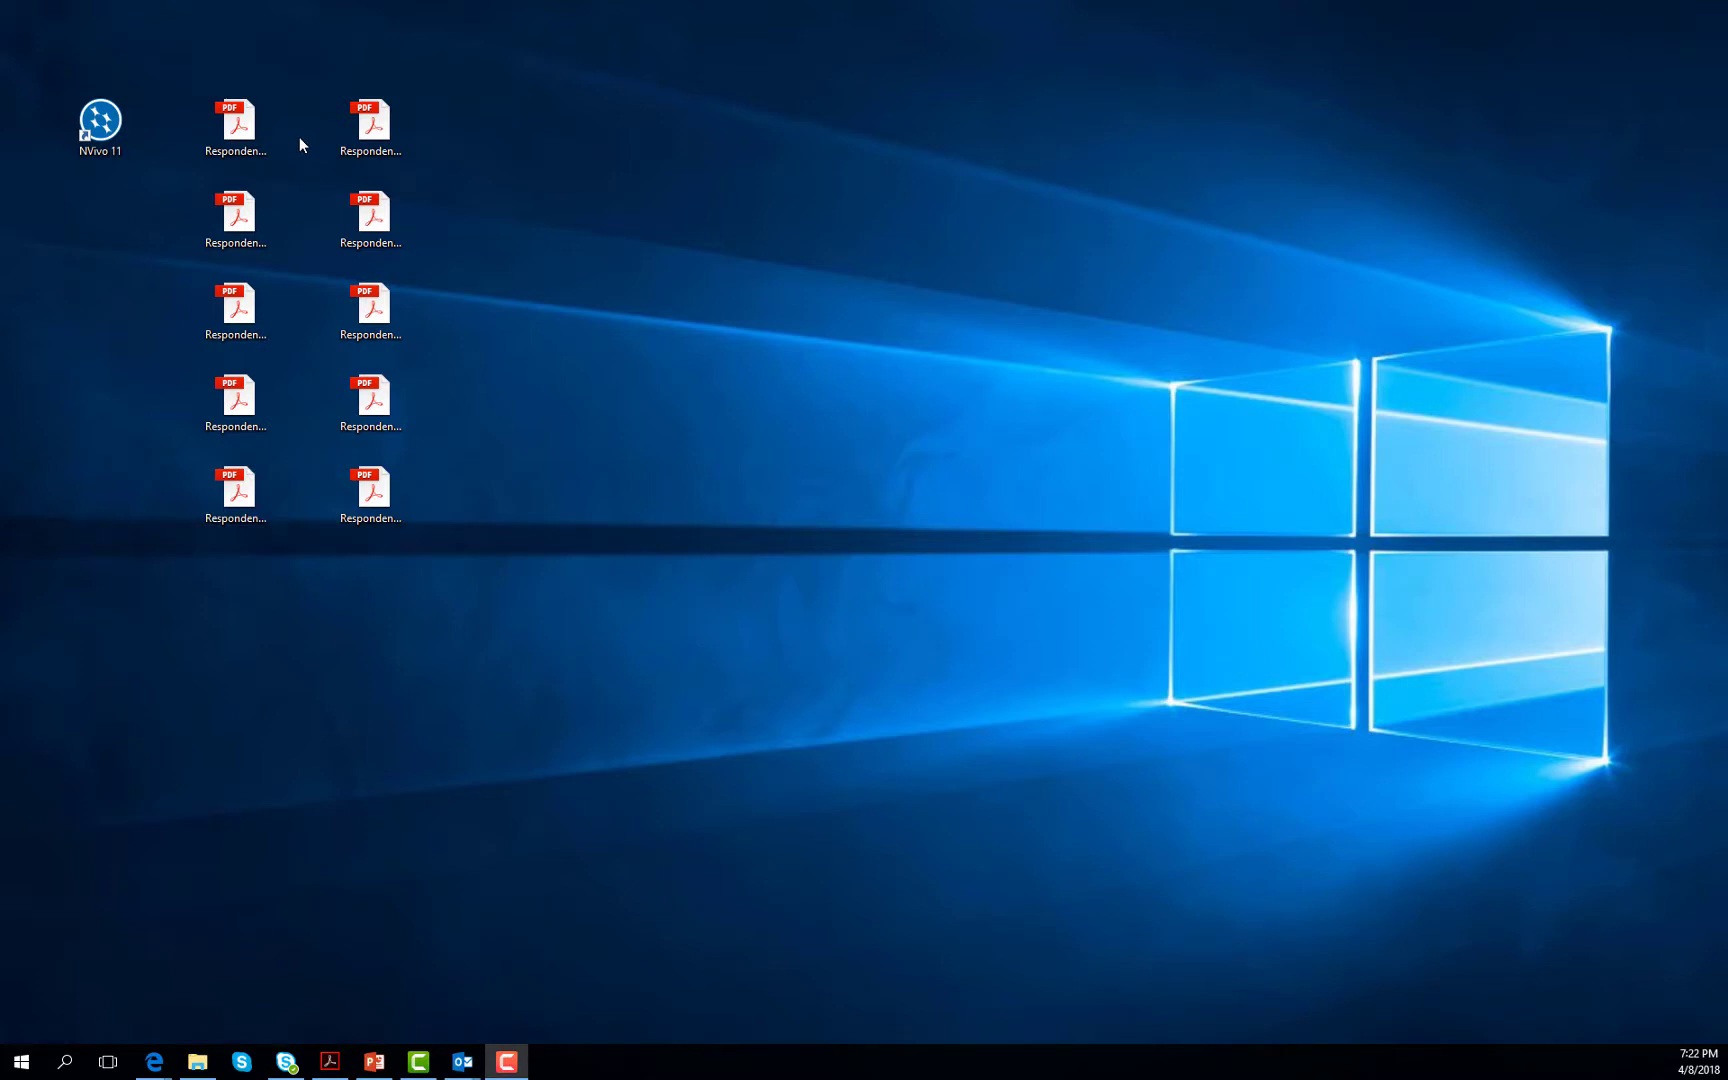
Step: Open Respondent_1.pdf from the desktop in Adobe Acrobat and maximize its window
left_click(236, 141)
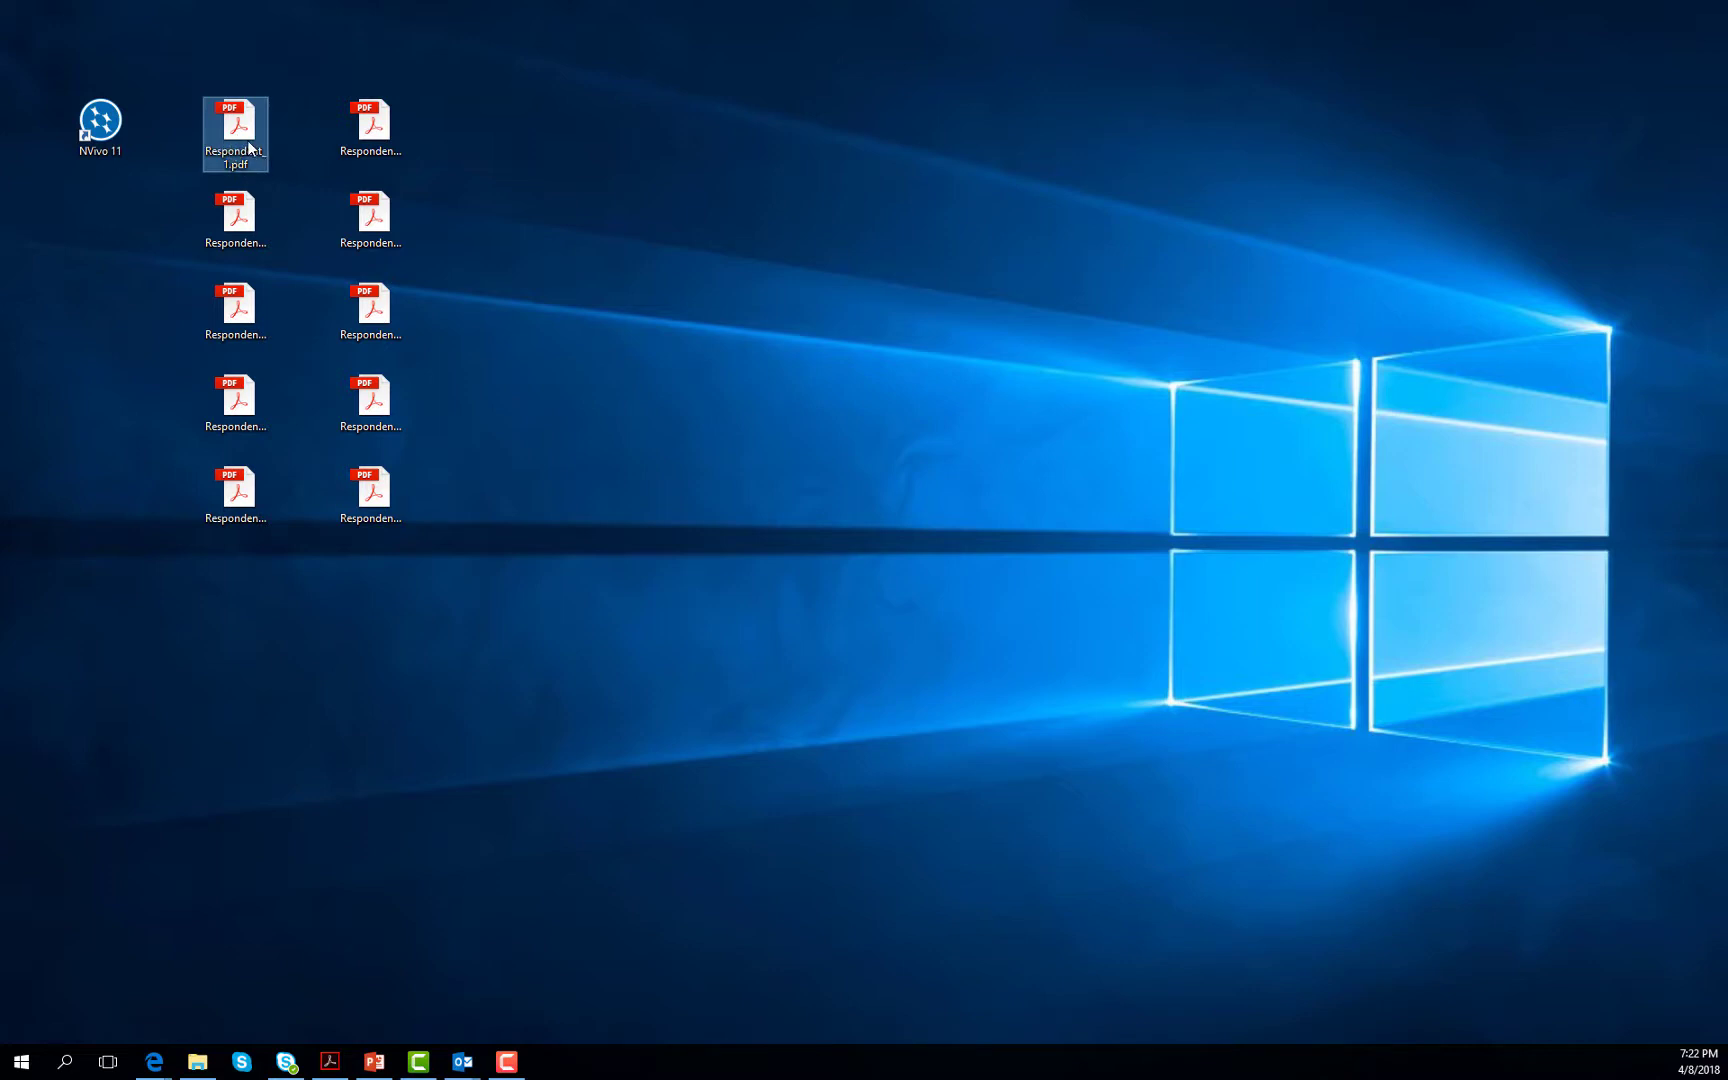
double_click(249, 148)
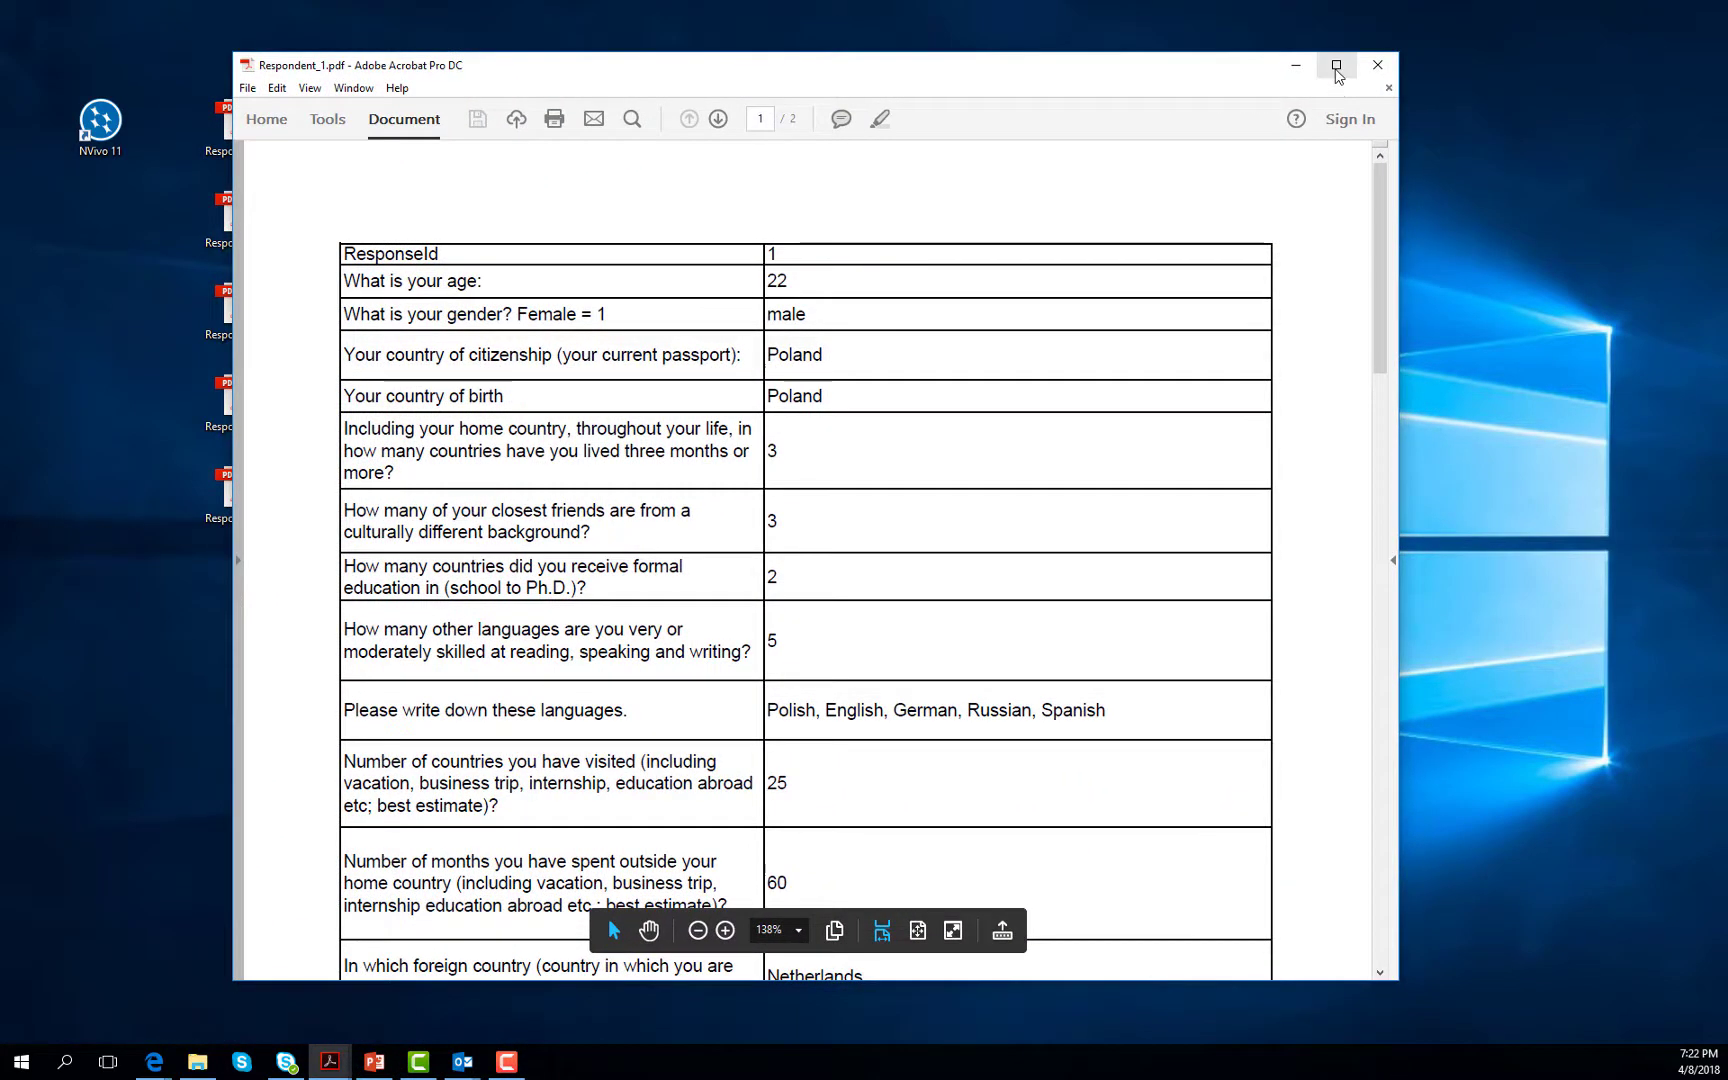
left_click(1336, 64)
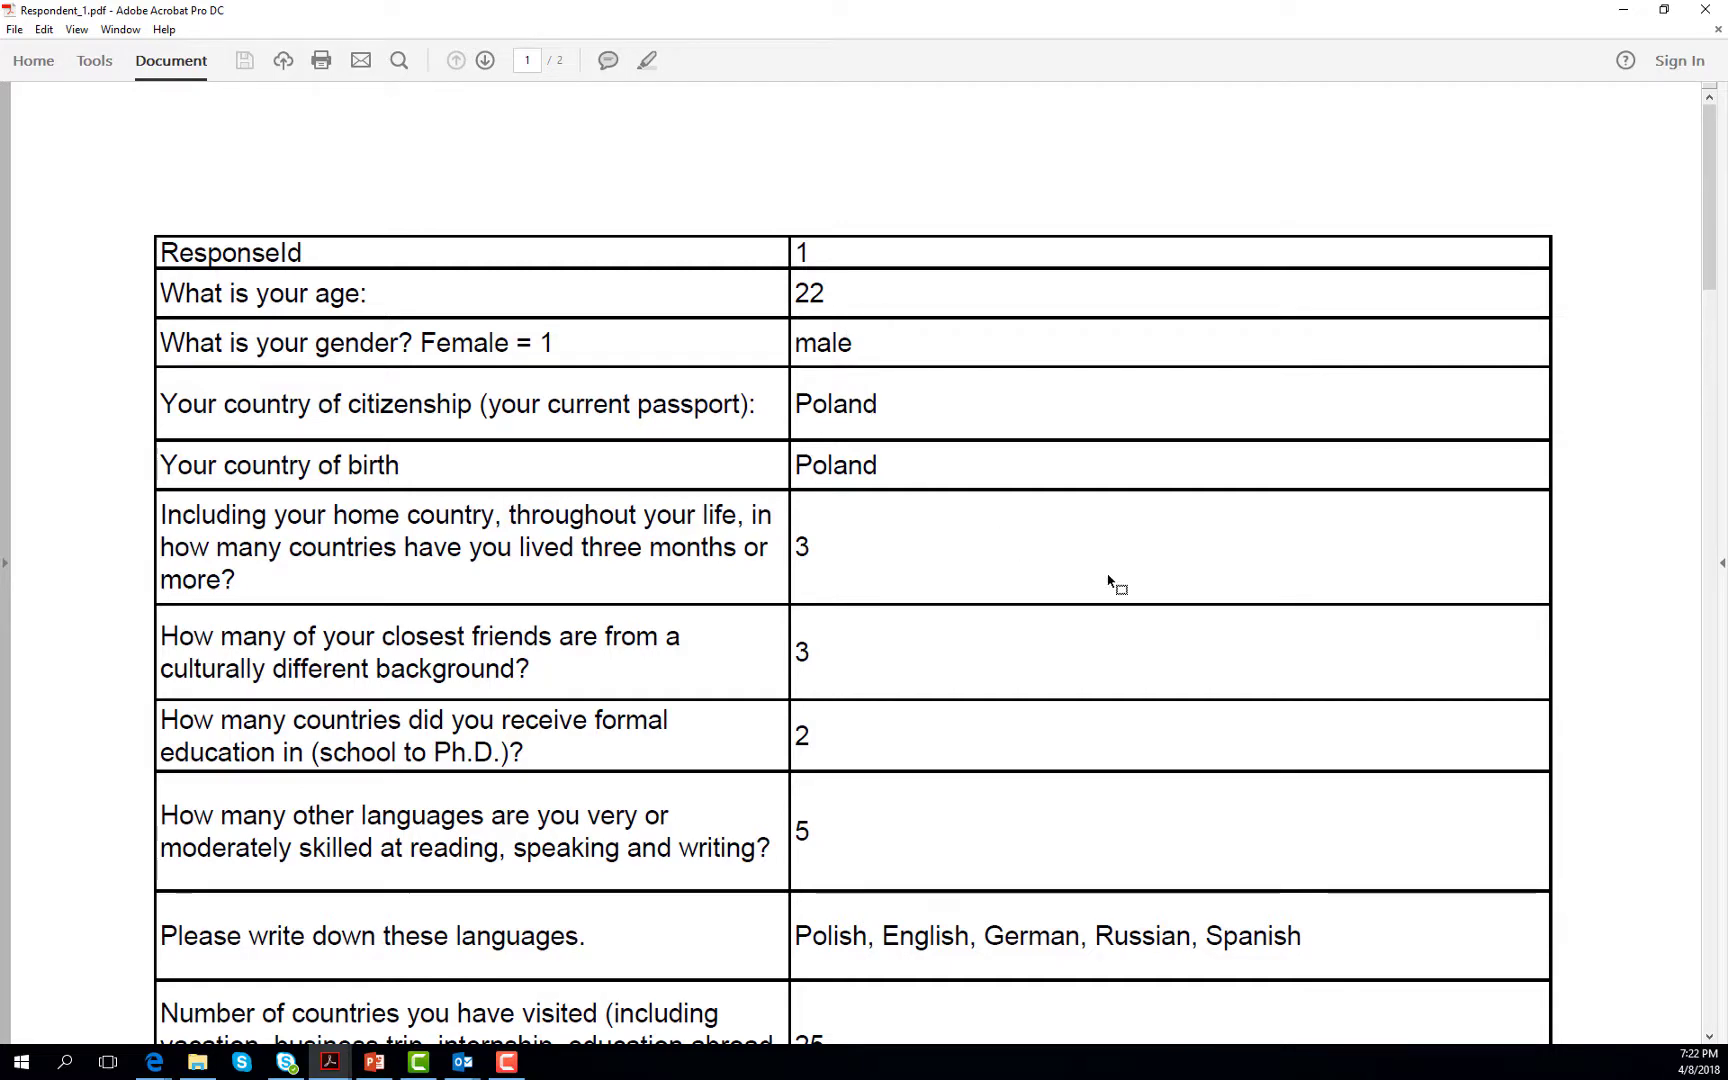
Step: Read the respondent's questionnaire answers on both pages, from the demographic questions to the cross-cultural experiences, and close the document
scroll(1108, 580, "down", 4)
scroll(1104, 568, "down", 10)
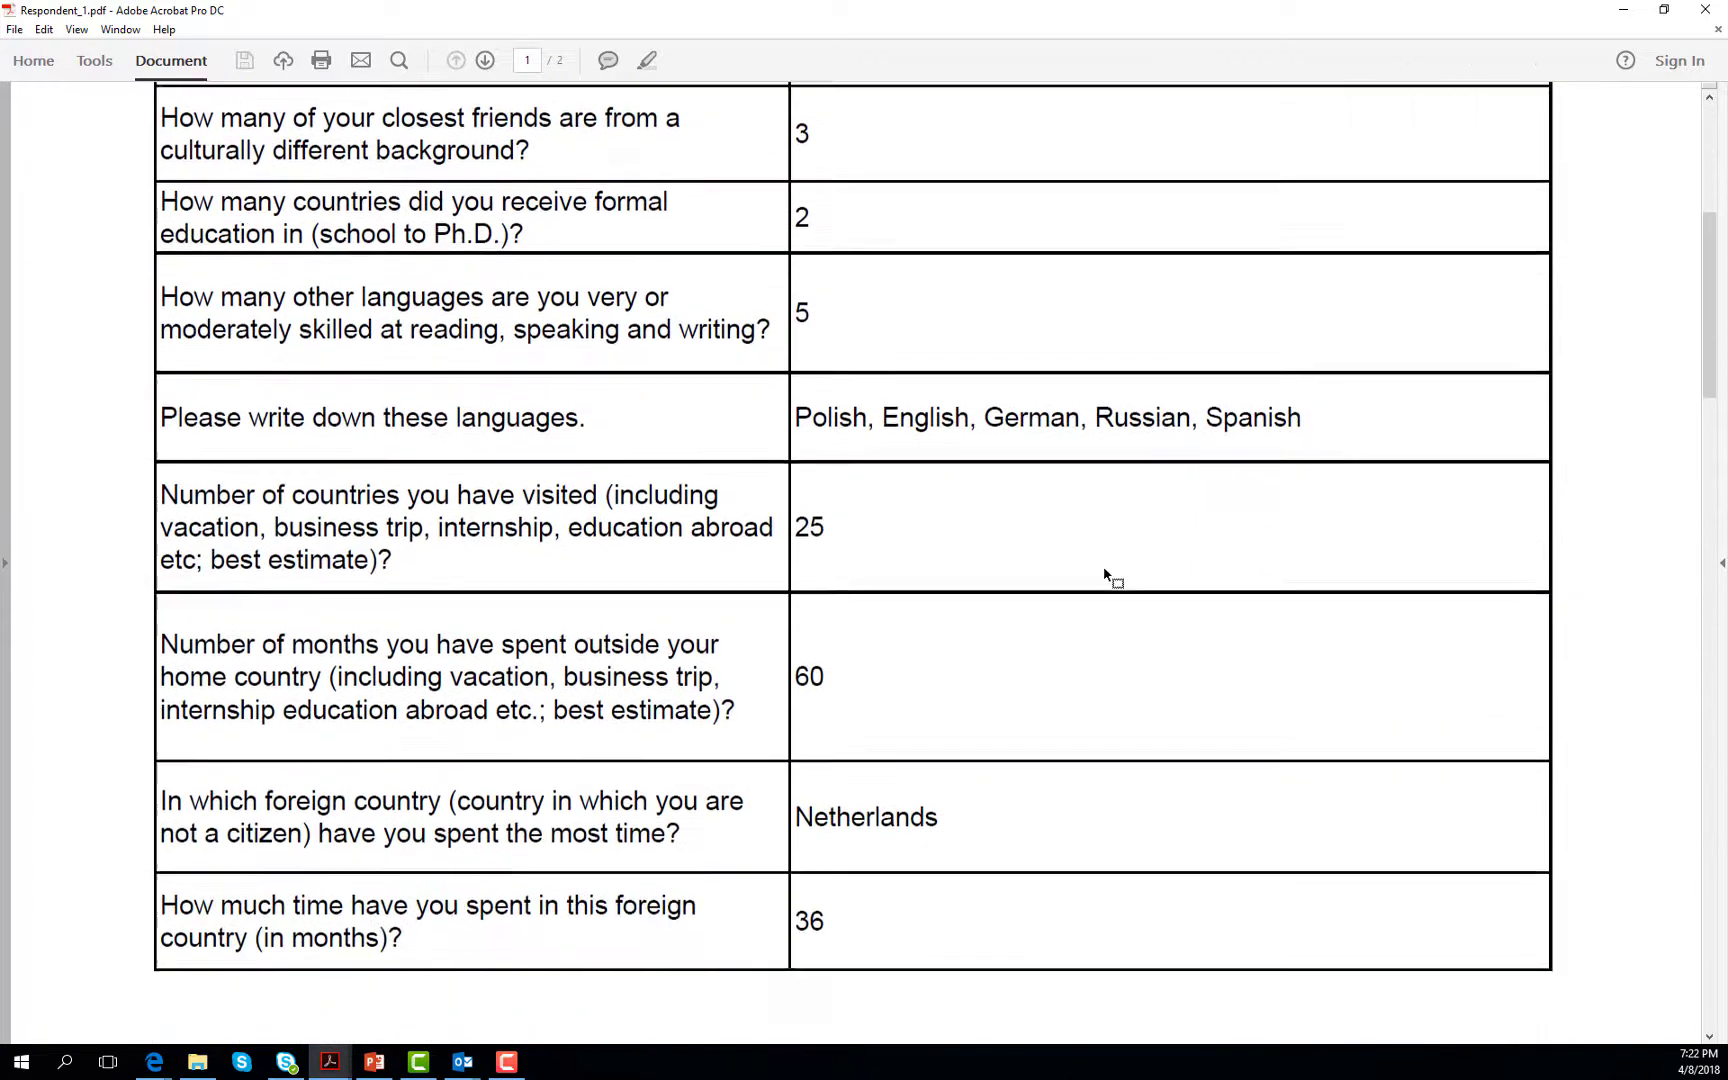
scroll(1104, 568, "down", 12)
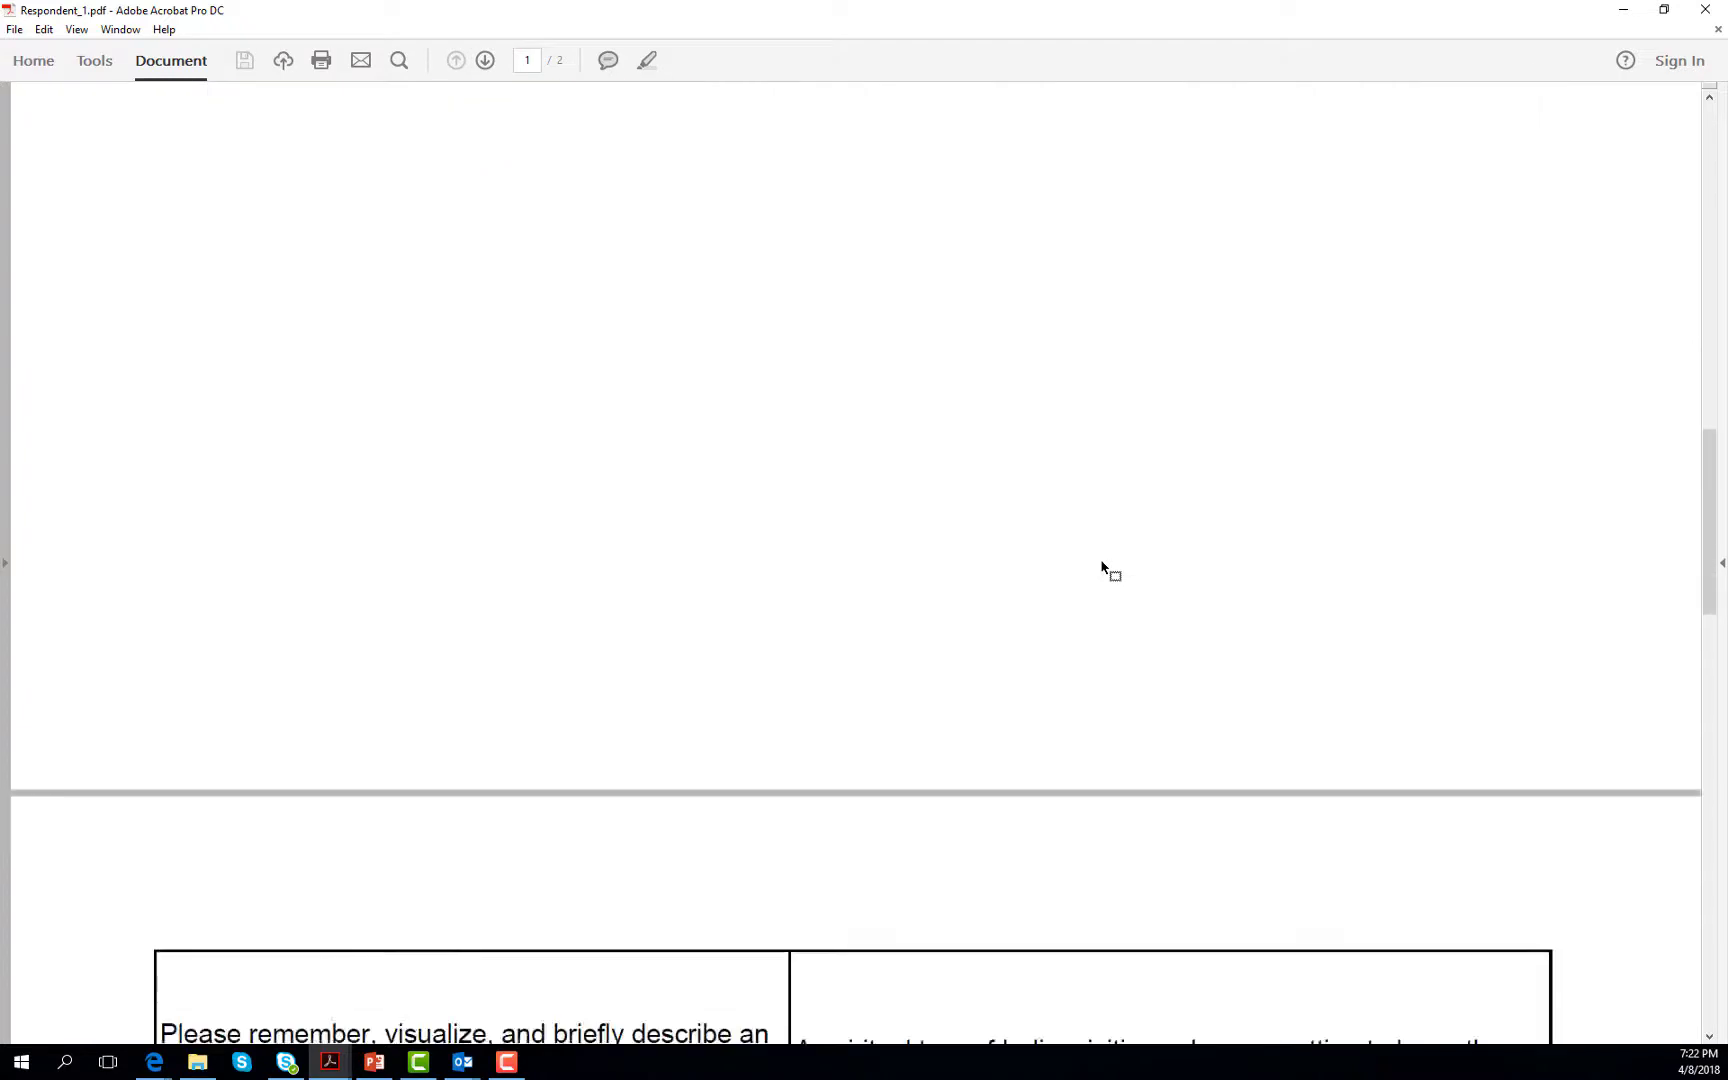
scroll(1104, 568, "down", 1)
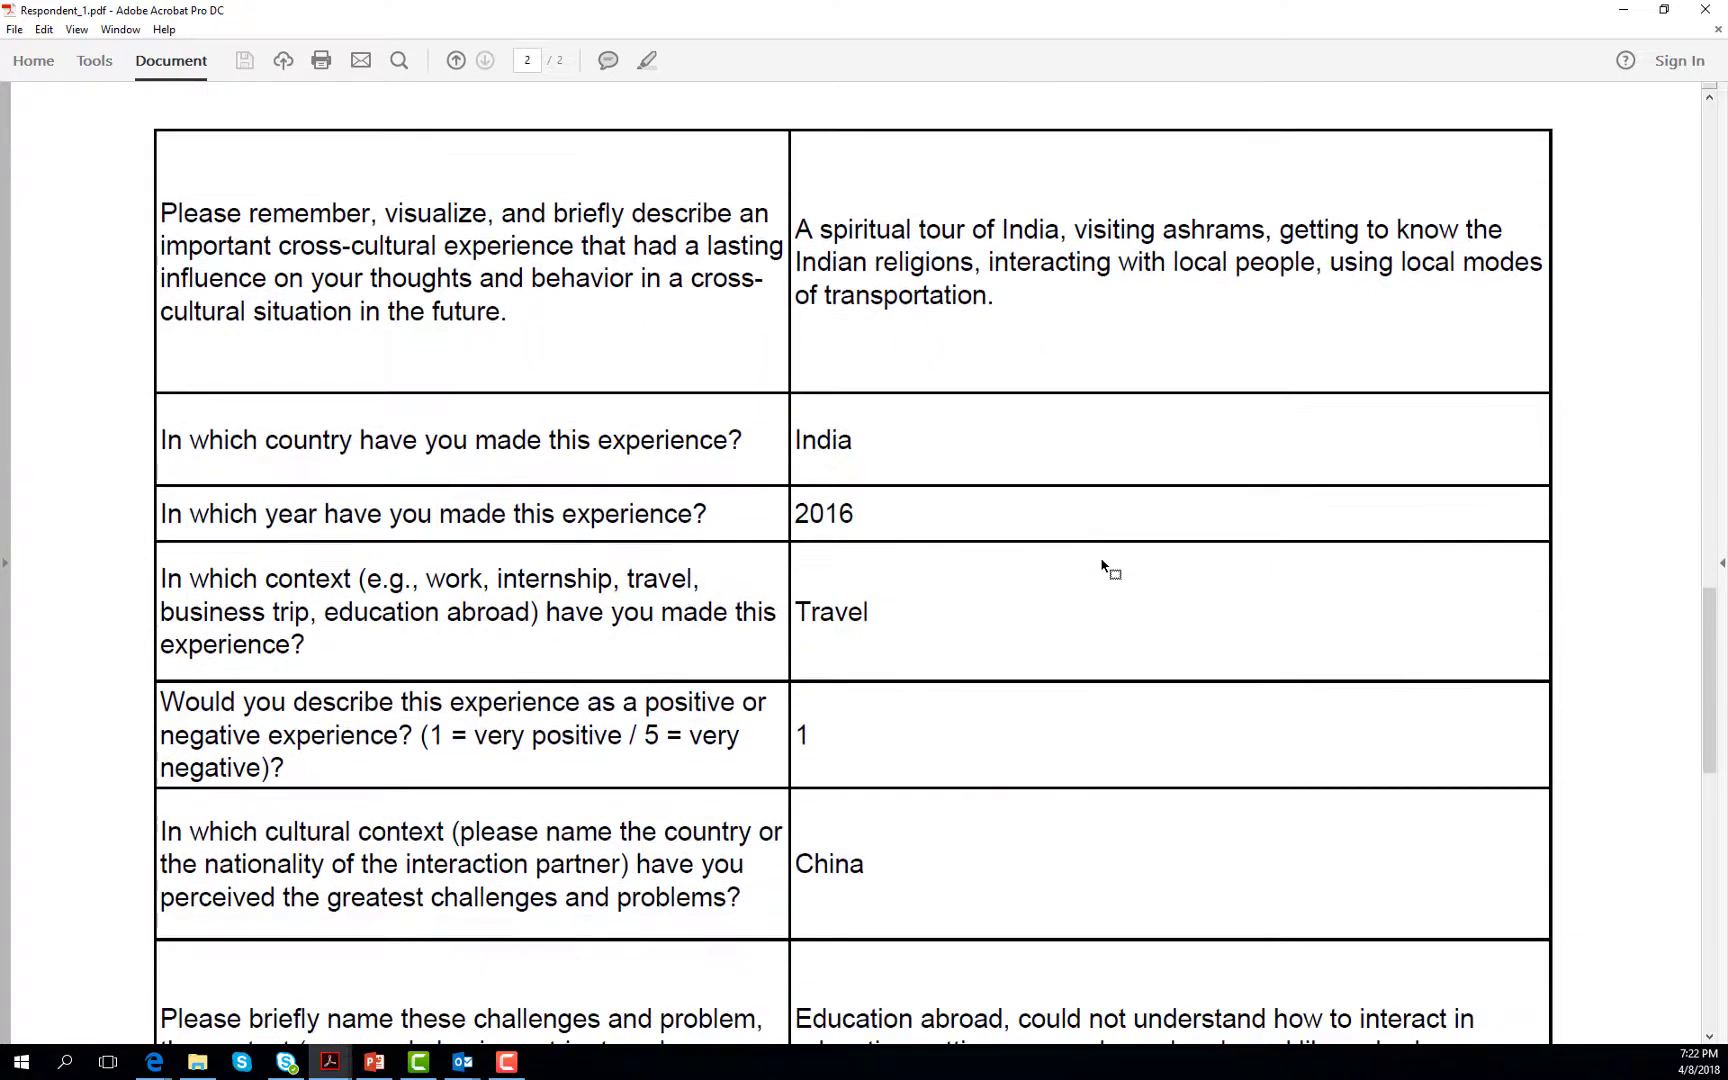
scroll(1104, 568, "down", 1)
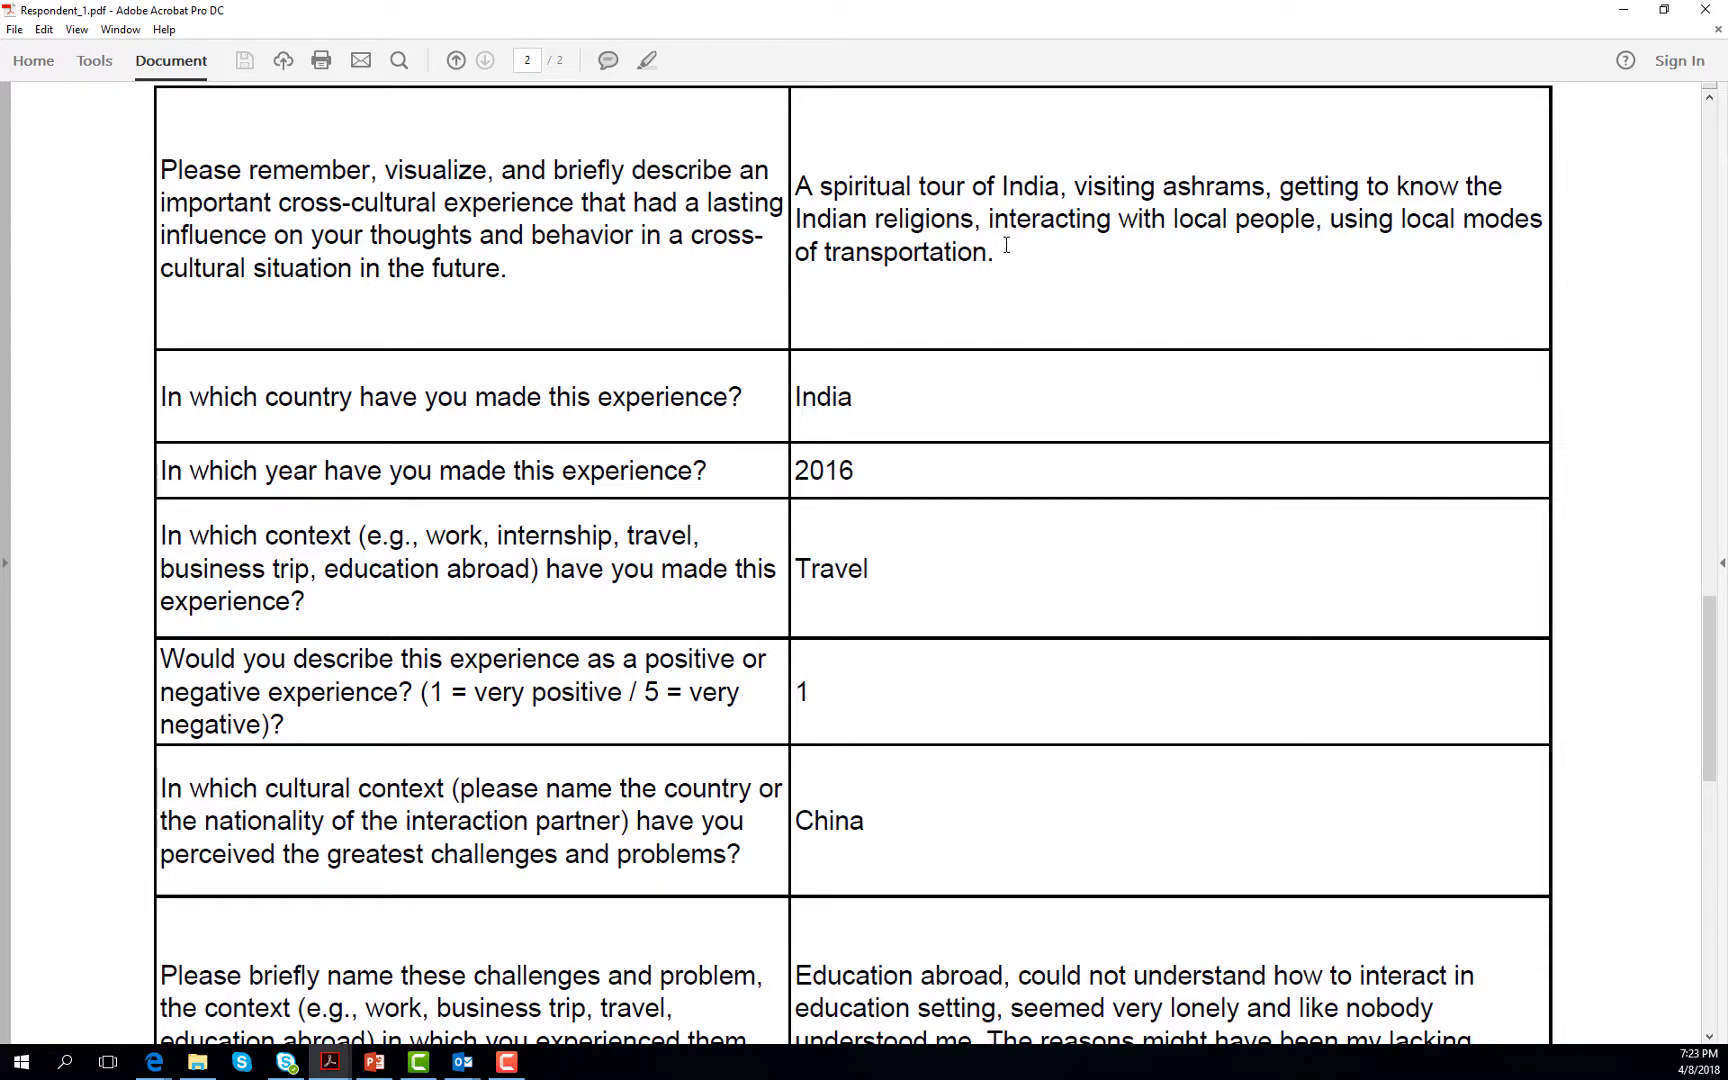
scroll(995, 378, "down", 5)
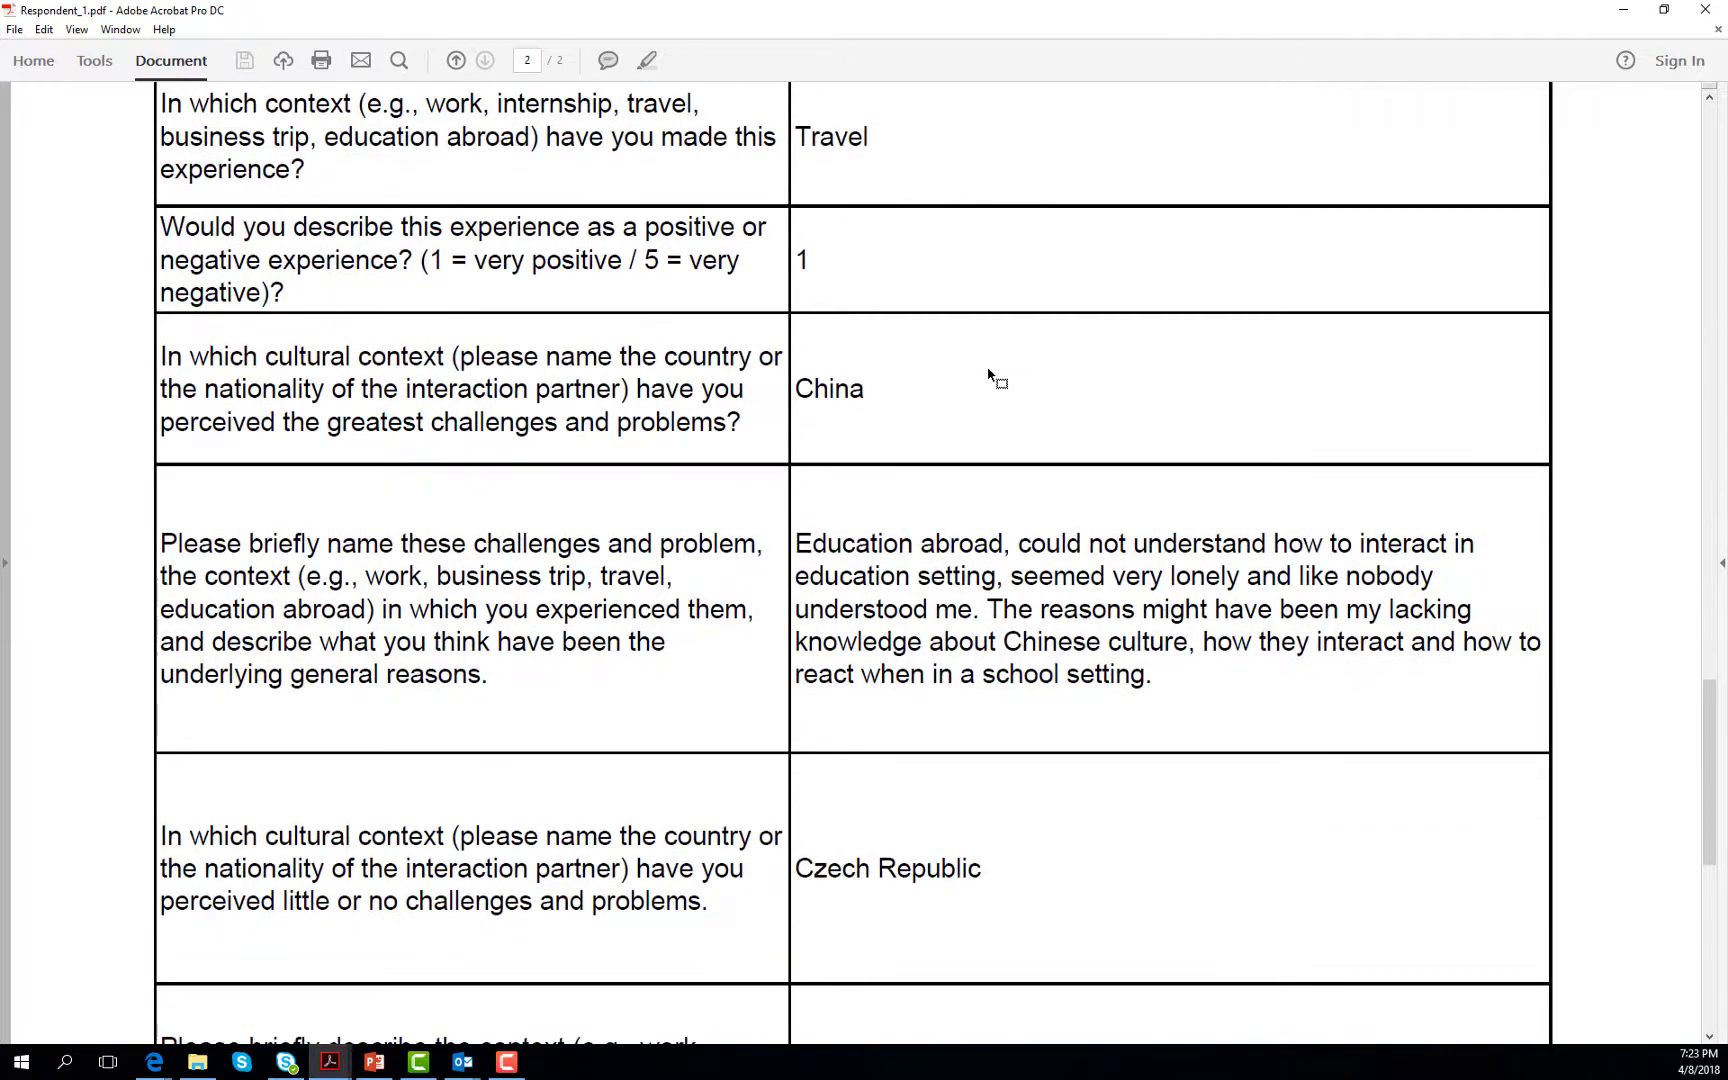
scroll(964, 436, "down", 3)
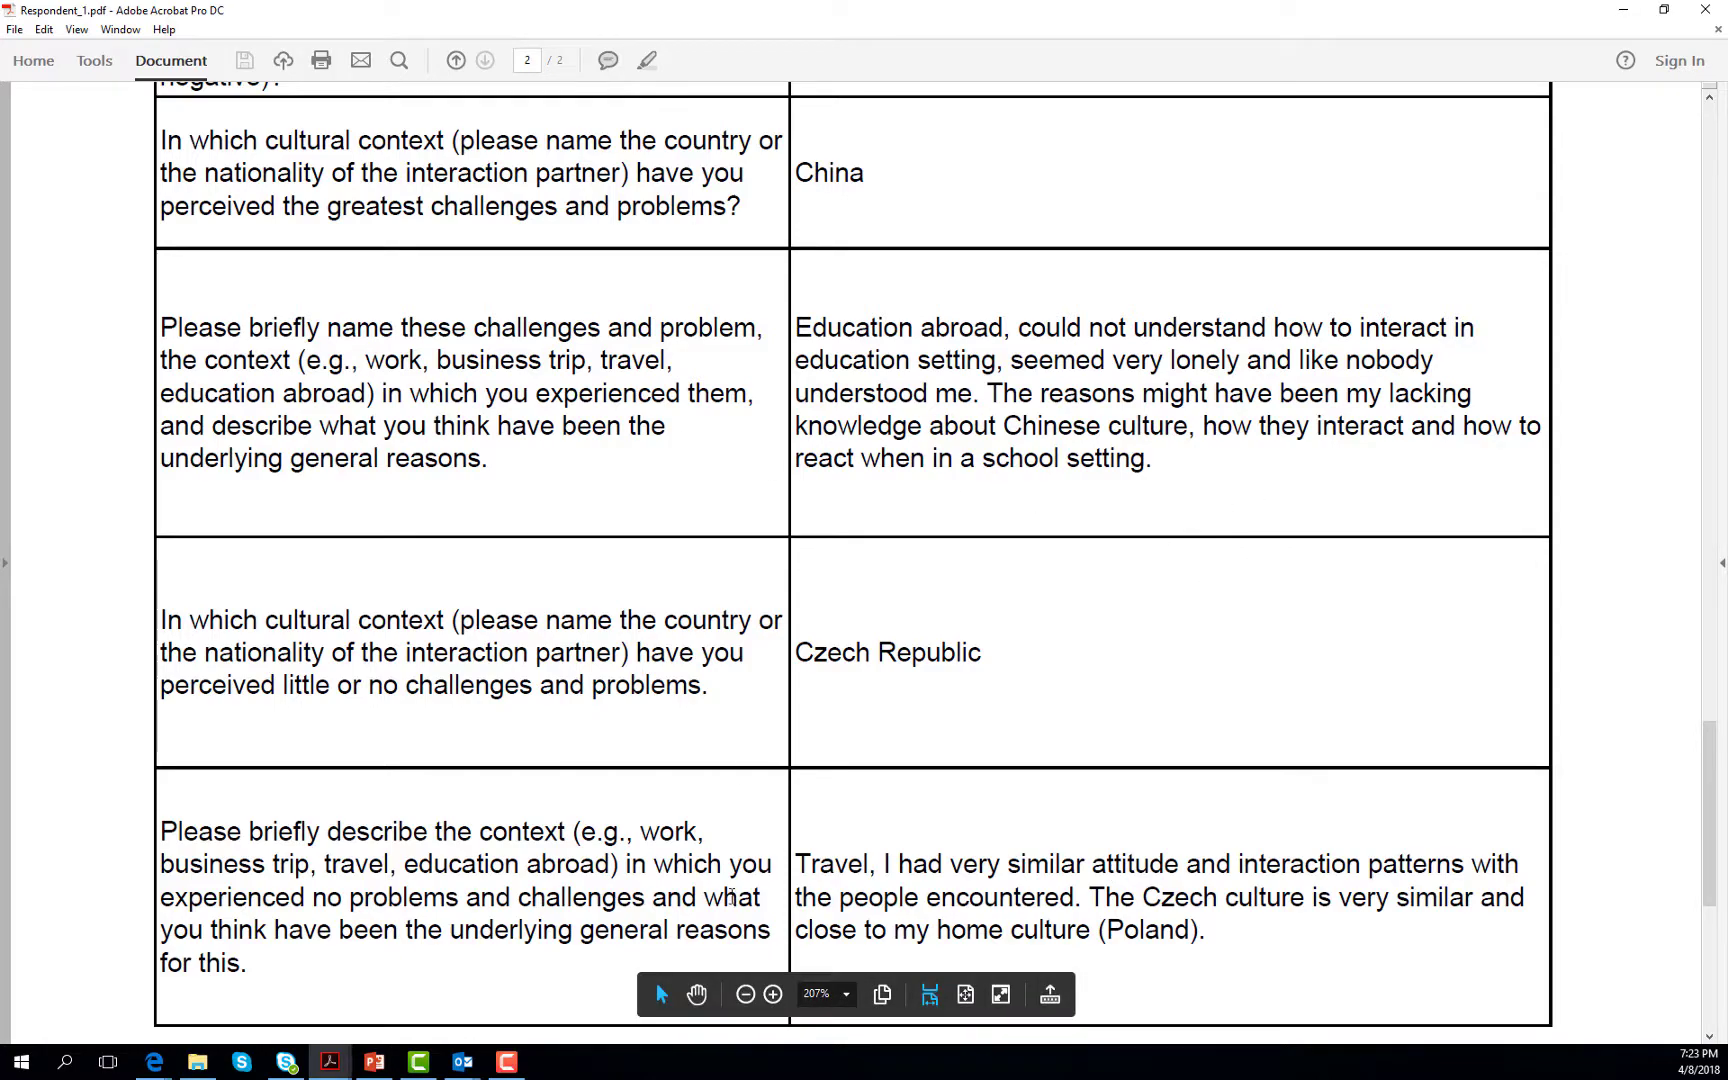
scroll(826, 900, "up", 2)
scroll(826, 903, "up", 6)
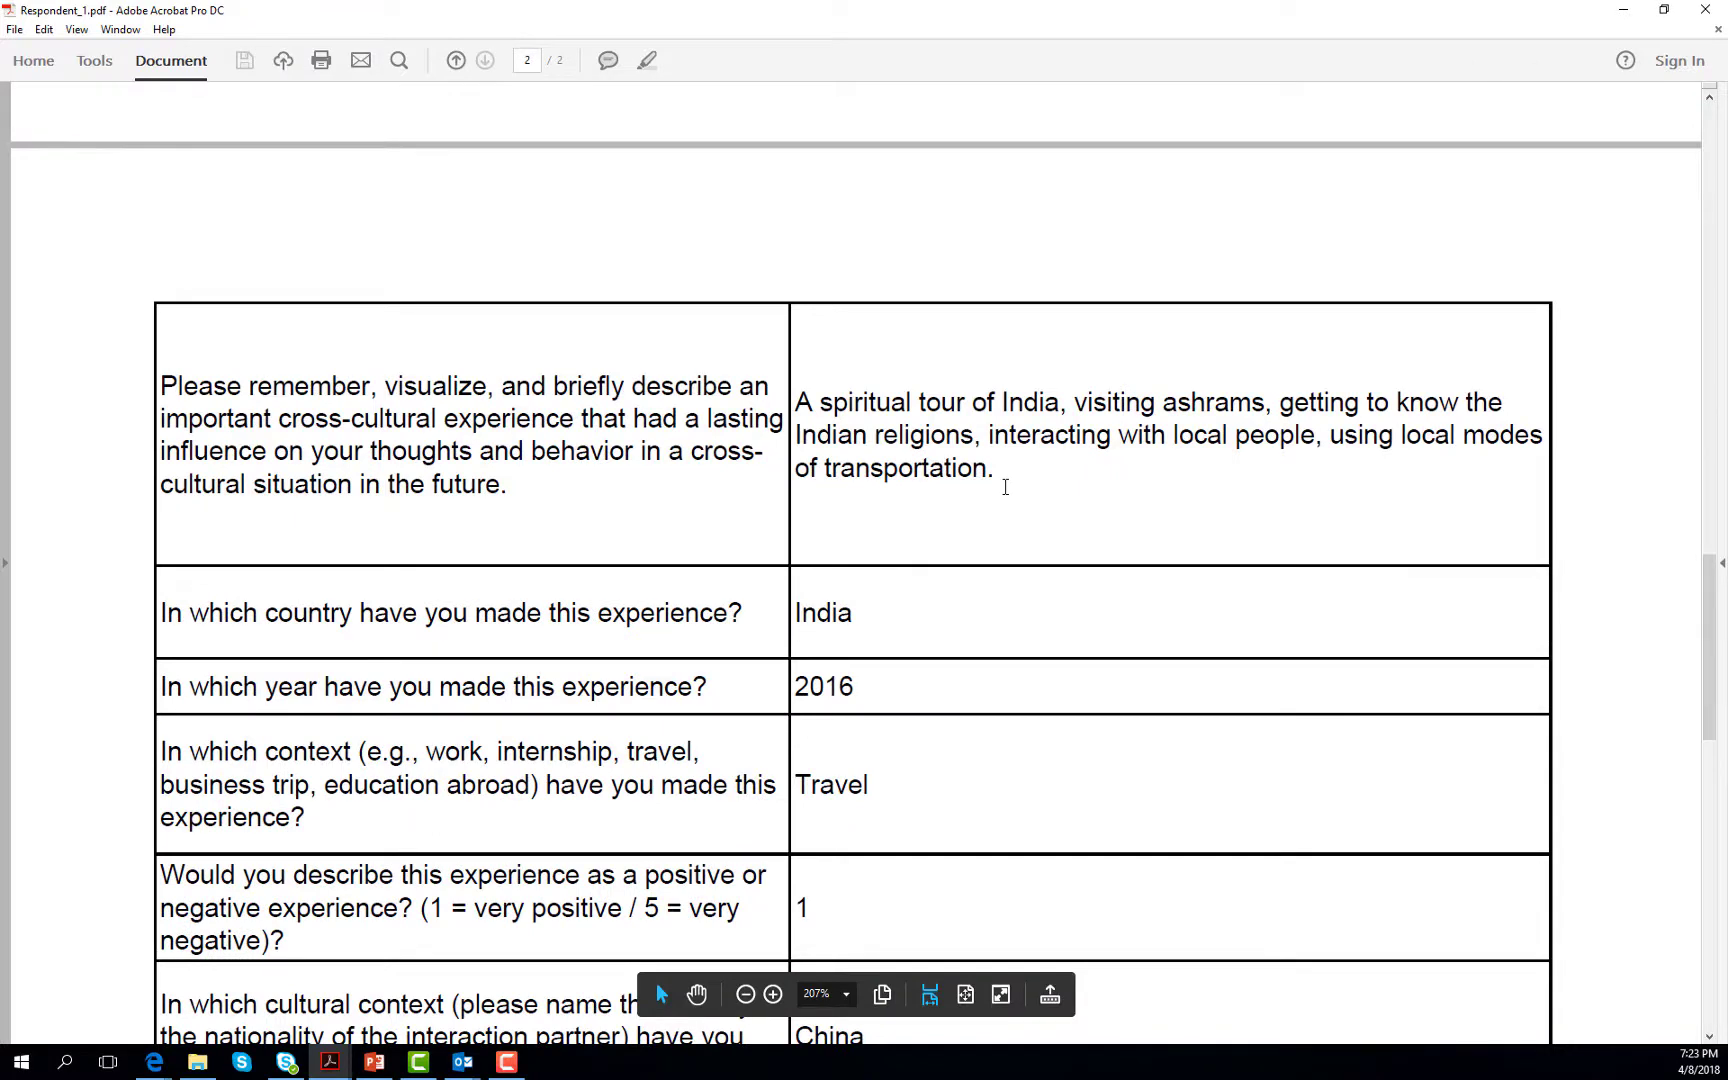
scroll(1006, 490, "up", 10)
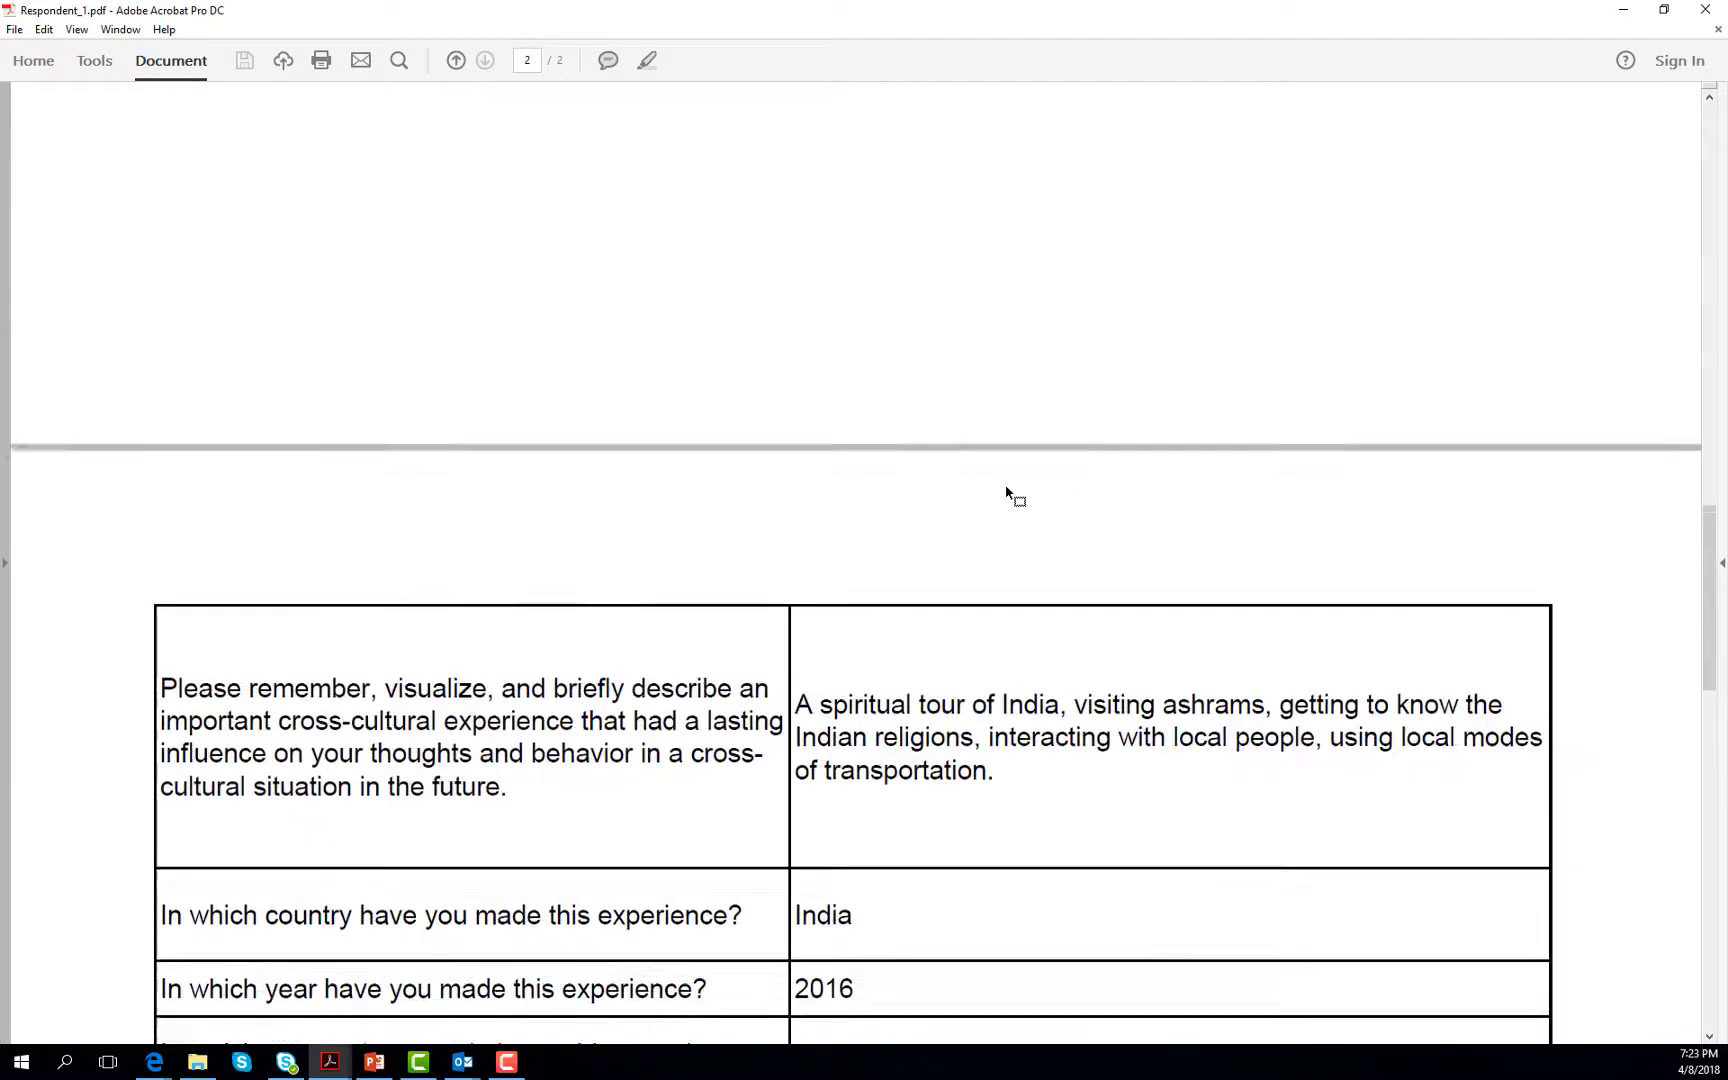
scroll(1006, 490, "up", 7)
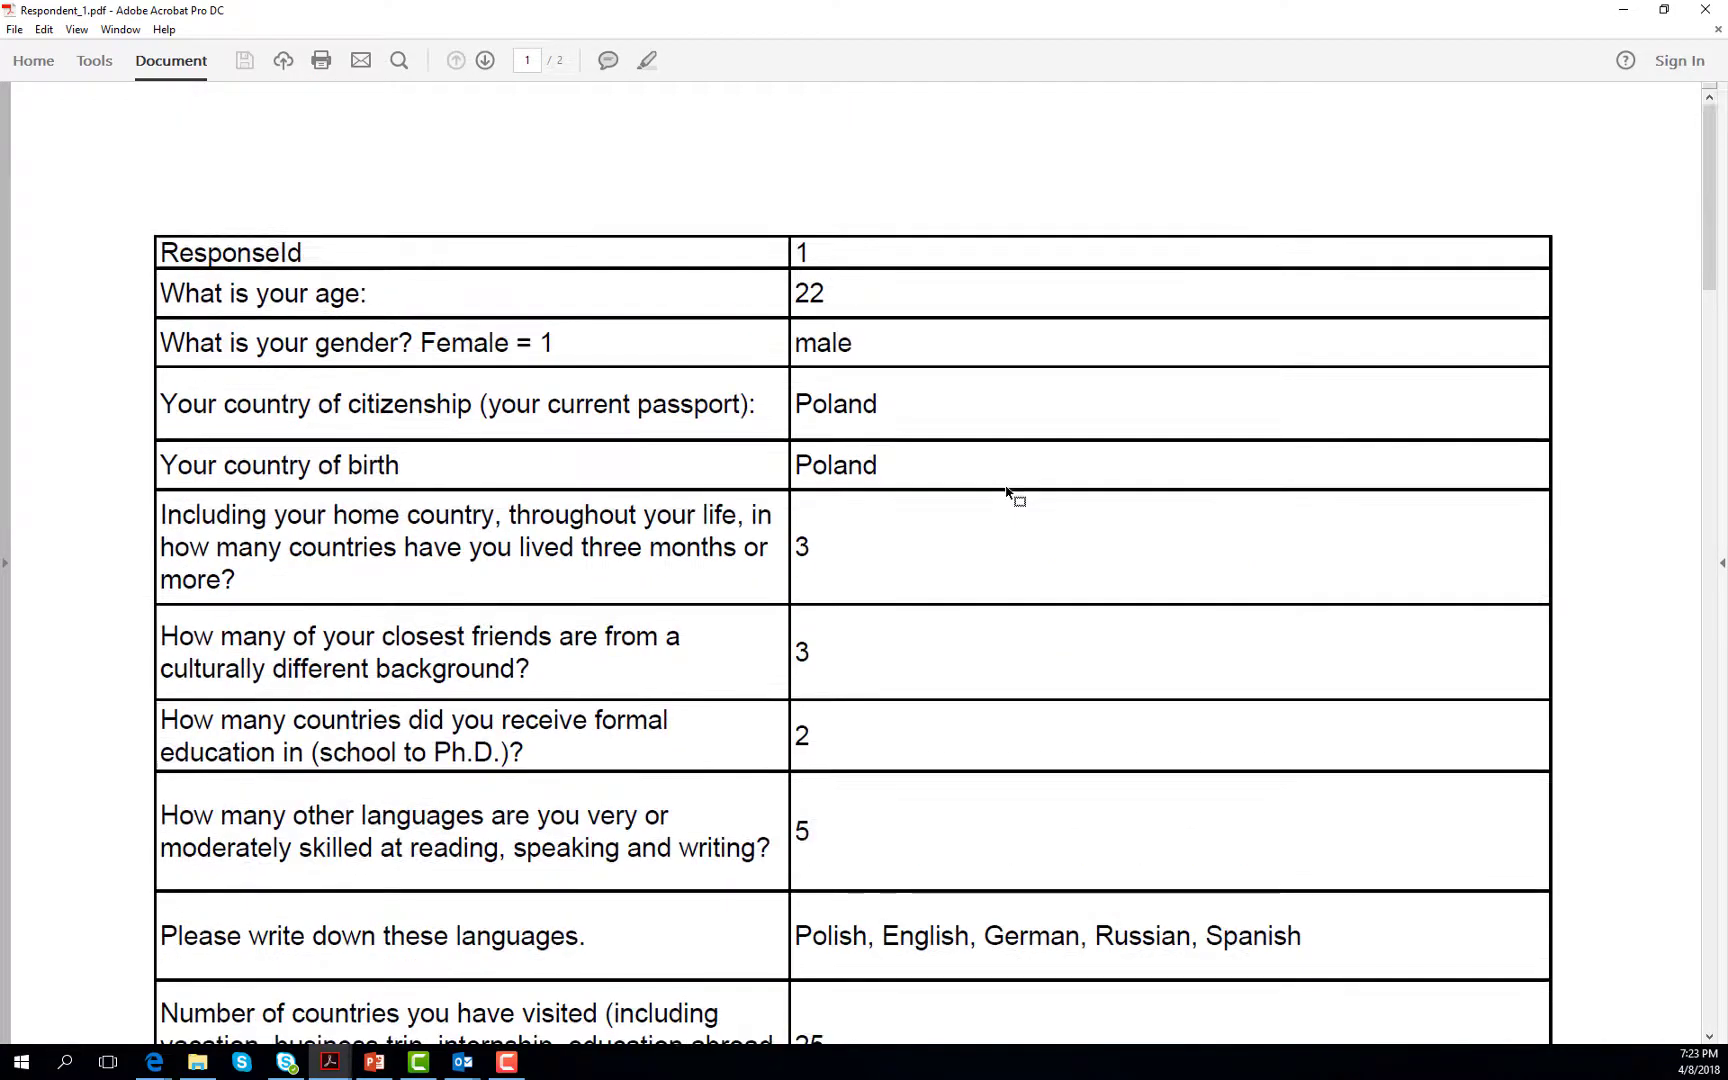
left_click(1719, 31)
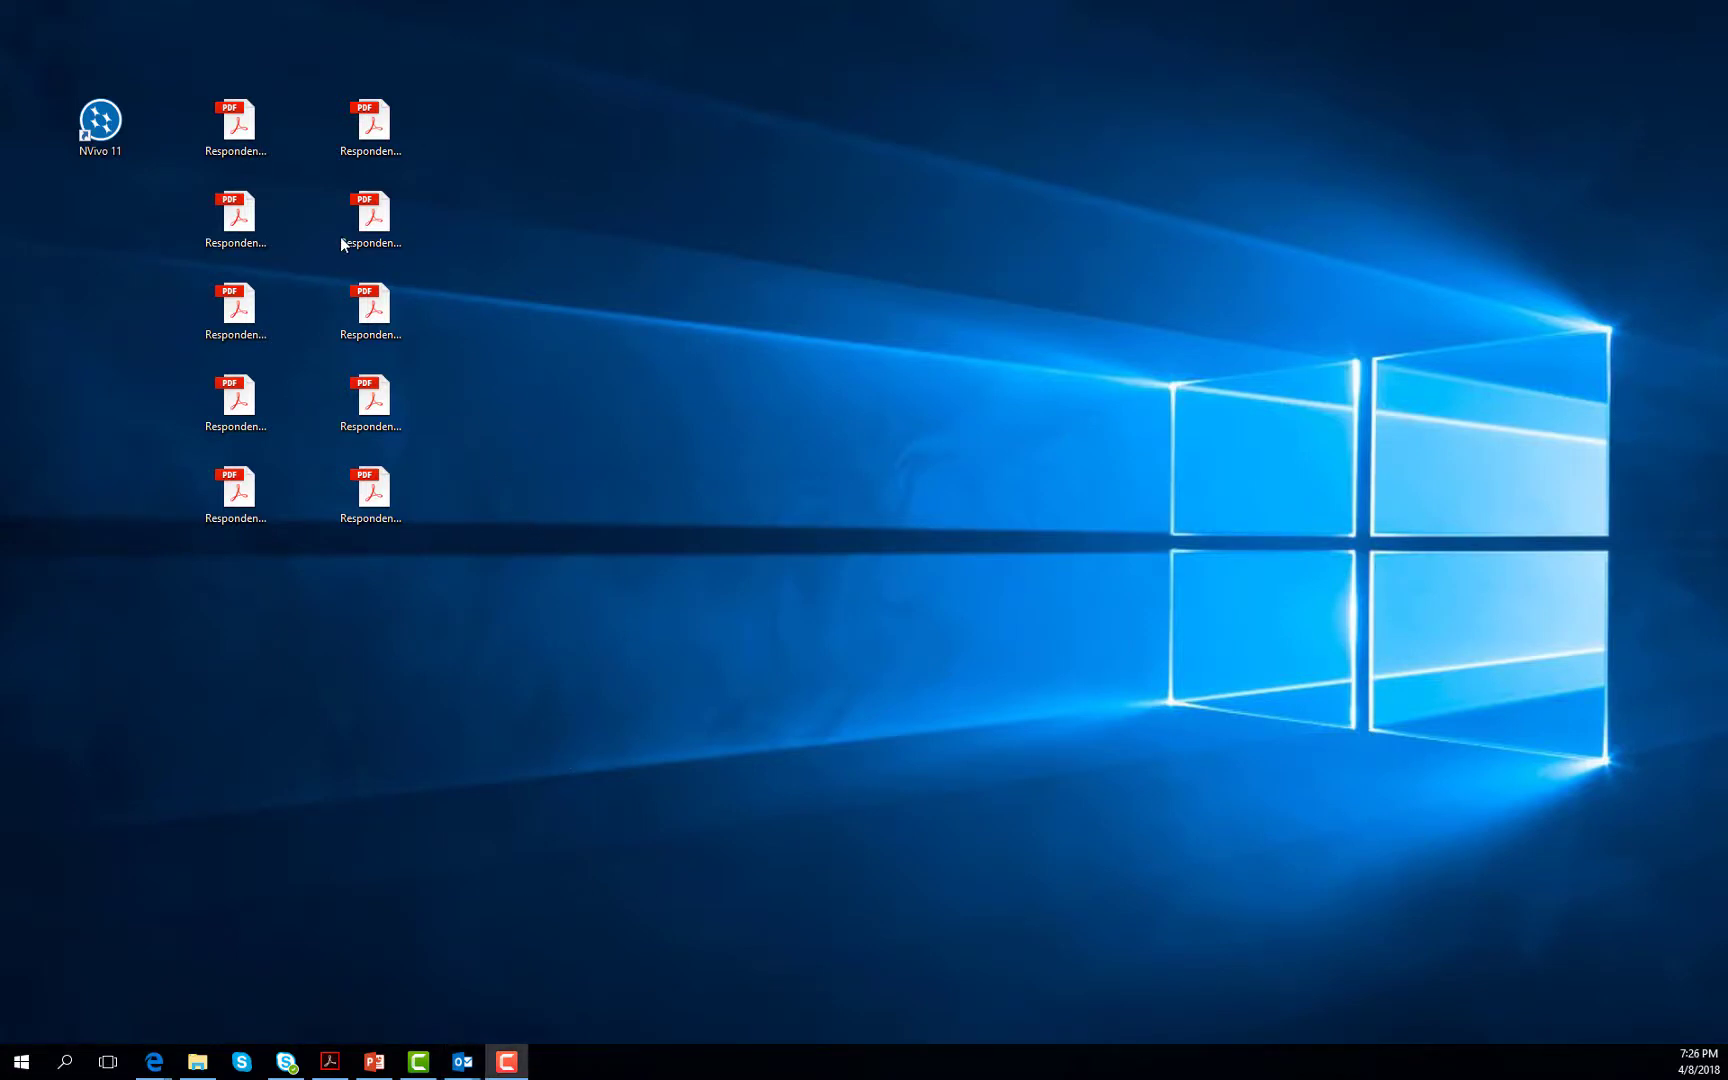
Step: Launch NVivo 11 and start a blank project with the title Cross-Cultural Experiences
double_click(100, 125)
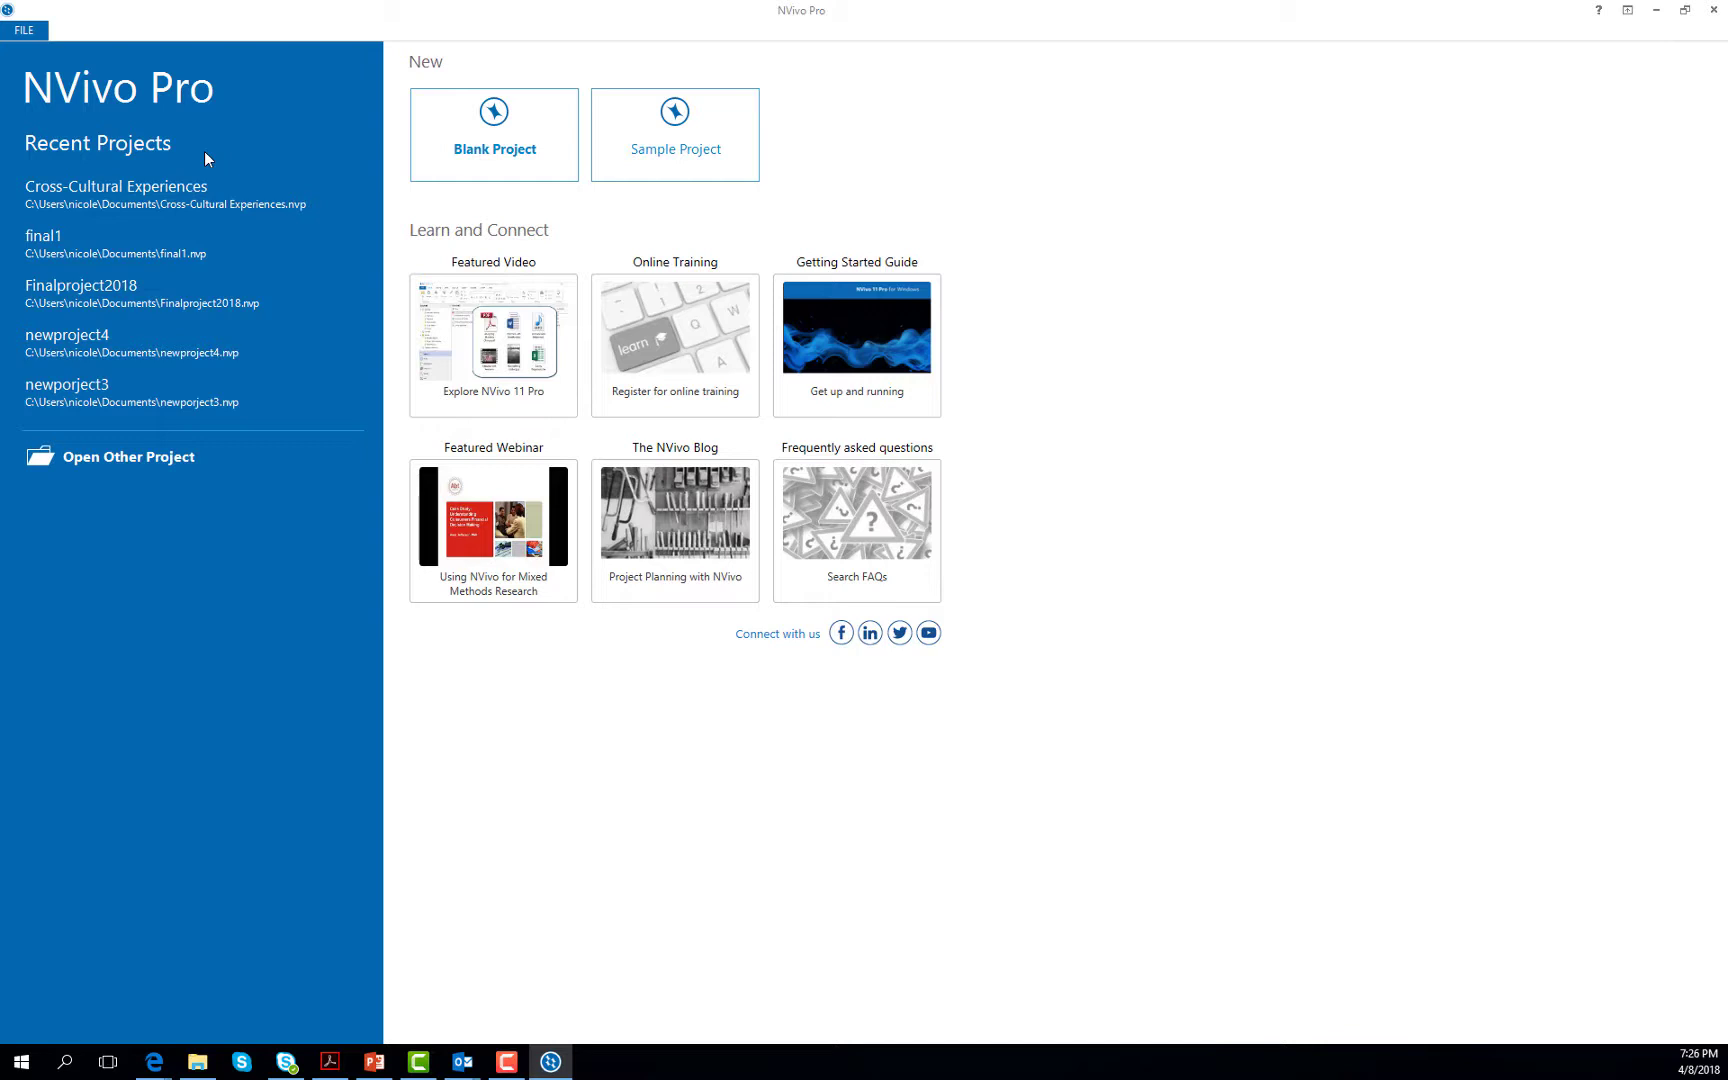
left_click(497, 128)
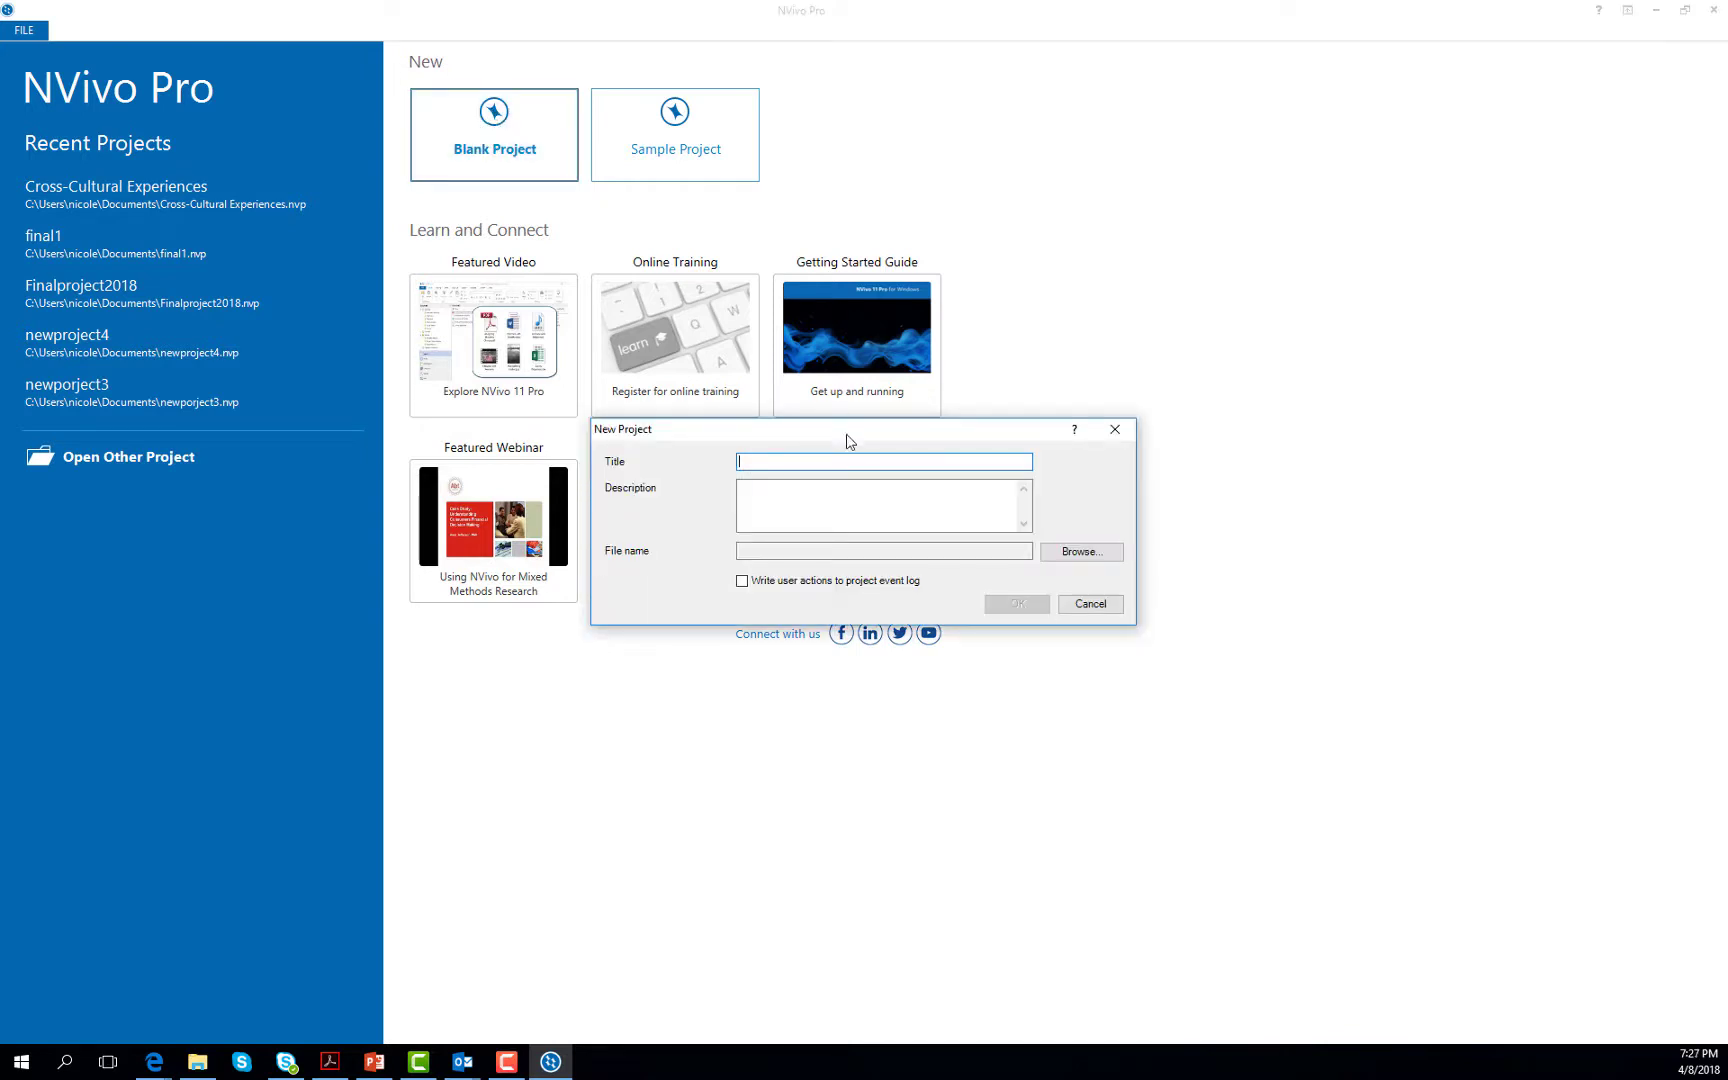
type("Cro")
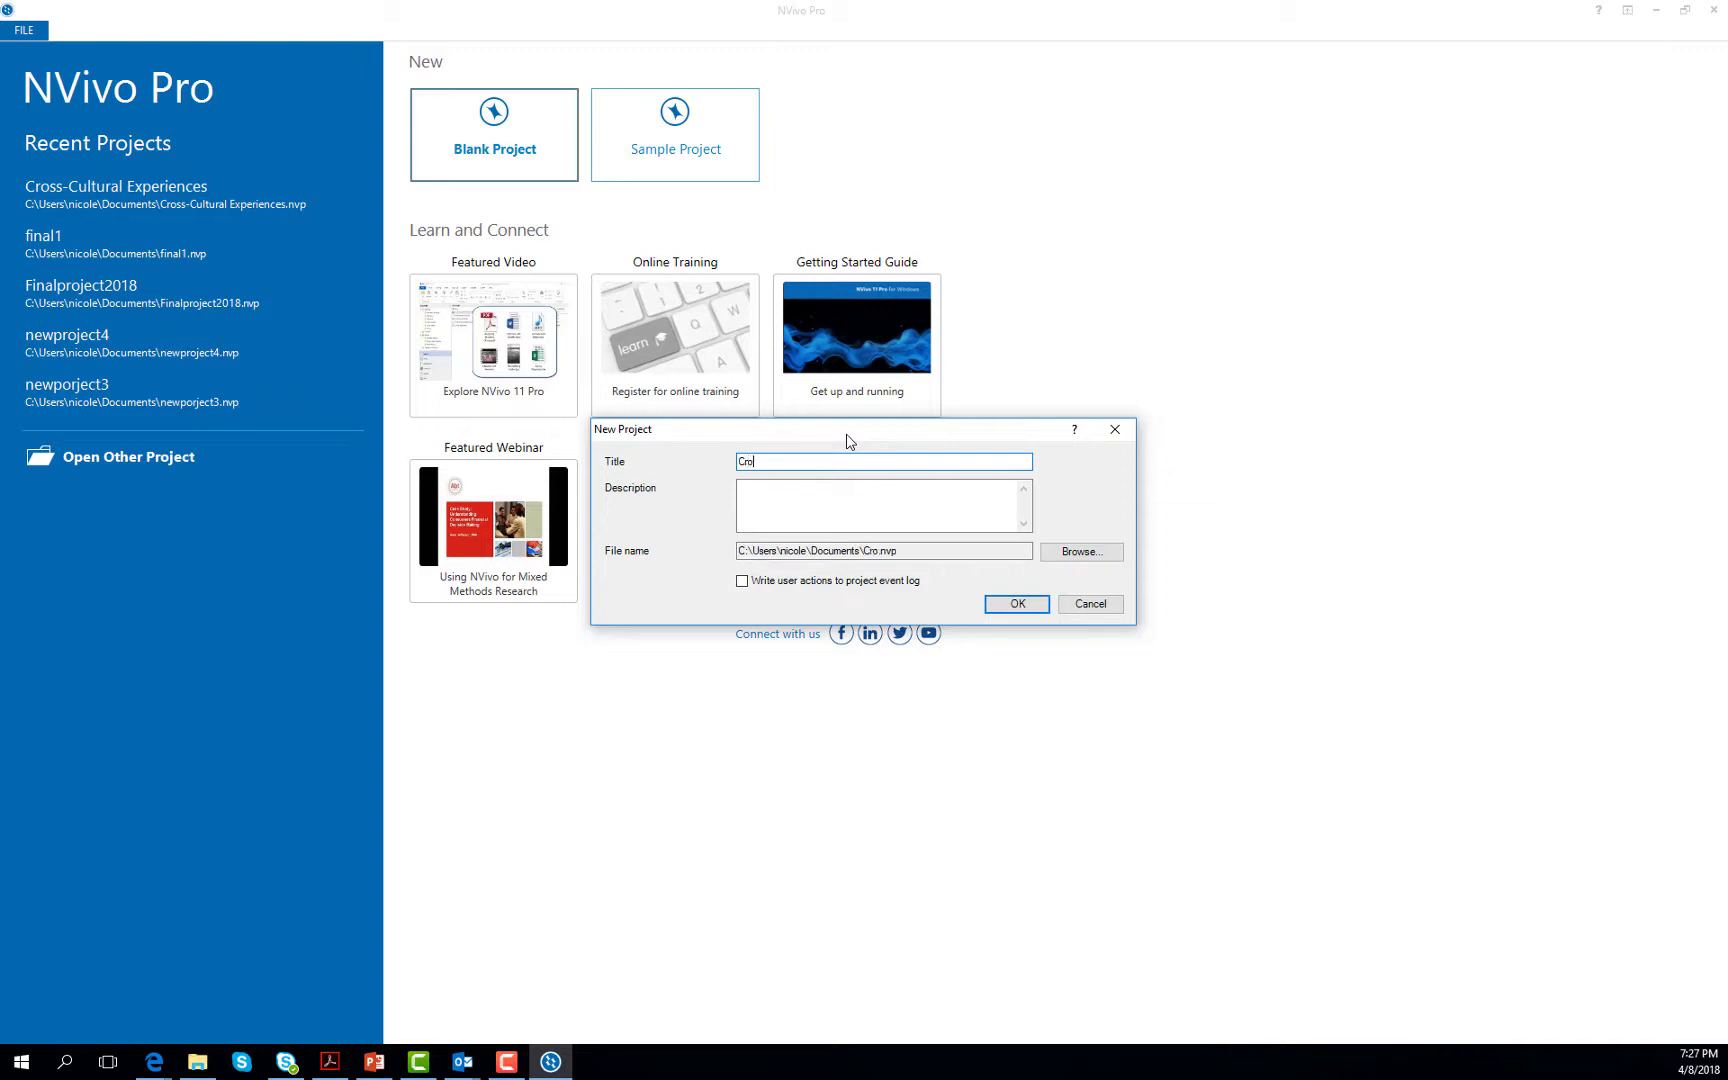
type("ss-Cultural Experiences")
key("Tab")
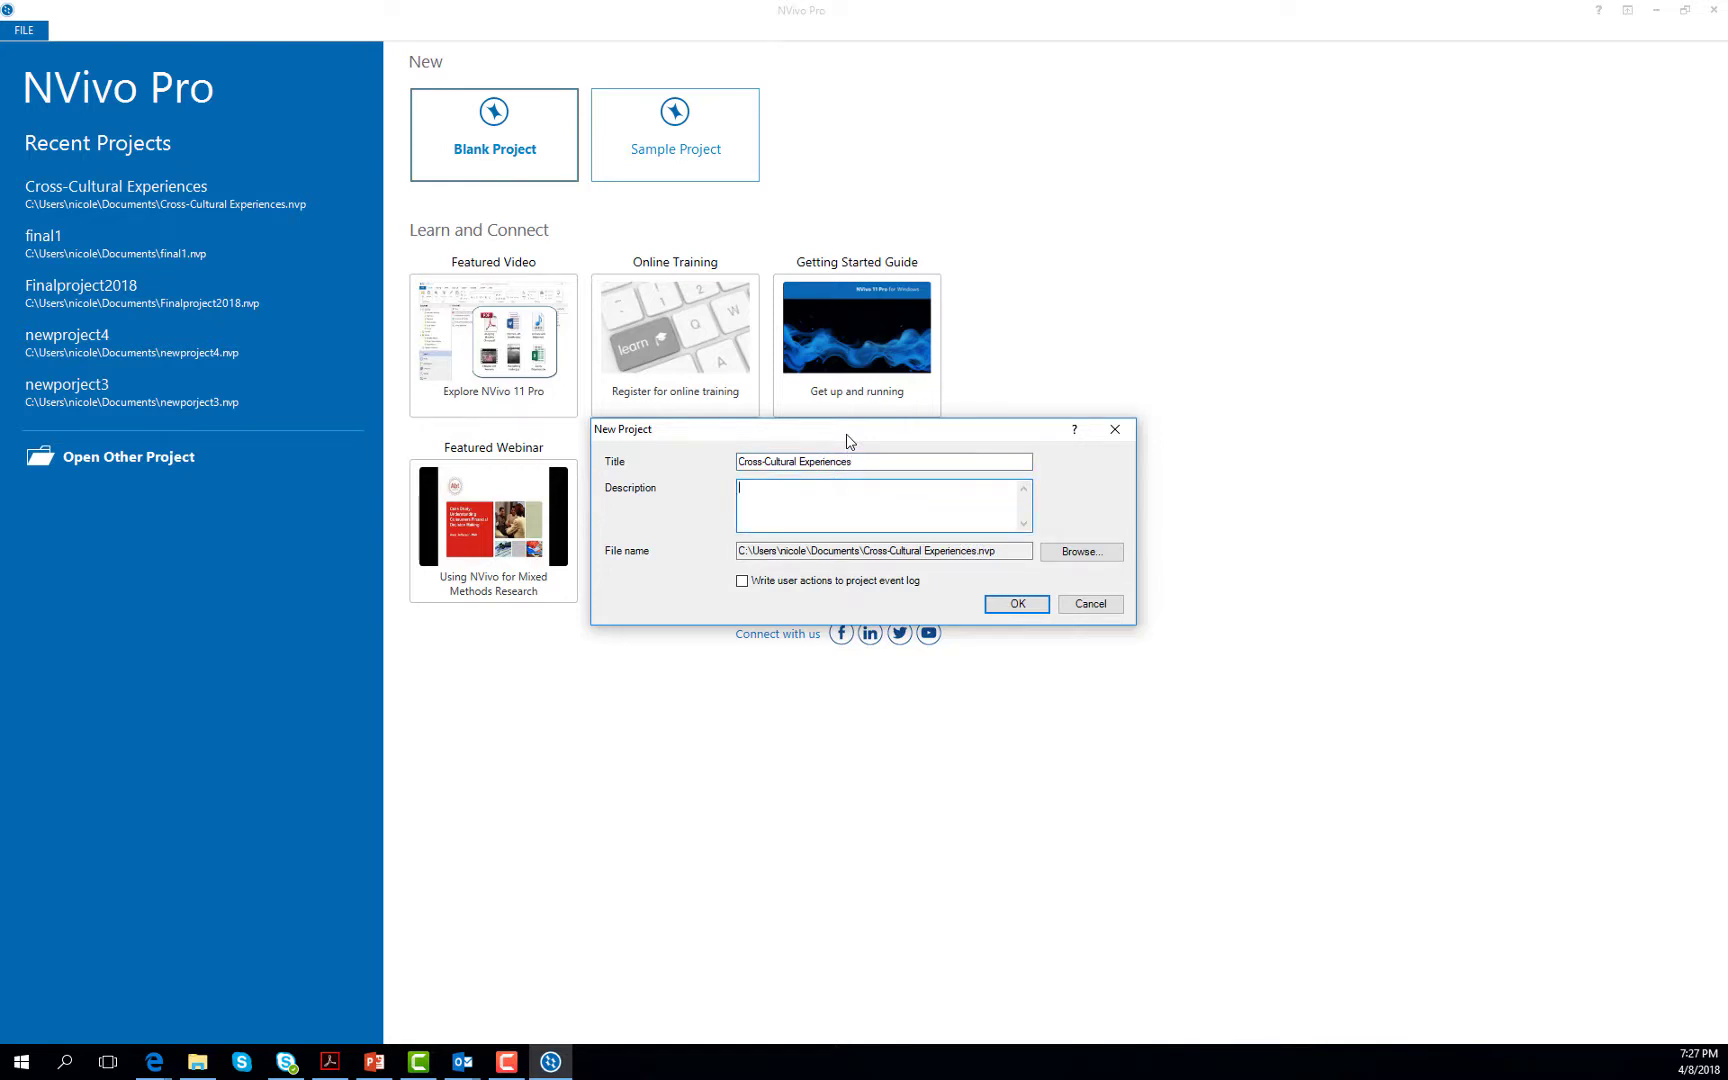
Step: Enter the project description "Coding of qualitative data provided by:" followed by the data provider's full name, and create the project
type("Coding of qualitative data provided by: Christoper")
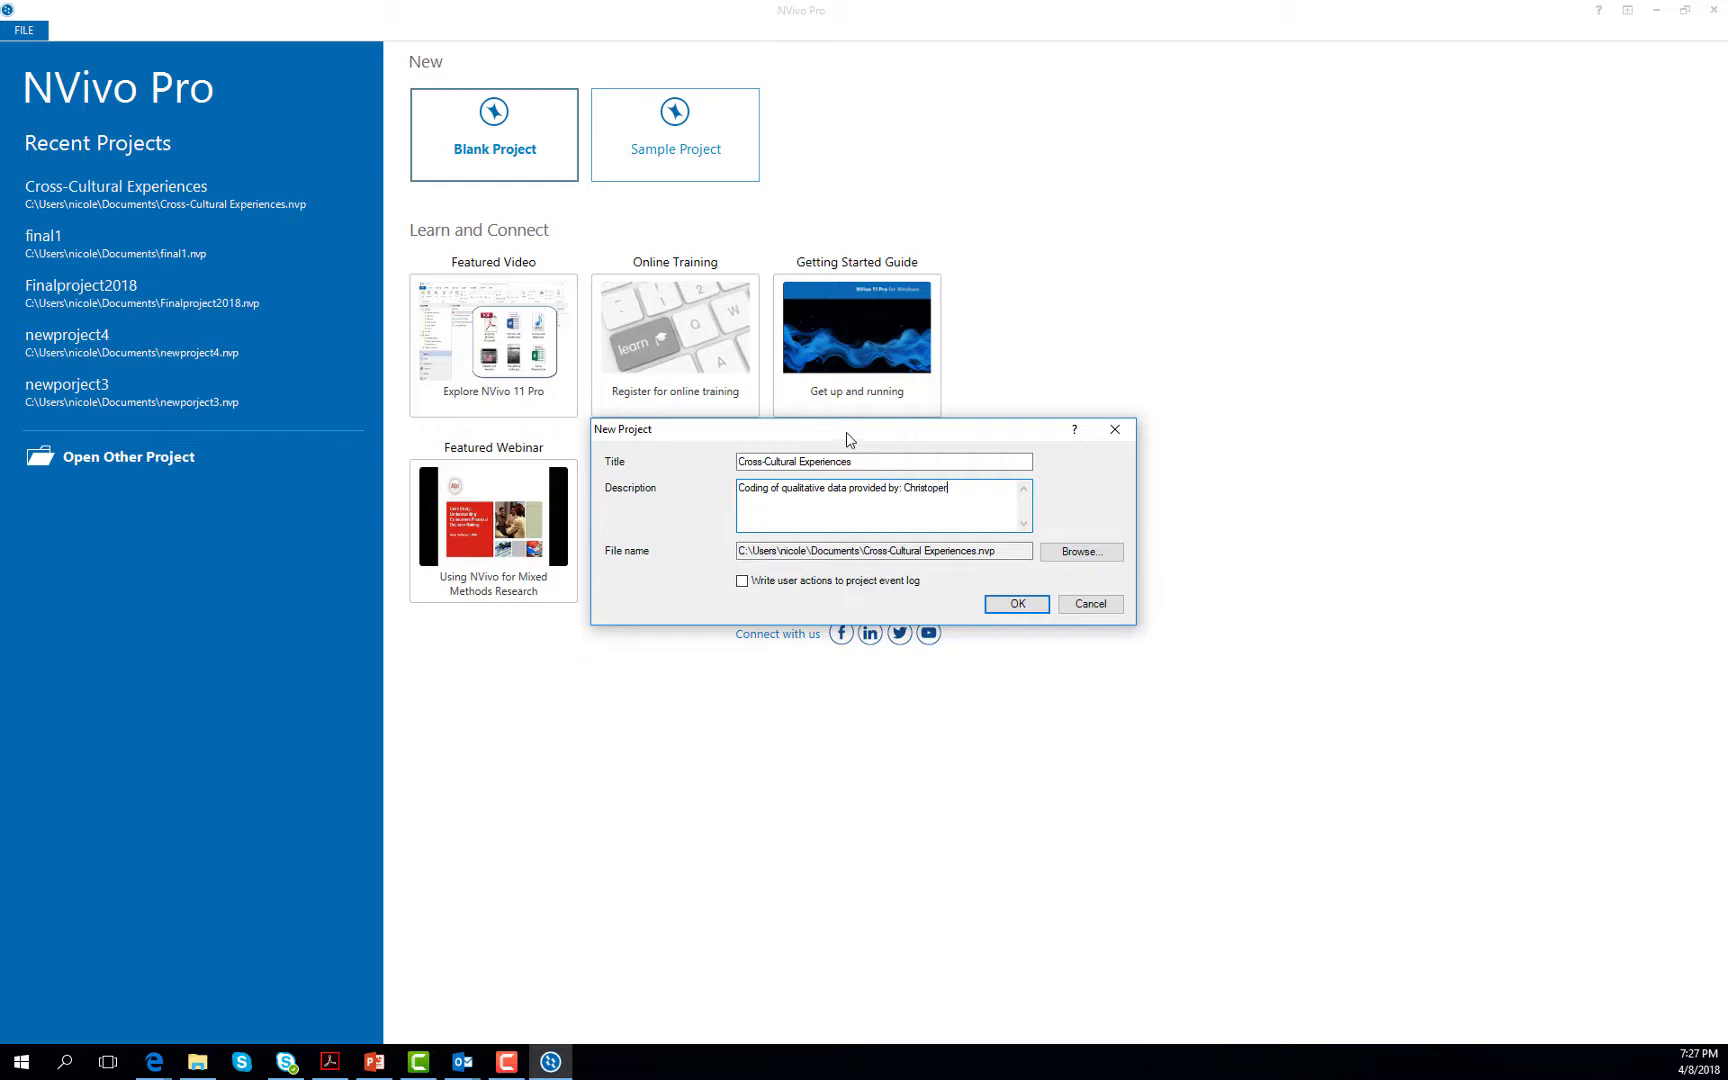
key("BackSpace")
key("BackSpace")
key("BackSpace")
type("her Schlaegel.")
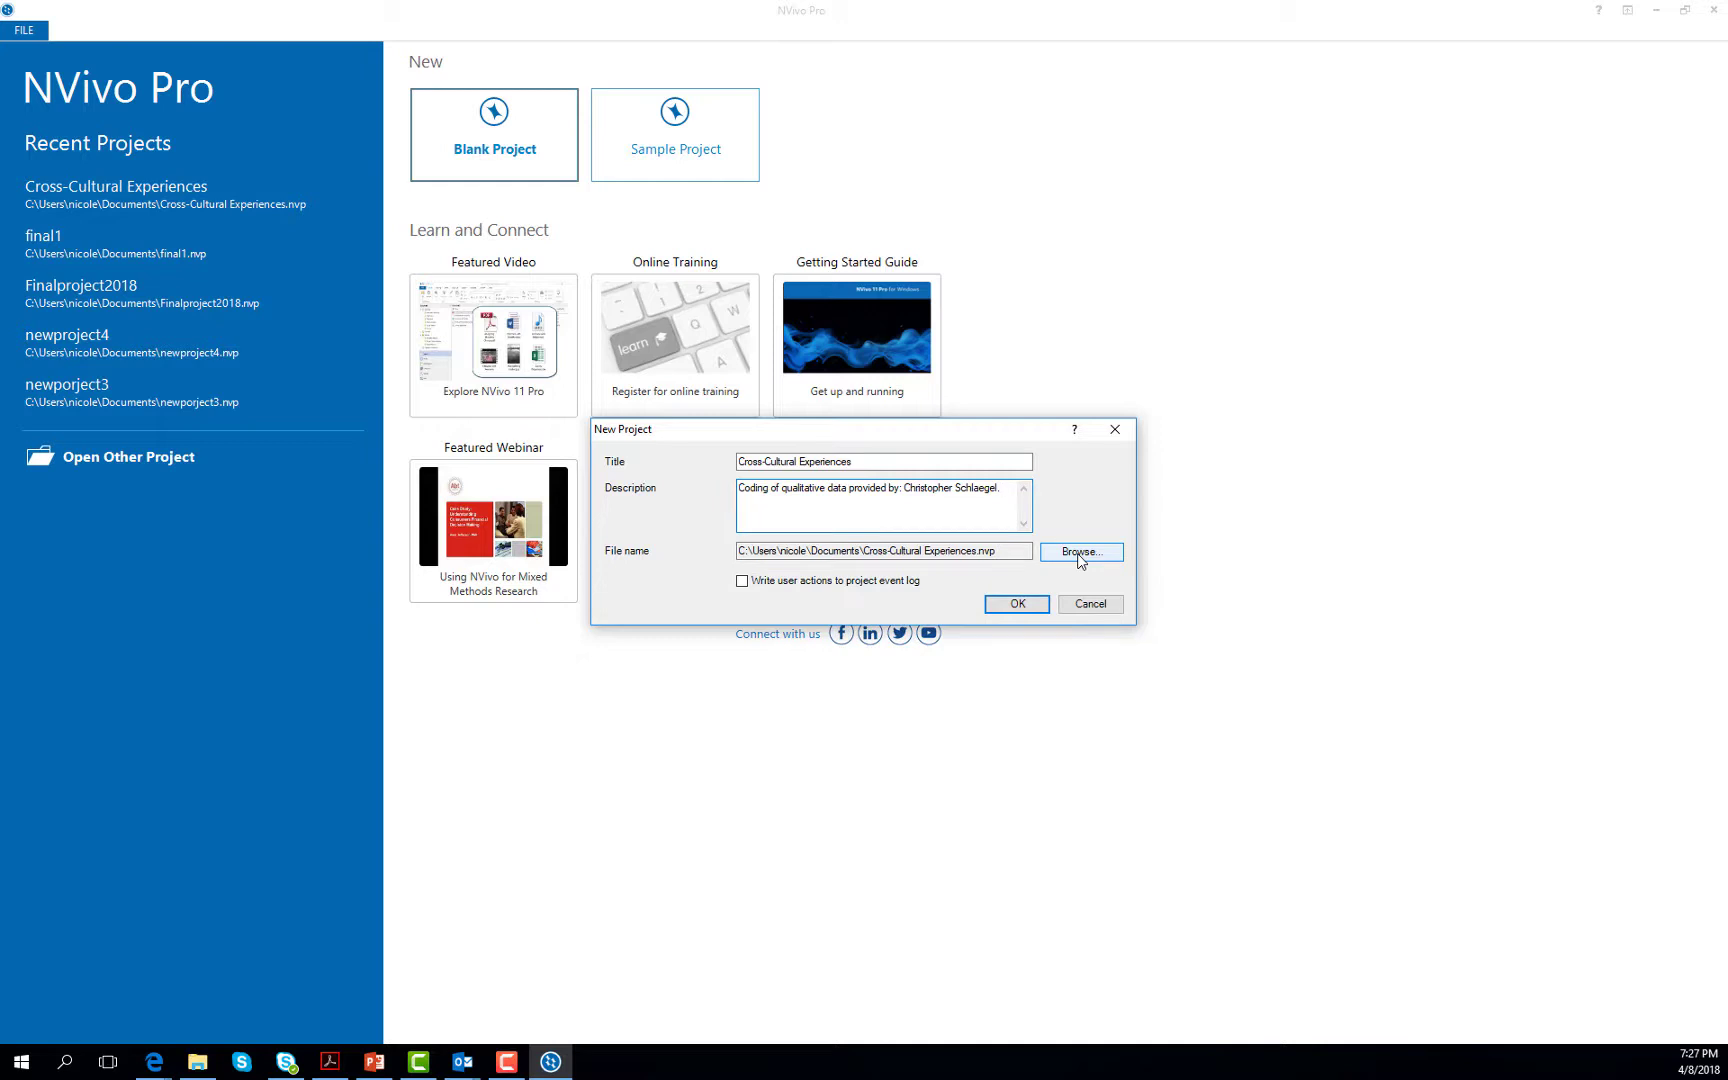
left_click(1012, 603)
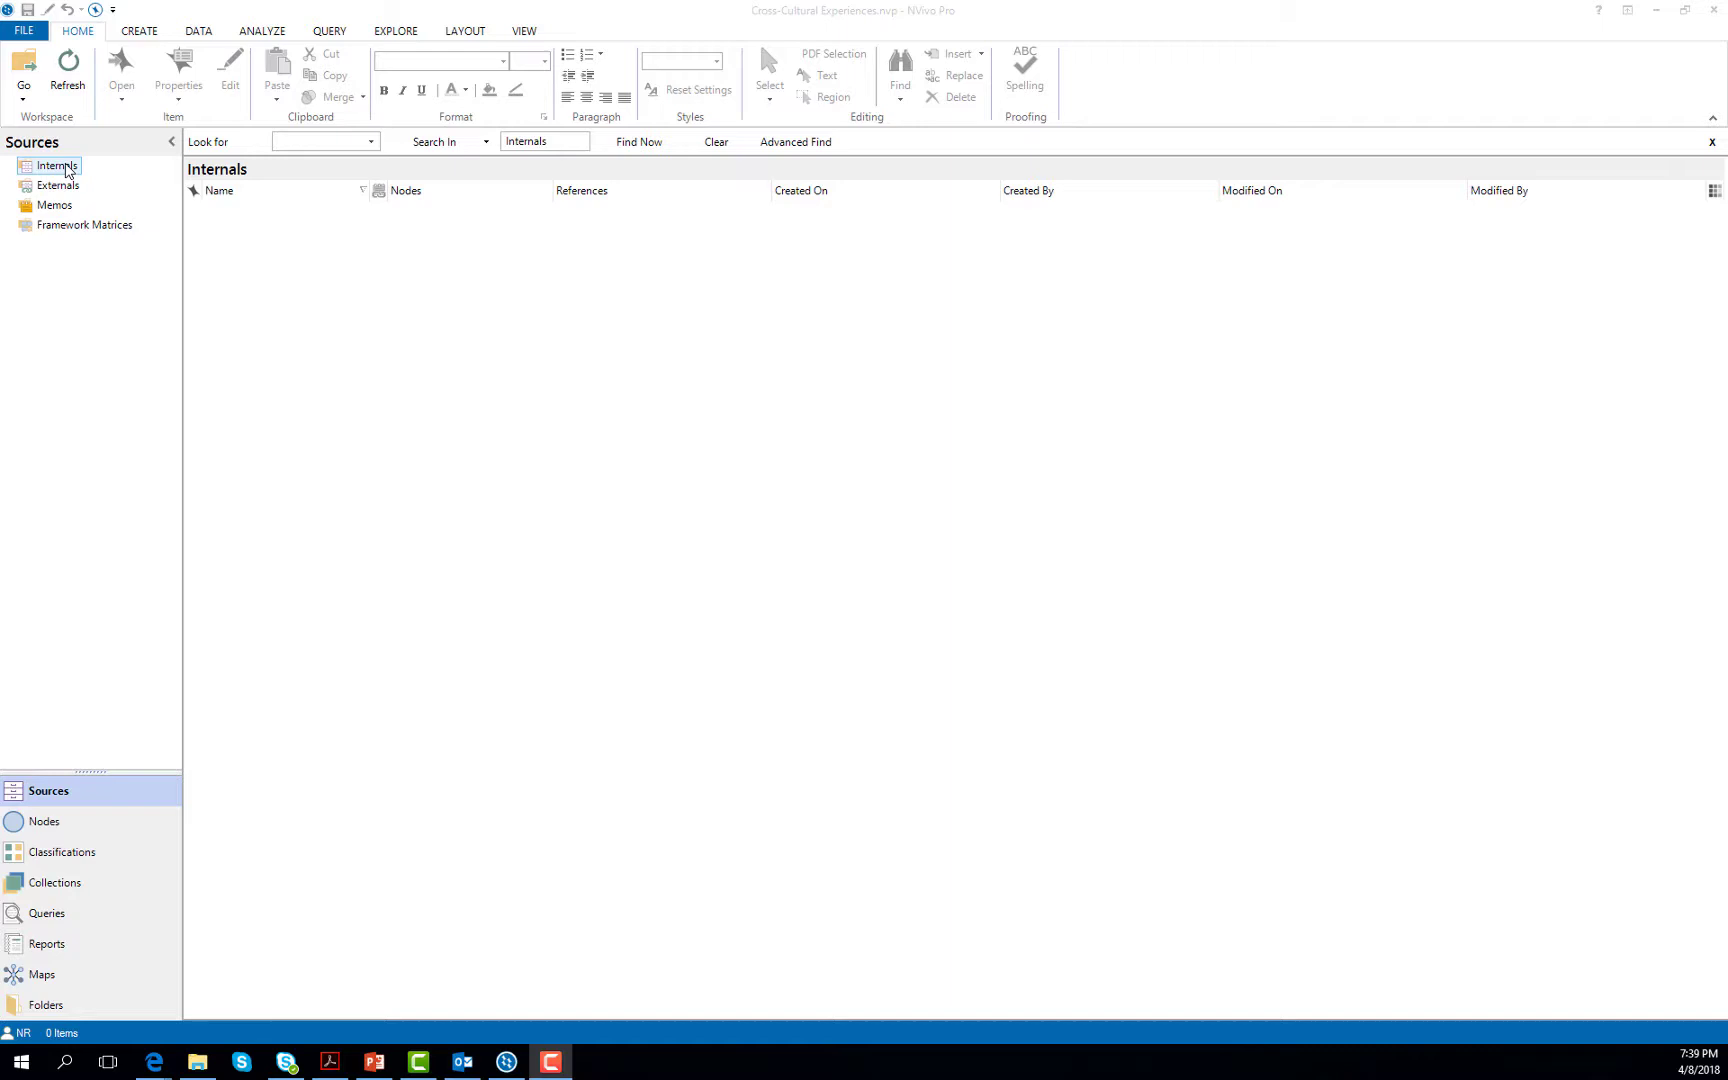
Step: Create a new case classification named Demographics
left_click(58, 831)
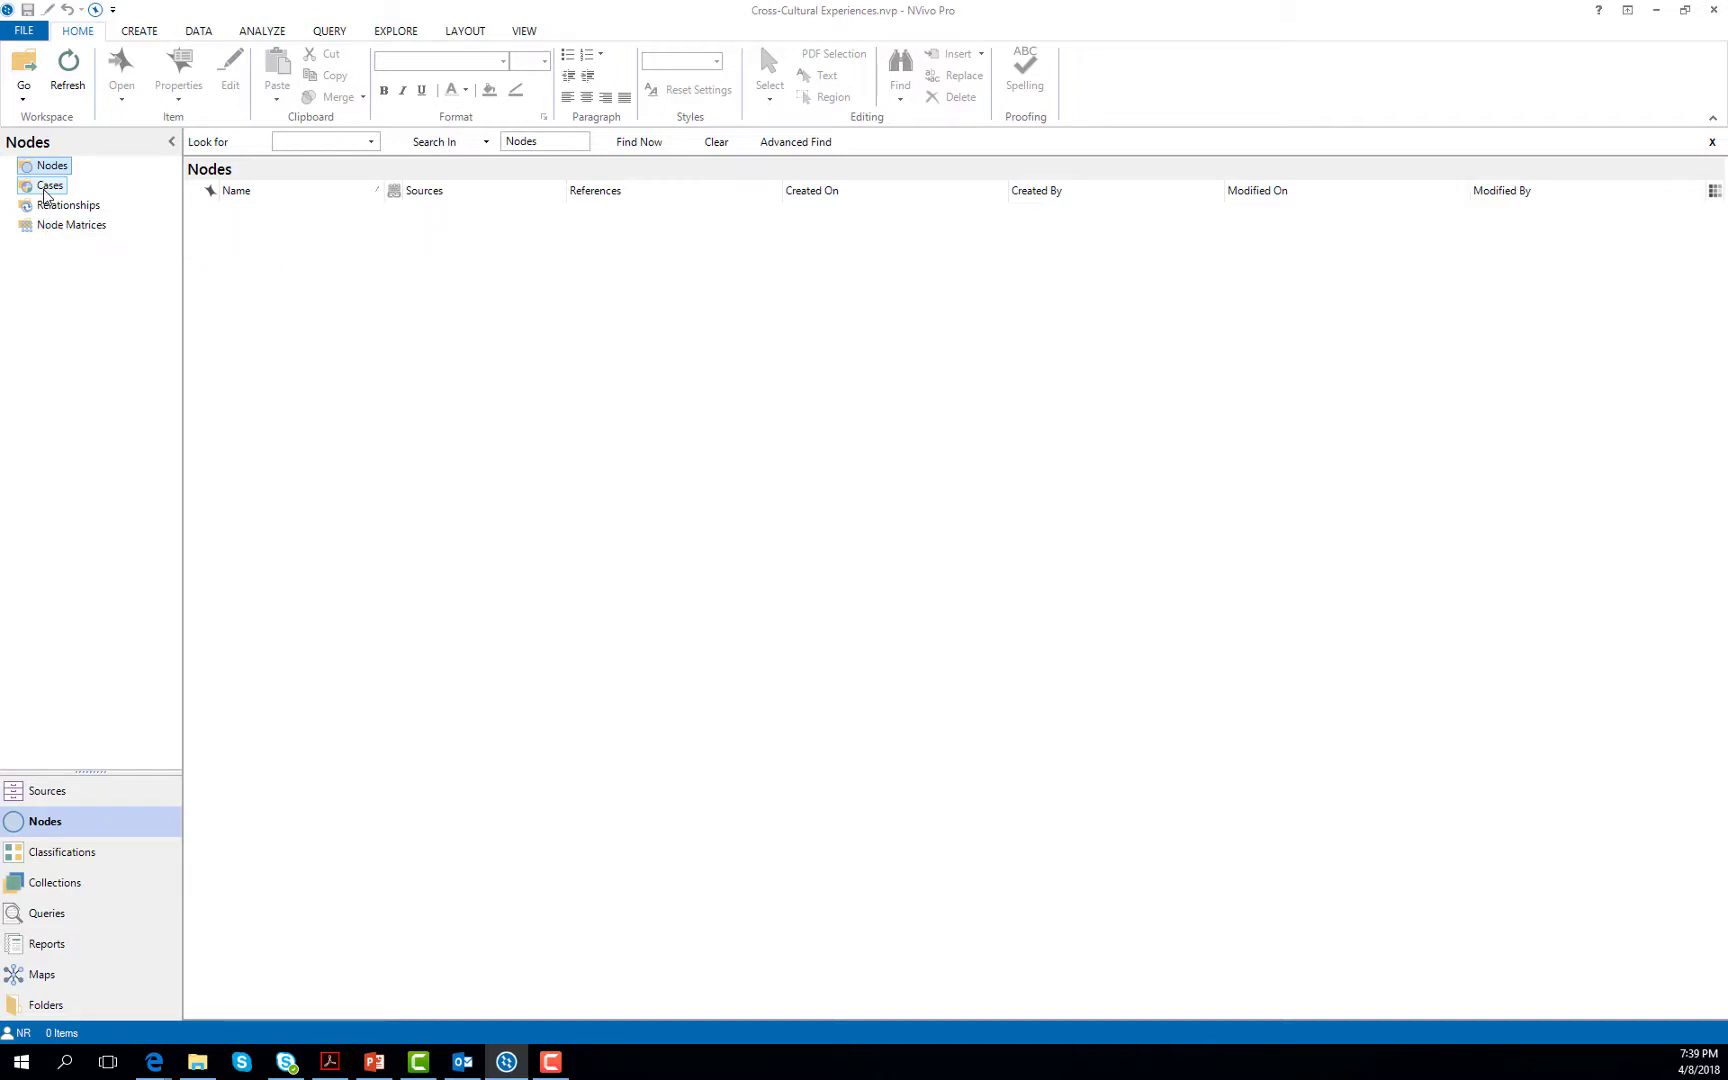
left_click(83, 858)
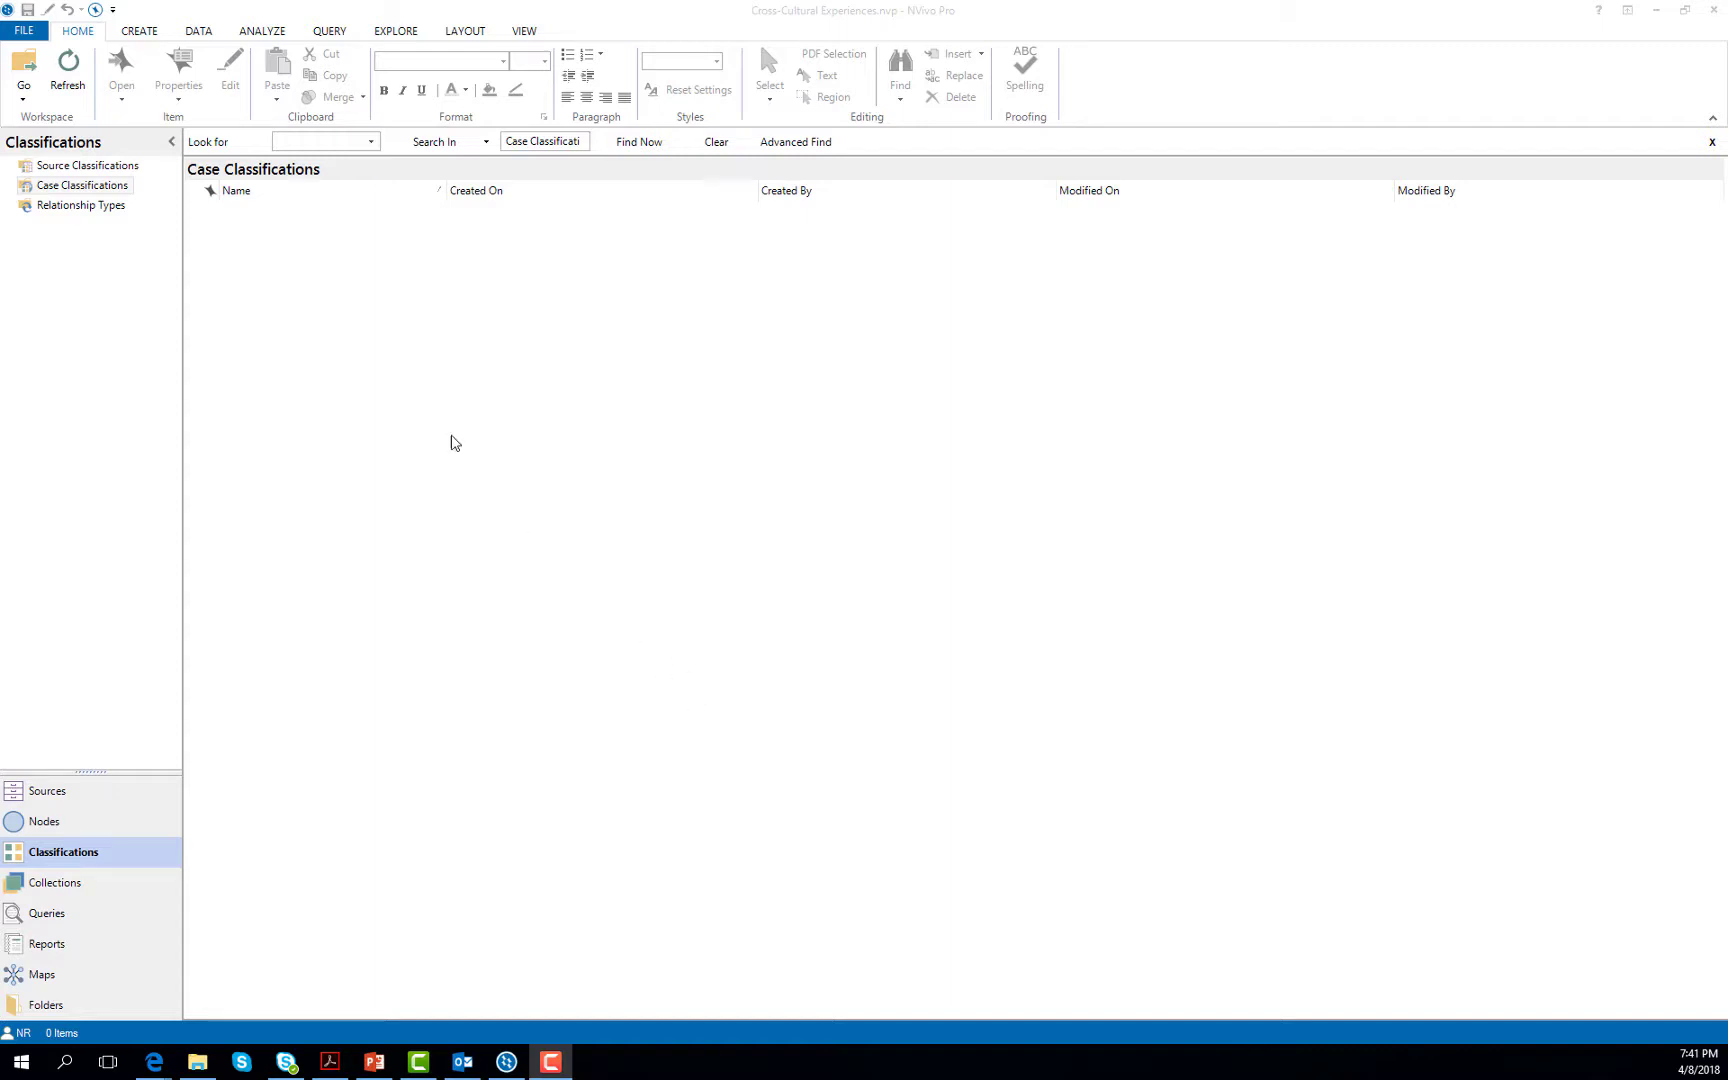
left_click(97, 192)
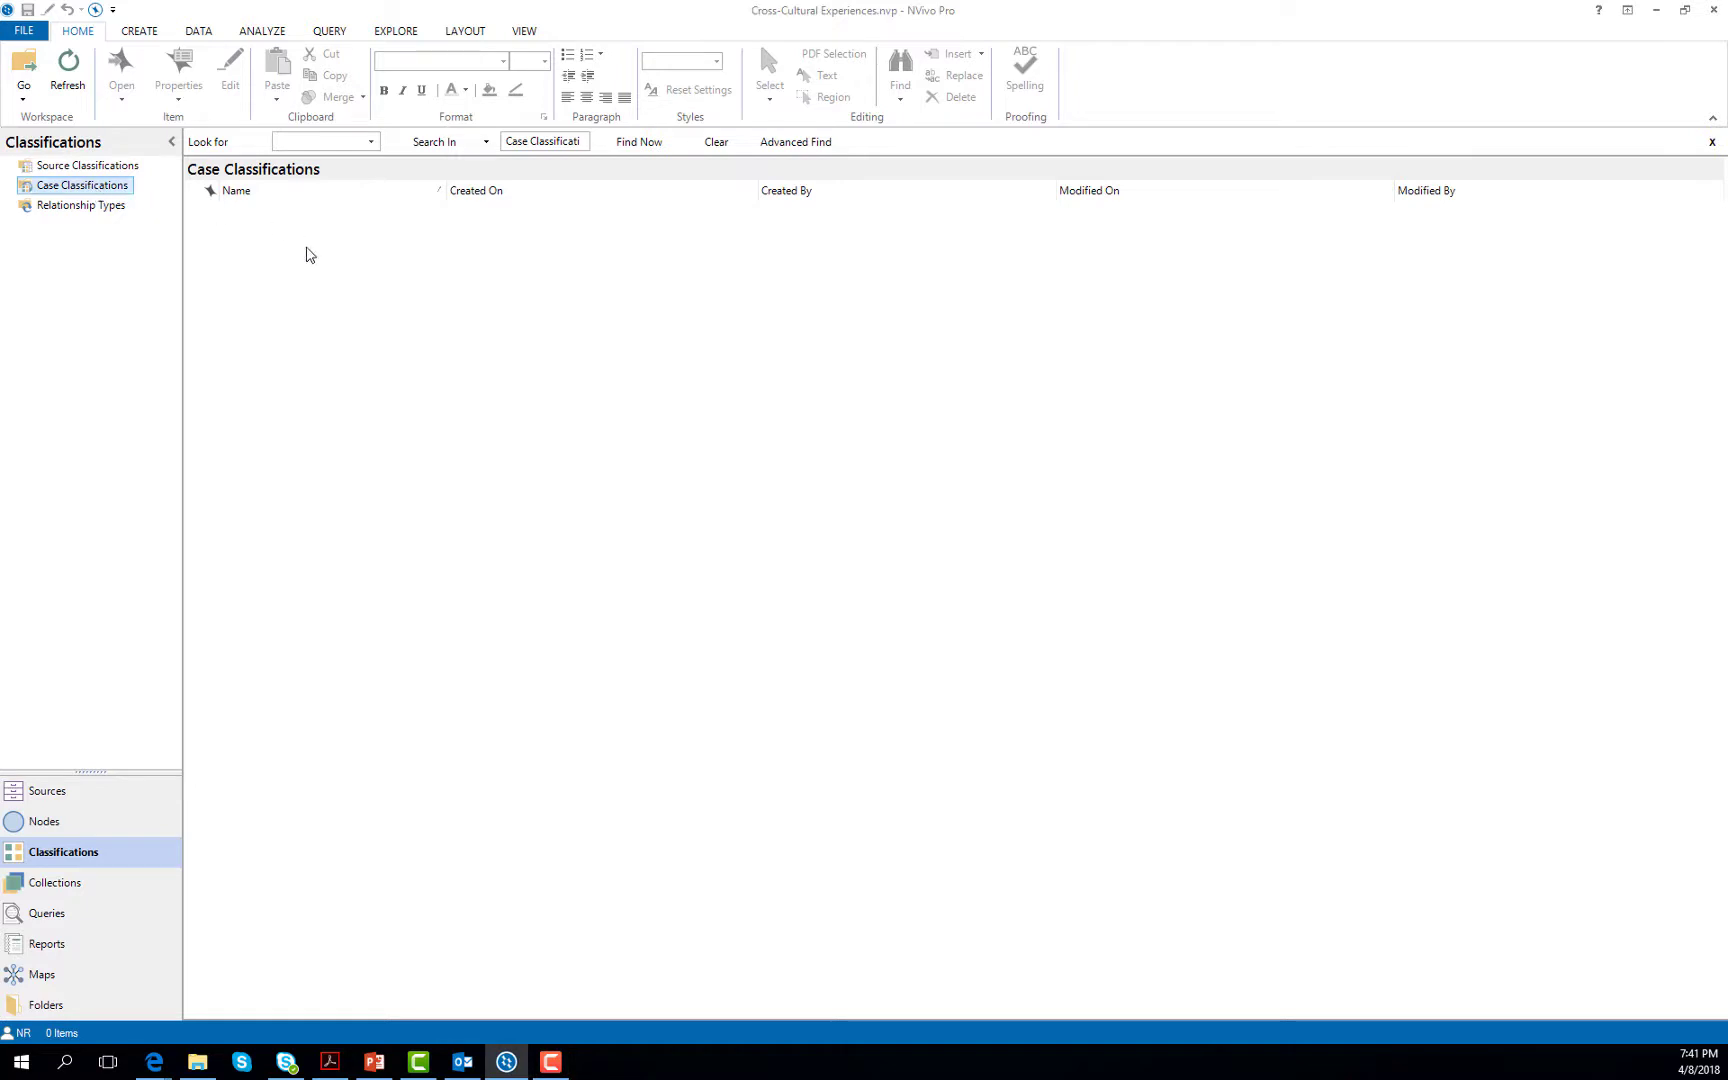
right_click(255, 281)
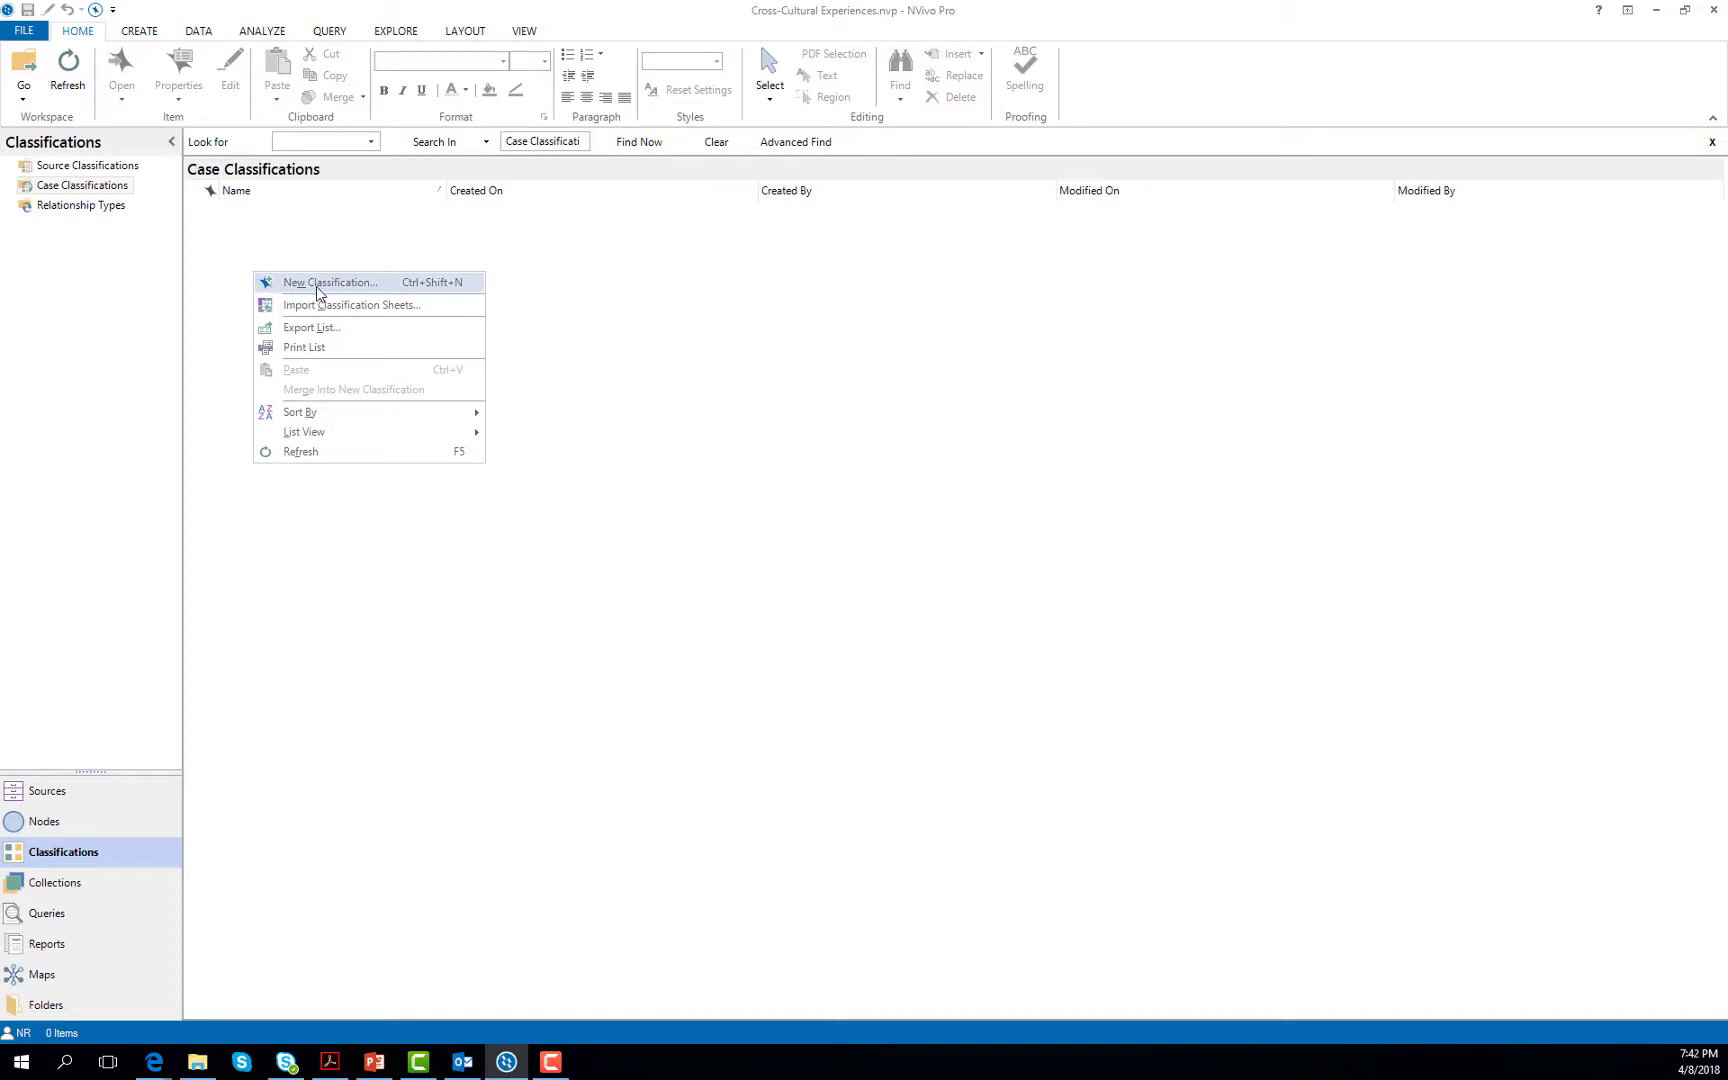
left_click(316, 286)
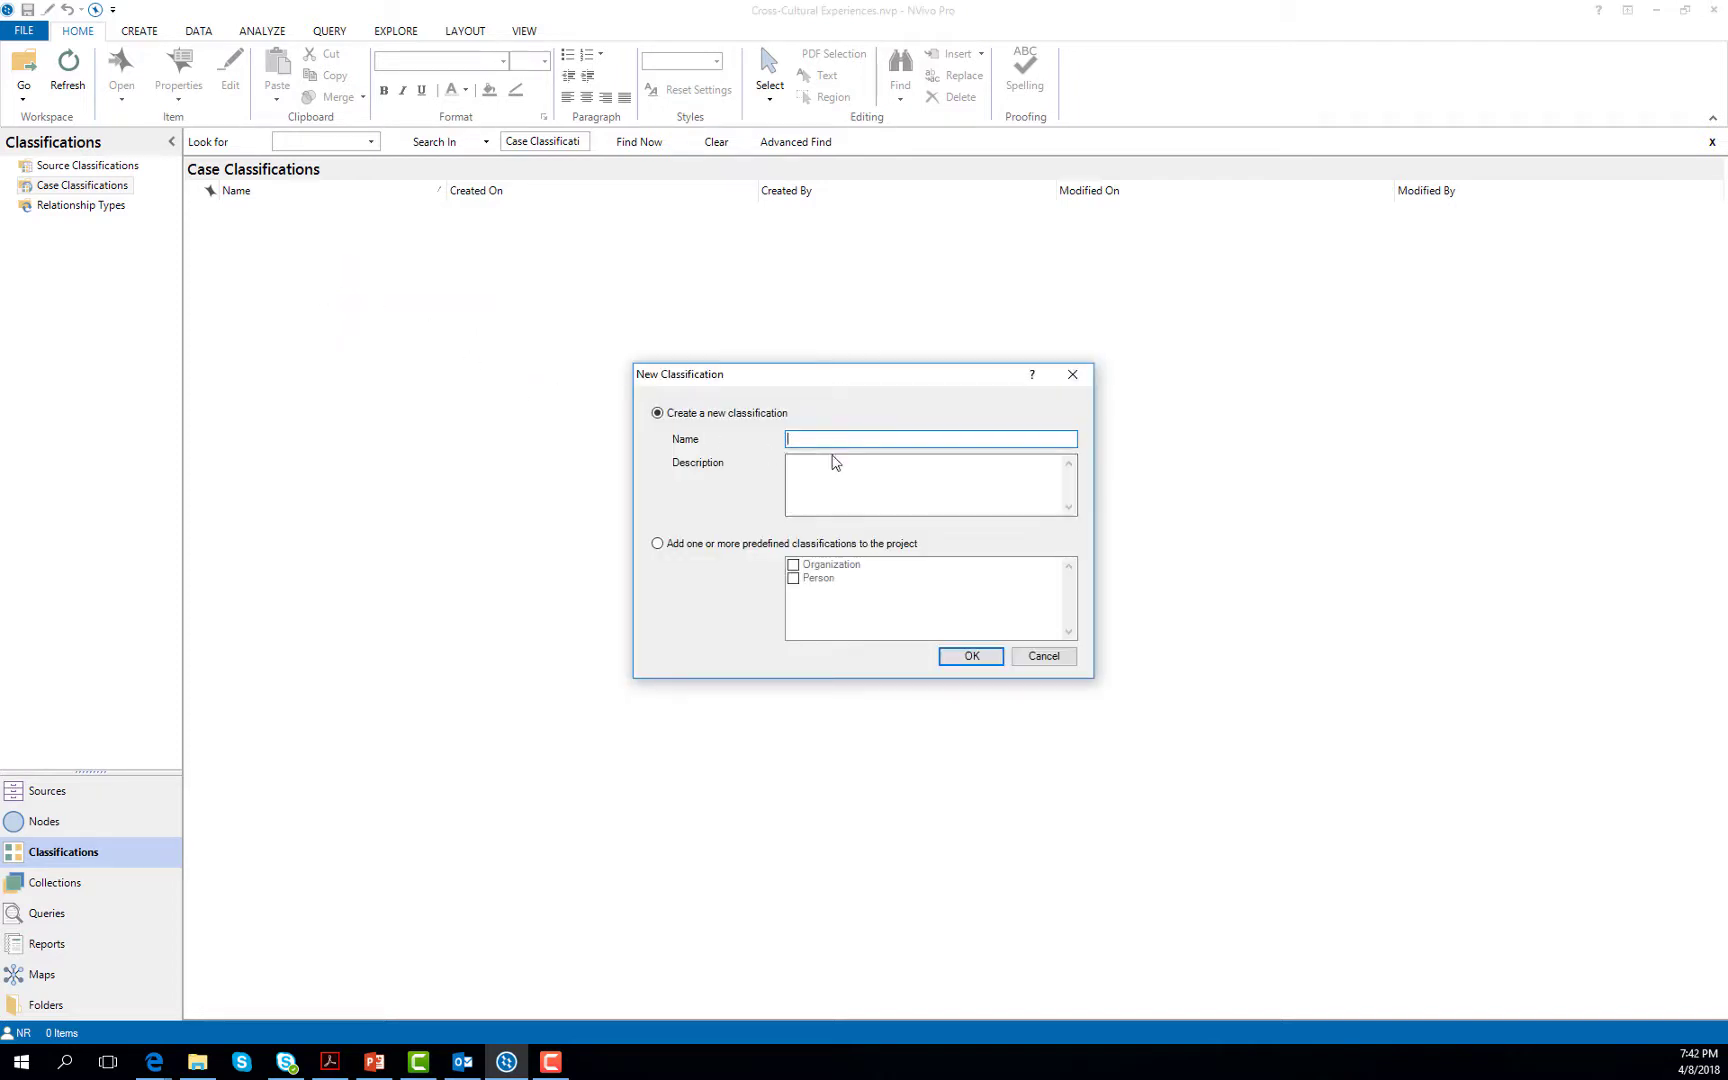
type("Demographics")
left_click(976, 659)
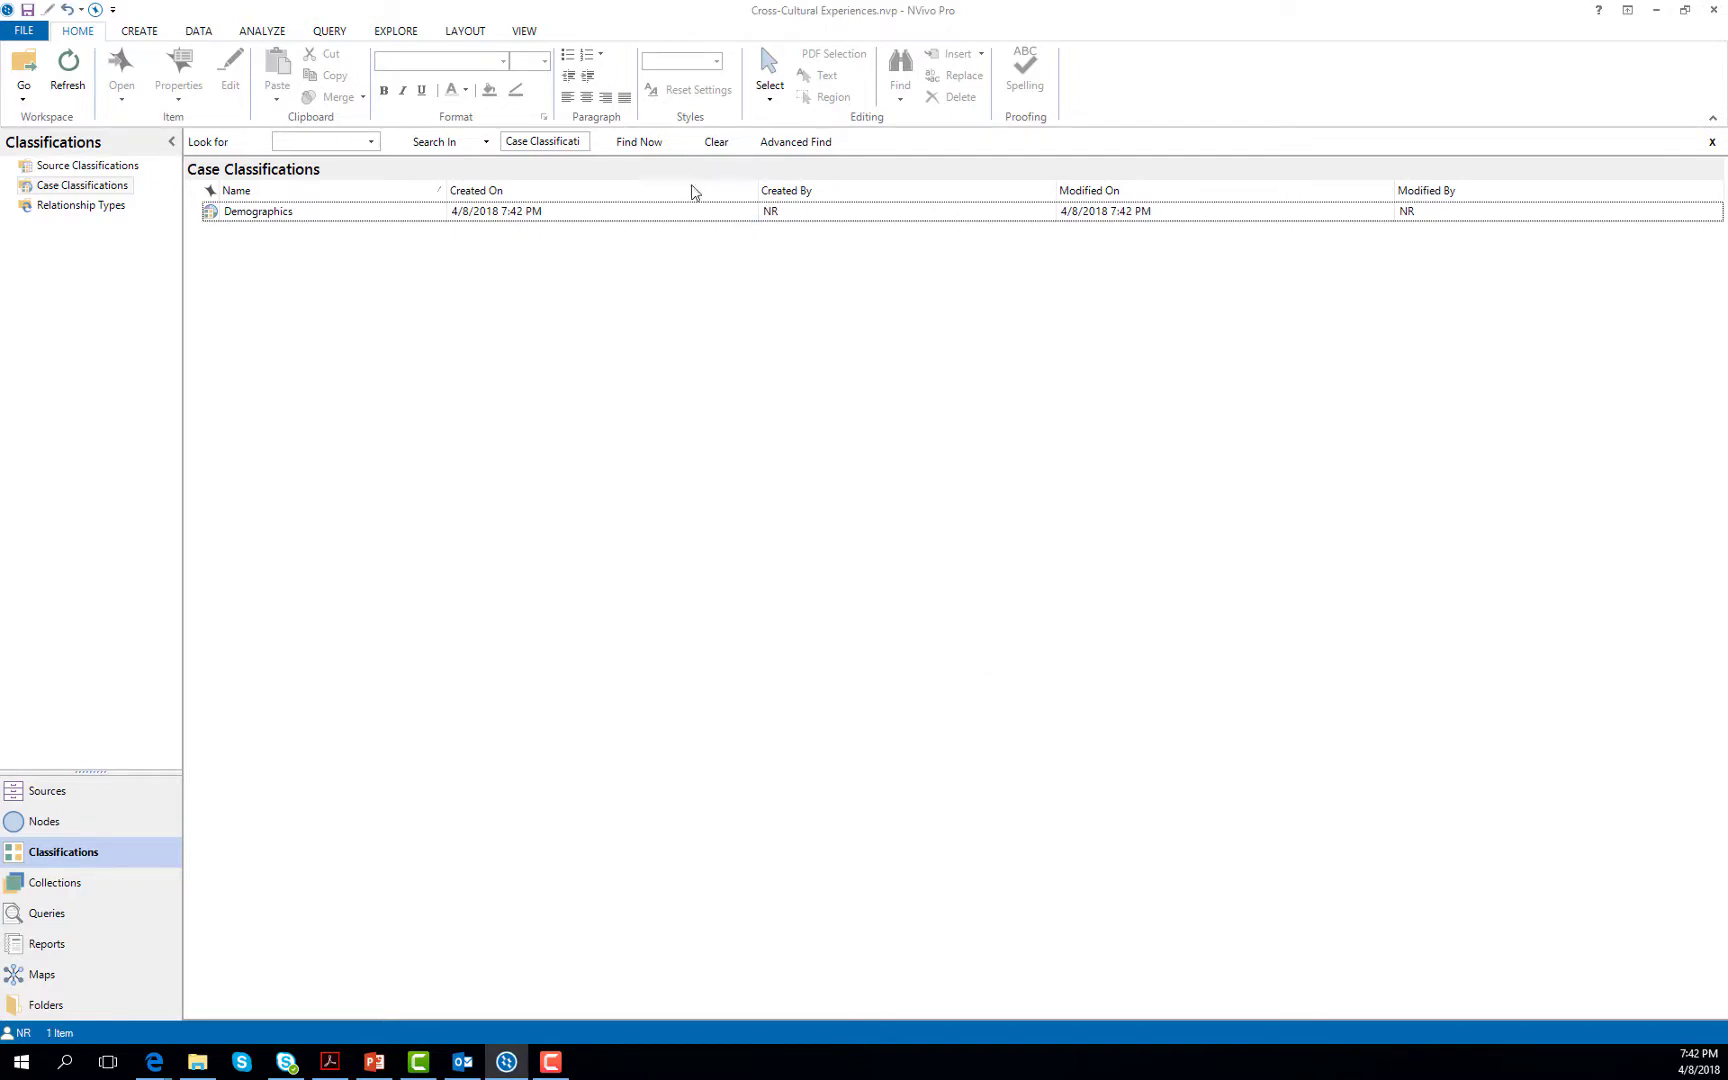
Step: Start a new attribute for the Demographics classification and name it Age
left_click(222, 211)
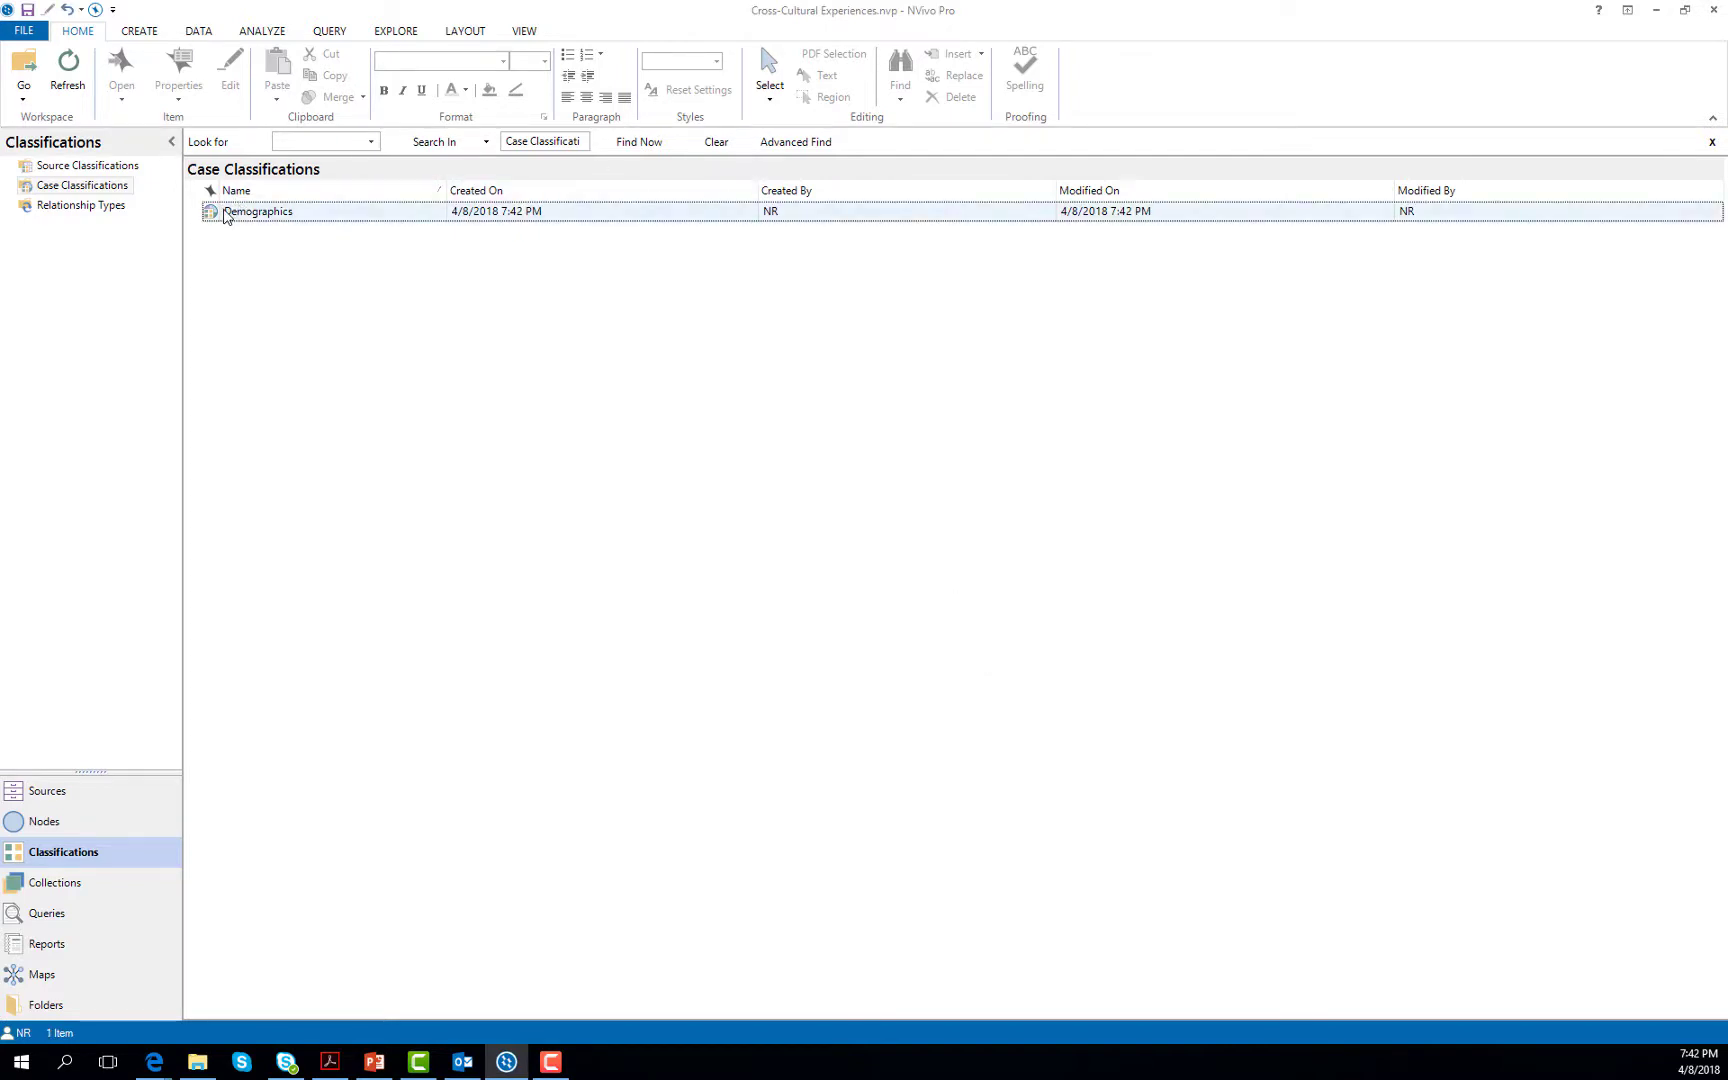
left_click(286, 219)
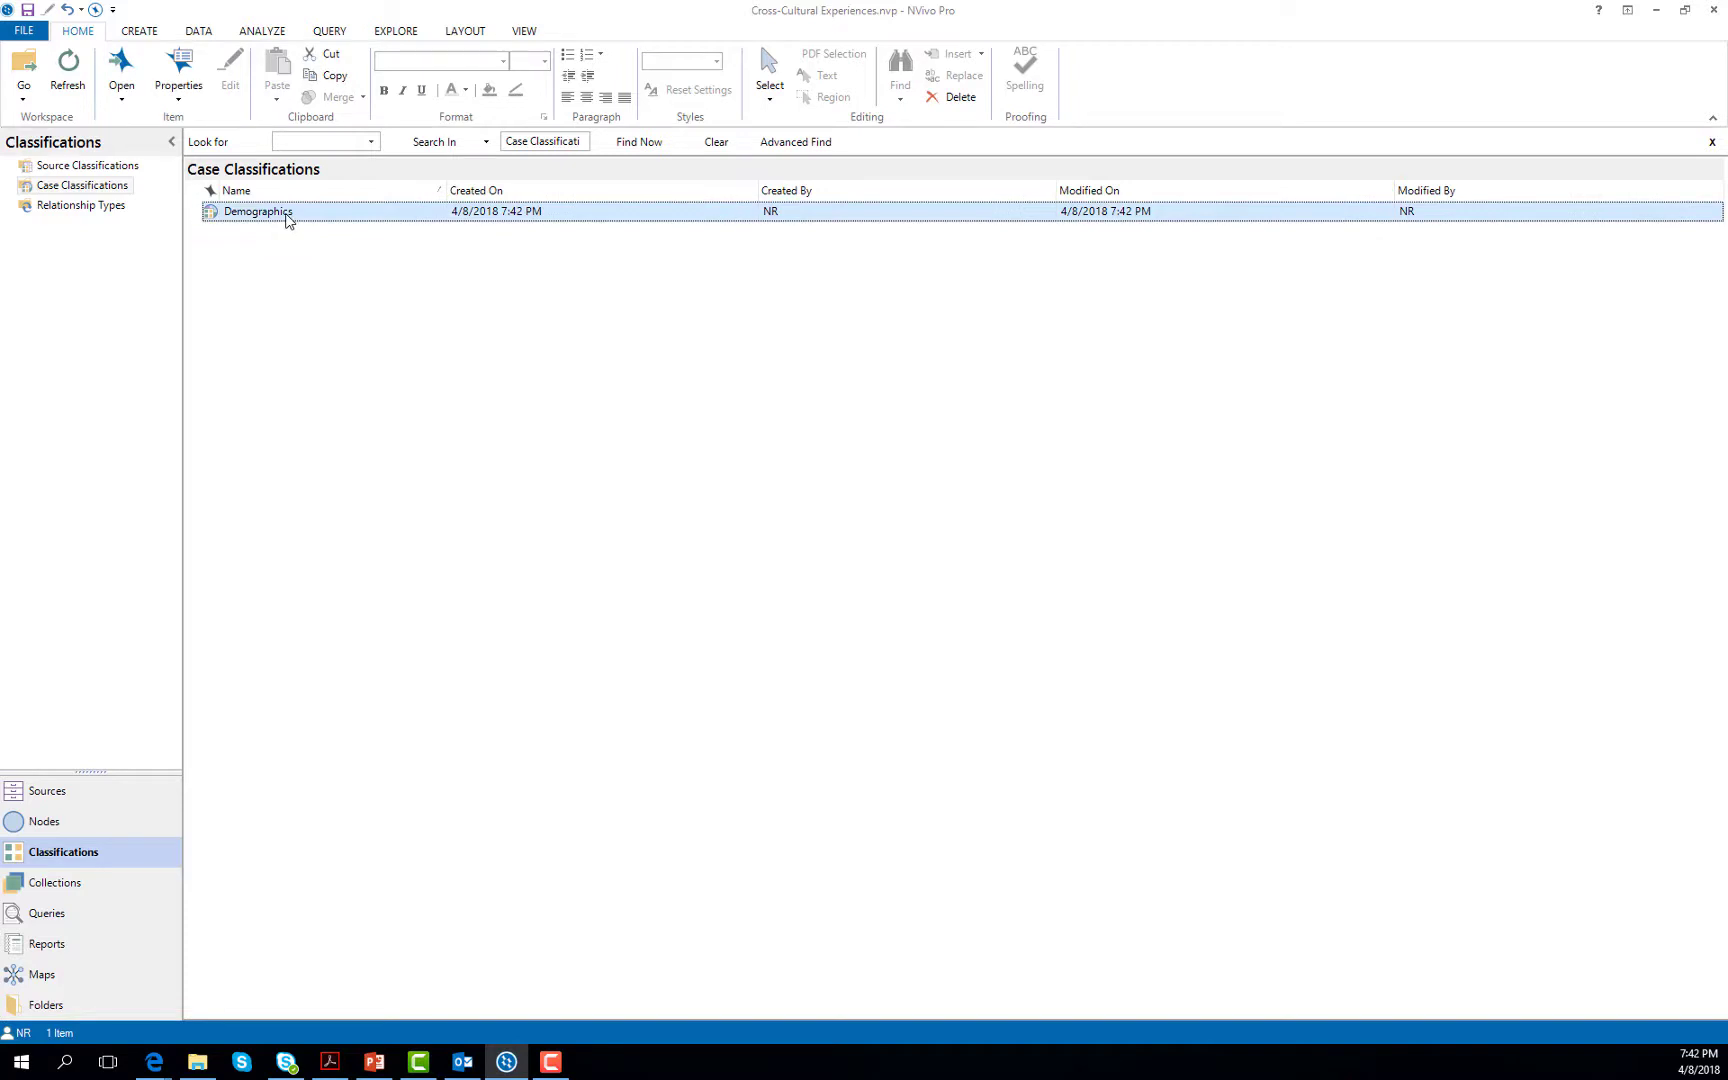
right_click(286, 219)
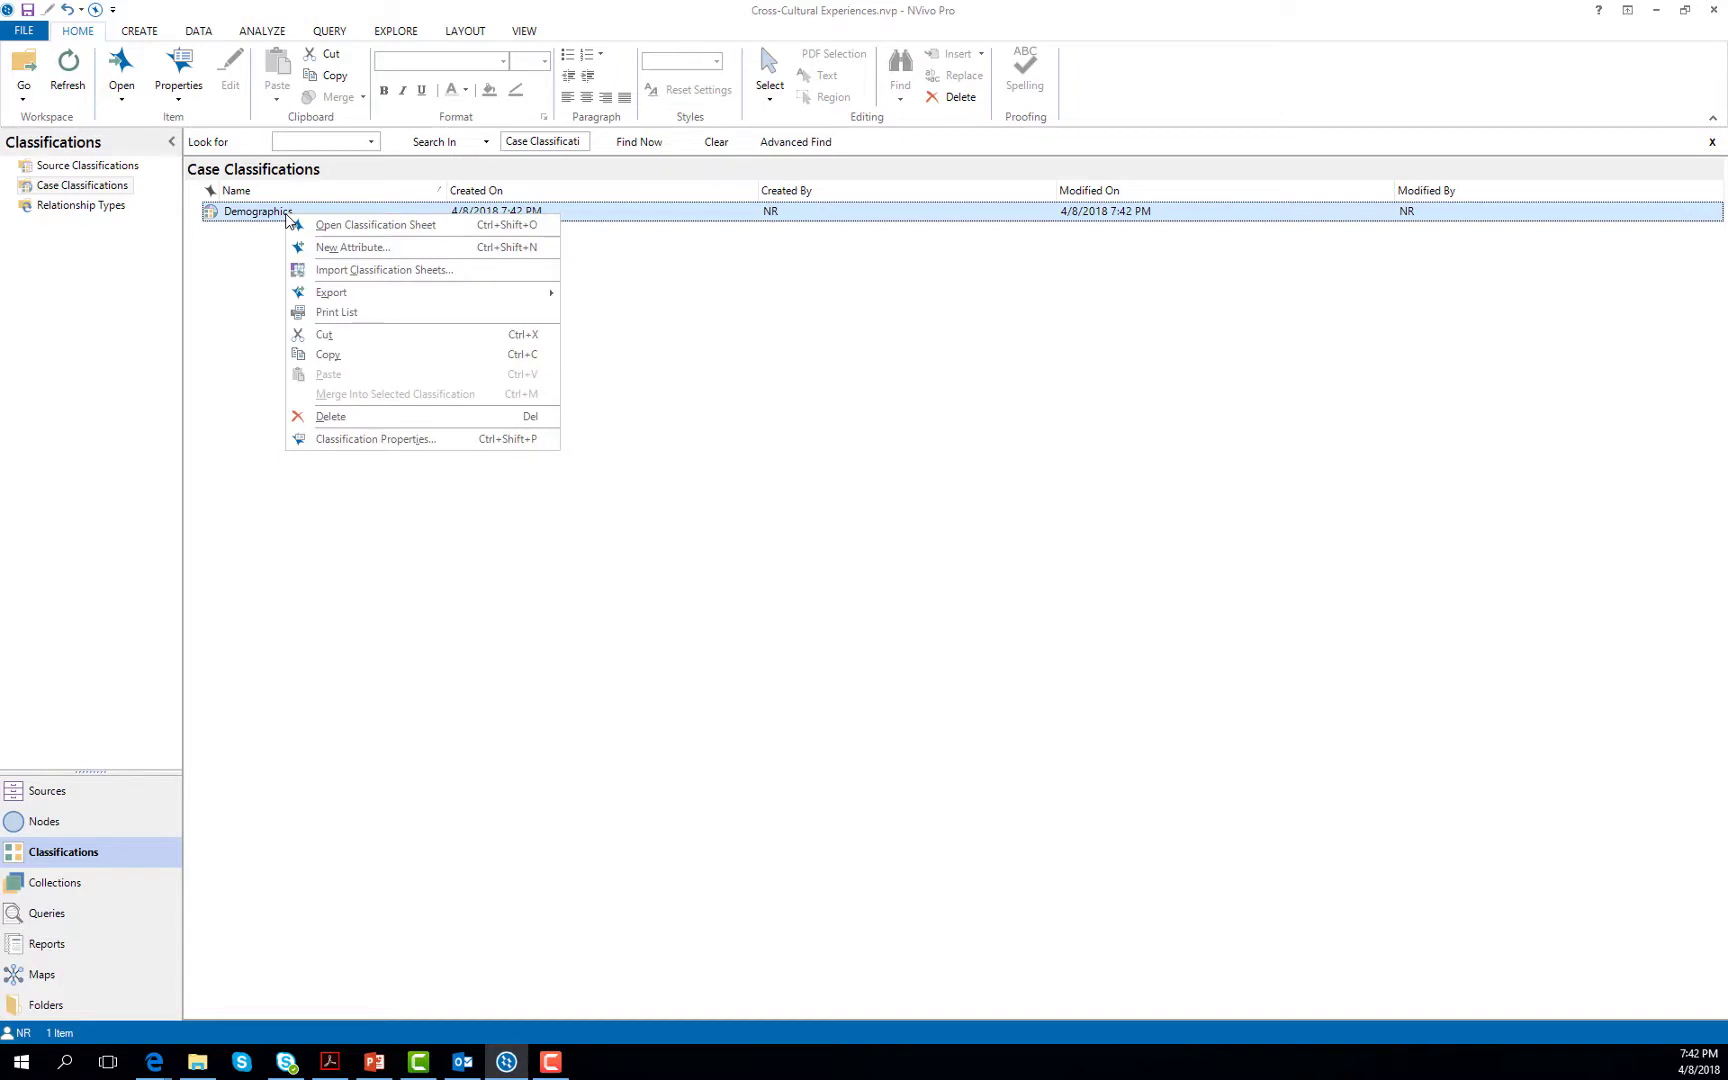
left_click(354, 248)
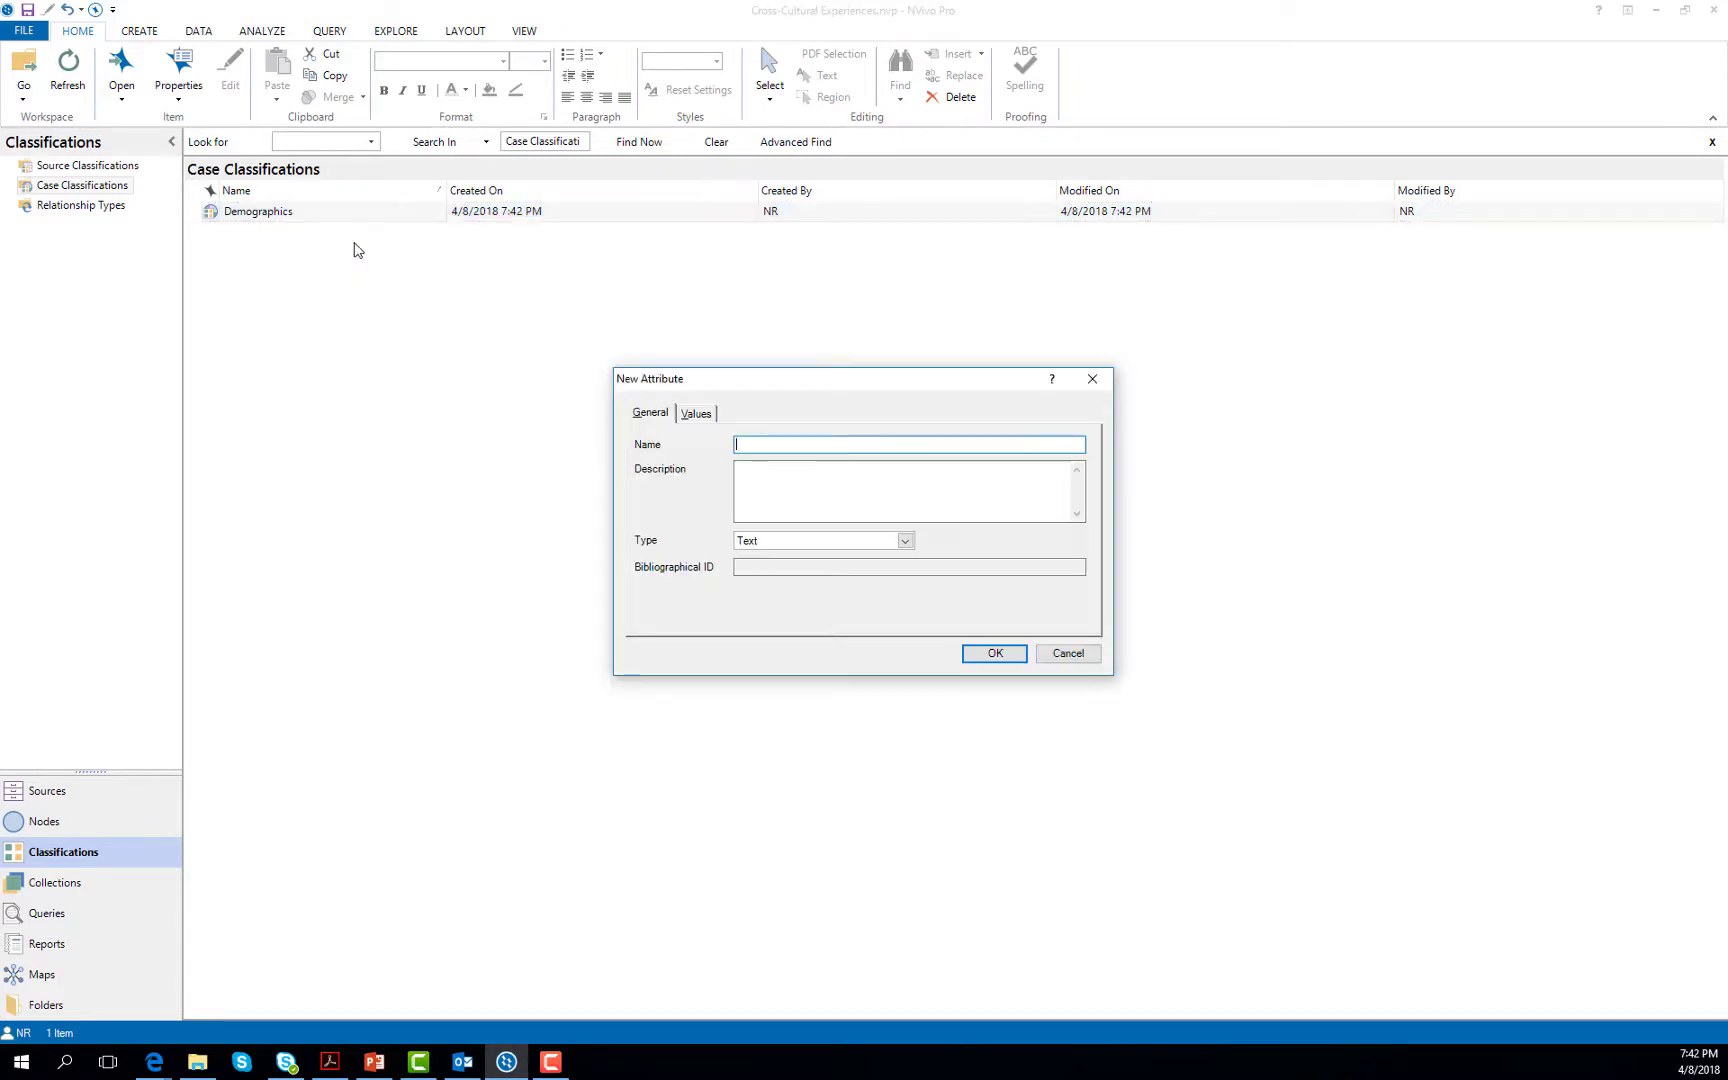
left_click_drag(665, 378, 482, 248)
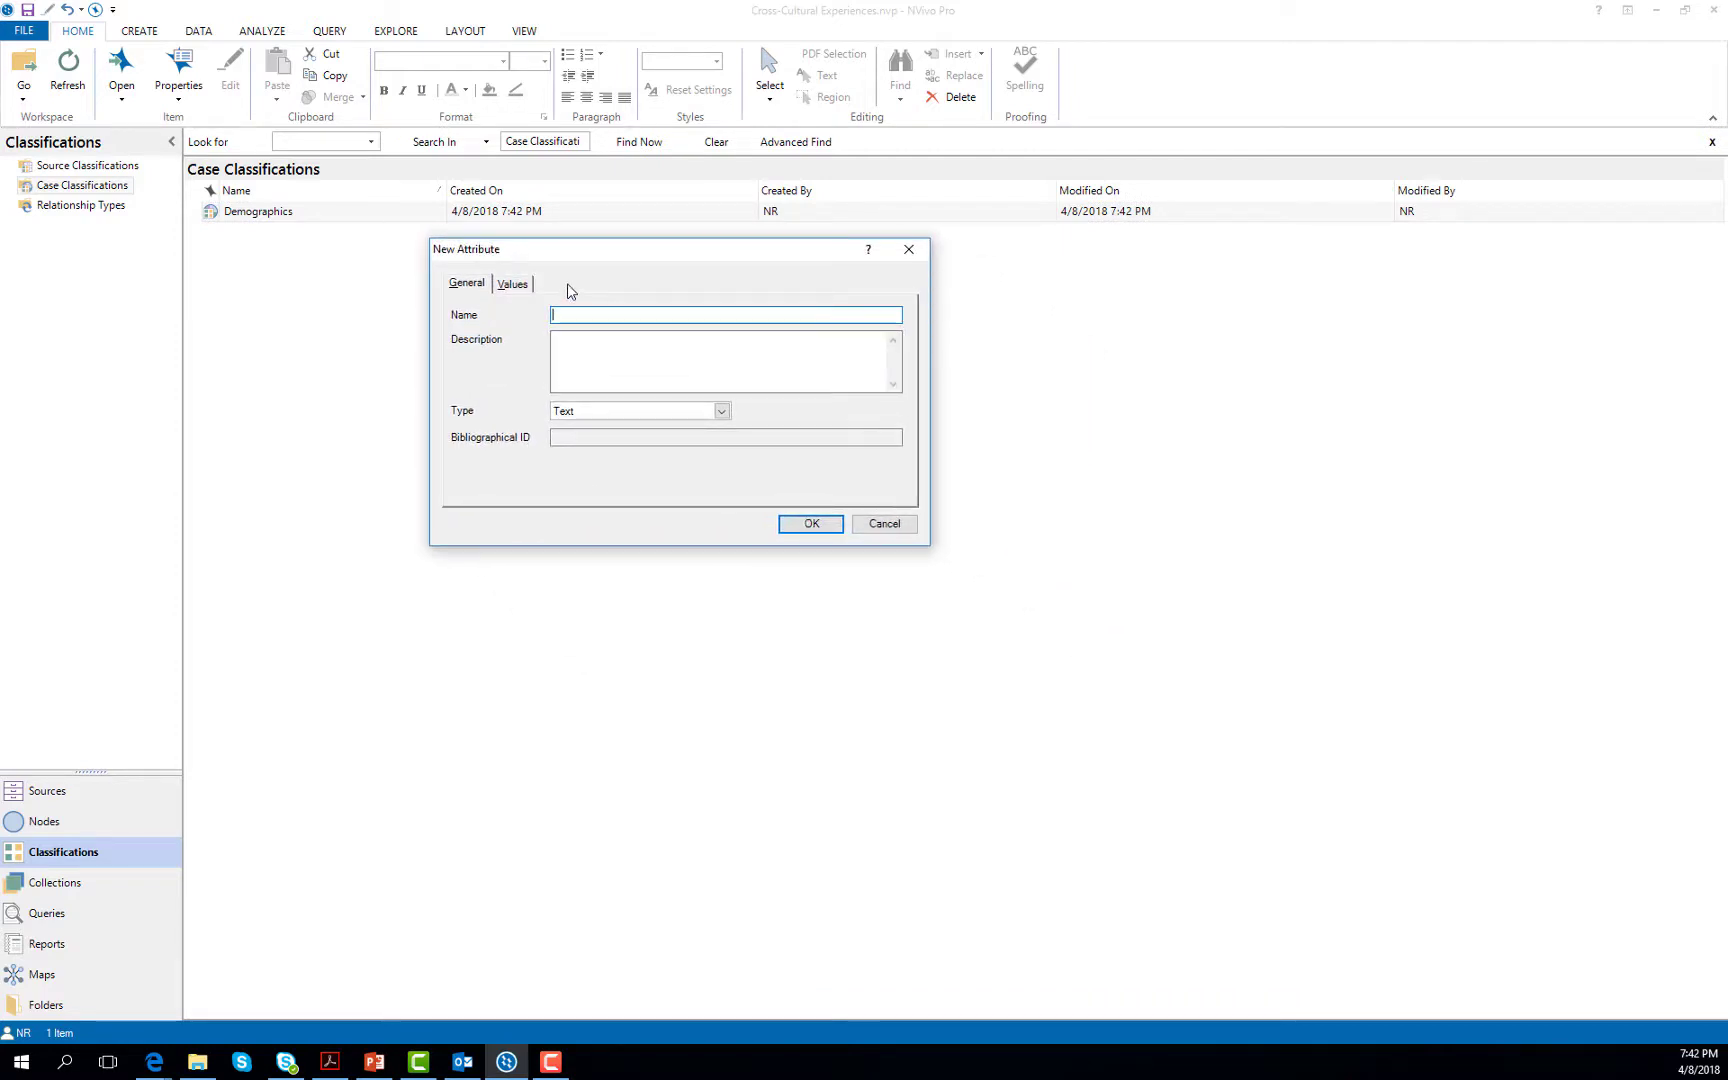
type("Age")
Step: Add the values 20, 21, 22, 23 and 24 to the Age attribute and create it
left_click(512, 288)
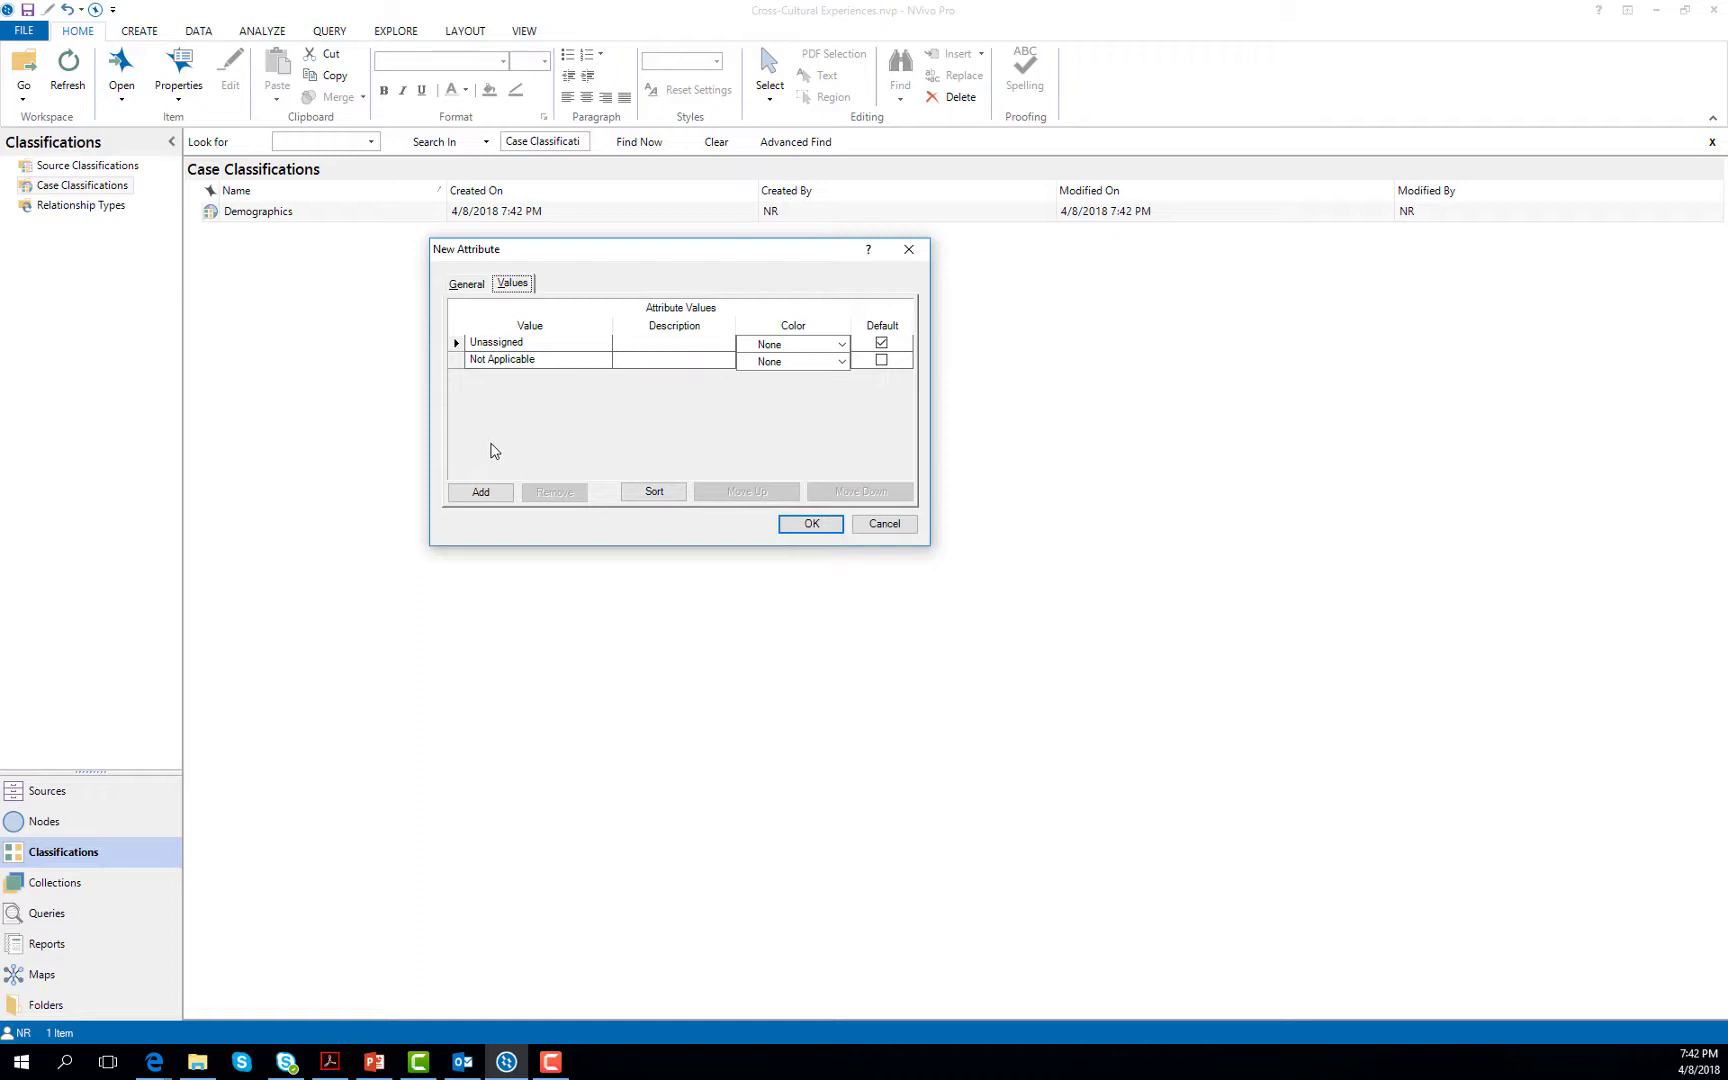
left_click(481, 492)
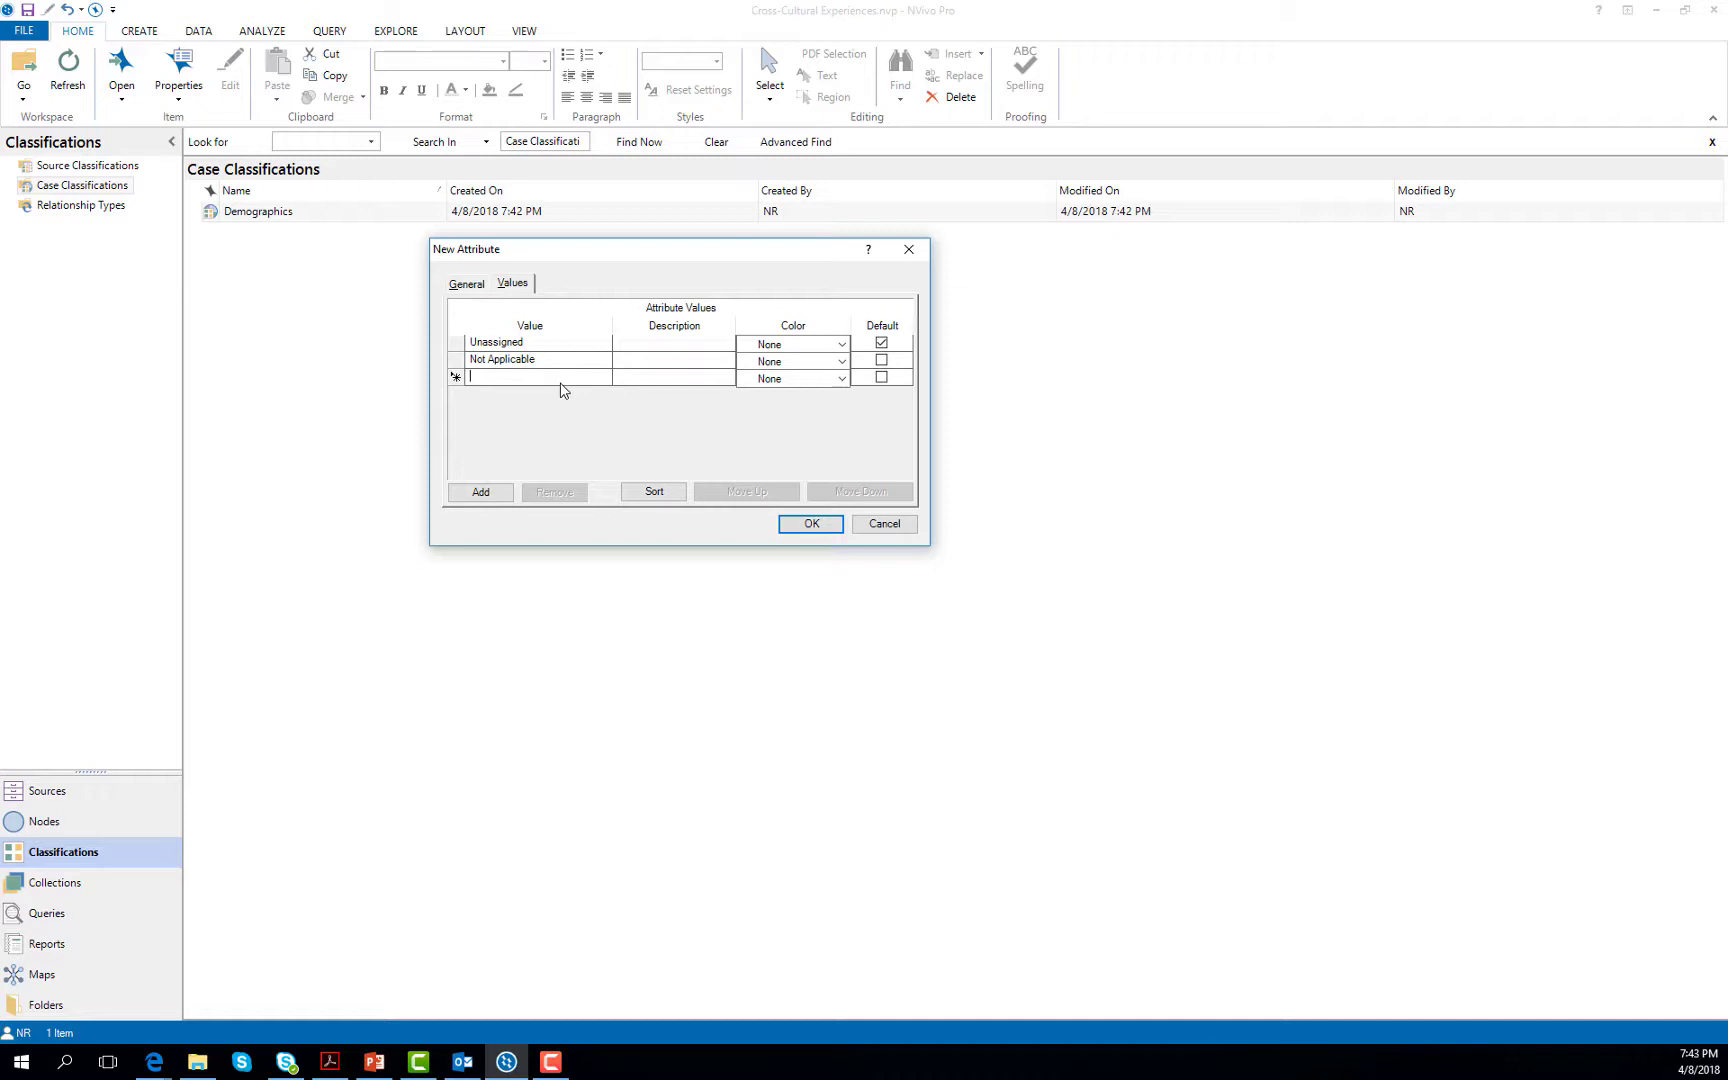
type("20")
left_click(481, 491)
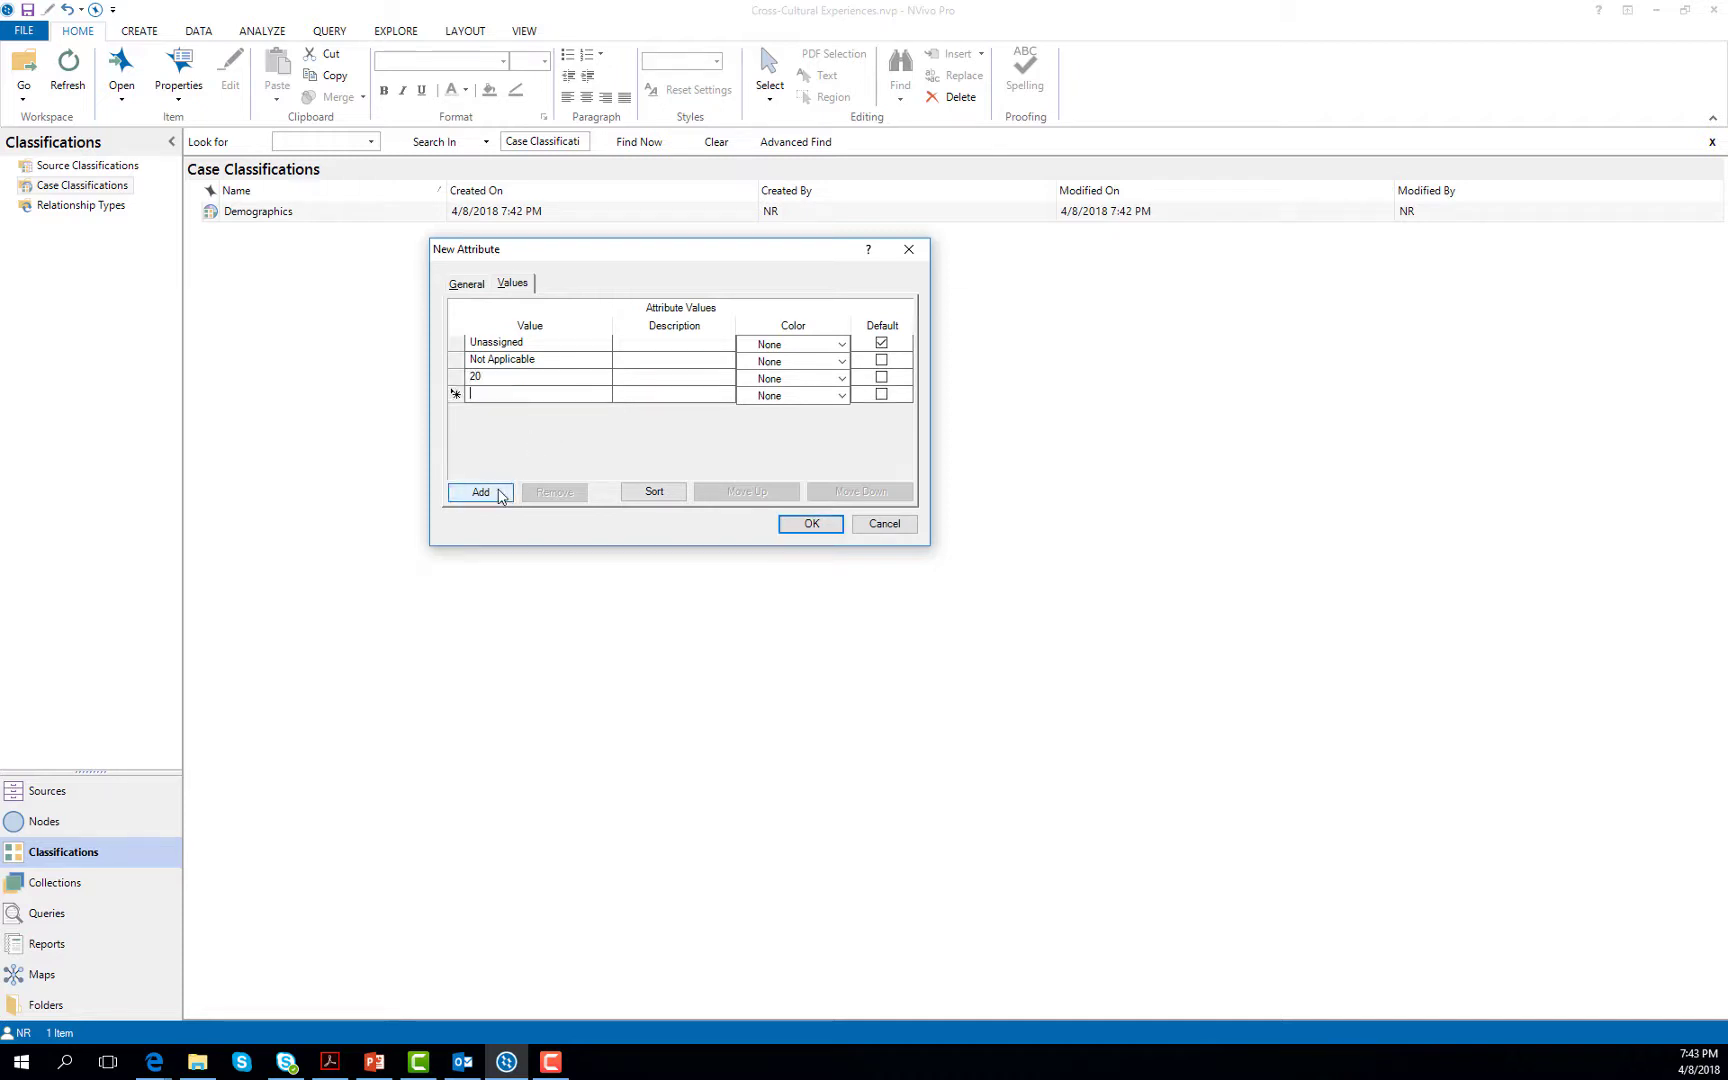
type("21")
left_click(492, 492)
type("22")
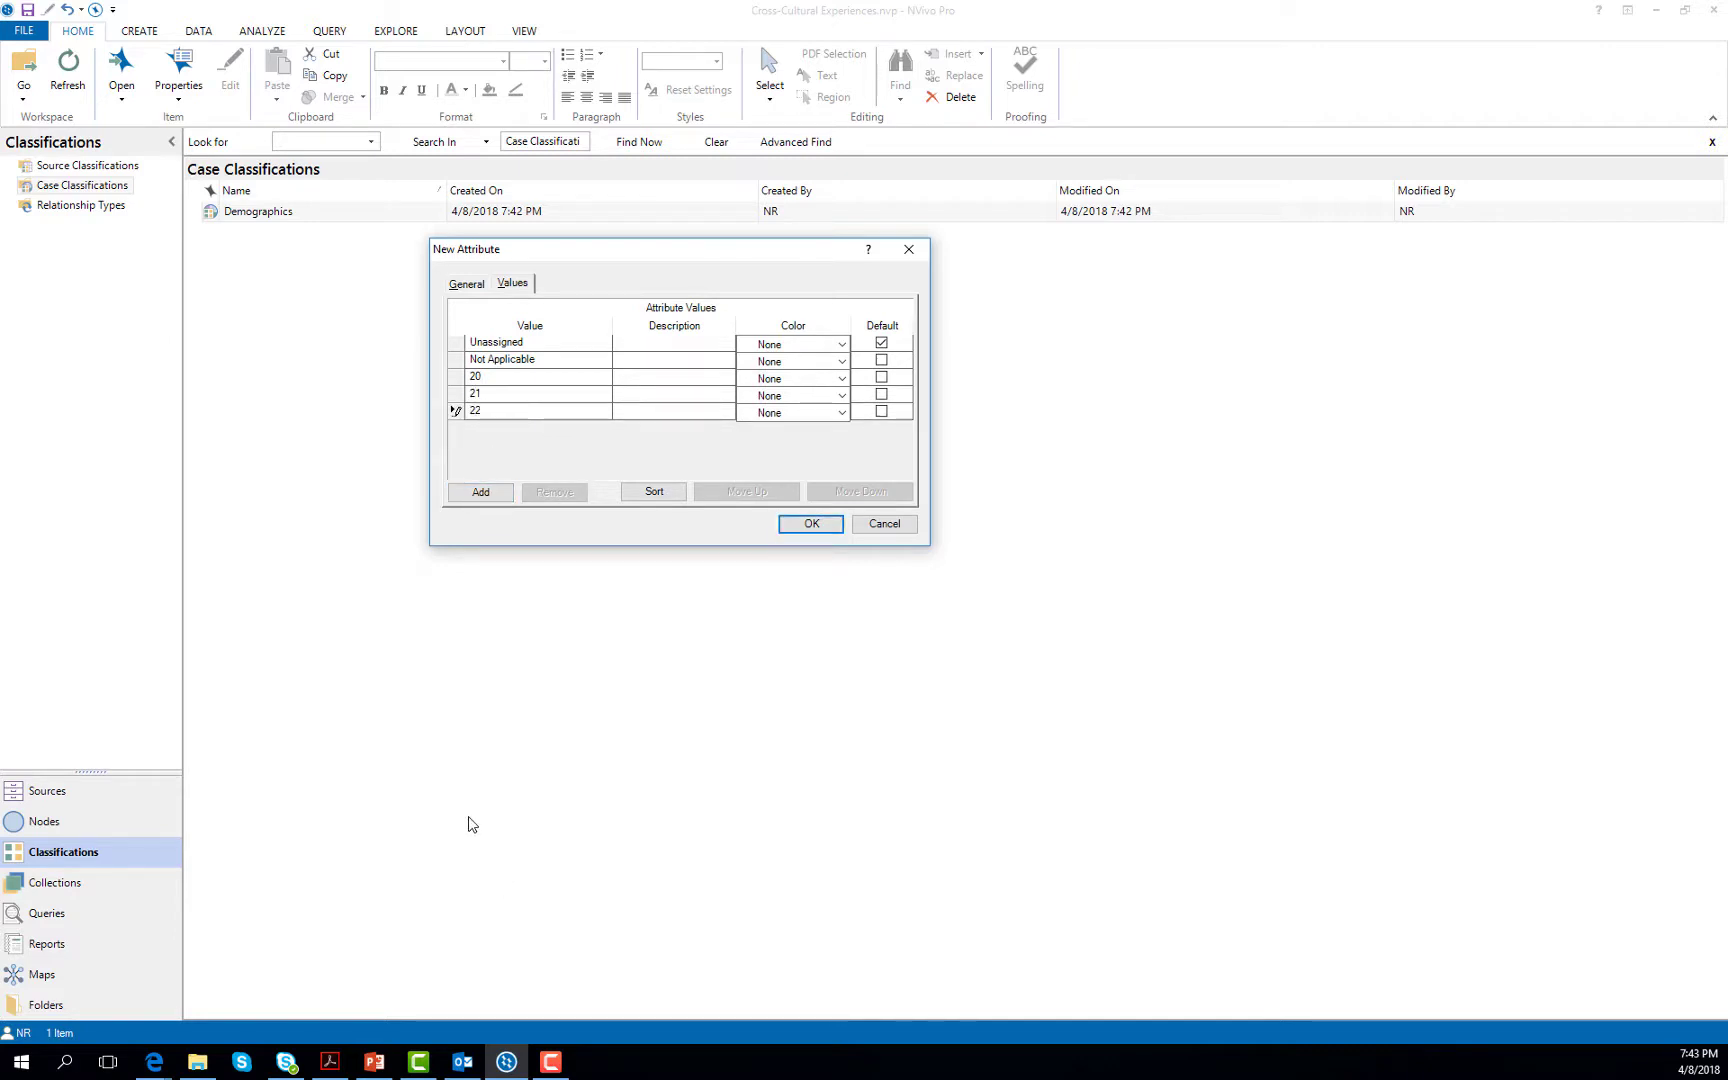
left_click(480, 495)
type("23")
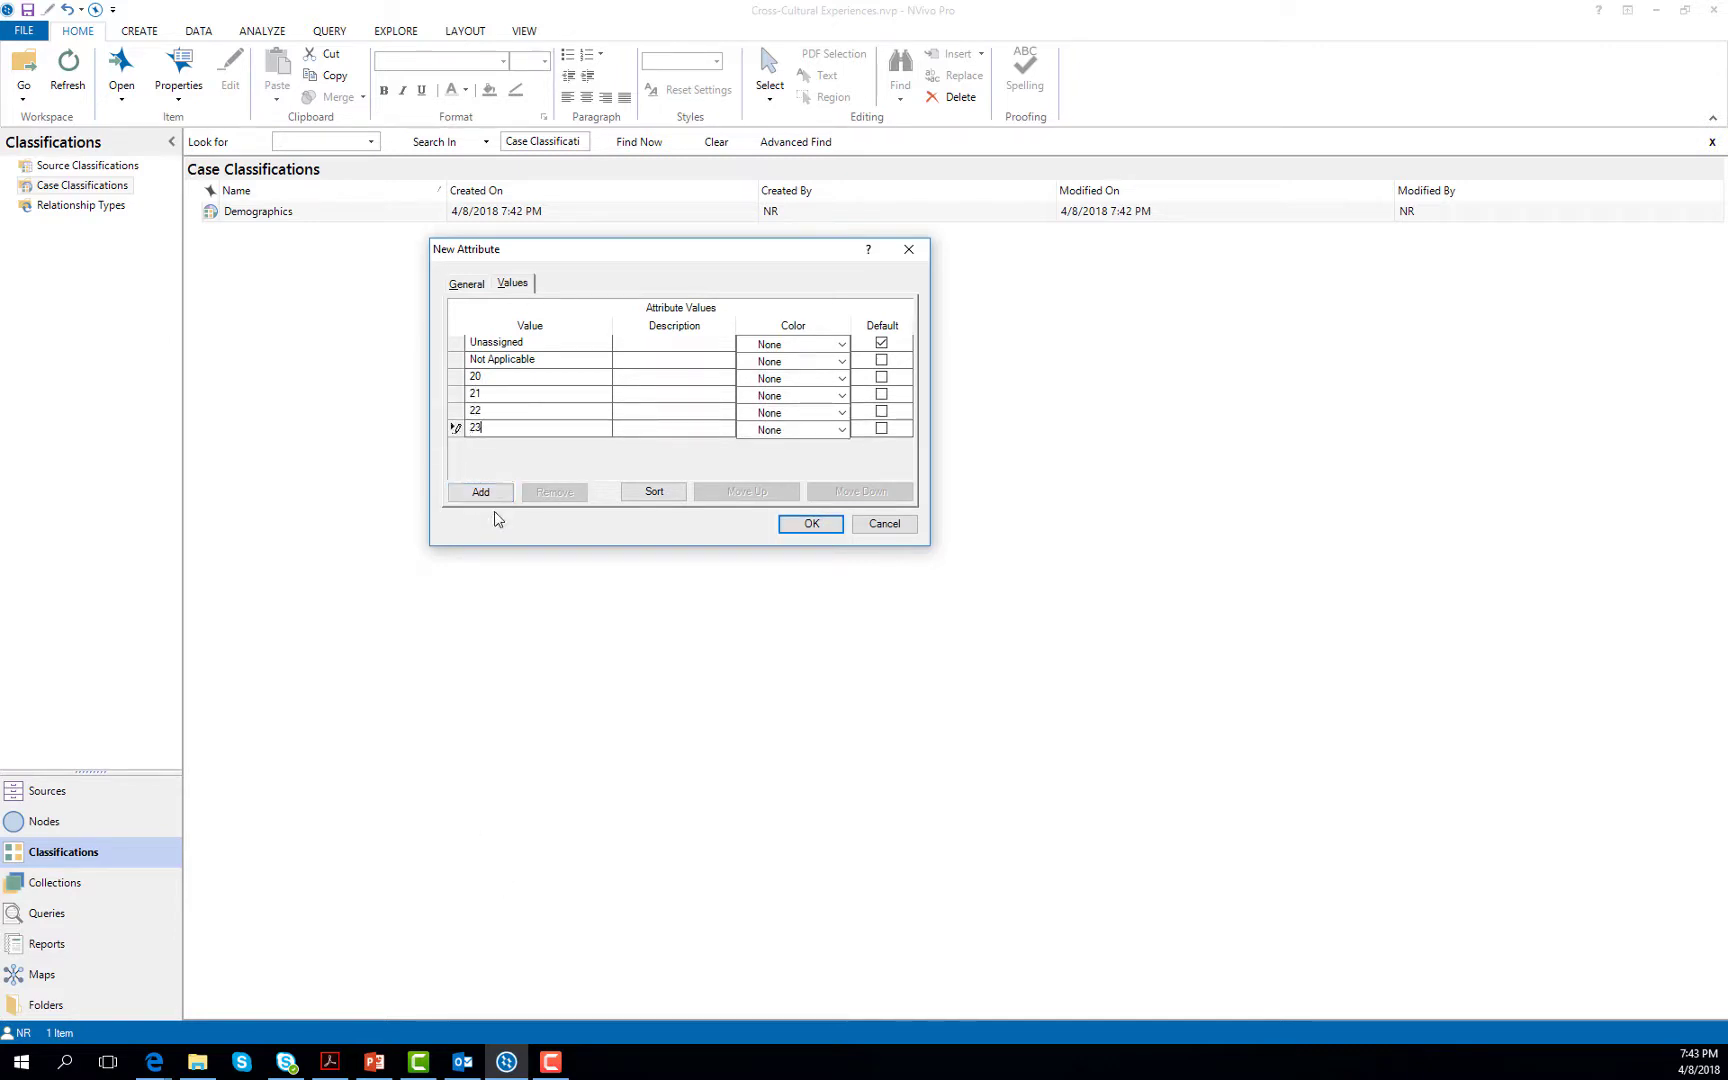
left_click(481, 492)
type("24")
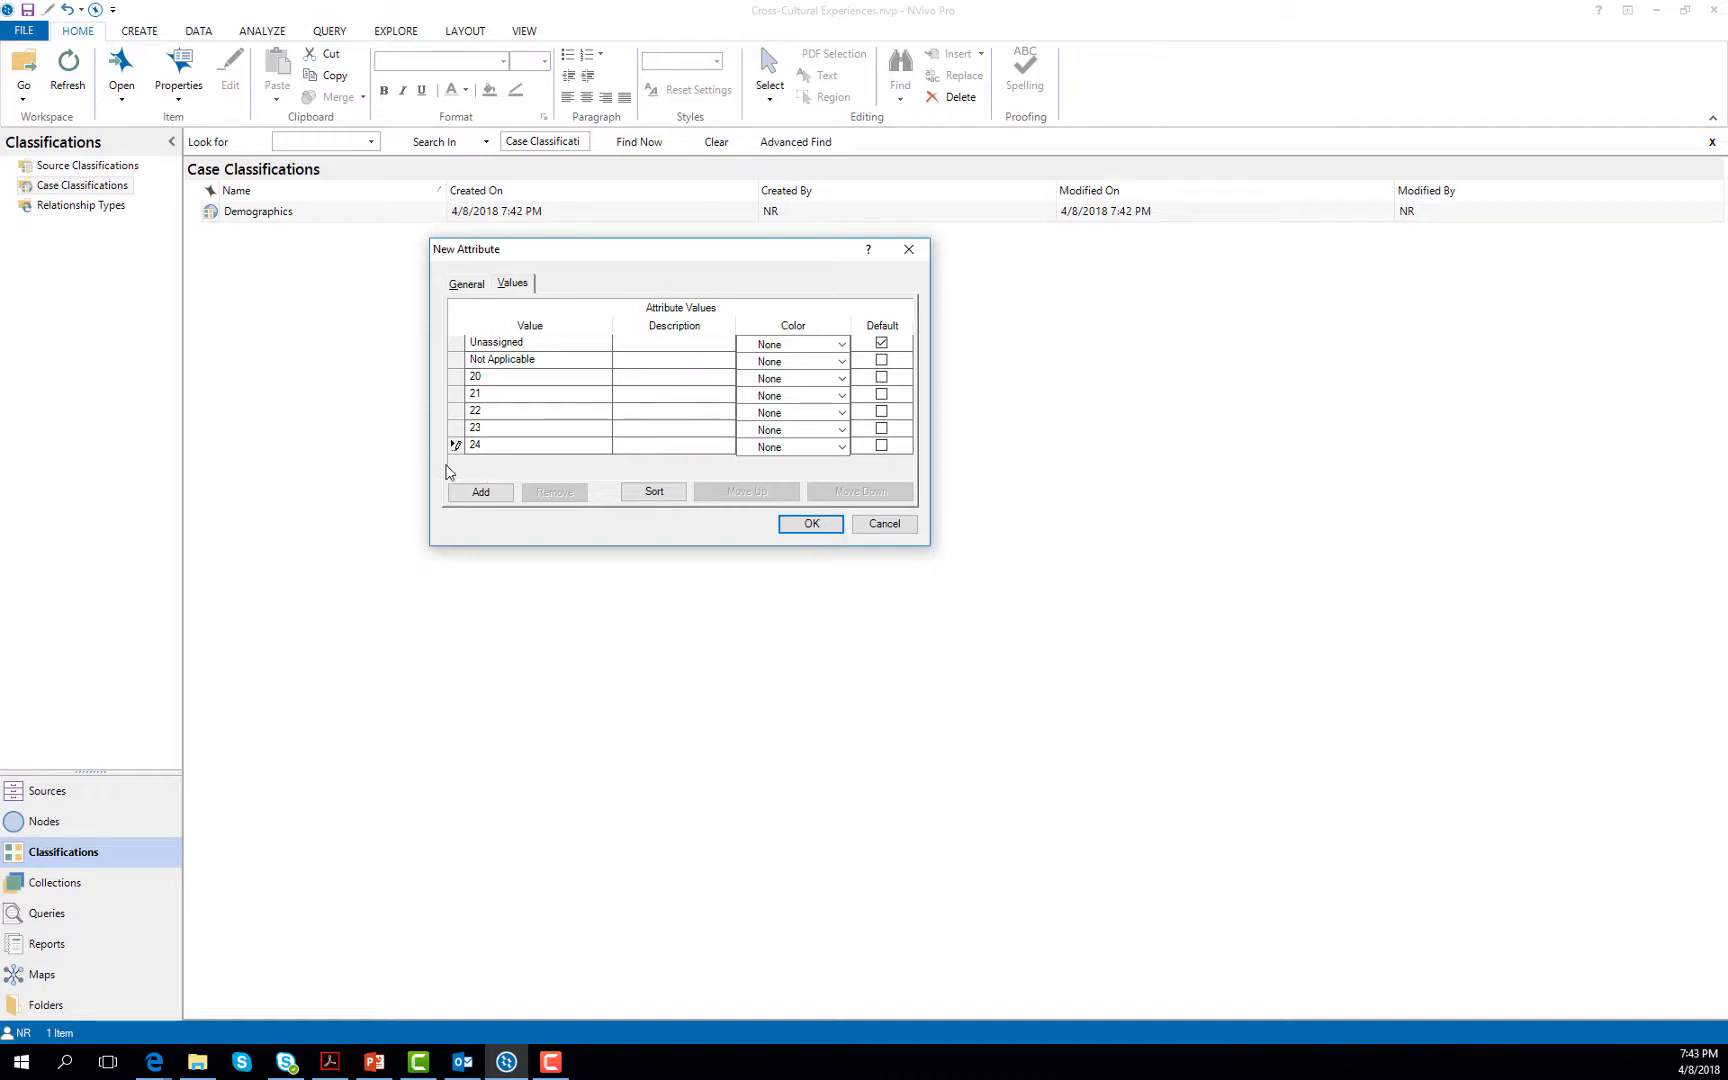
left_click(811, 525)
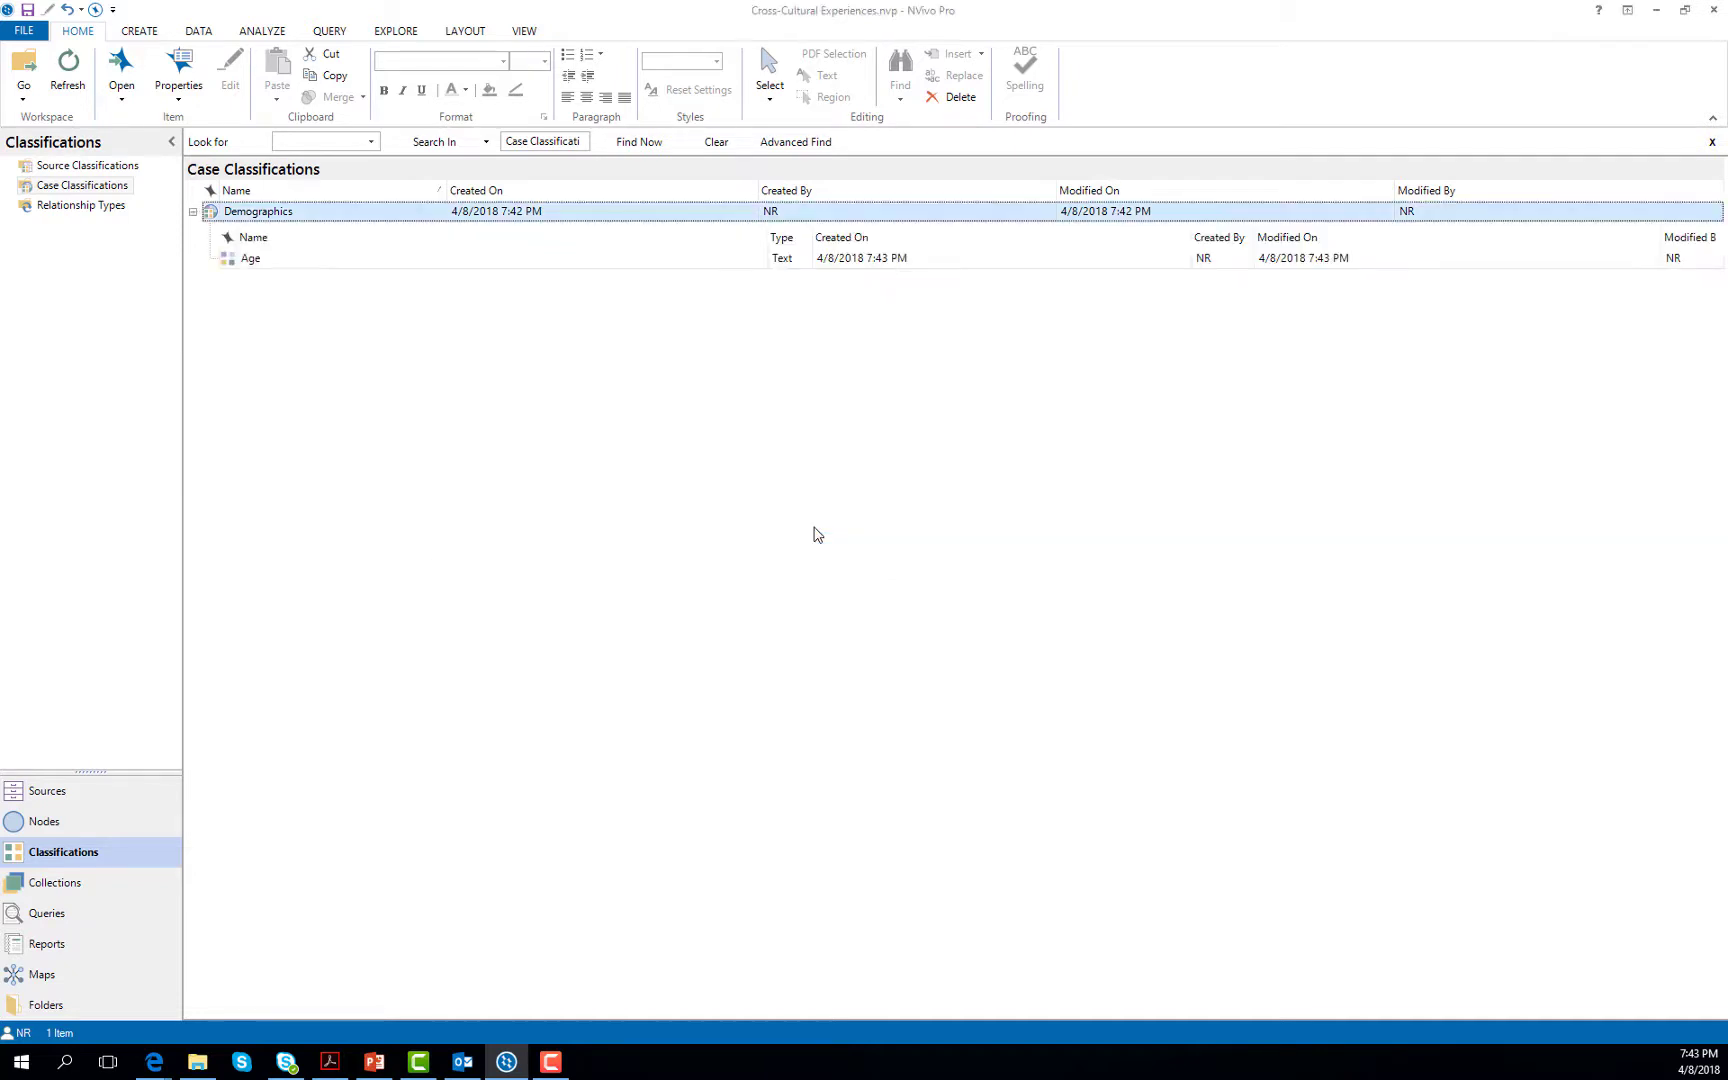
Step: Start another new attribute for the Demographics classification and name it Gender
right_click(258, 215)
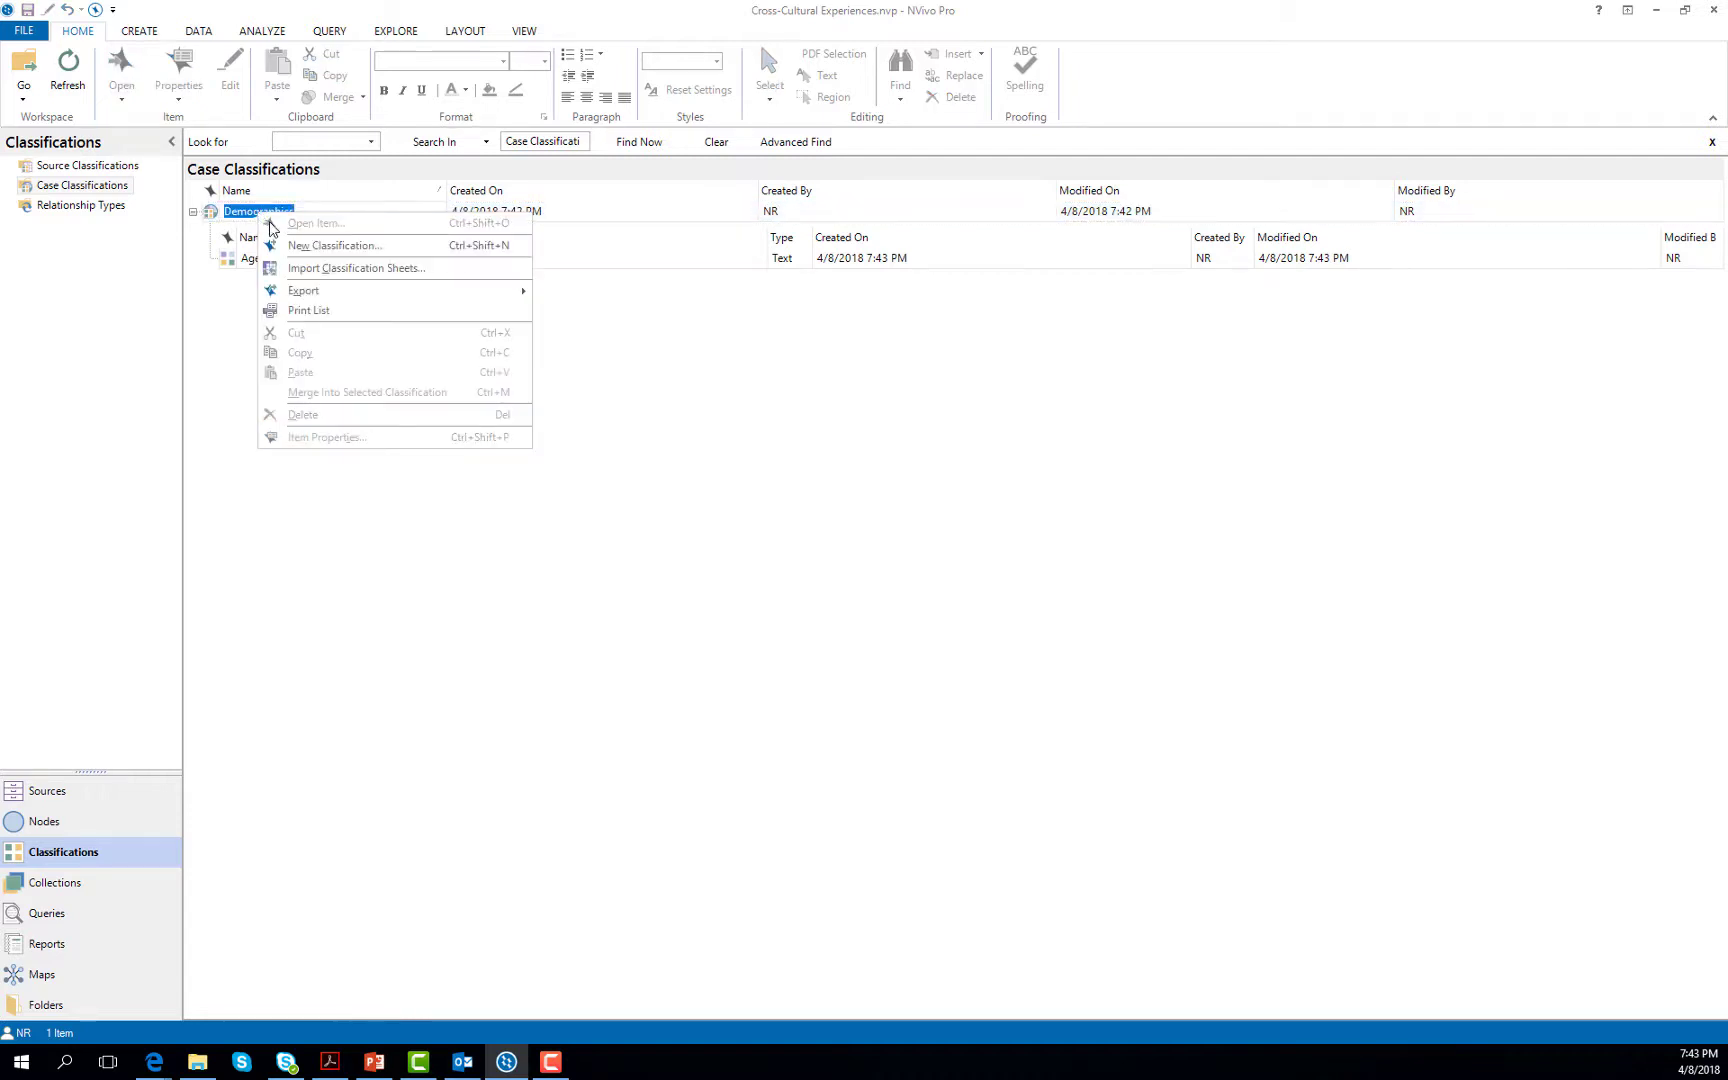
left_click(228, 298)
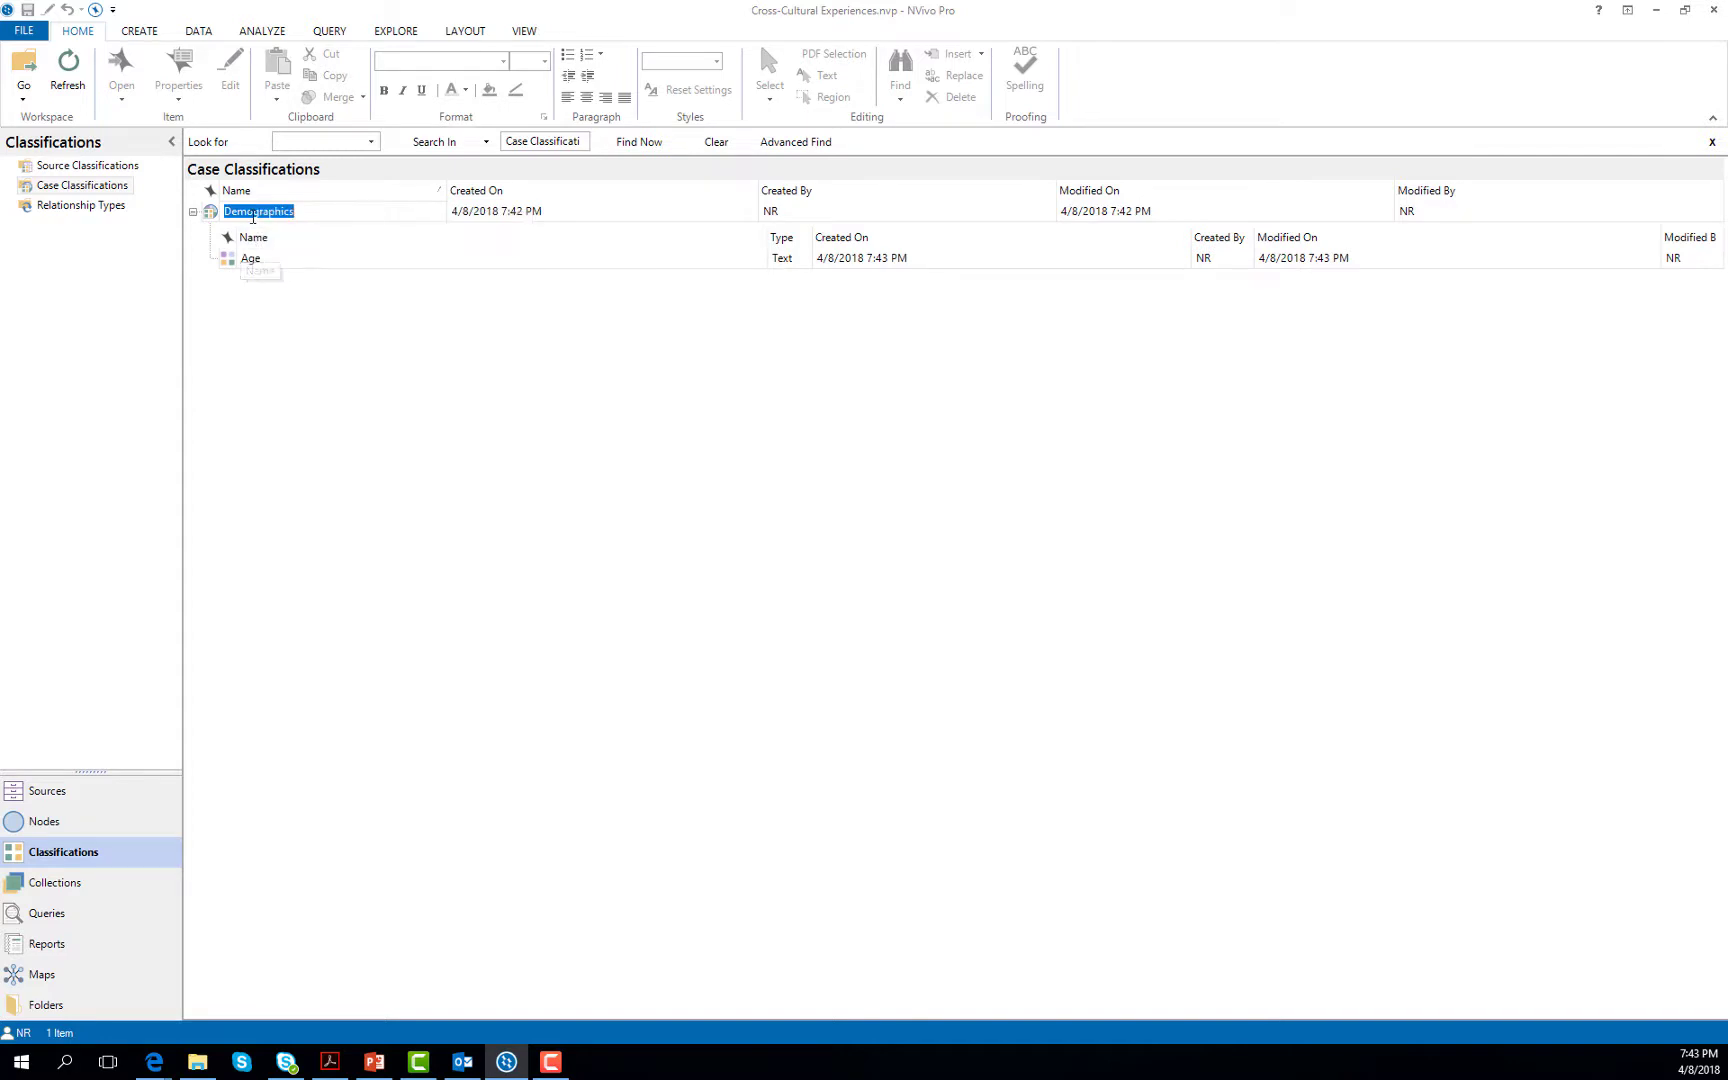
right_click(213, 218)
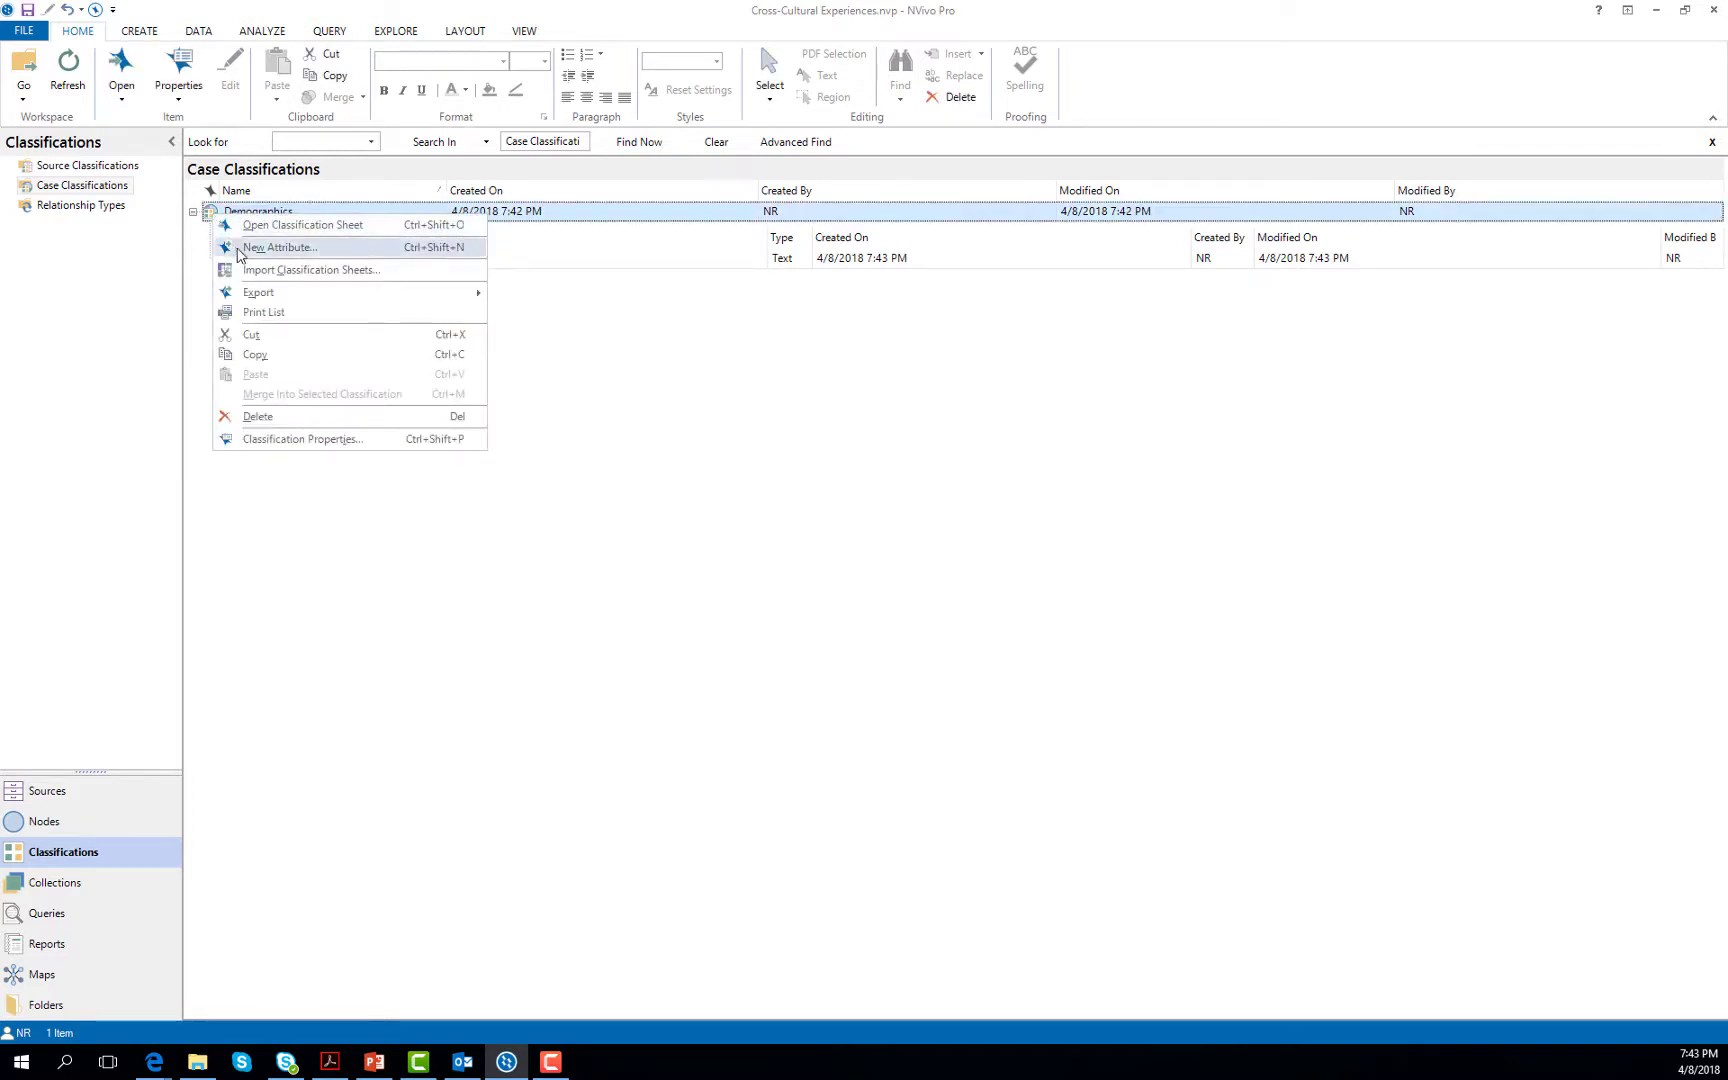
left_click(279, 248)
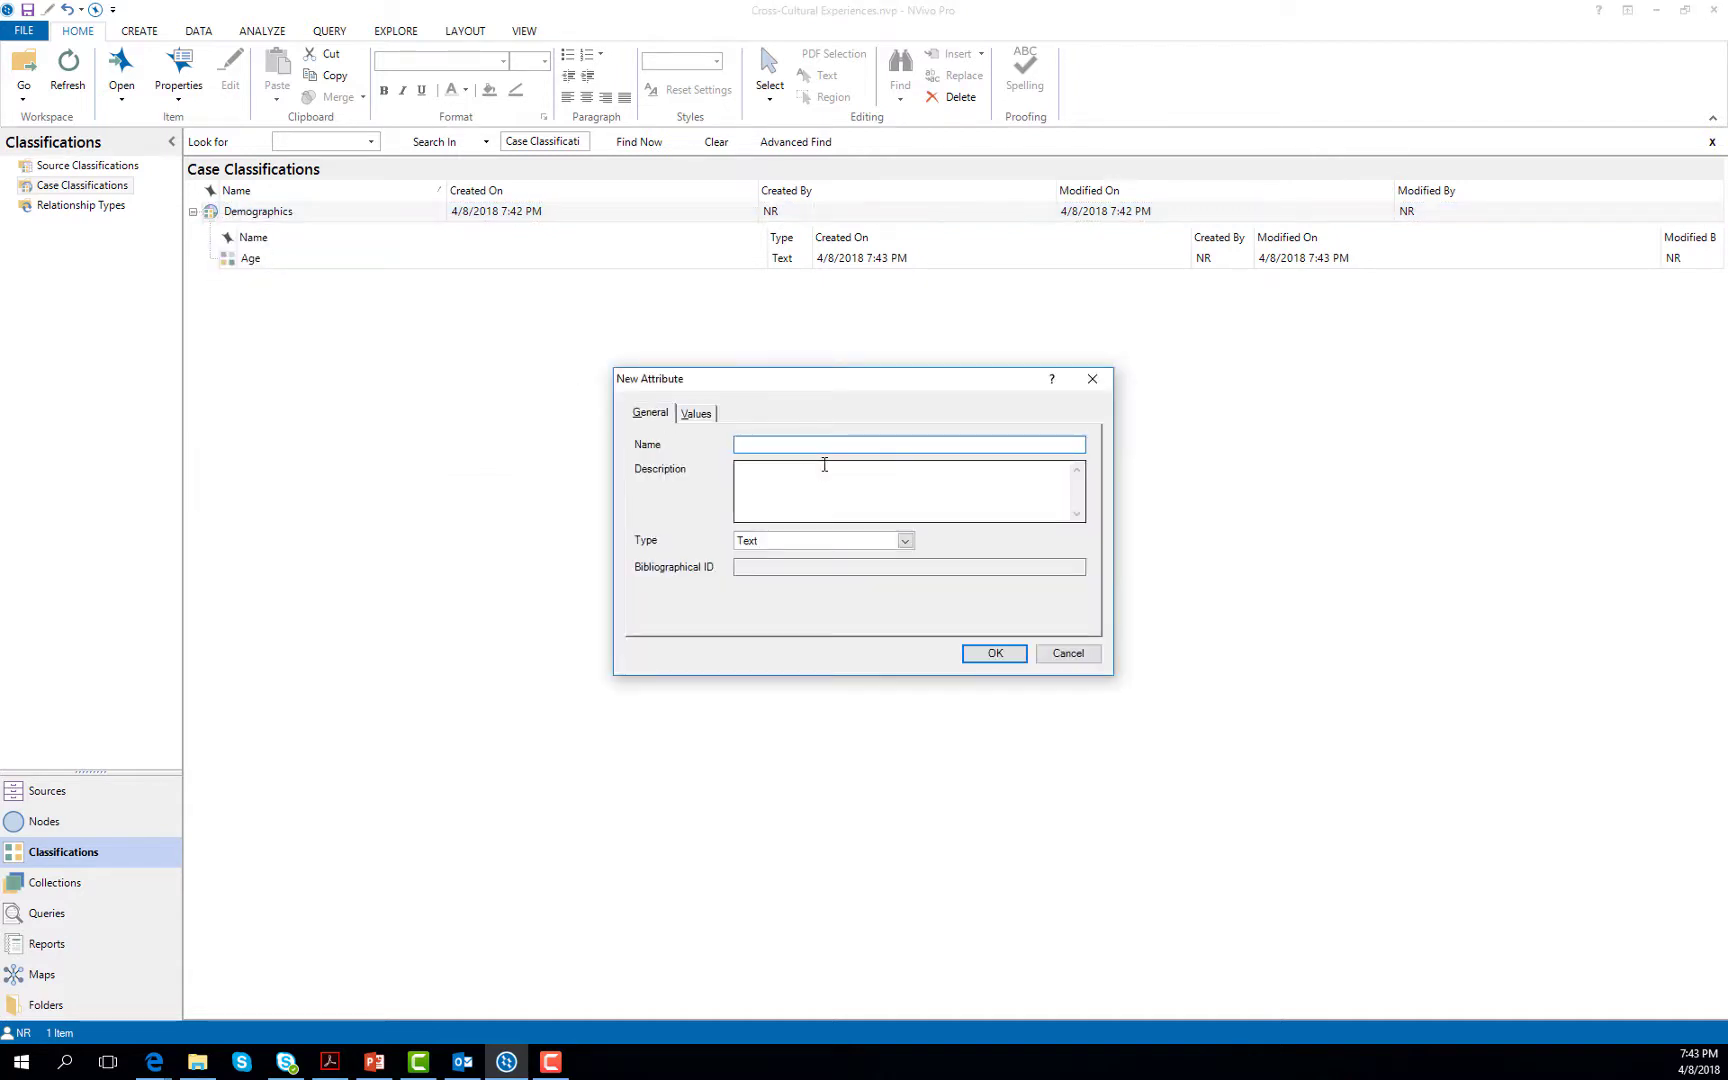
type("Gender")
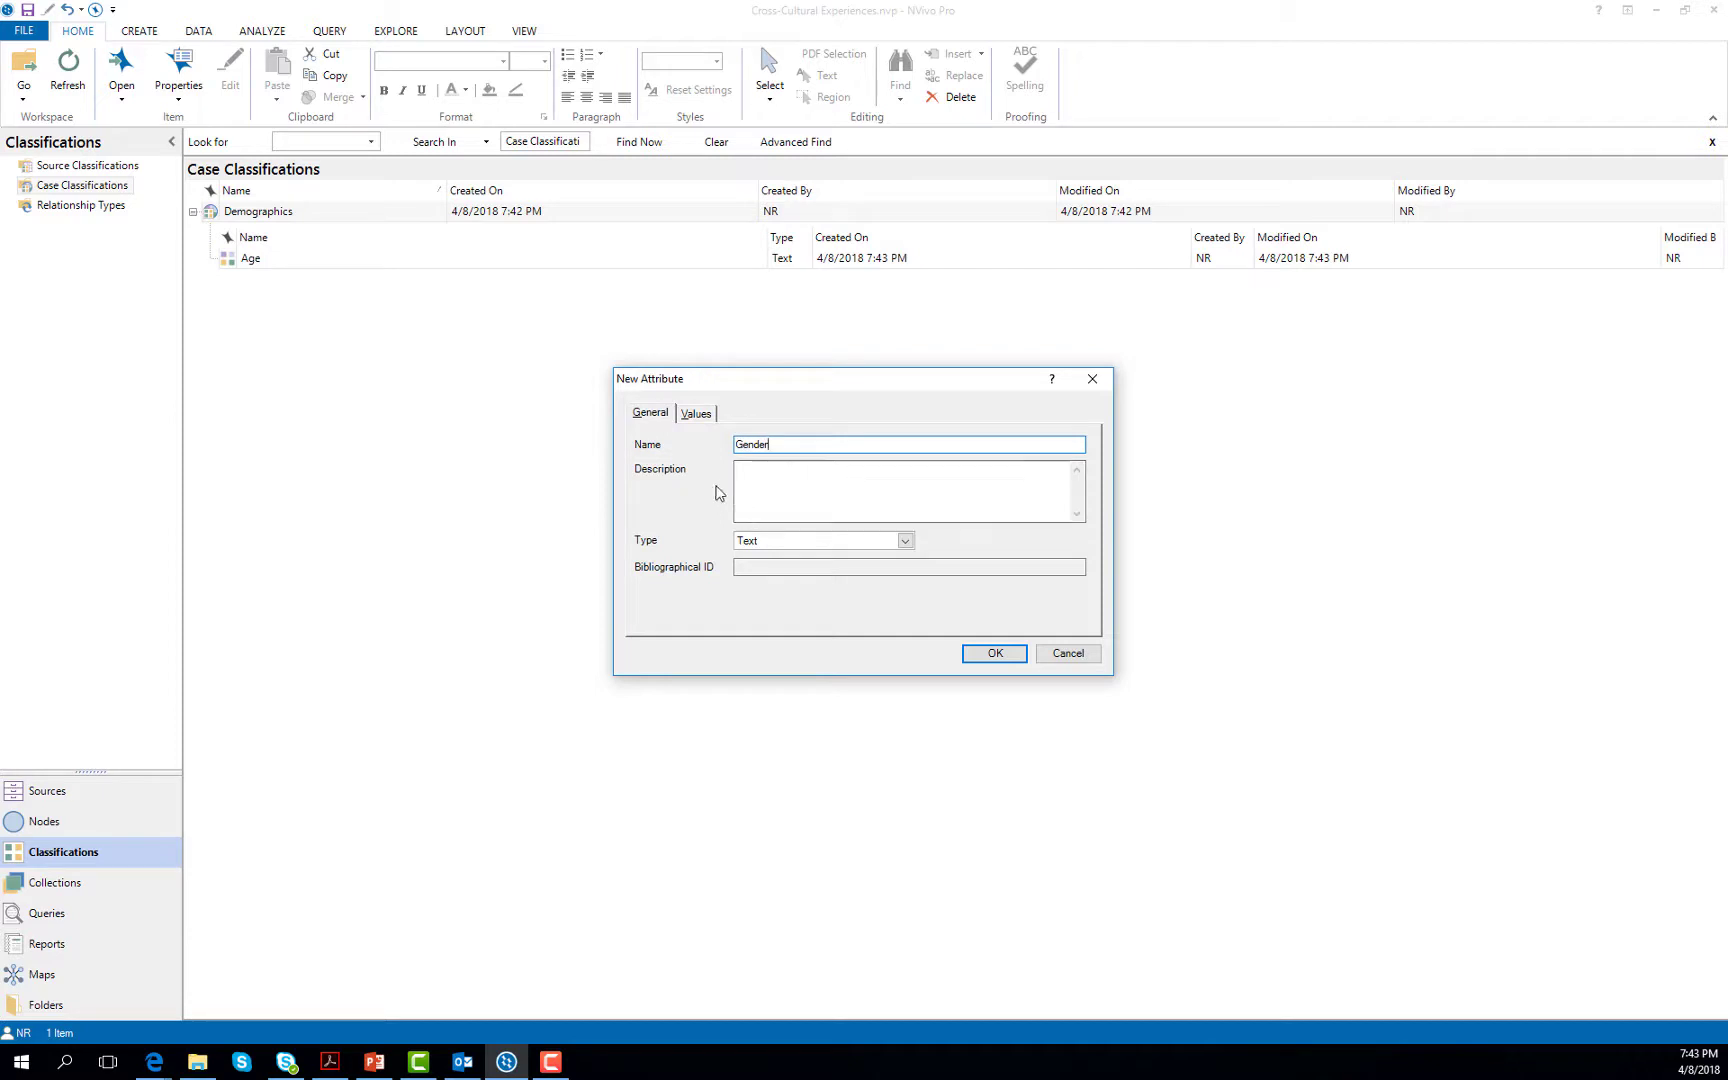
Step: Add the values Male and Female to the Gender attribute and create it
left_click(697, 414)
left_click(655, 623)
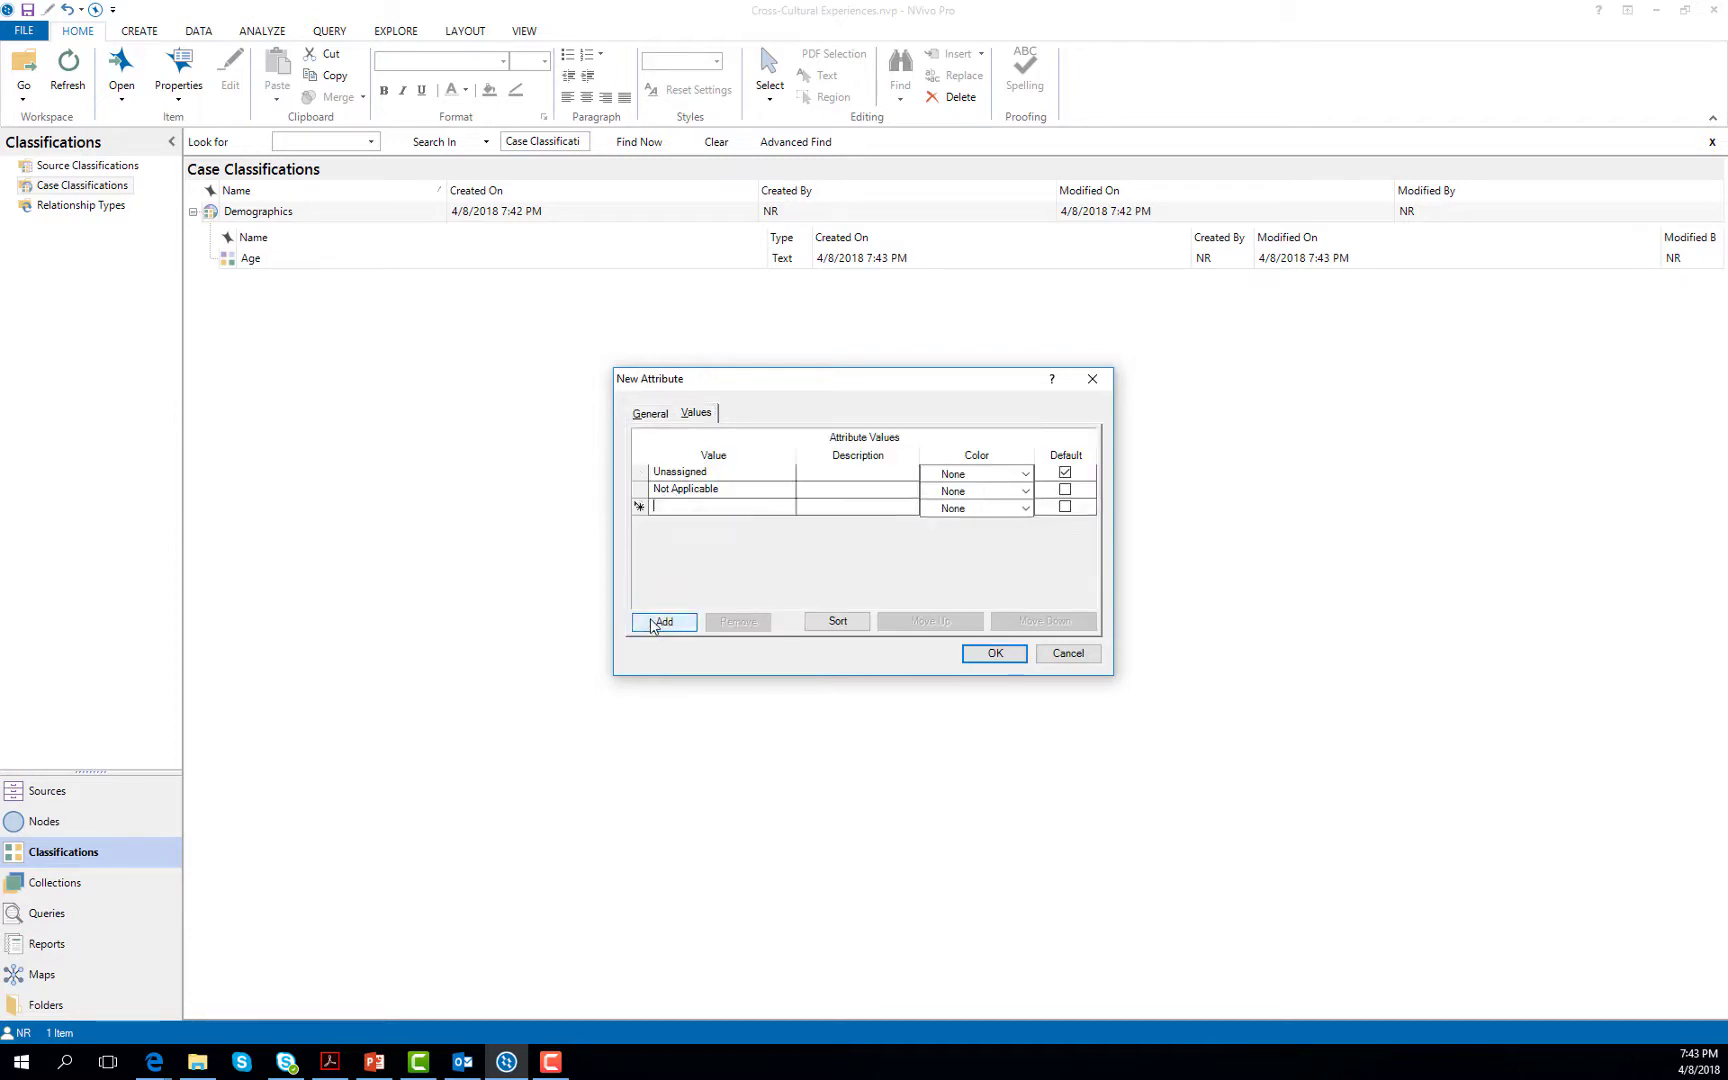
type("Male")
left_click(678, 624)
type("Female")
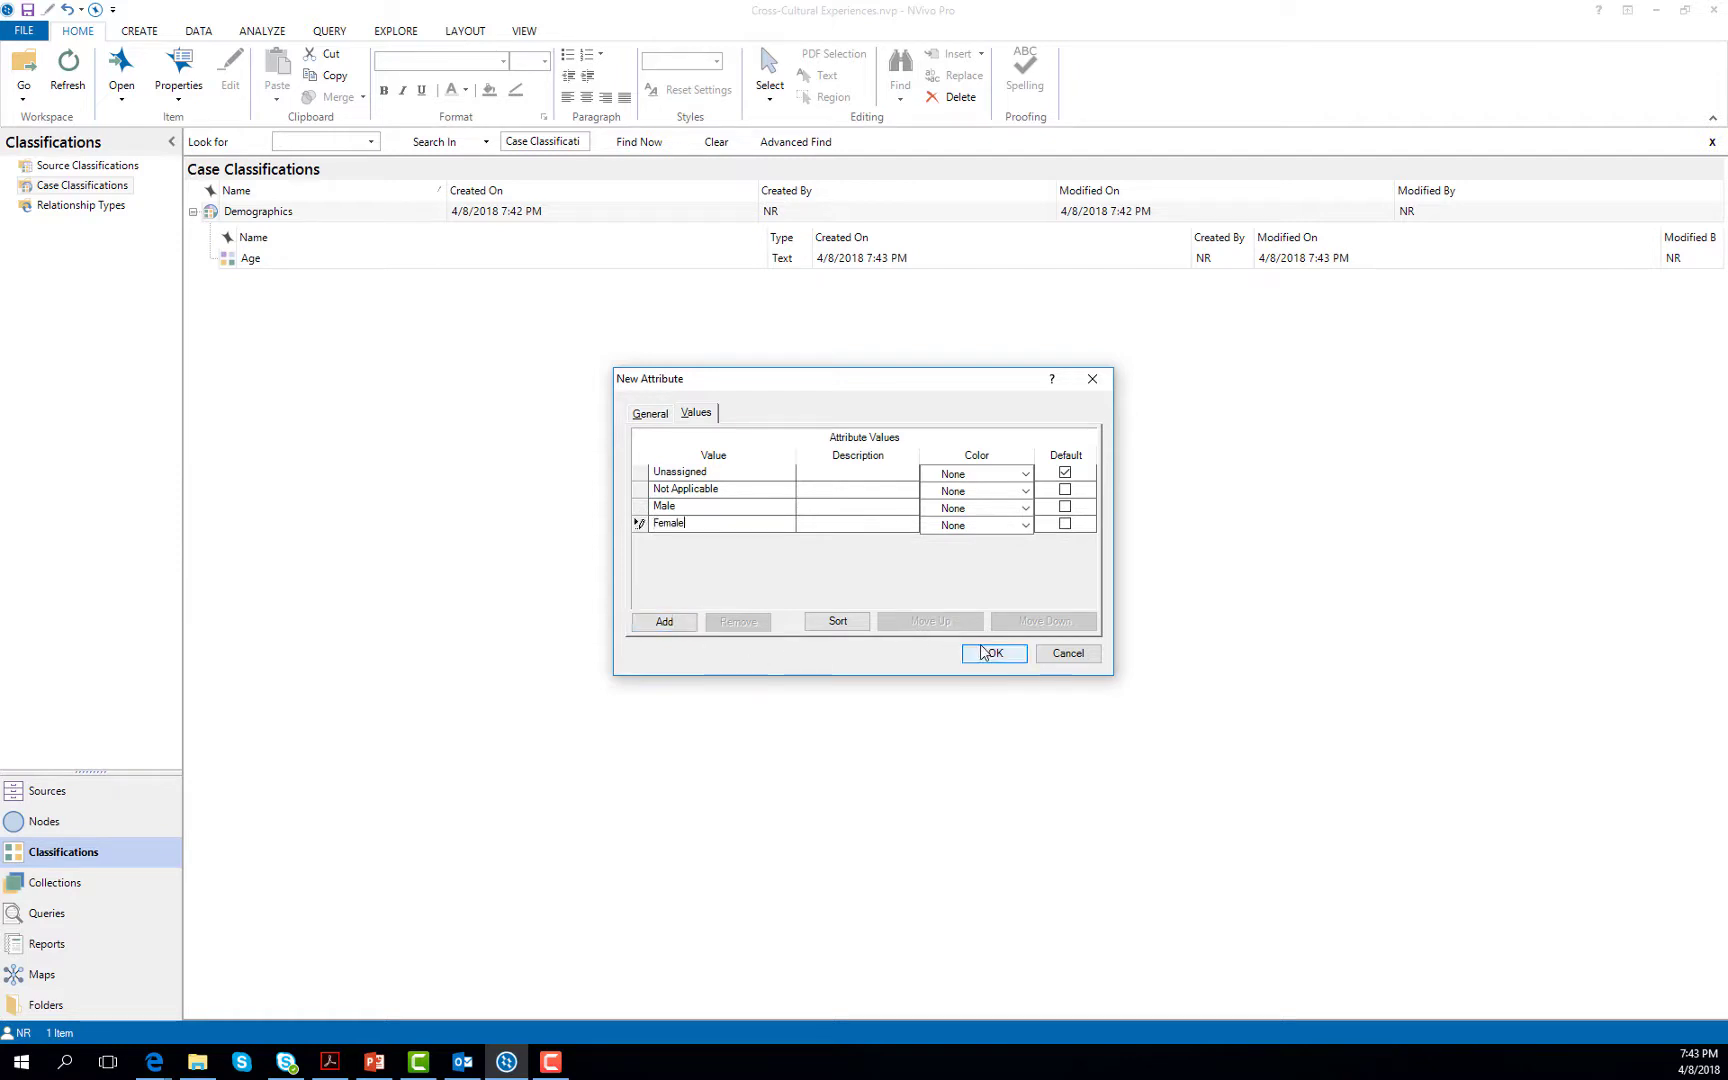
left_click(983, 652)
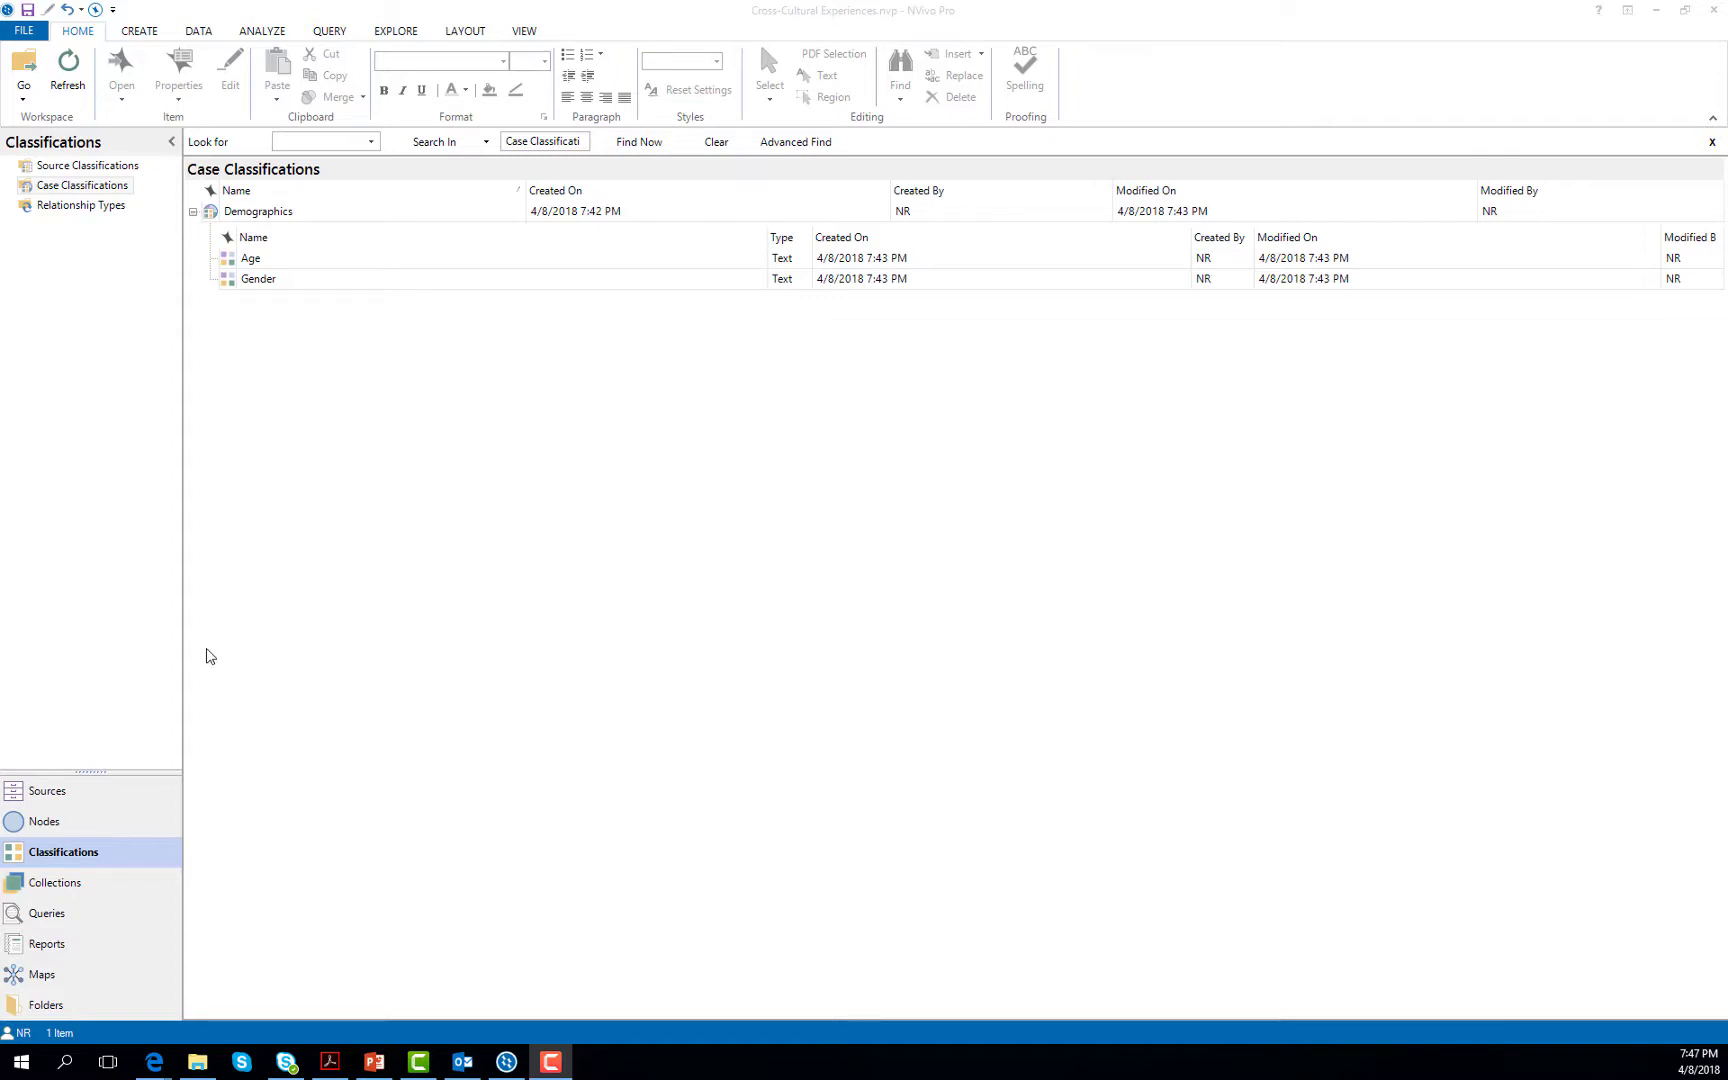
Step: Start a PDF import into the internal sources and choose Respondent_1.pdf through Respondent_5.pdf from the Desktop
left_click(47, 792)
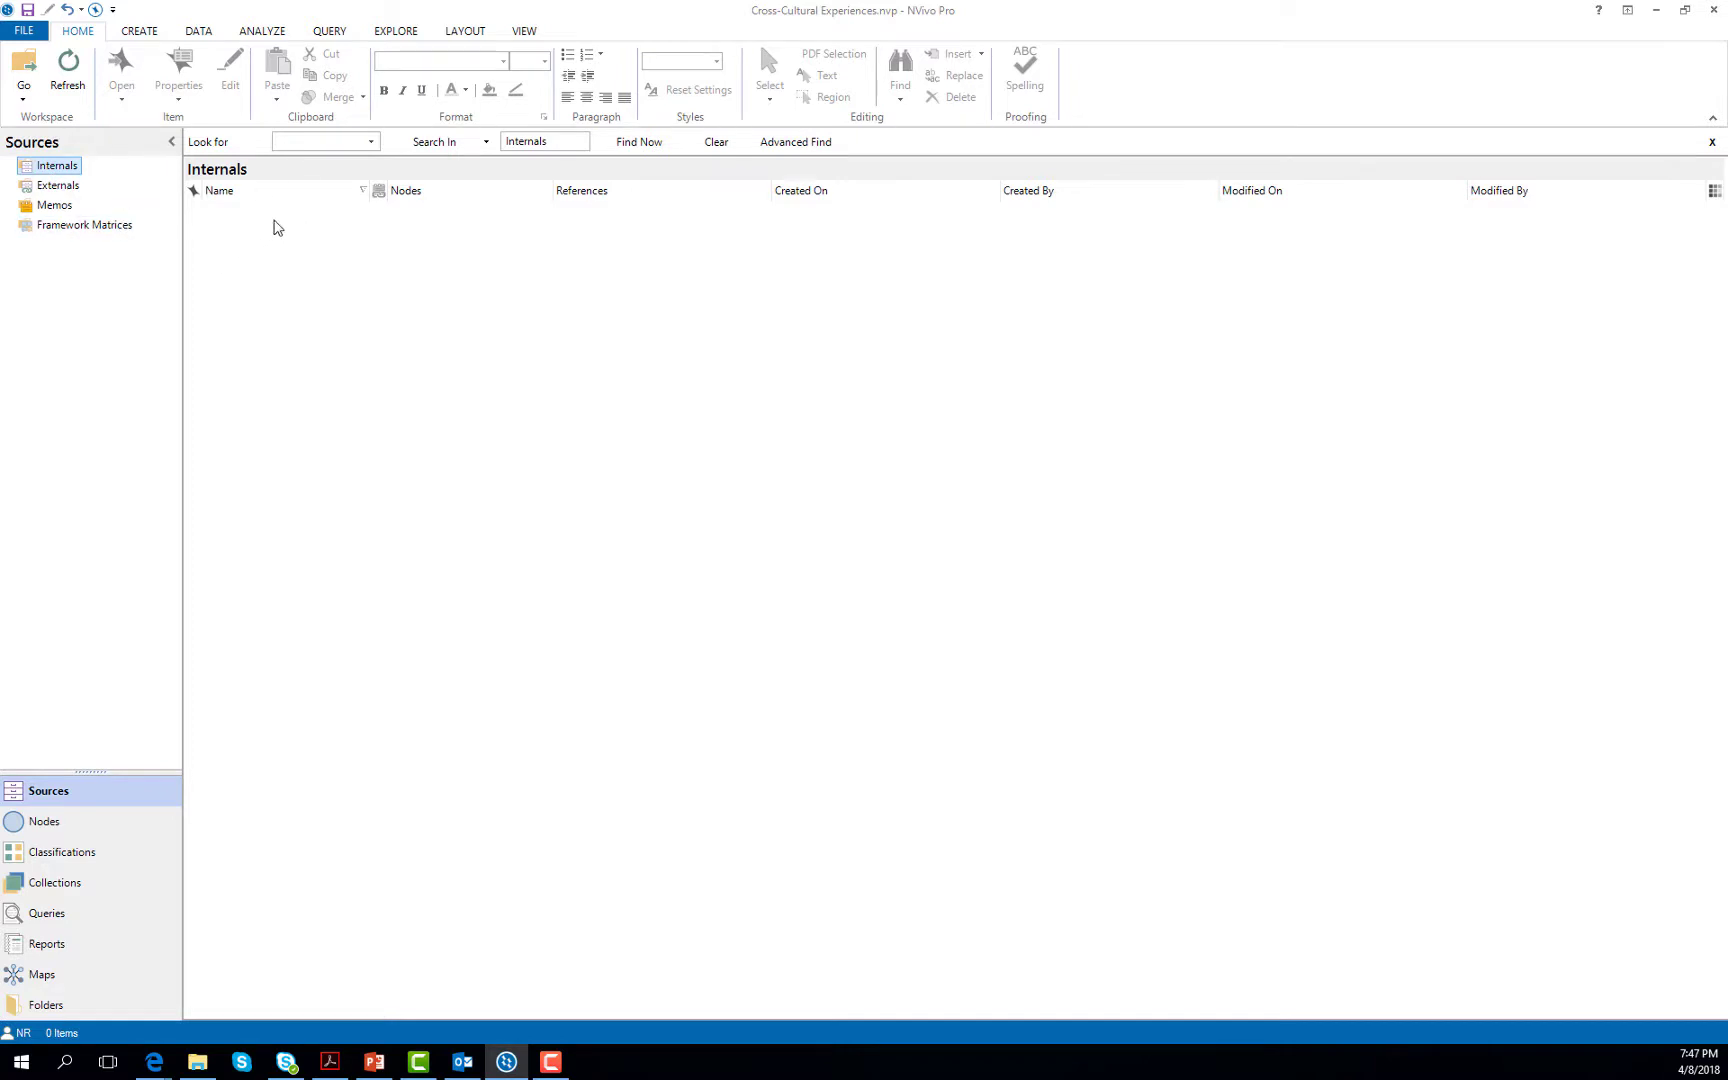
right_click(254, 291)
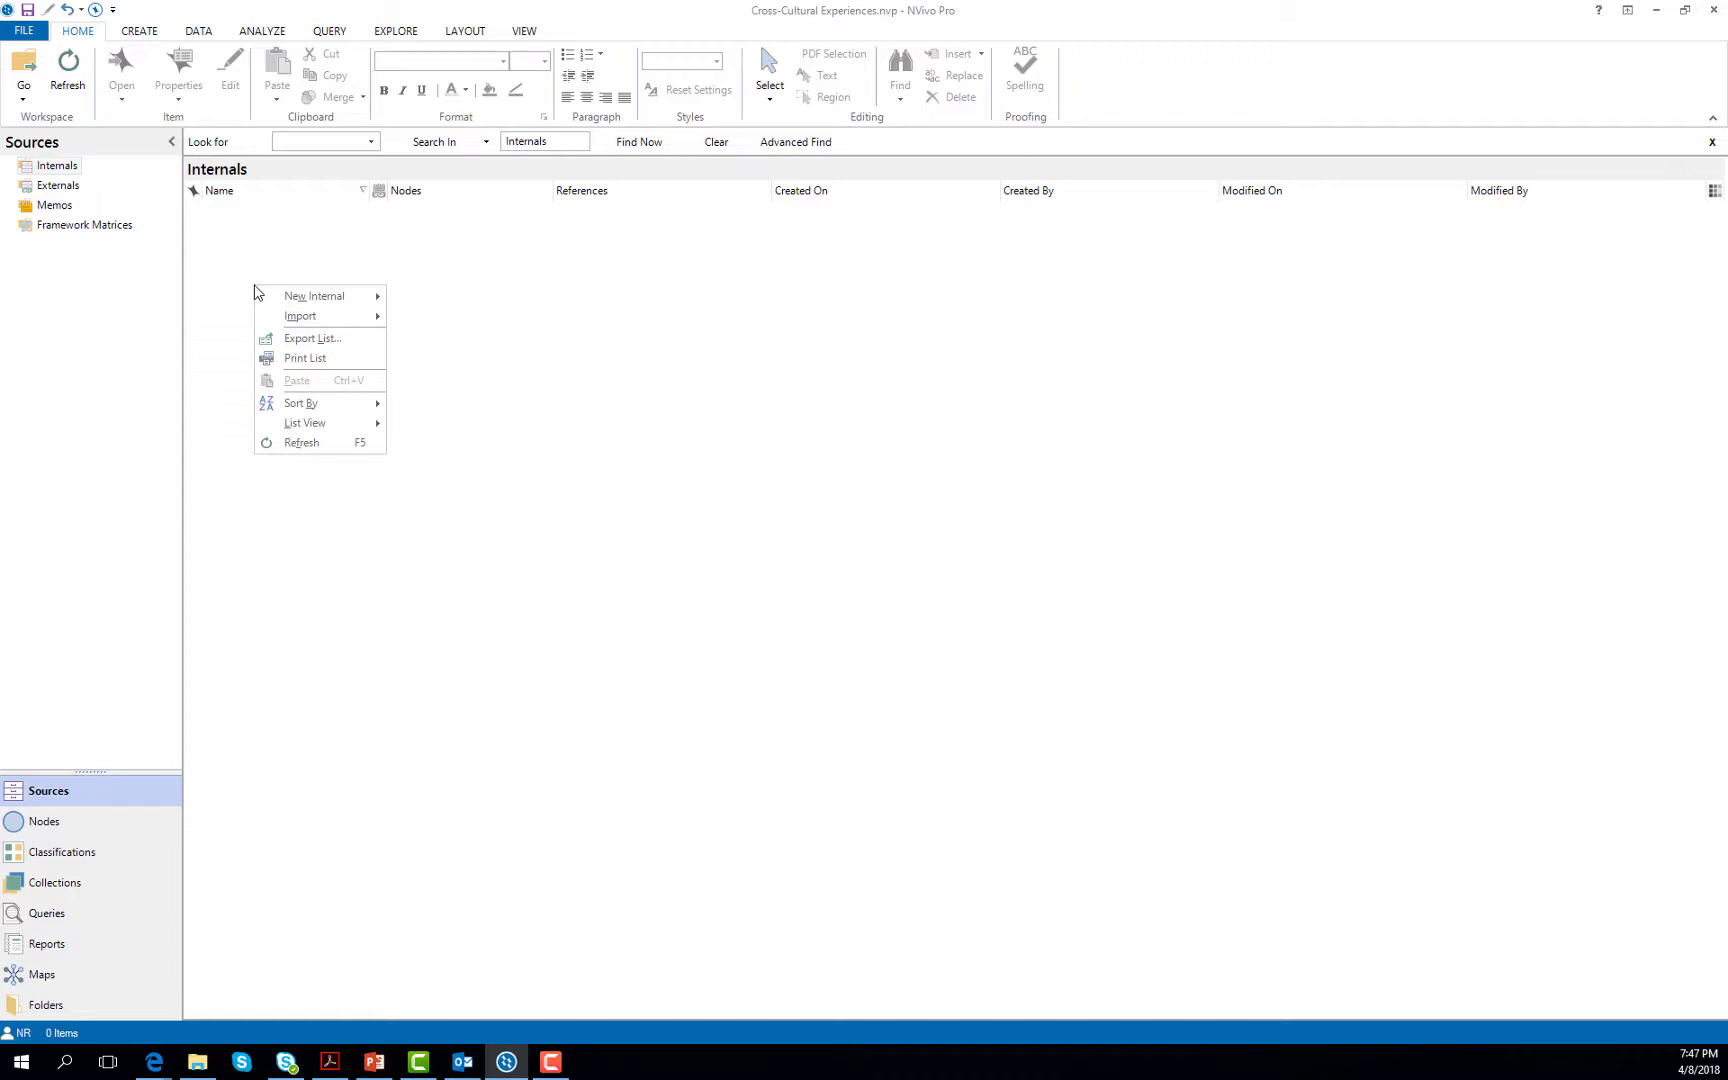
mouse_move(292, 316)
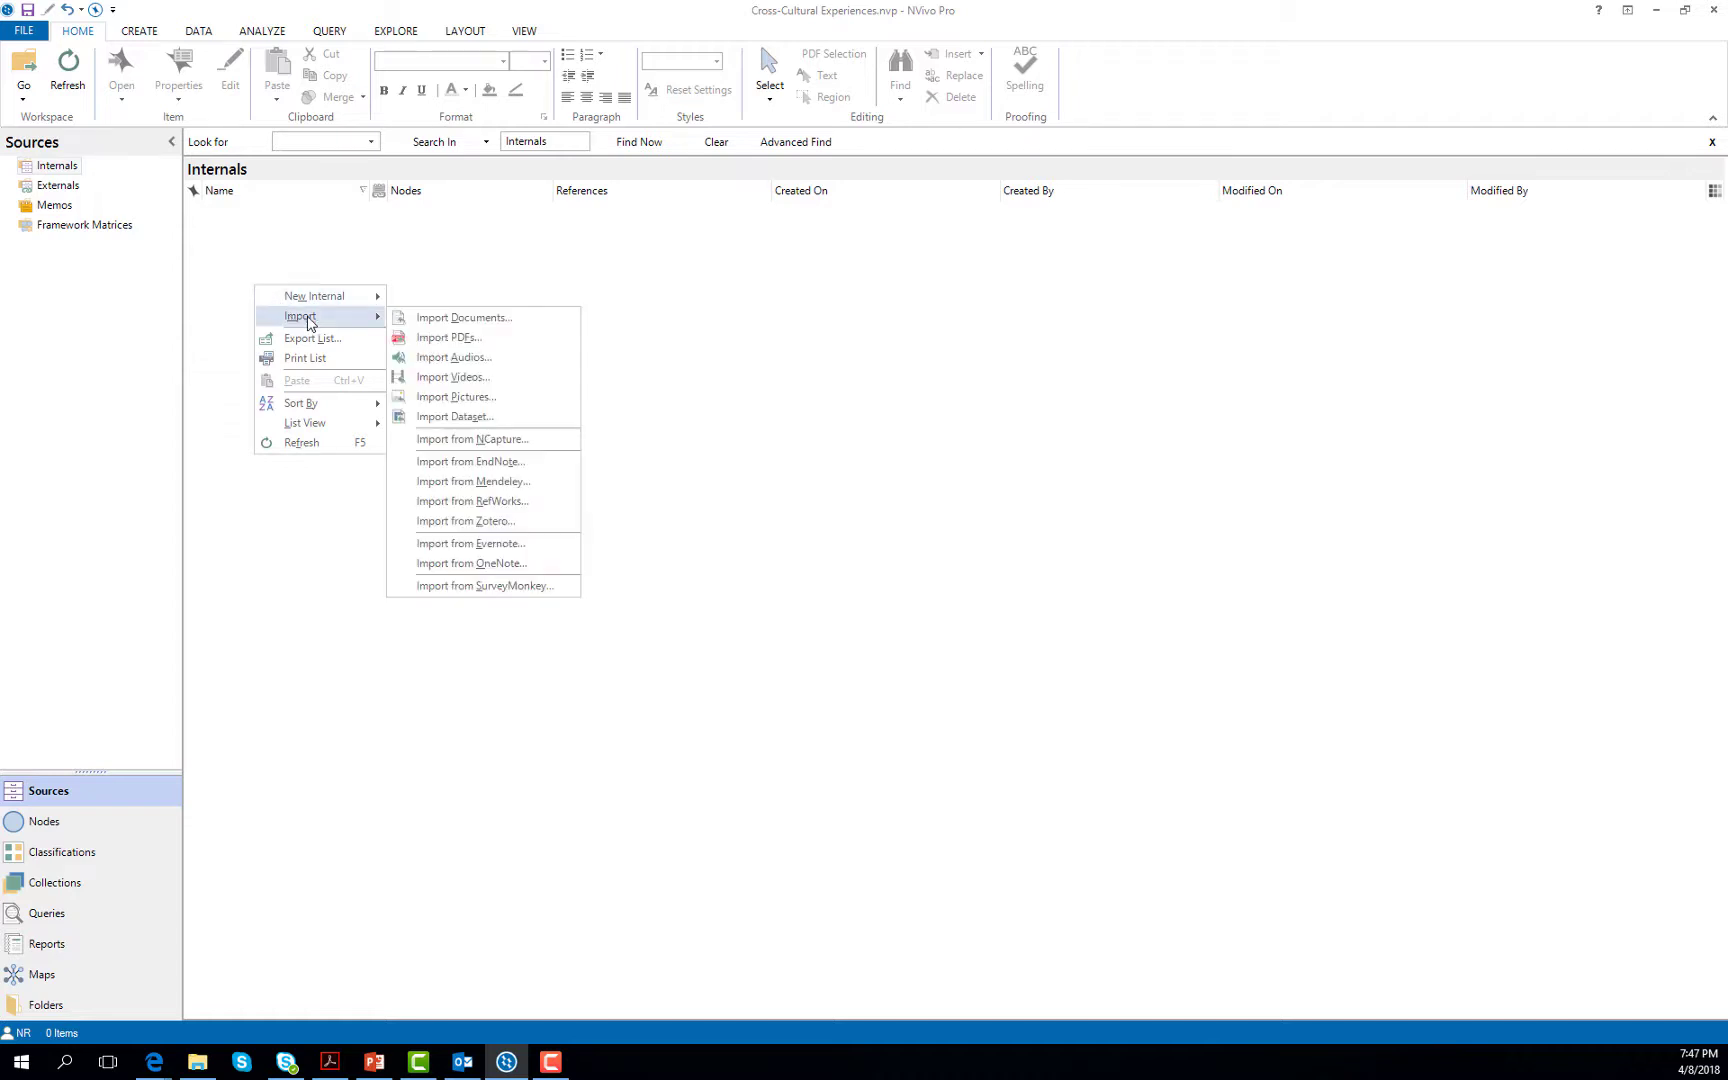
left_click(545, 344)
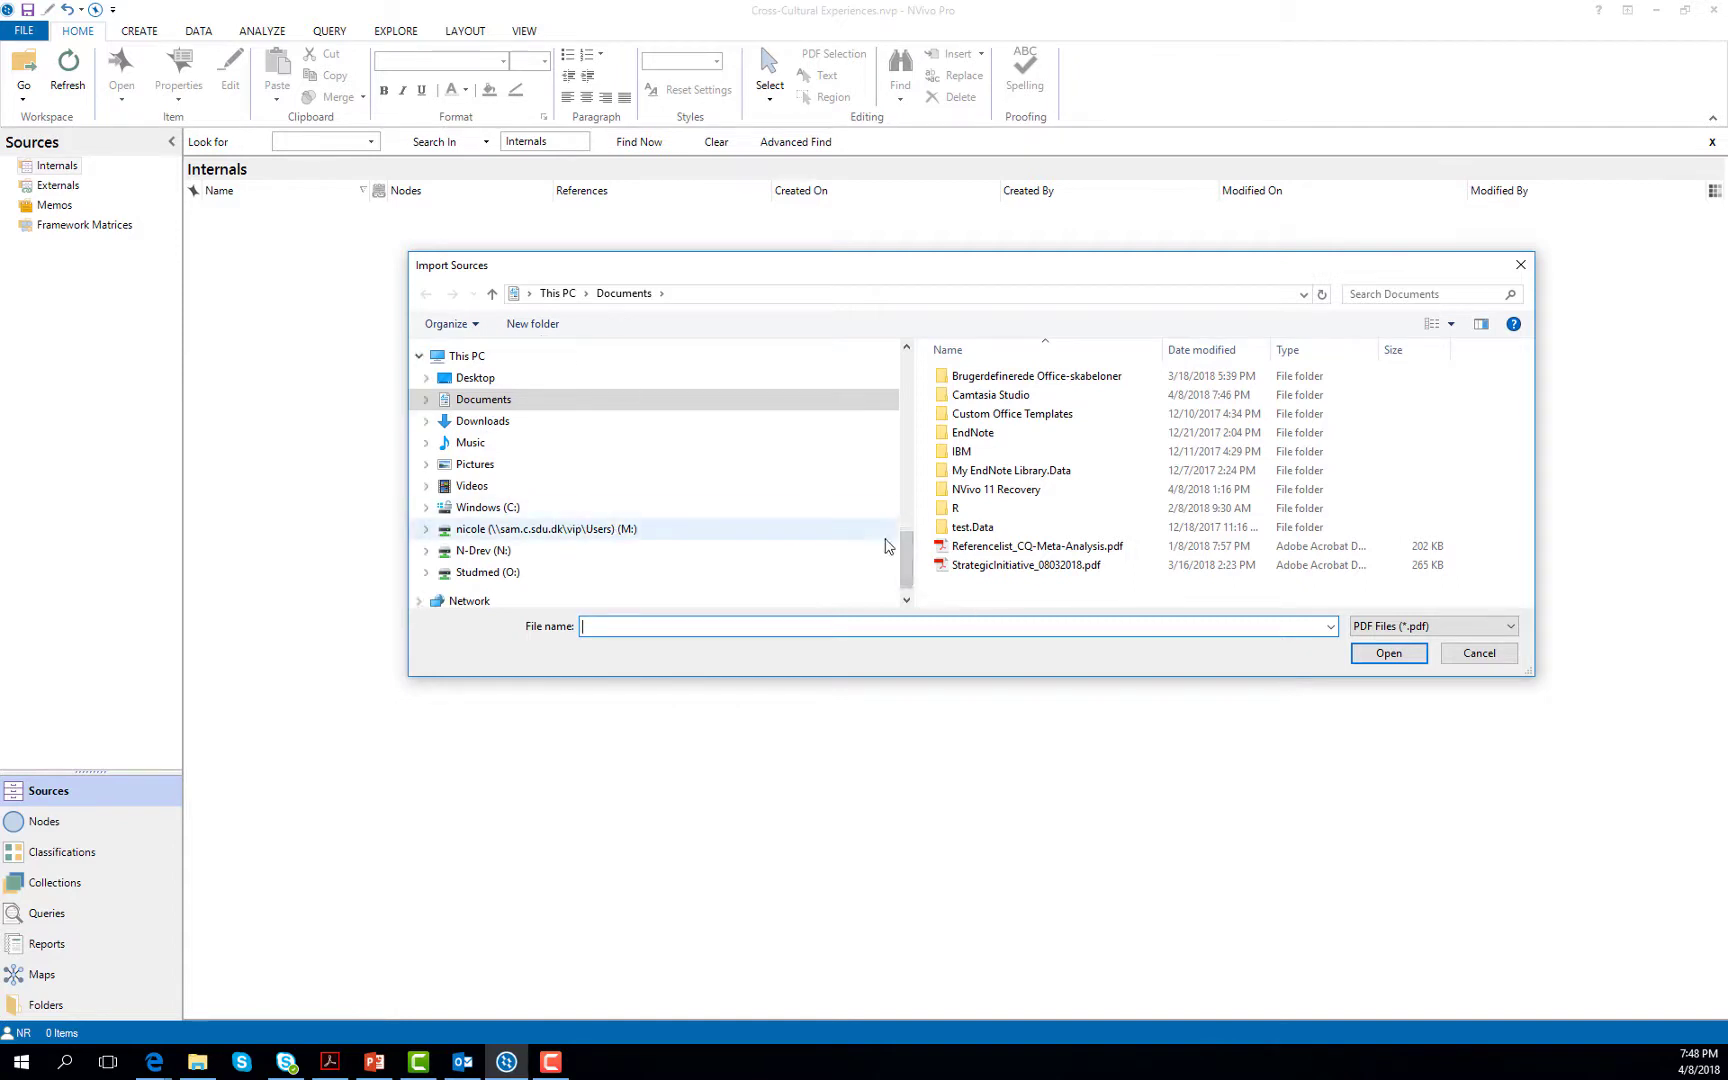
left_click_drag(912, 566, 906, 376)
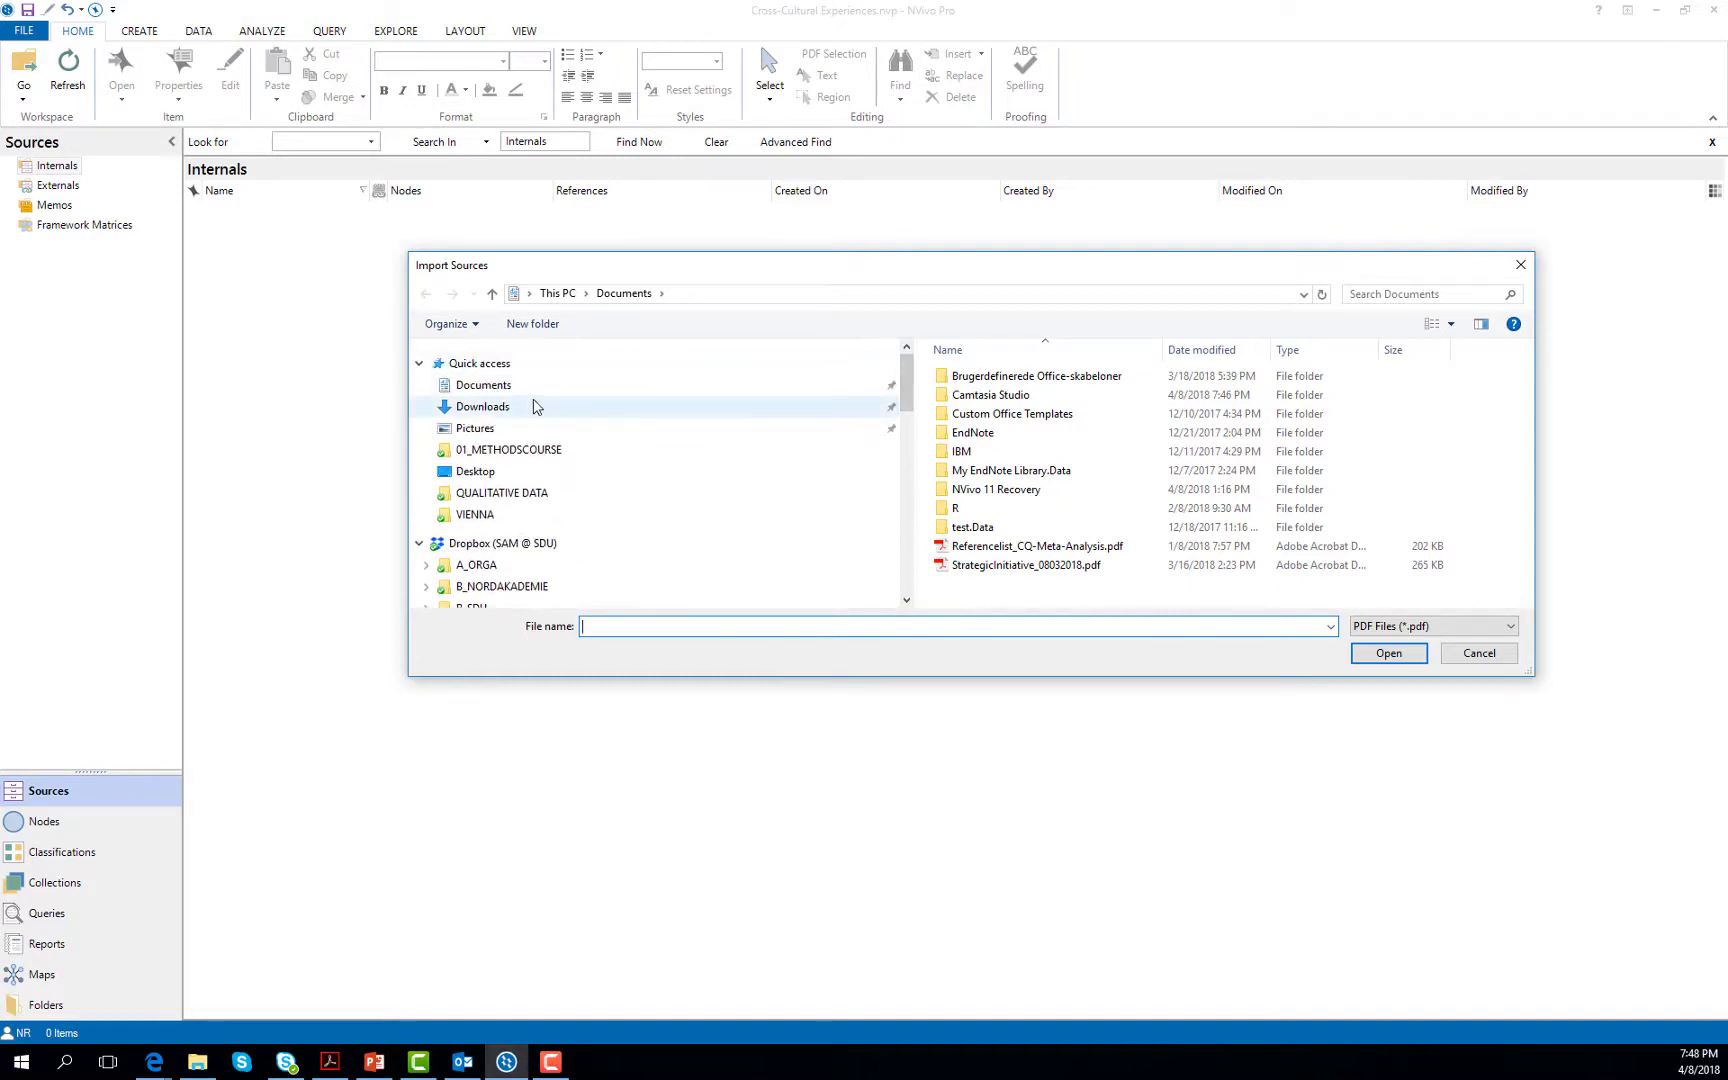
left_click(522, 472)
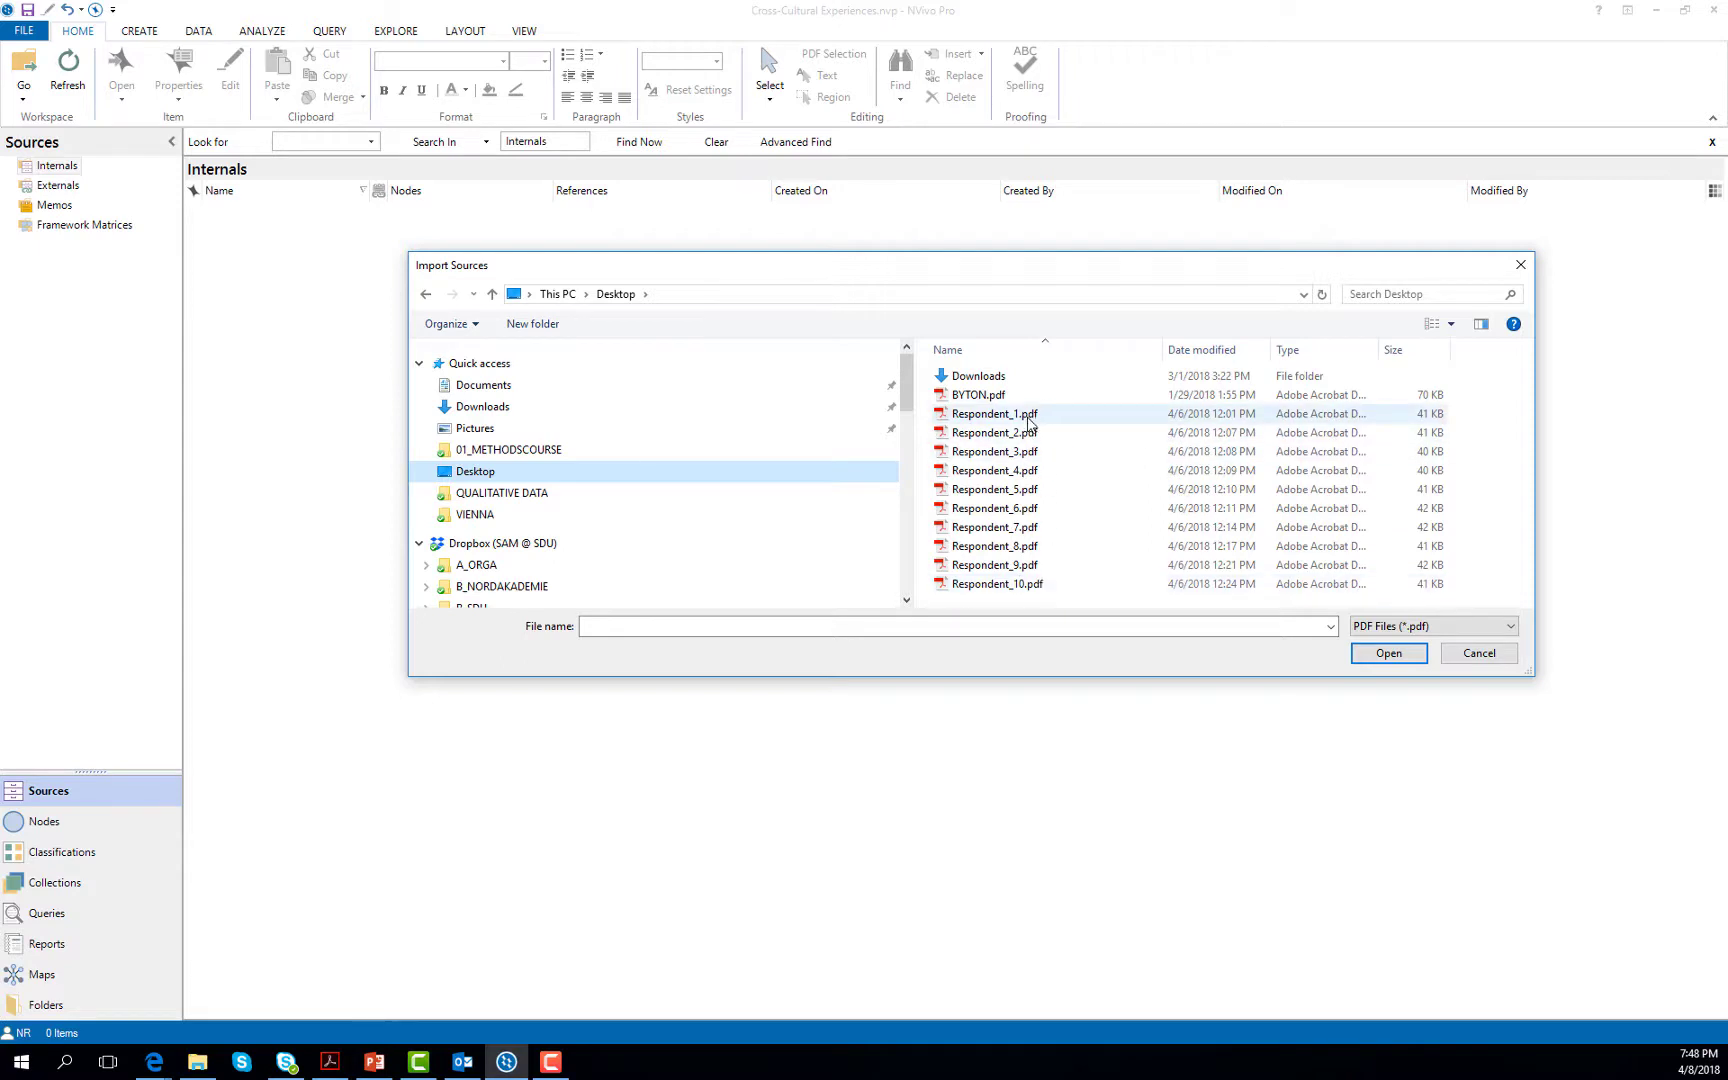
left_click(1088, 418)
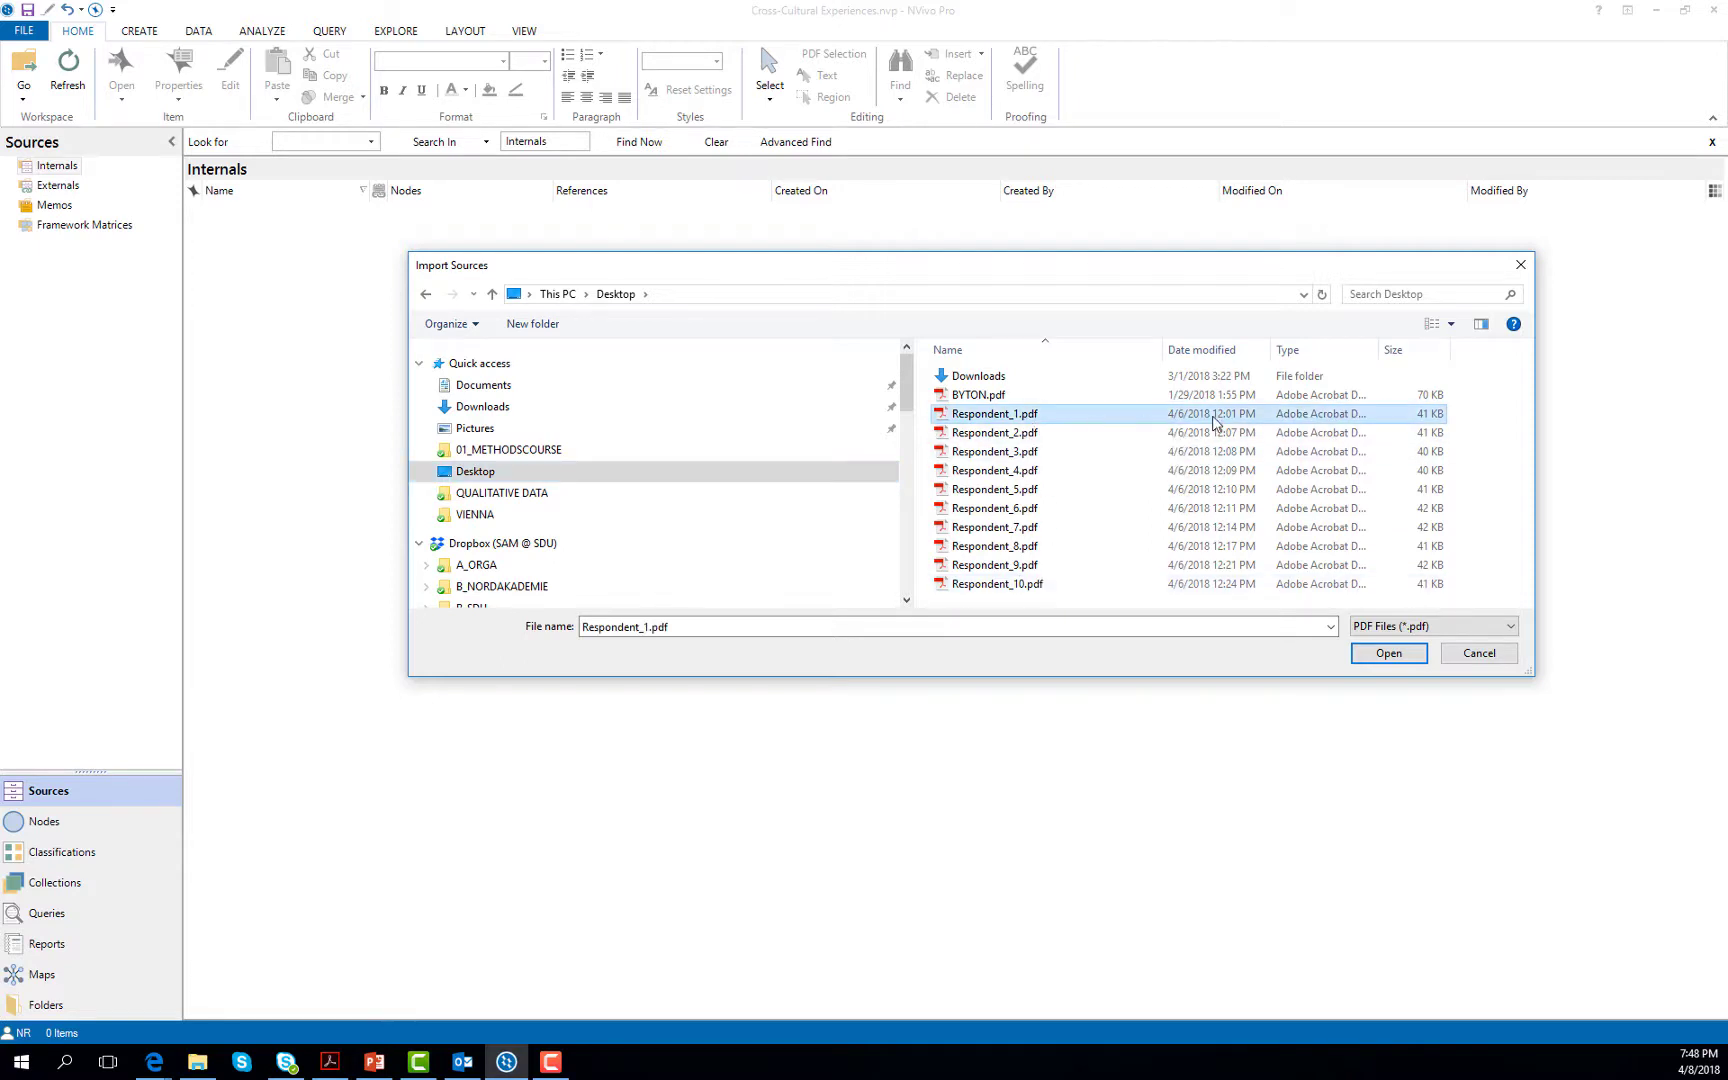
key("shift+Down")
key("shift+Down")
key("shift+Down")
key("shift+Down")
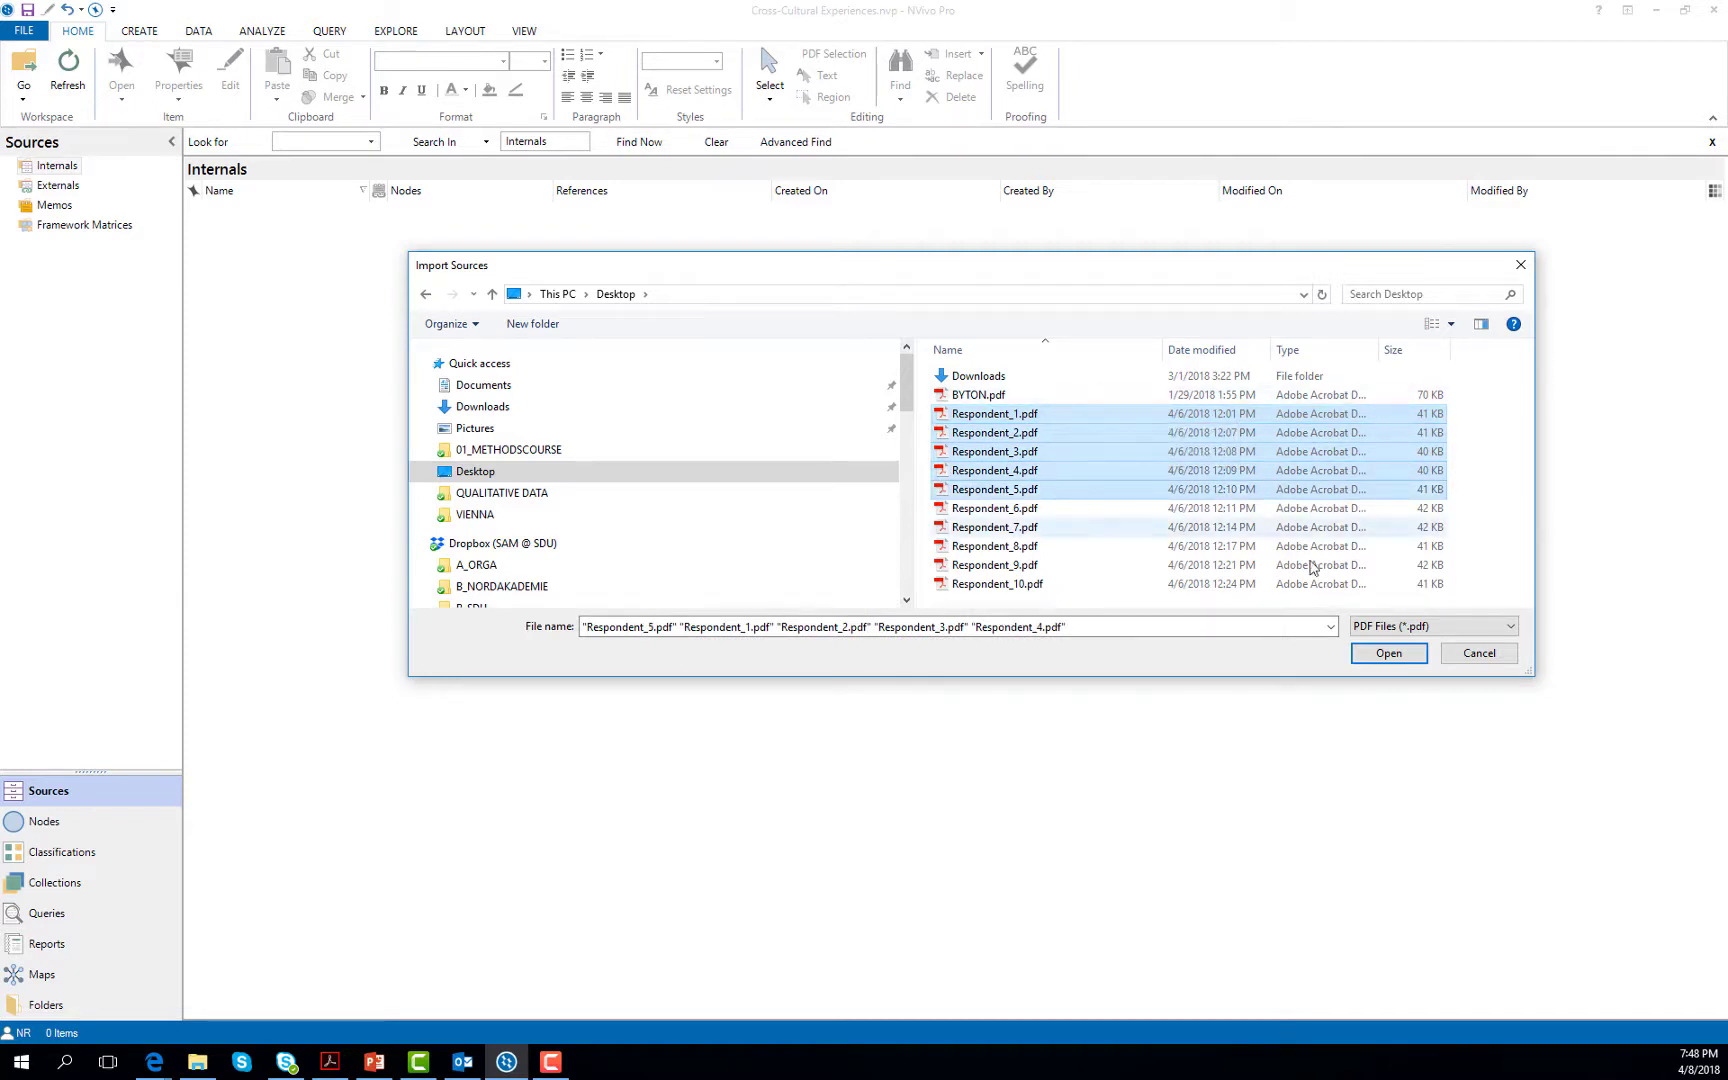
left_click(1389, 655)
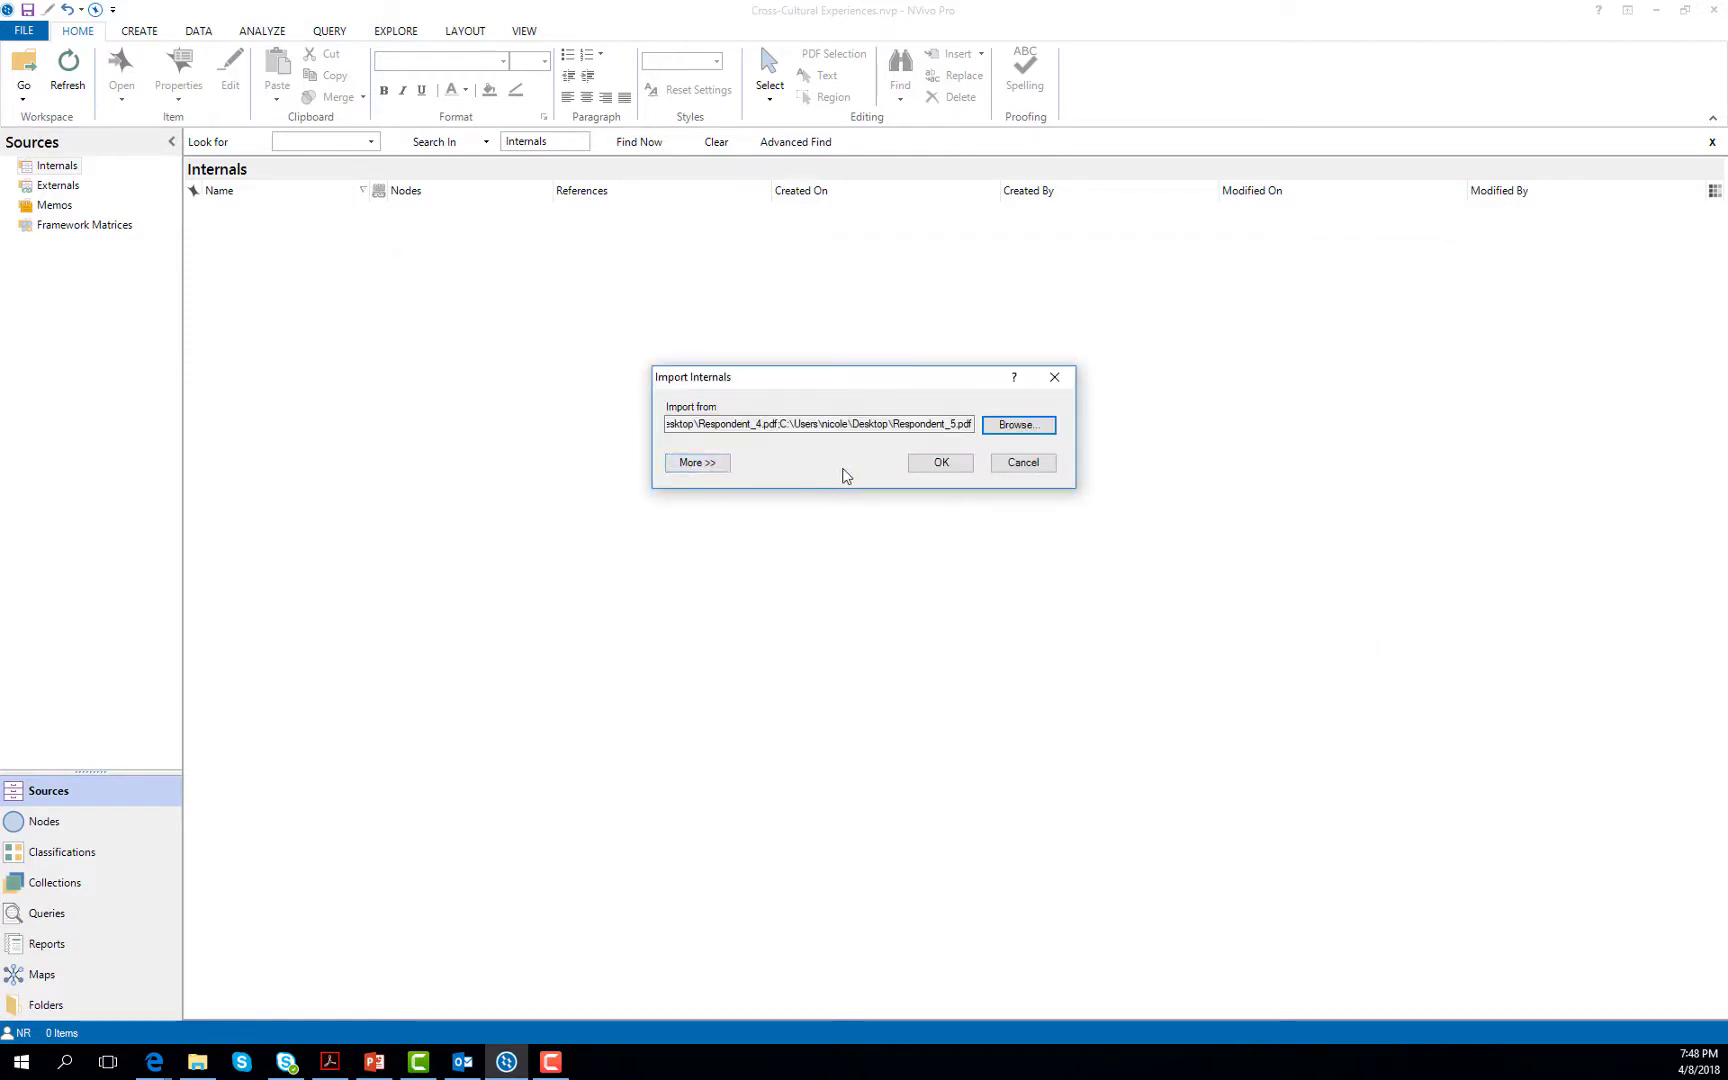
Step: Set the import to code sources at cases under Cases, assign new cases to the Demographics classification, and run it
left_click(718, 472)
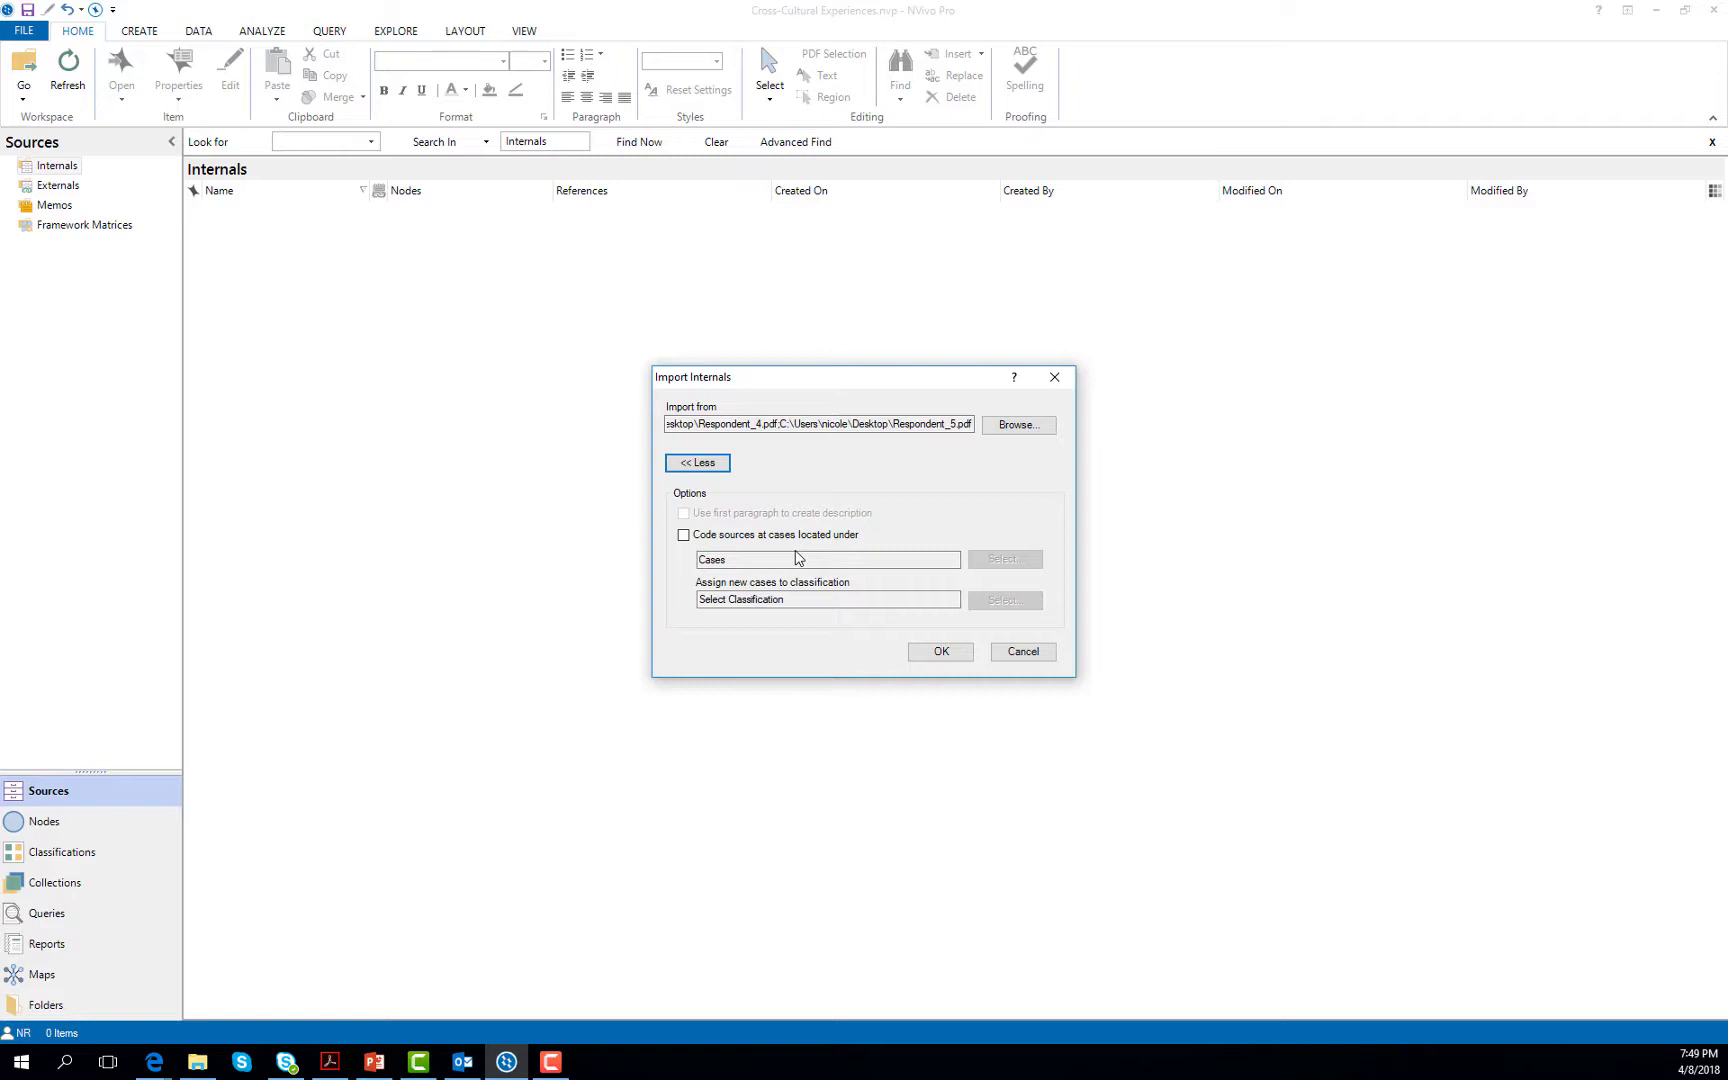
left_click(684, 537)
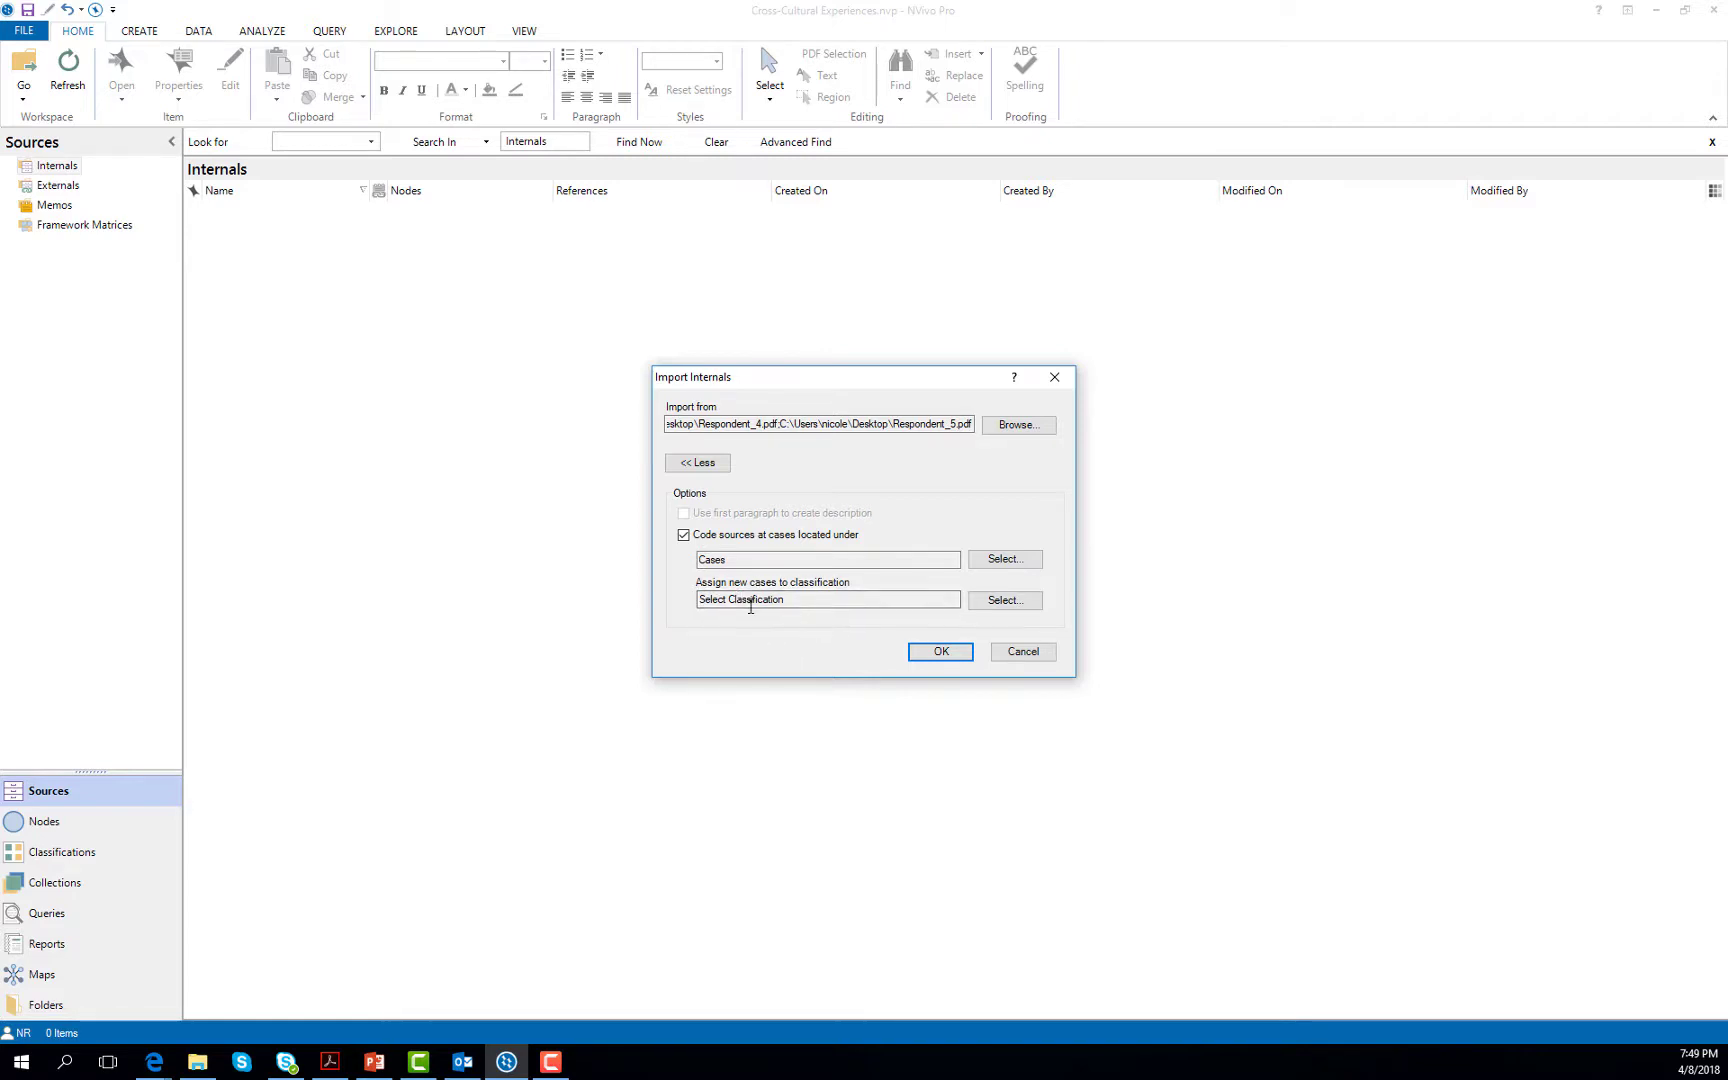
left_click(1005, 600)
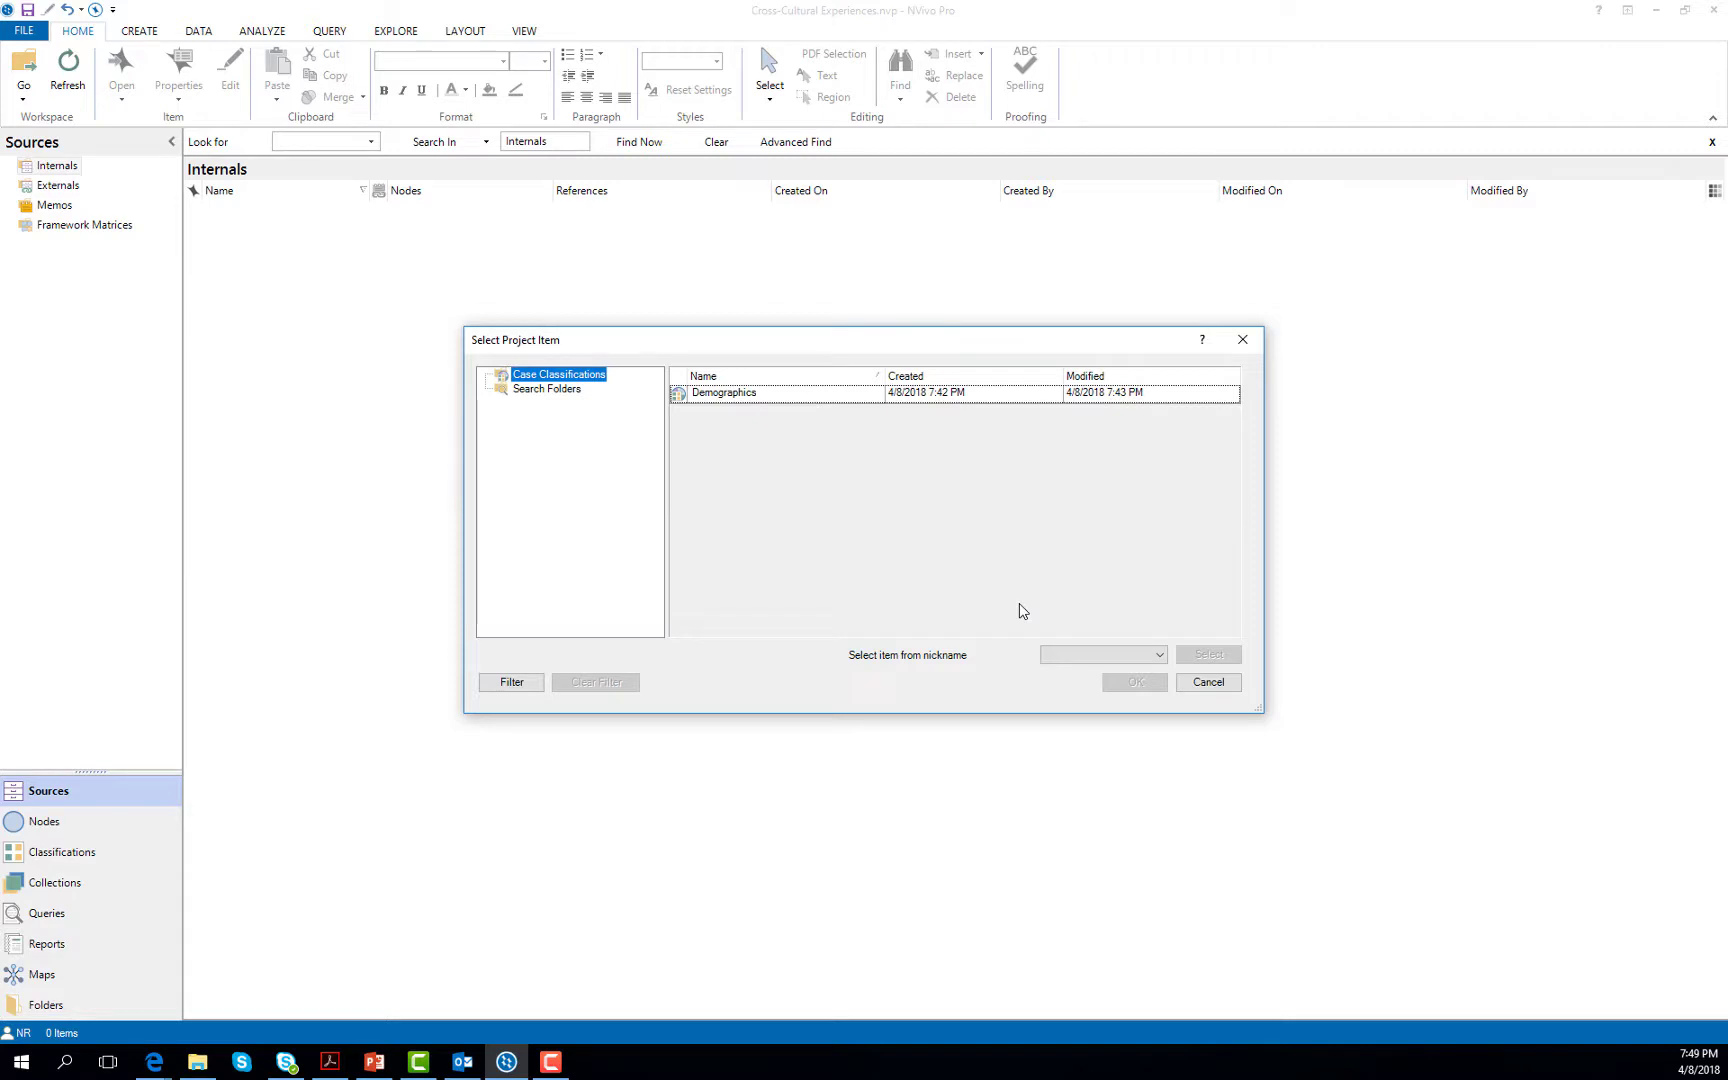
left_click(710, 400)
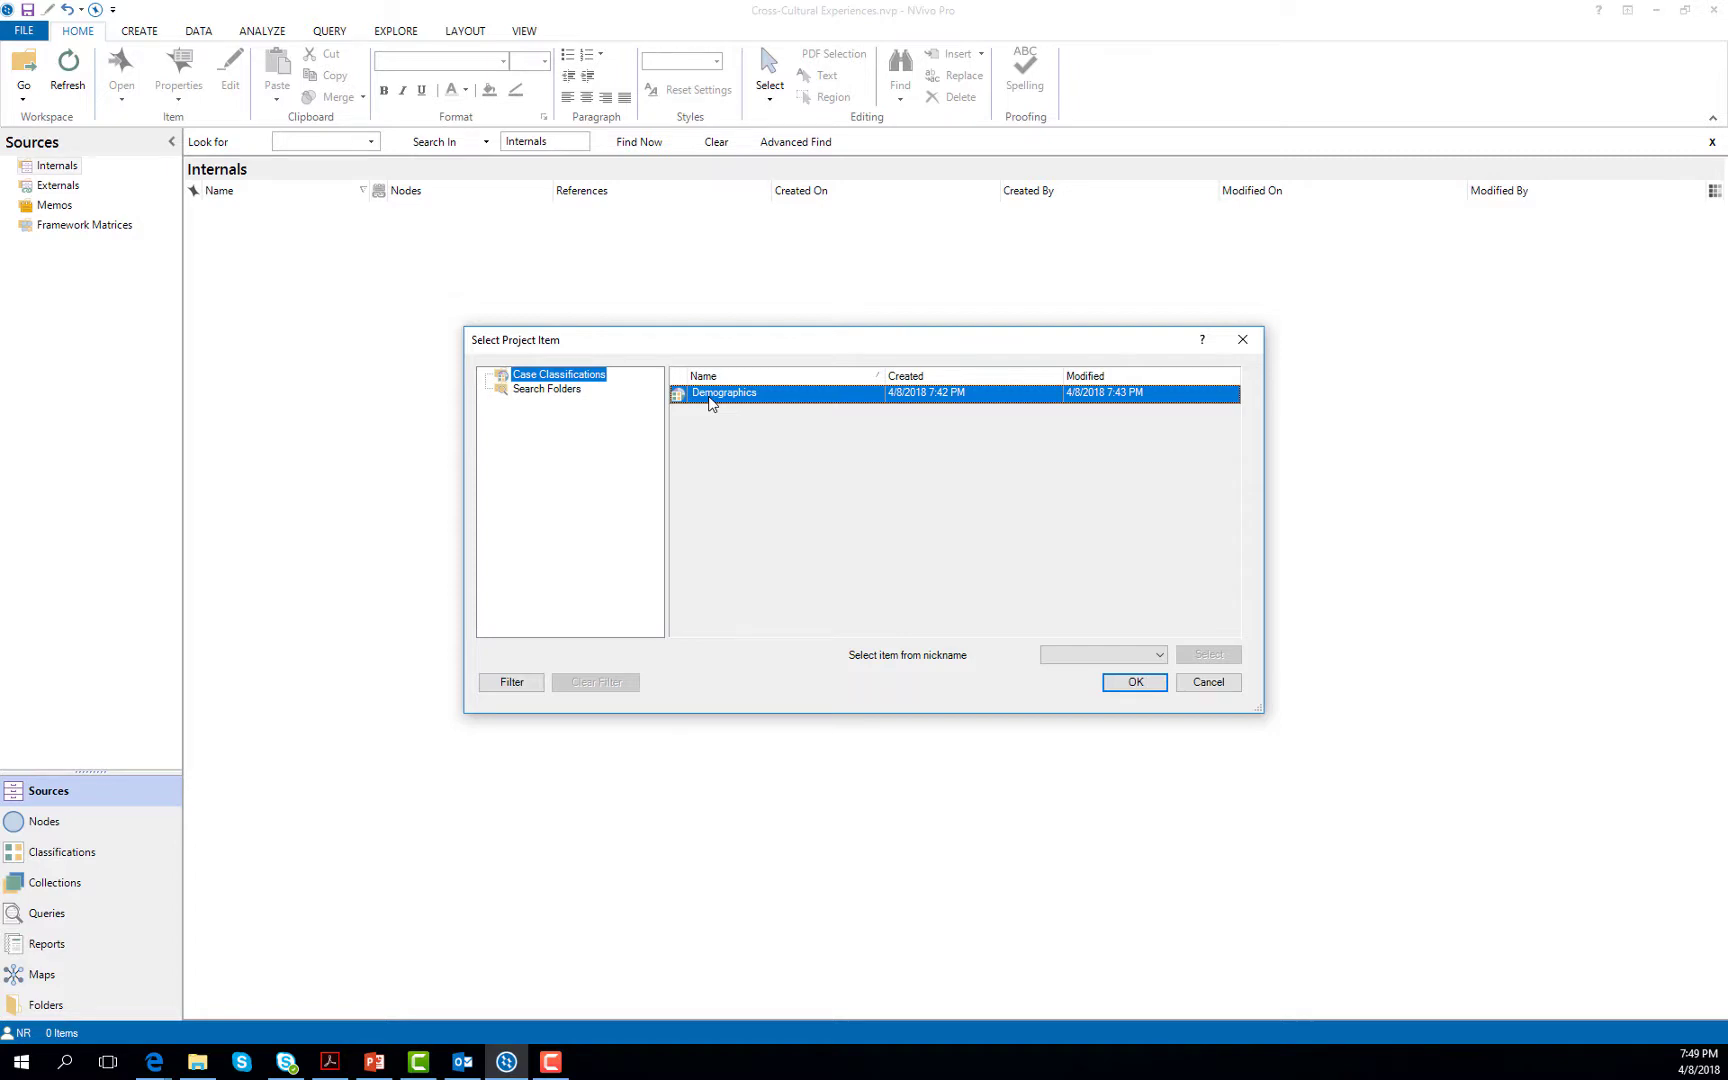
left_click(1157, 672)
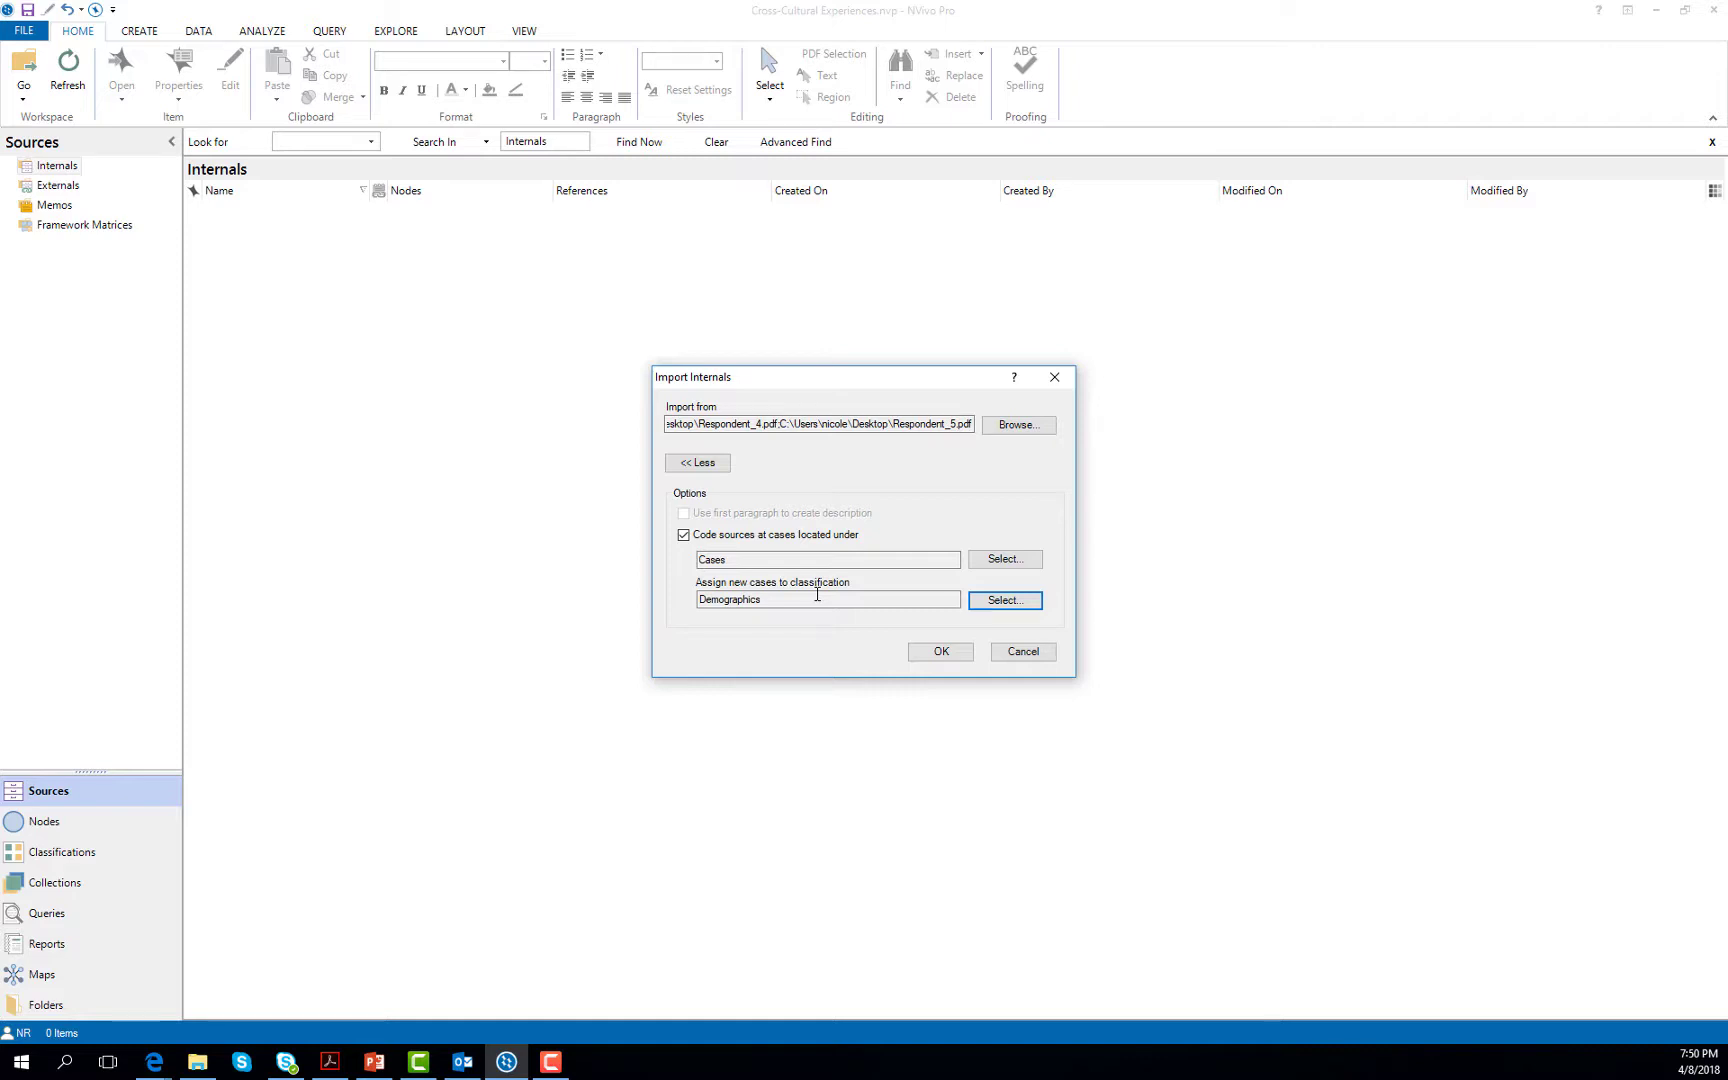
left_click(940, 652)
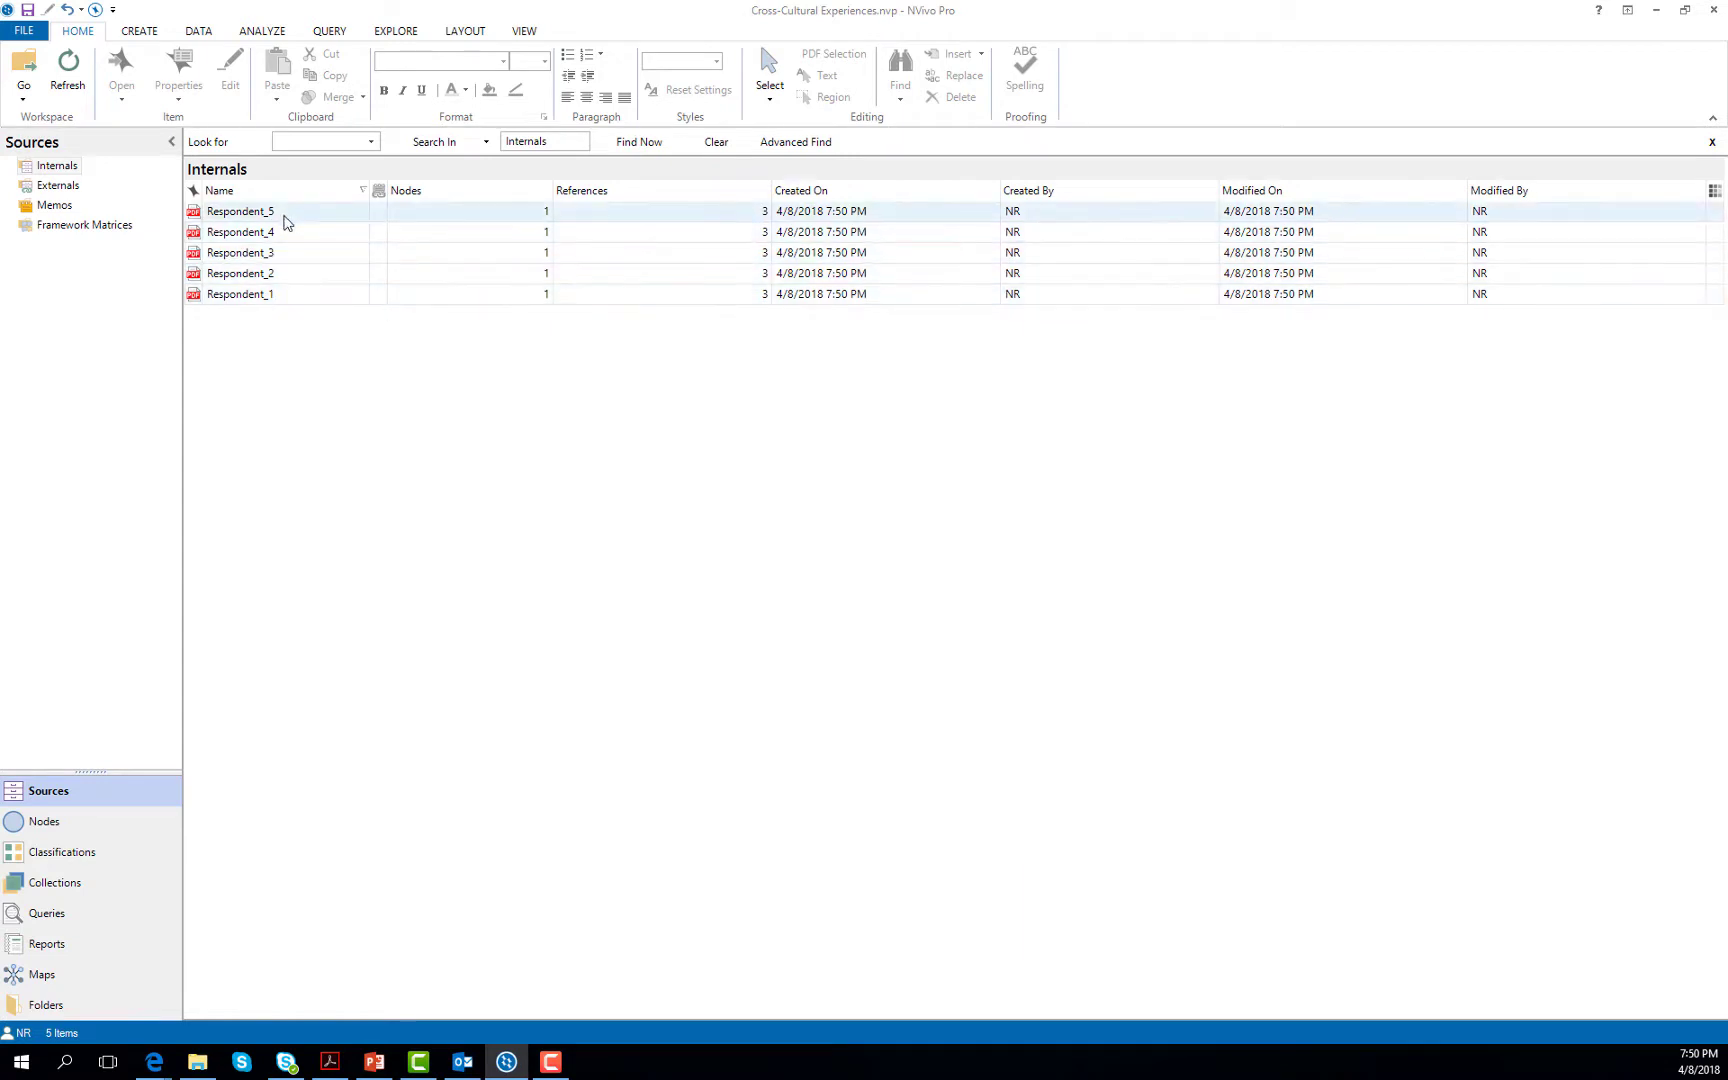
Step: Open the imported Respondent_5 PDF source and the matching Respondent_5 case to review their content
left_click(223, 214)
double_click(223, 214)
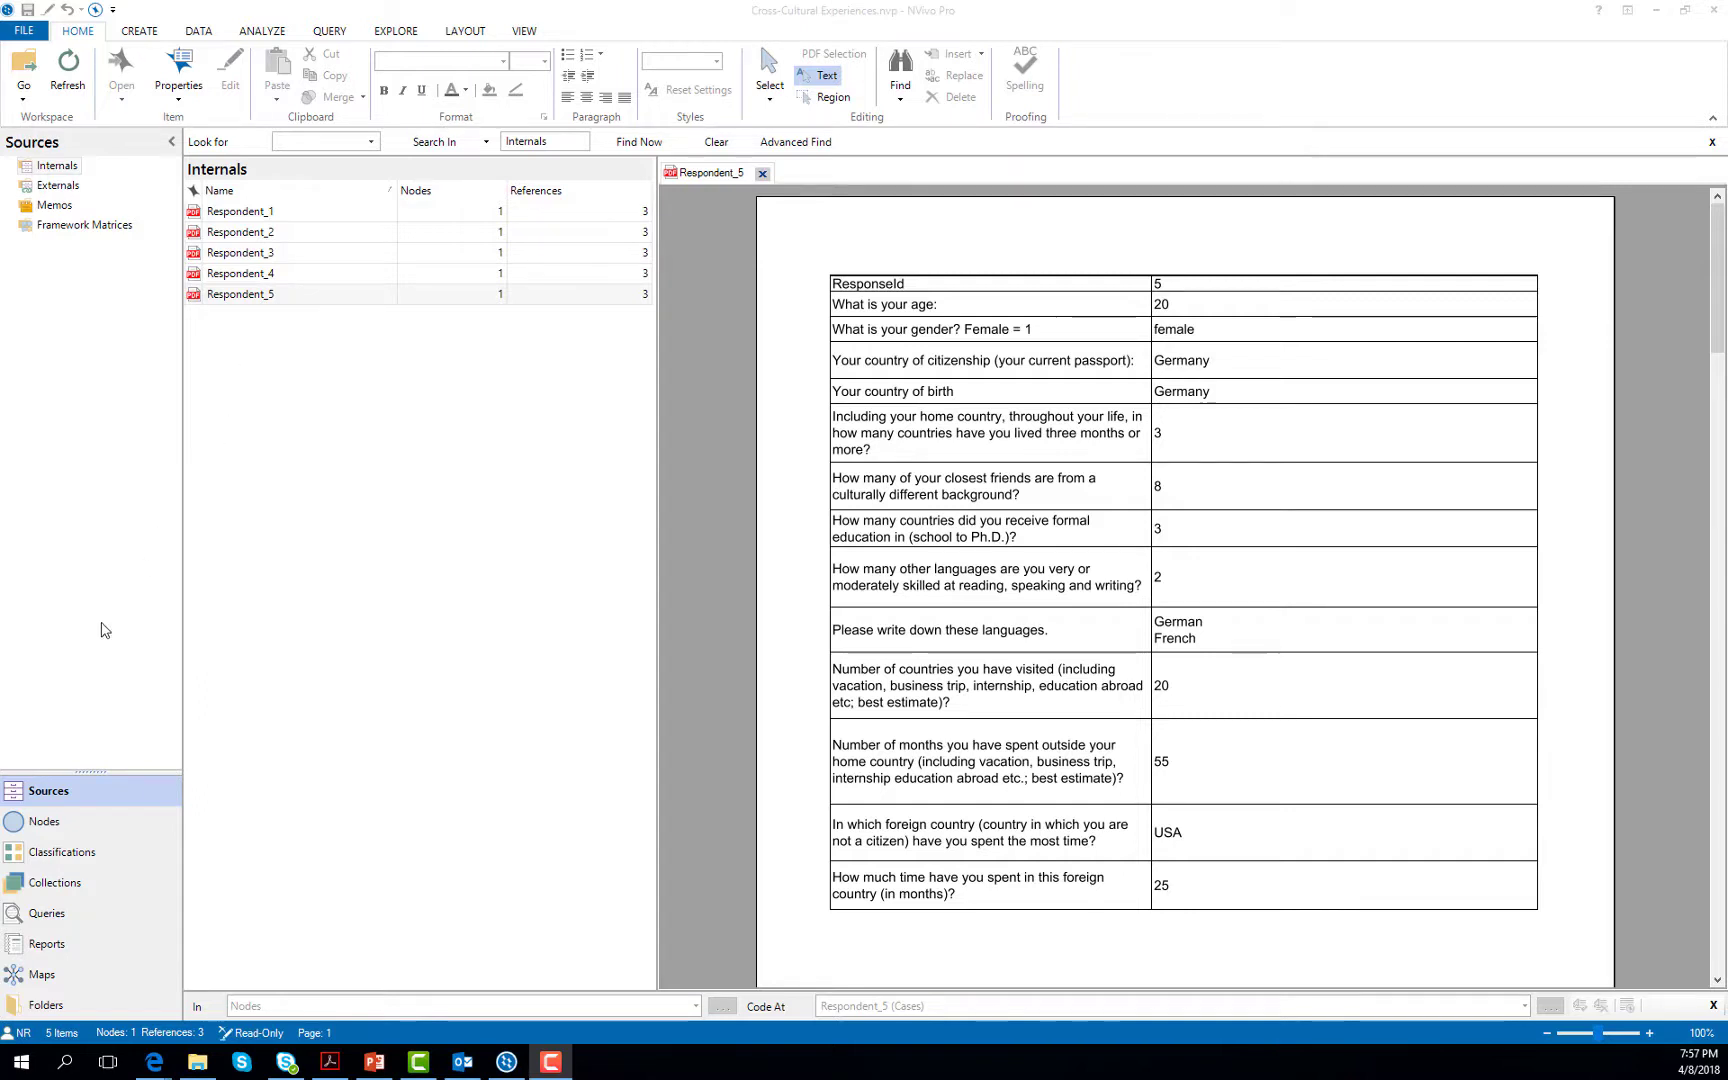
left_click(44, 830)
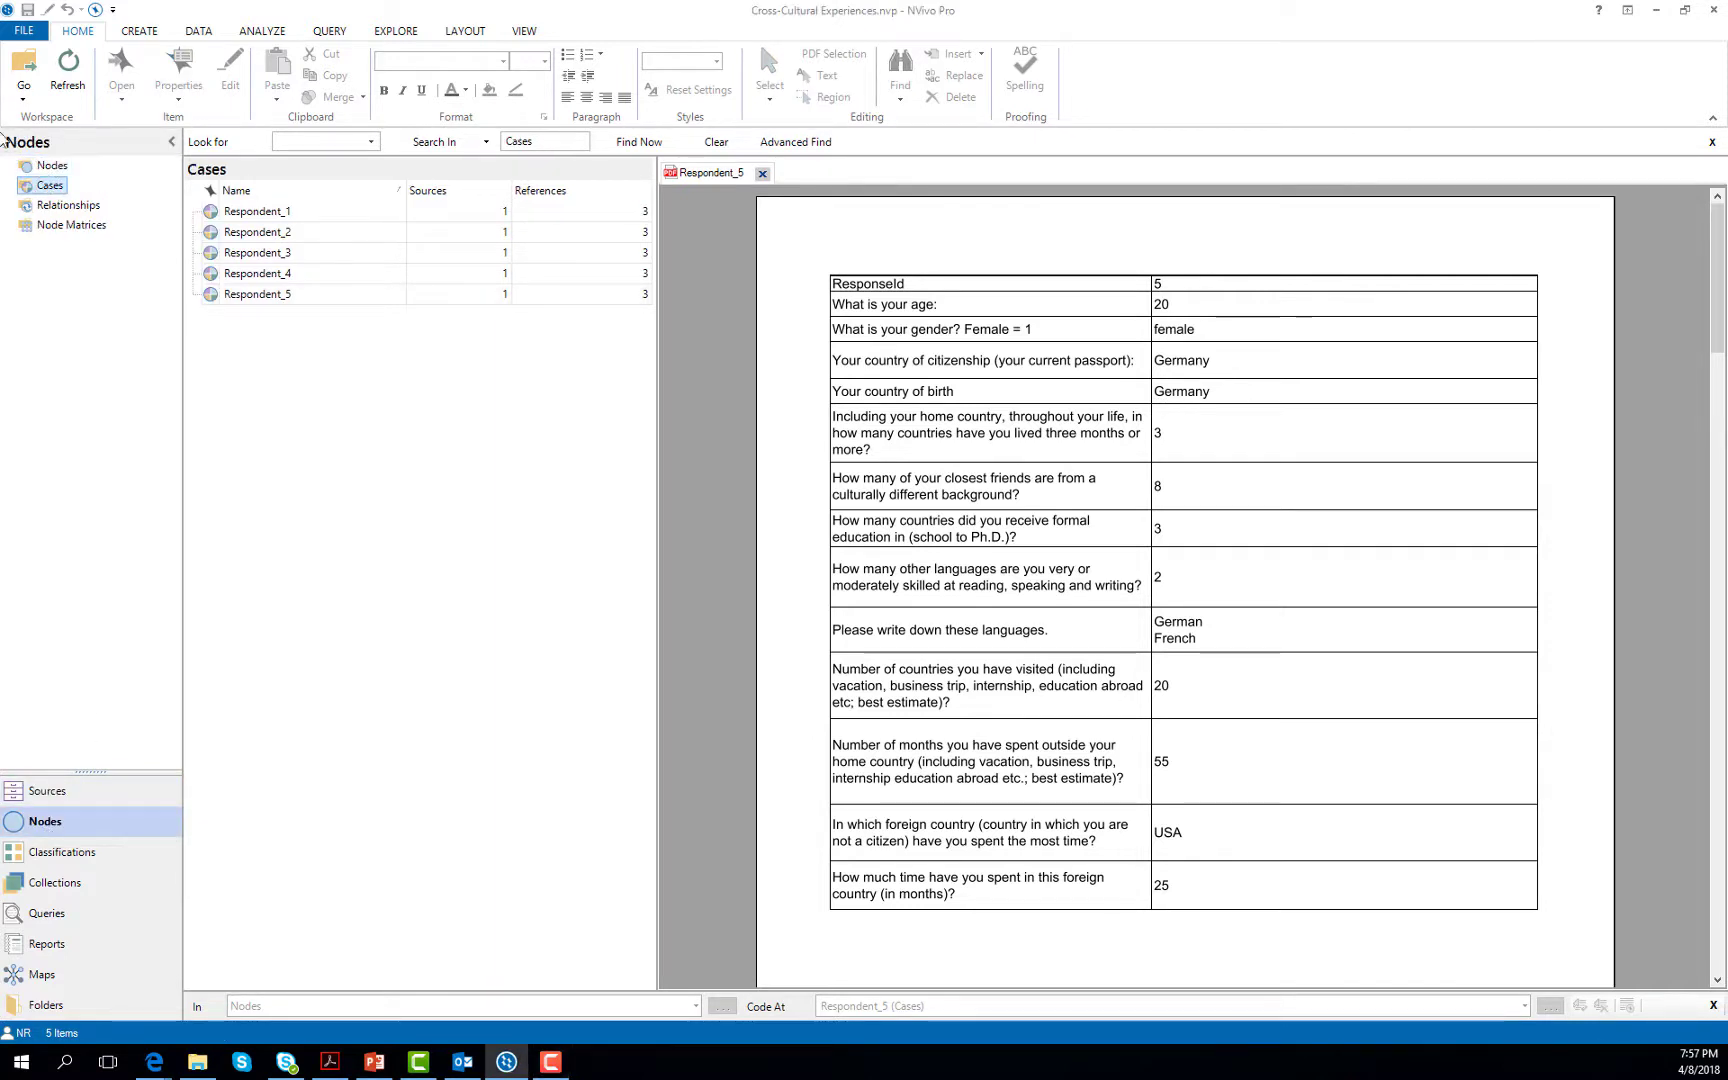
left_click(42, 190)
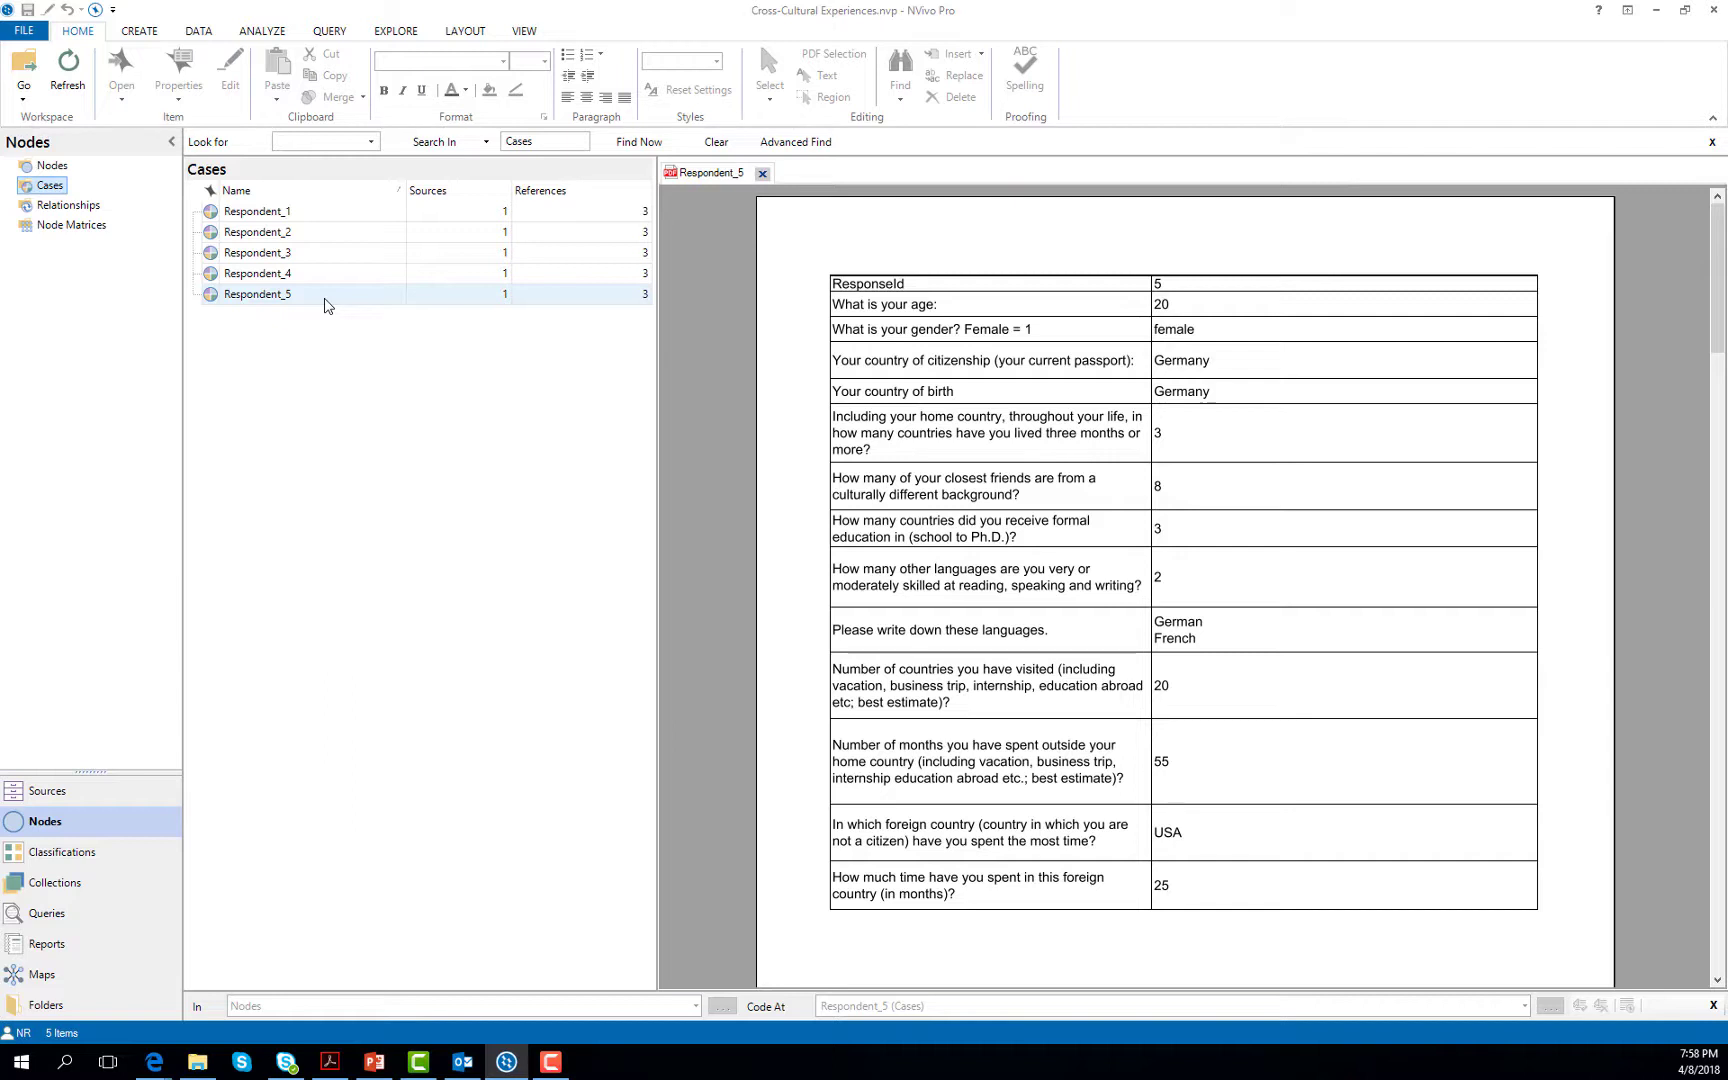
left_click(268, 296)
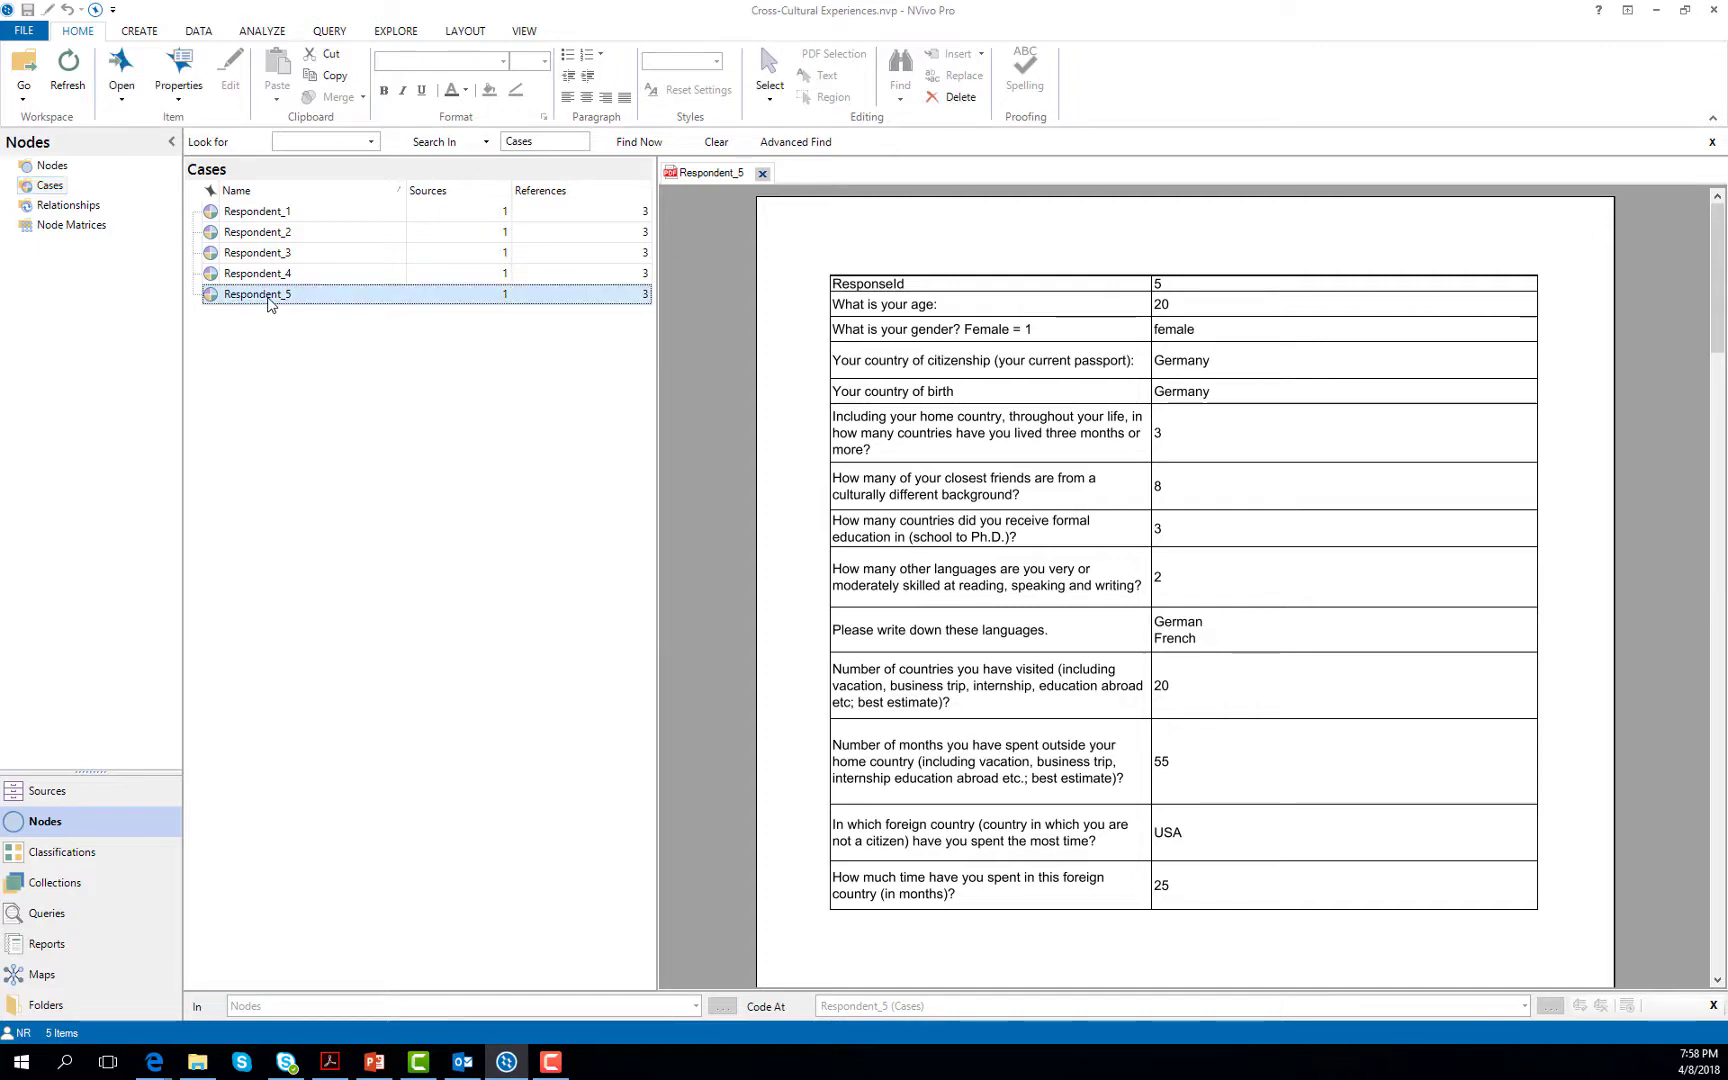
double_click(268, 300)
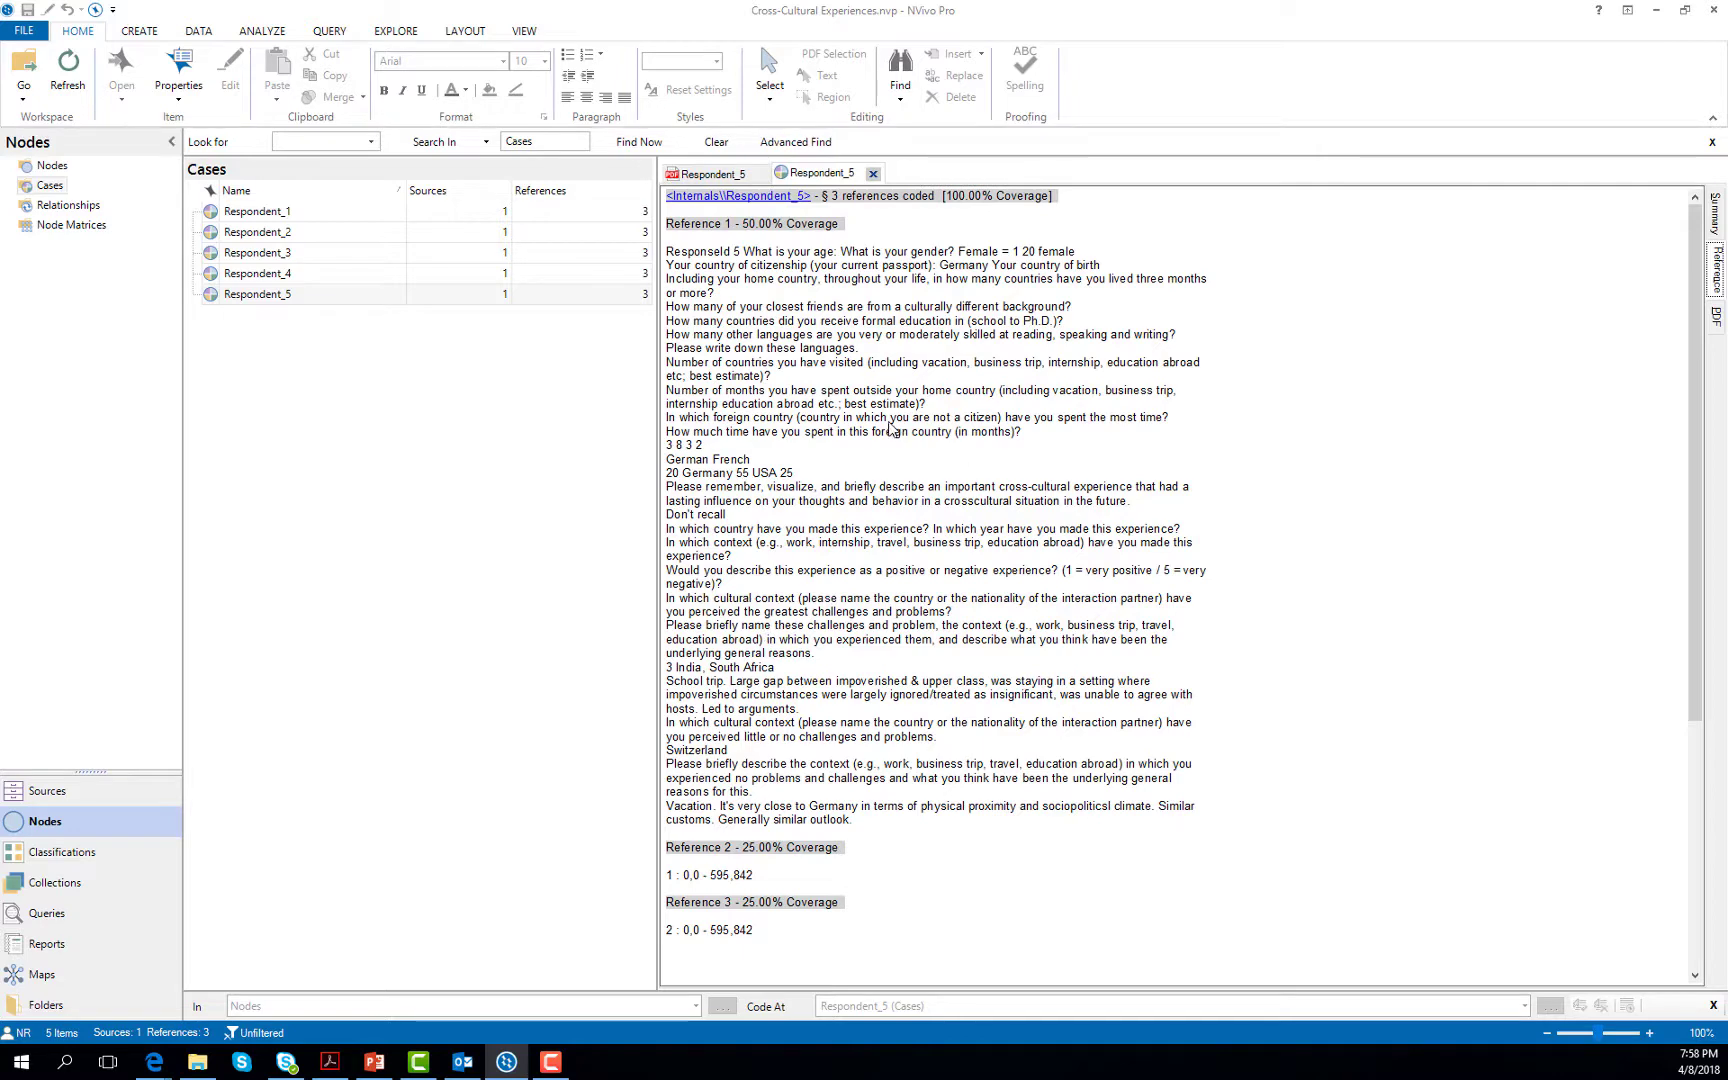
Step: Set the Respondent_5 case's Demographics attributes to Age 20 and Gender Female, using its questionnaire PDF as reference
left_click(710, 175)
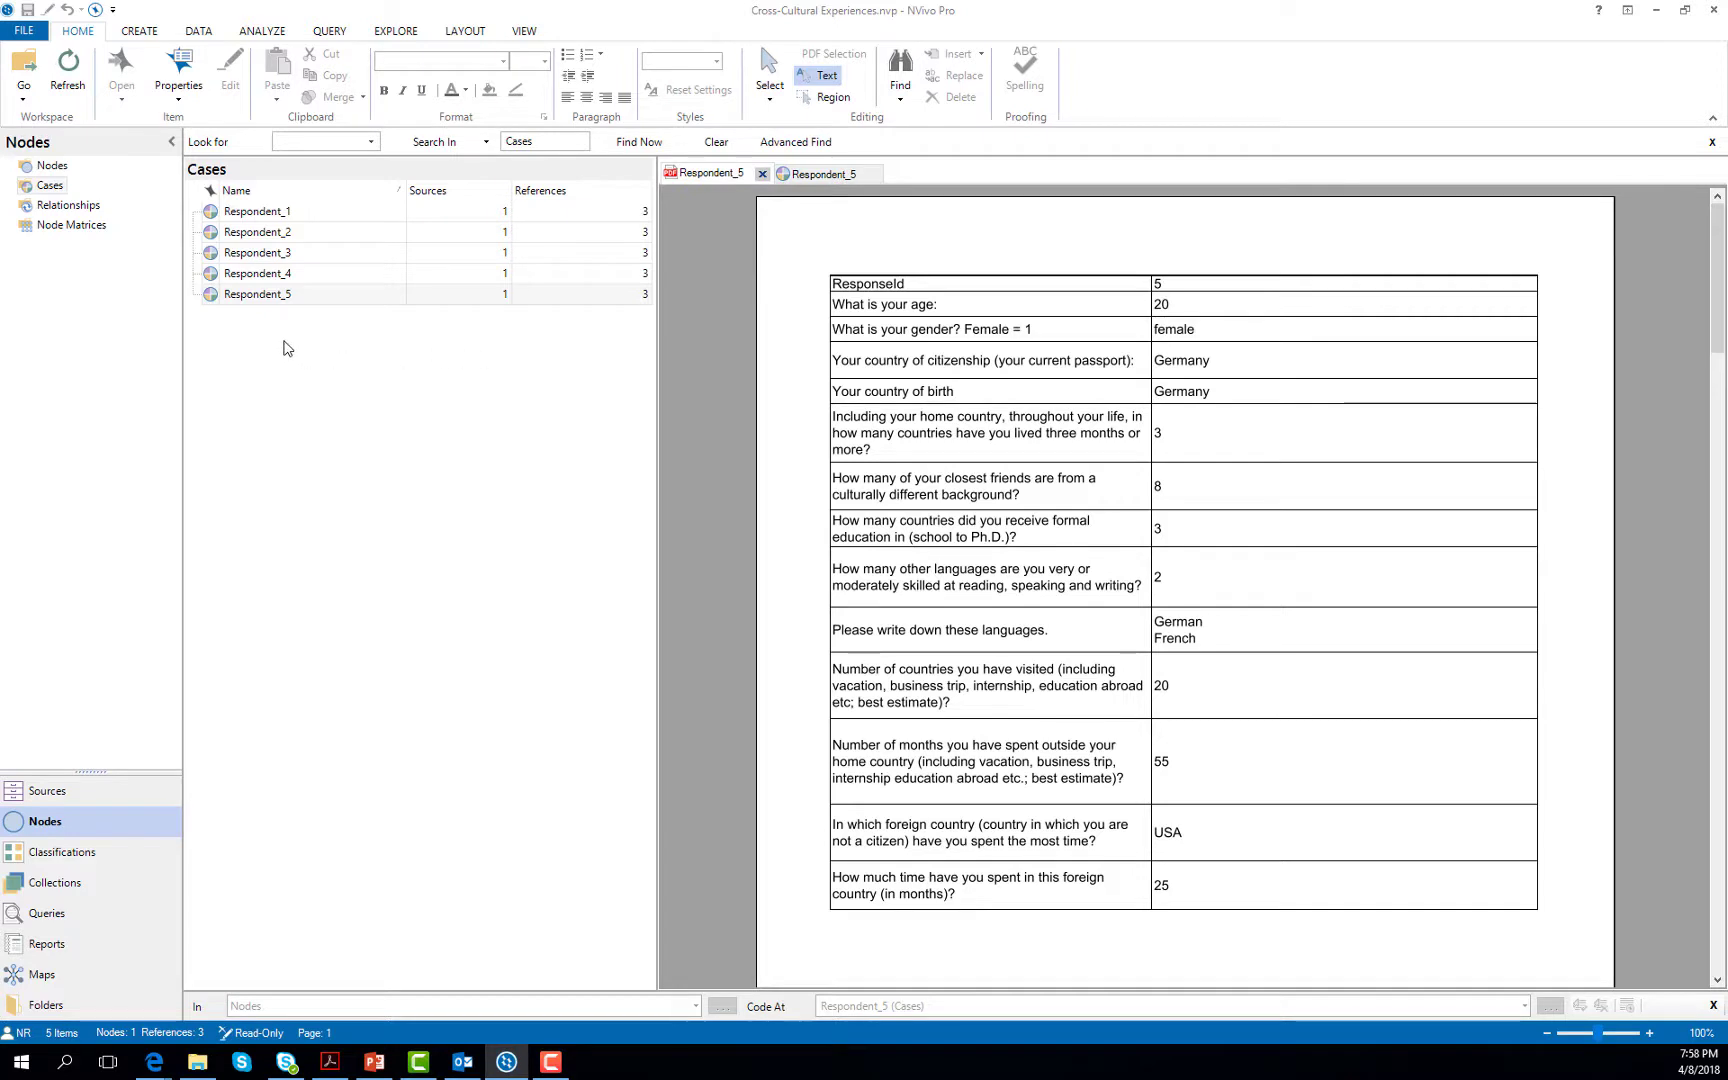
left_click(243, 296)
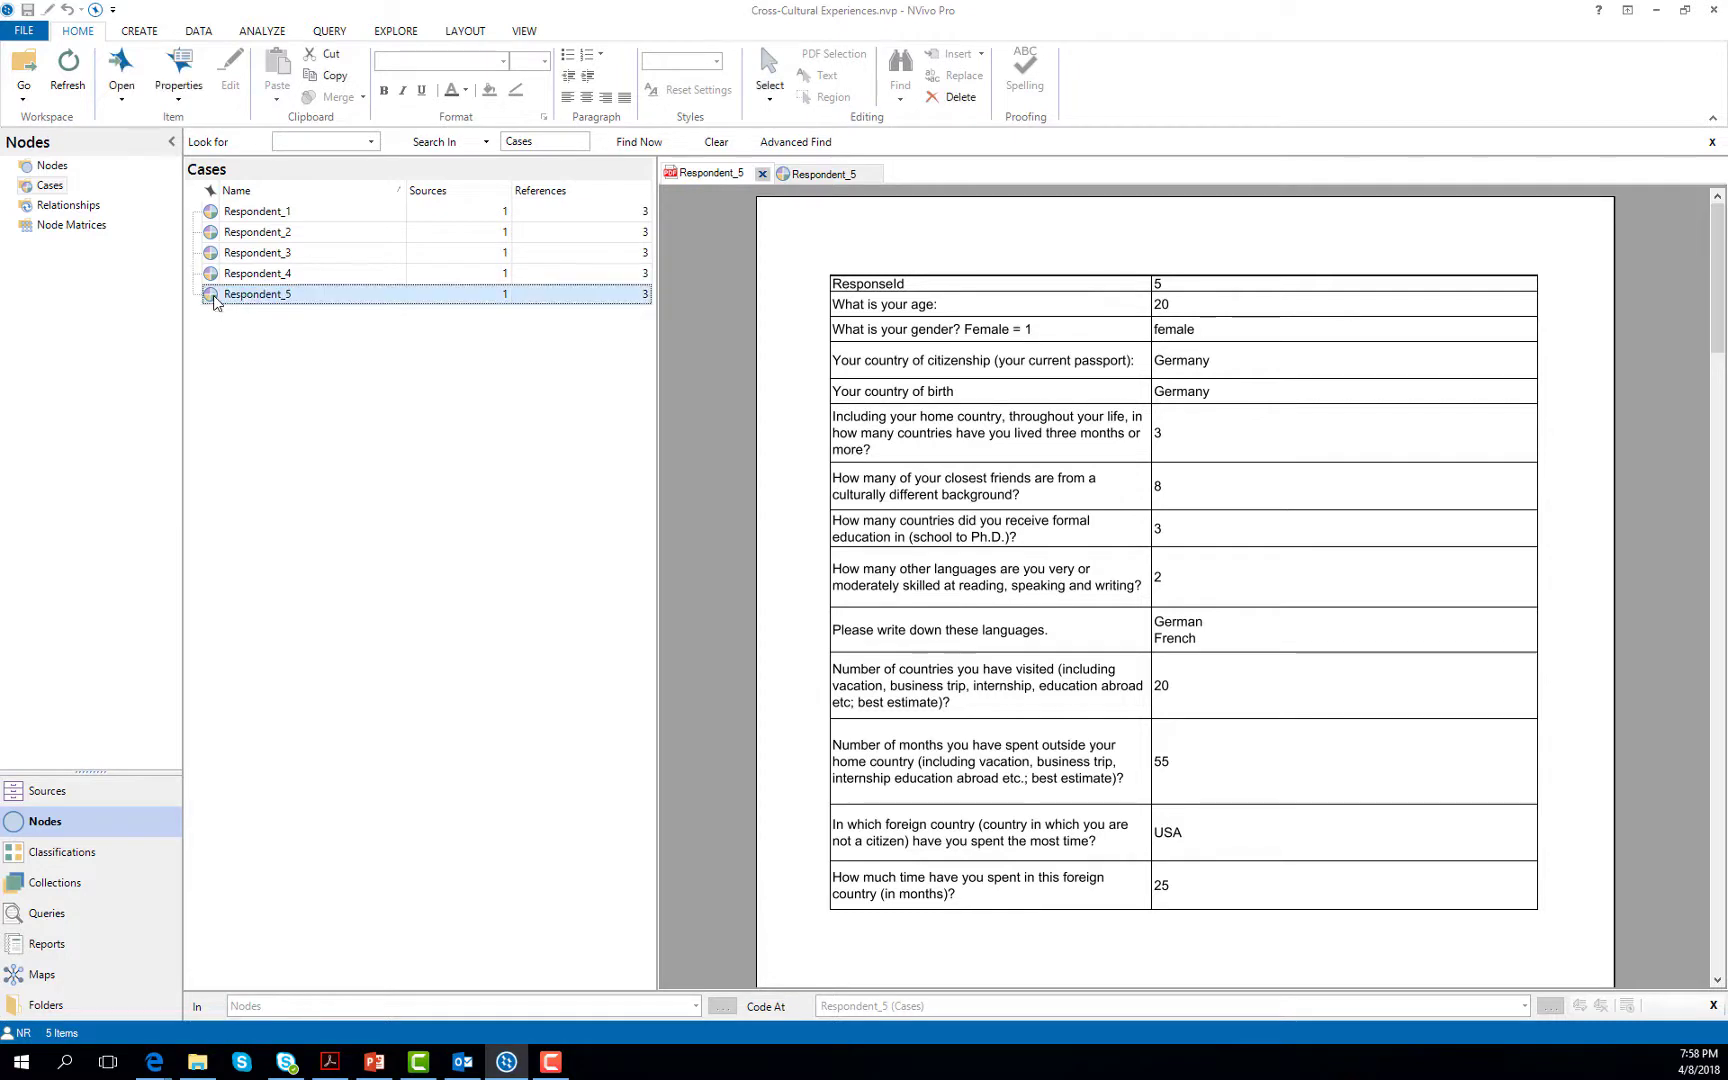
right_click(215, 302)
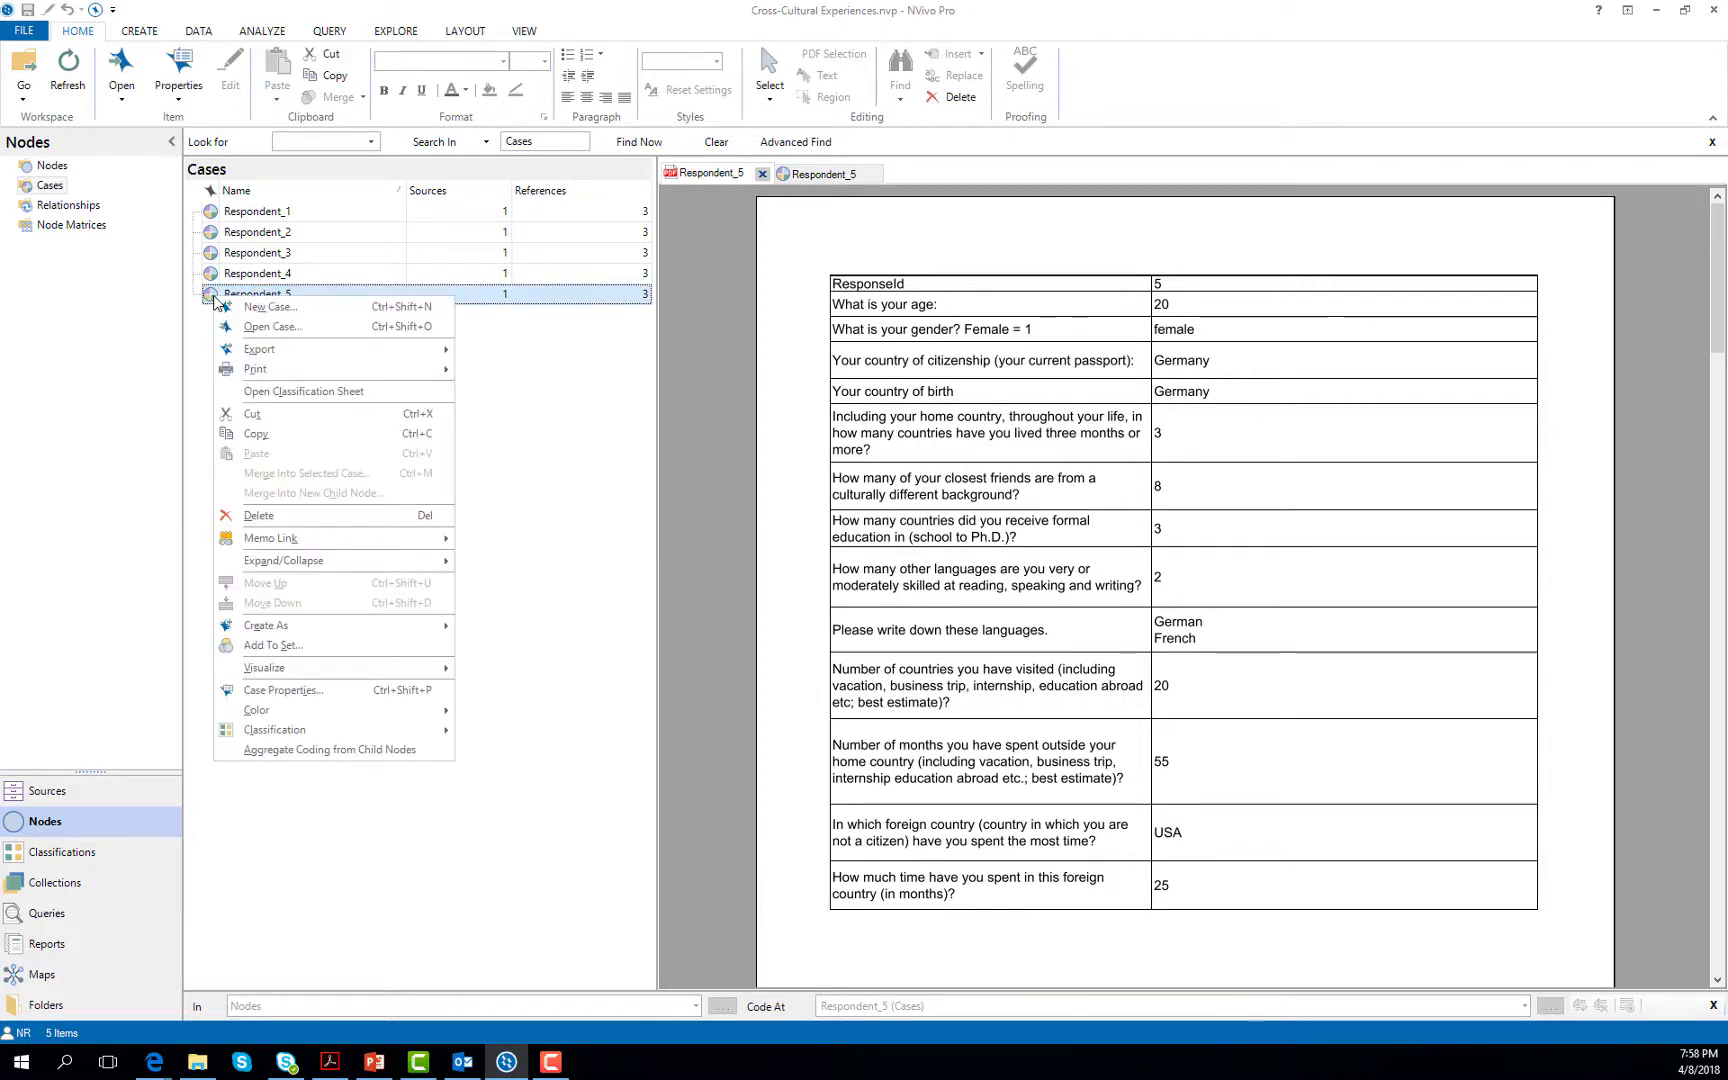
left_click(305, 692)
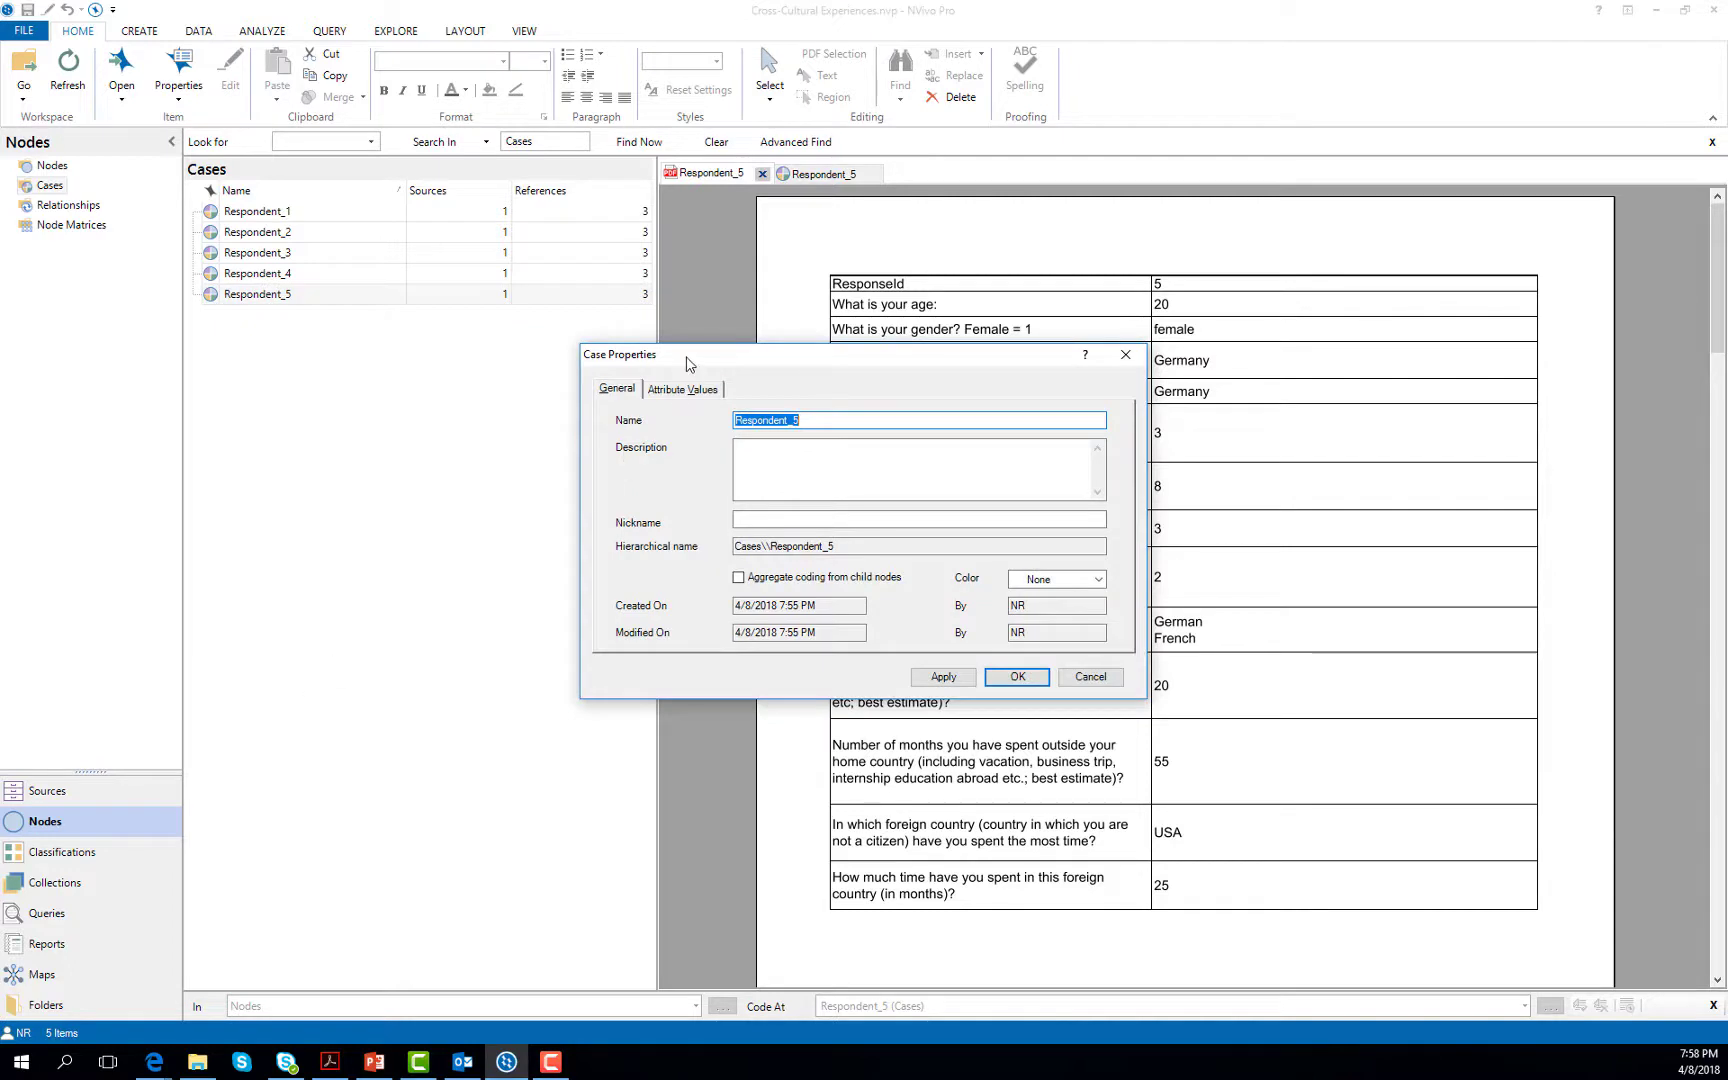
left_click_drag(687, 363, 248, 290)
left_click(232, 318)
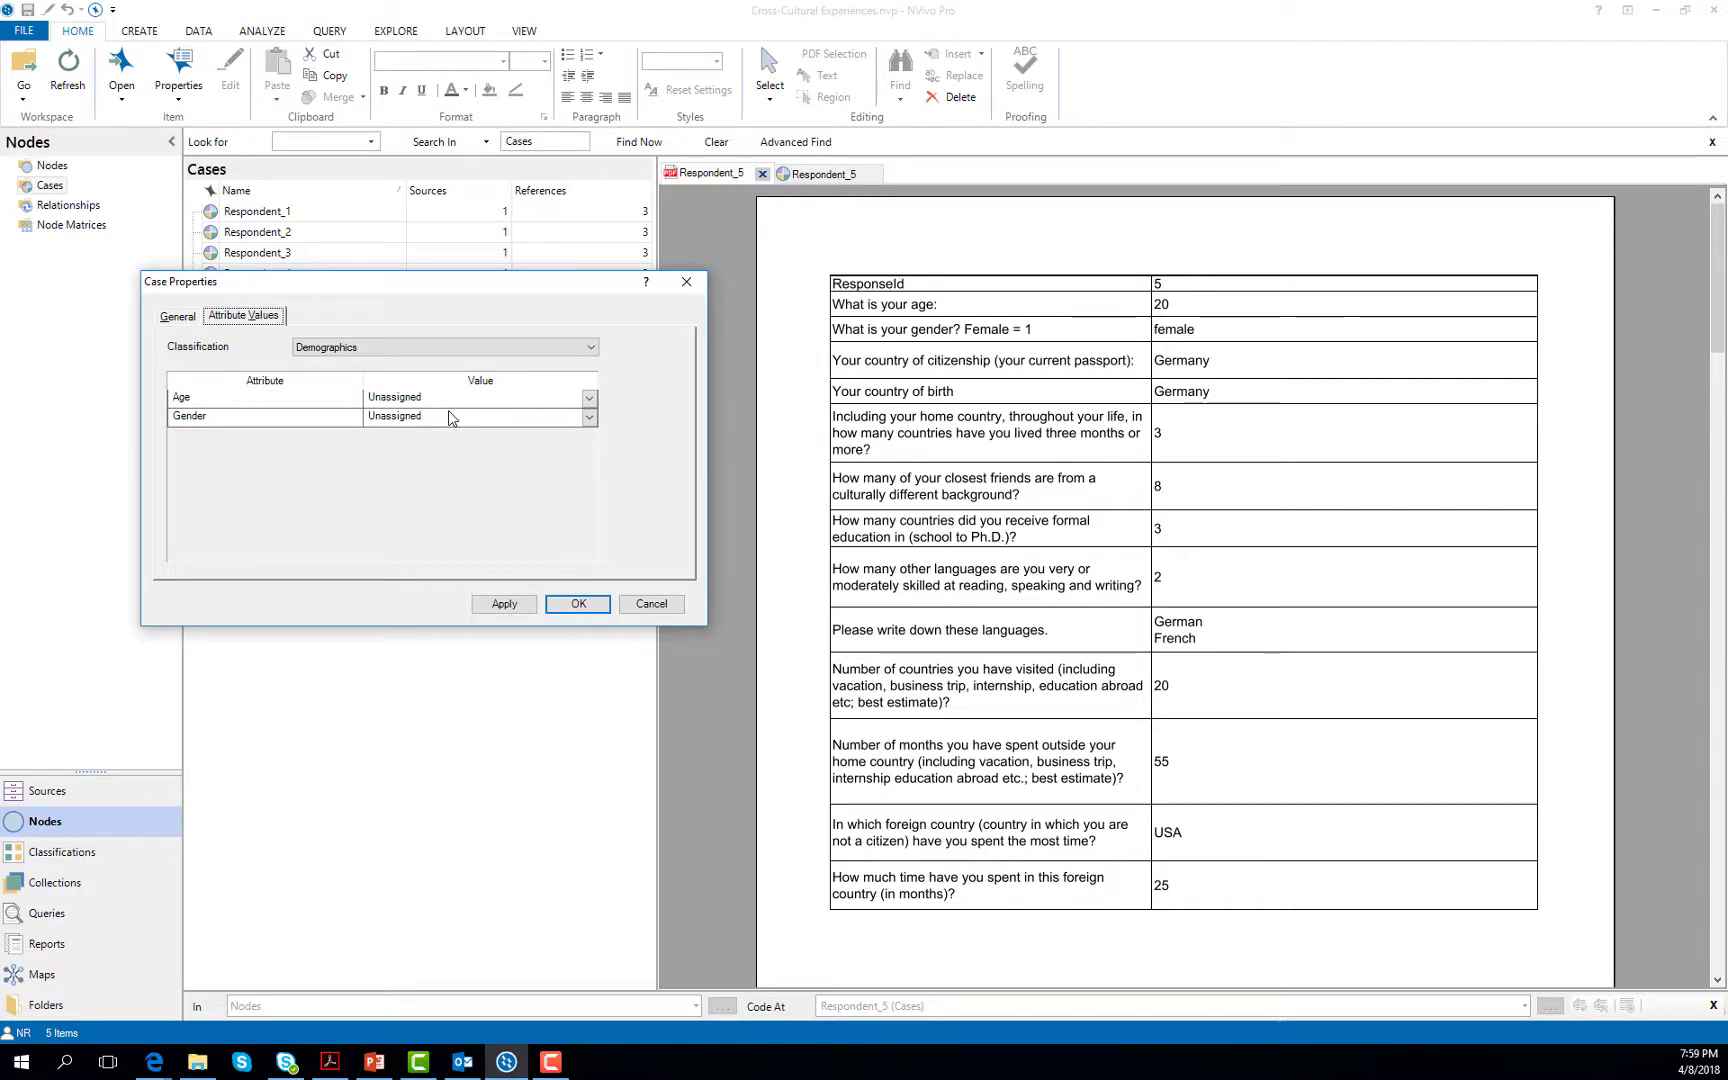
left_click(589, 399)
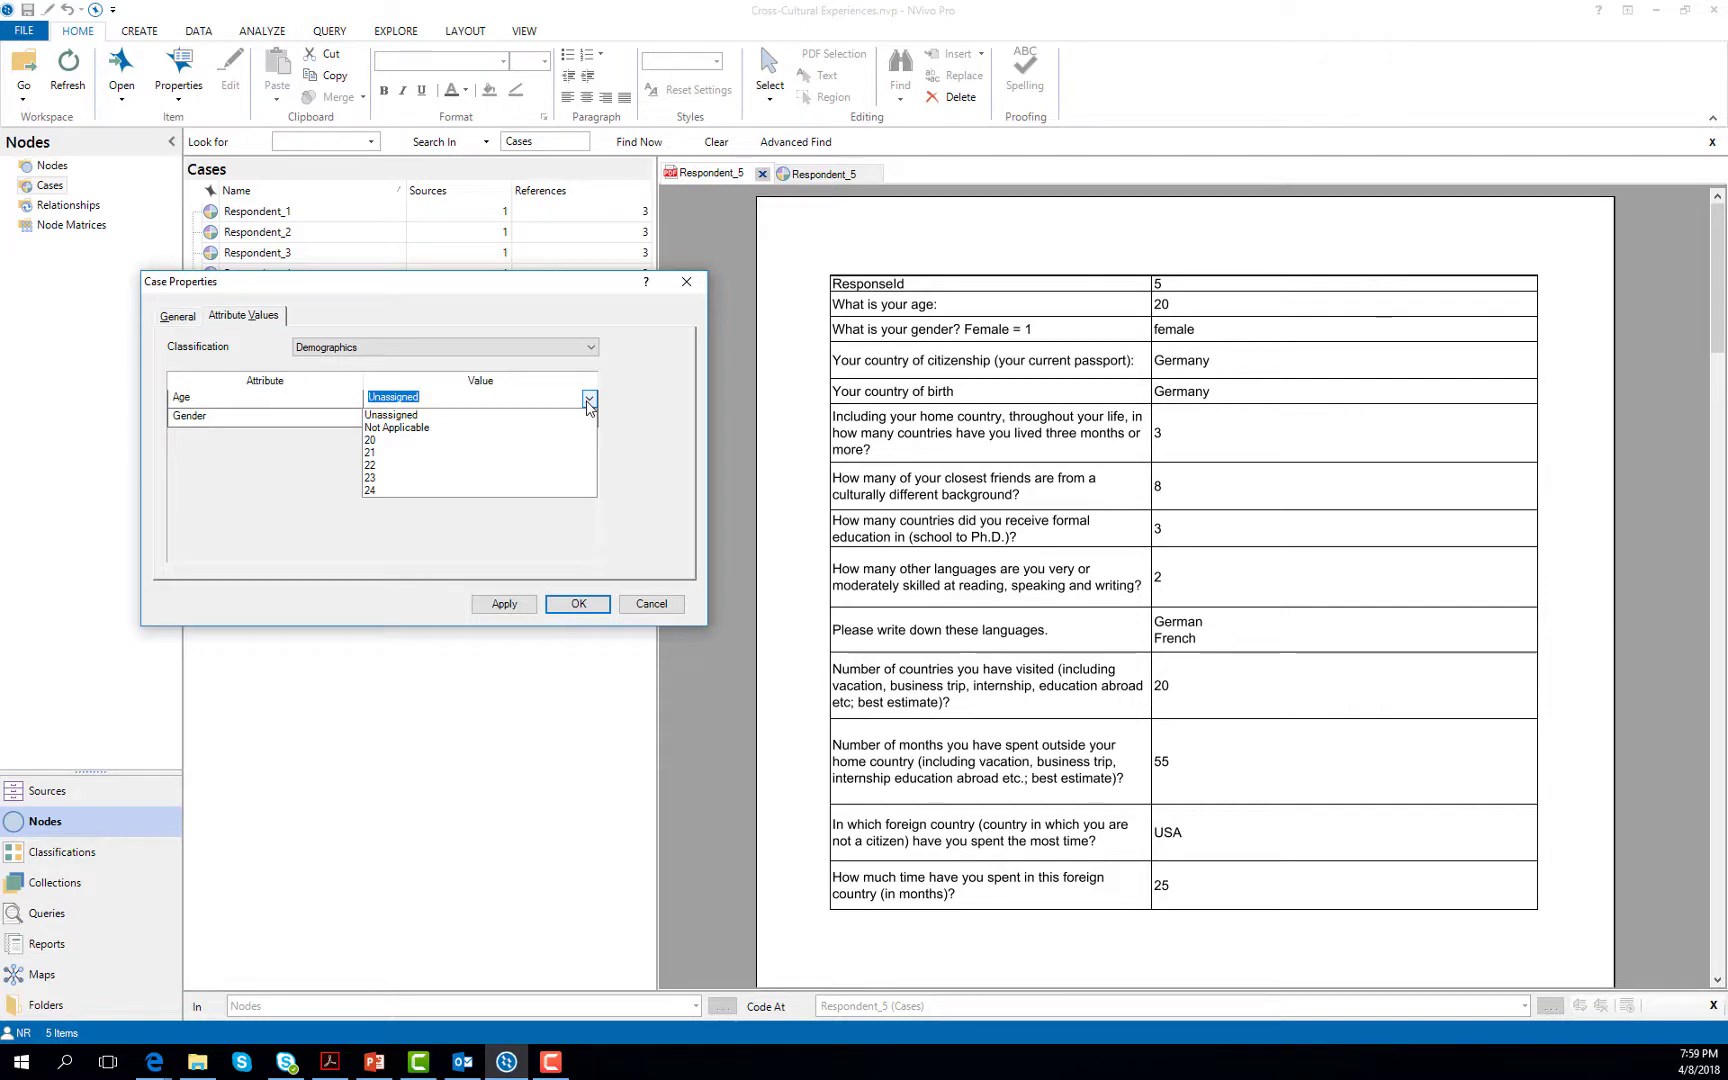
left_click(470, 440)
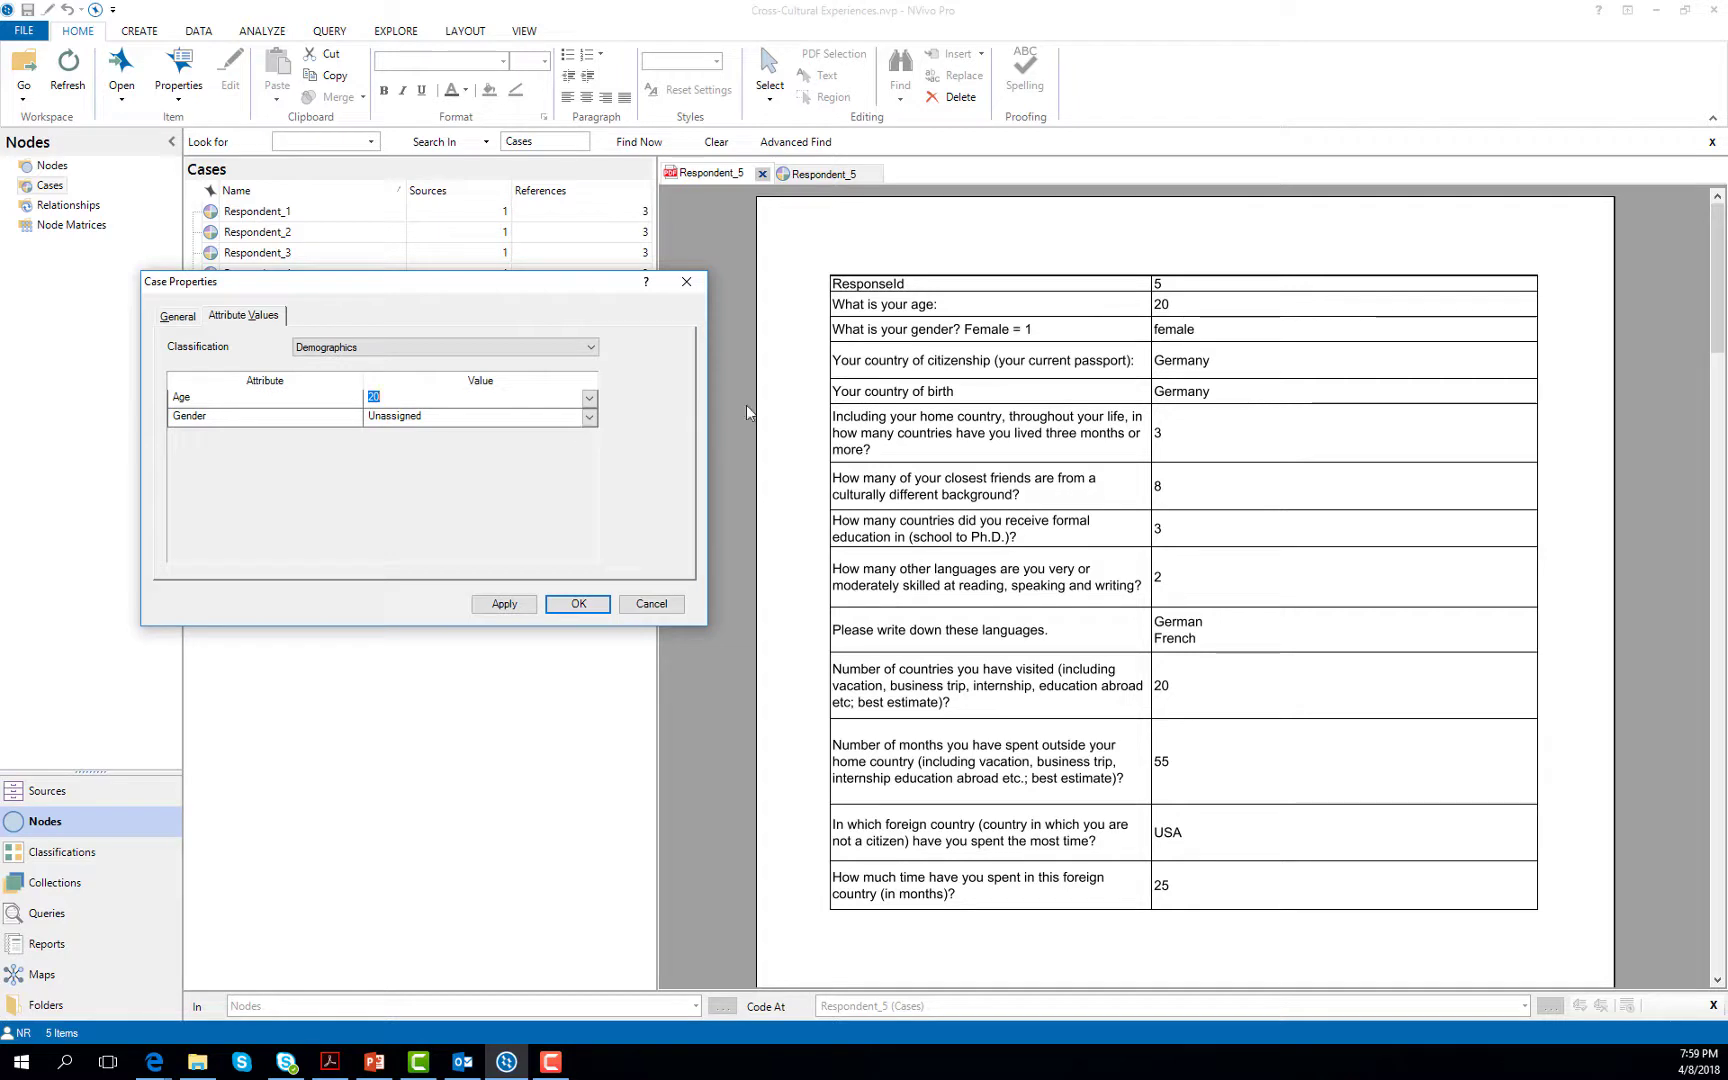
left_click(589, 417)
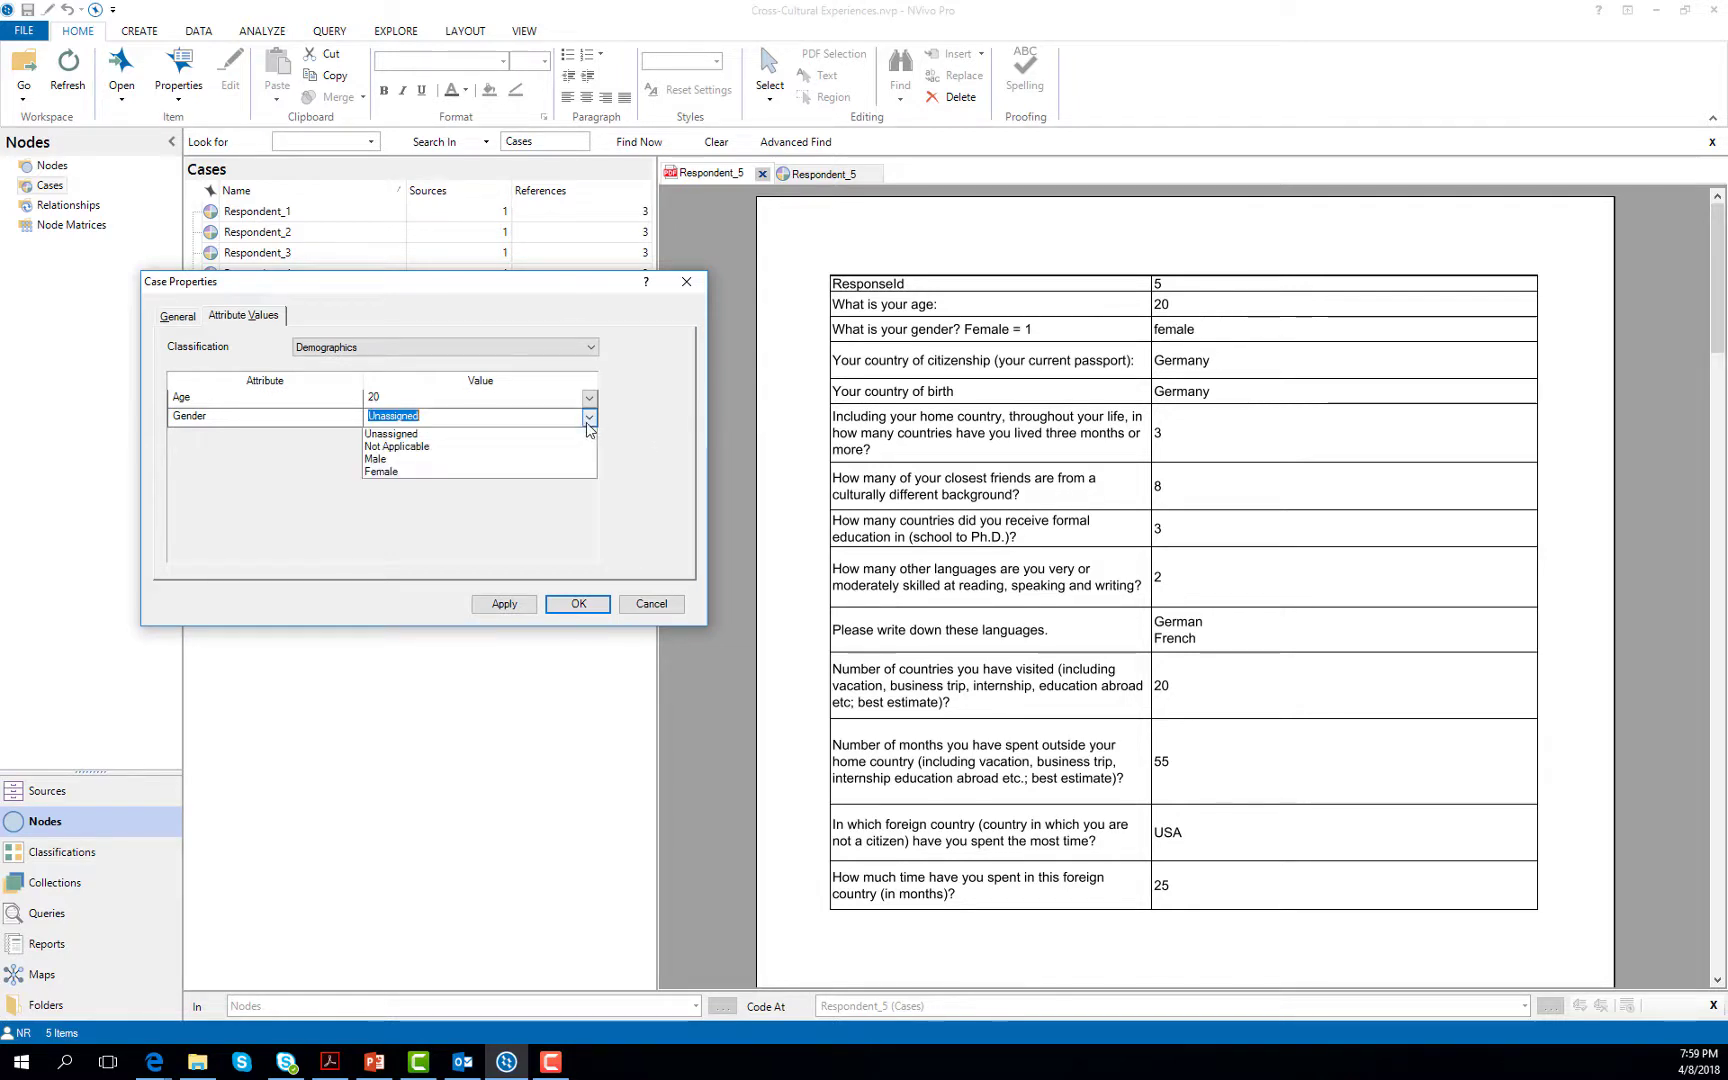
left_click(530, 472)
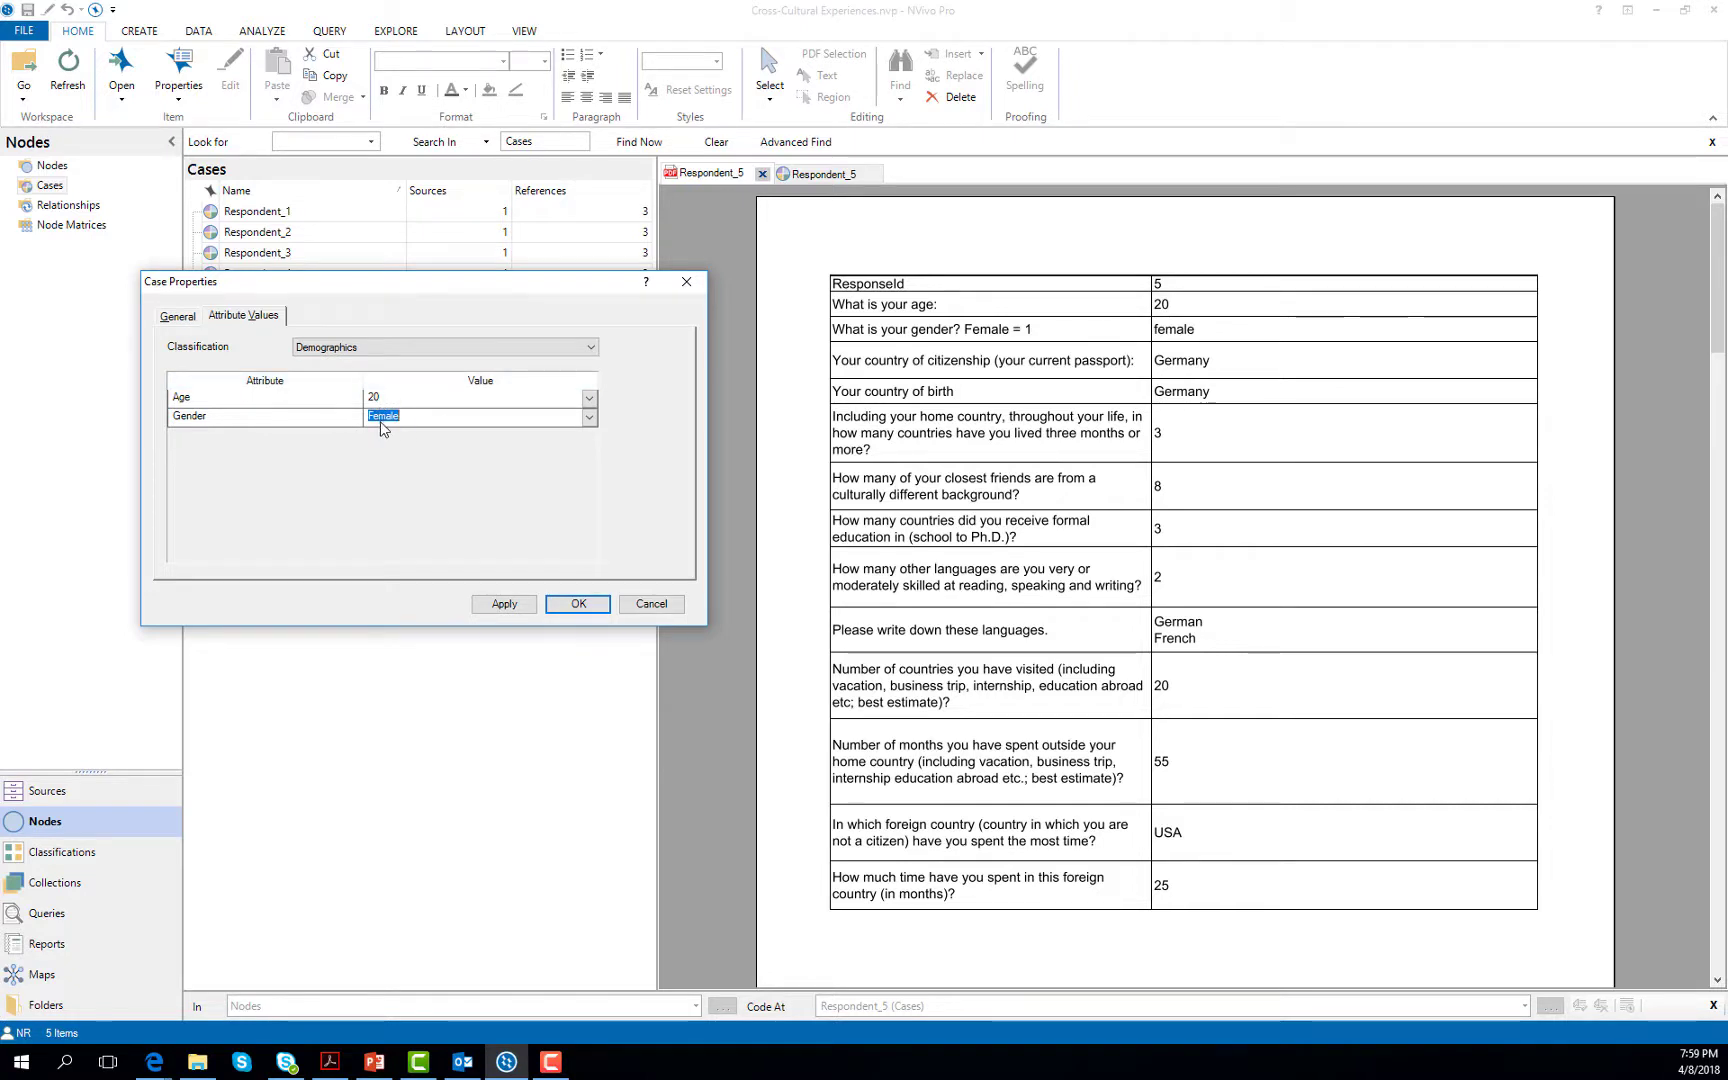
left_click(578, 604)
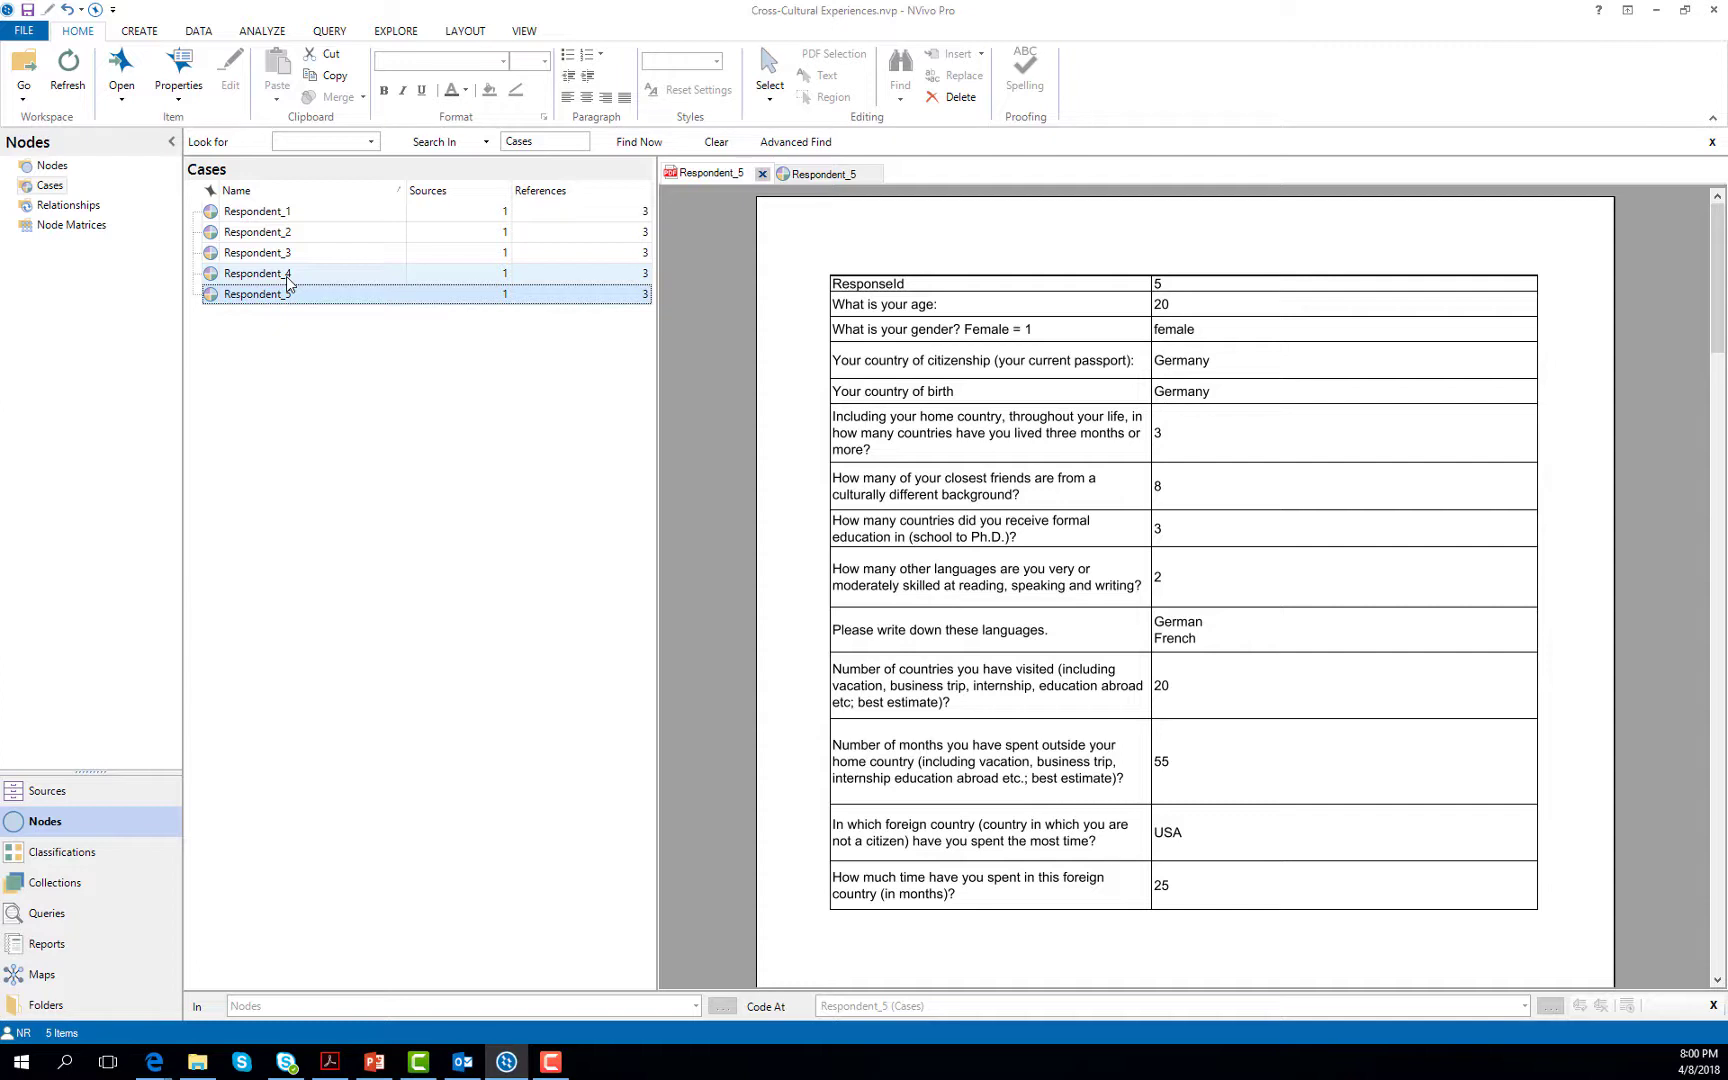
Step: Open the internal PDF sources Respondent_1 through Respondent_4 and bring the Respondent_1 questionnaire into view
left_click(116, 795)
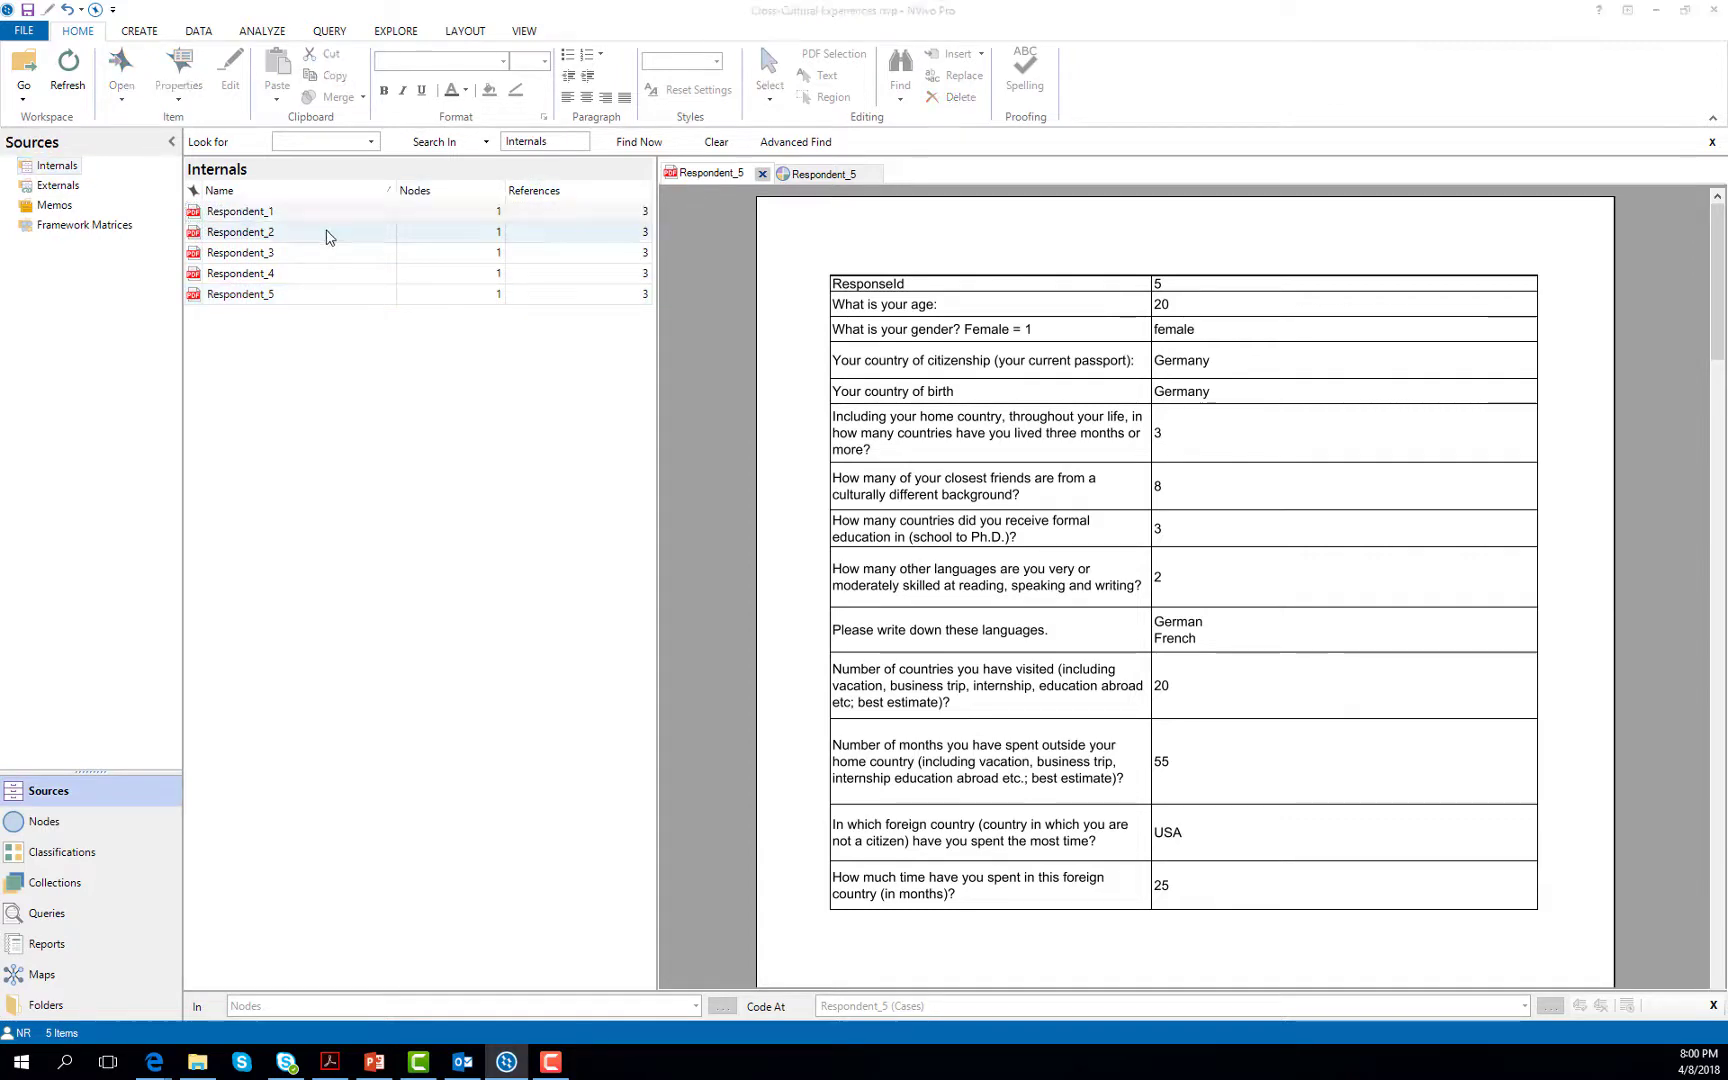
double_click(328, 234)
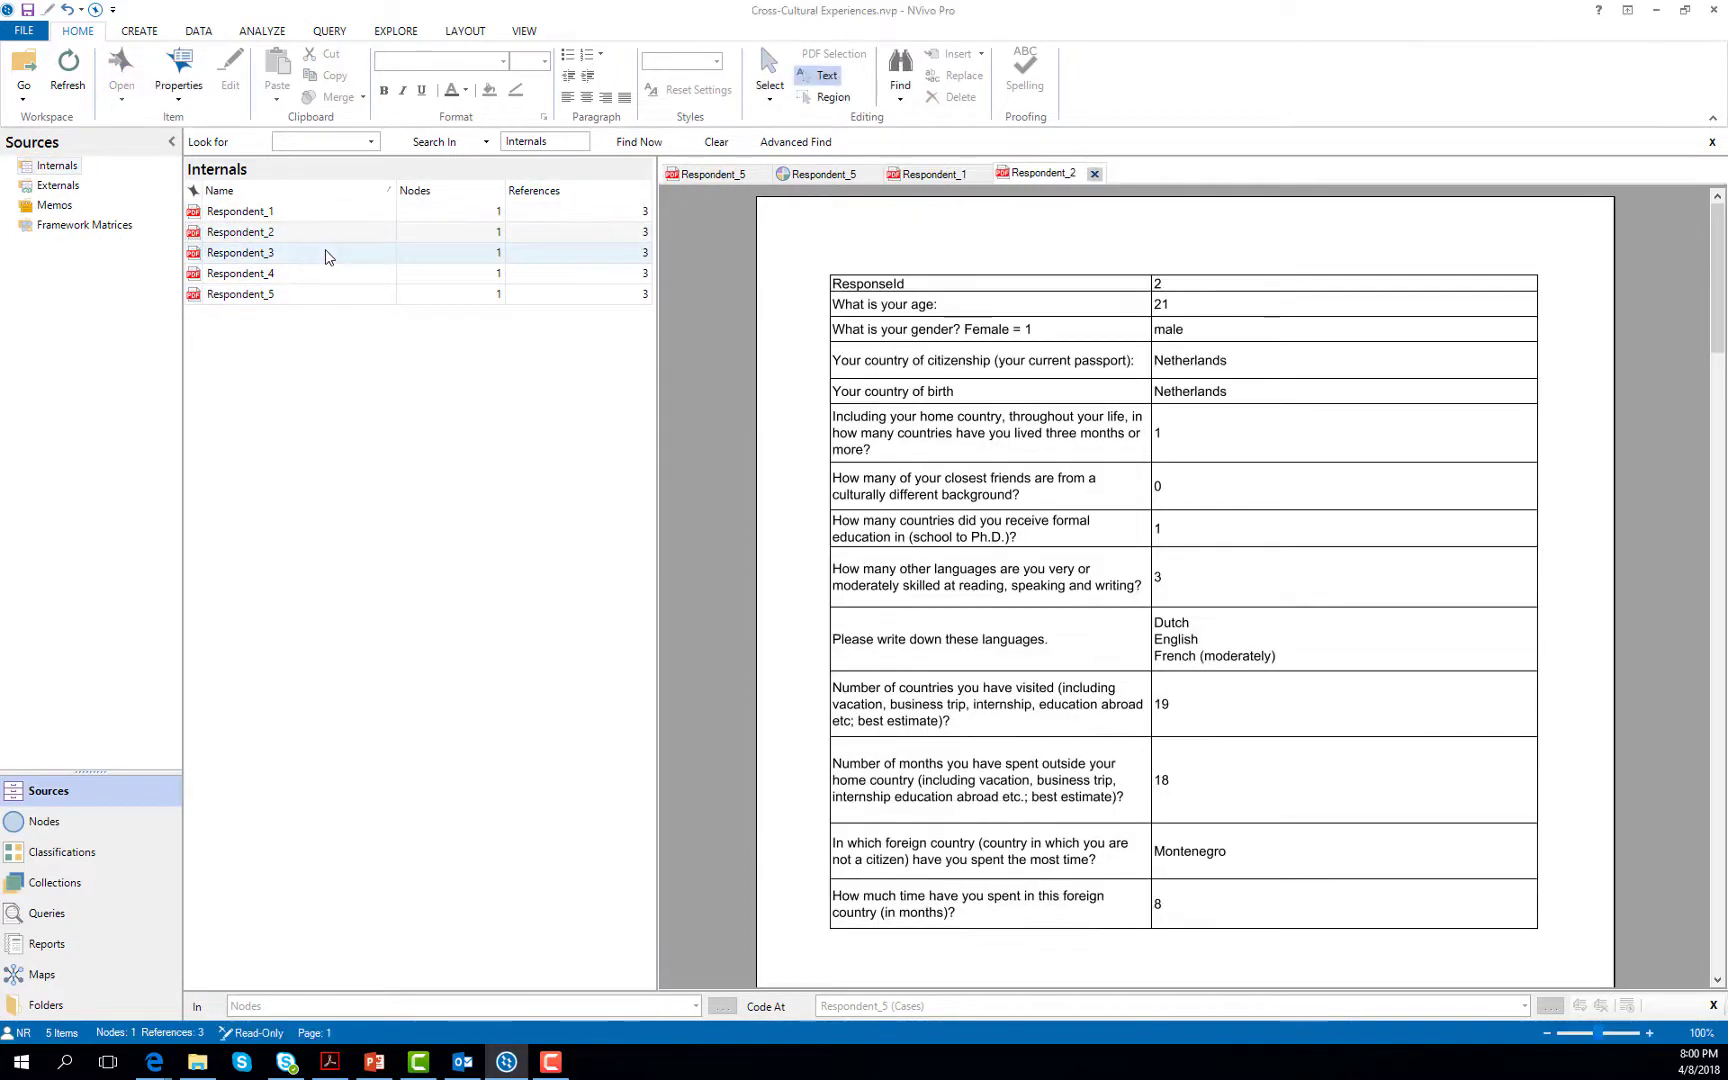
double_click(325, 275)
double_click(324, 276)
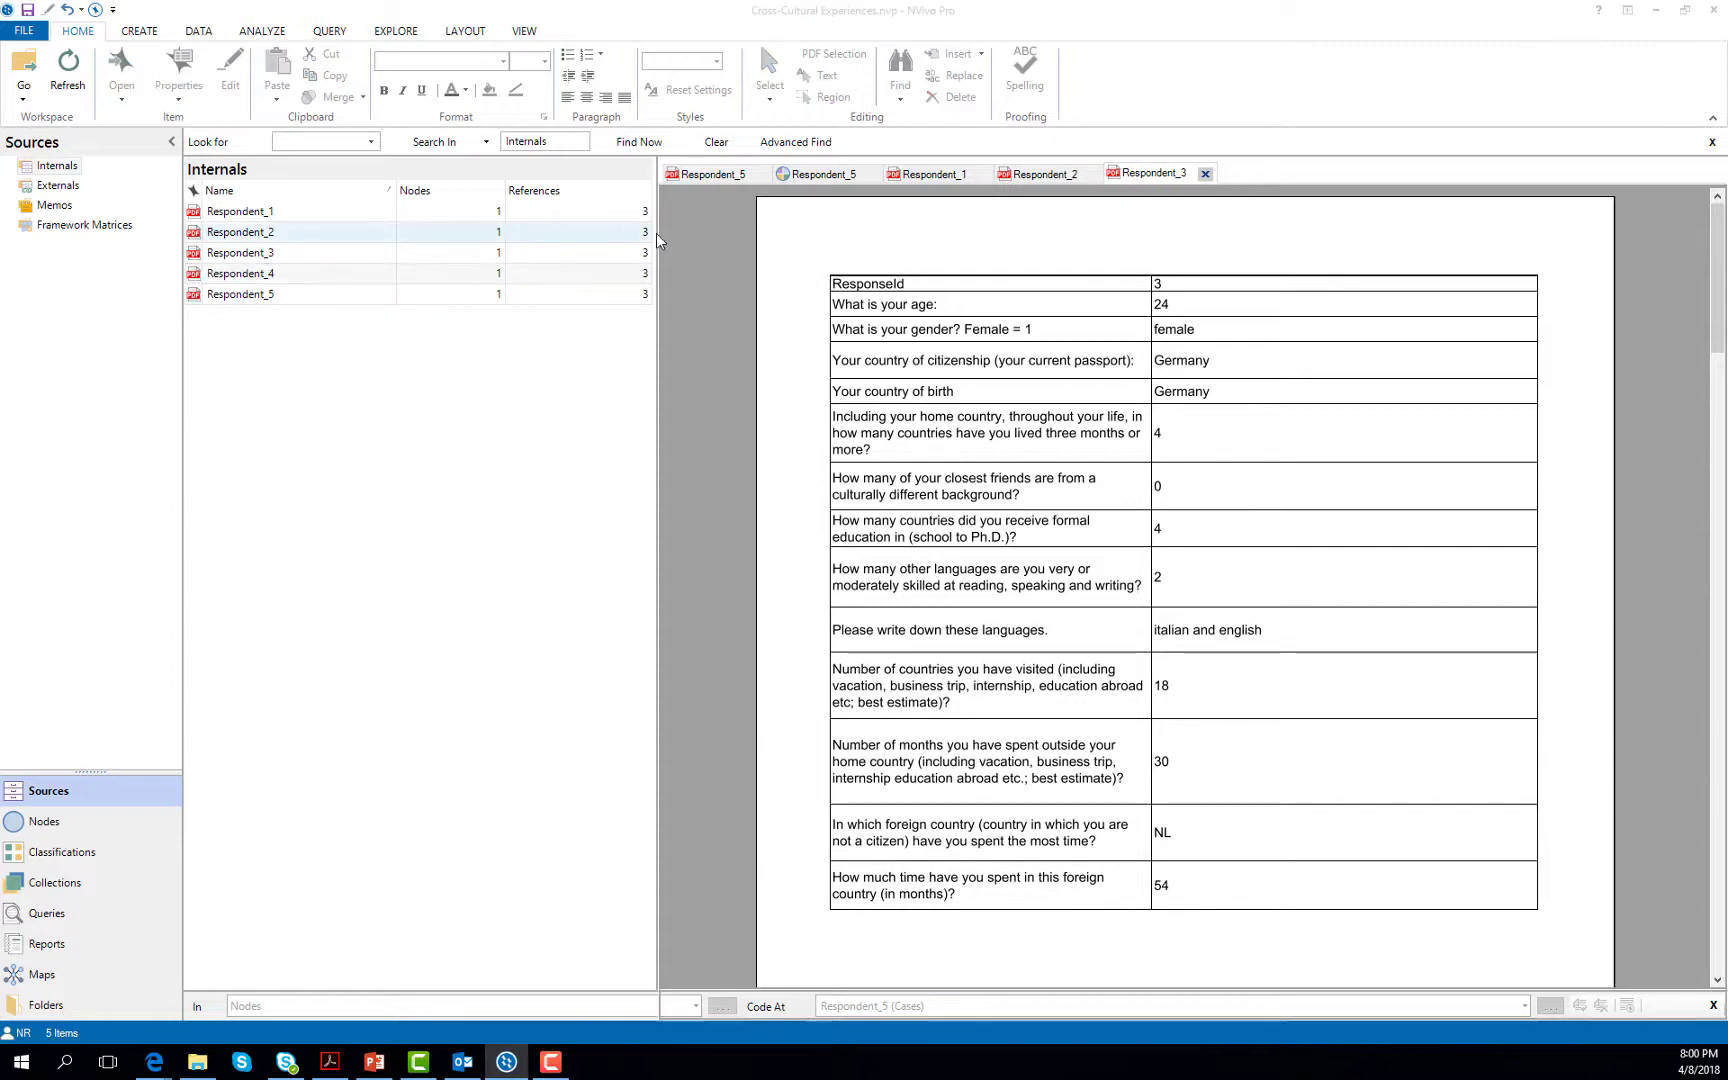
left_click(908, 178)
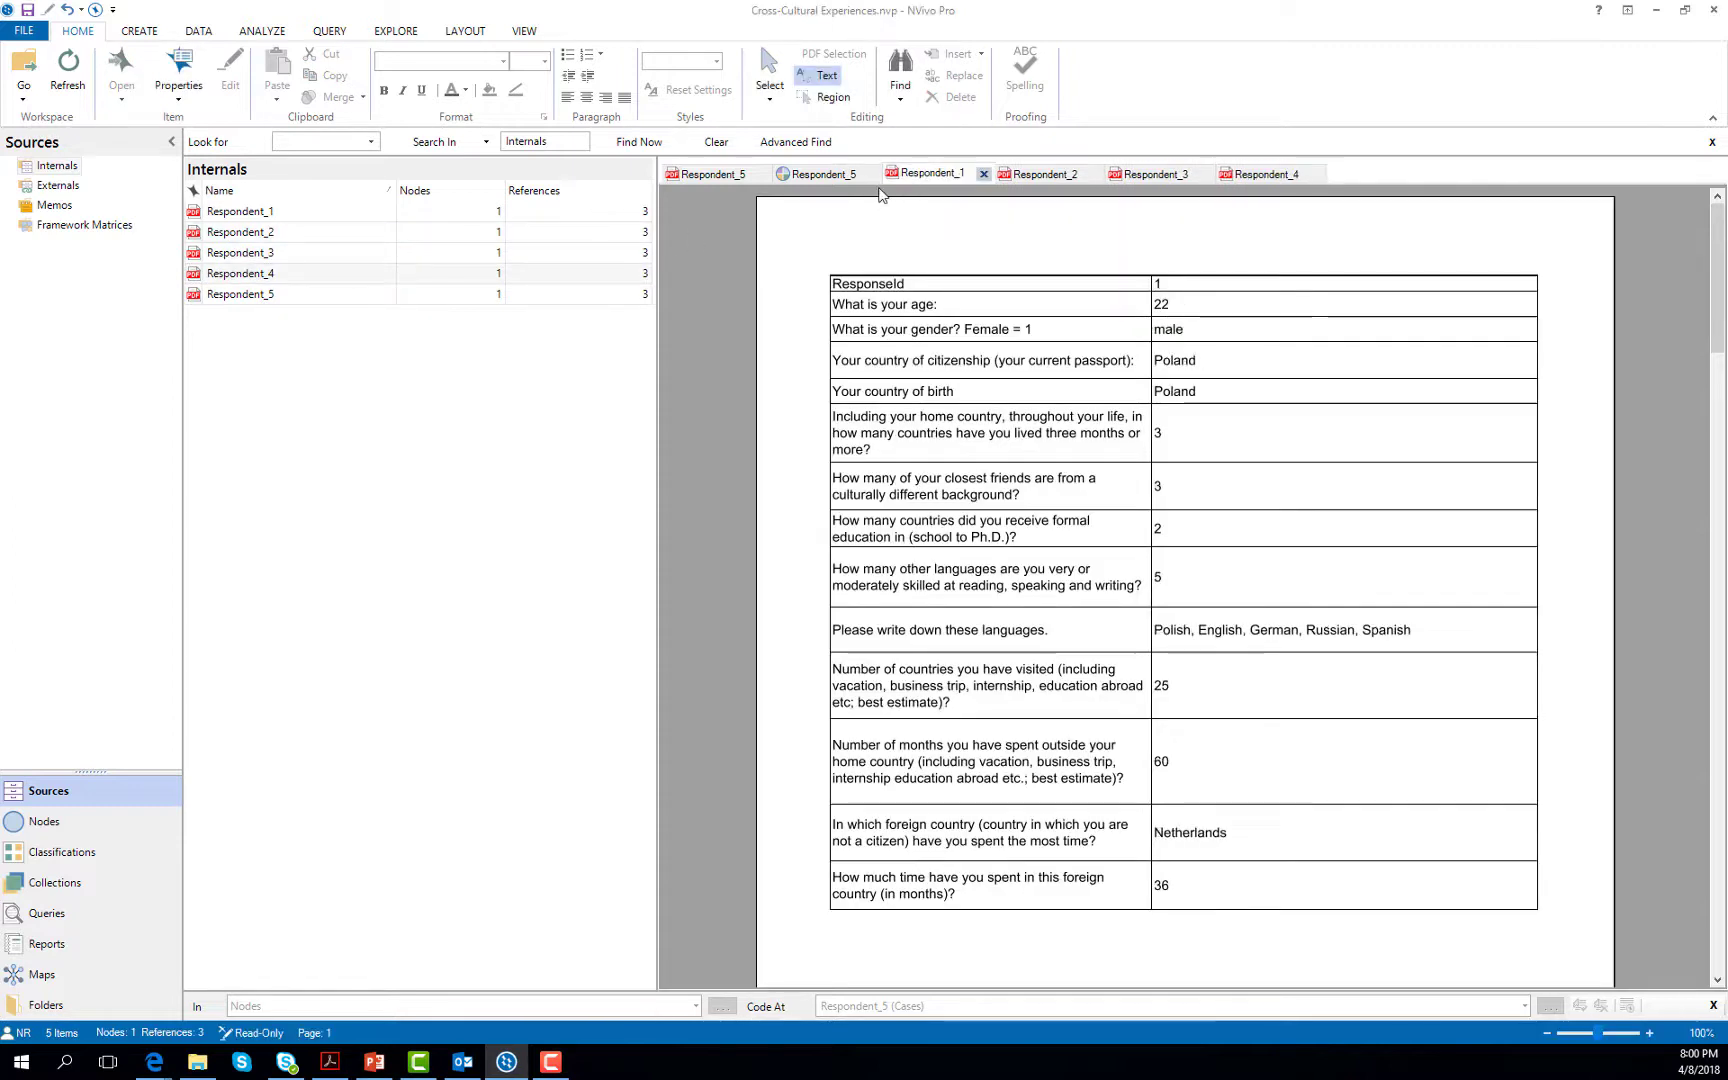
Step: Set the Respondent_1 case's Demographics attributes to Age 22 and Gender Male
left_click(72, 822)
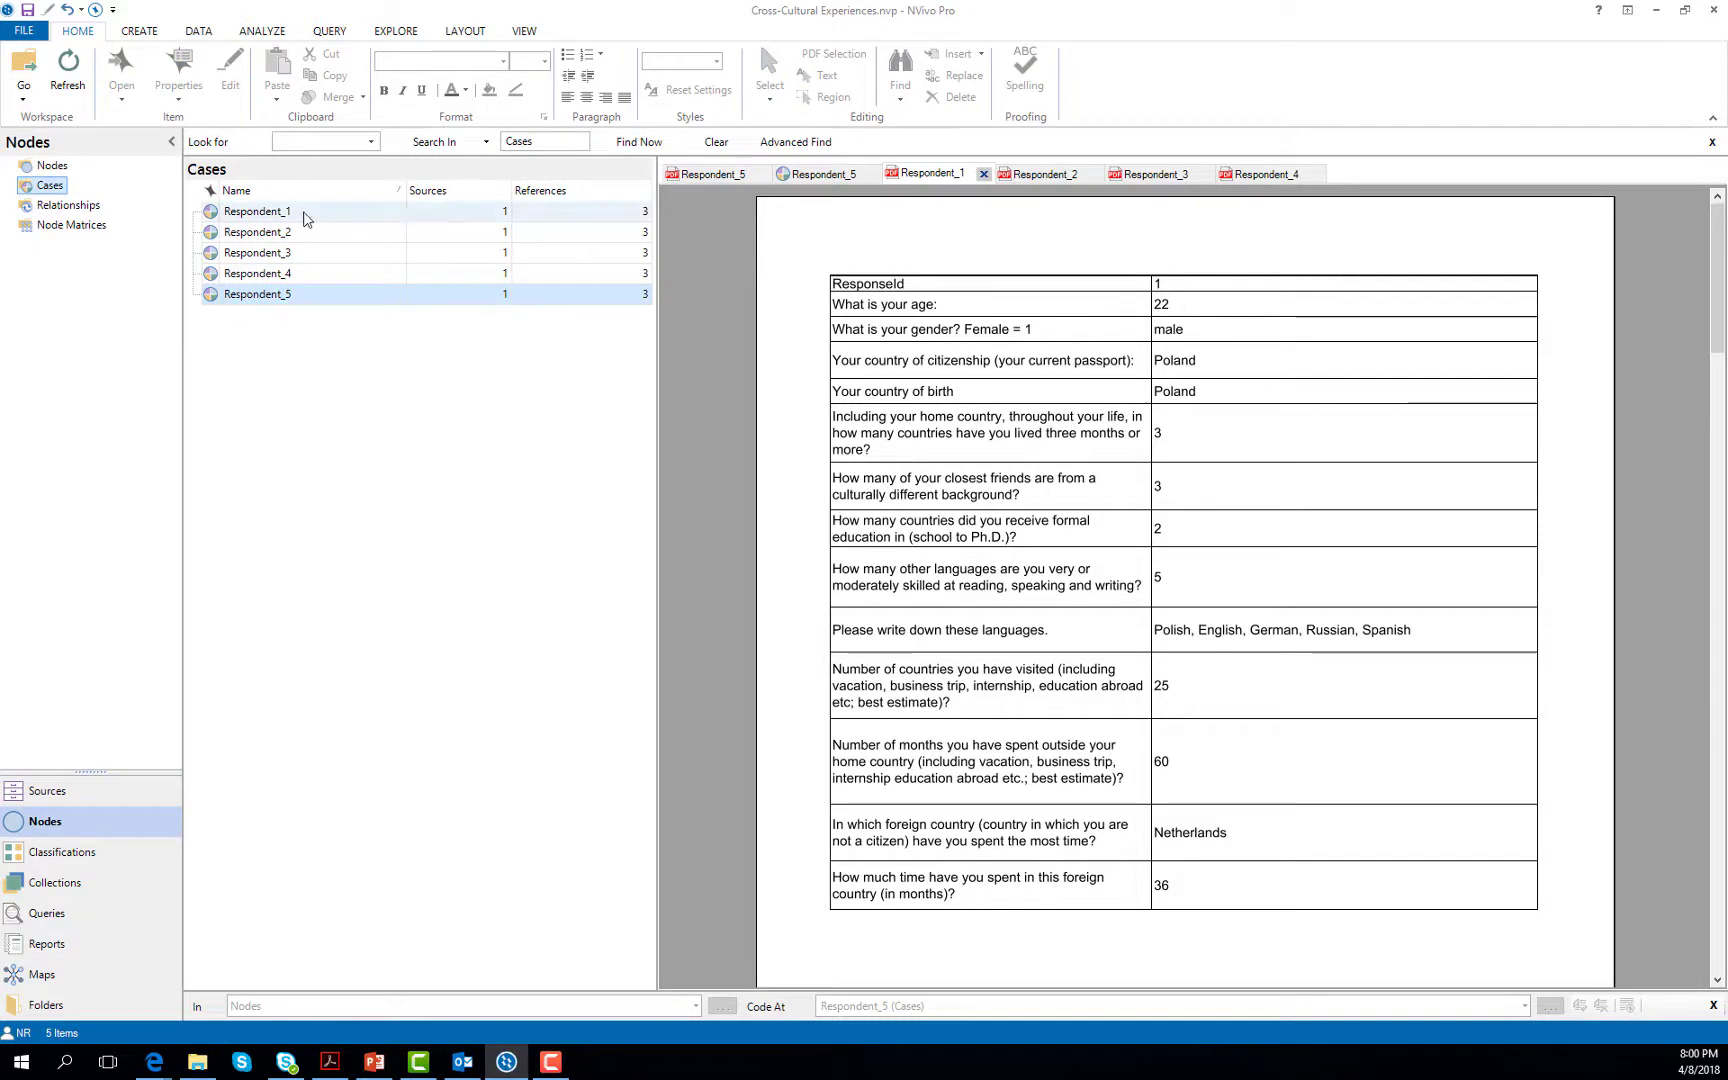
right_click(263, 210)
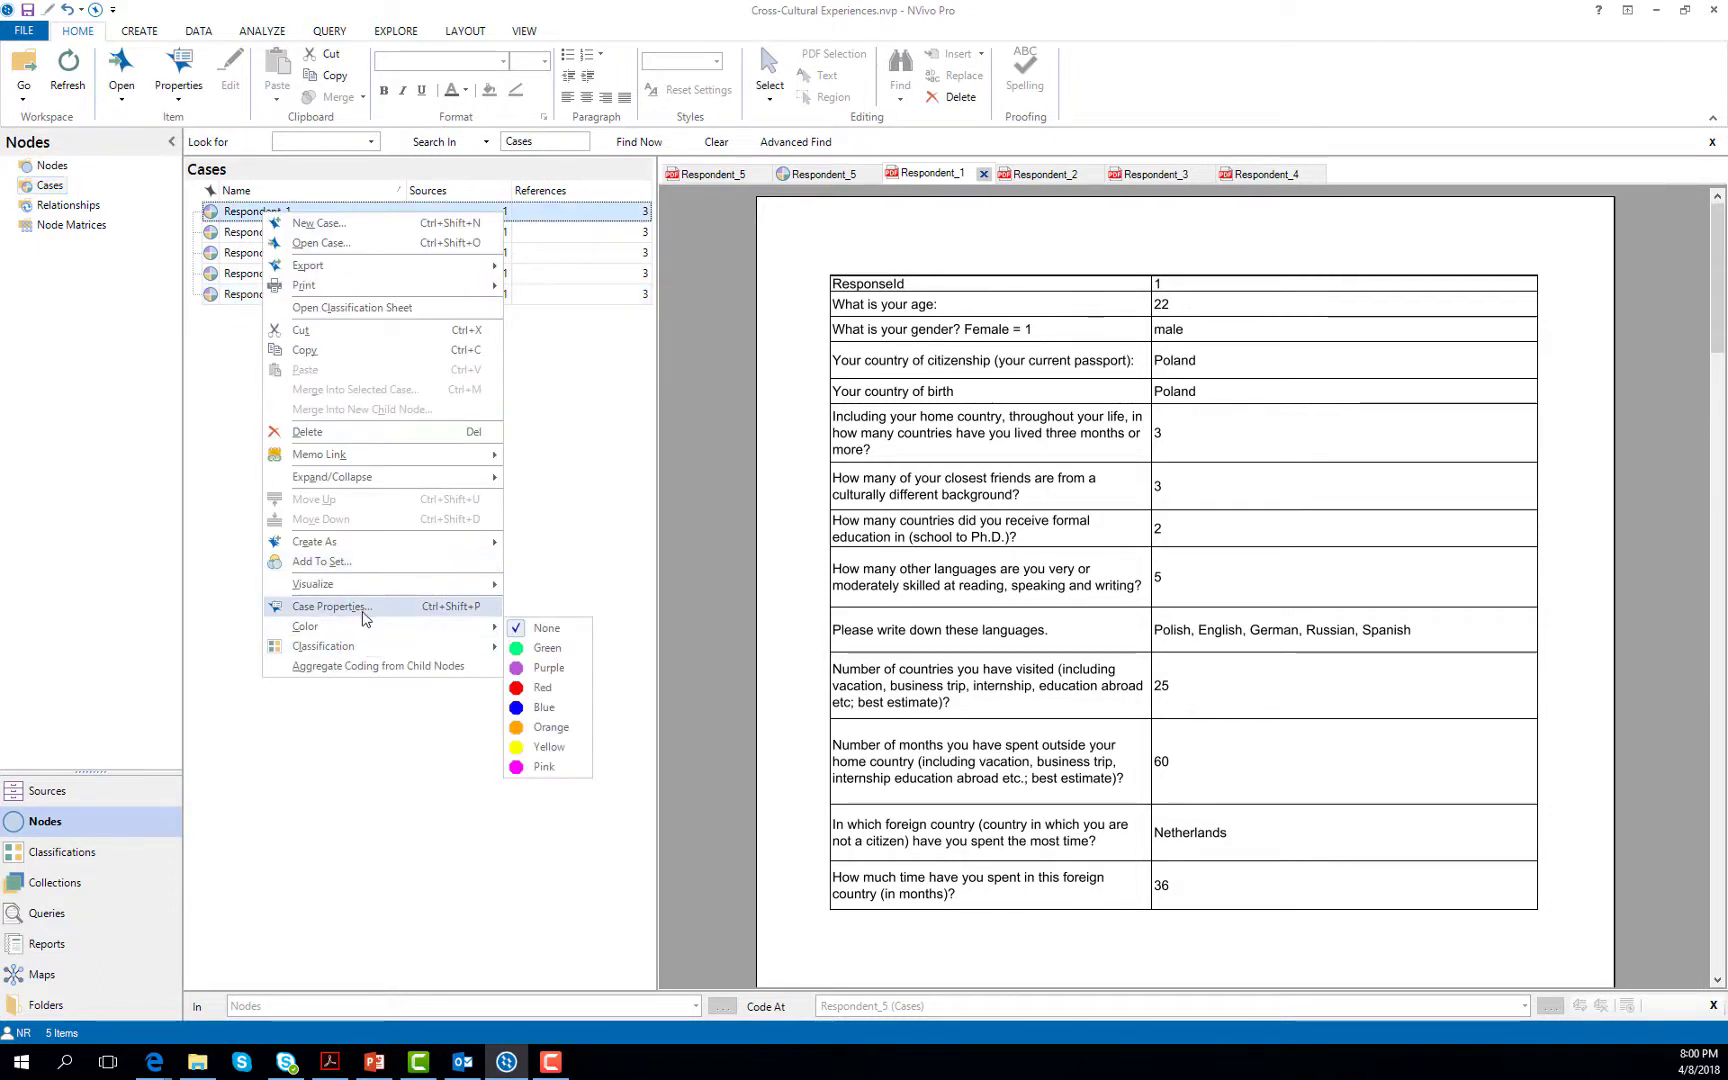
left_click(360, 607)
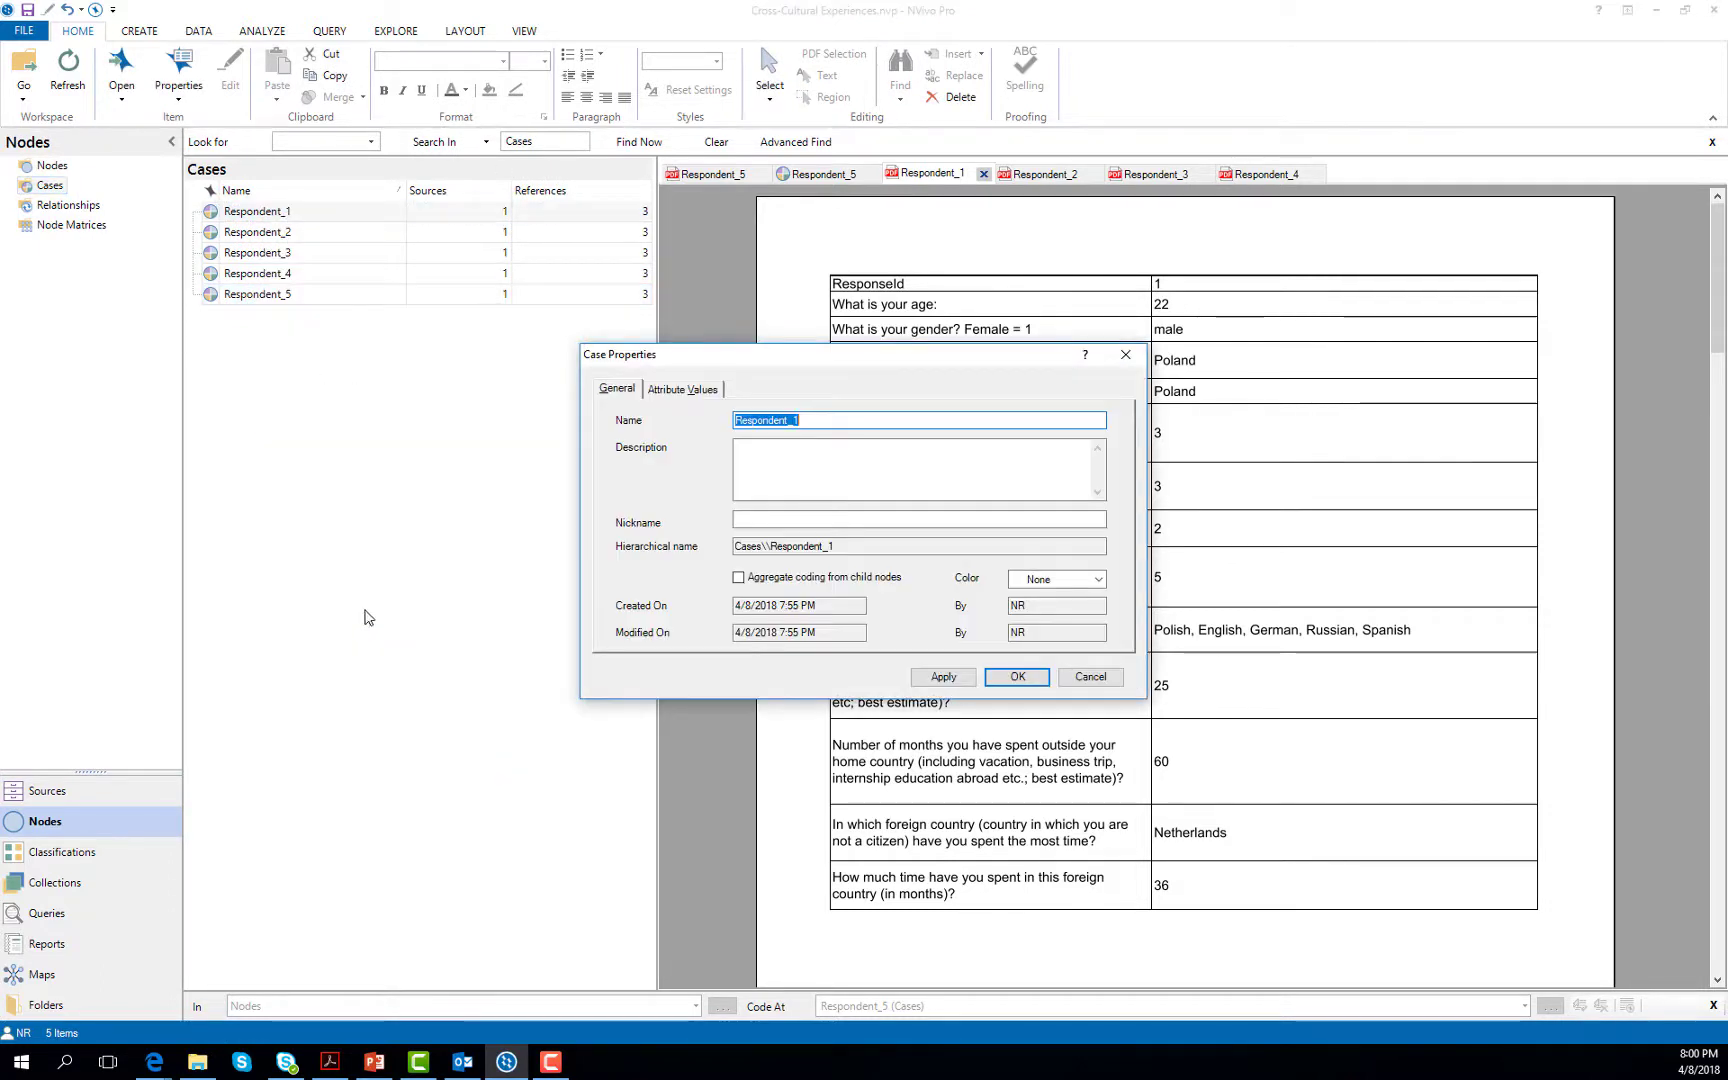
left_click(682, 389)
left_click(1027, 472)
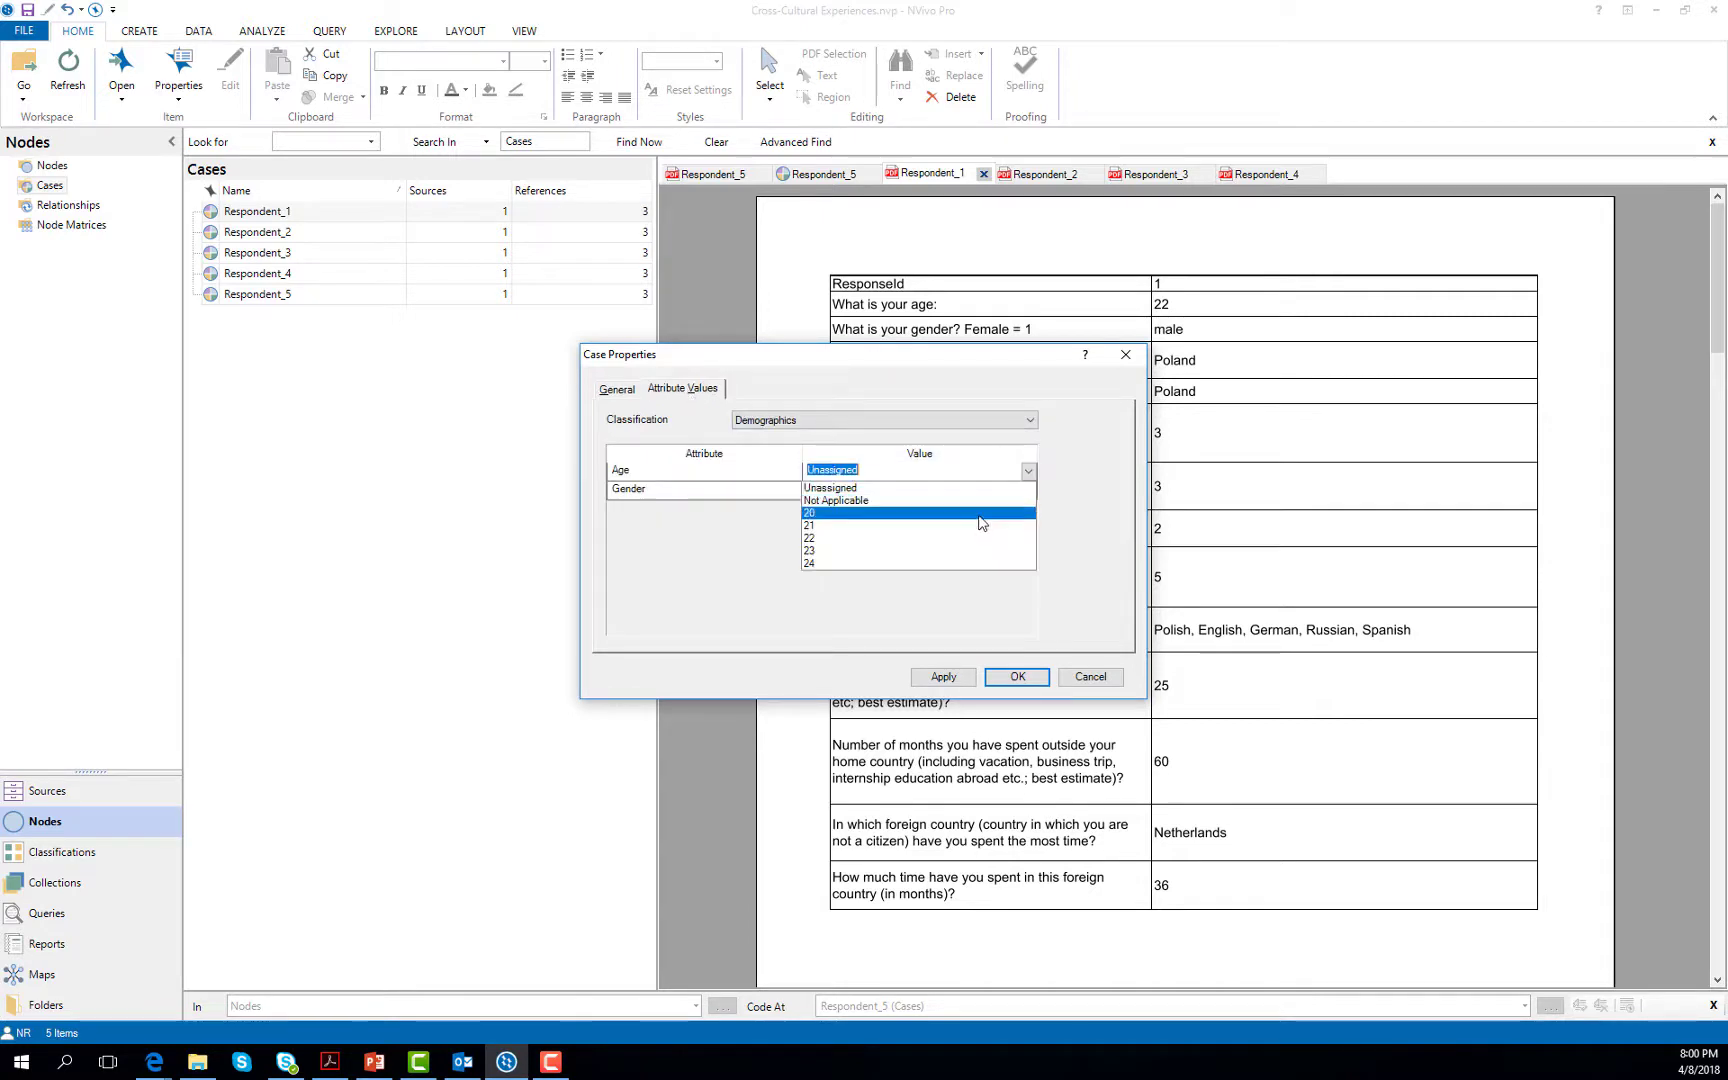
left_click(979, 545)
left_click(1026, 492)
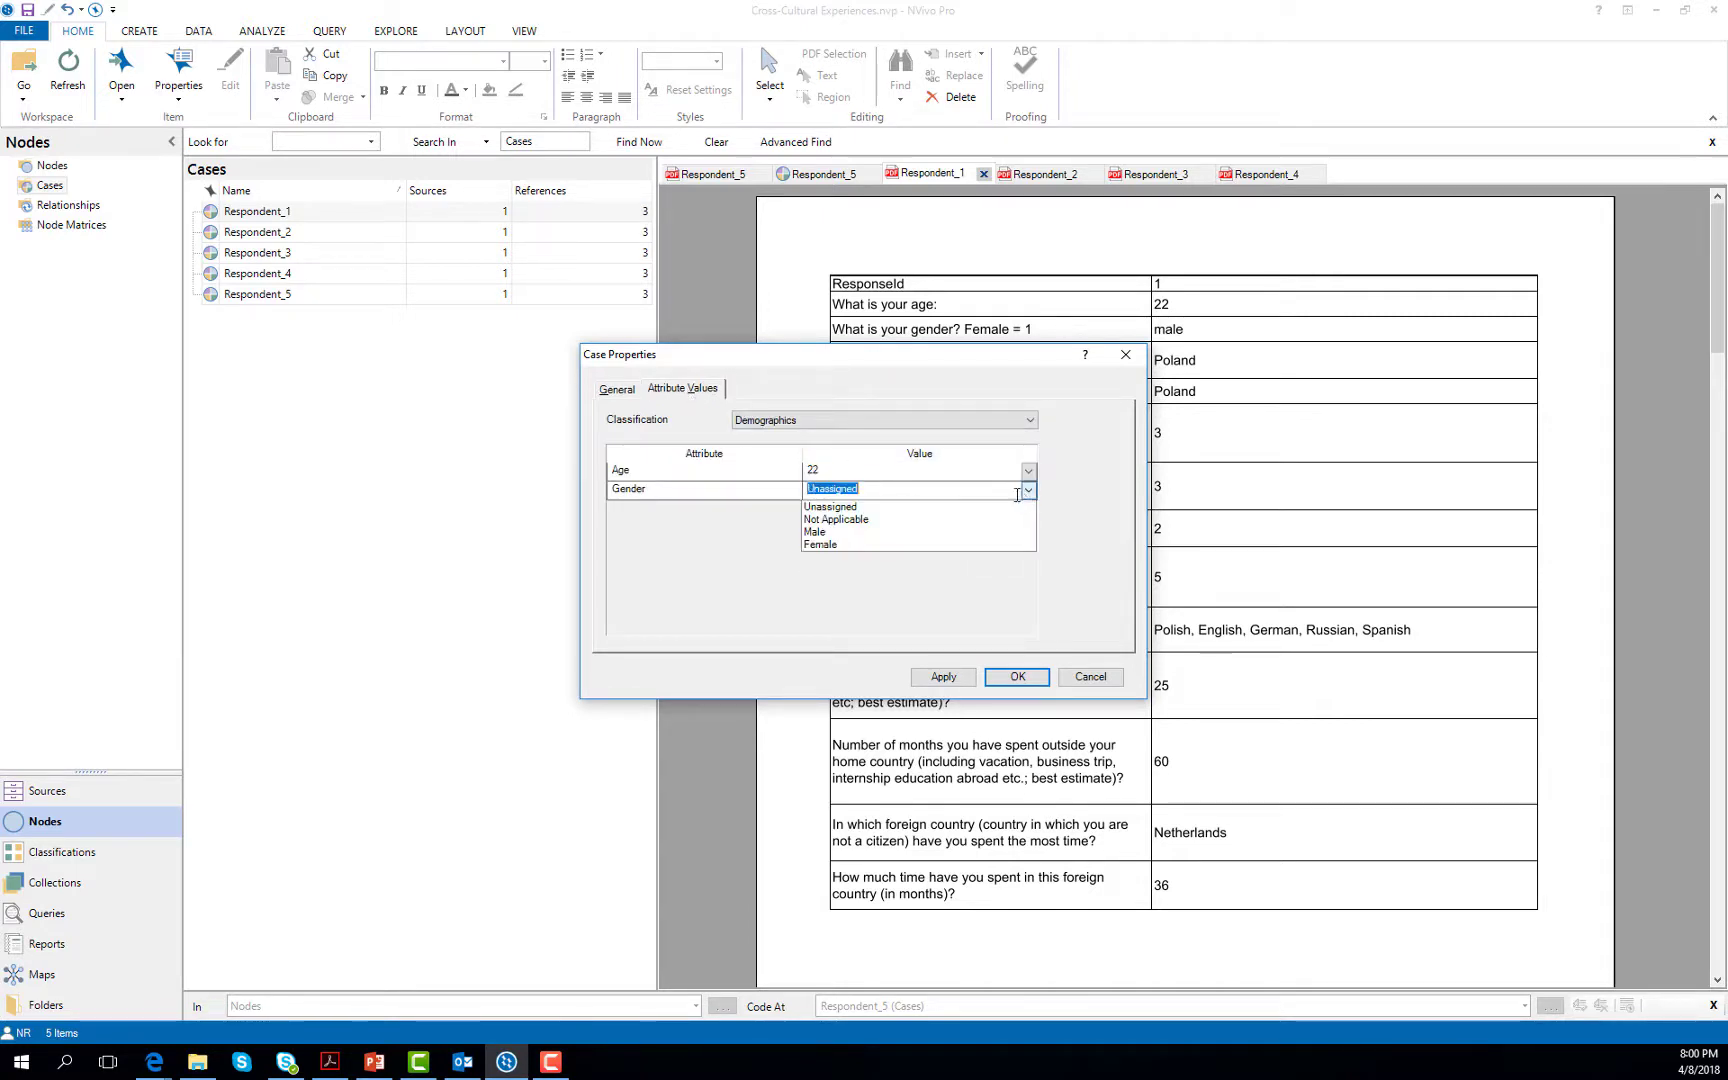
left_click(945, 537)
left_click(1047, 677)
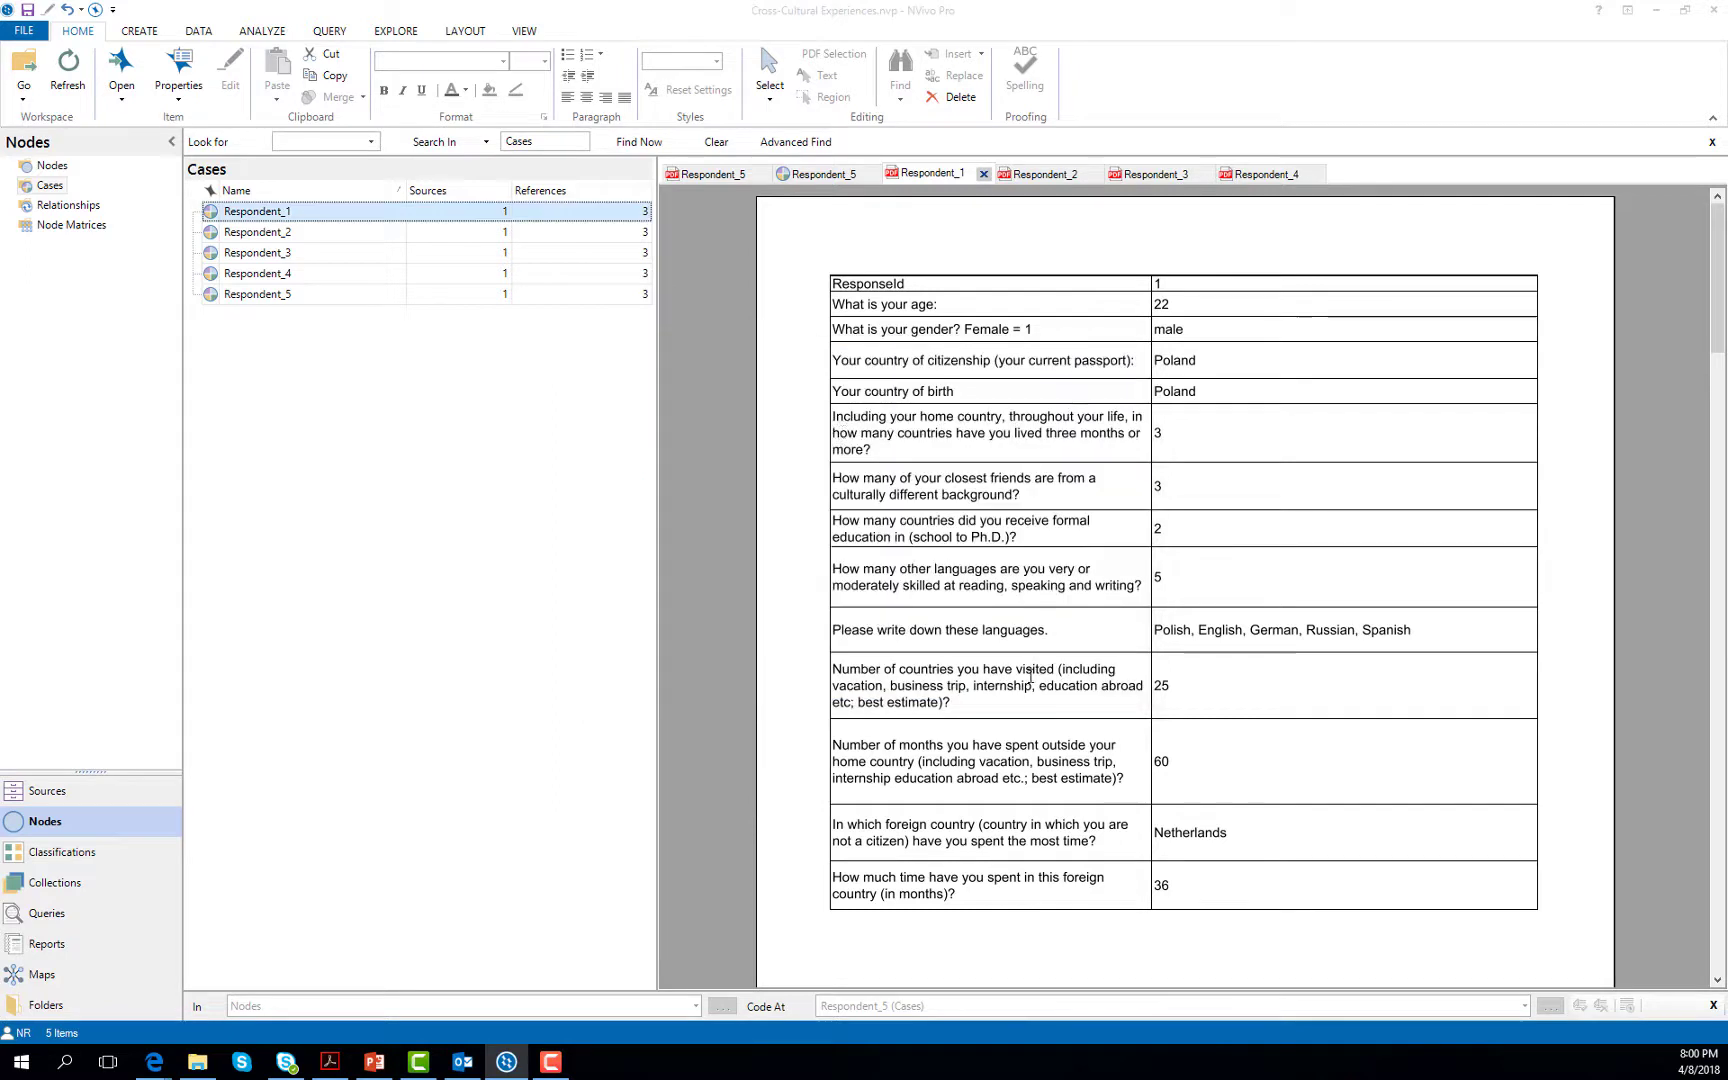
Step: Show the Respondent_2 questionnaire and set the Respondent_2 case's Demographics attributes to Age 21 and Gender Male
double_click(291, 234)
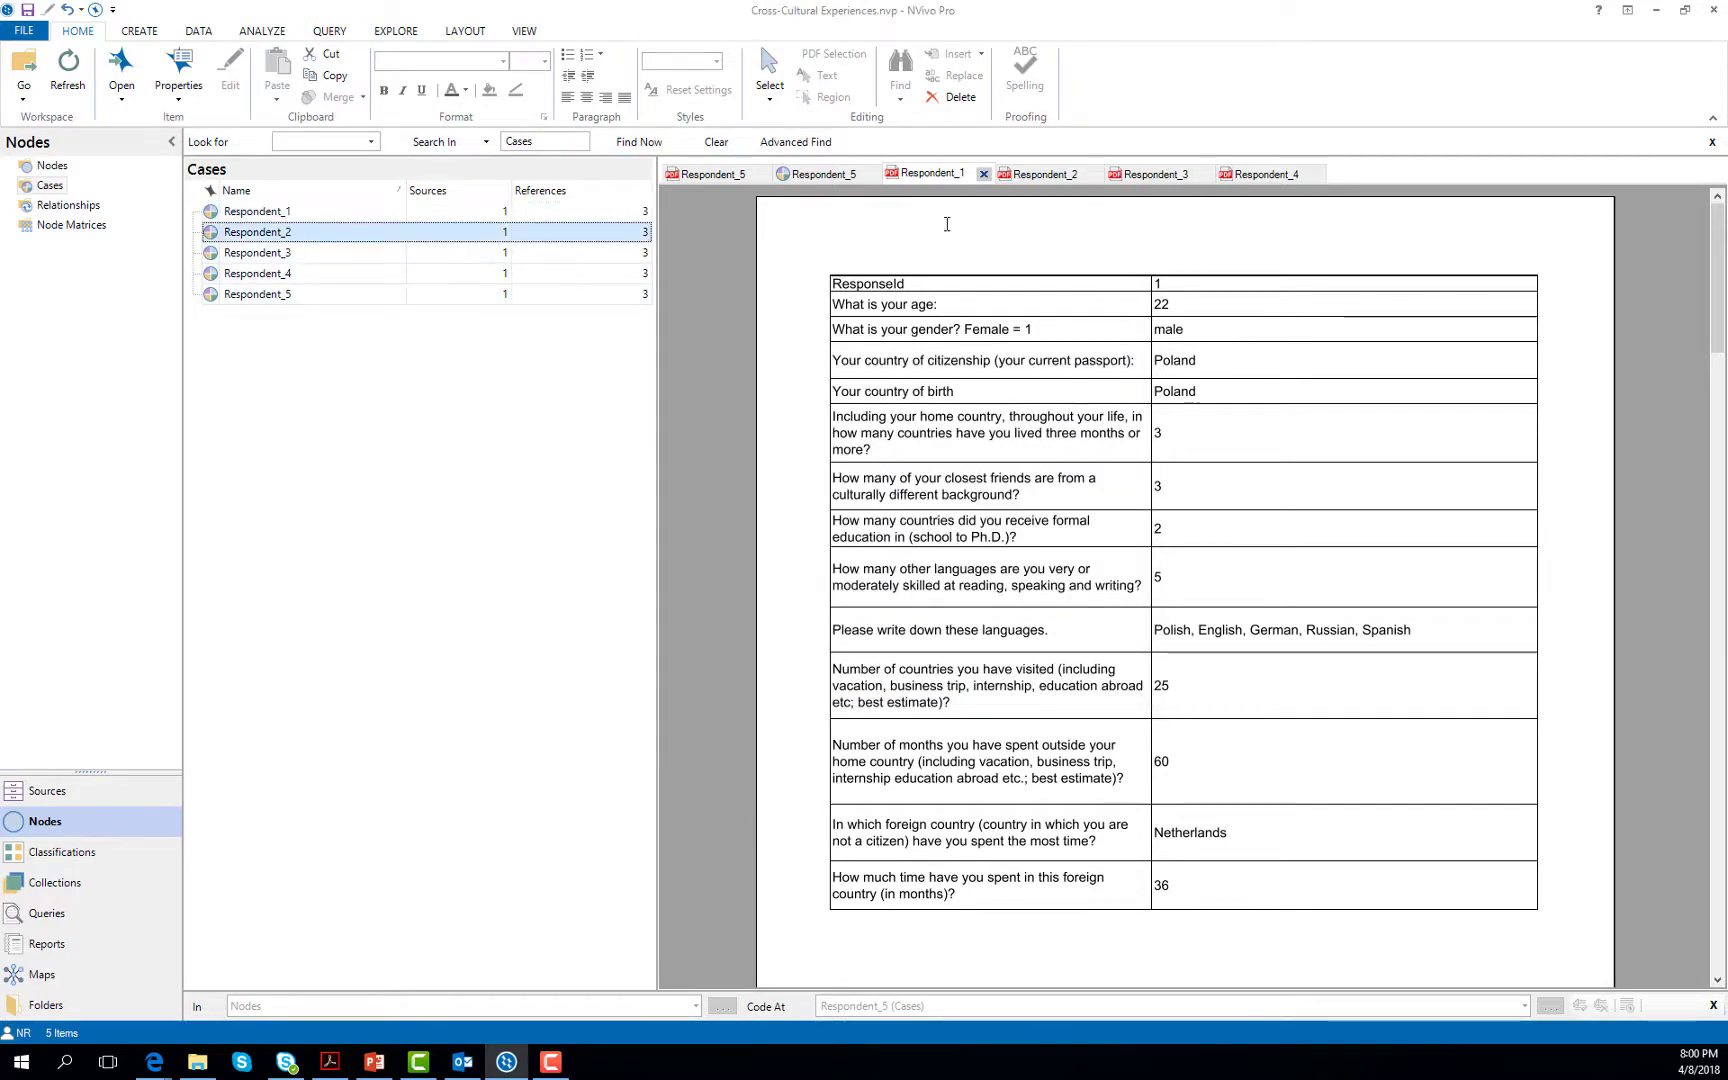
right_click(282, 236)
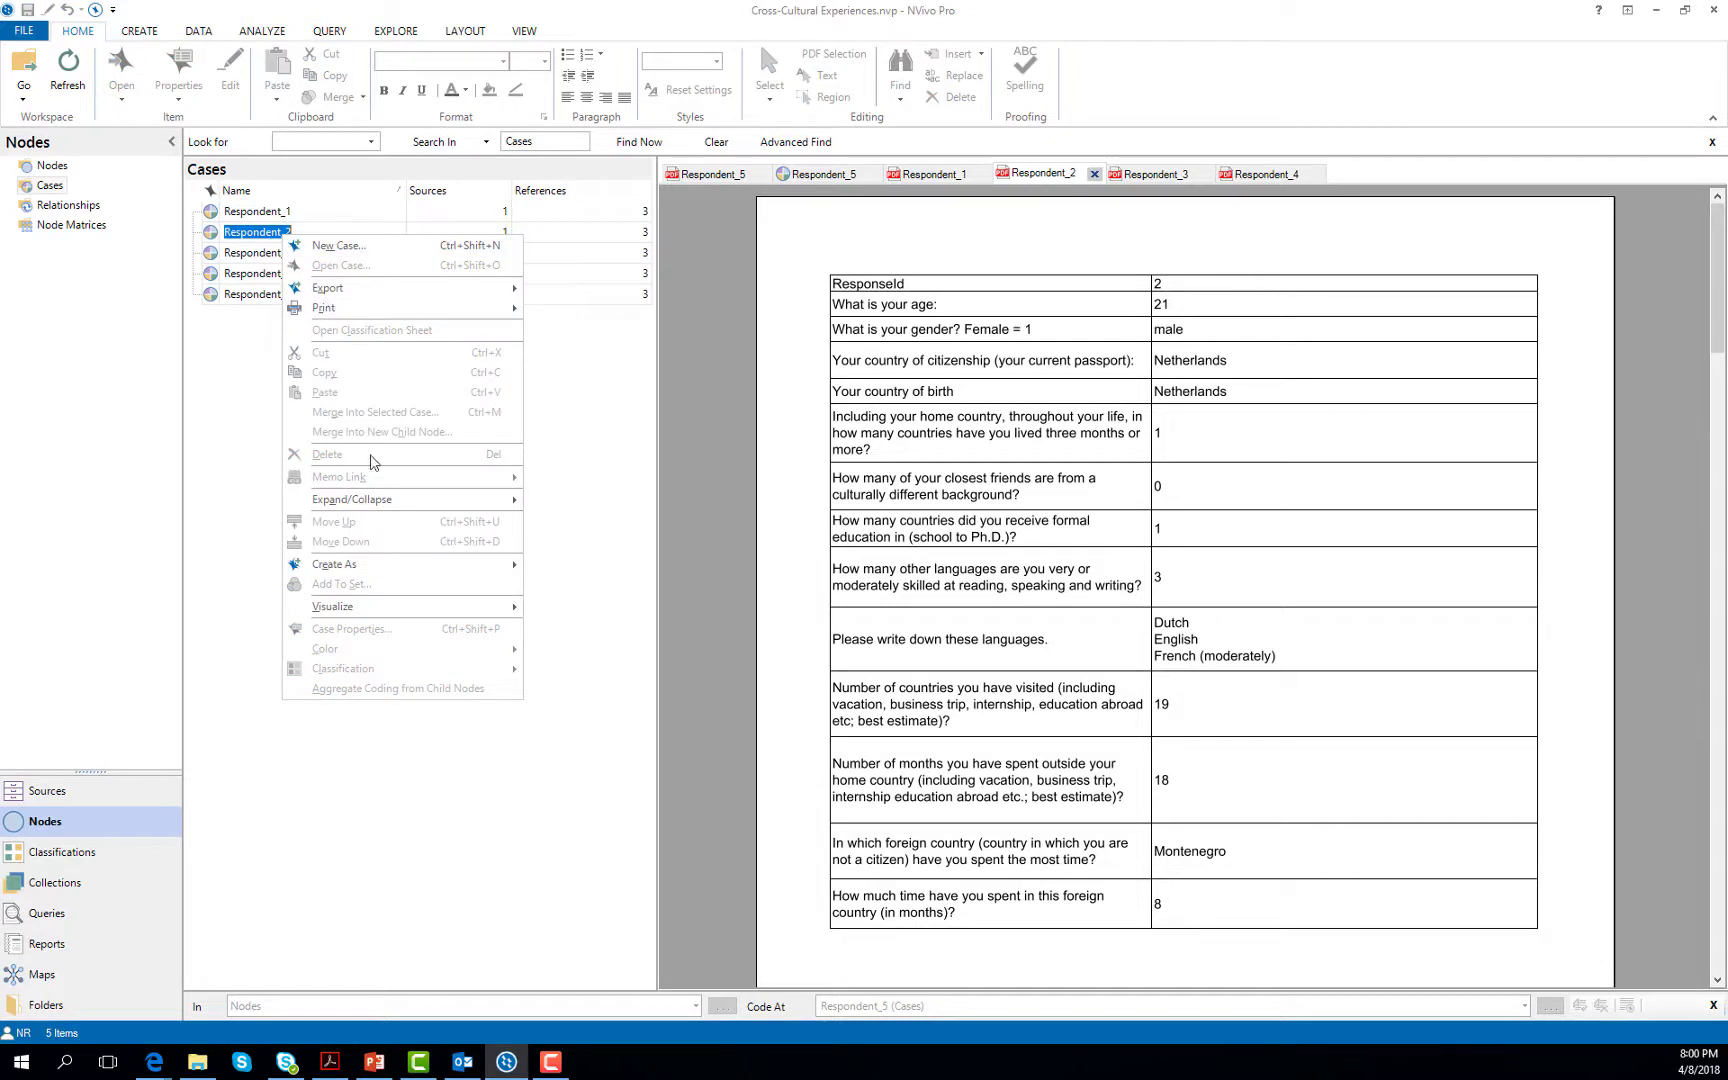
left_click(236, 353)
left_click(212, 234)
right_click(212, 234)
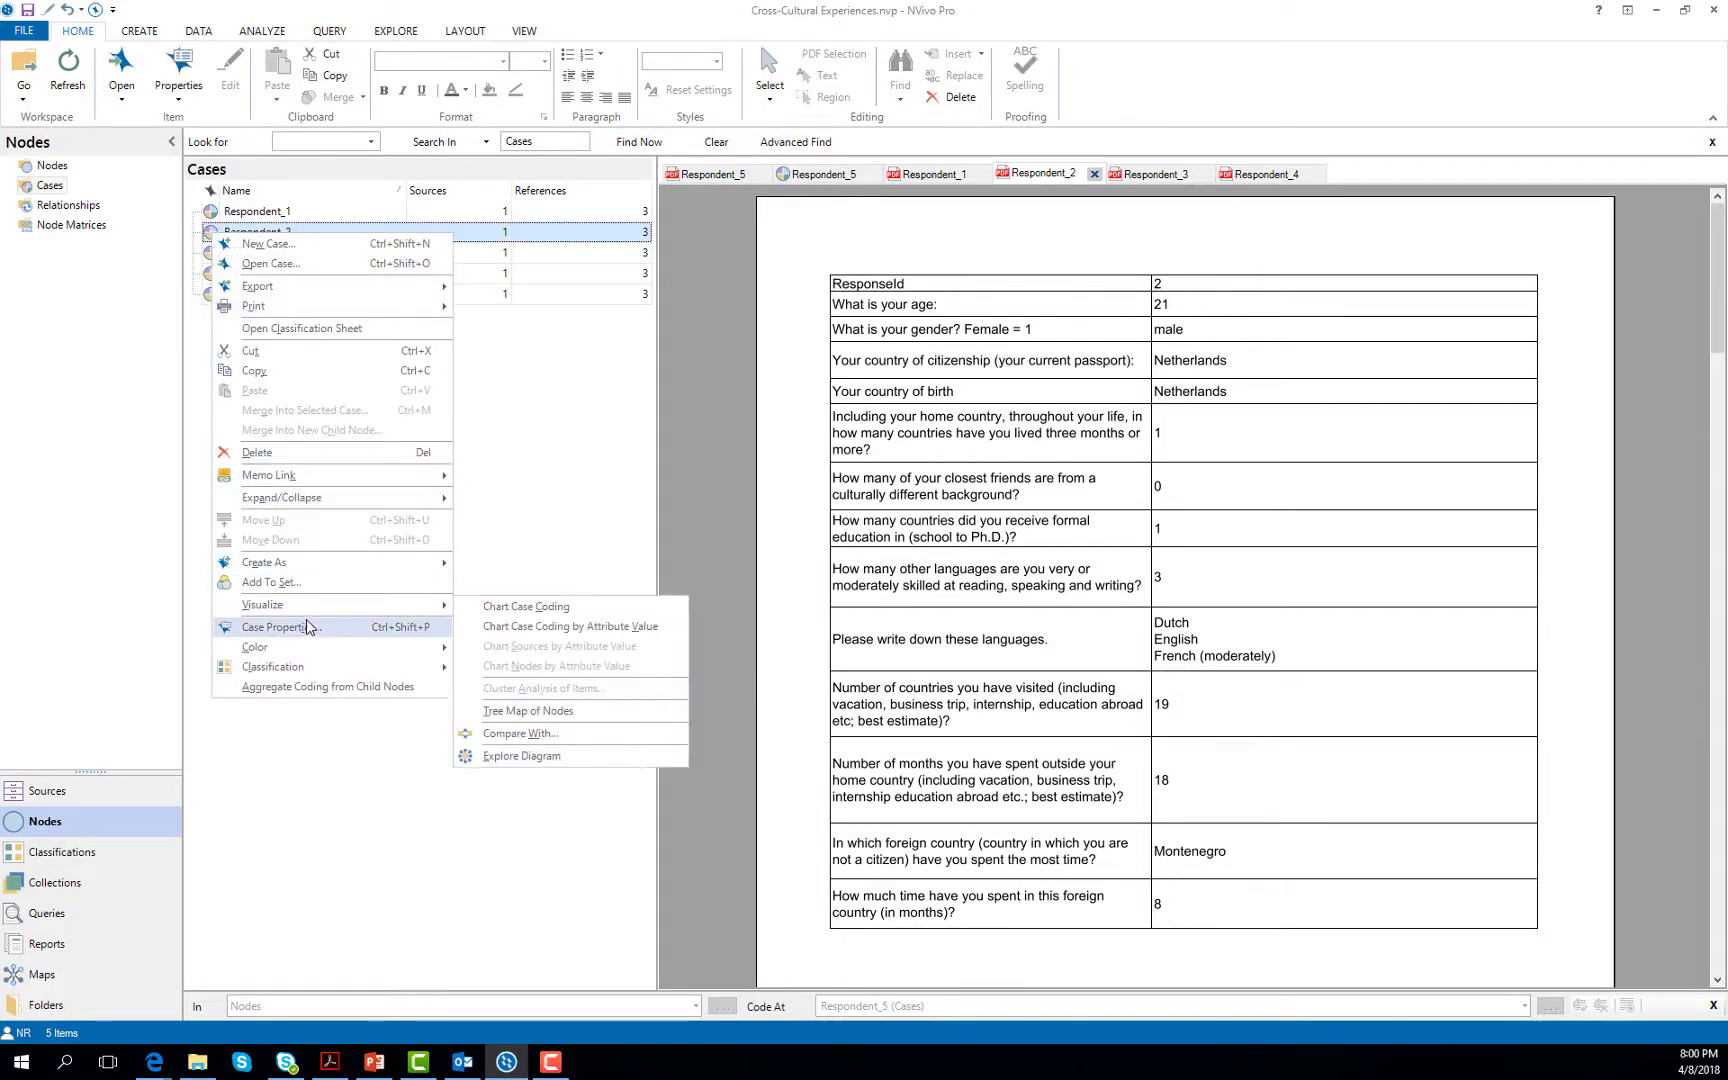
left_click(308, 627)
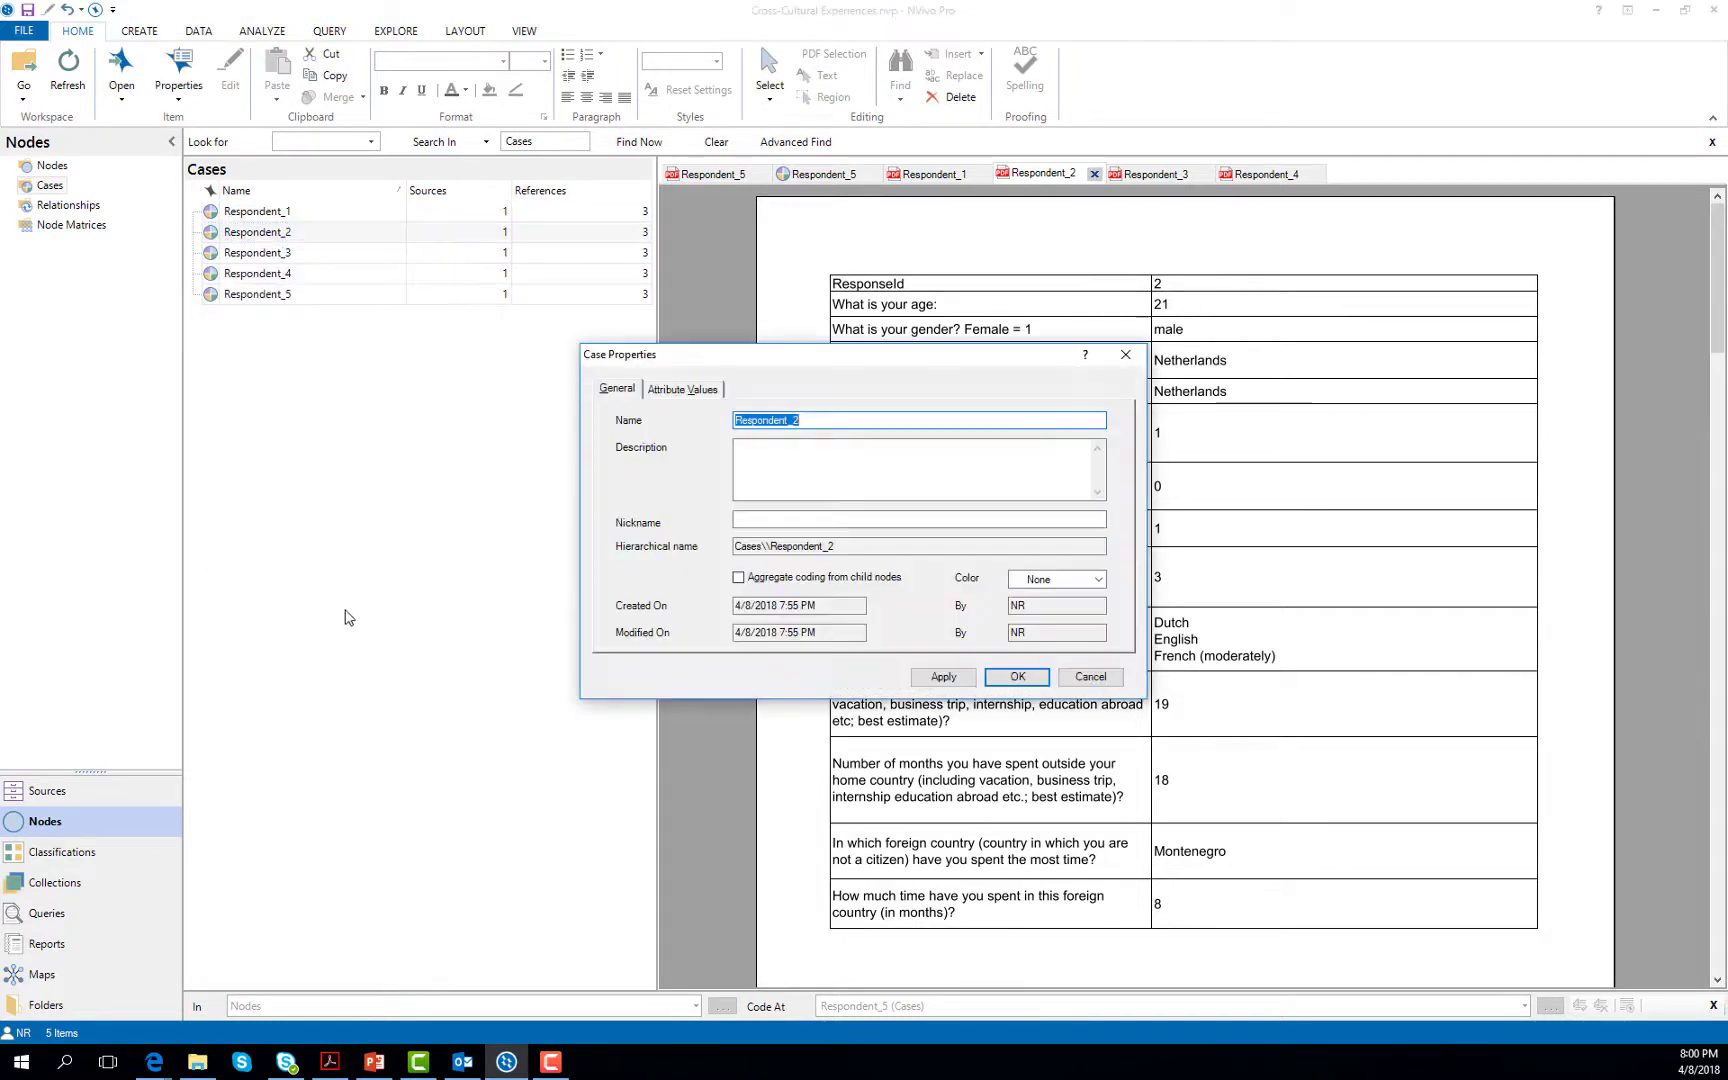
left_click(683, 389)
left_click(1028, 470)
left_click(997, 526)
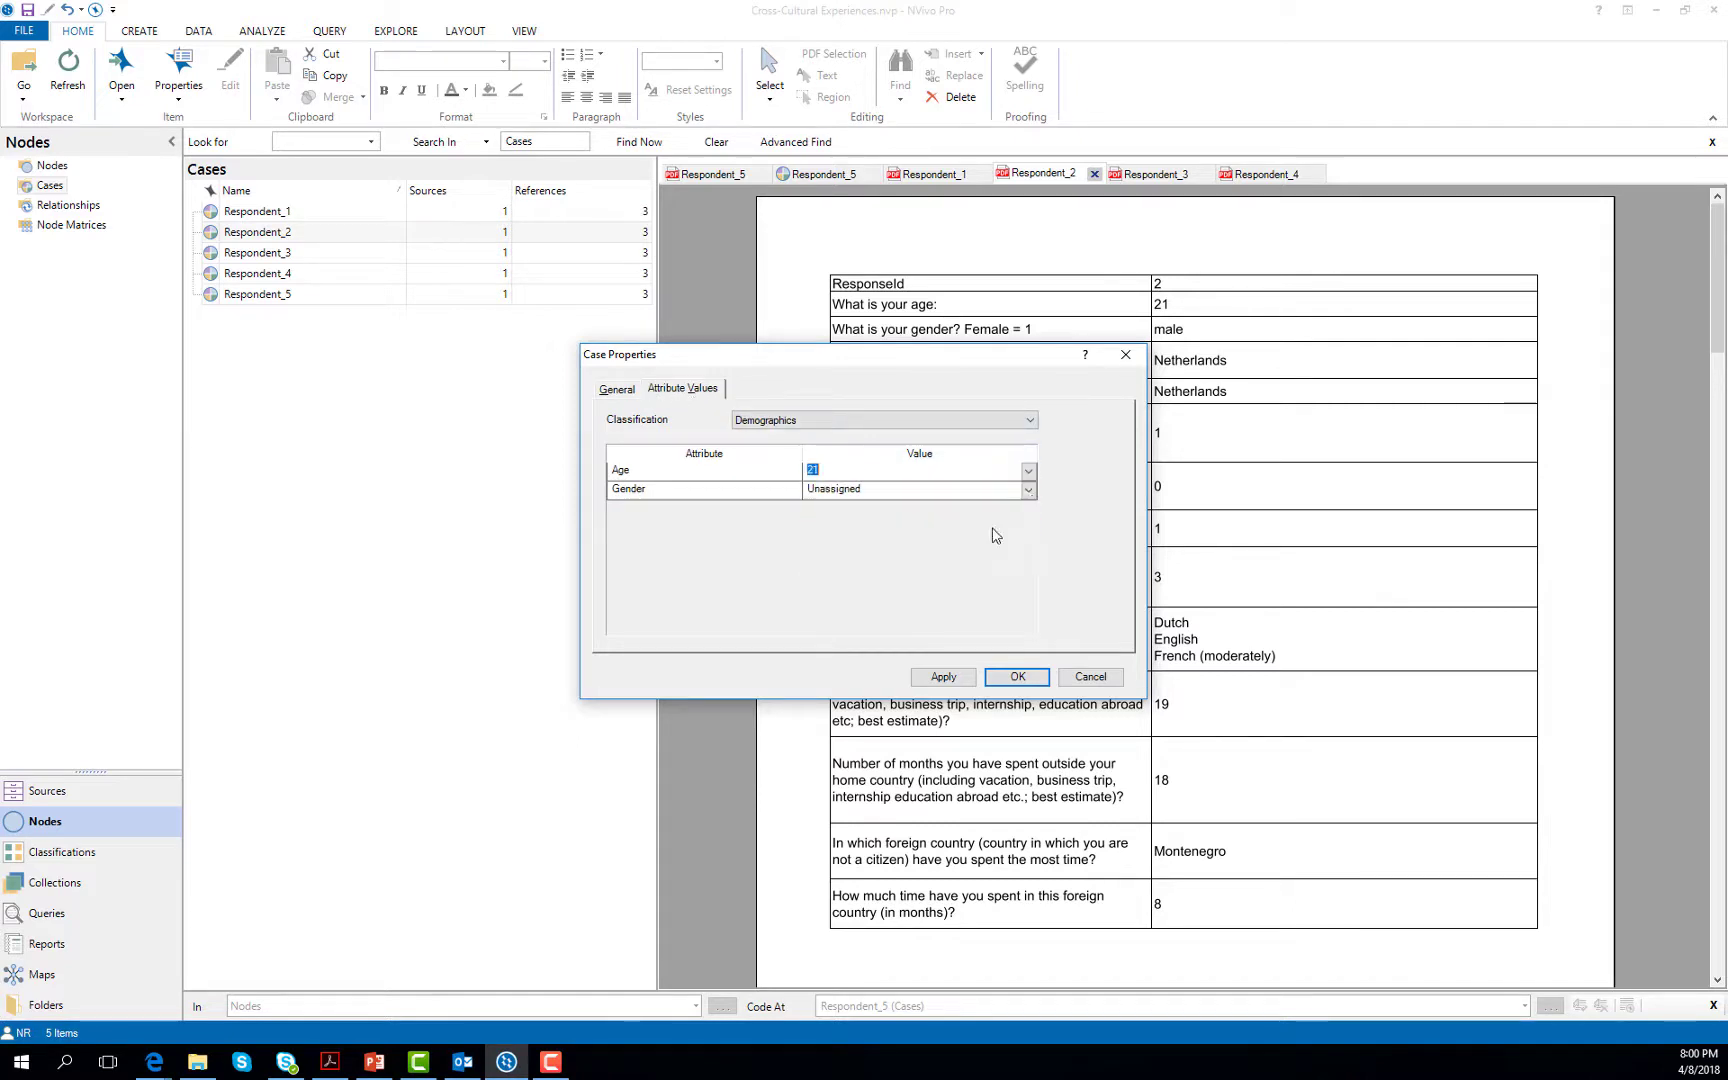
left_click(1028, 489)
left_click(975, 533)
left_click(1017, 677)
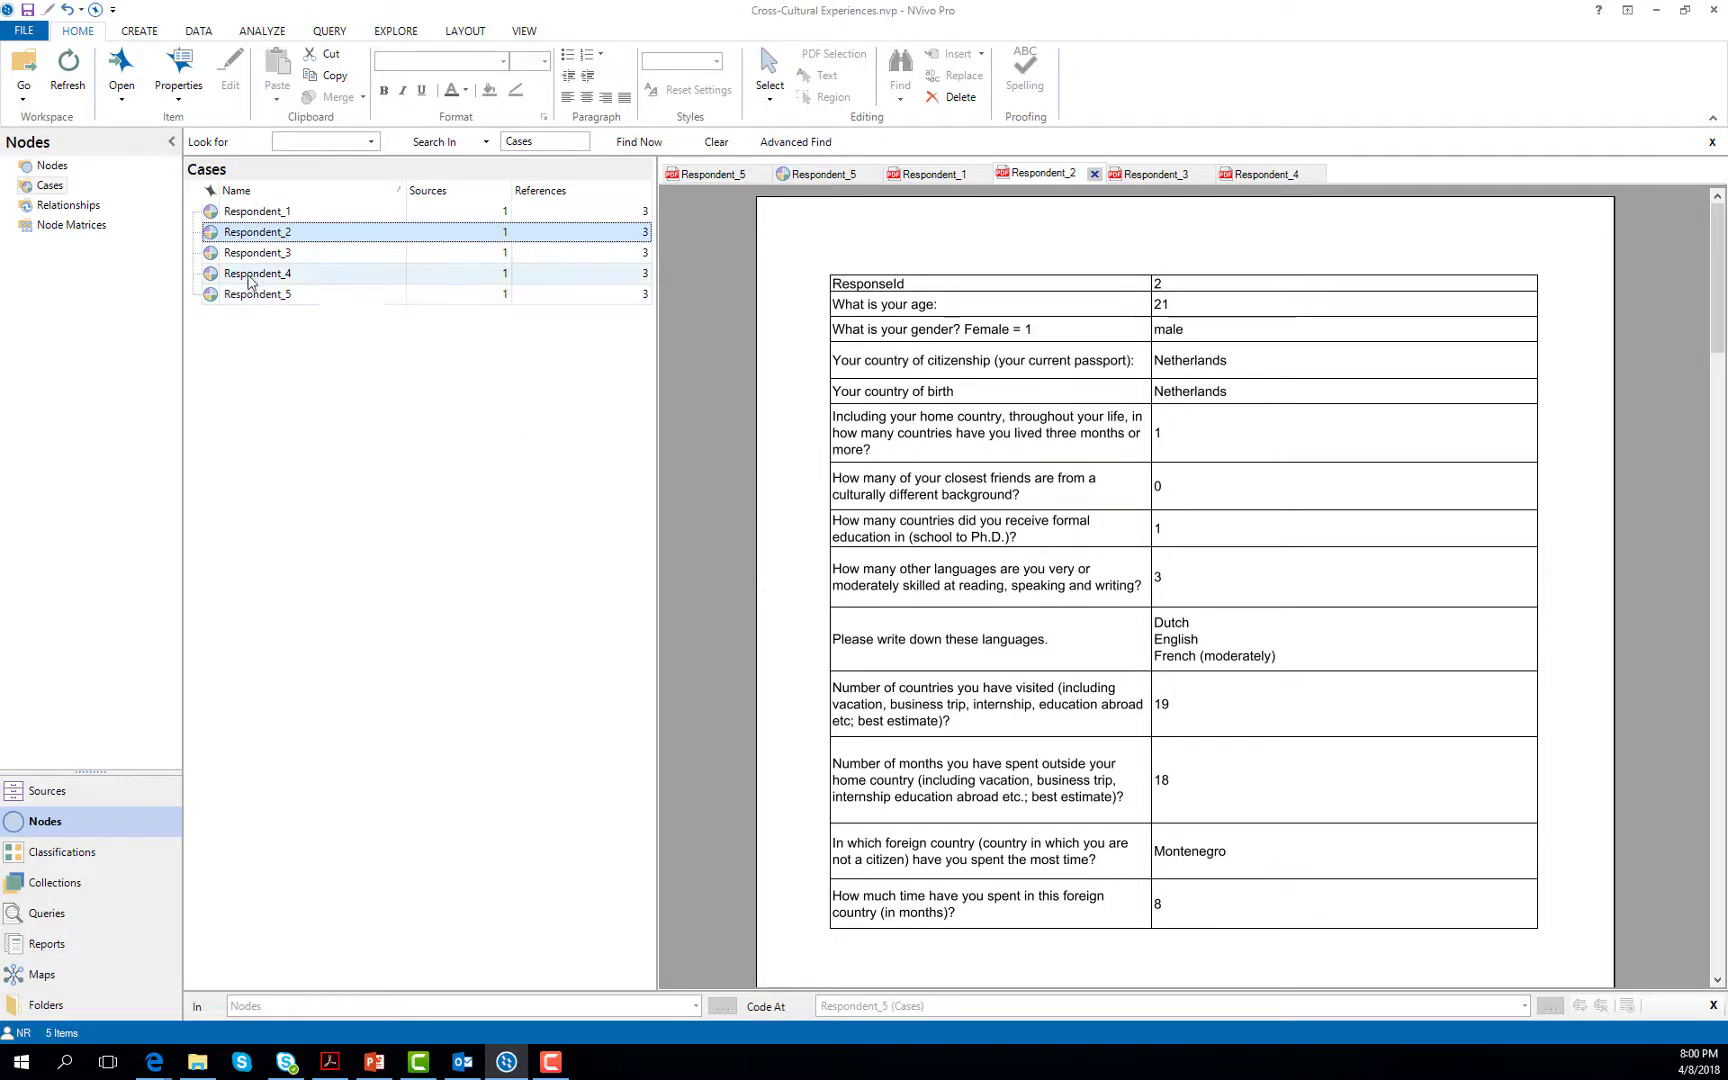
Step: Show the Respondent_3 questionnaire and set the Respondent_3 case's Demographics attributes to Age 24 and Gender Female
right_click(217, 256)
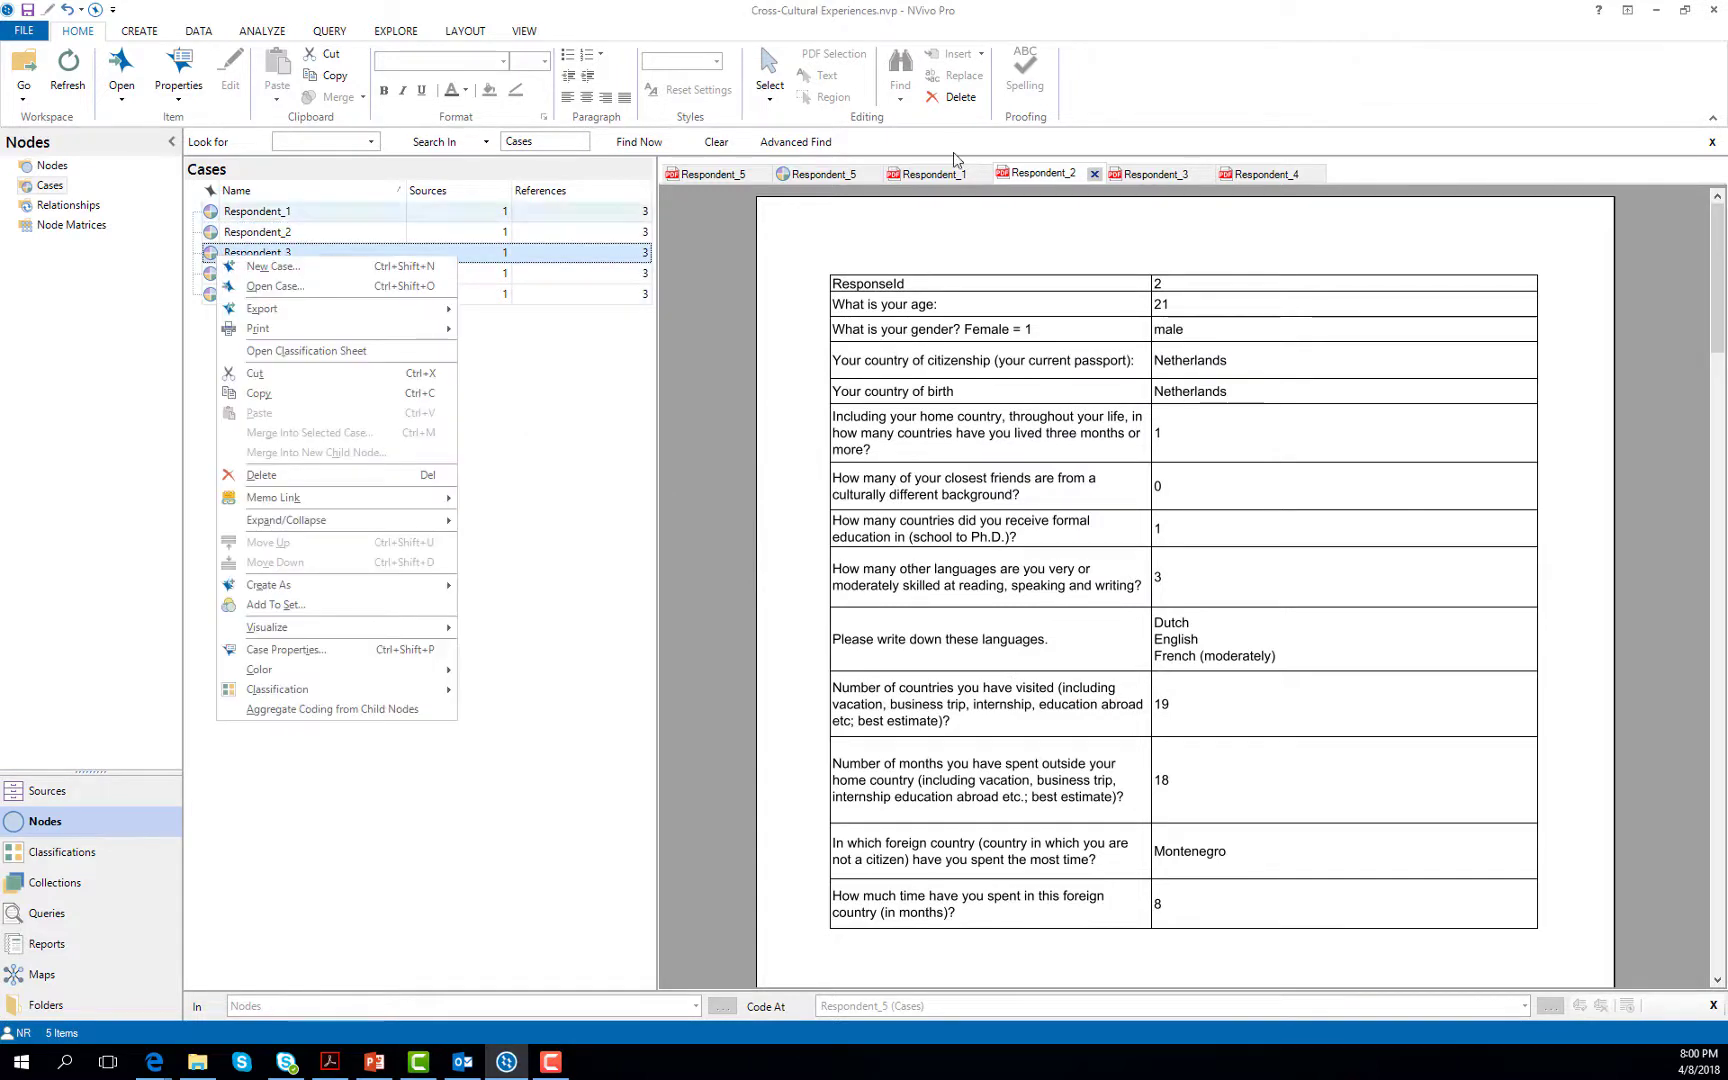
left_click(272, 286)
right_click(257, 264)
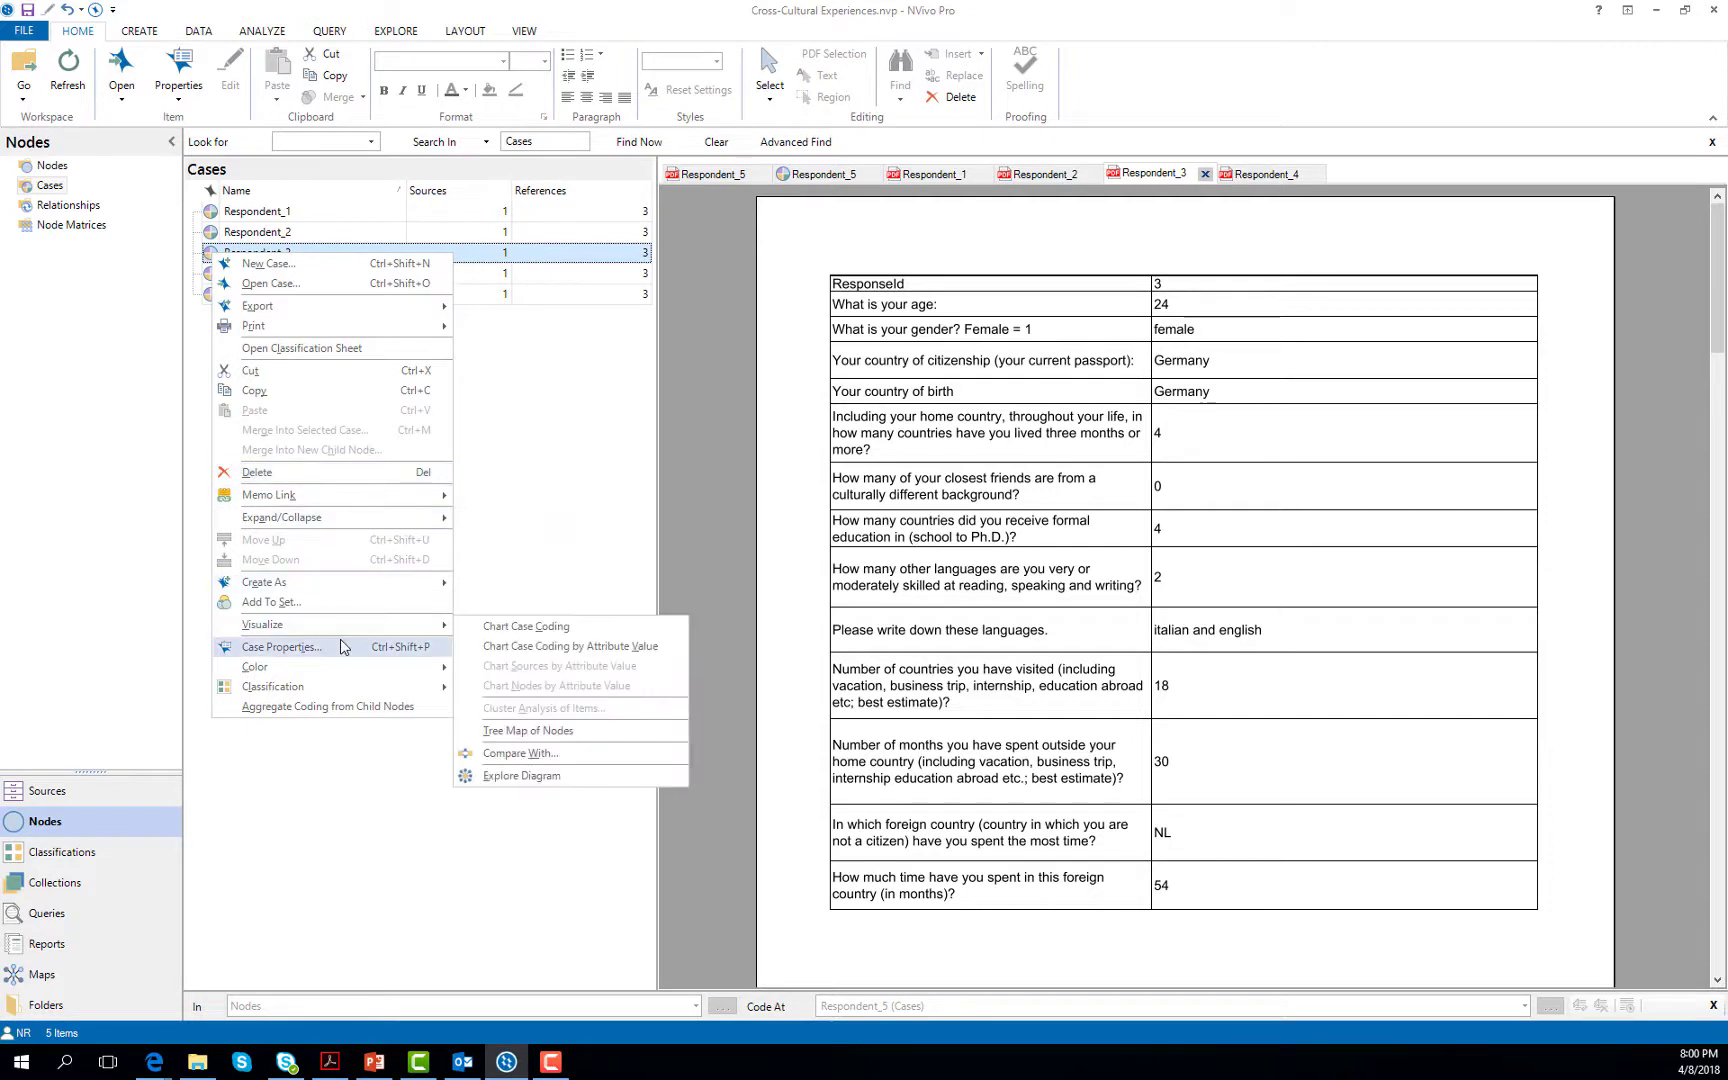
left_click(414, 648)
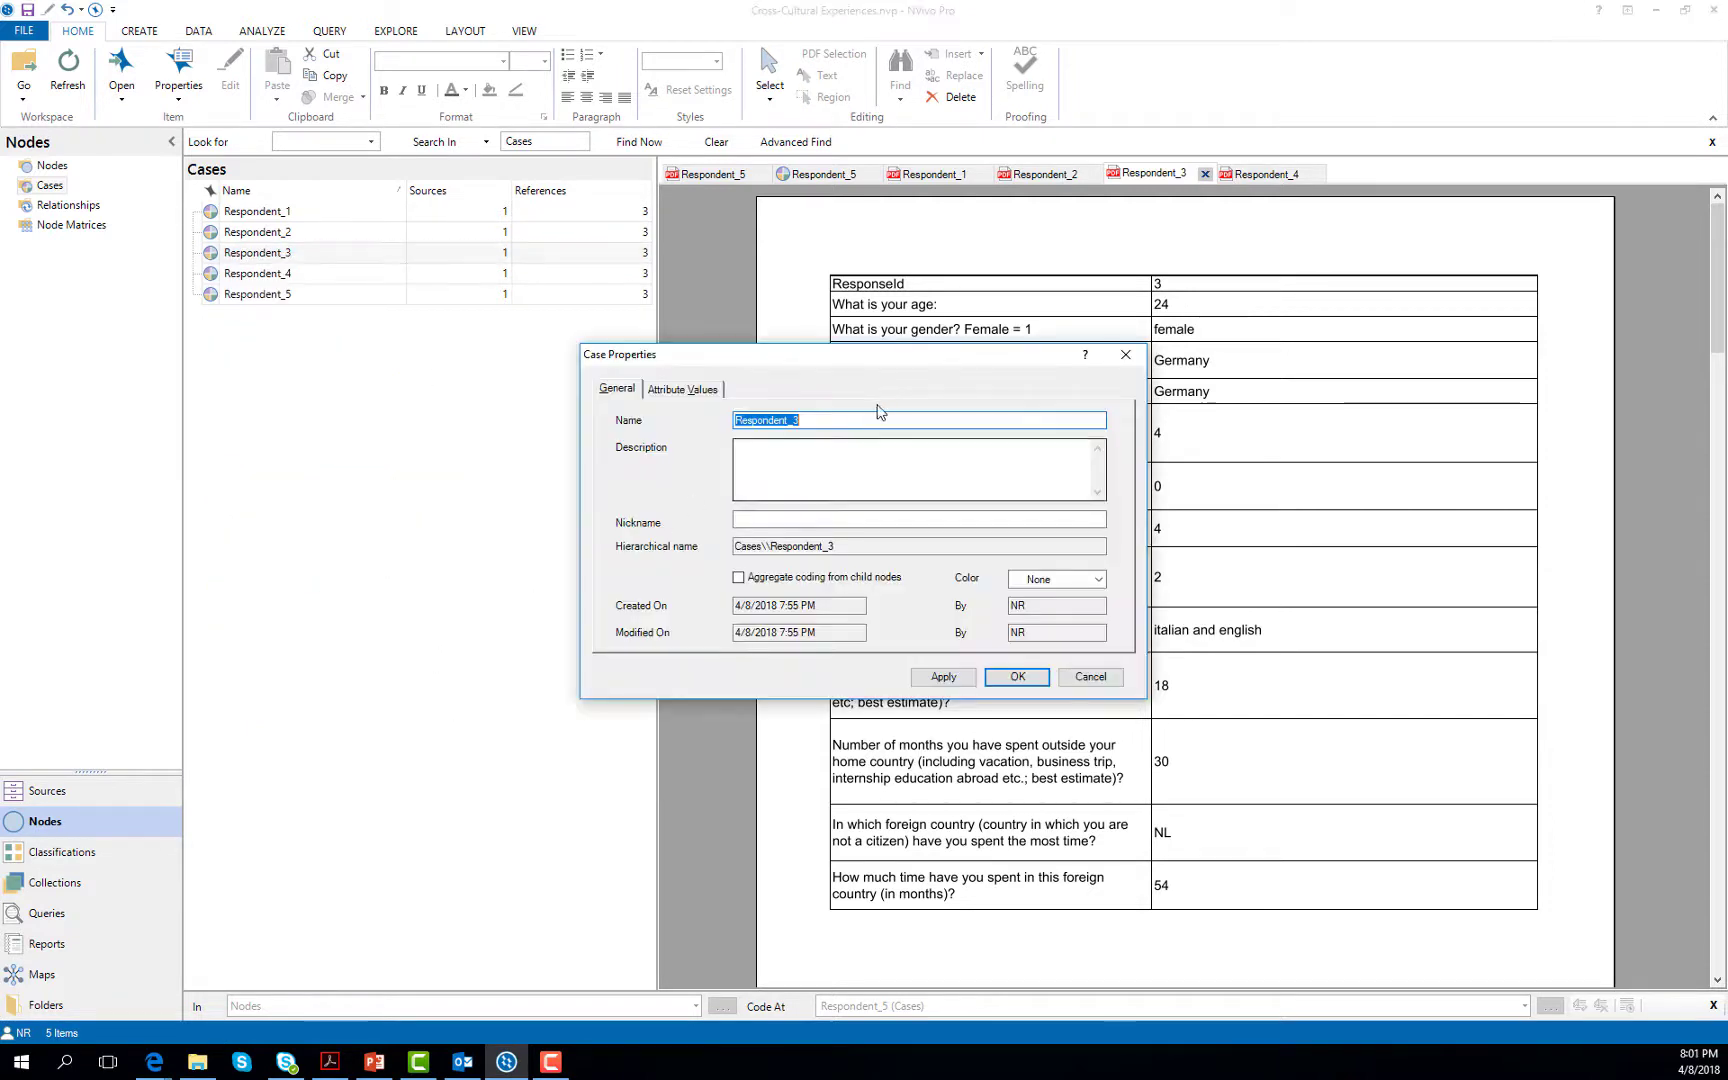
left_click(690, 389)
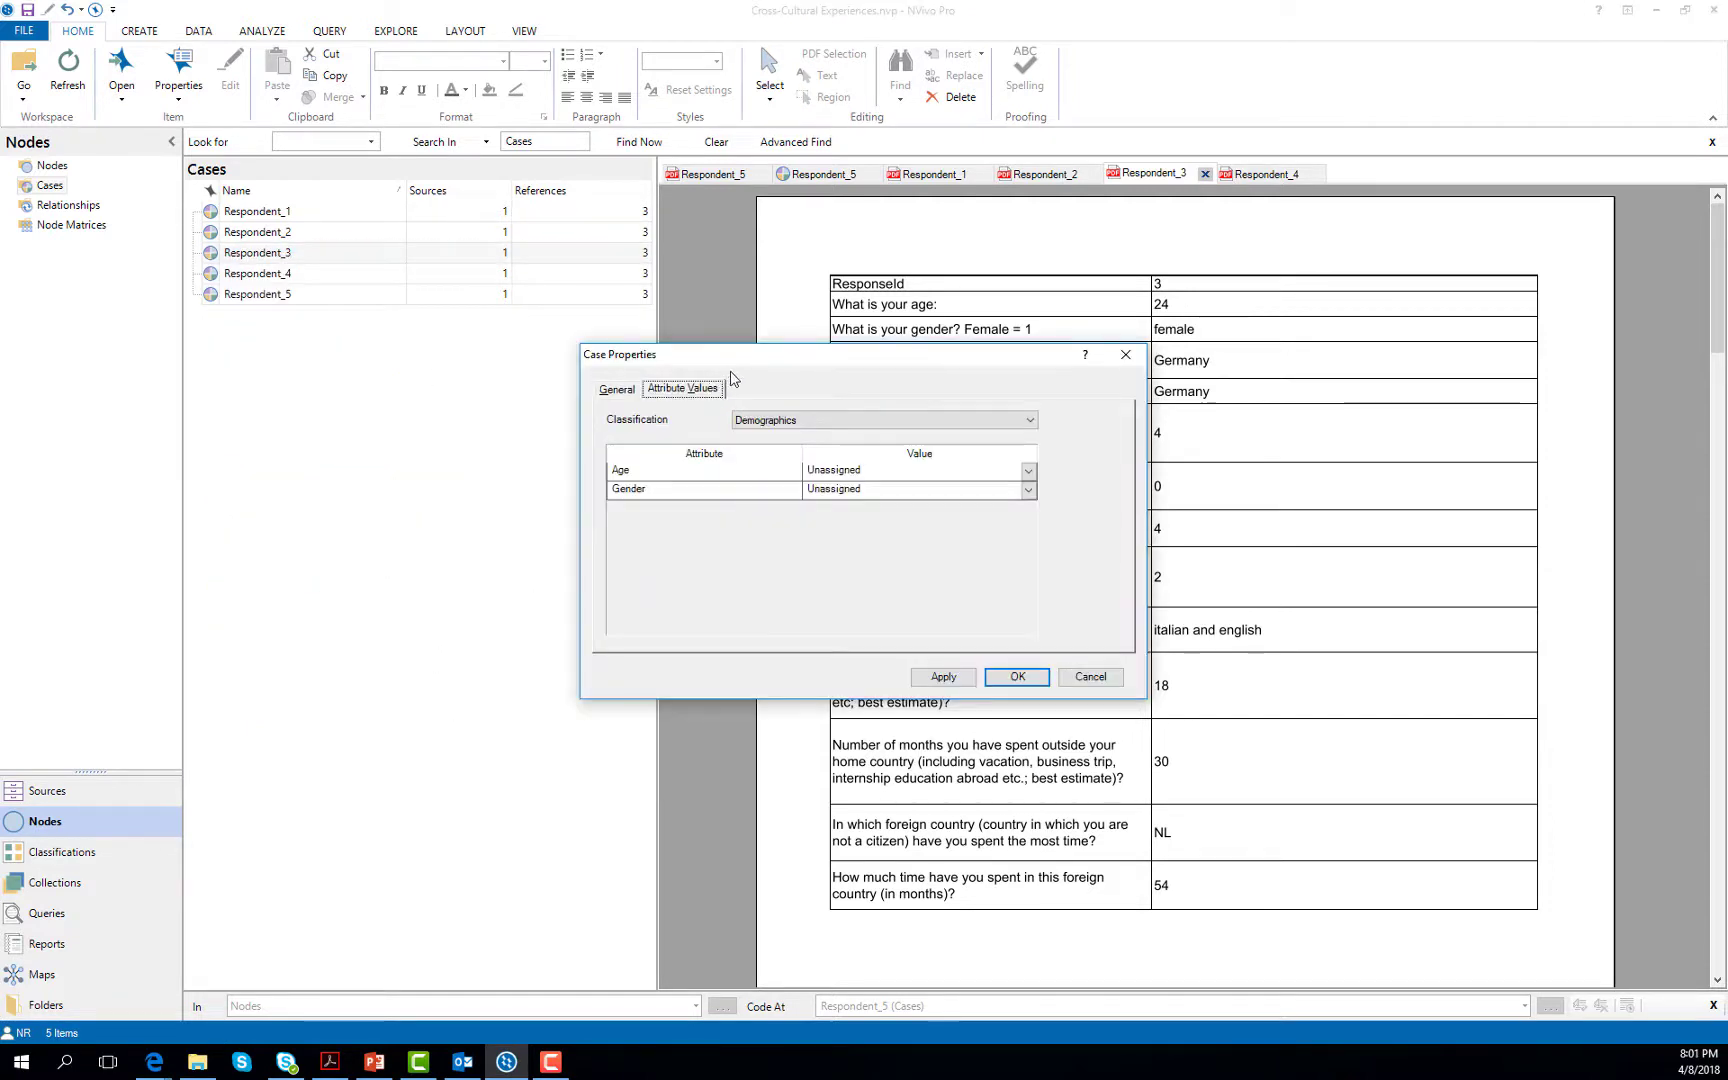
left_click(1028, 470)
left_click(986, 572)
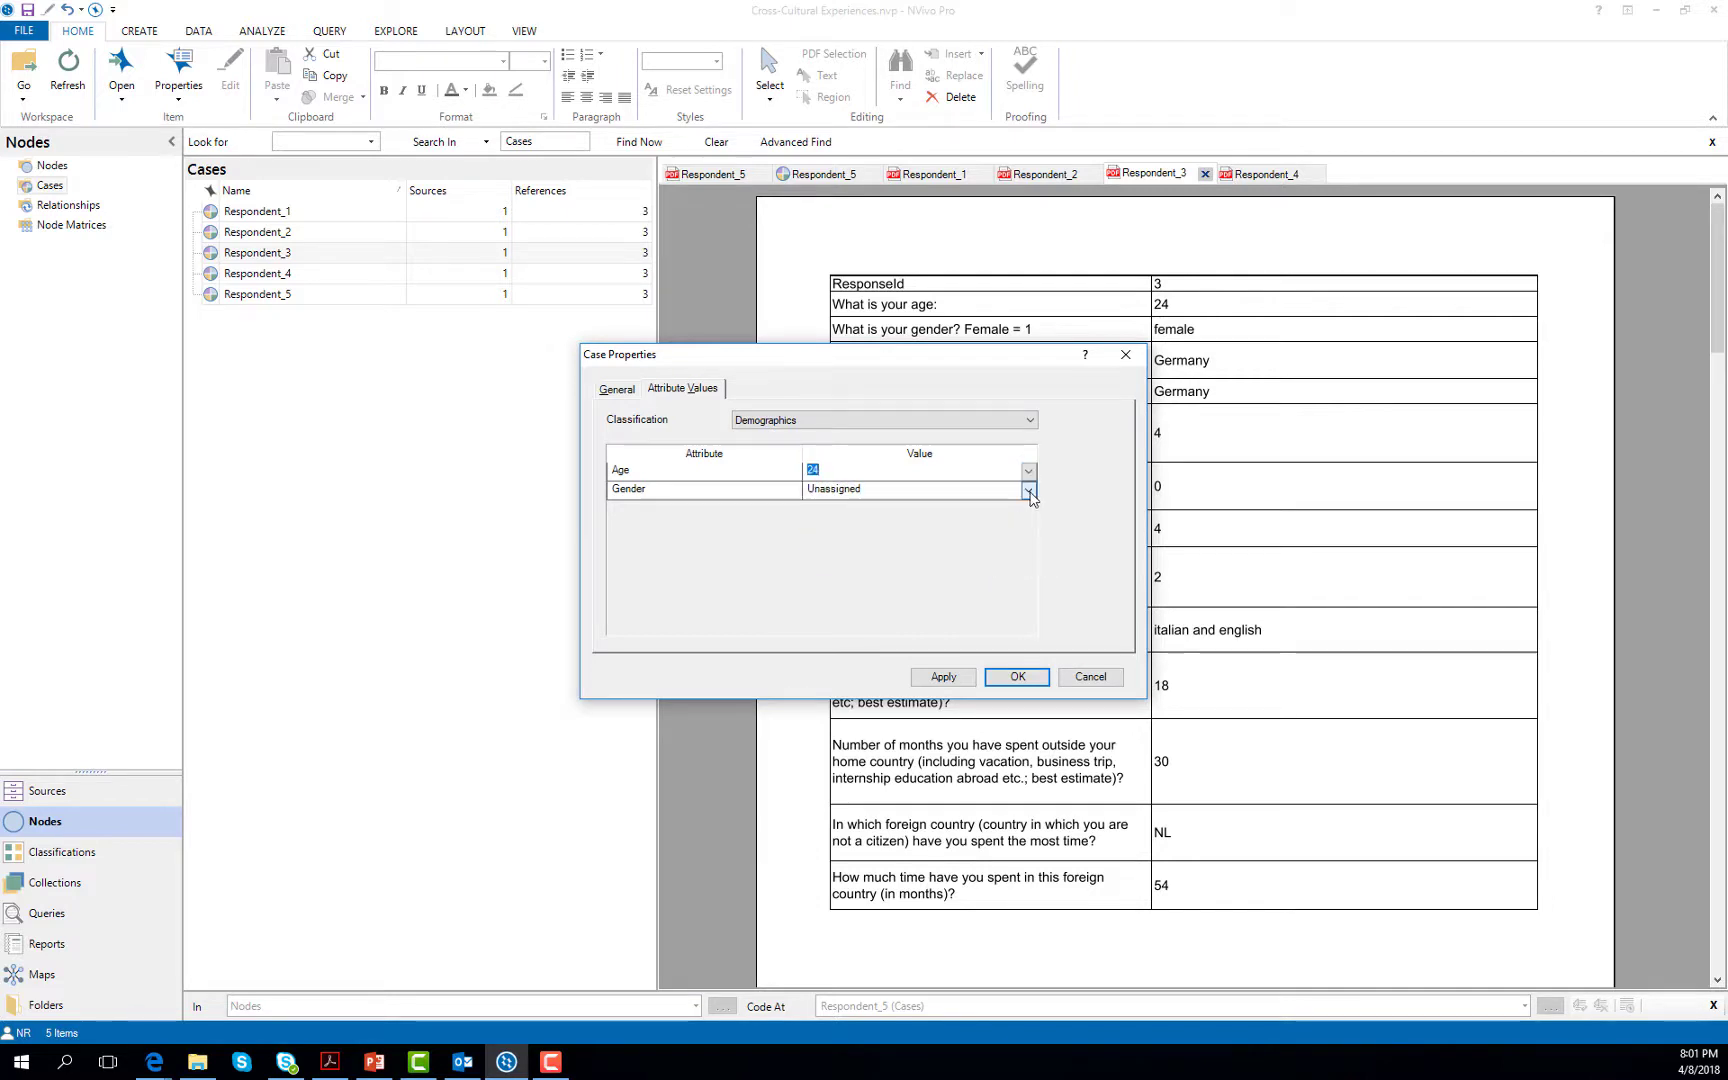
left_click(1028, 489)
left_click(998, 545)
left_click(1017, 677)
Step: Show the Respondent_4 questionnaire and set the Respondent_4 case's Demographics attributes to Age 22 and Gender Female
left_click(340, 274)
double_click(340, 275)
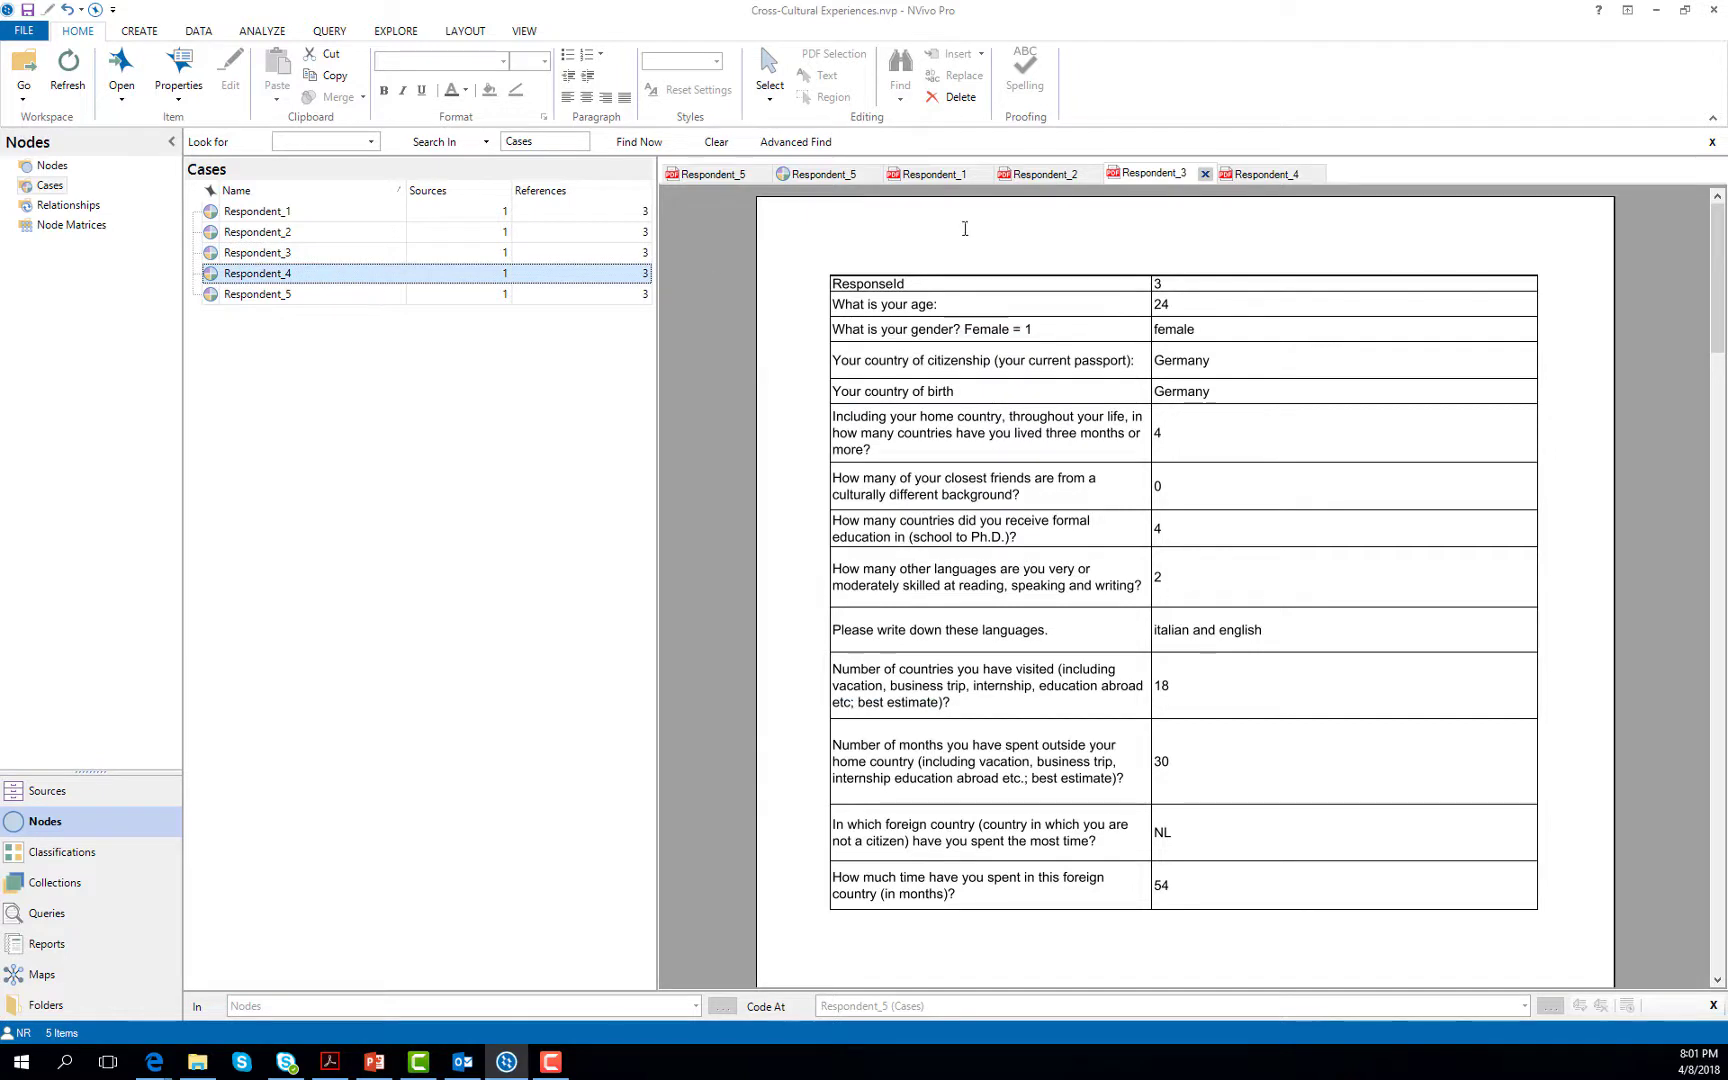
right_click(218, 277)
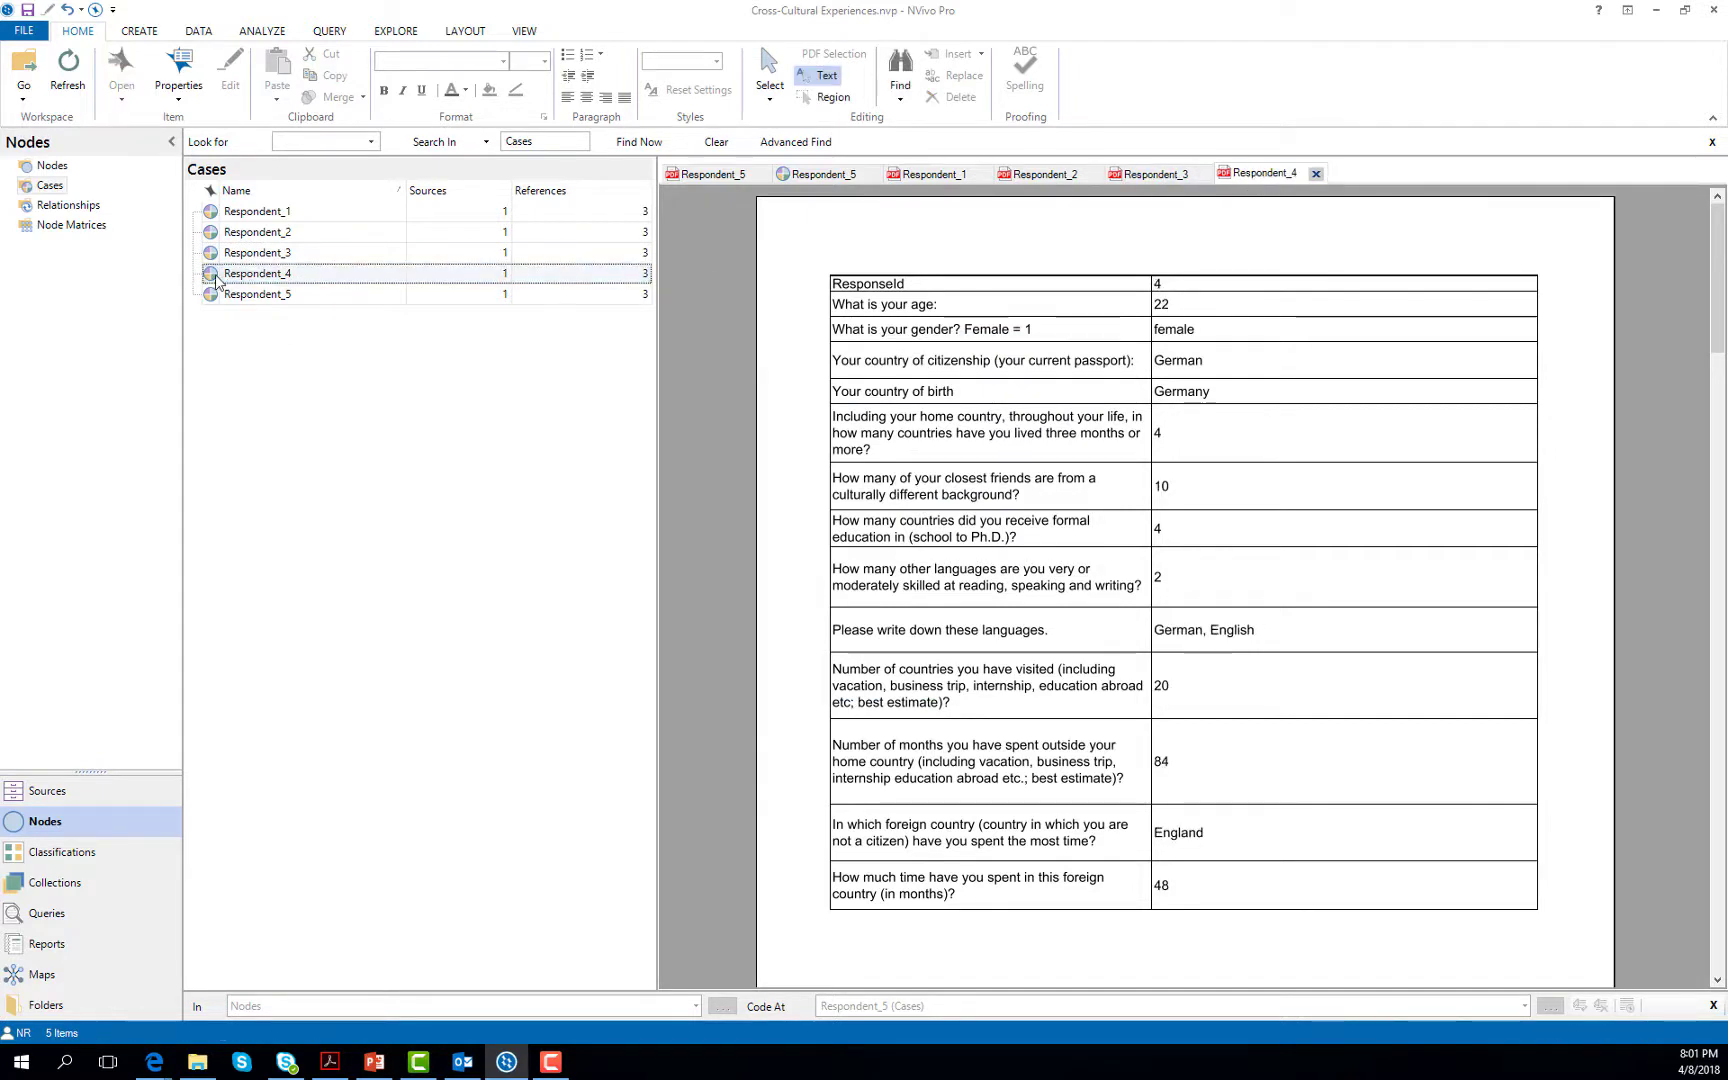
left_click(353, 669)
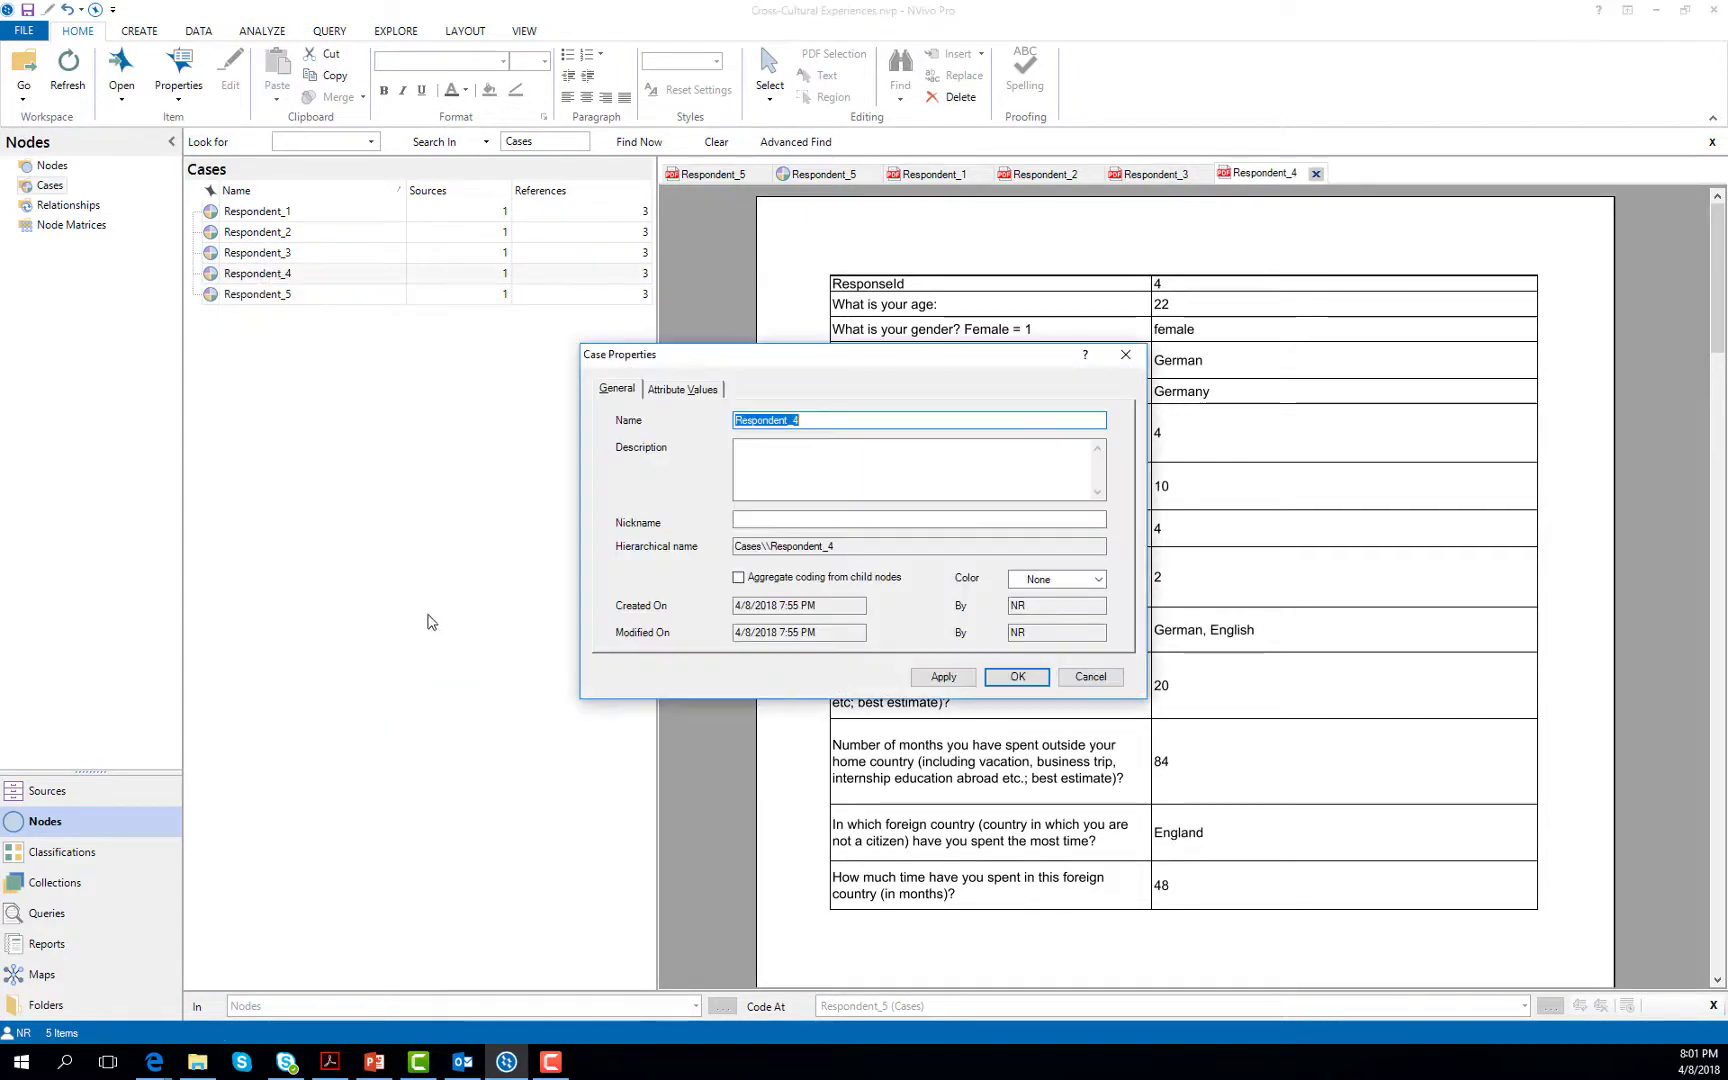
left_click(700, 390)
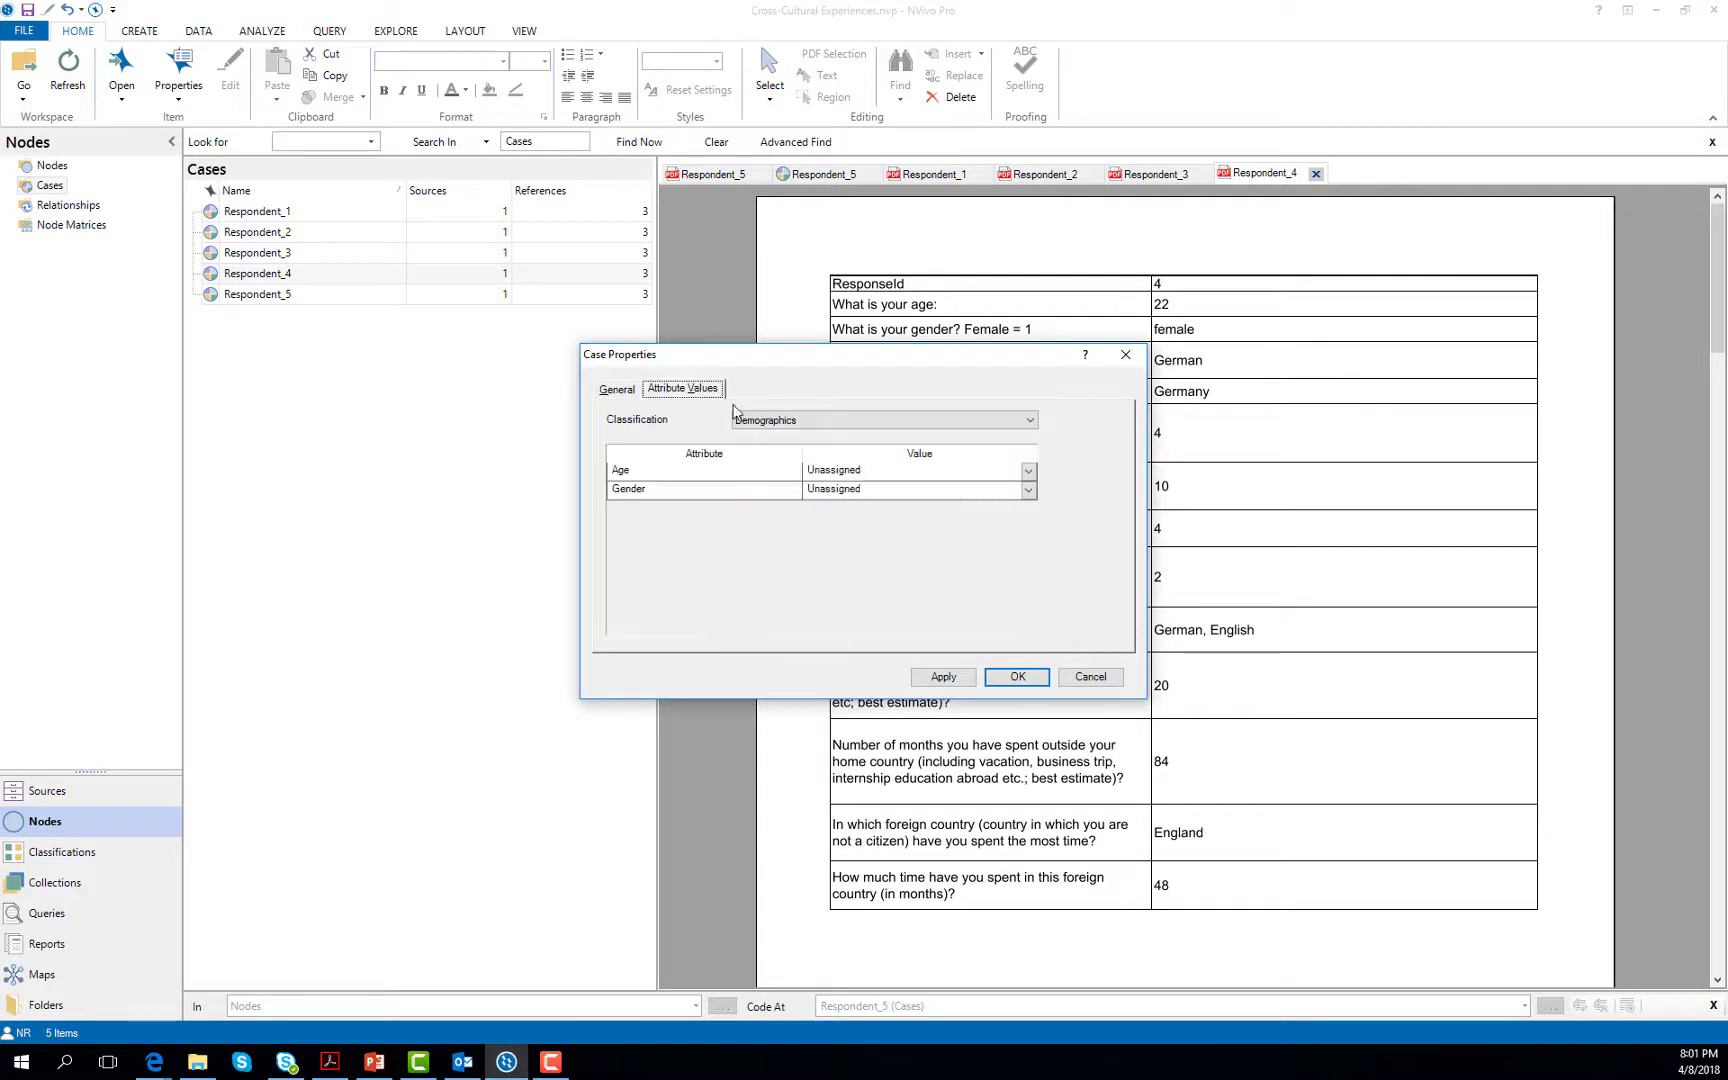
left_click(1028, 472)
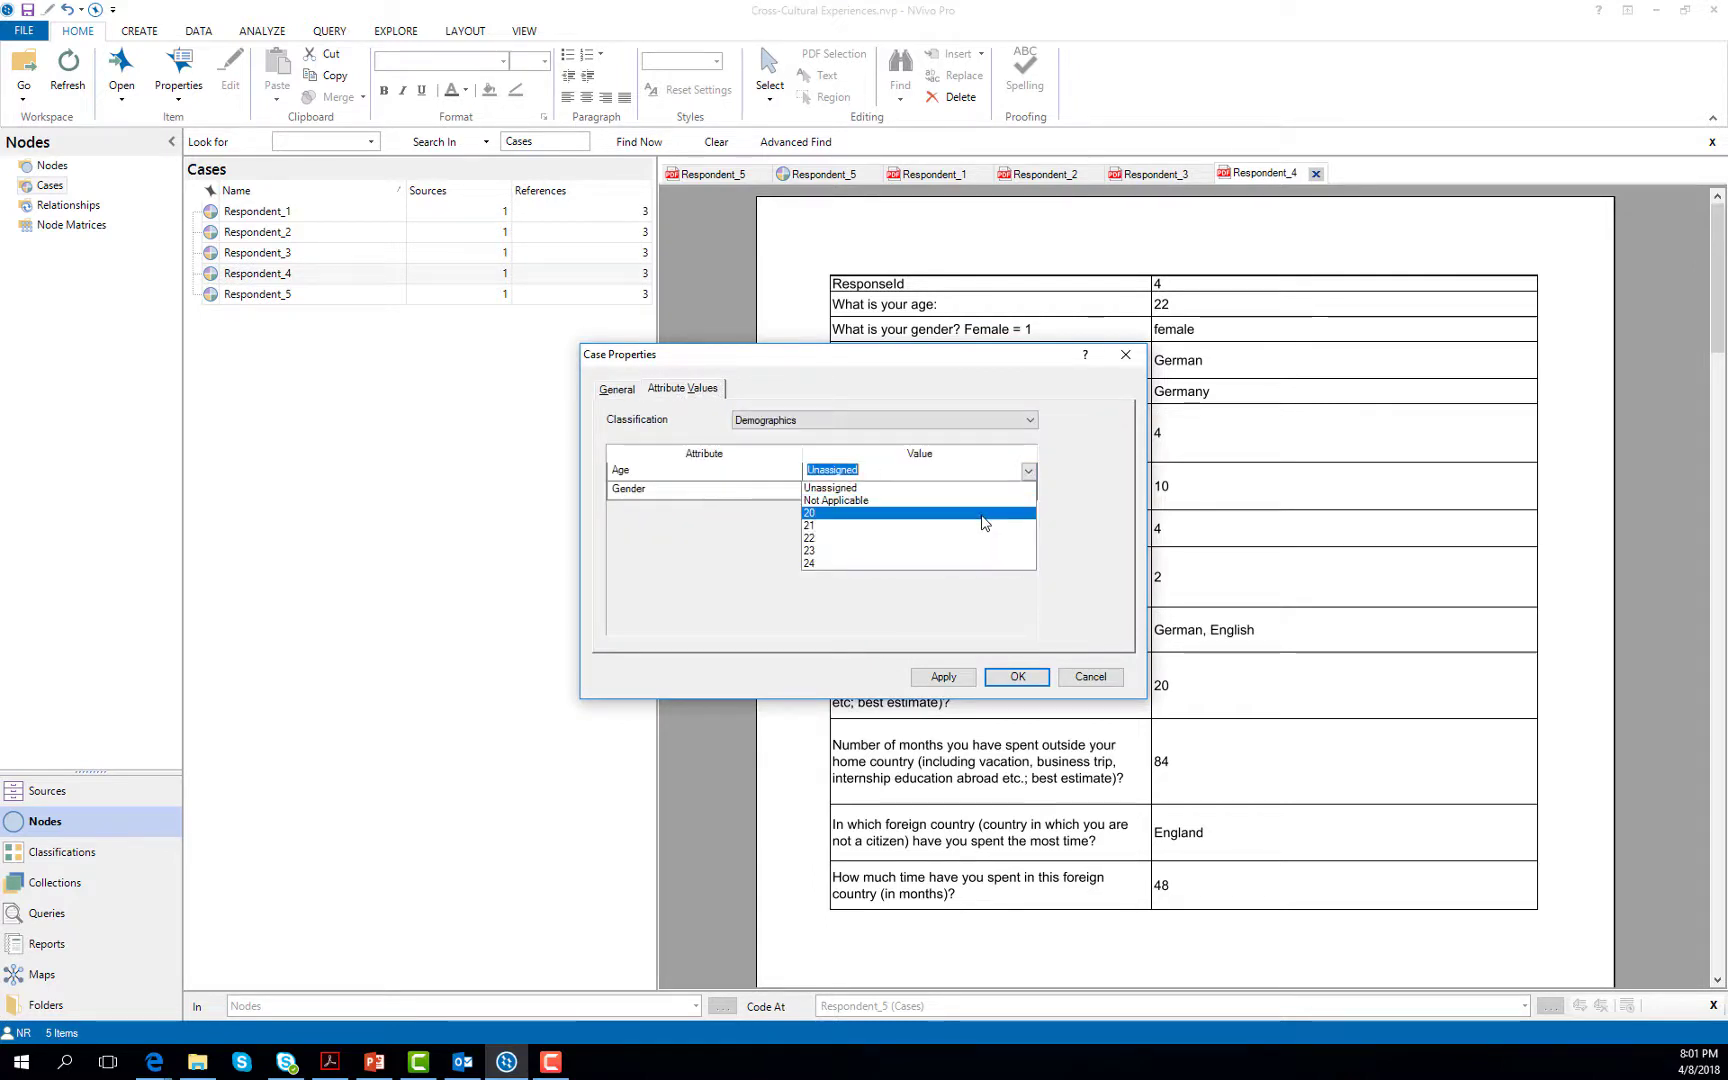
left_click(980, 538)
left_click(1029, 495)
left_click(1029, 492)
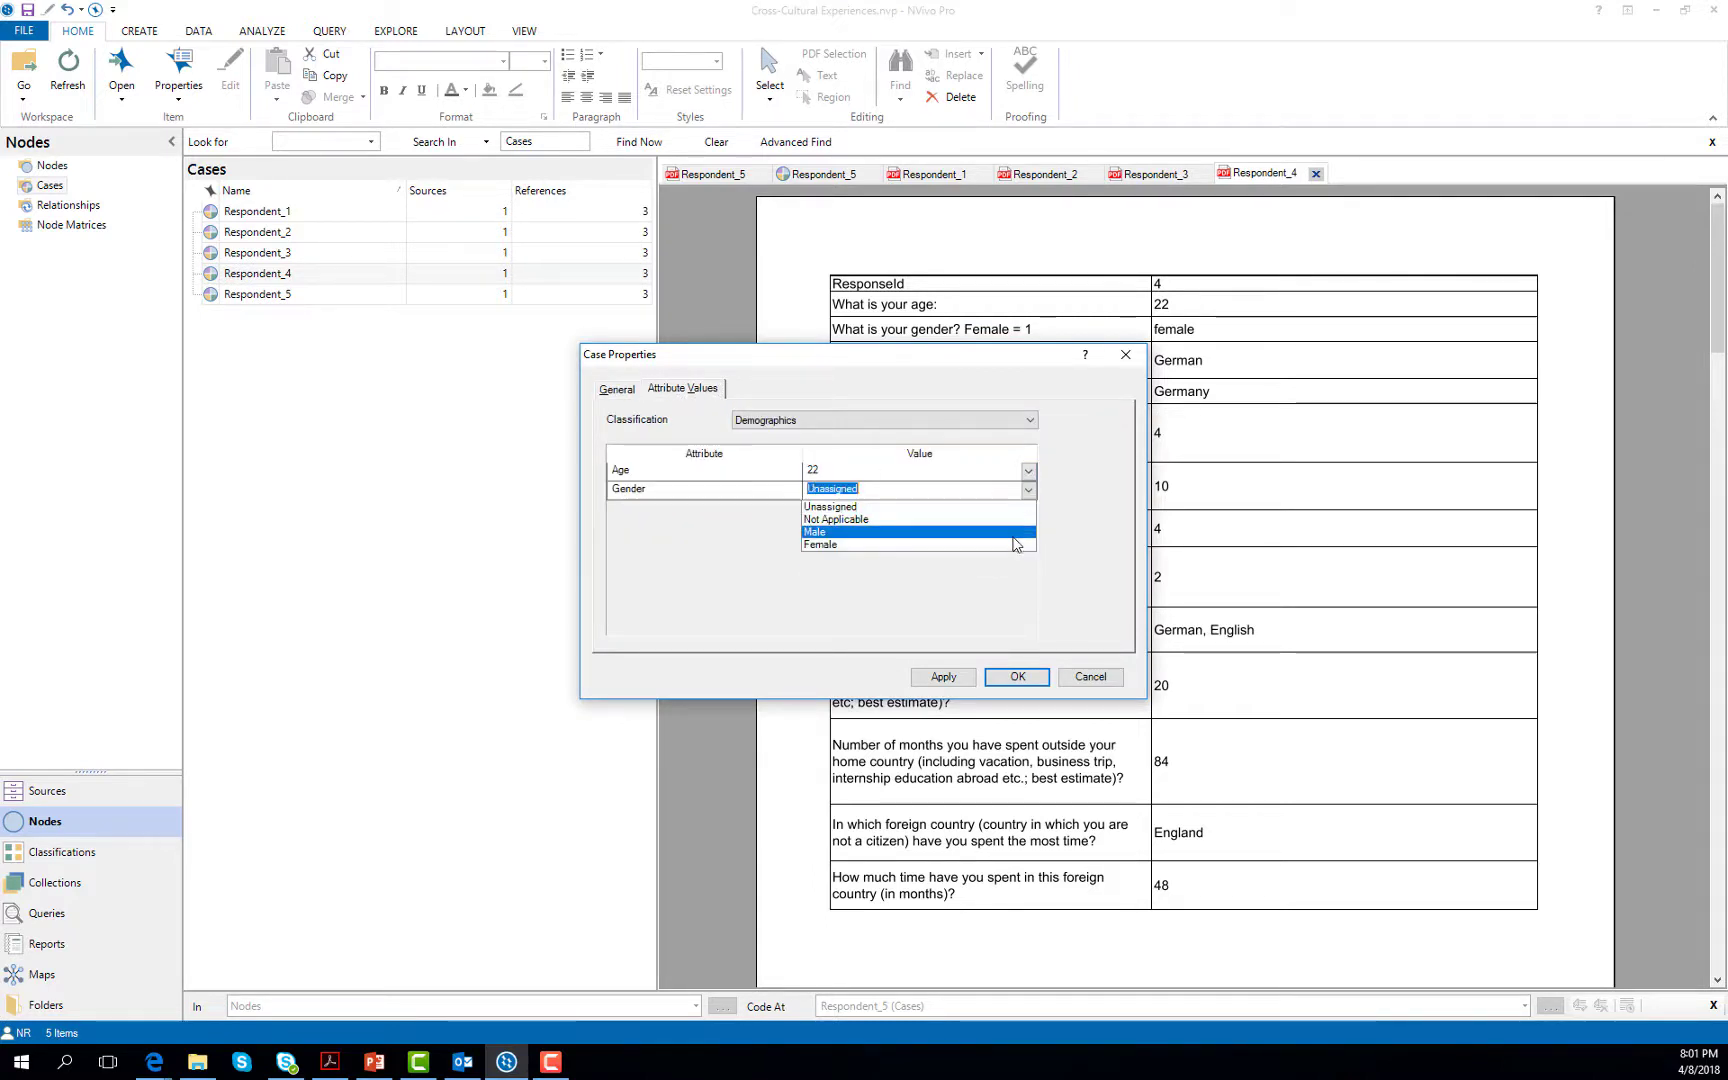
left_click(1014, 544)
left_click(1017, 676)
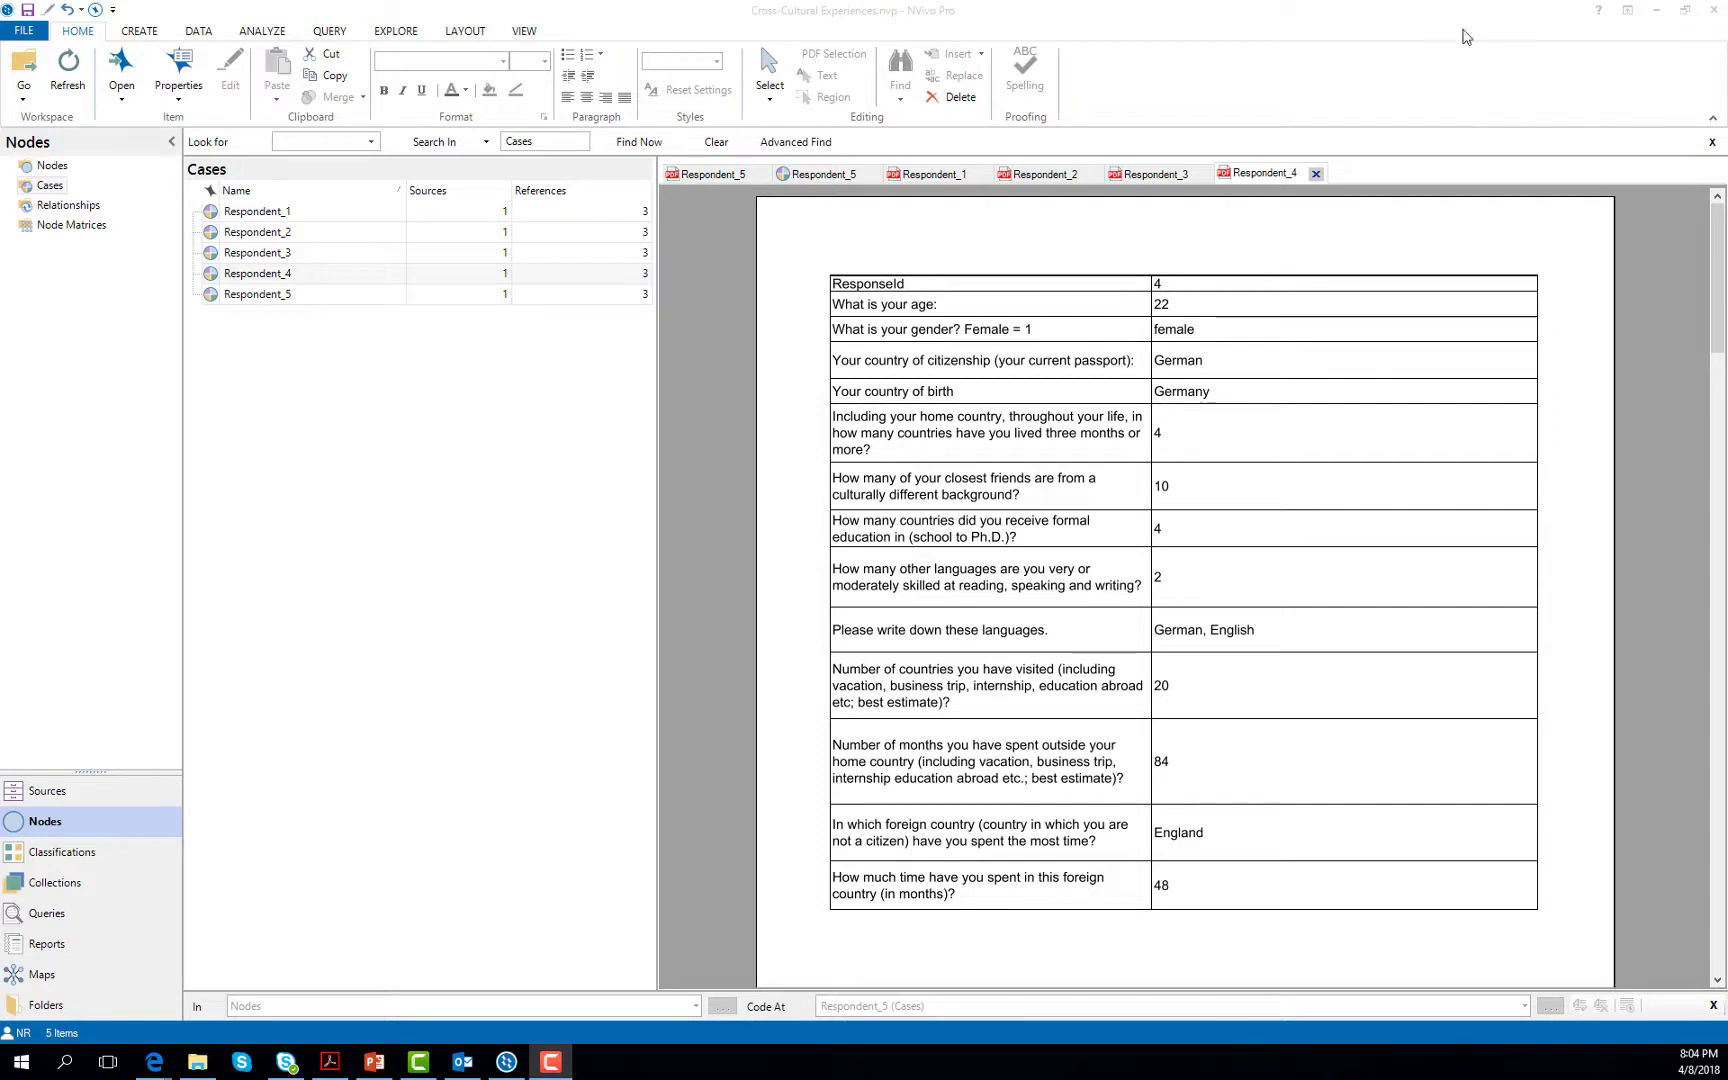
Step: Close the Respondent_1 through Respondent_4 questionnaires and the Respondent_5 case, leaving only the Respondent_5 PDF source open
left_click(1316, 174)
left_click(1205, 174)
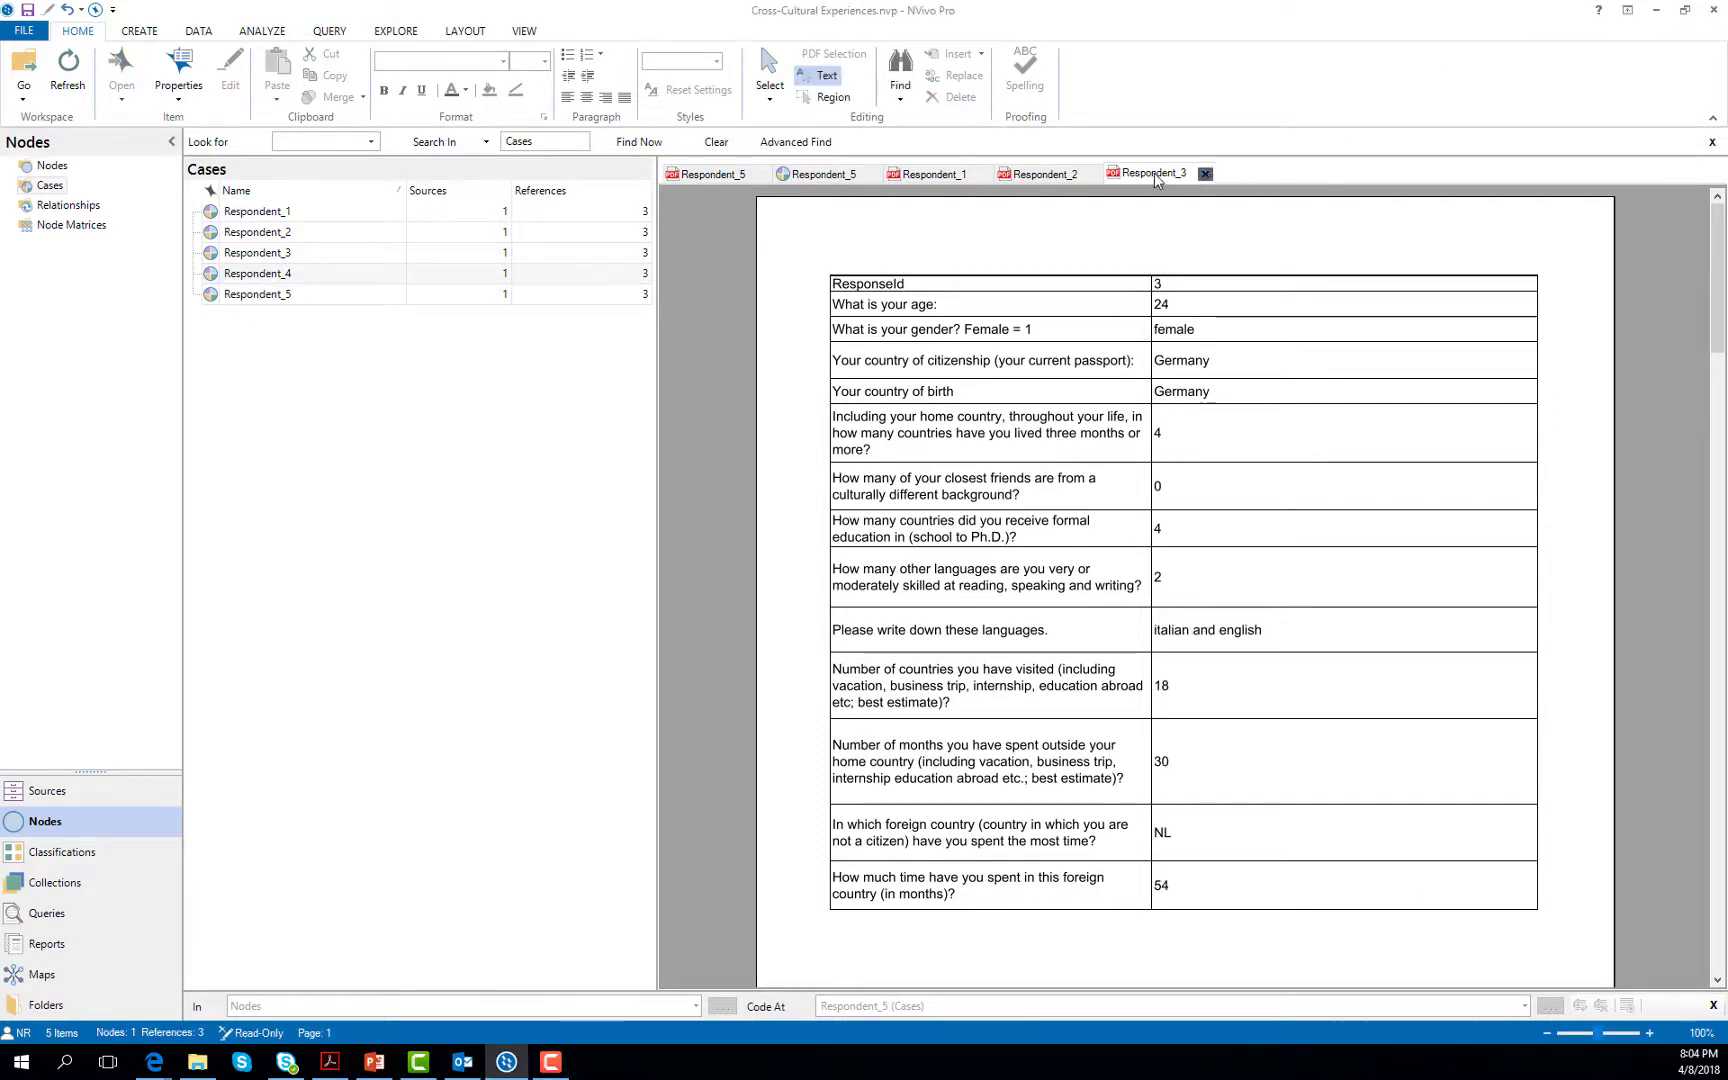
left_click(1094, 174)
left_click(984, 174)
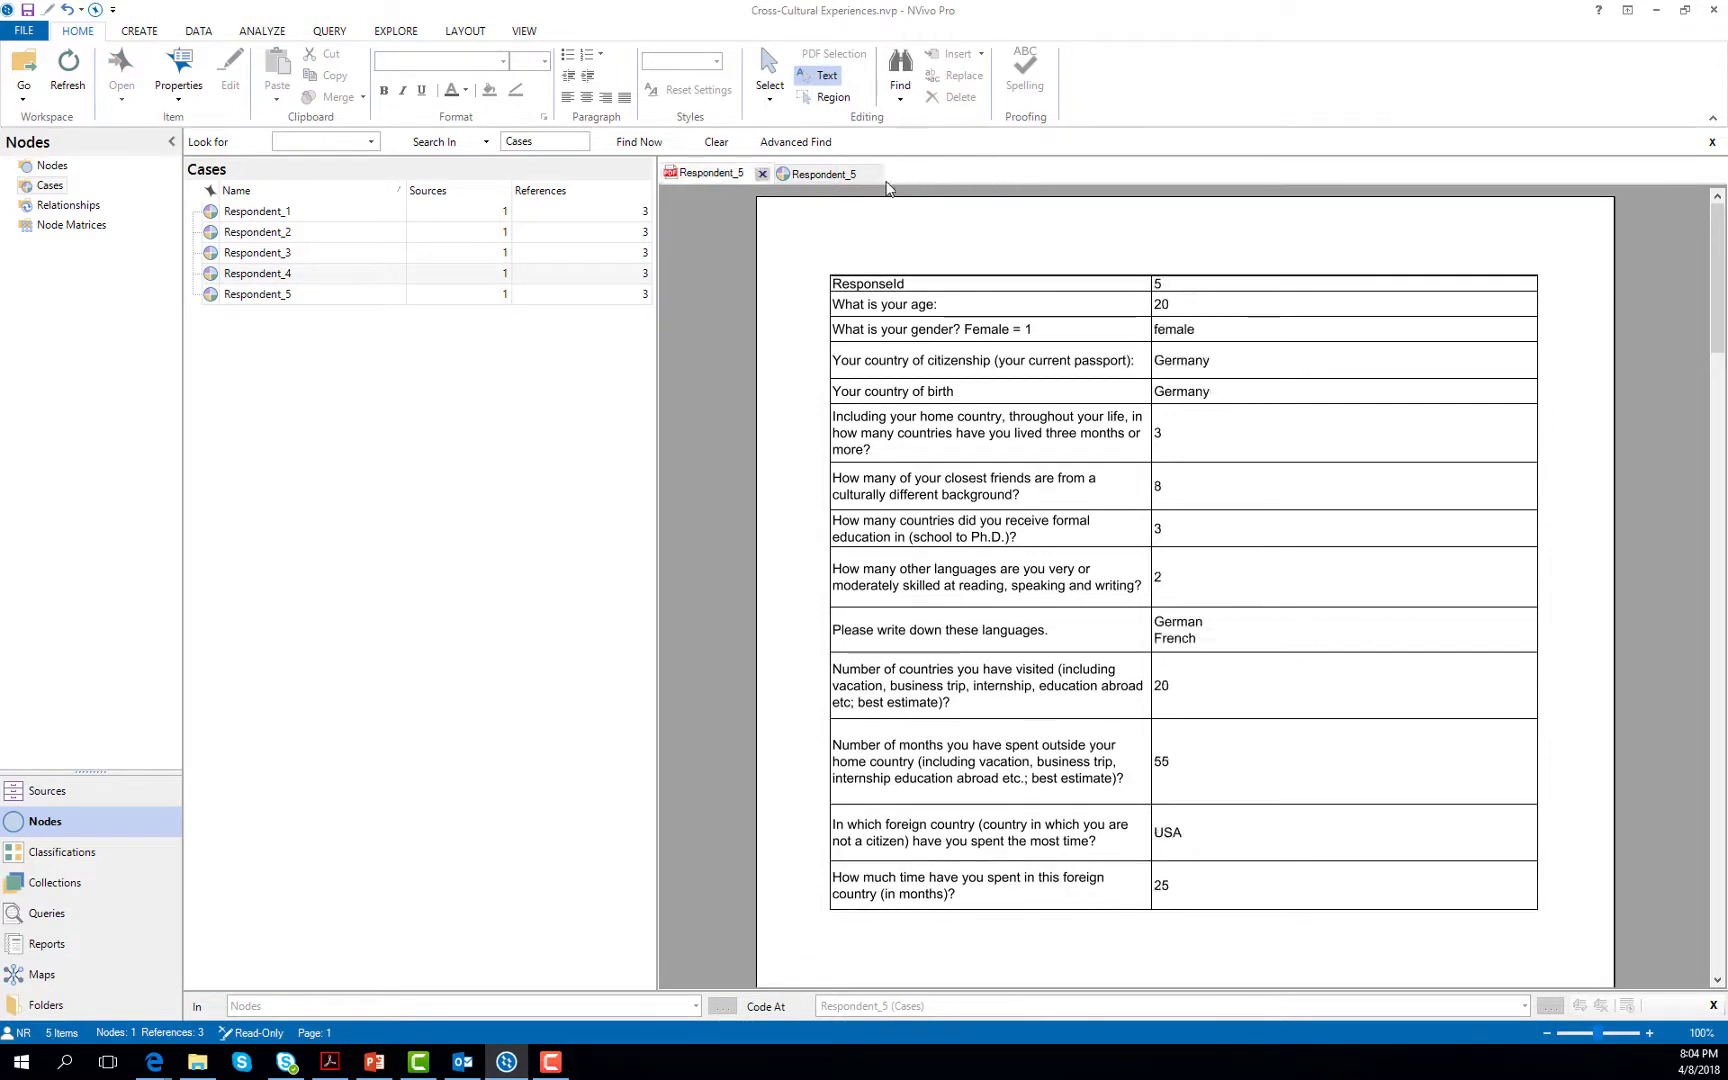
left_click(869, 174)
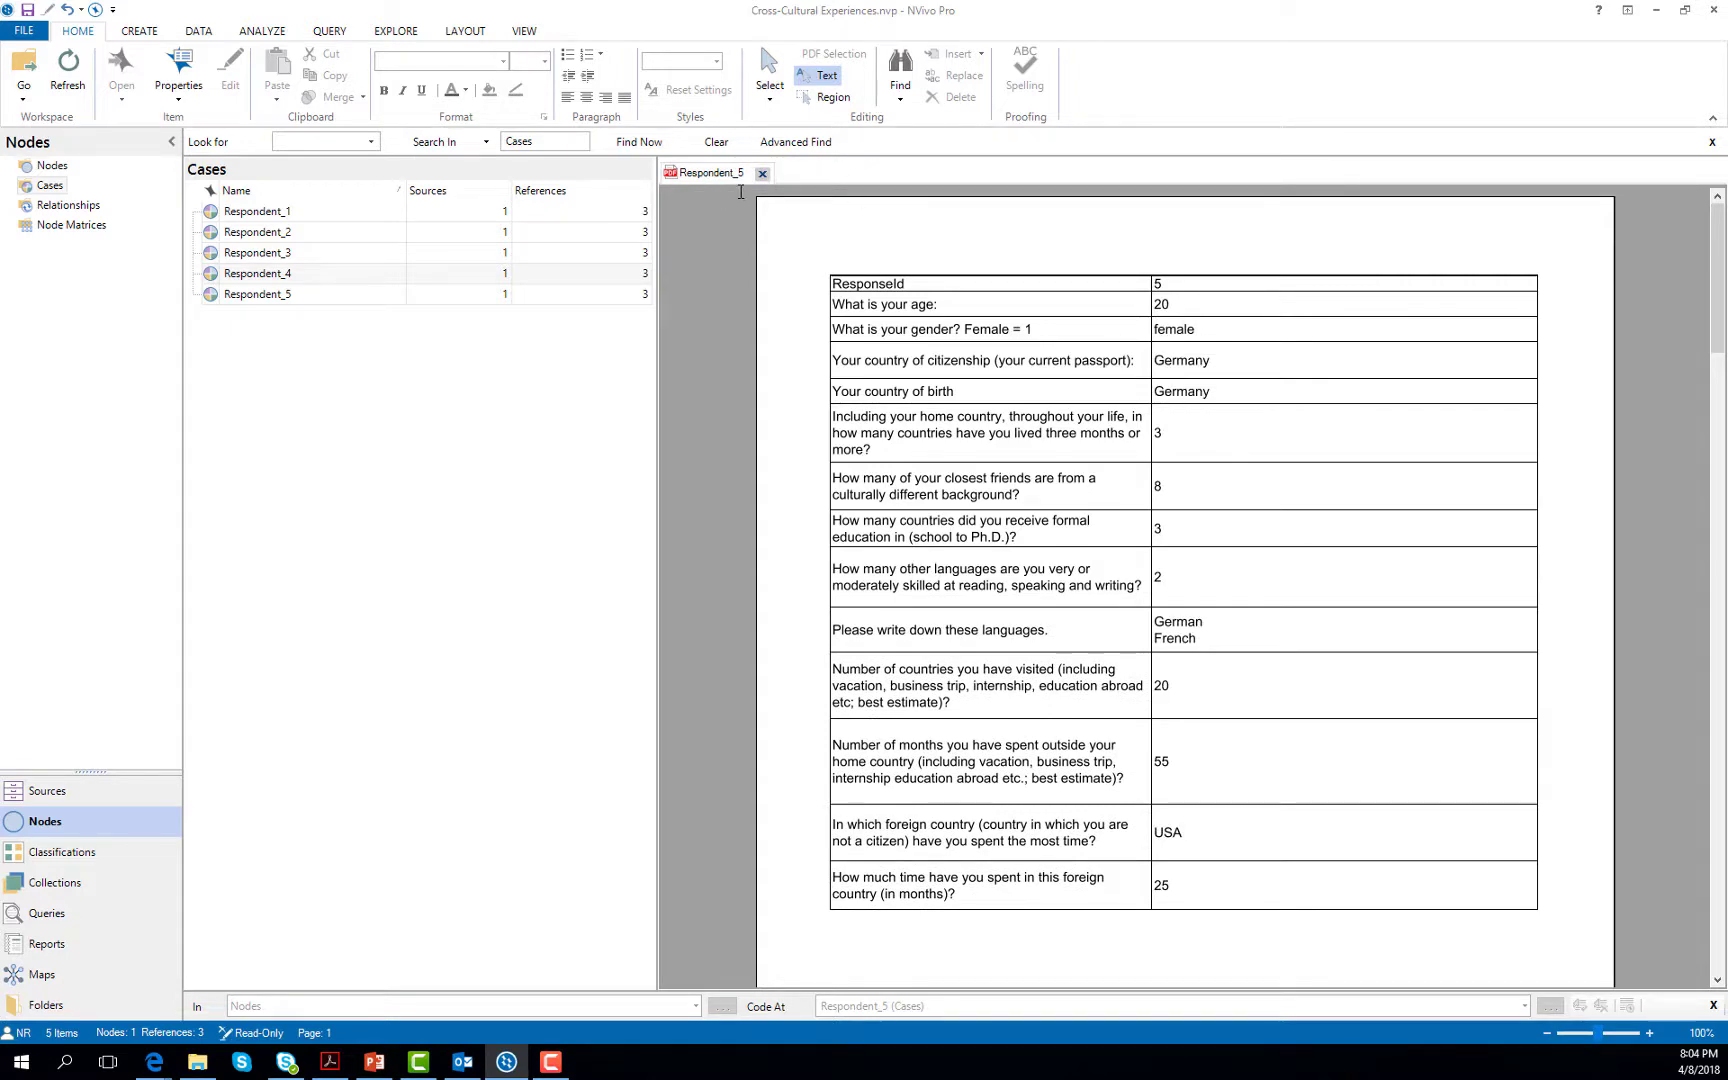
Step: Examine the open-ended questions on cross-cultural experiences and challenges on the second page of the Respondent_5 questionnaire
scroll(1456, 619, "down", 10)
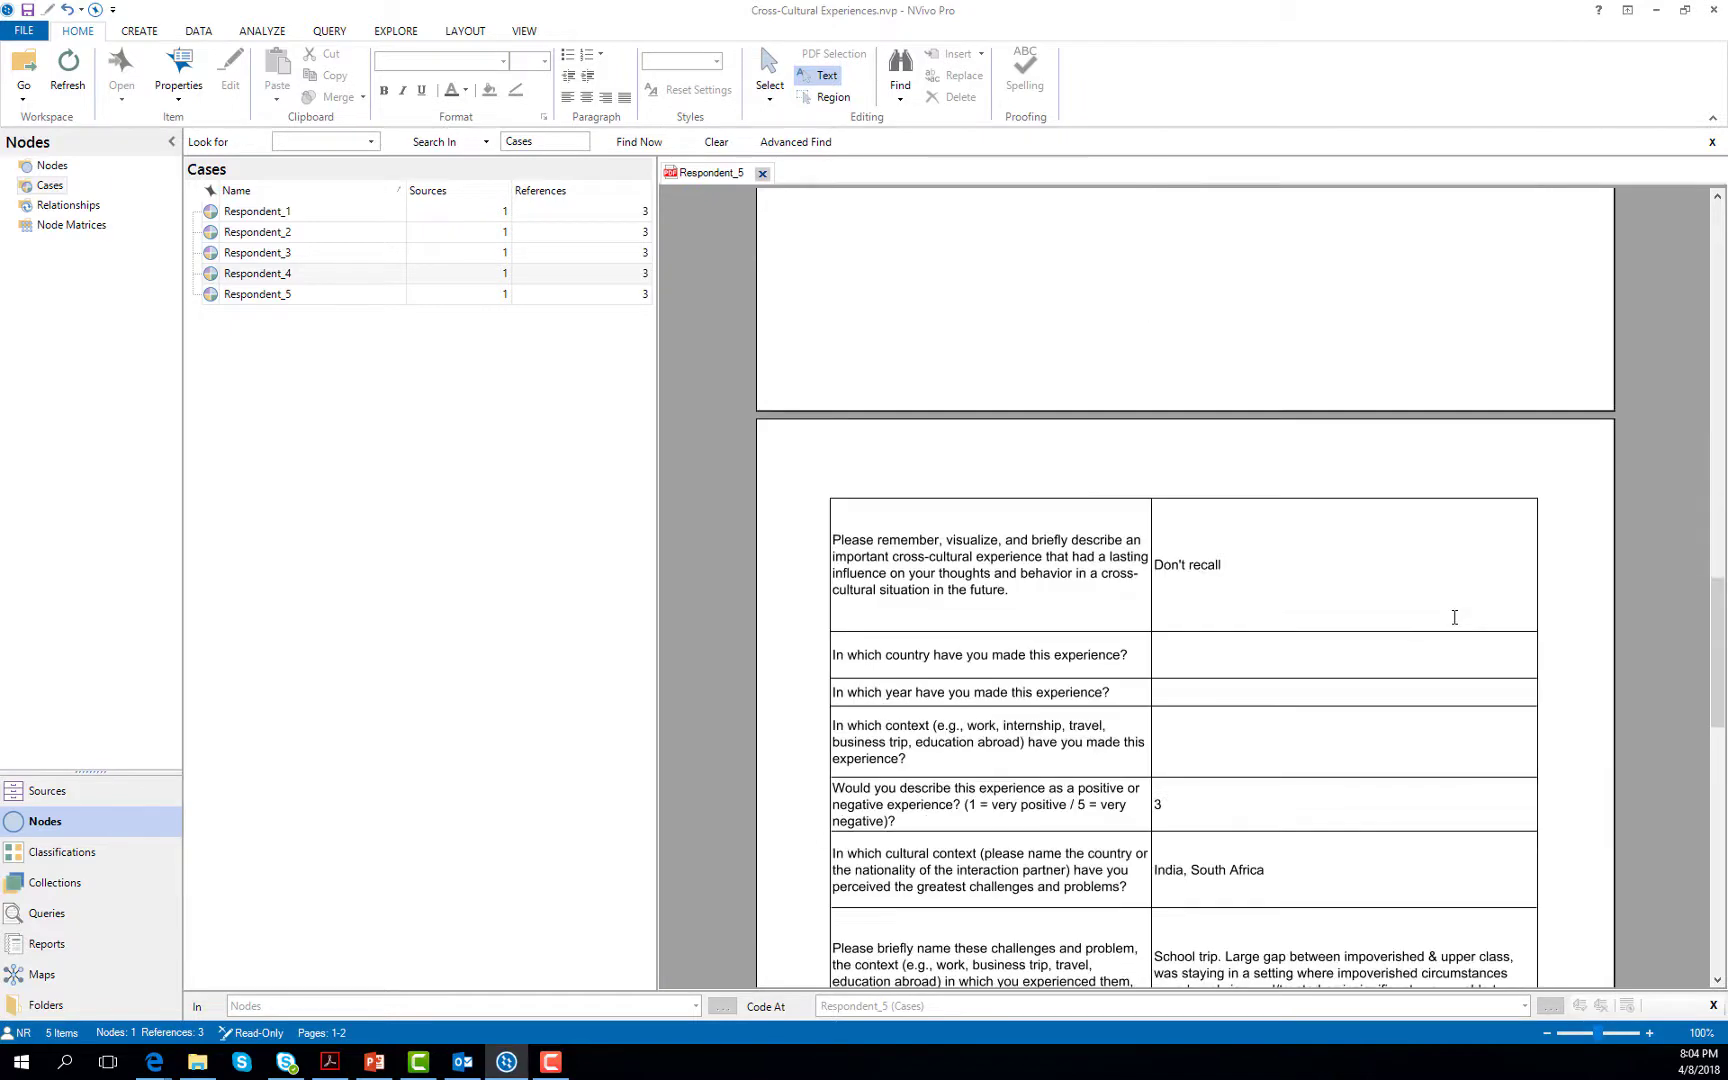
scroll(1455, 617, "down", 4)
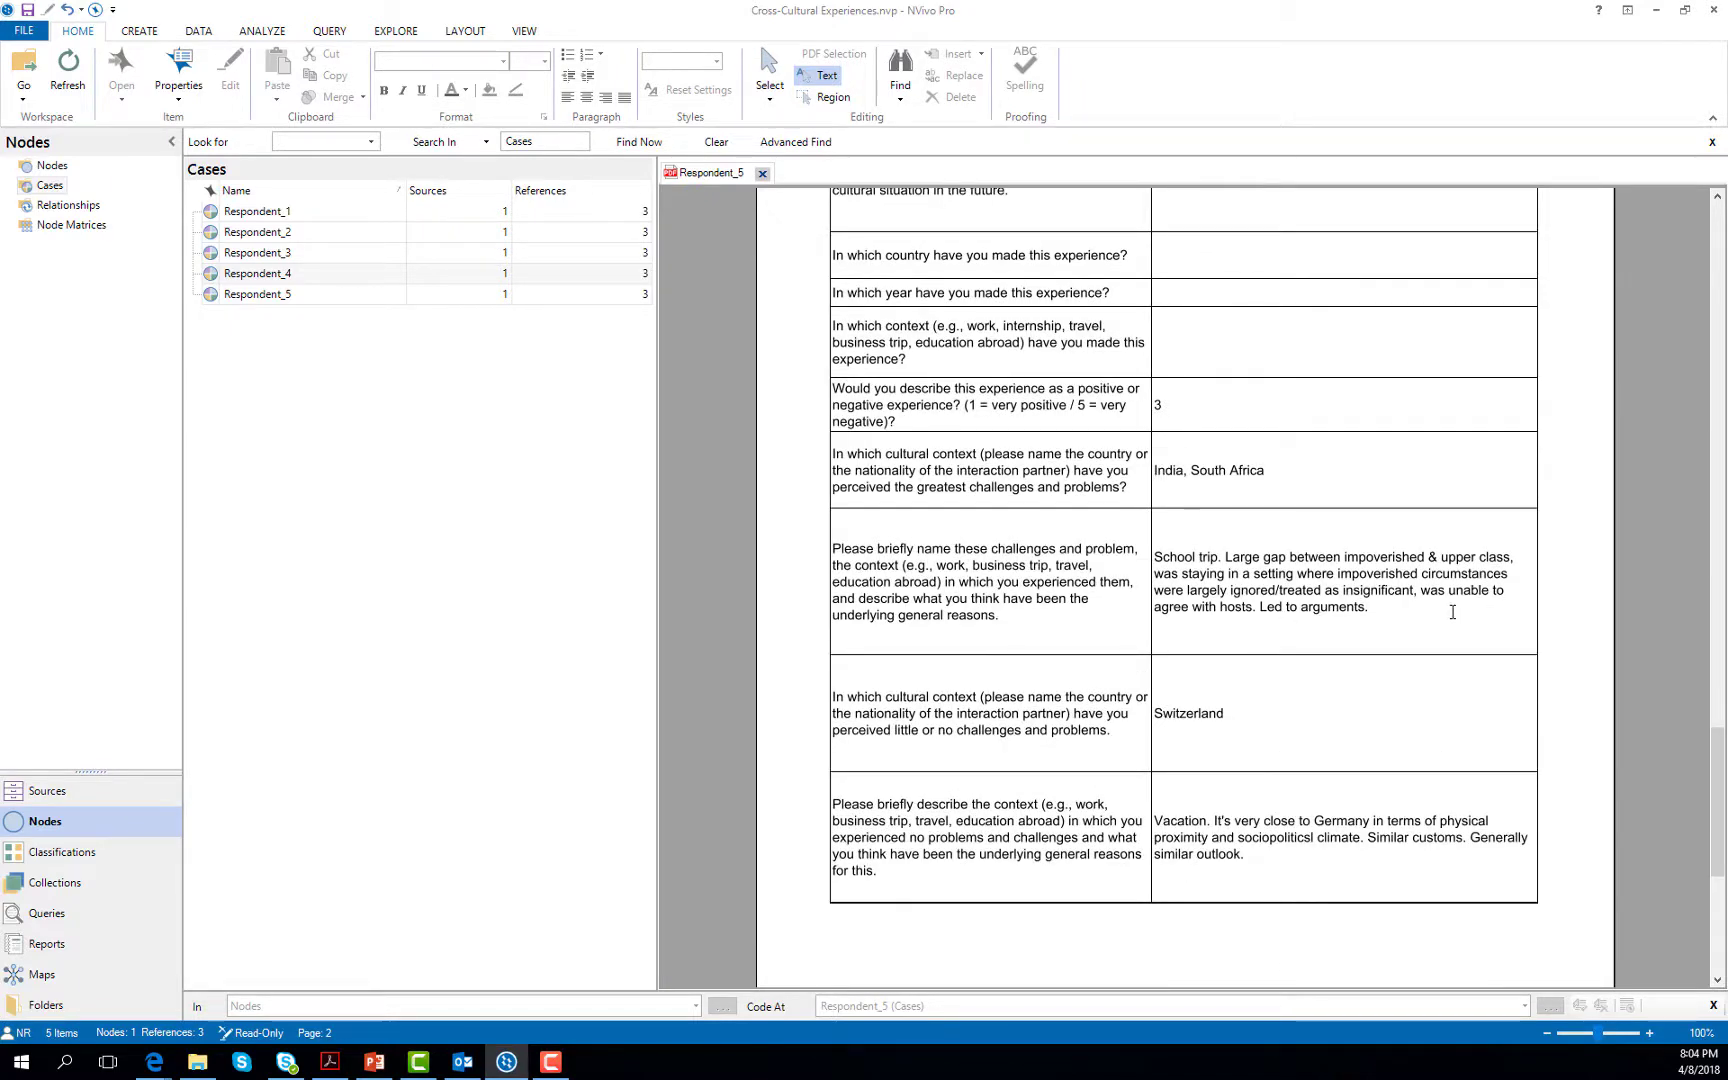
scroll(1452, 612, "up", 2)
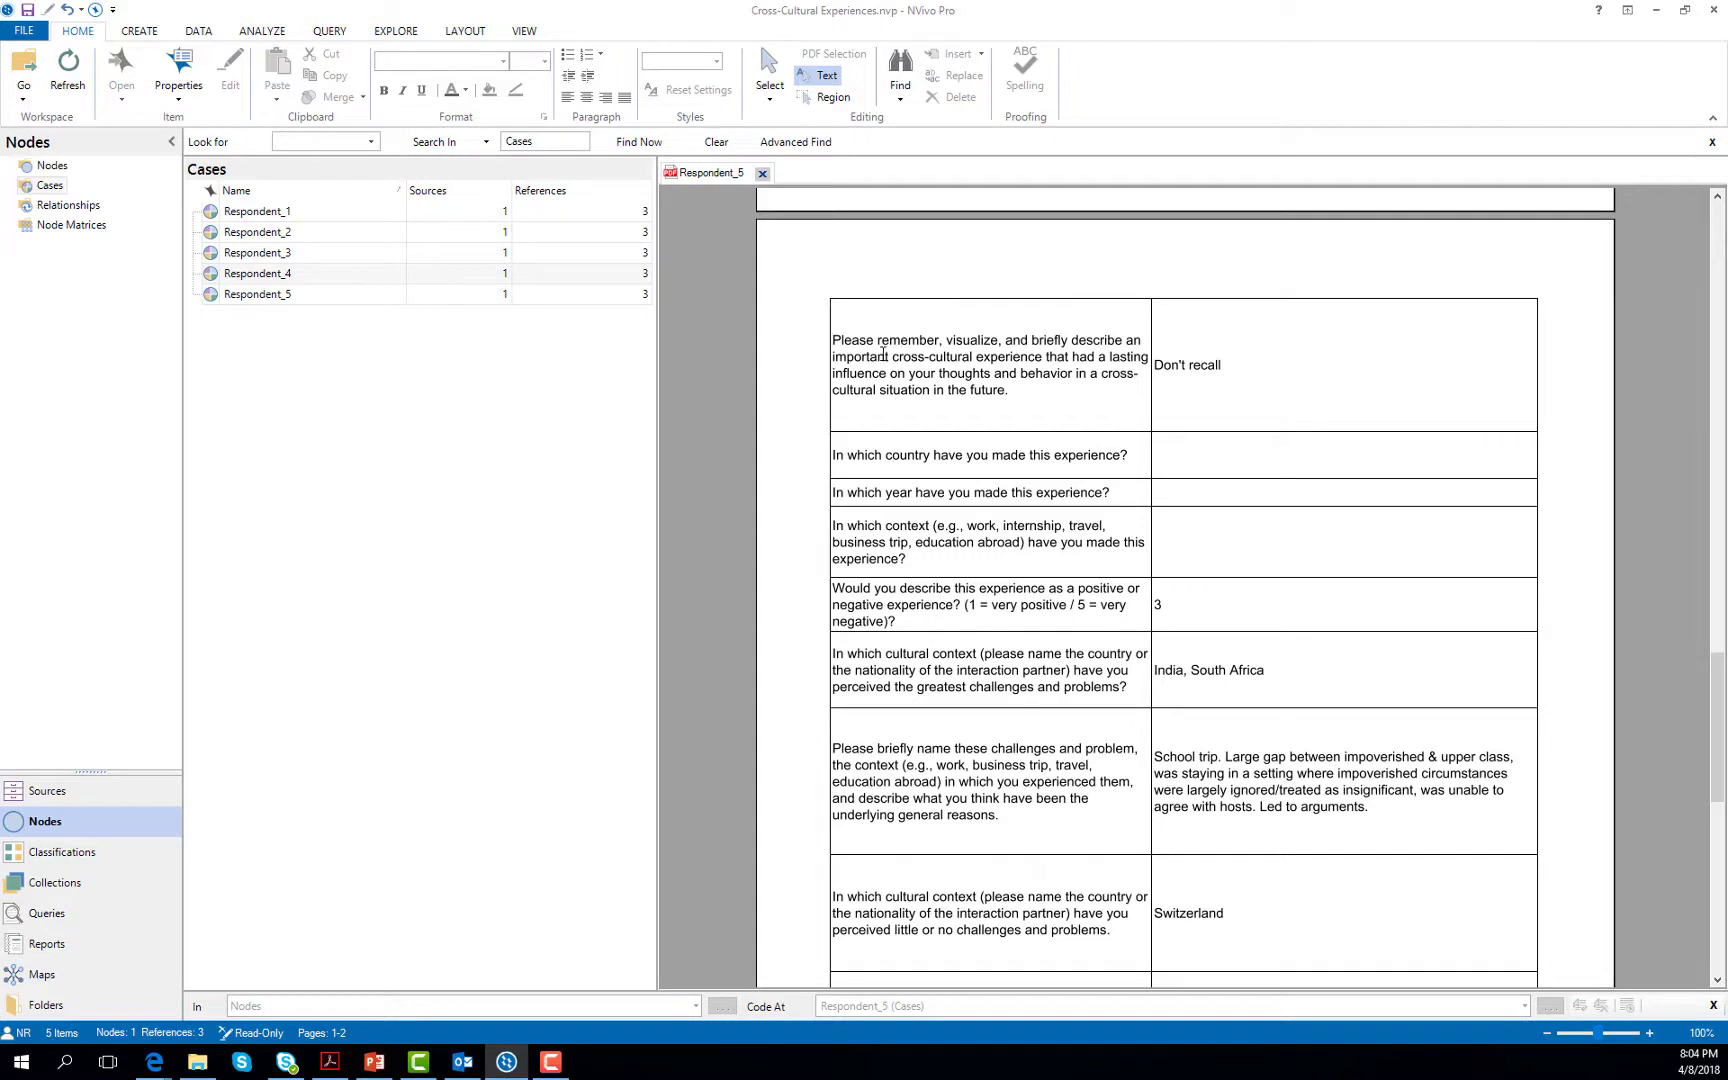
left_click_drag(883, 354, 993, 373)
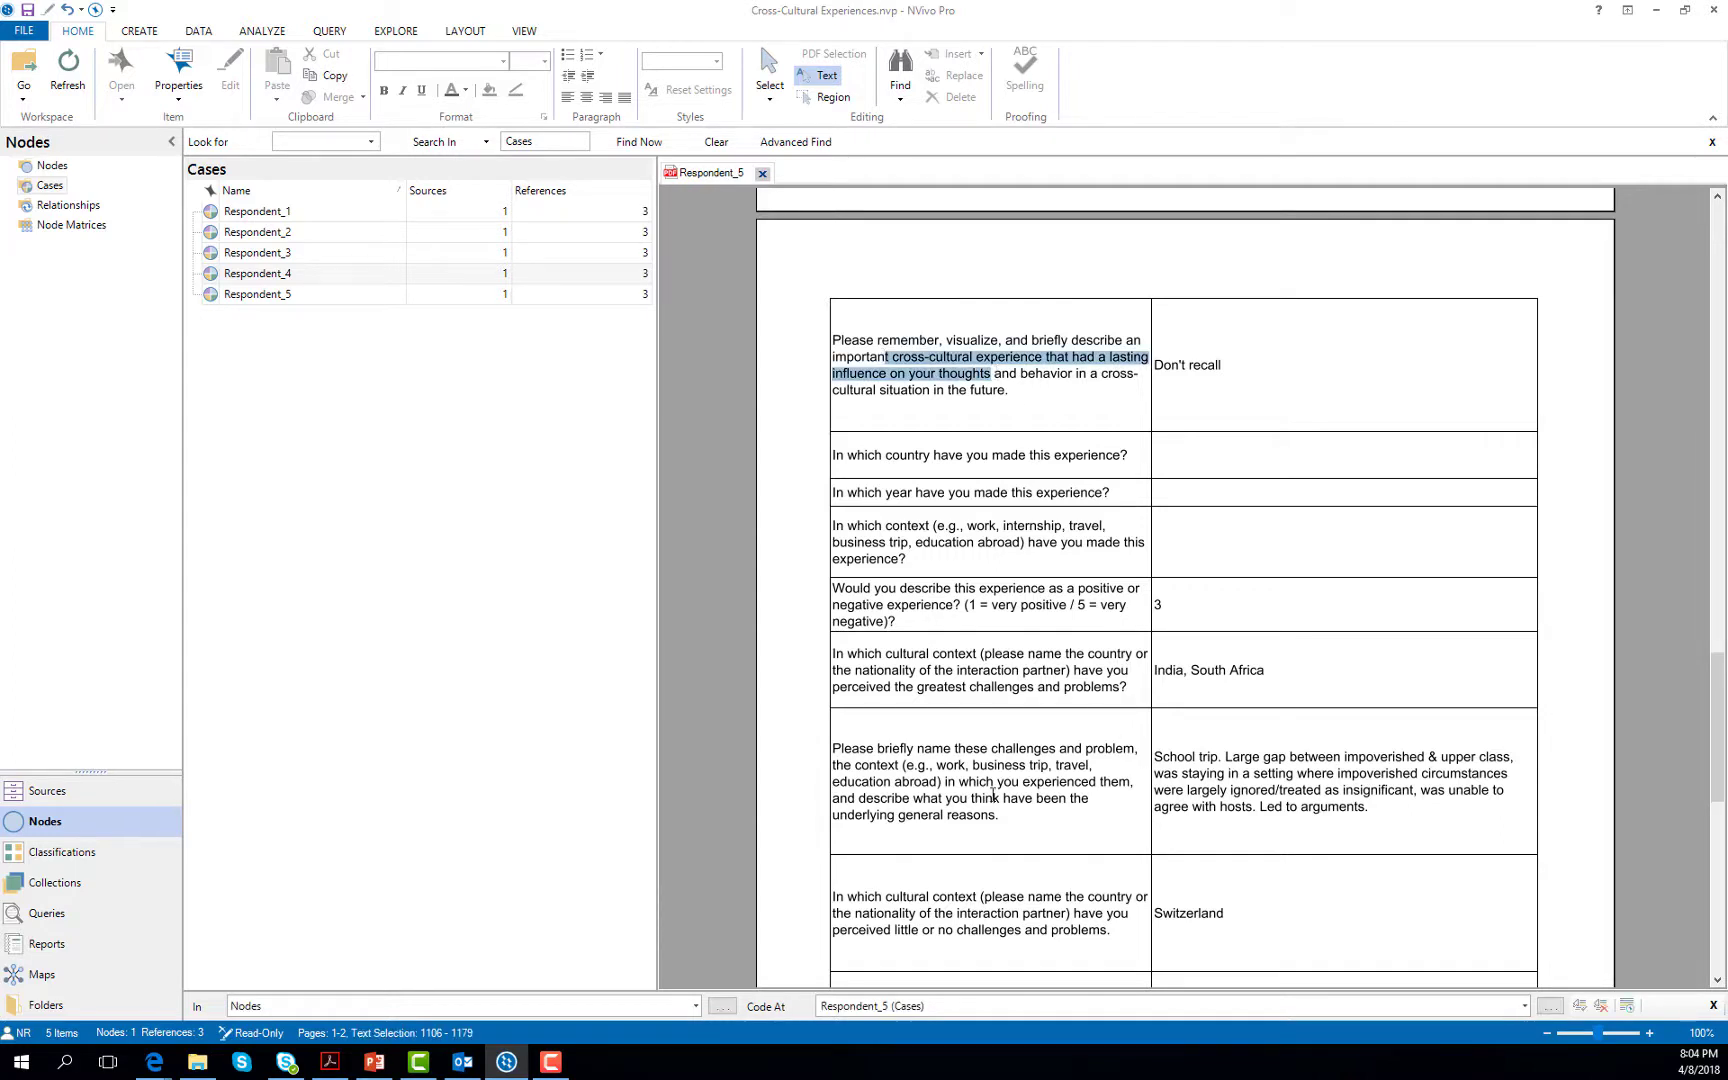
left_click_drag(958, 750, 1121, 764)
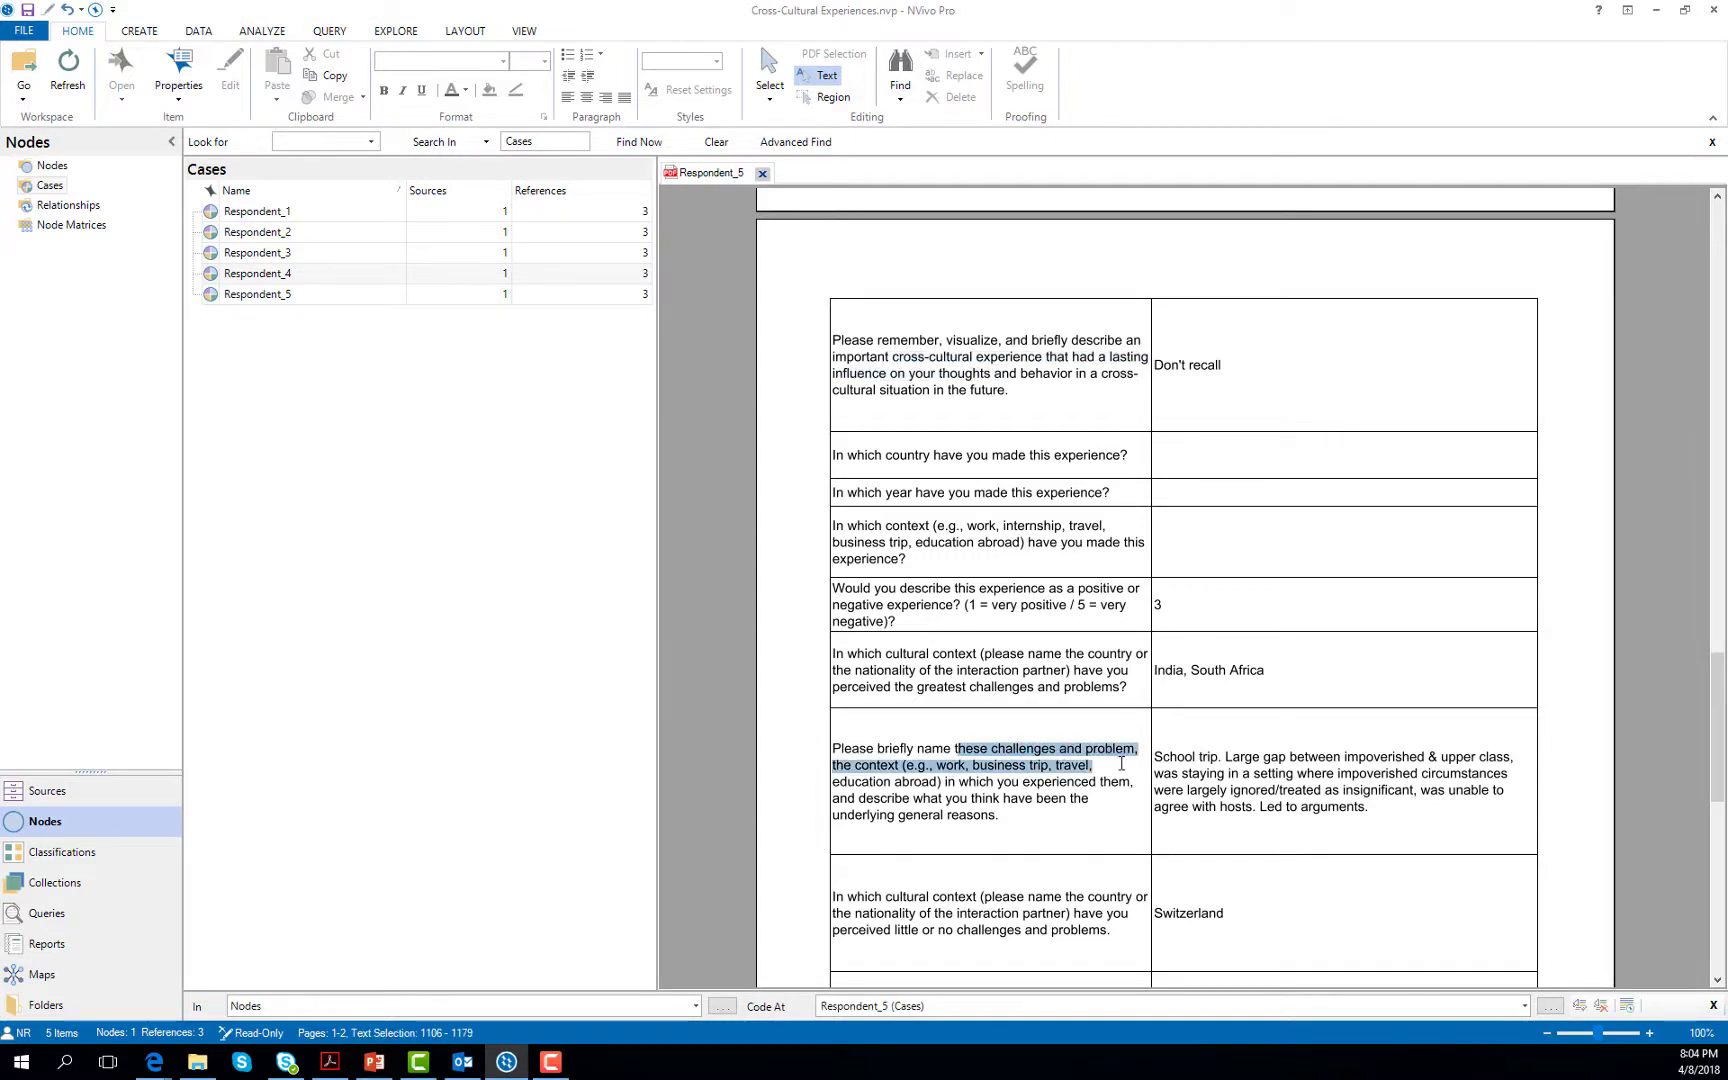
scroll(1121, 762, "down", 4)
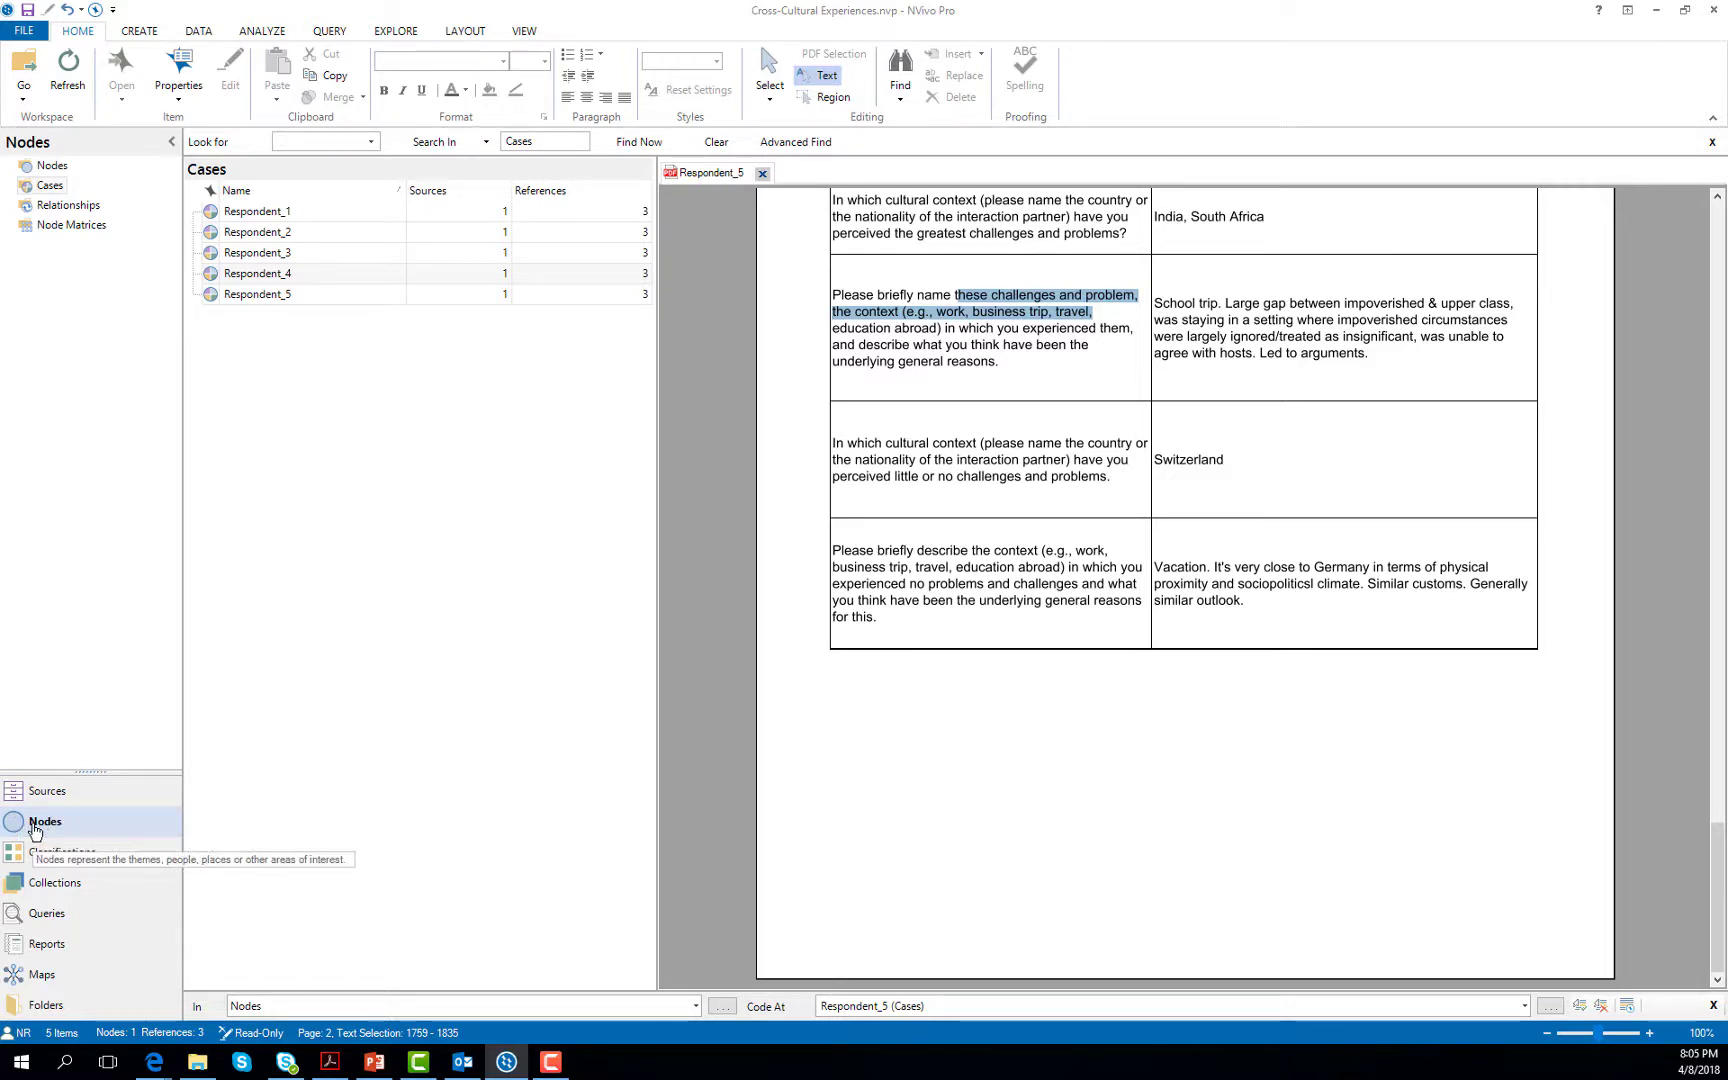
Step: Create a top-level node named "Cross-cultural experiences" in the Nodes folder
left_click(50, 169)
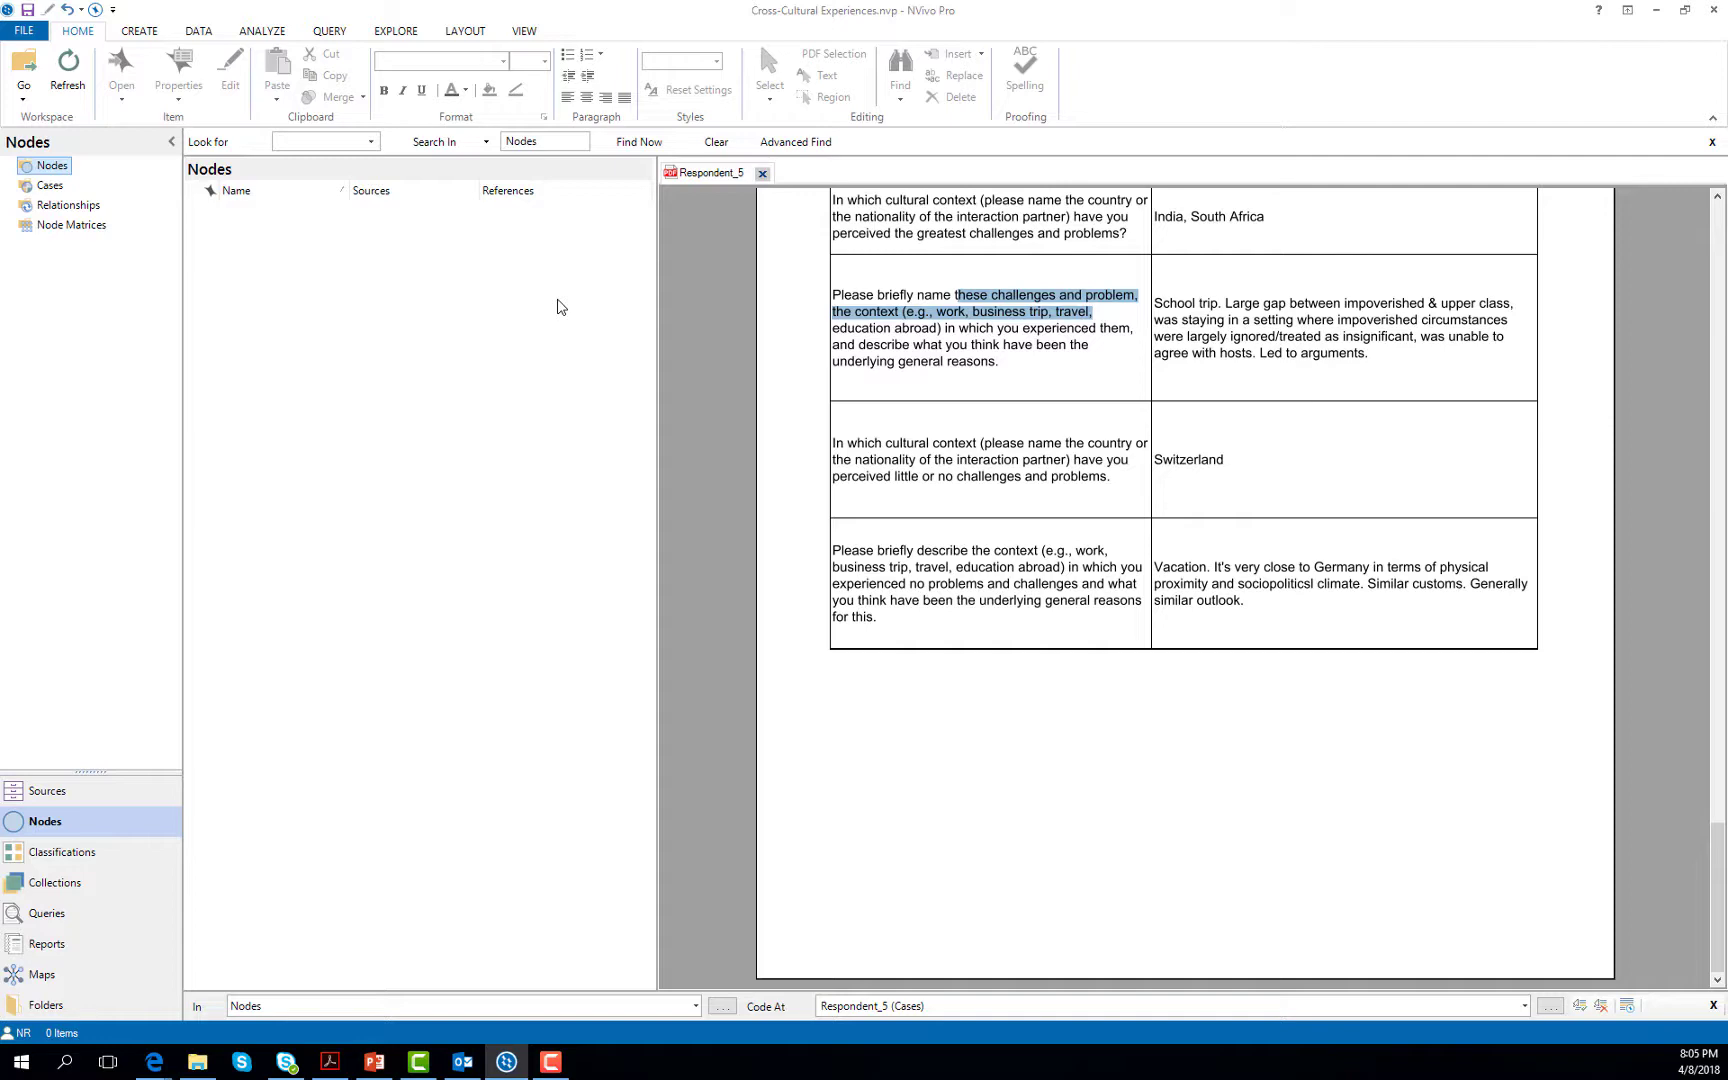
scroll(855, 378, "up", 4)
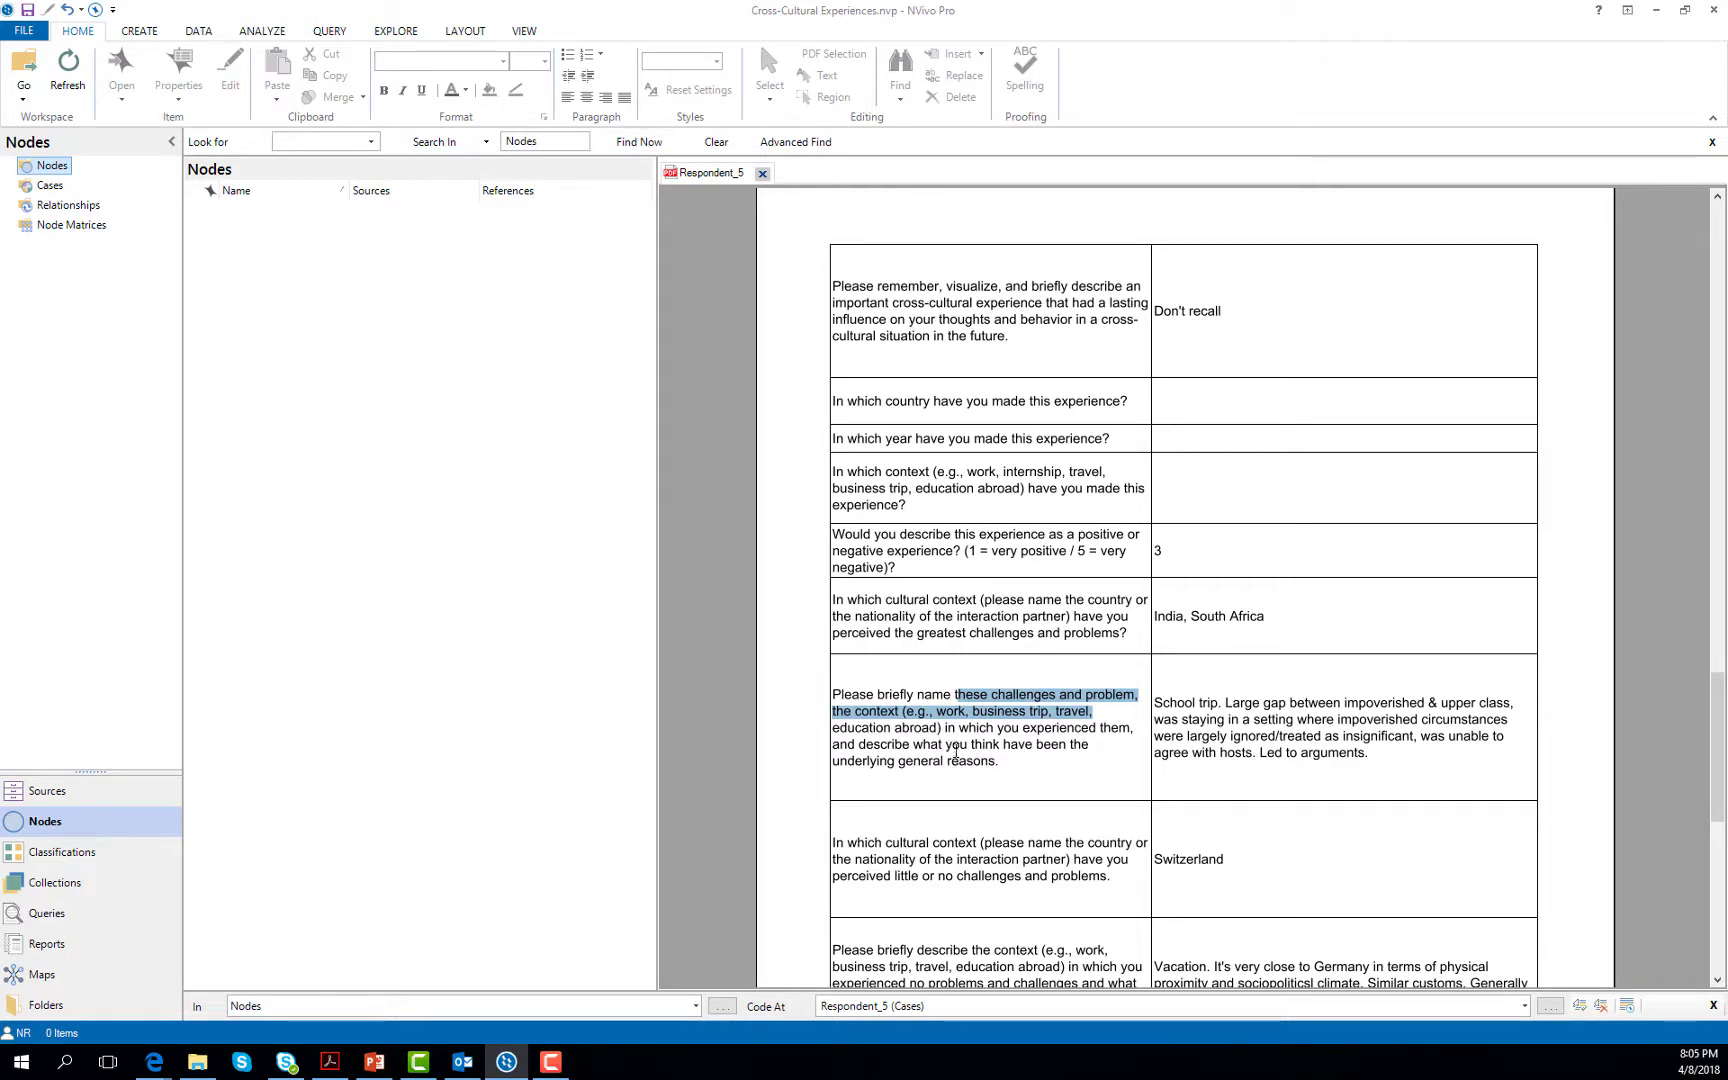
scroll(956, 752, "down", 4)
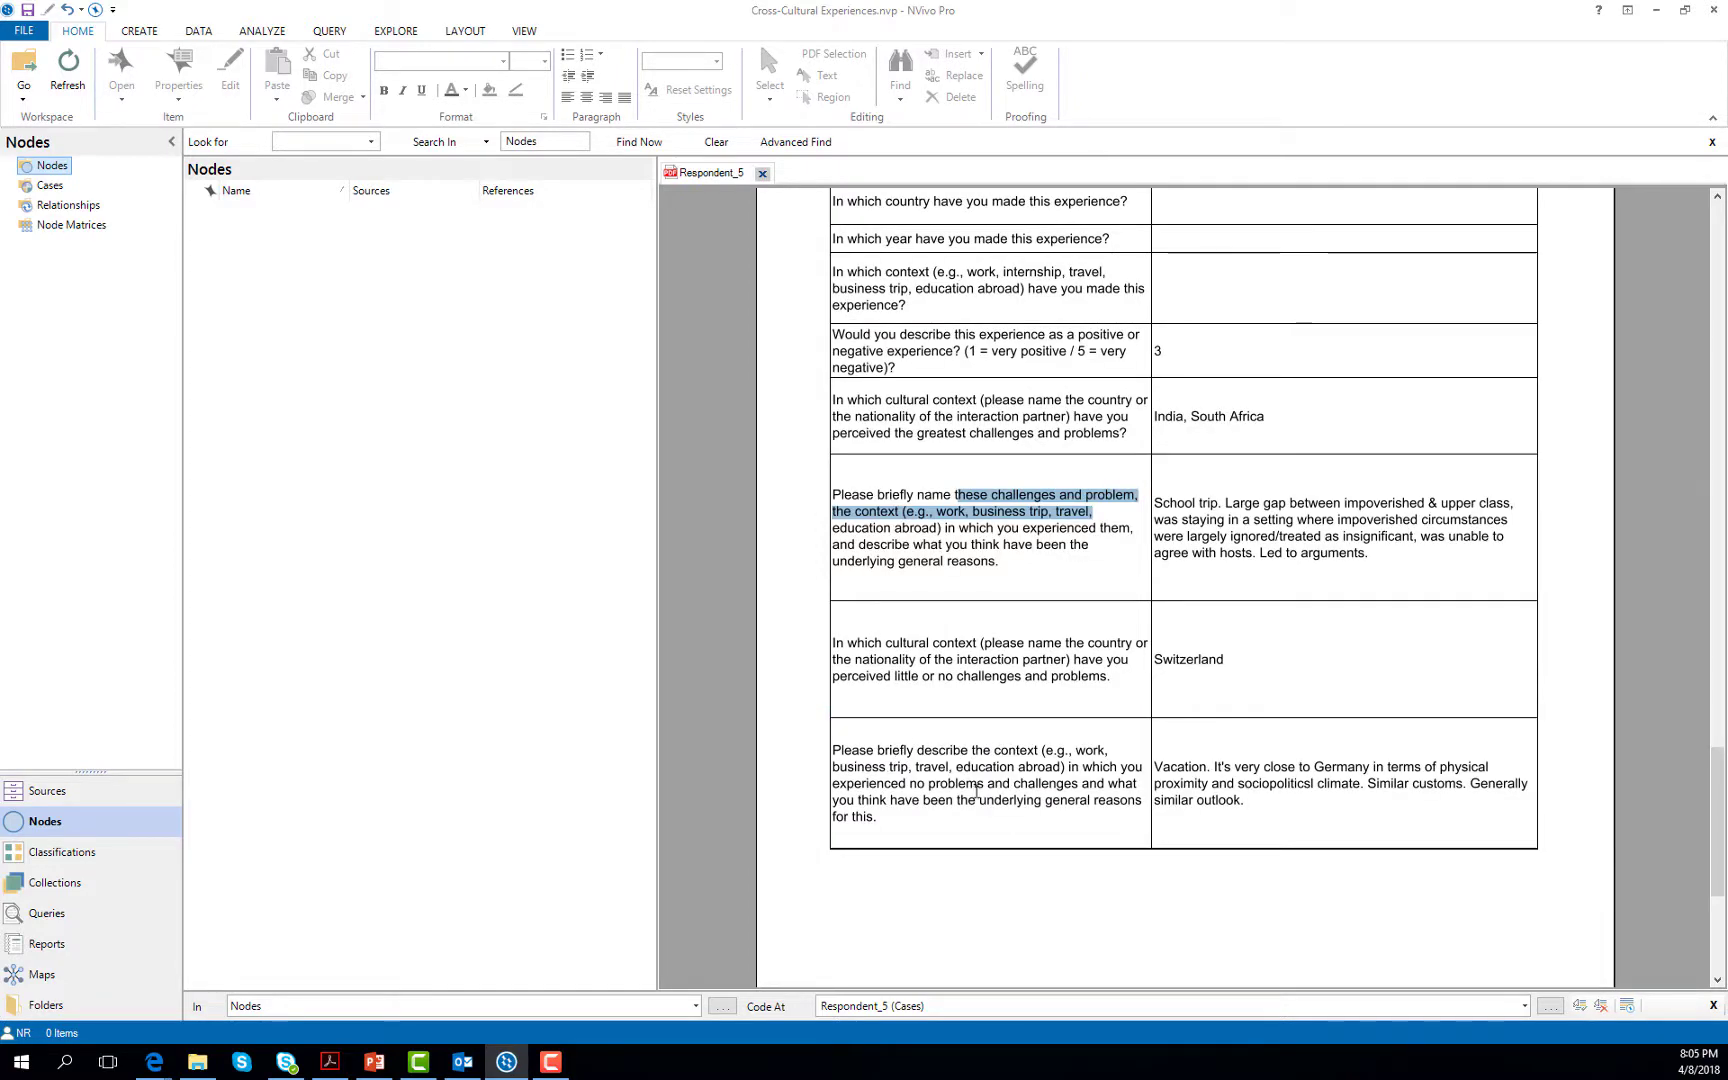
left_click(480, 482)
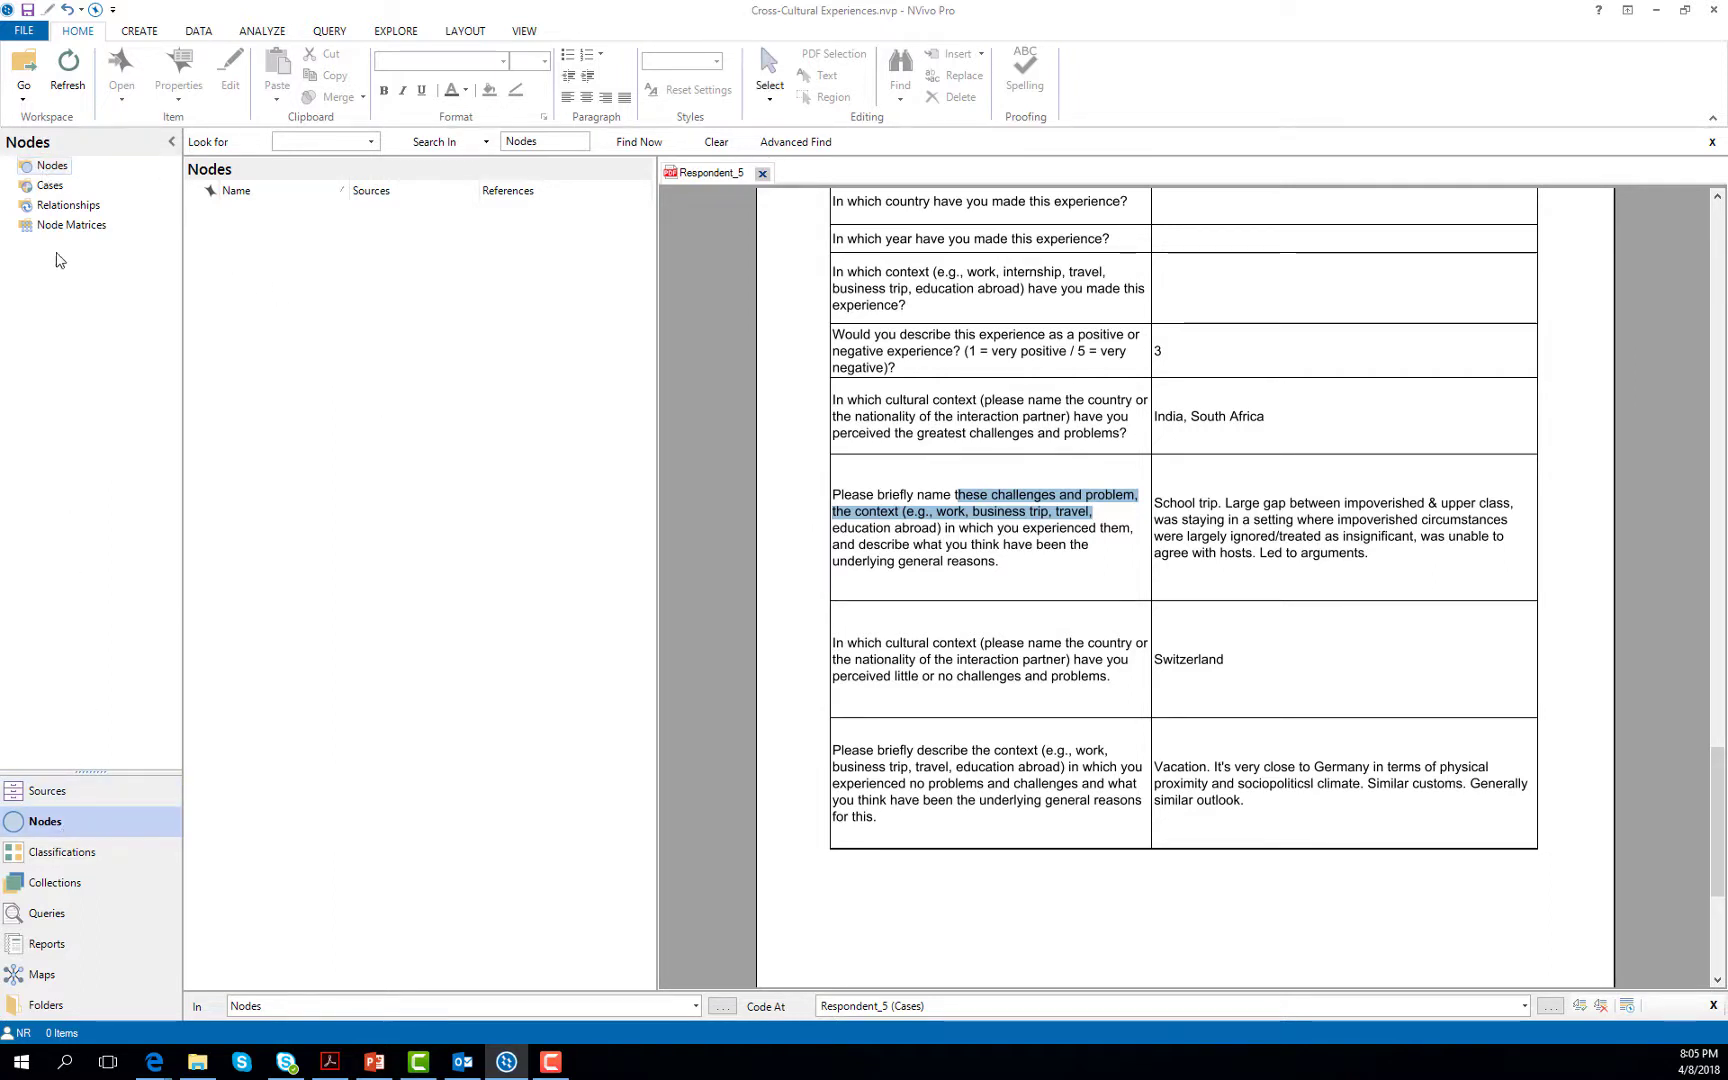
right_click(257, 263)
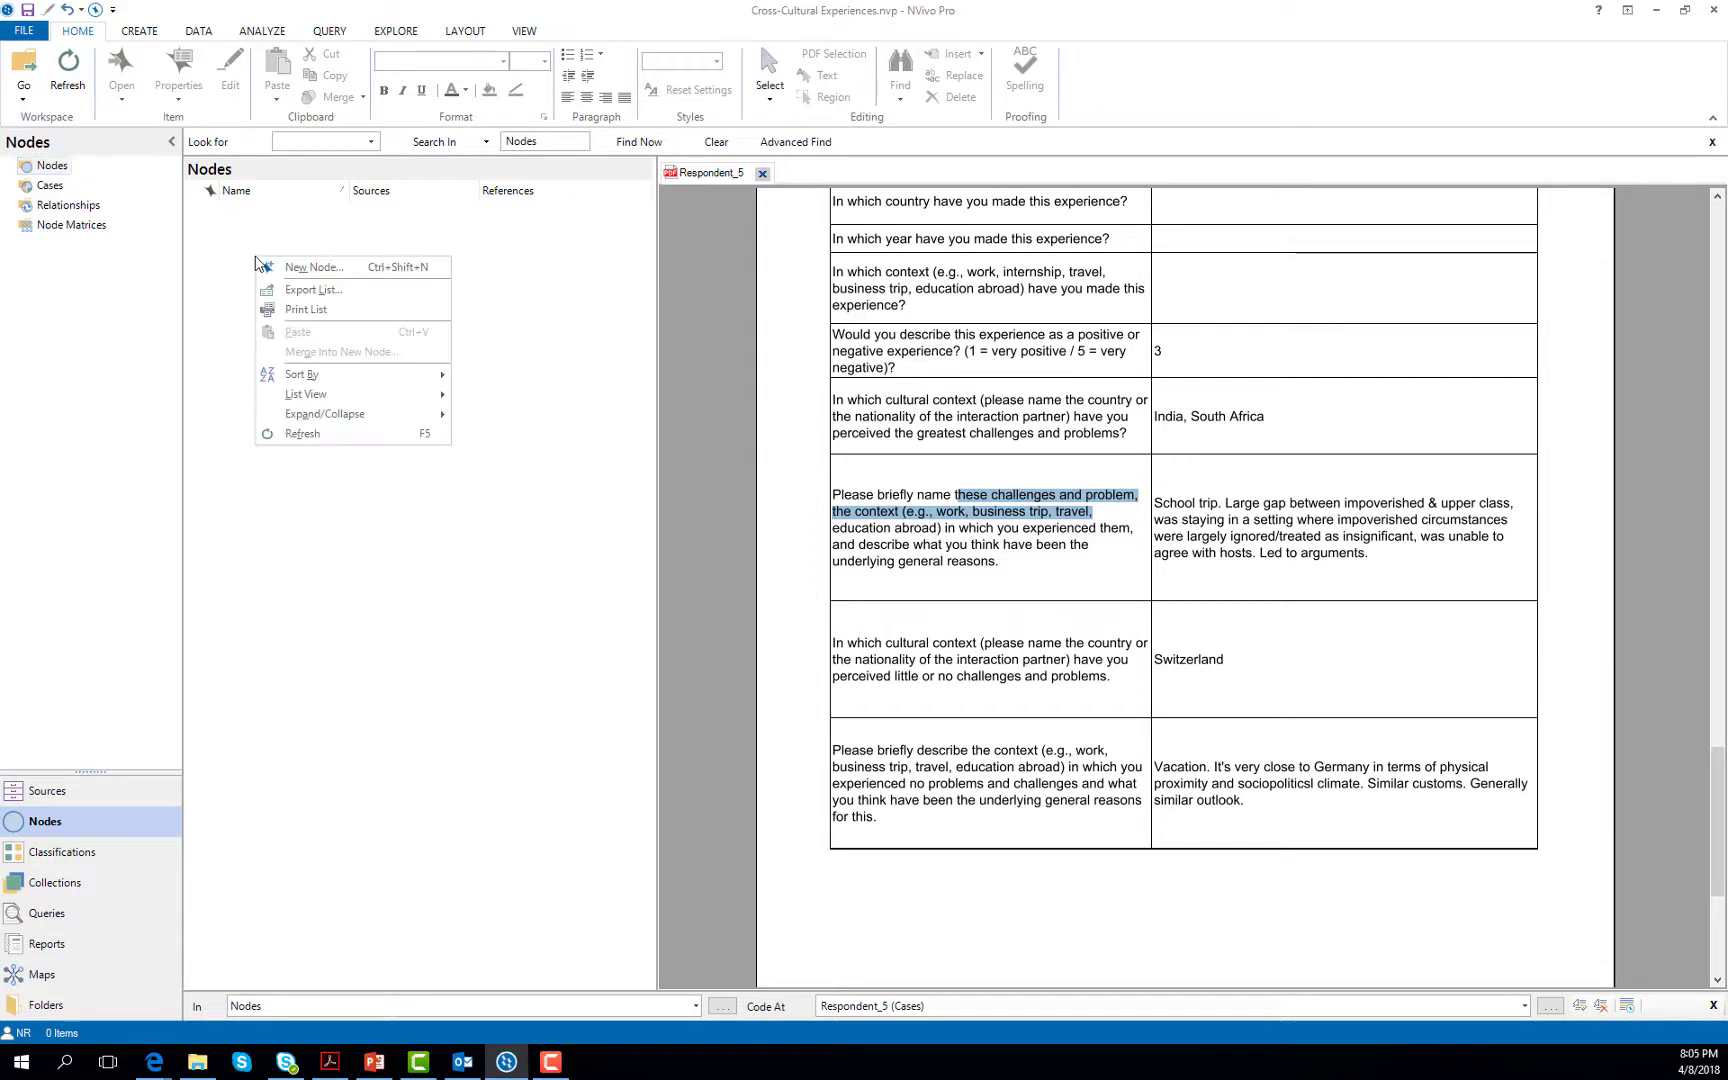
left_click(378, 276)
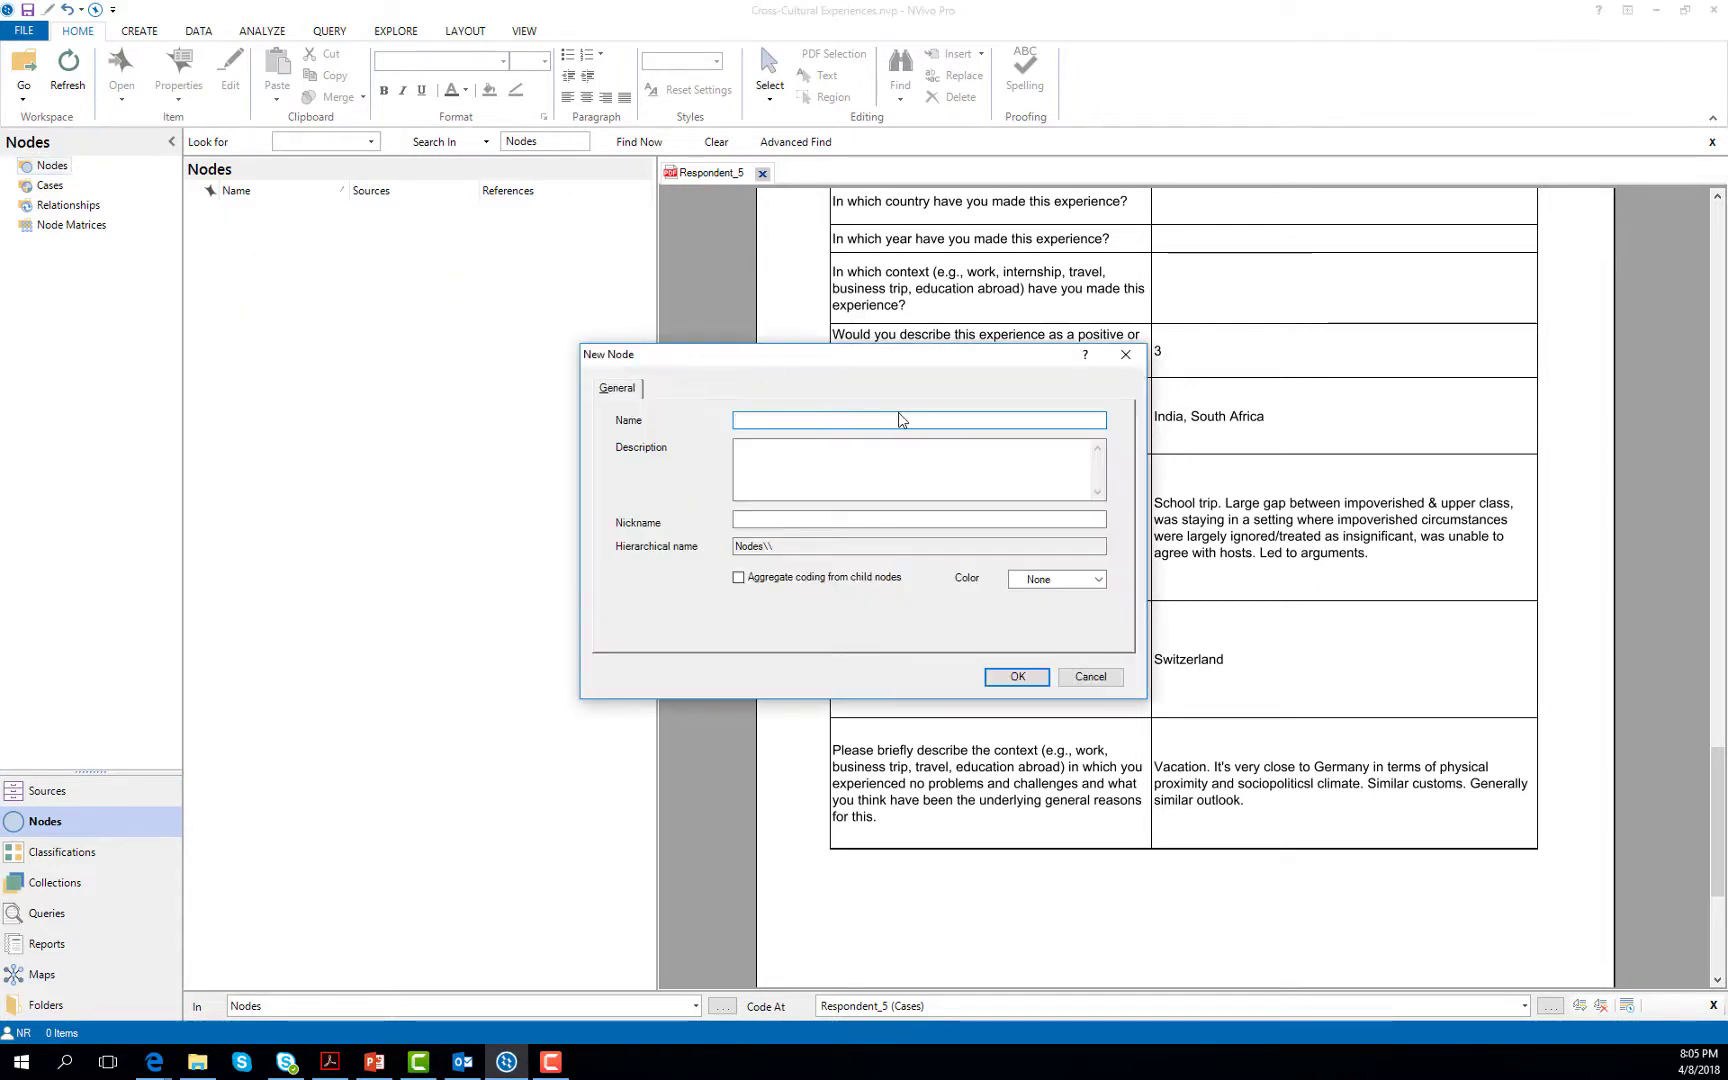
type("Cr")
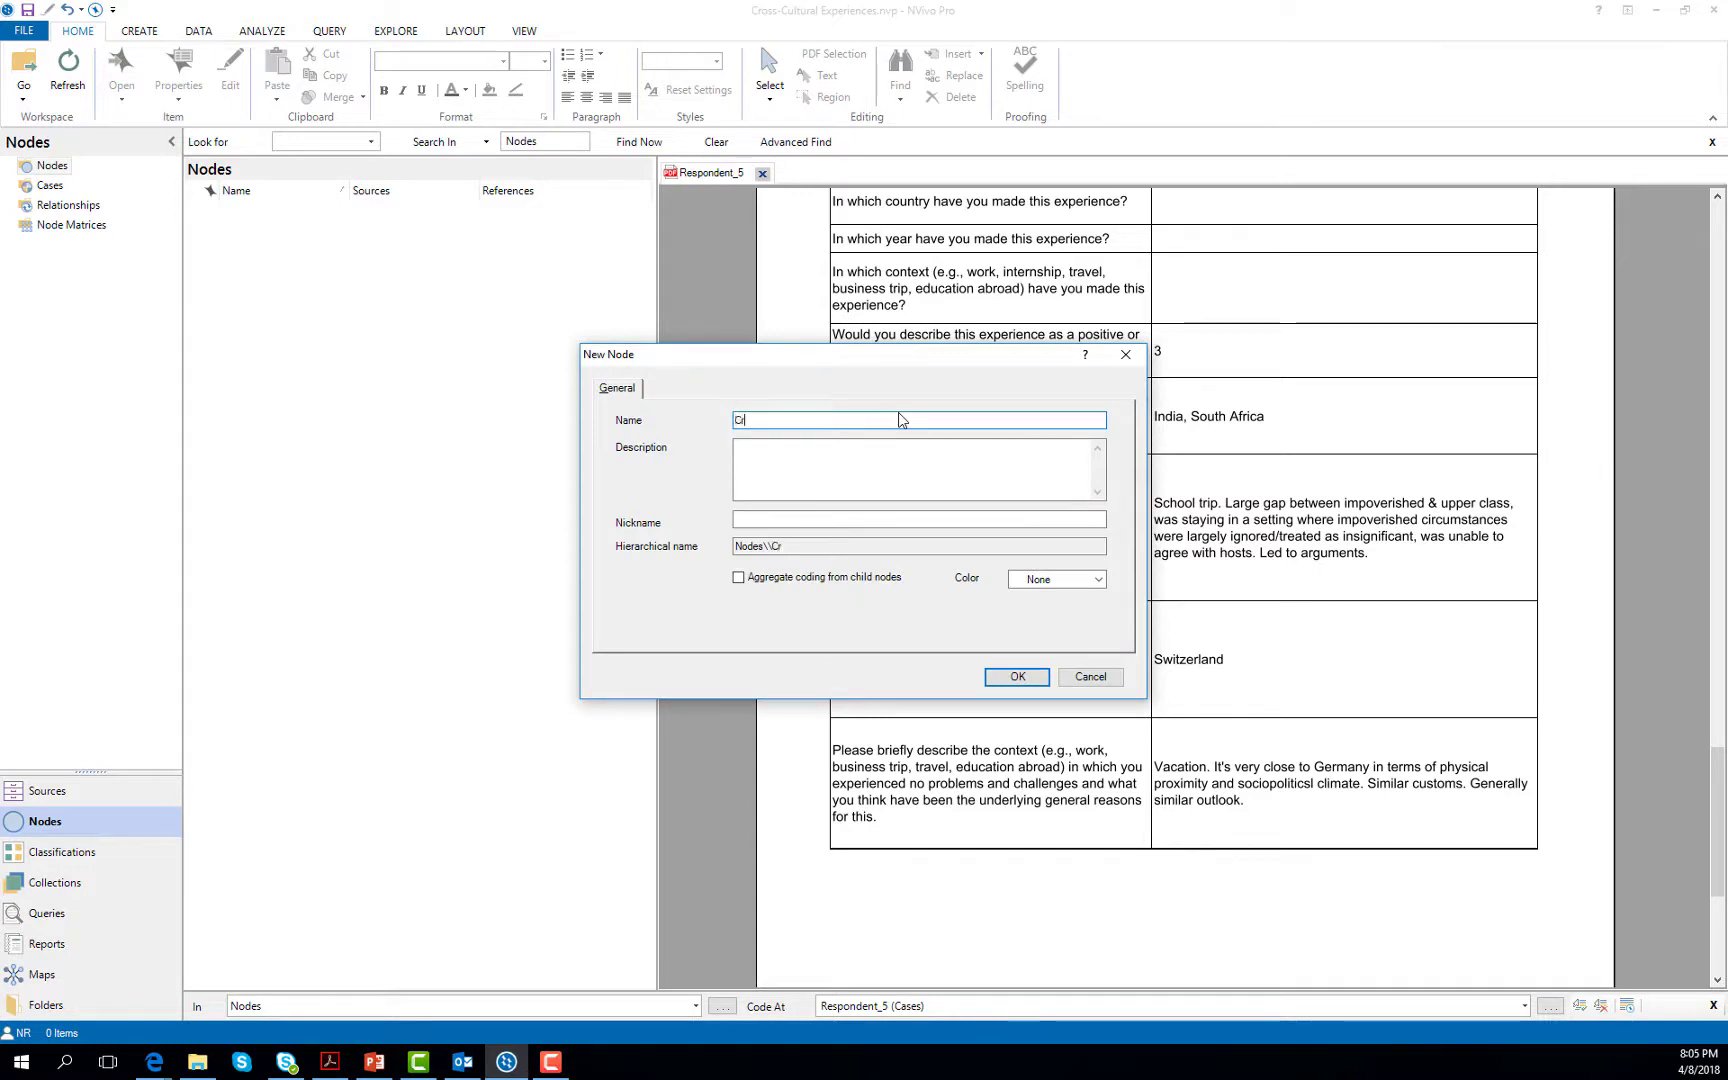
type("oss-cultural experi")
key("BackSpace")
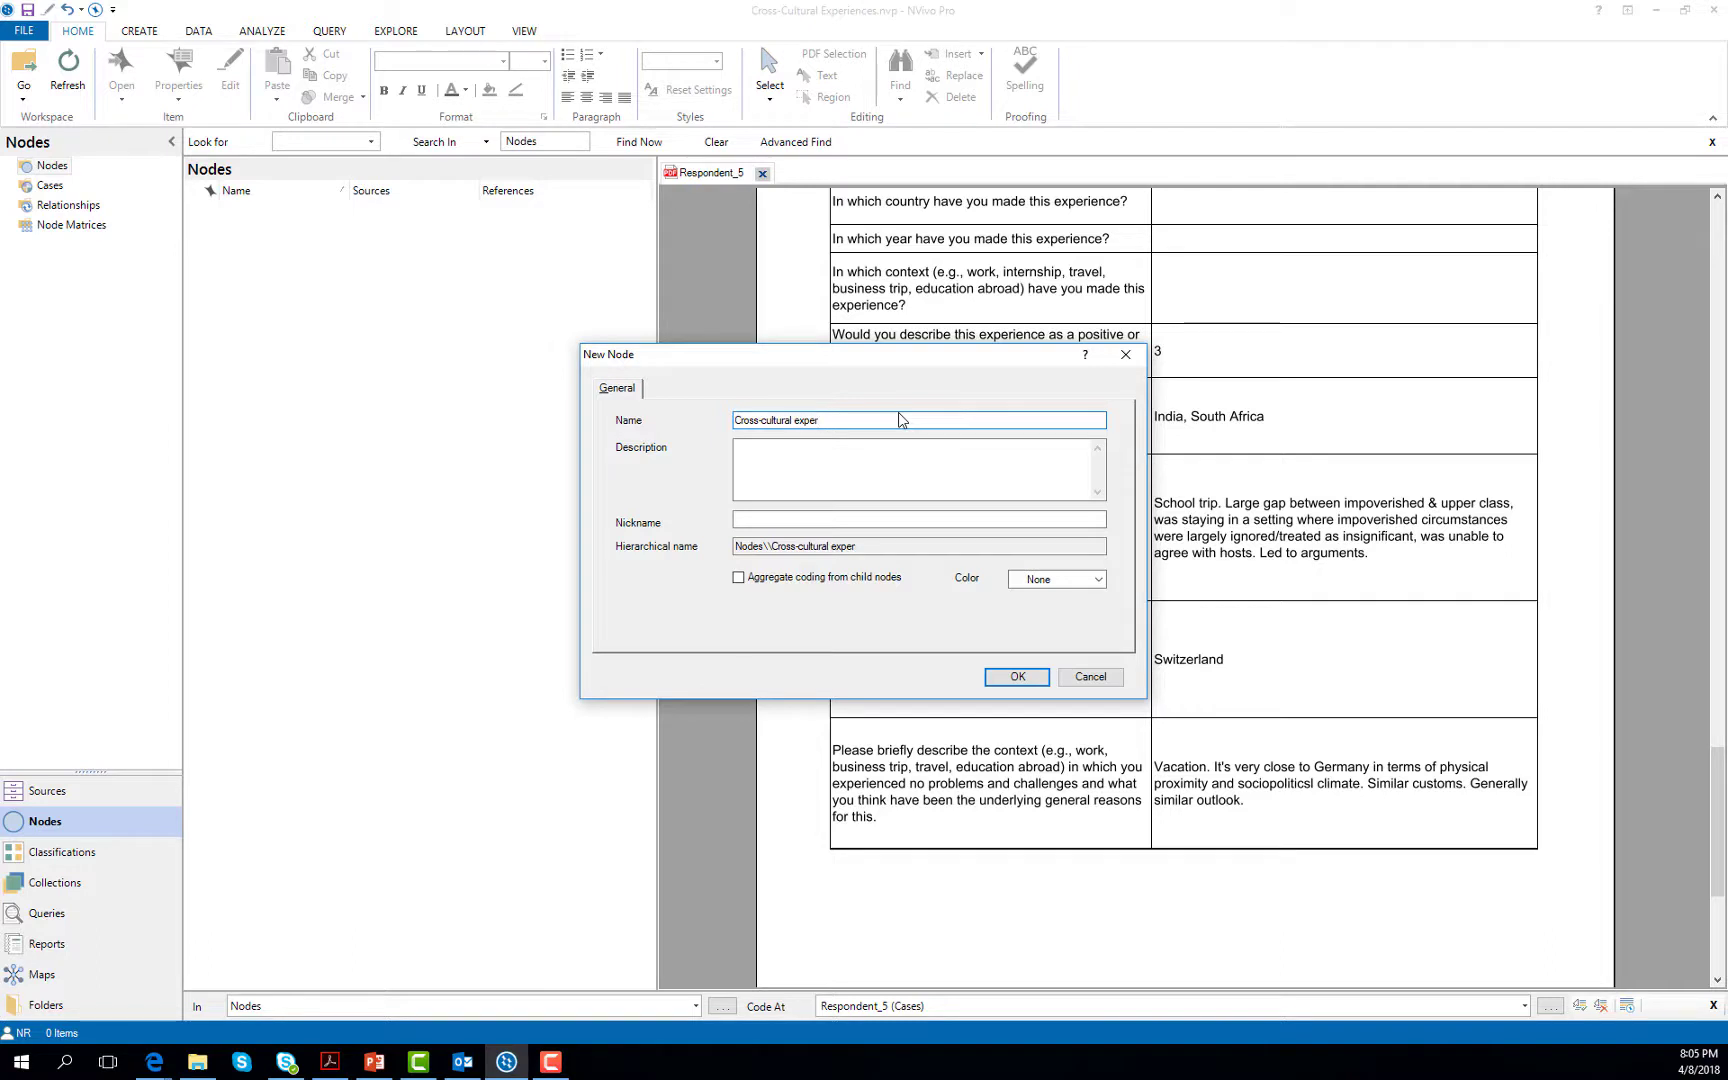
type("iences")
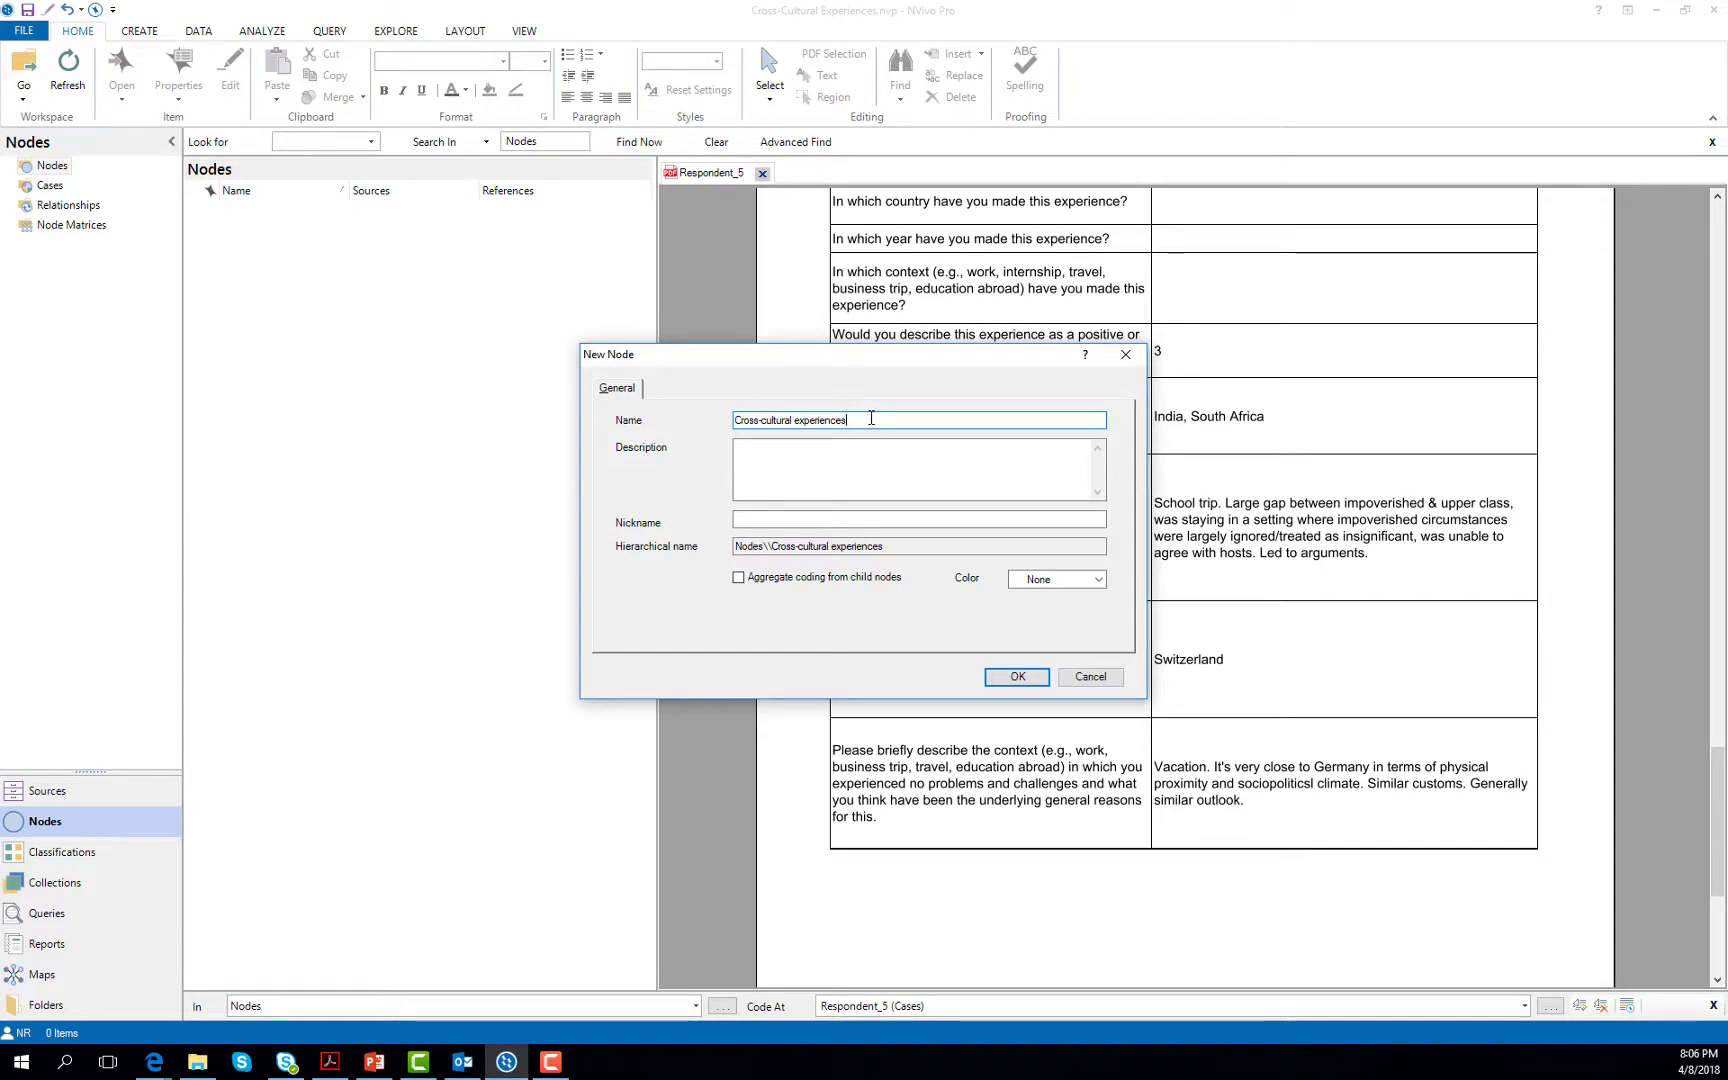
left_click(1004, 682)
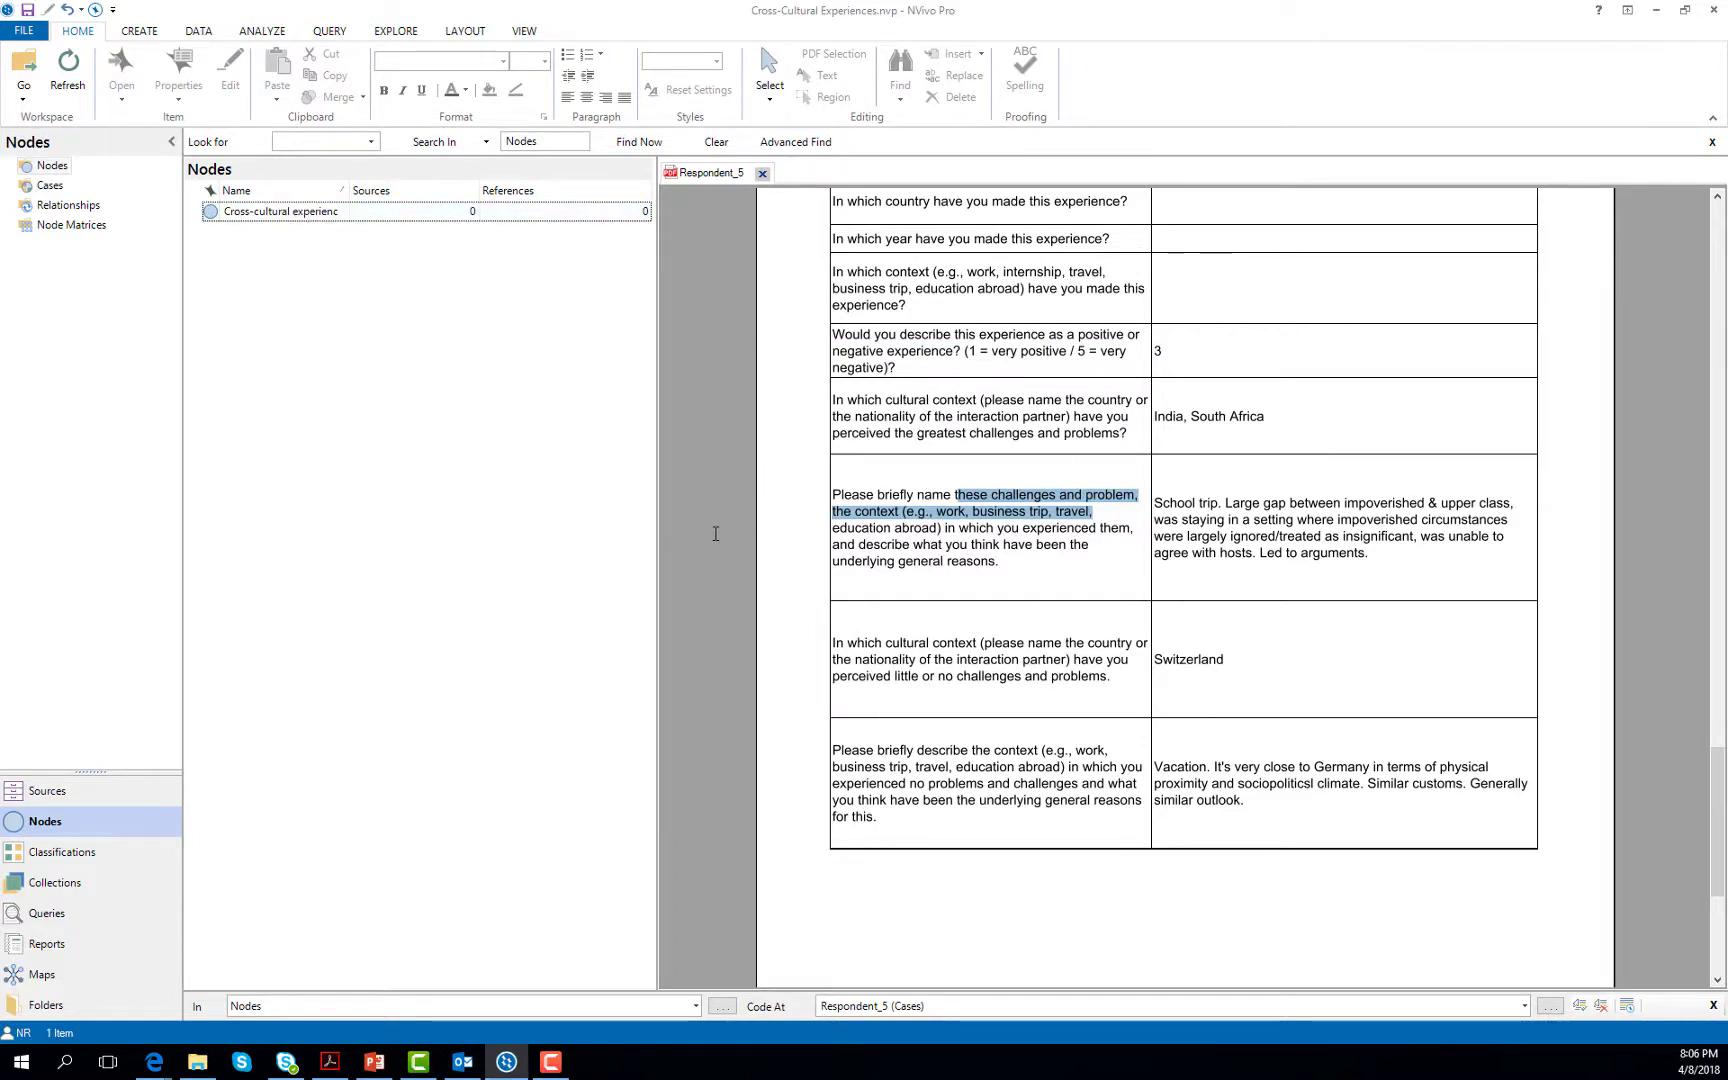
Step: Code Respondent_5's answer "Don't recall" at the existing node Cross-cultural experiences
scroll(845, 546, "up", 4)
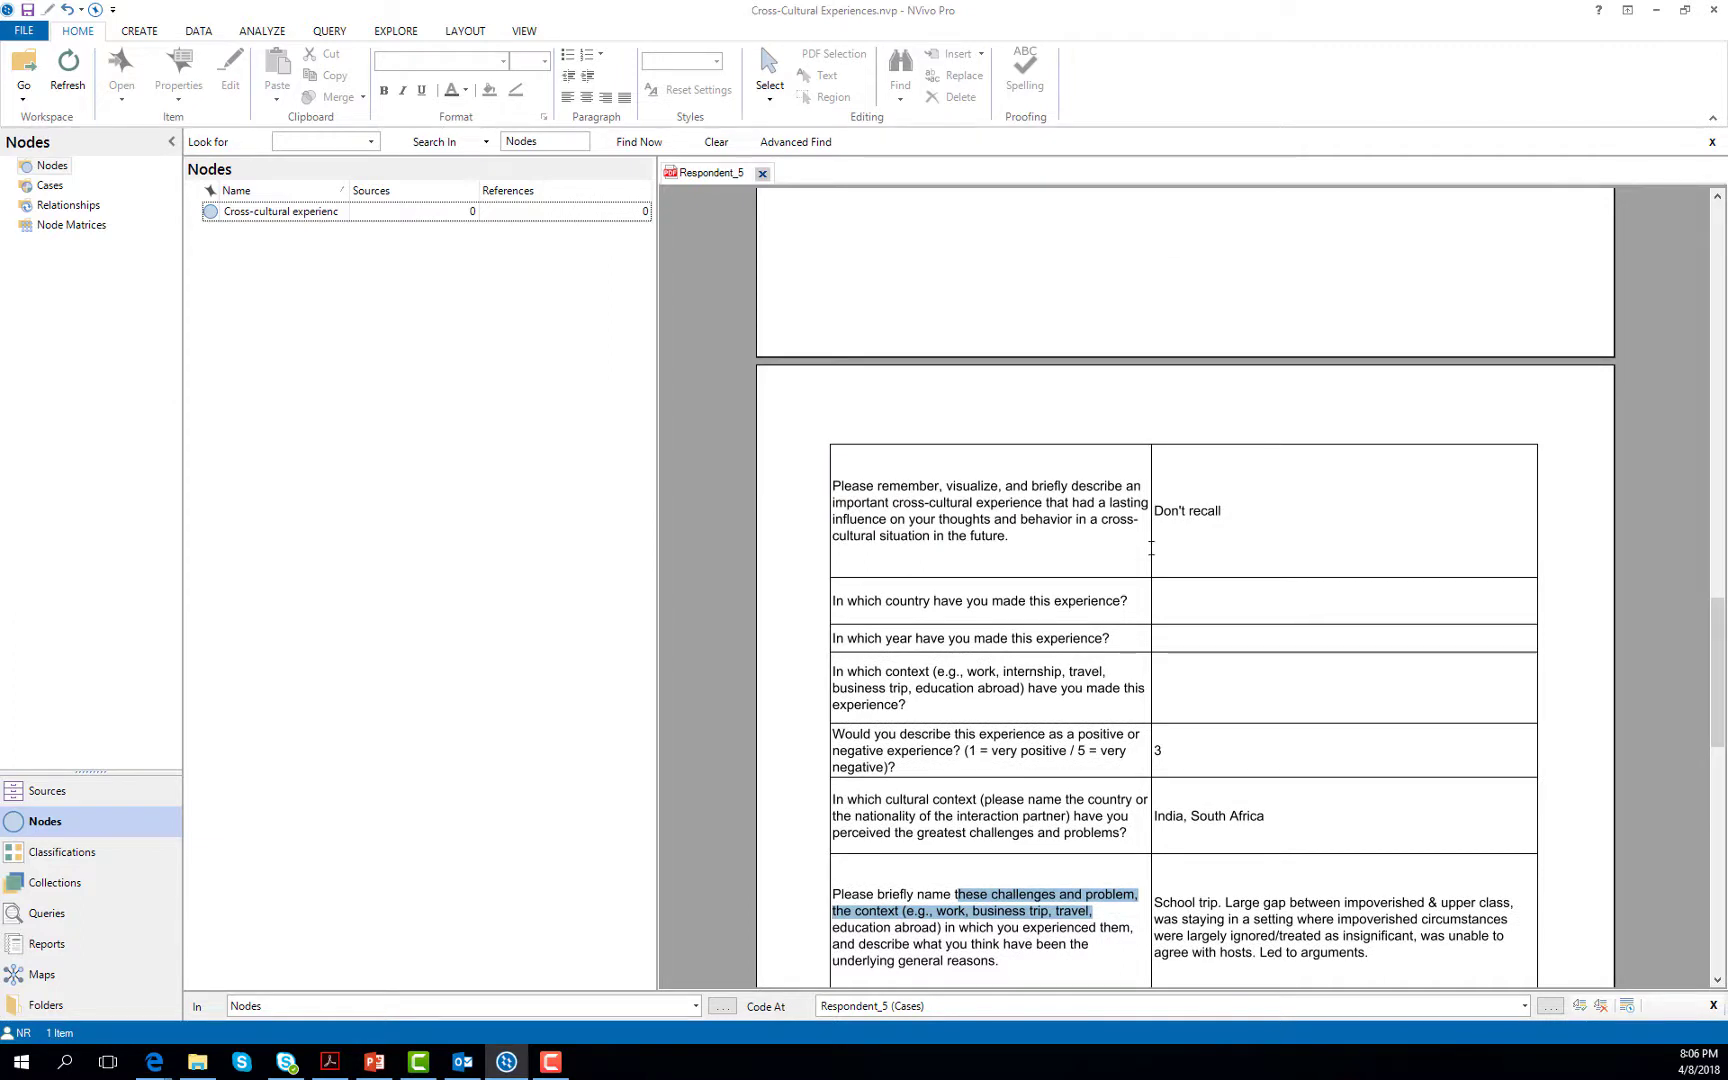
left_click(1211, 512)
left_click_drag(1211, 512, 1153, 512)
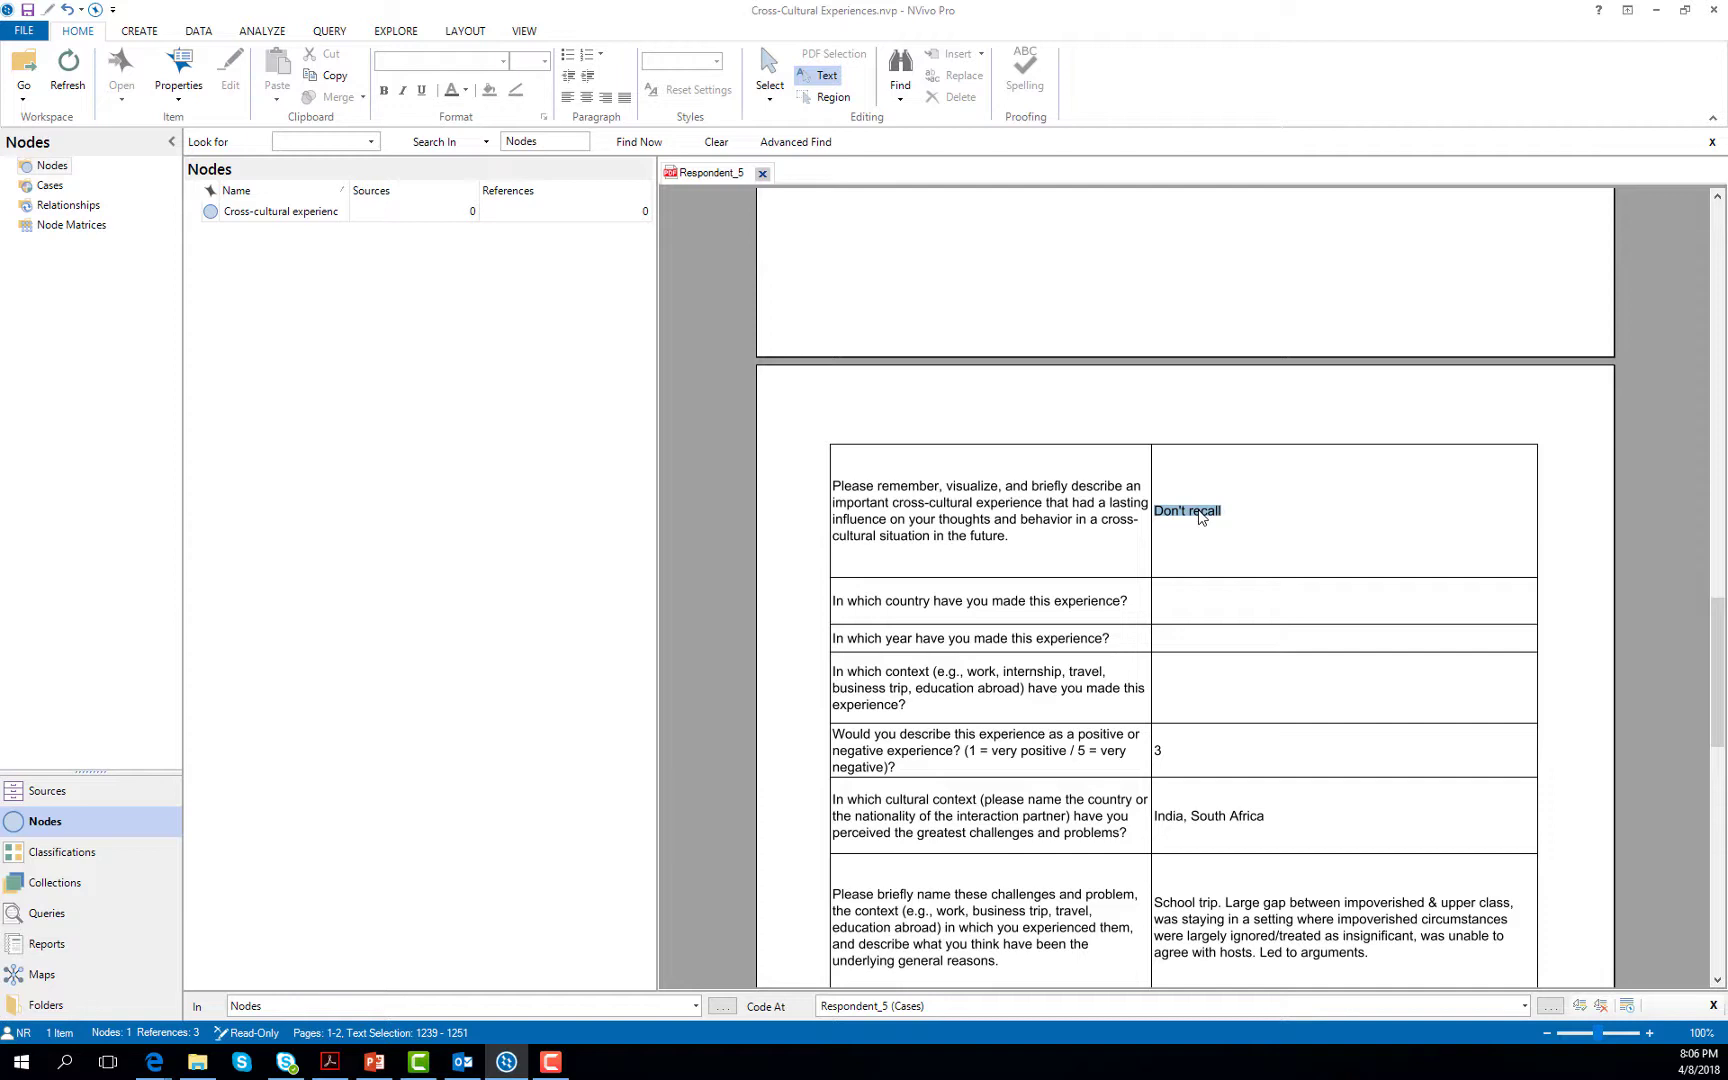
right_click(1201, 516)
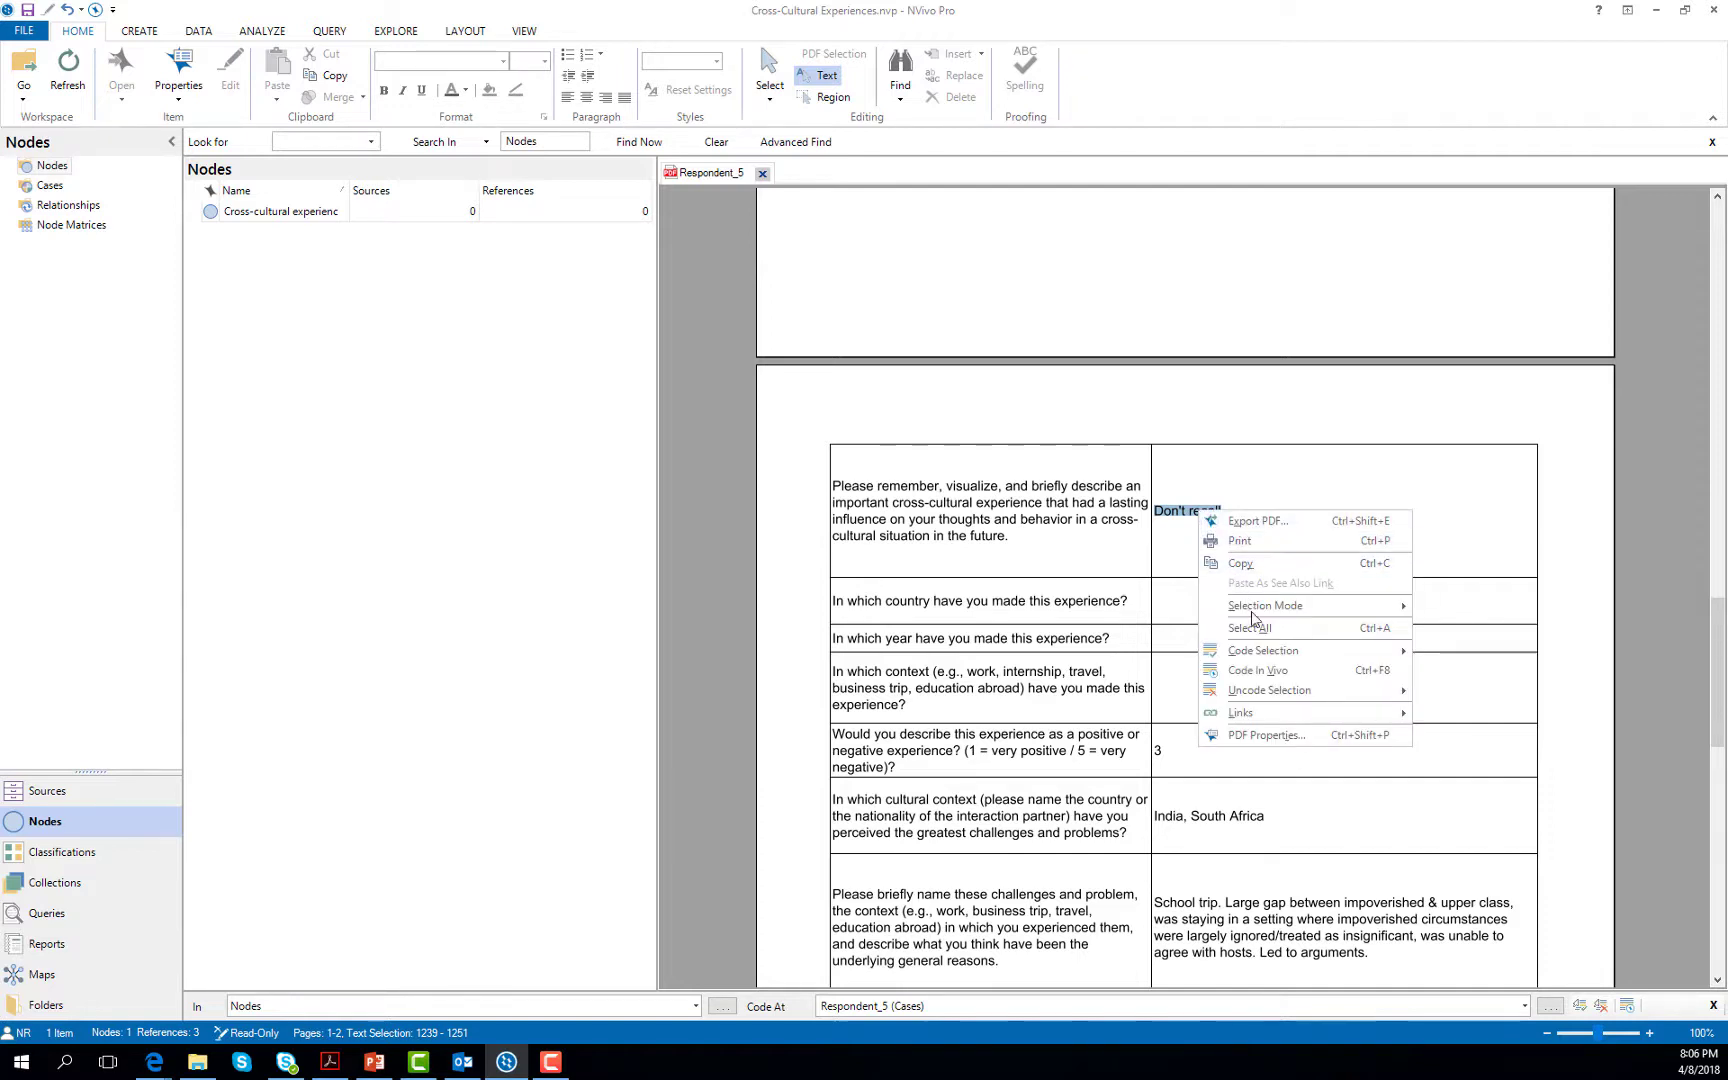
mouse_move(1273, 658)
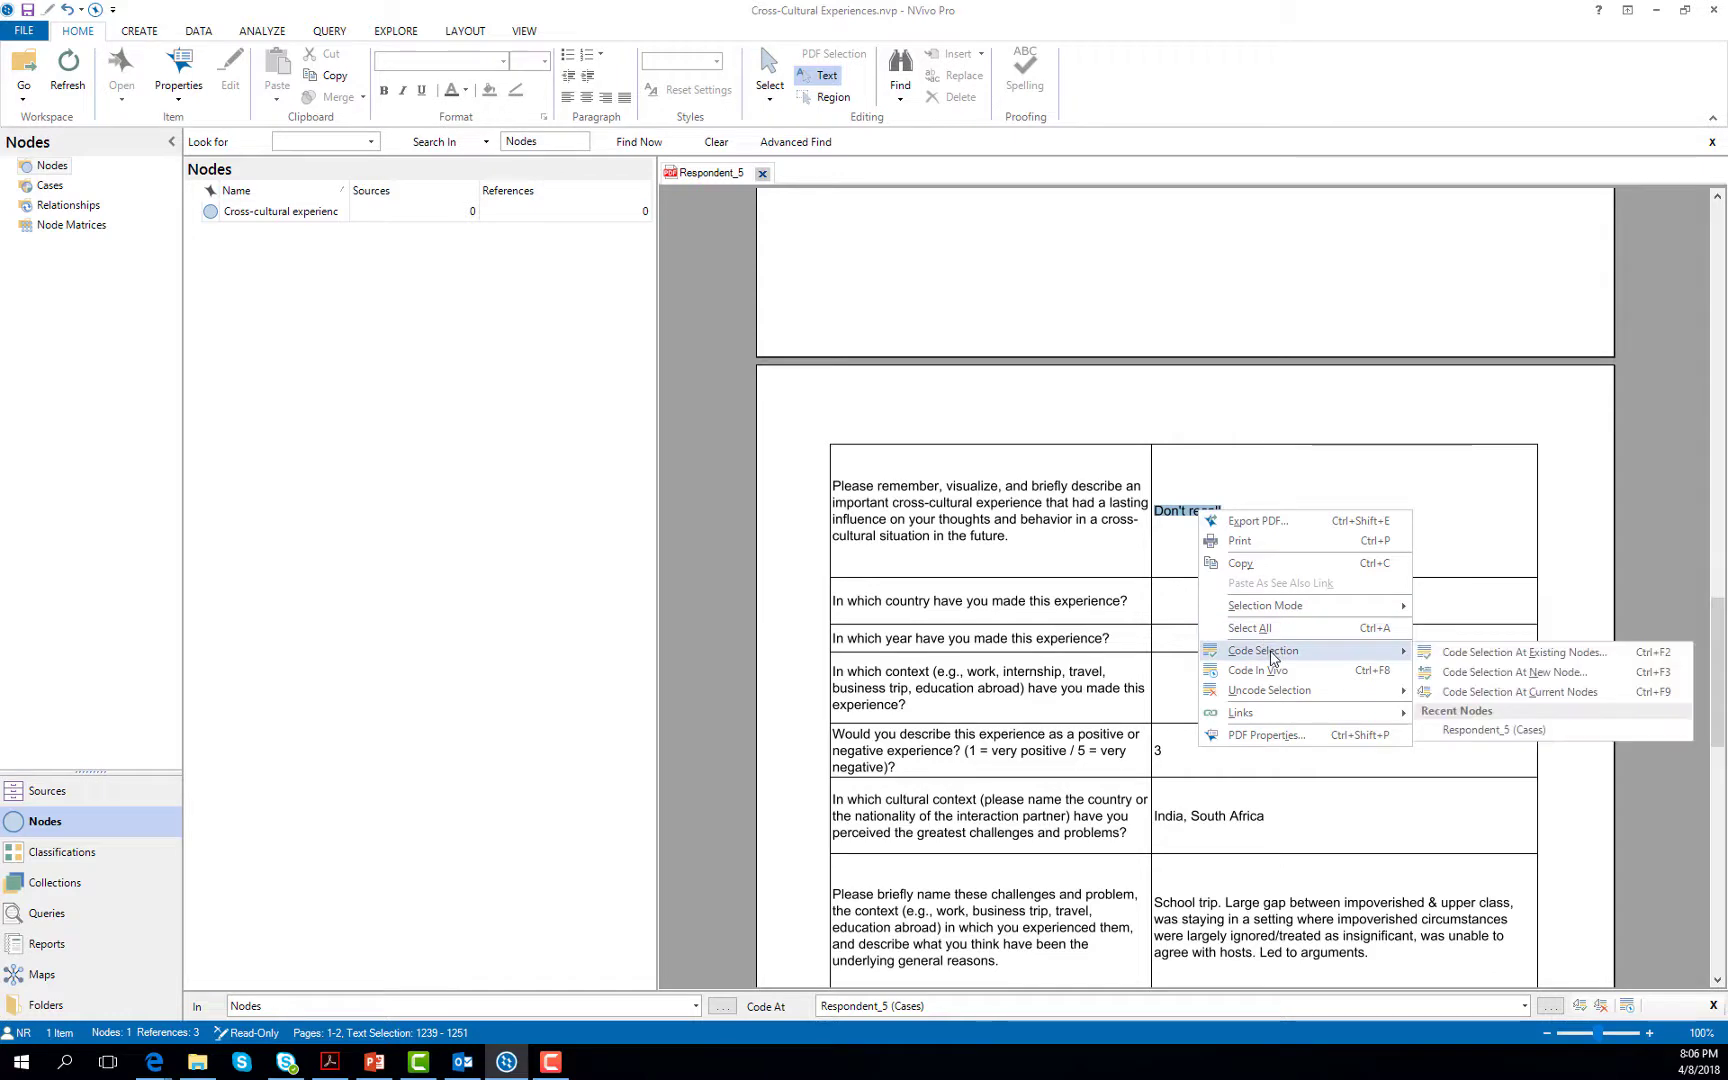
left_click(1475, 654)
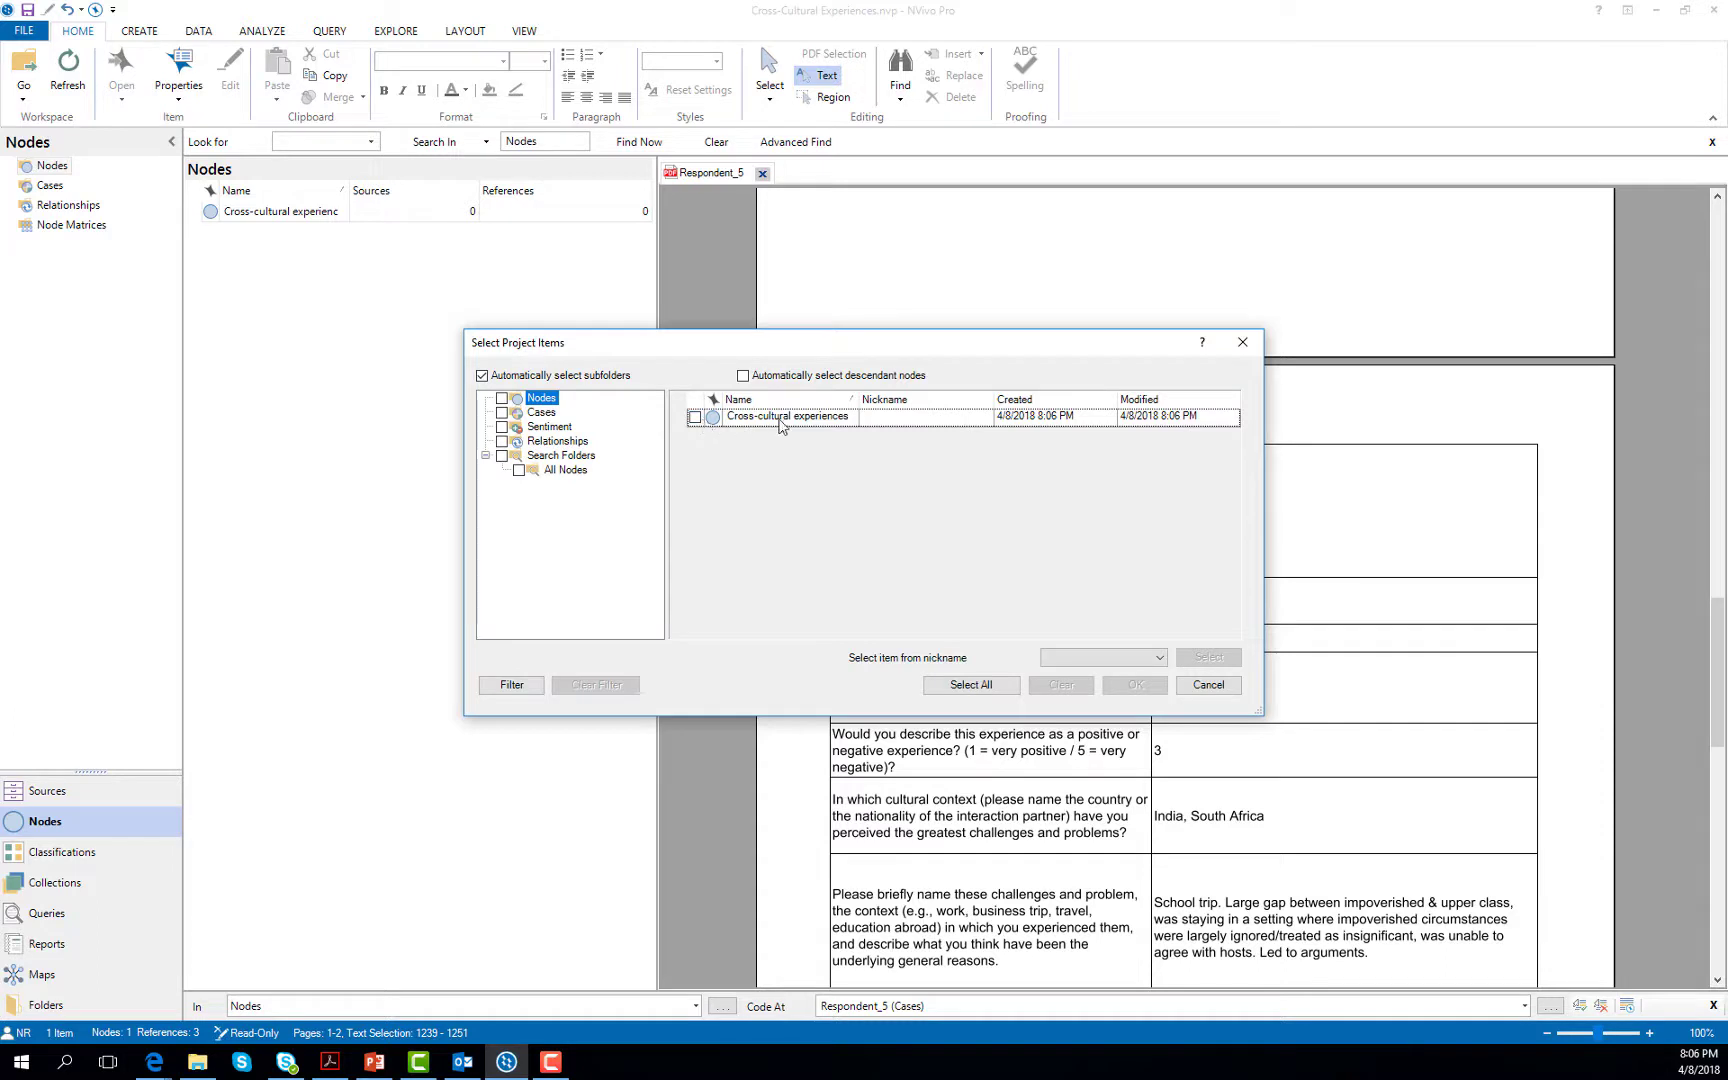
left_click(695, 417)
left_click(1136, 685)
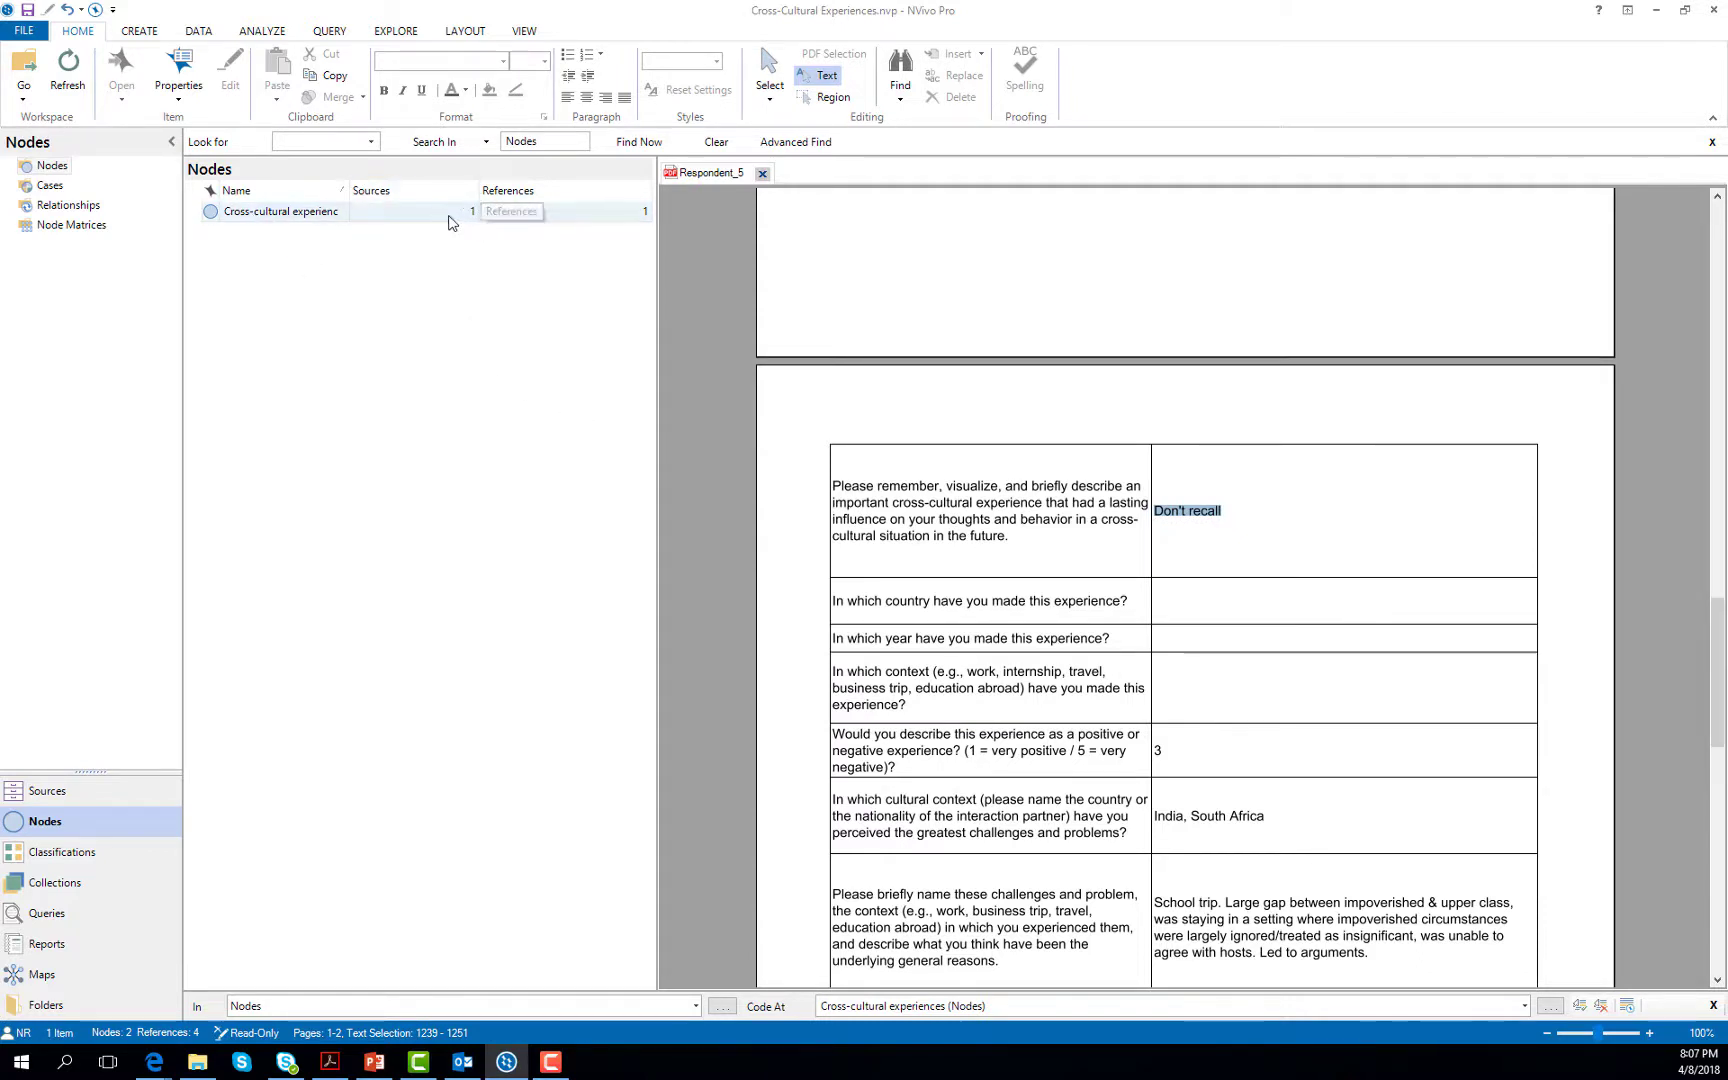
Step: Review the coded content of the Cross-cultural experiences node and return to the challenges questions in the Respondent_5 questionnaire
double_click(303, 220)
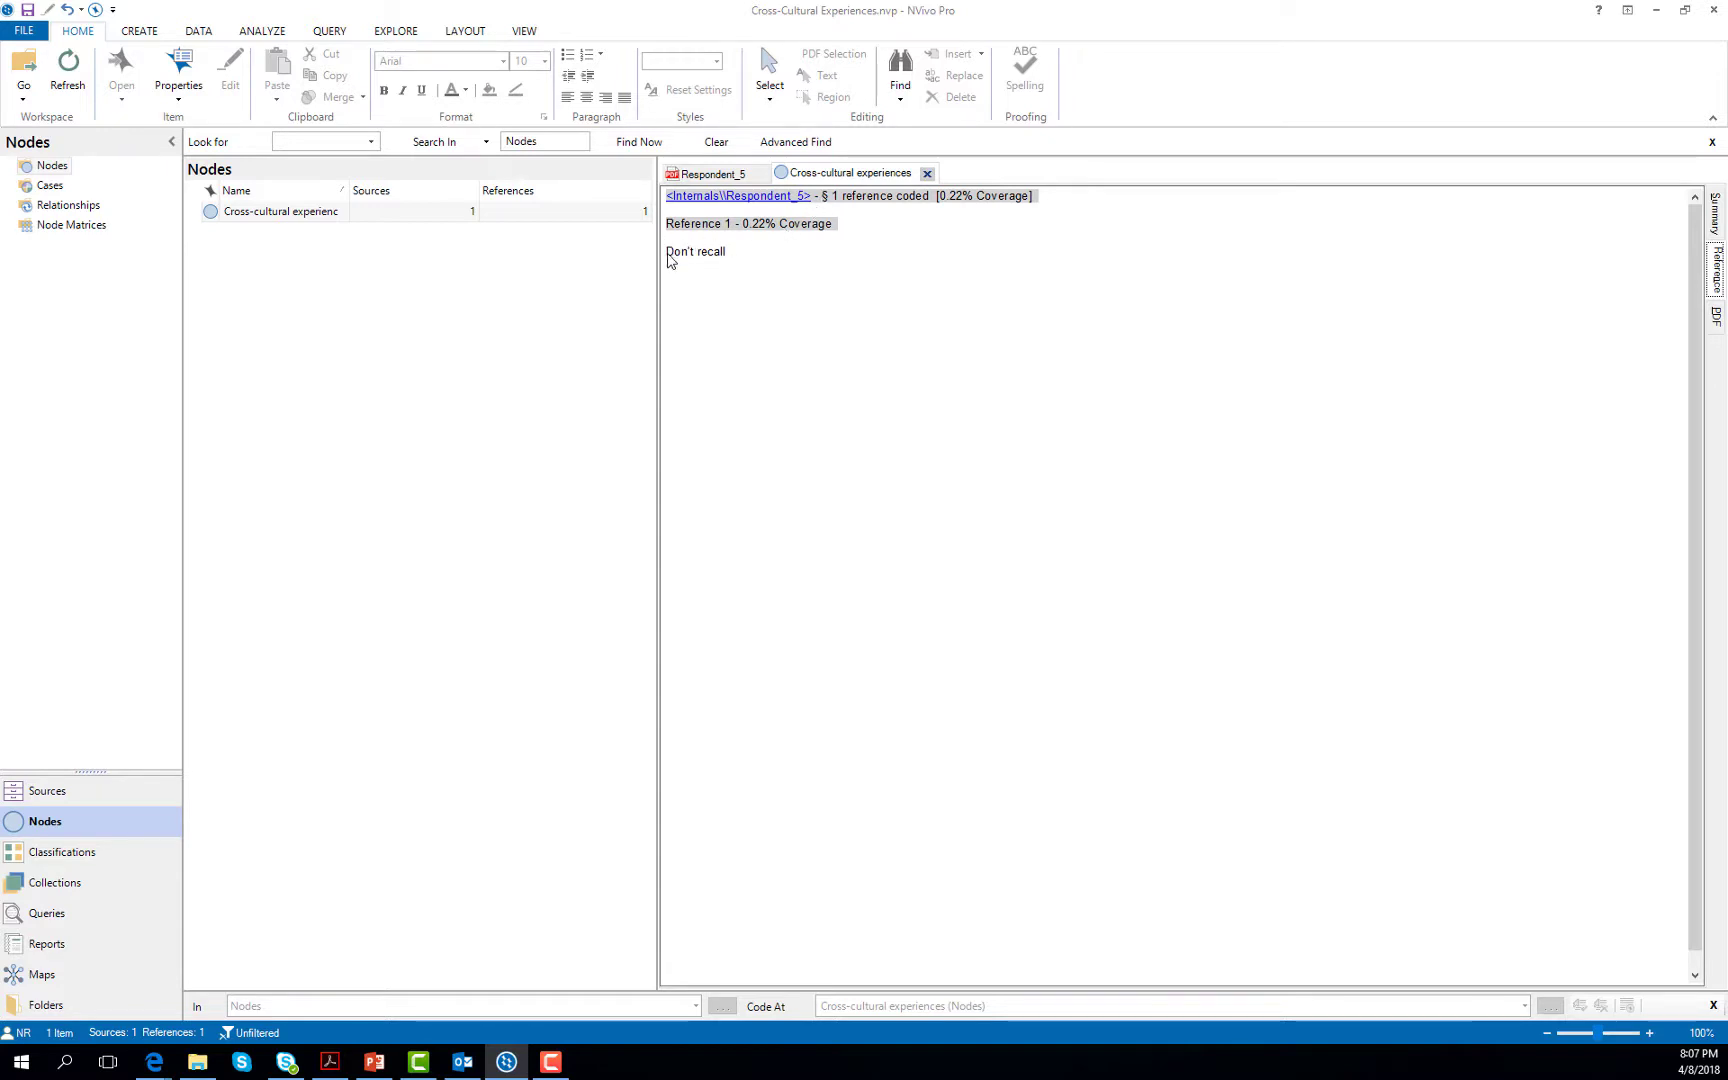
left_click(705, 175)
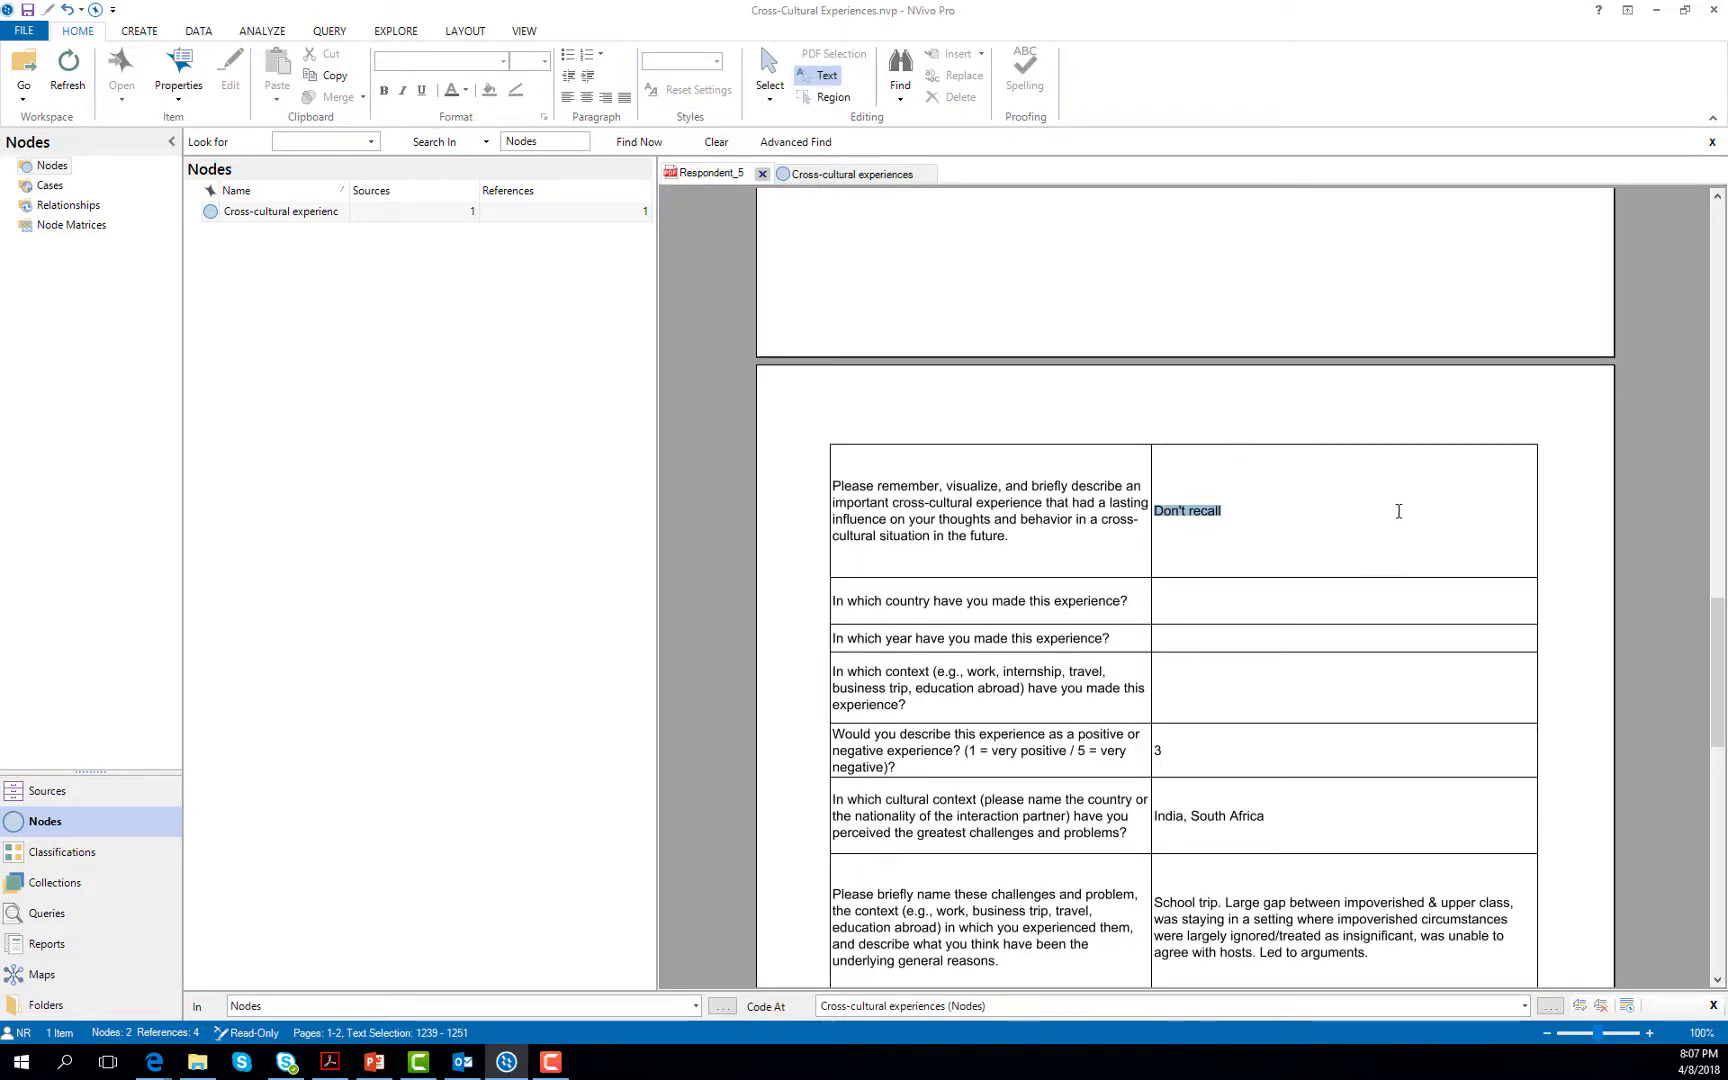
scroll(1398, 511, "down", 2)
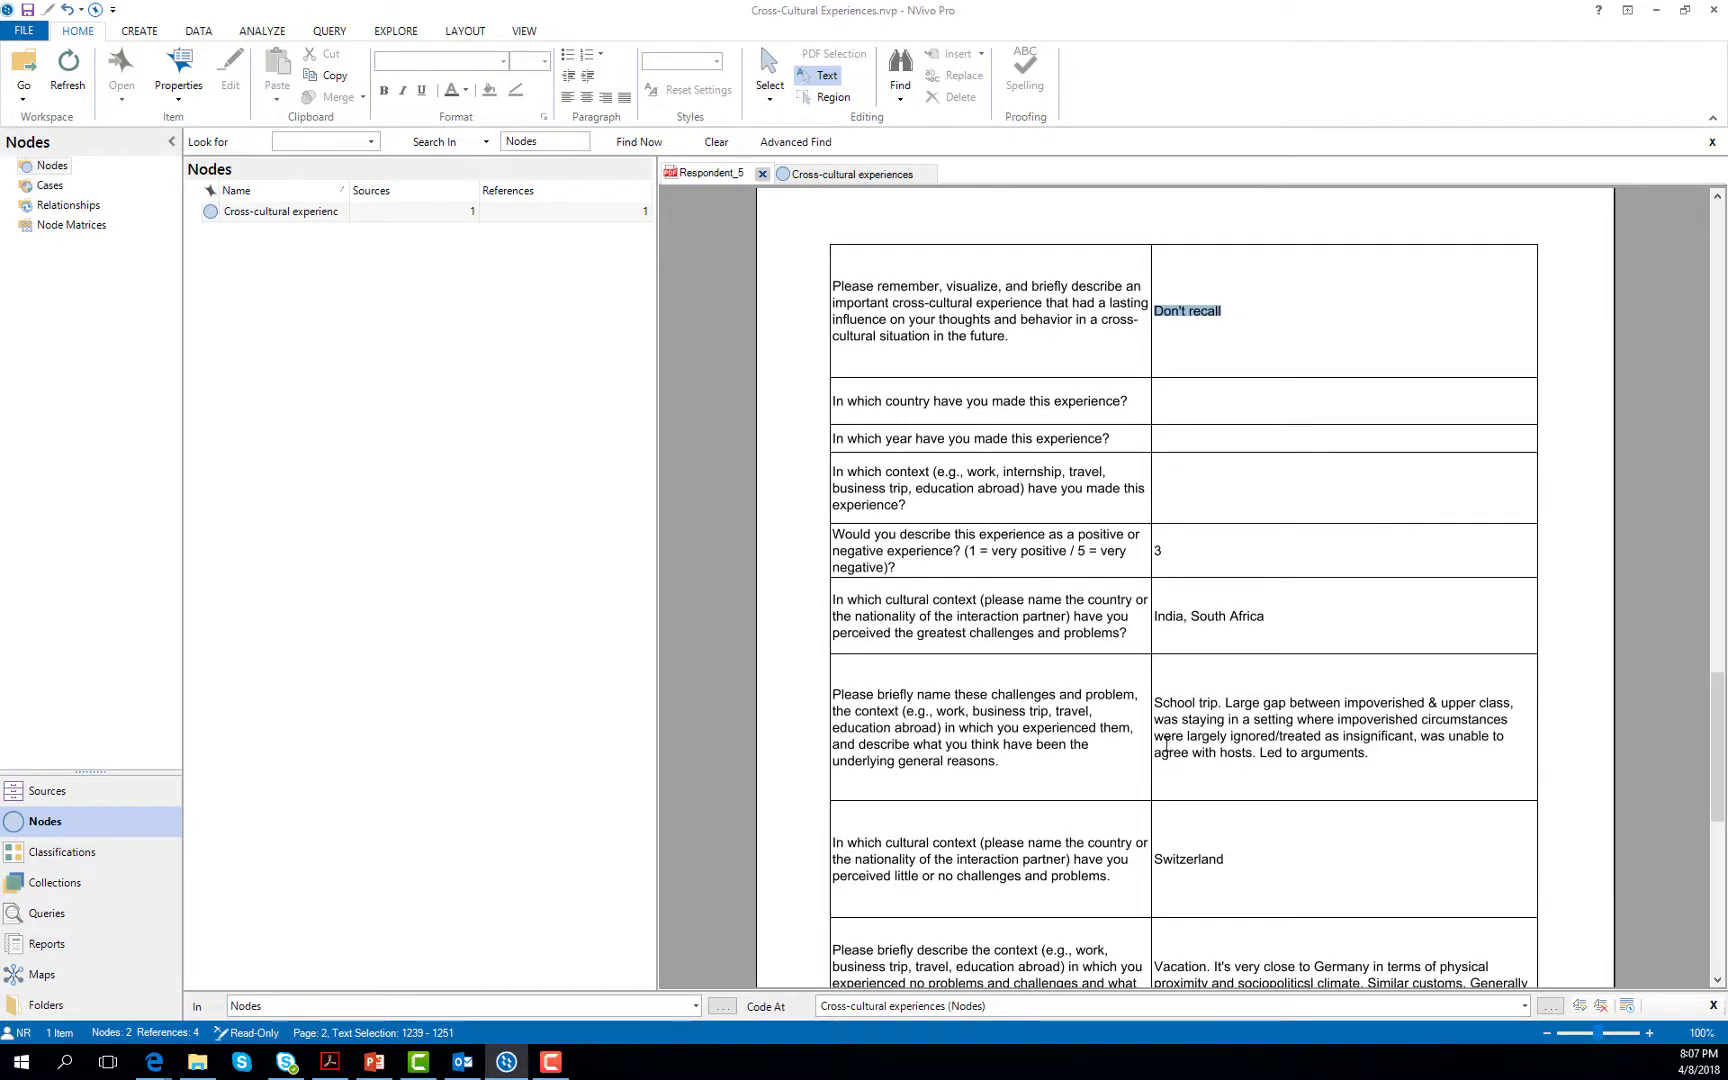
Step: Code Respondent_5's answer describing the challenges of the school trip at a new top-level node named "Cross-cultural challenges"
scroll(1165, 737, "down", 2)
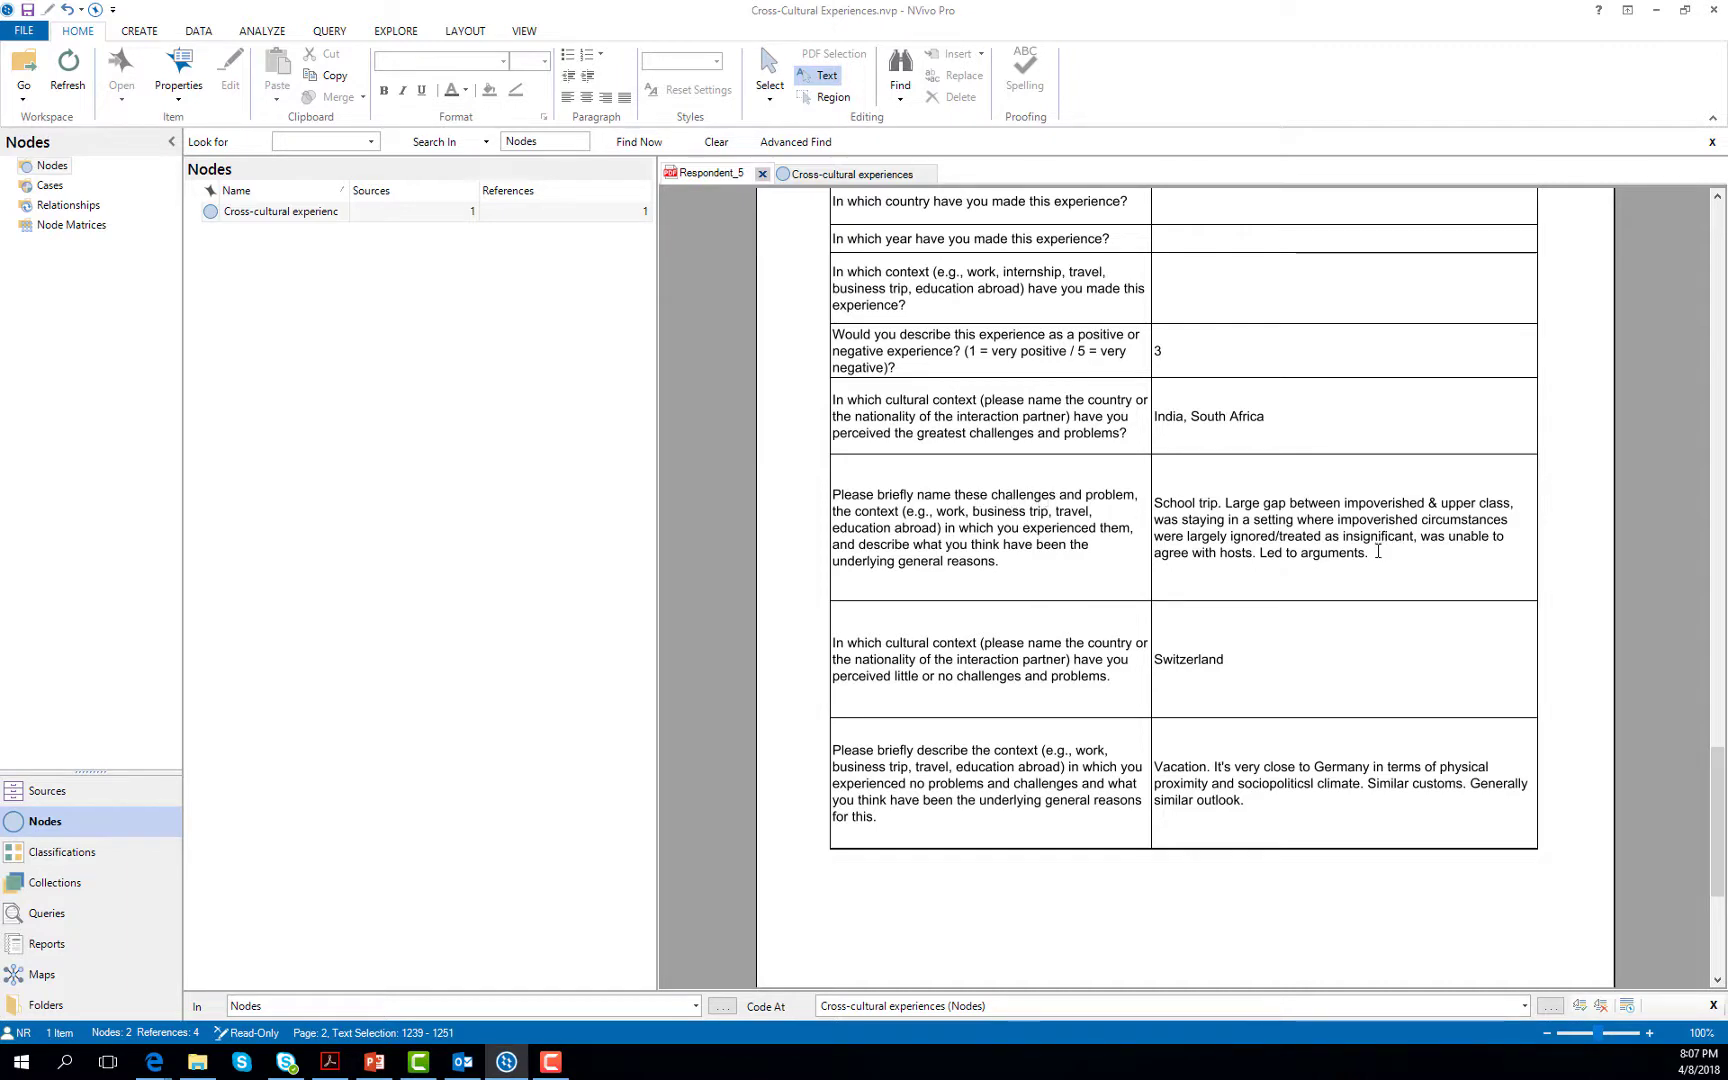
left_click_drag(1378, 552, 1154, 503)
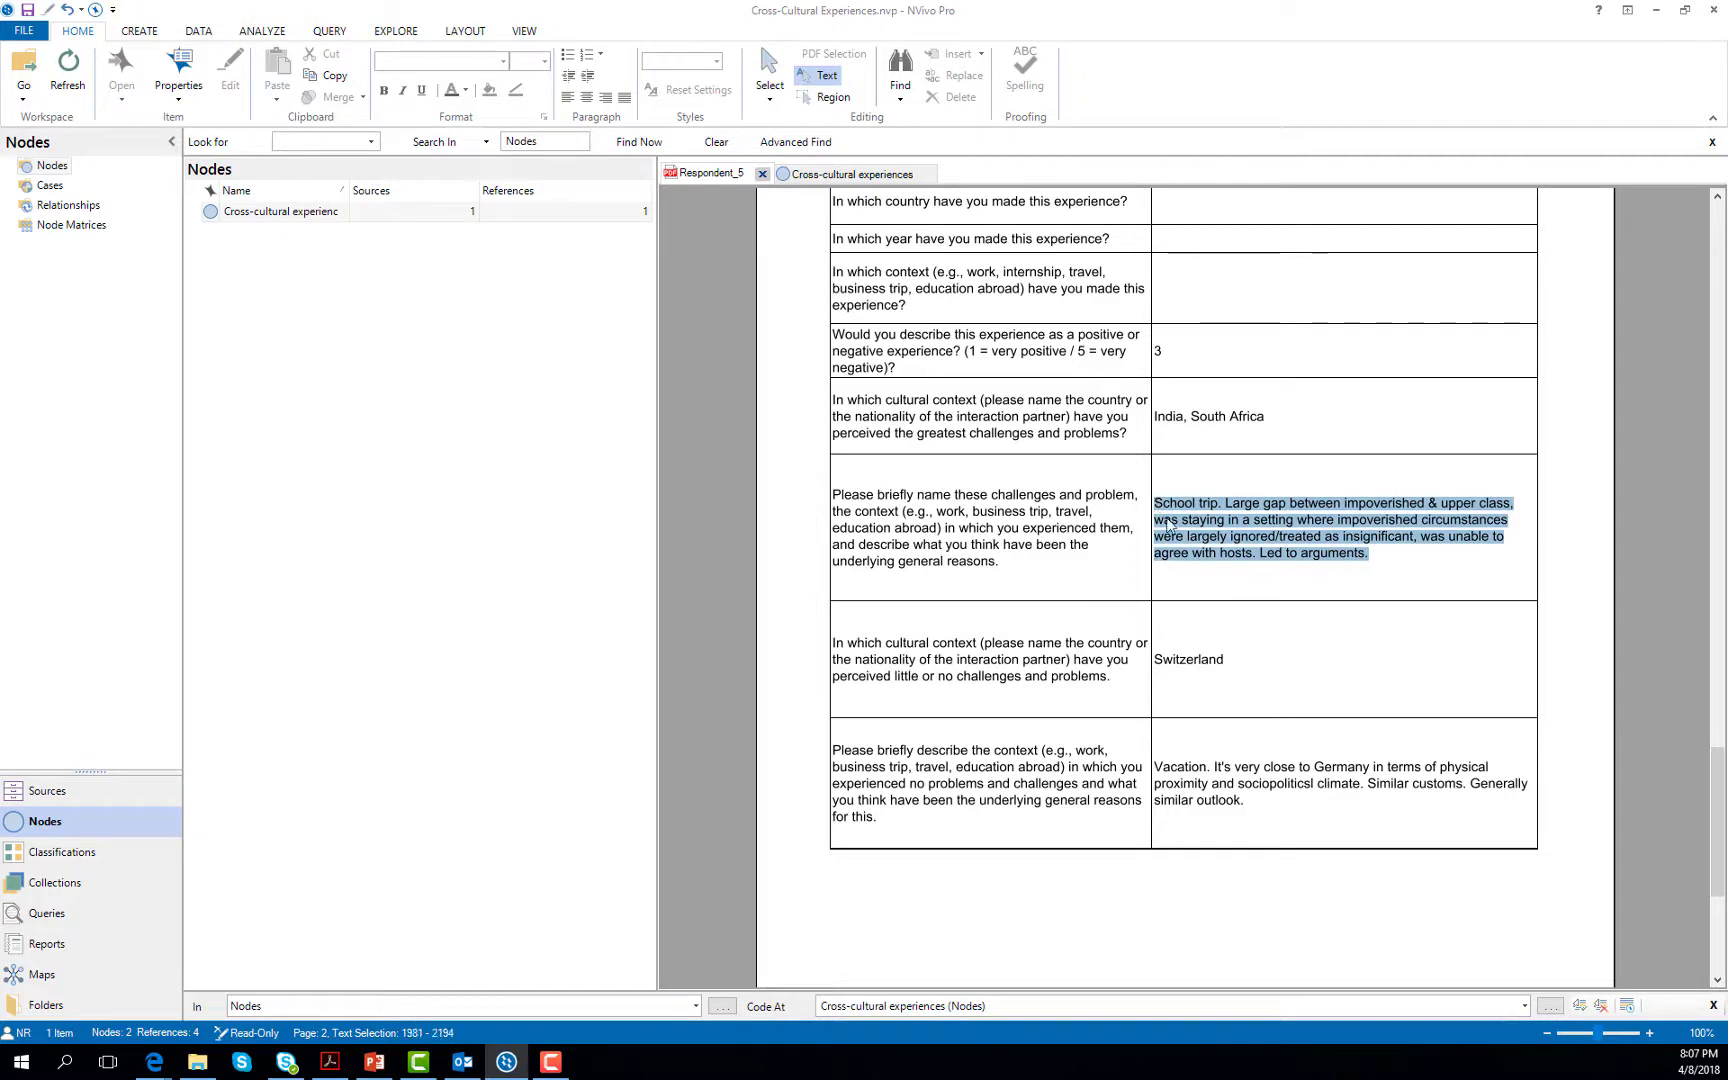
right_click(1244, 511)
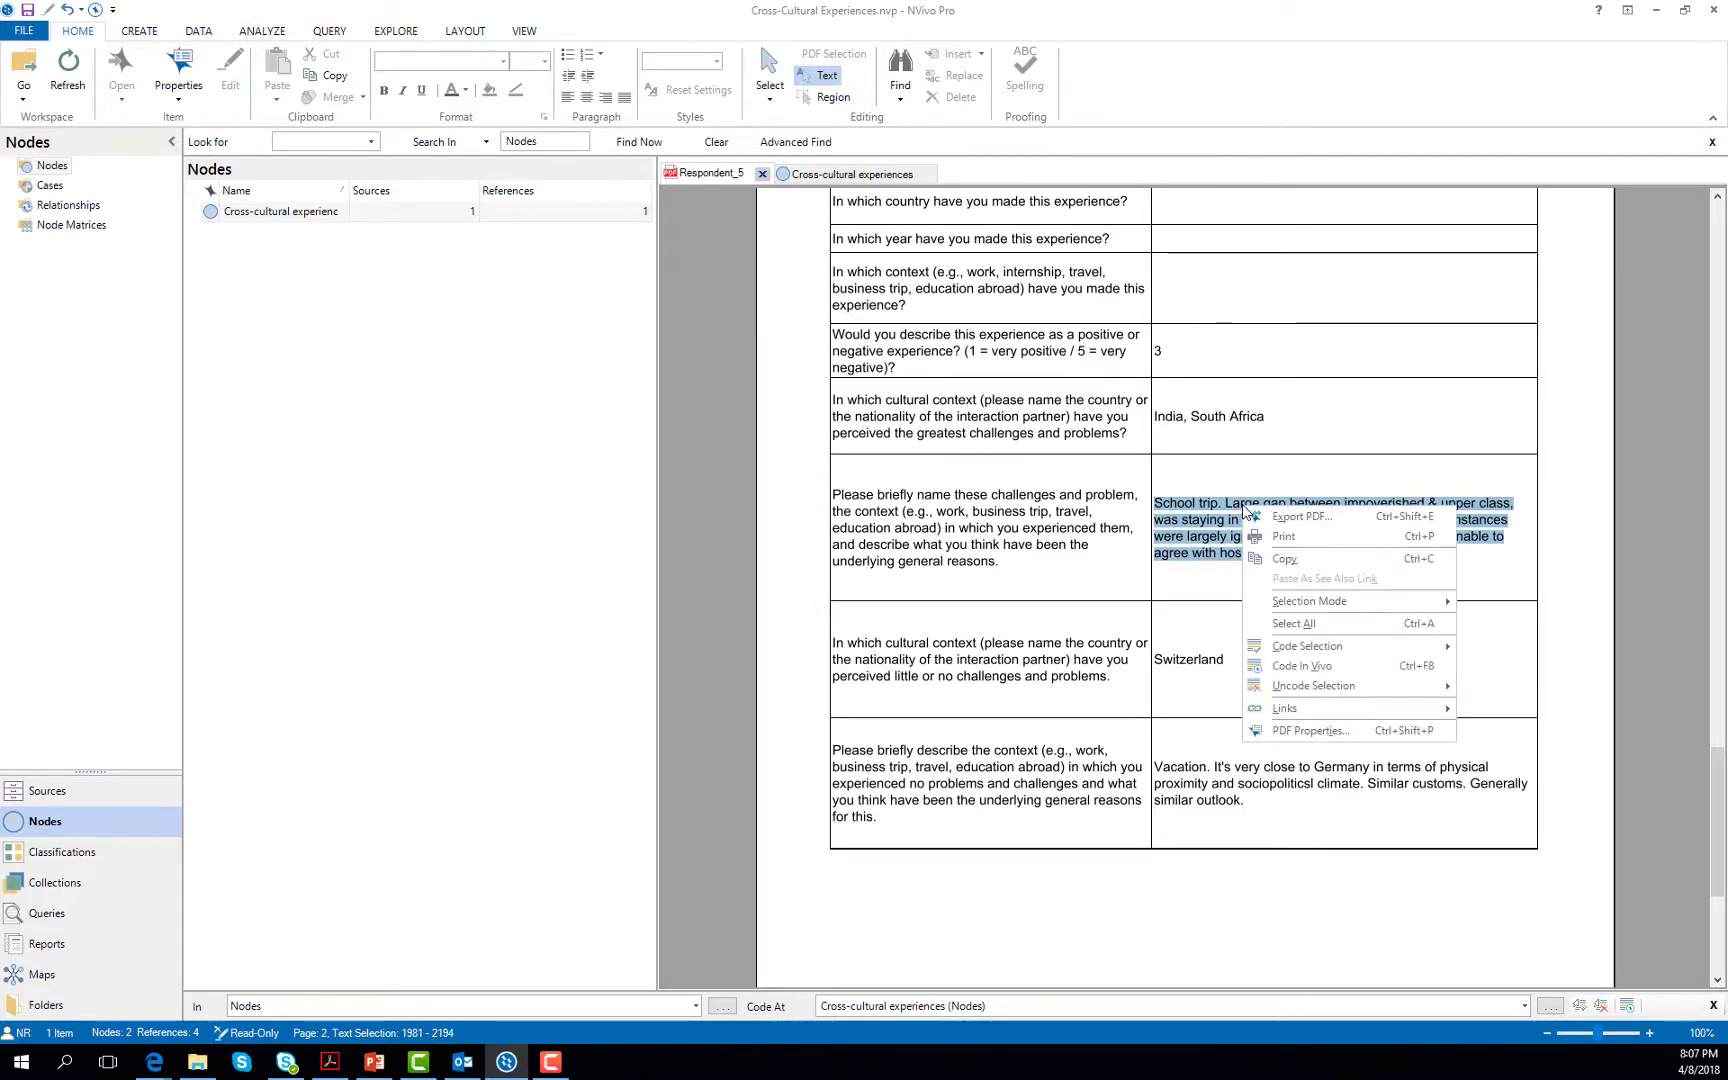
mouse_move(1350, 657)
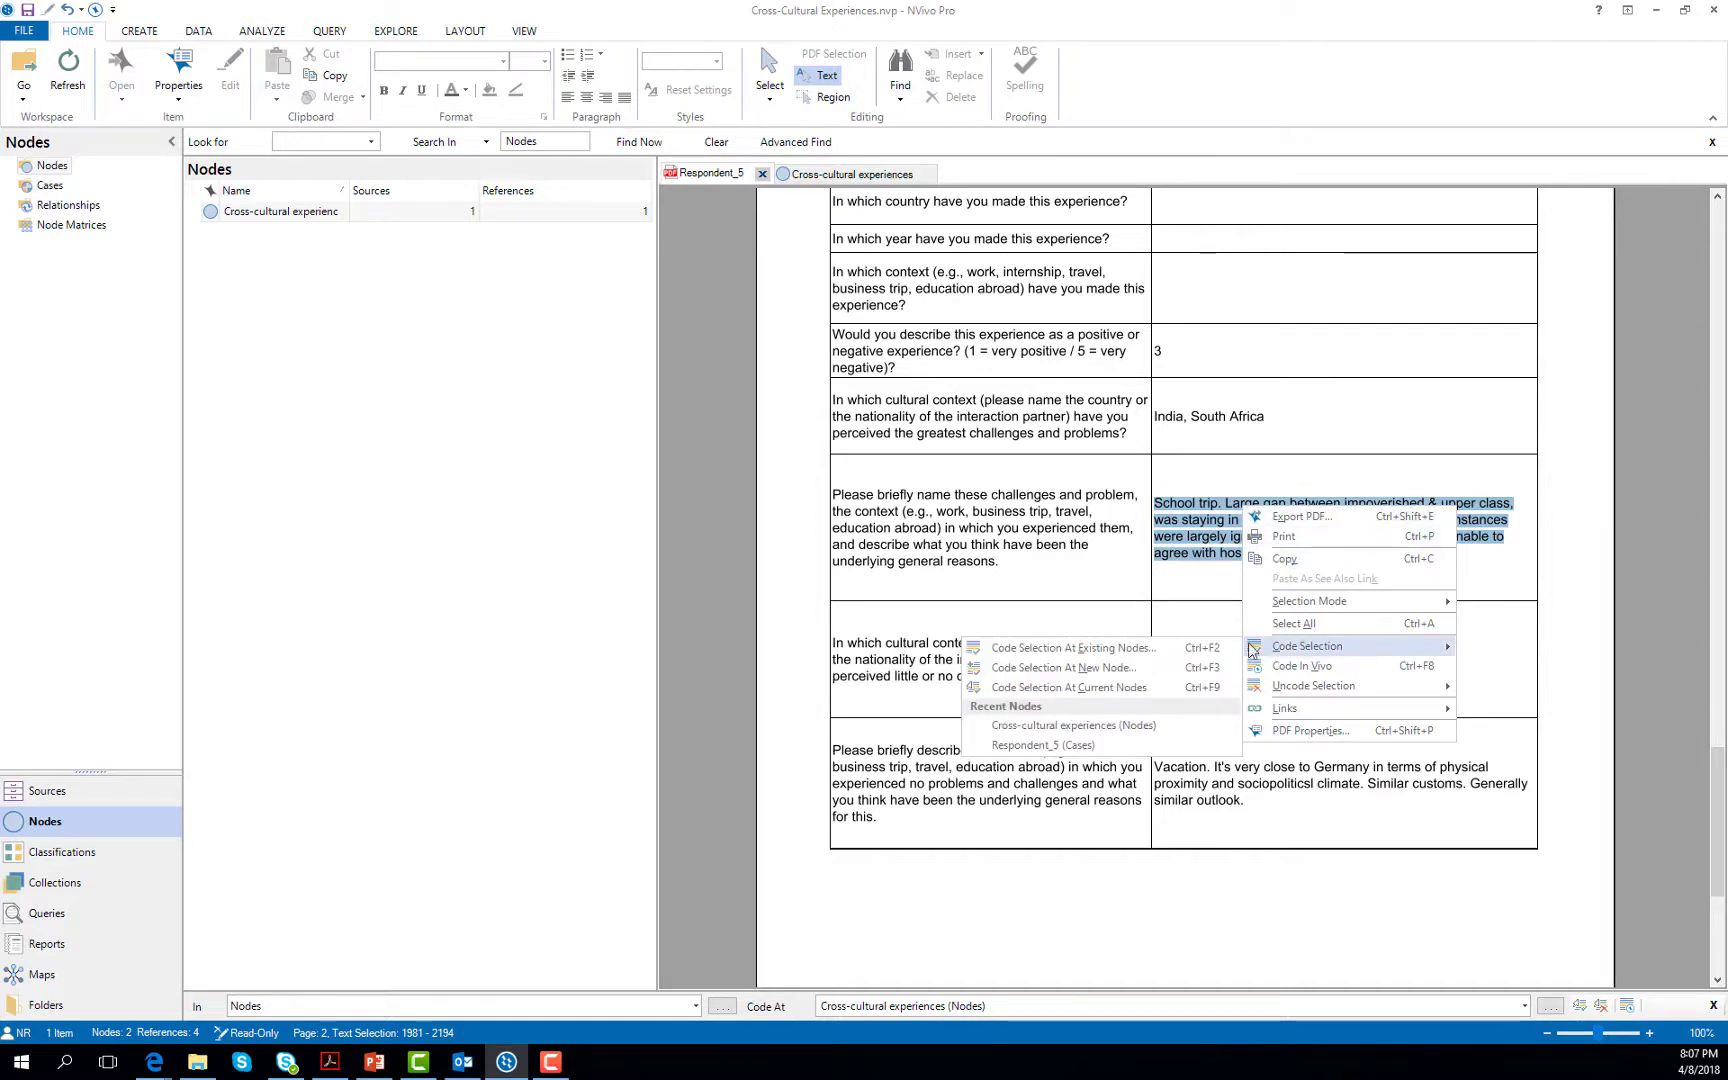
left_click(1144, 668)
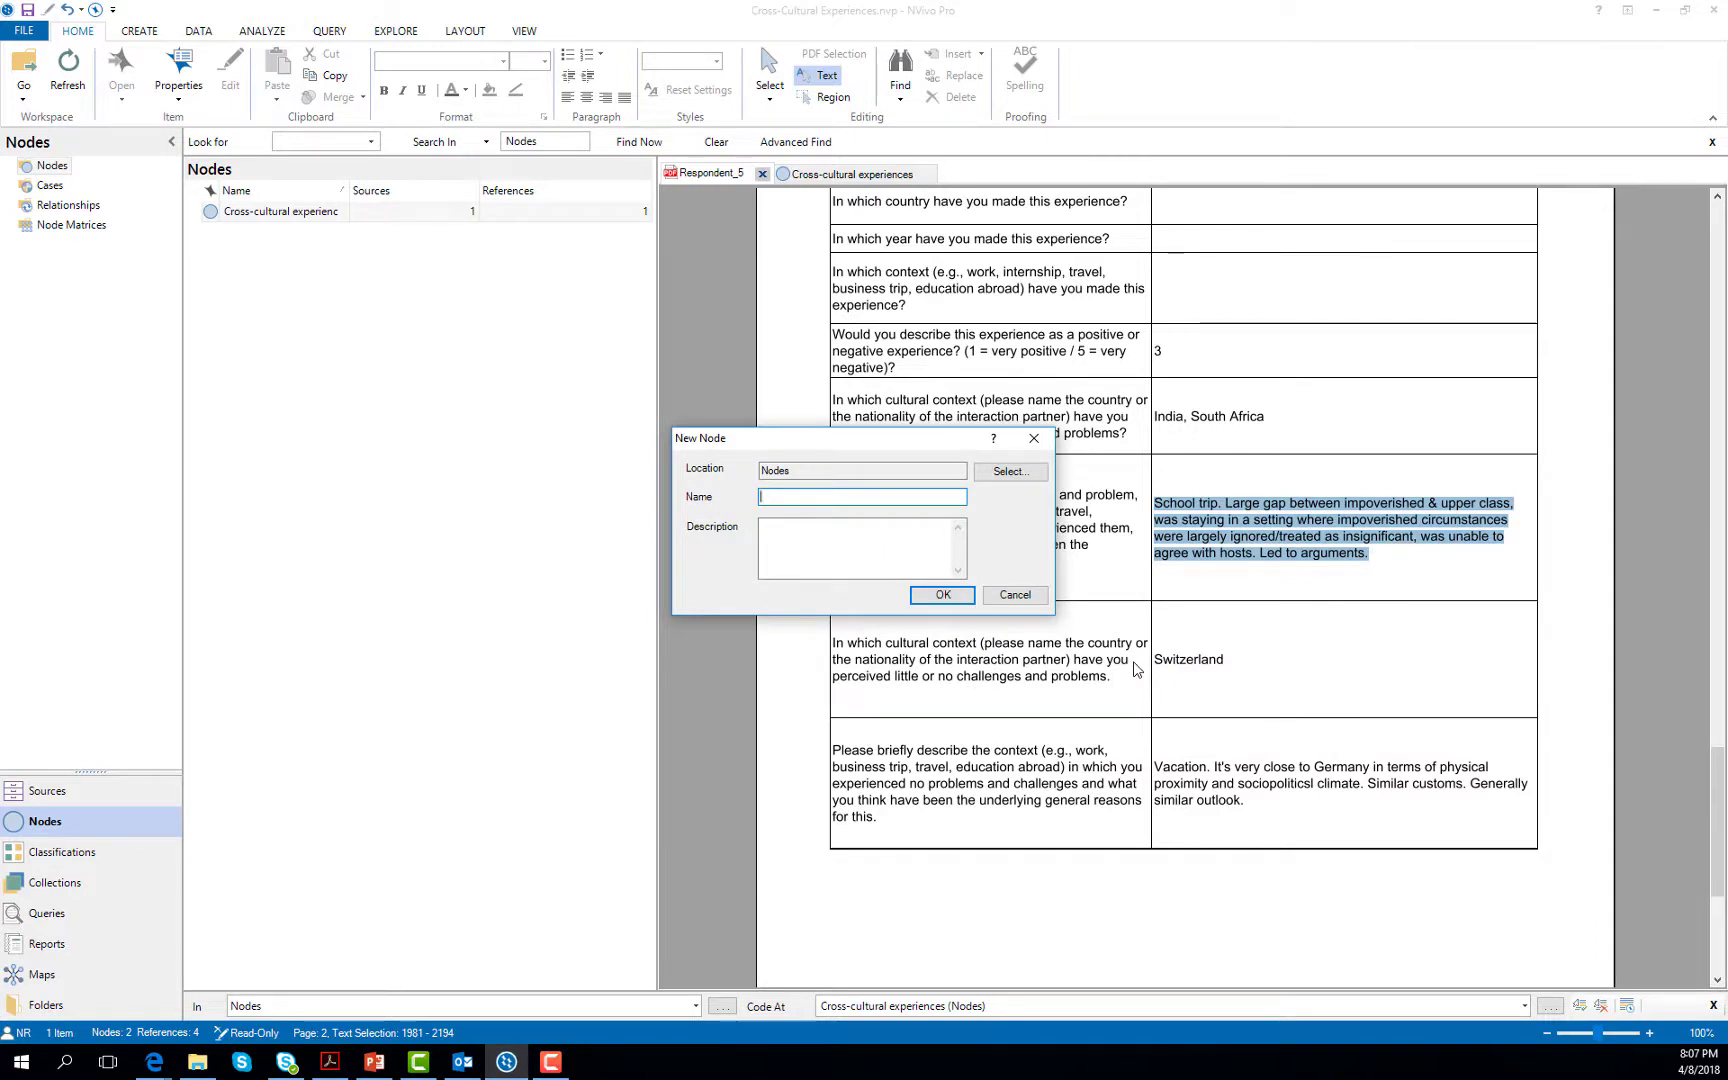
type("Cross-cultural challenges")
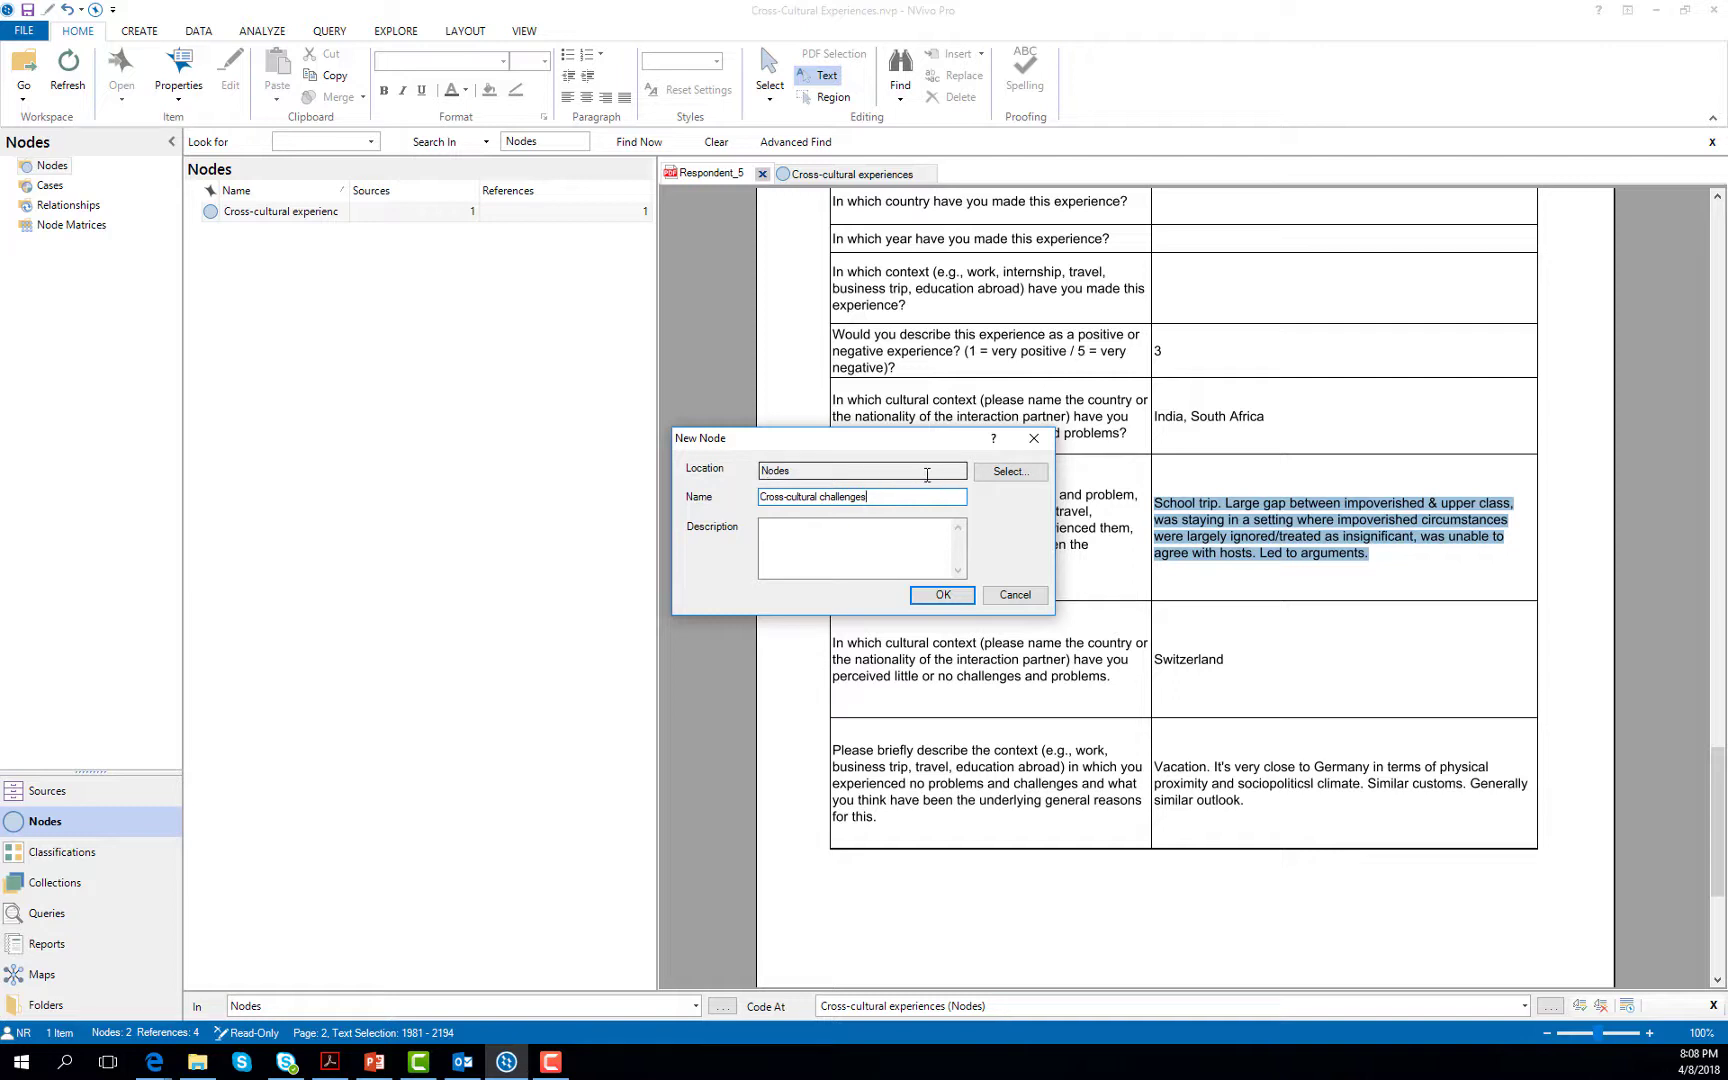
left_click(1005, 471)
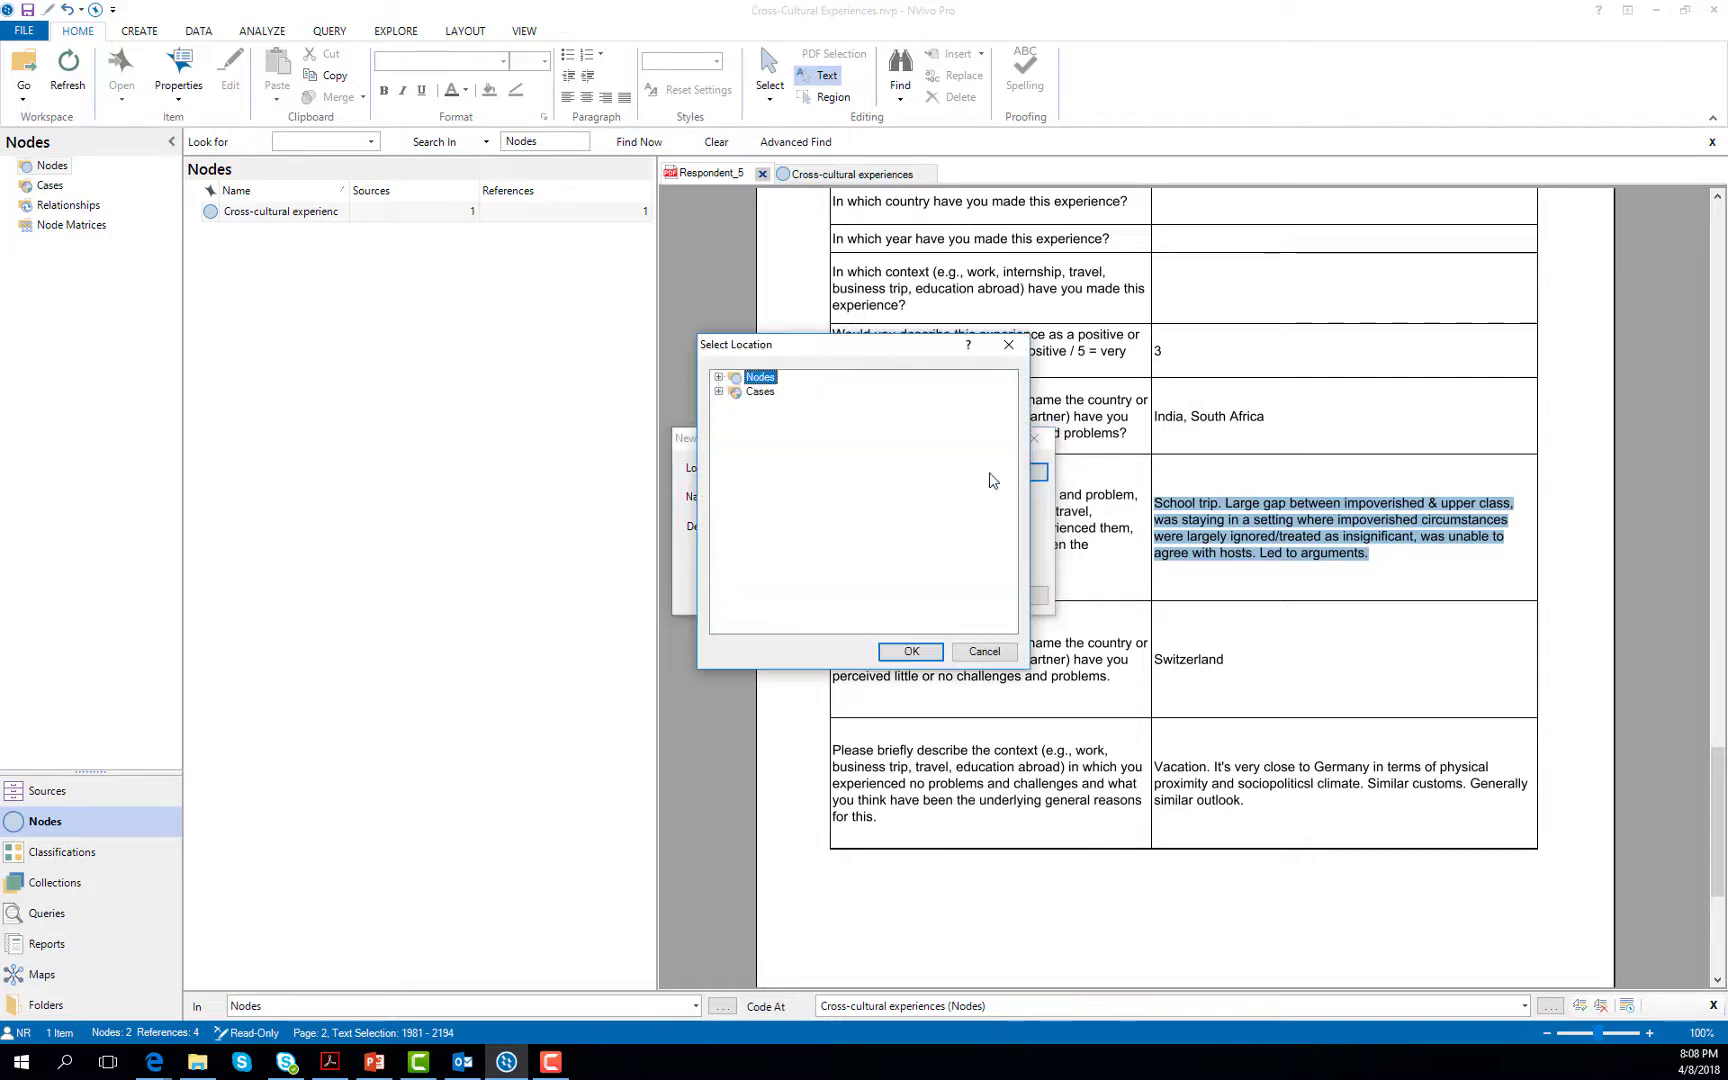
left_click(719, 378)
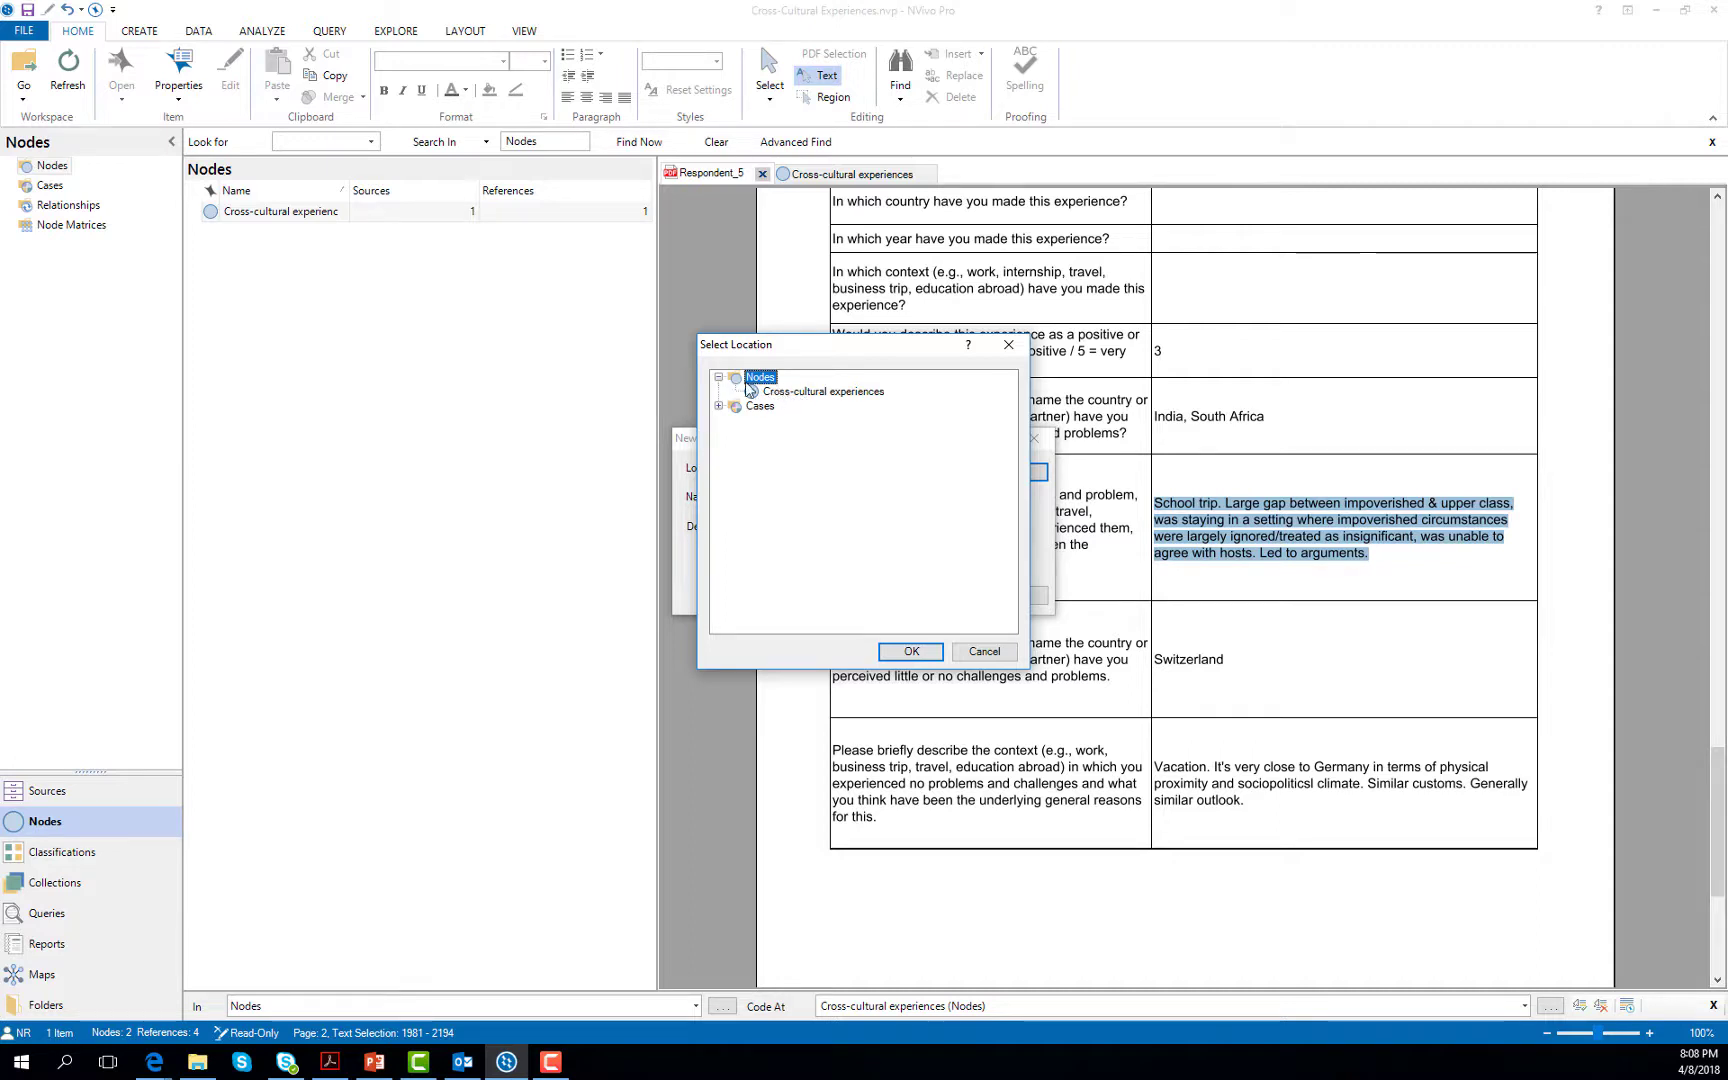
left_click(911, 652)
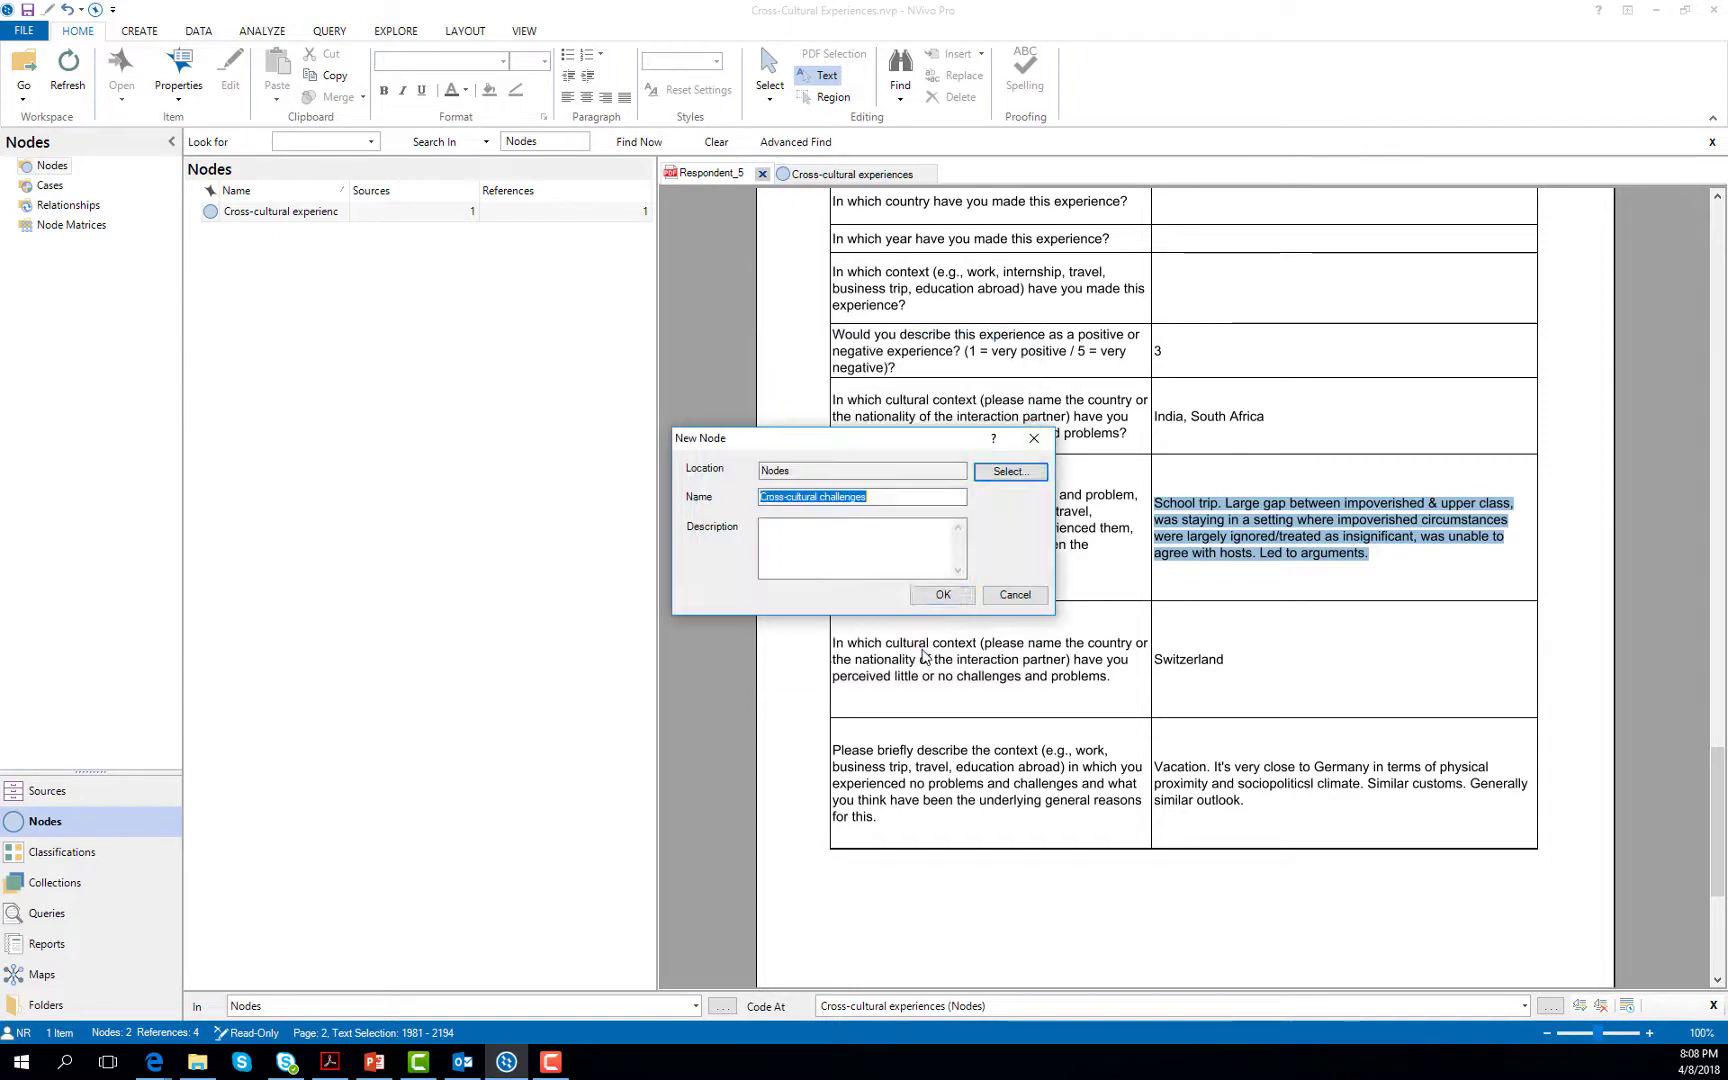
left_click(942, 596)
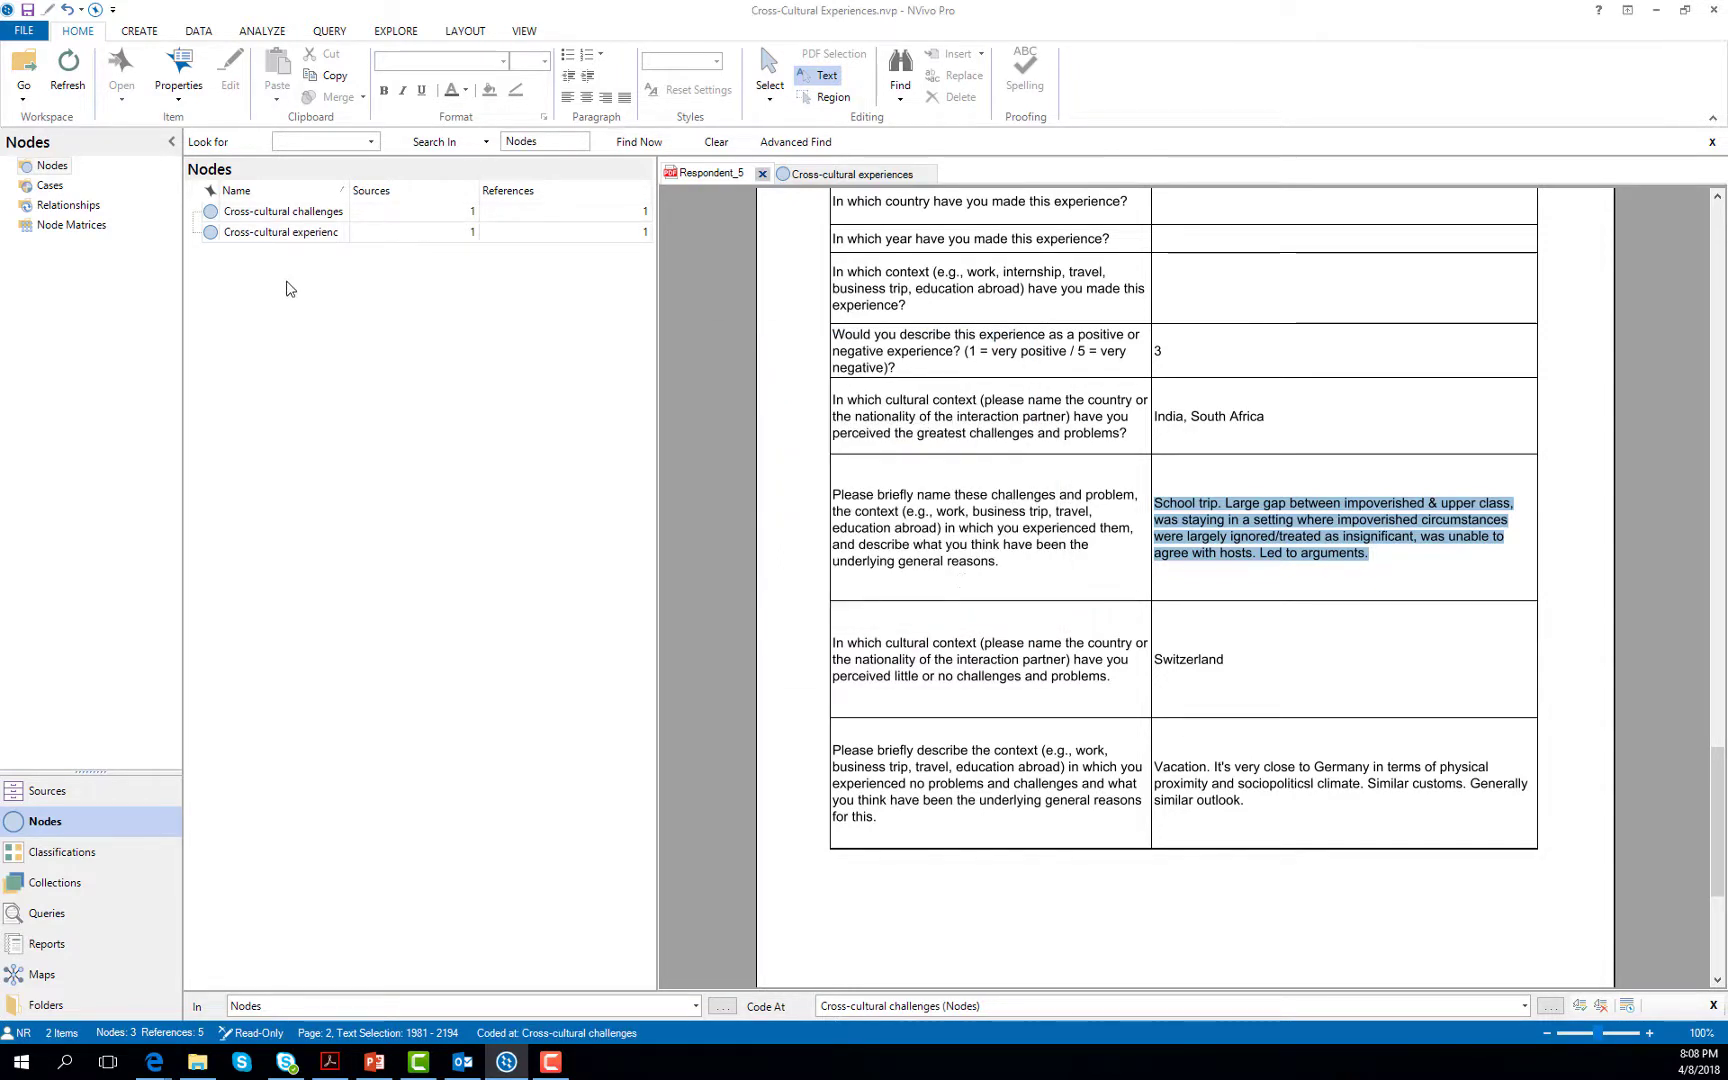
Step: Review the coded content of the Cross-cultural challenges node, close it and return to the Respondent_5 questionnaire
left_click(340, 212)
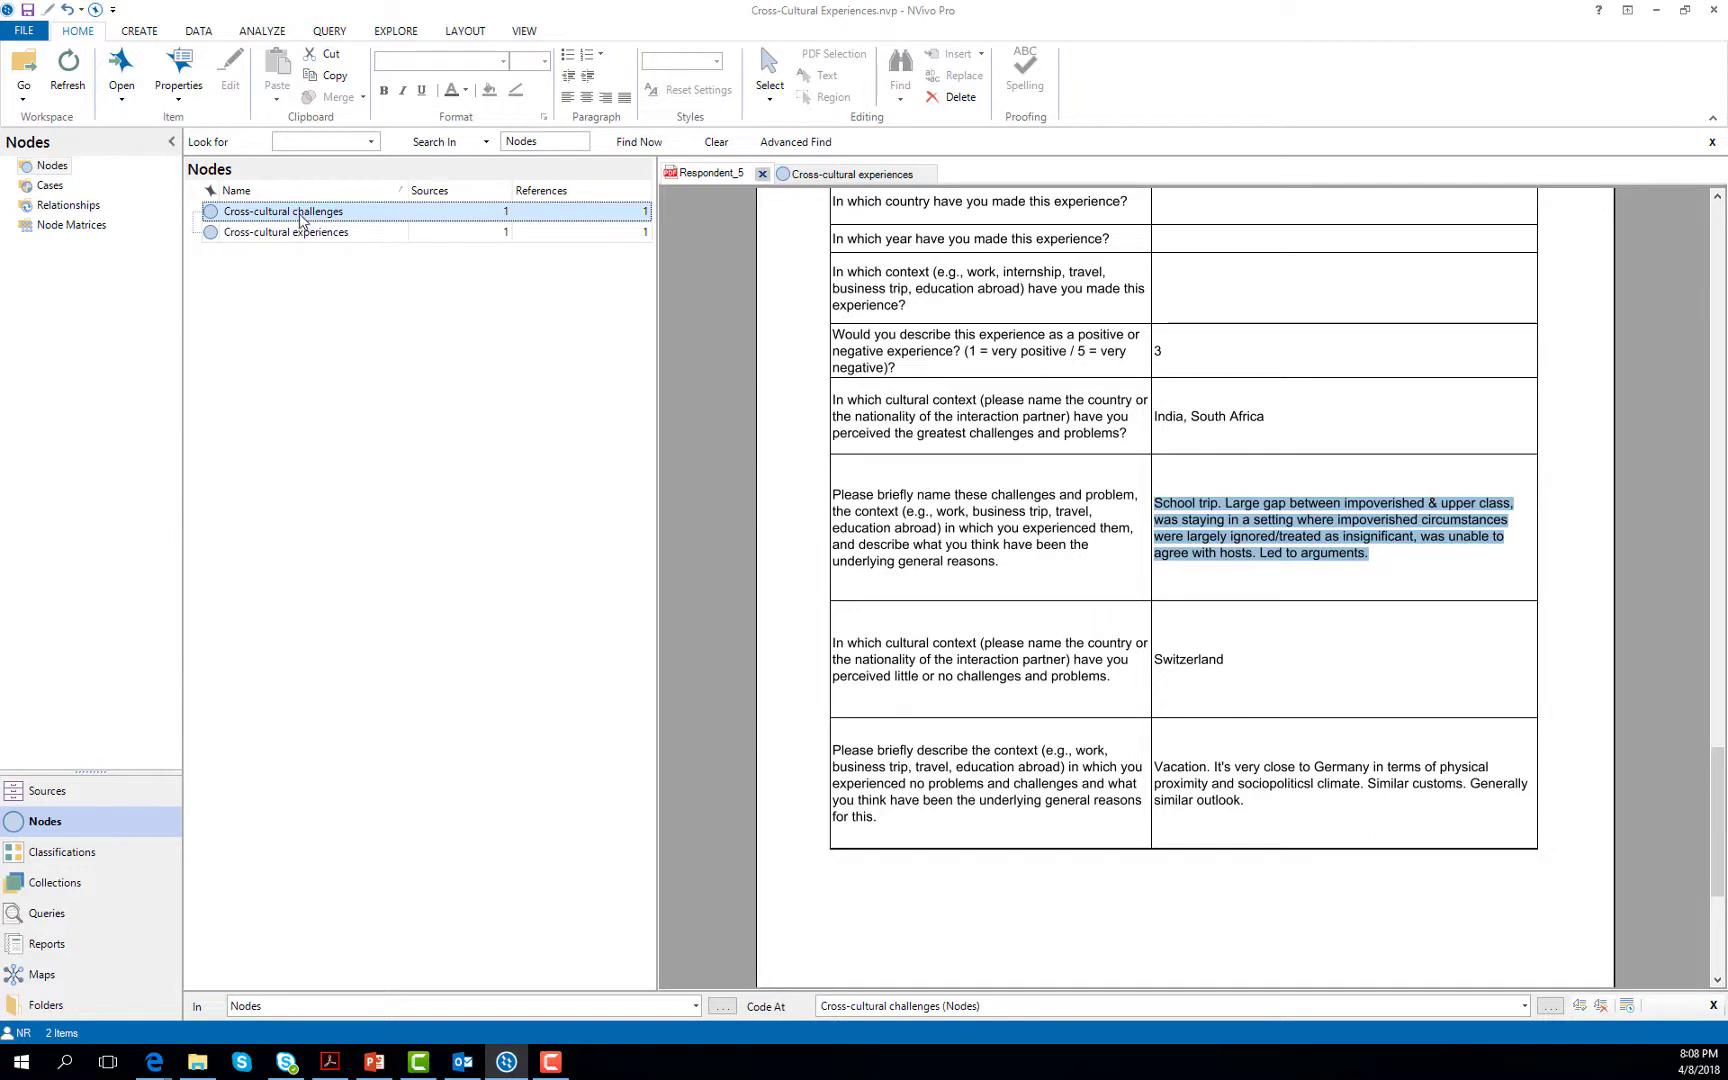
double_click(356, 224)
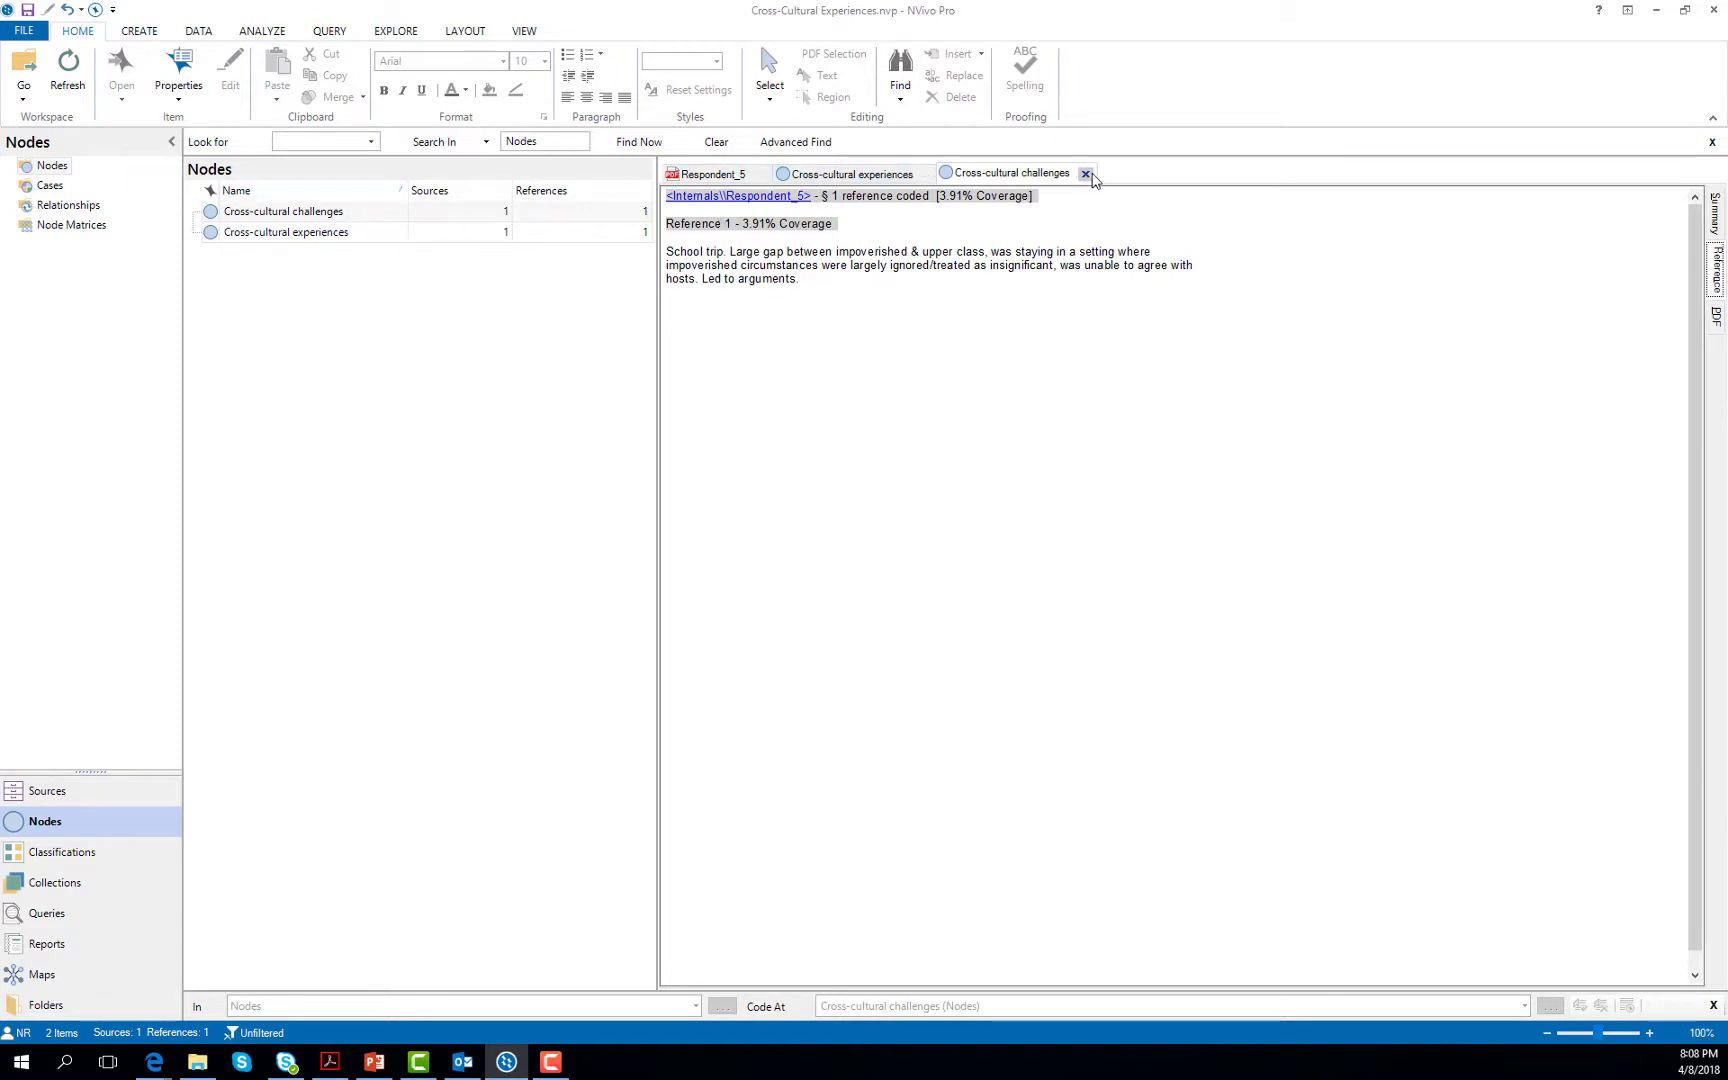
left_click(942, 178)
left_click(682, 178)
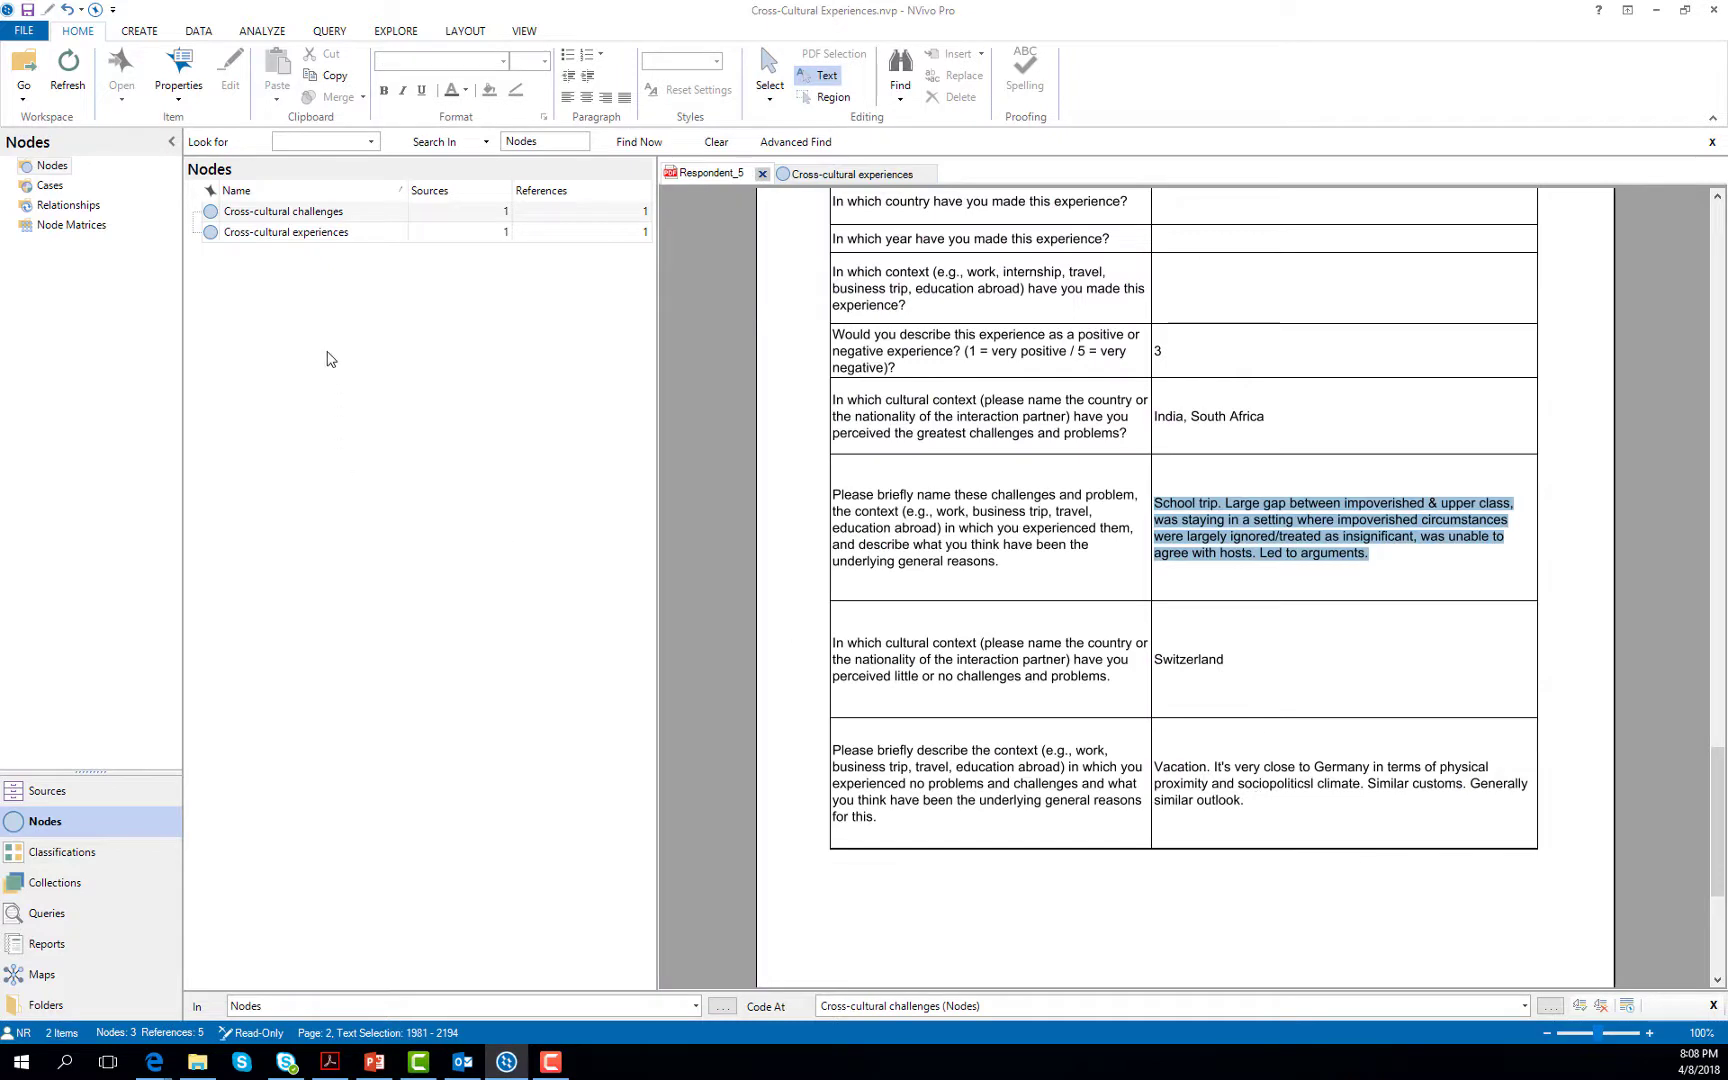
Step: Create a top-level node named "Cross-cultural facilitators" in the Nodes folder
right_click(309, 316)
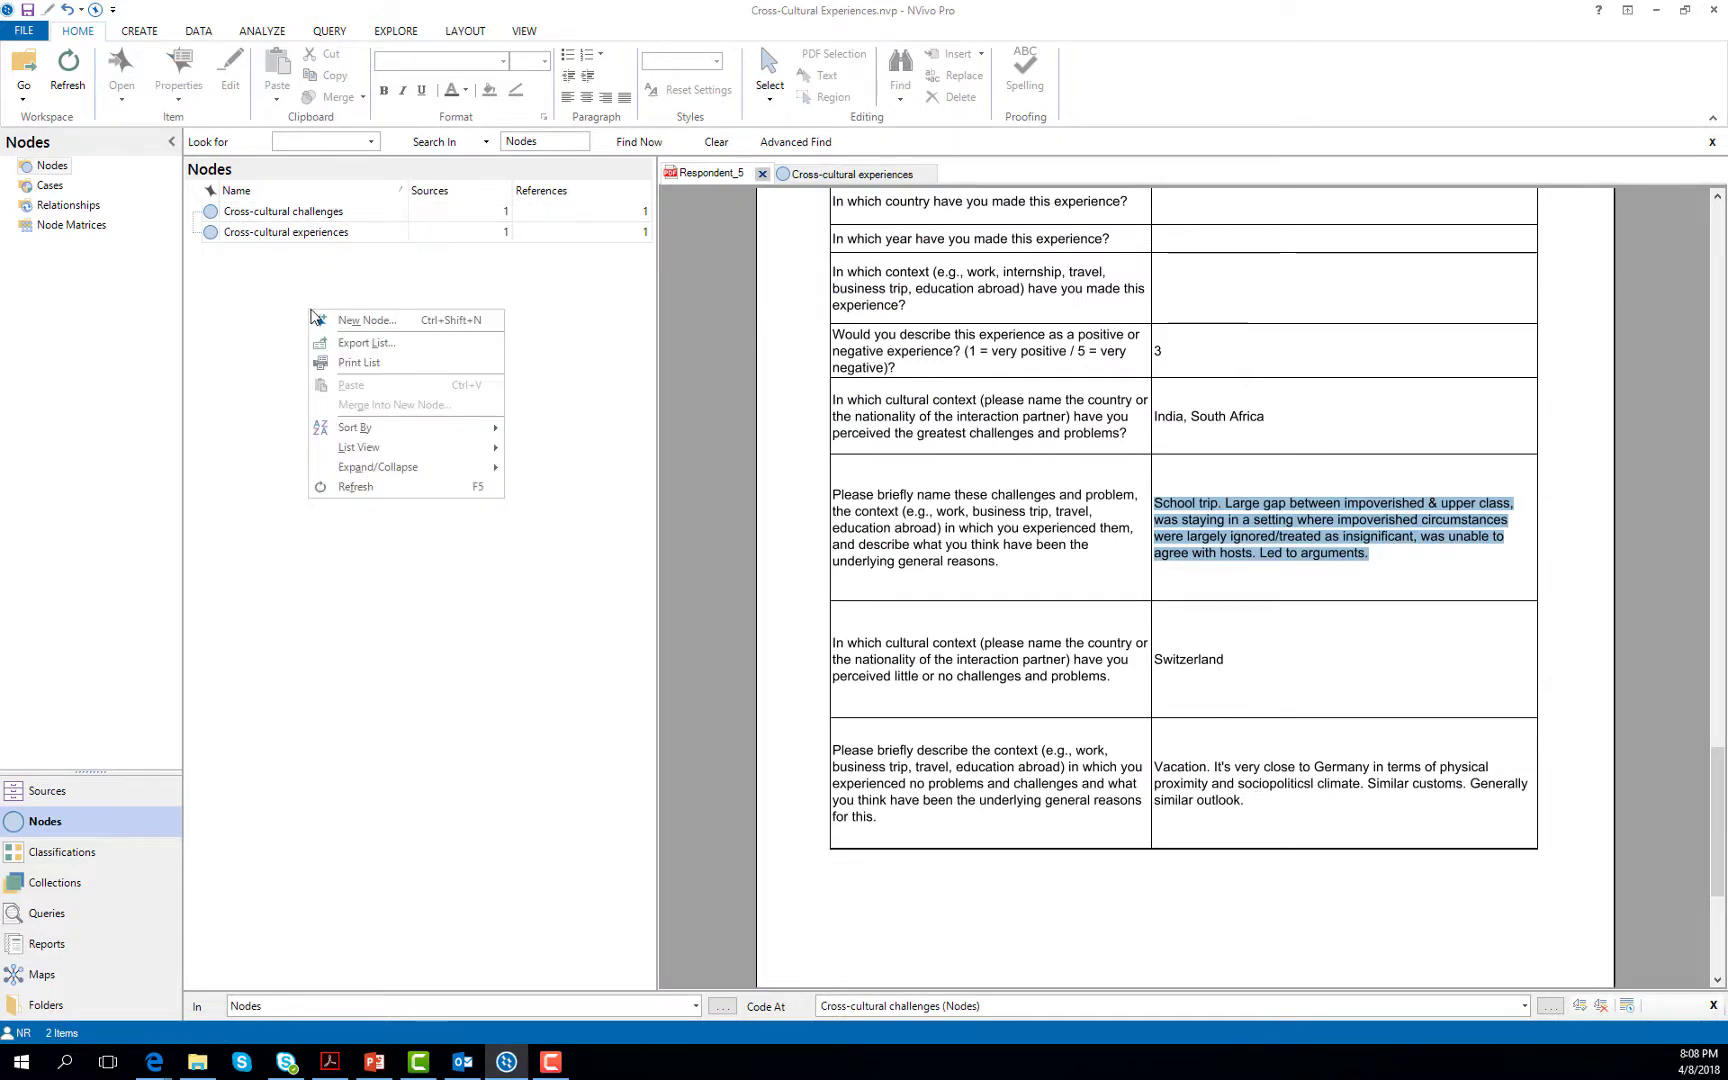
left_click(359, 323)
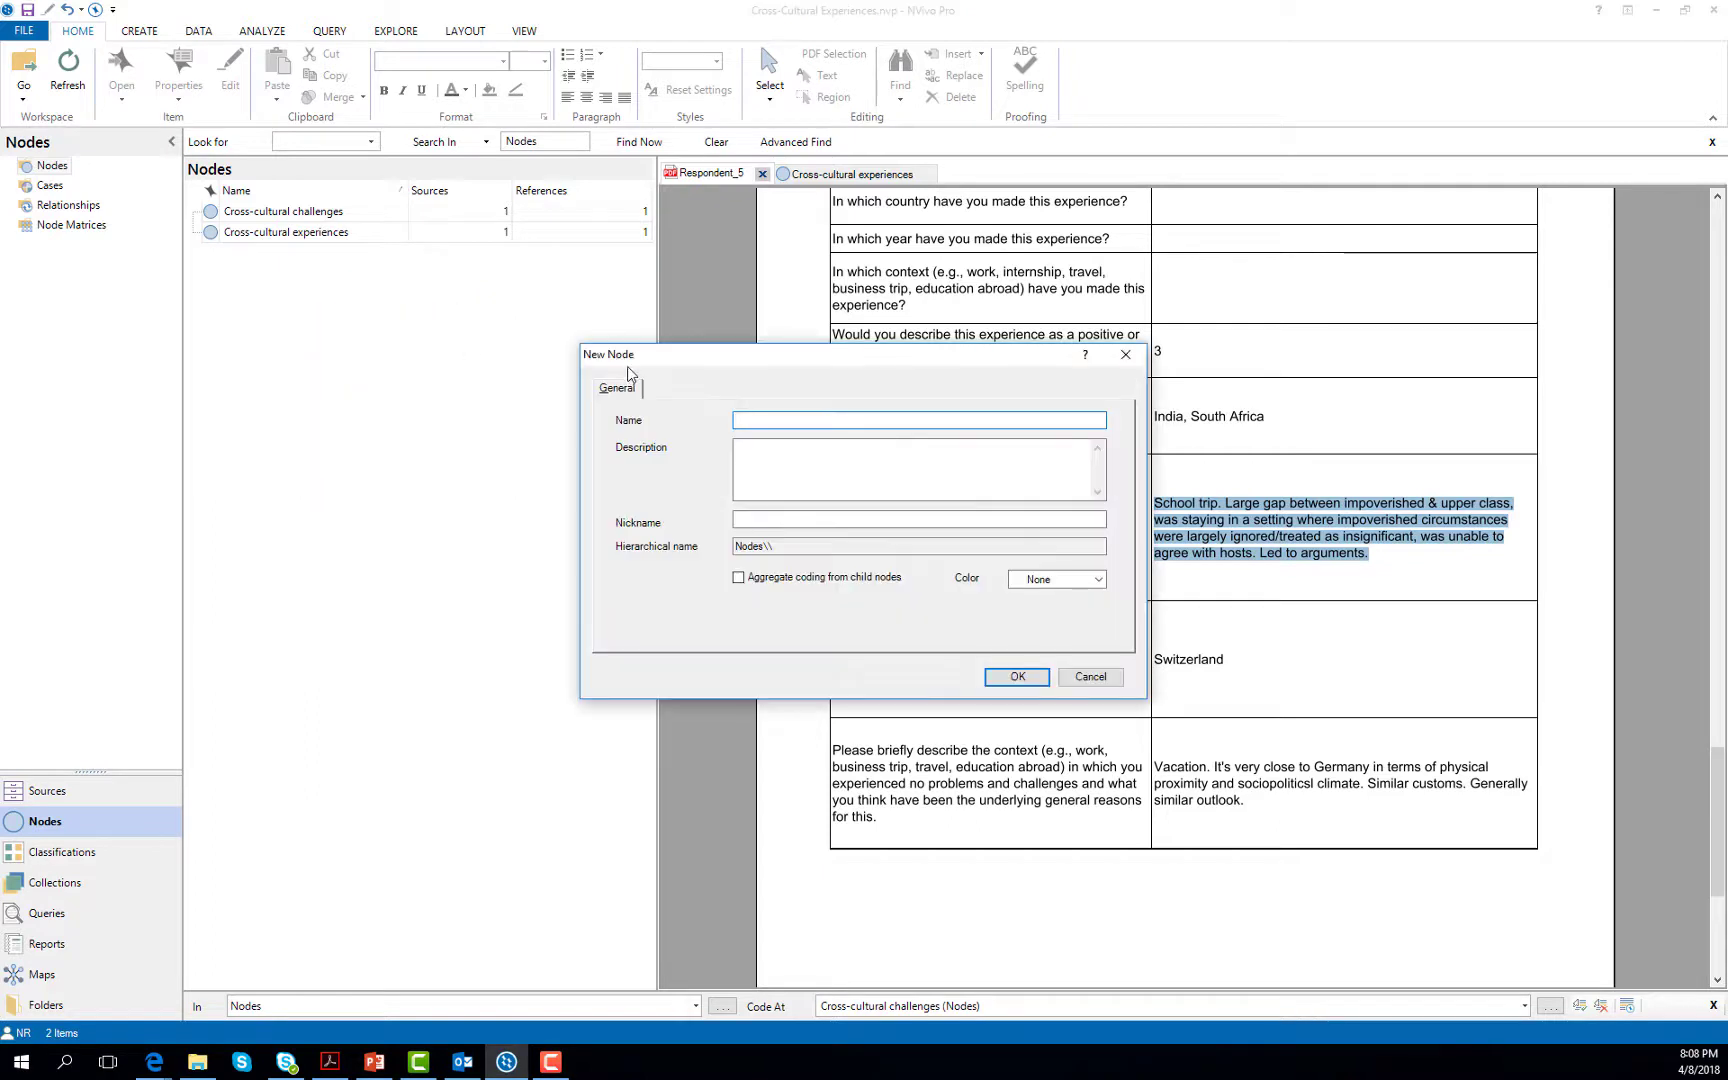
type("Cros")
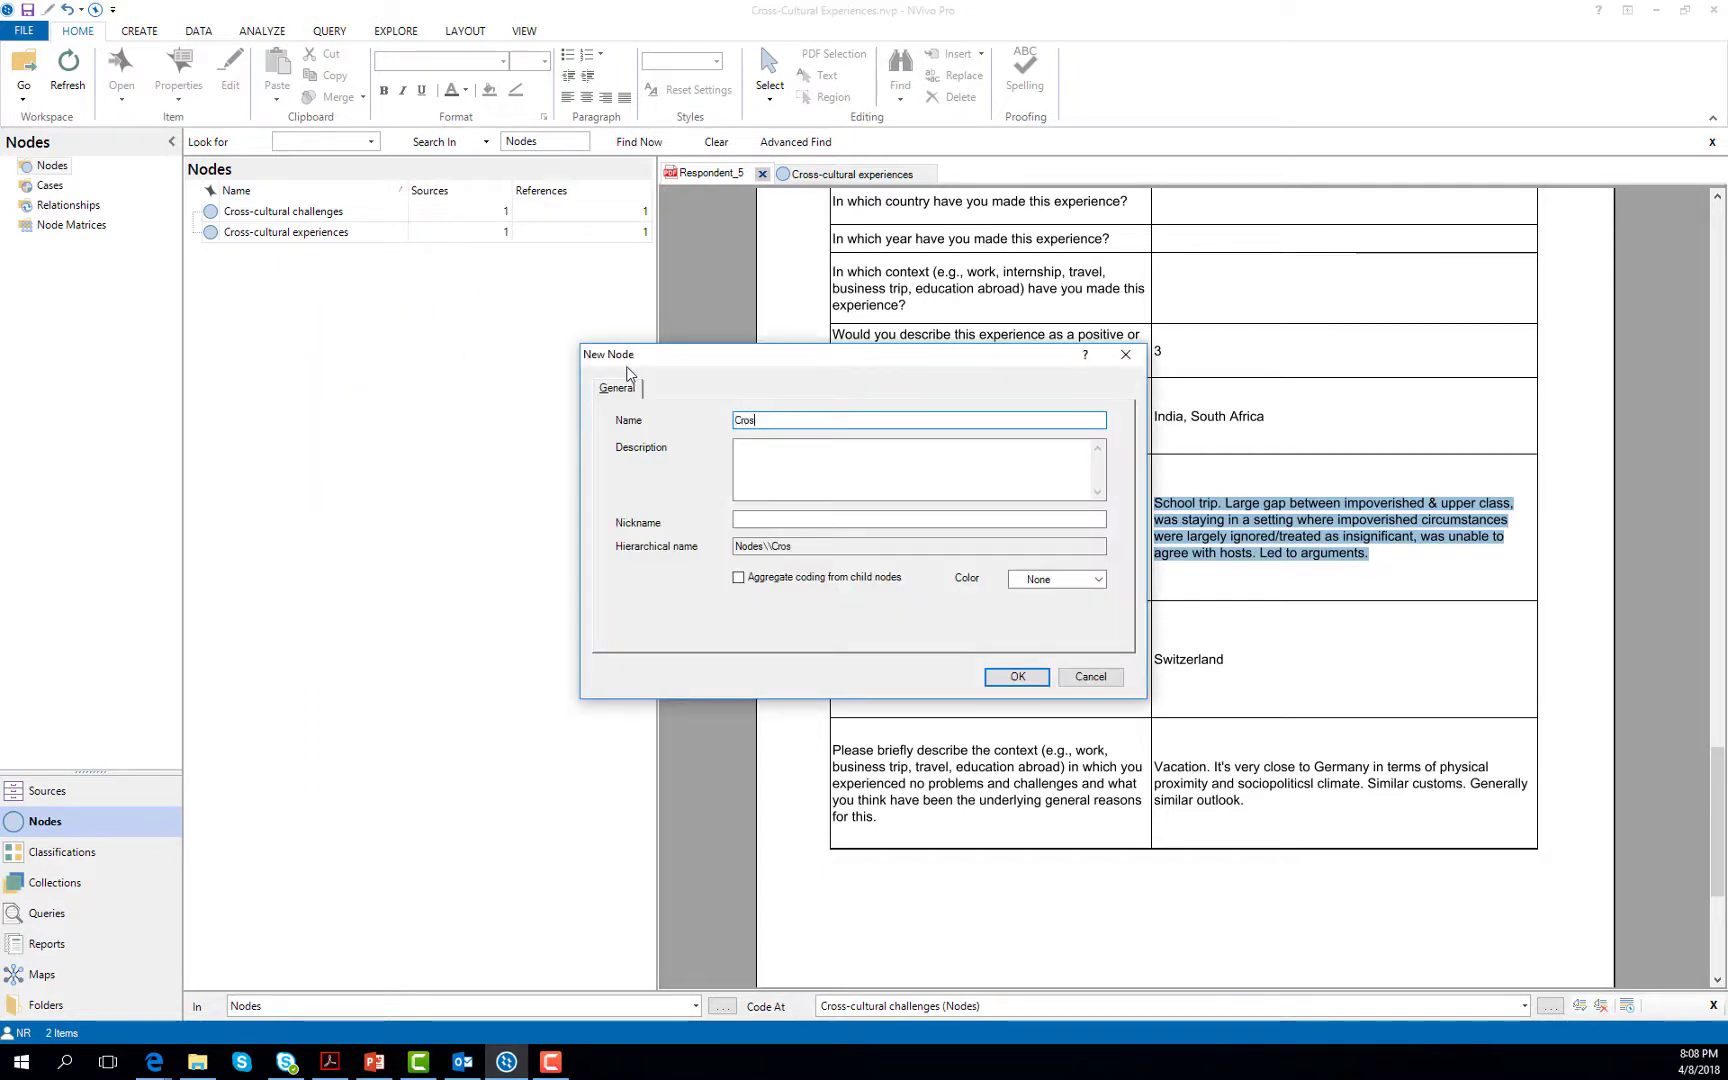
type("s-cultural facilitators")
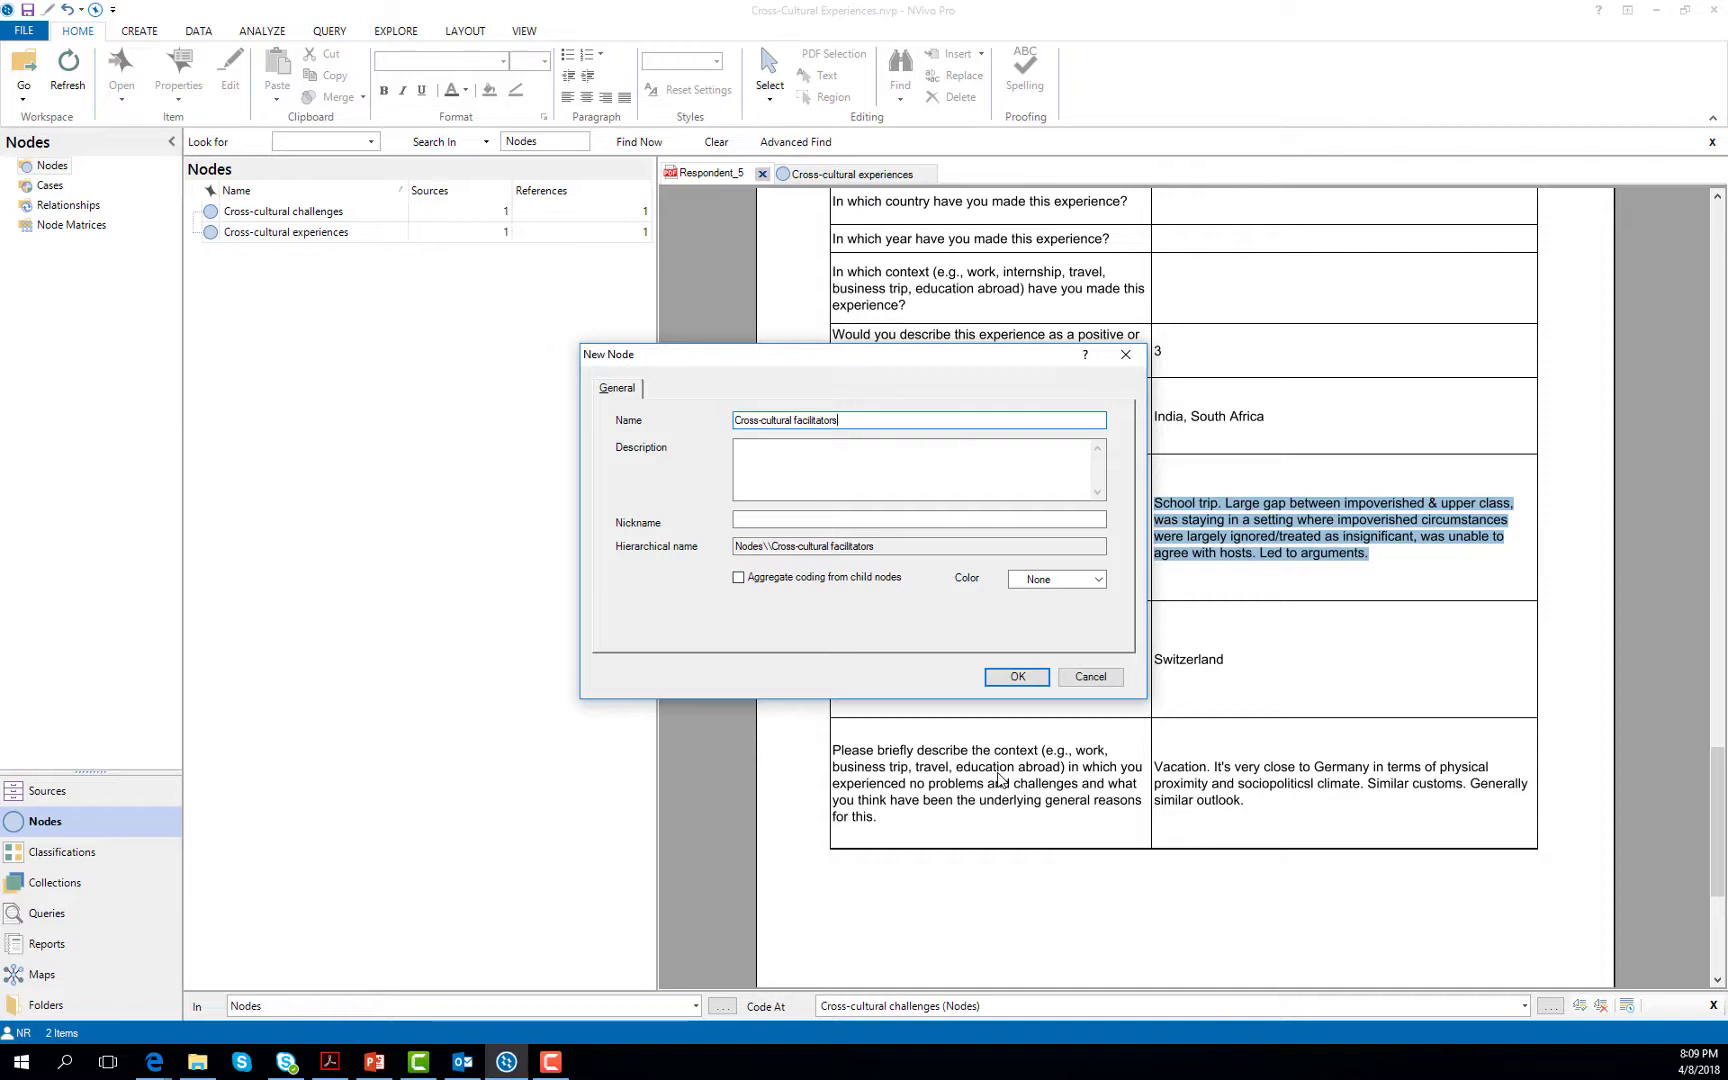
left_click(1035, 680)
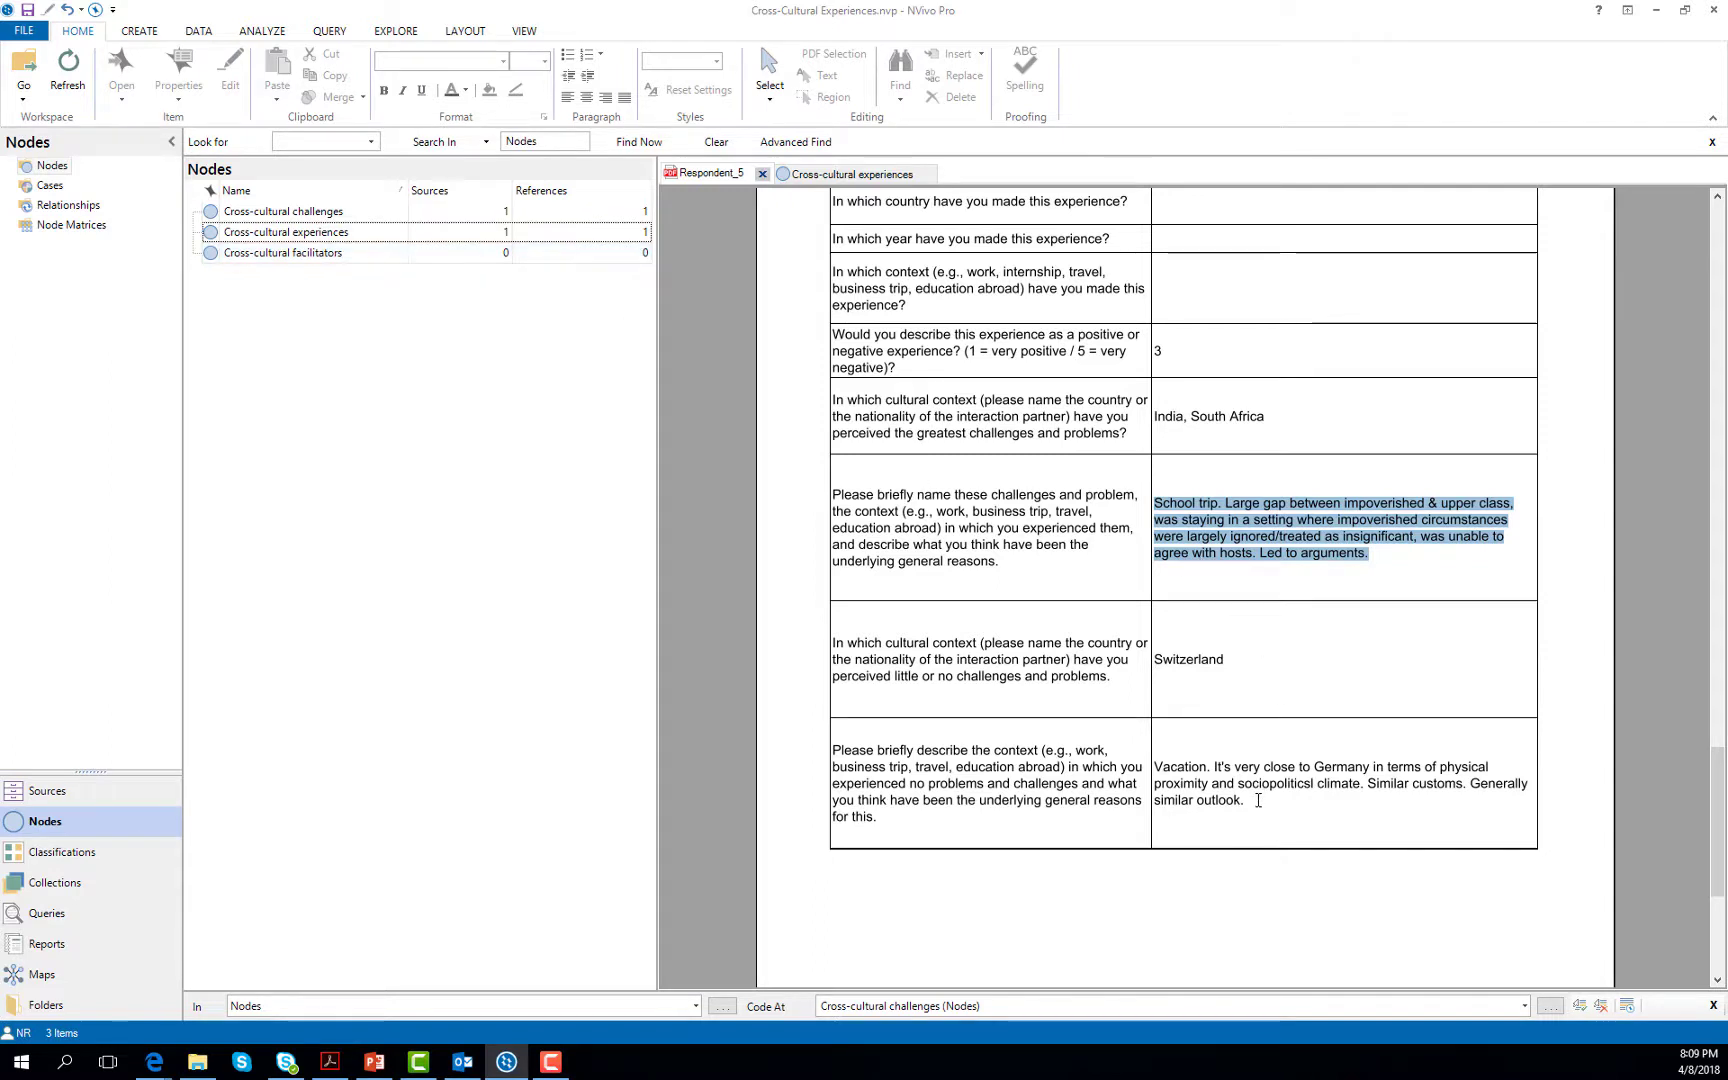
Step: Code Respondent_5's full answer about the problem-free vacation context at the Cross-cultural facilitators node
left_click_drag(1253, 790, 1163, 768)
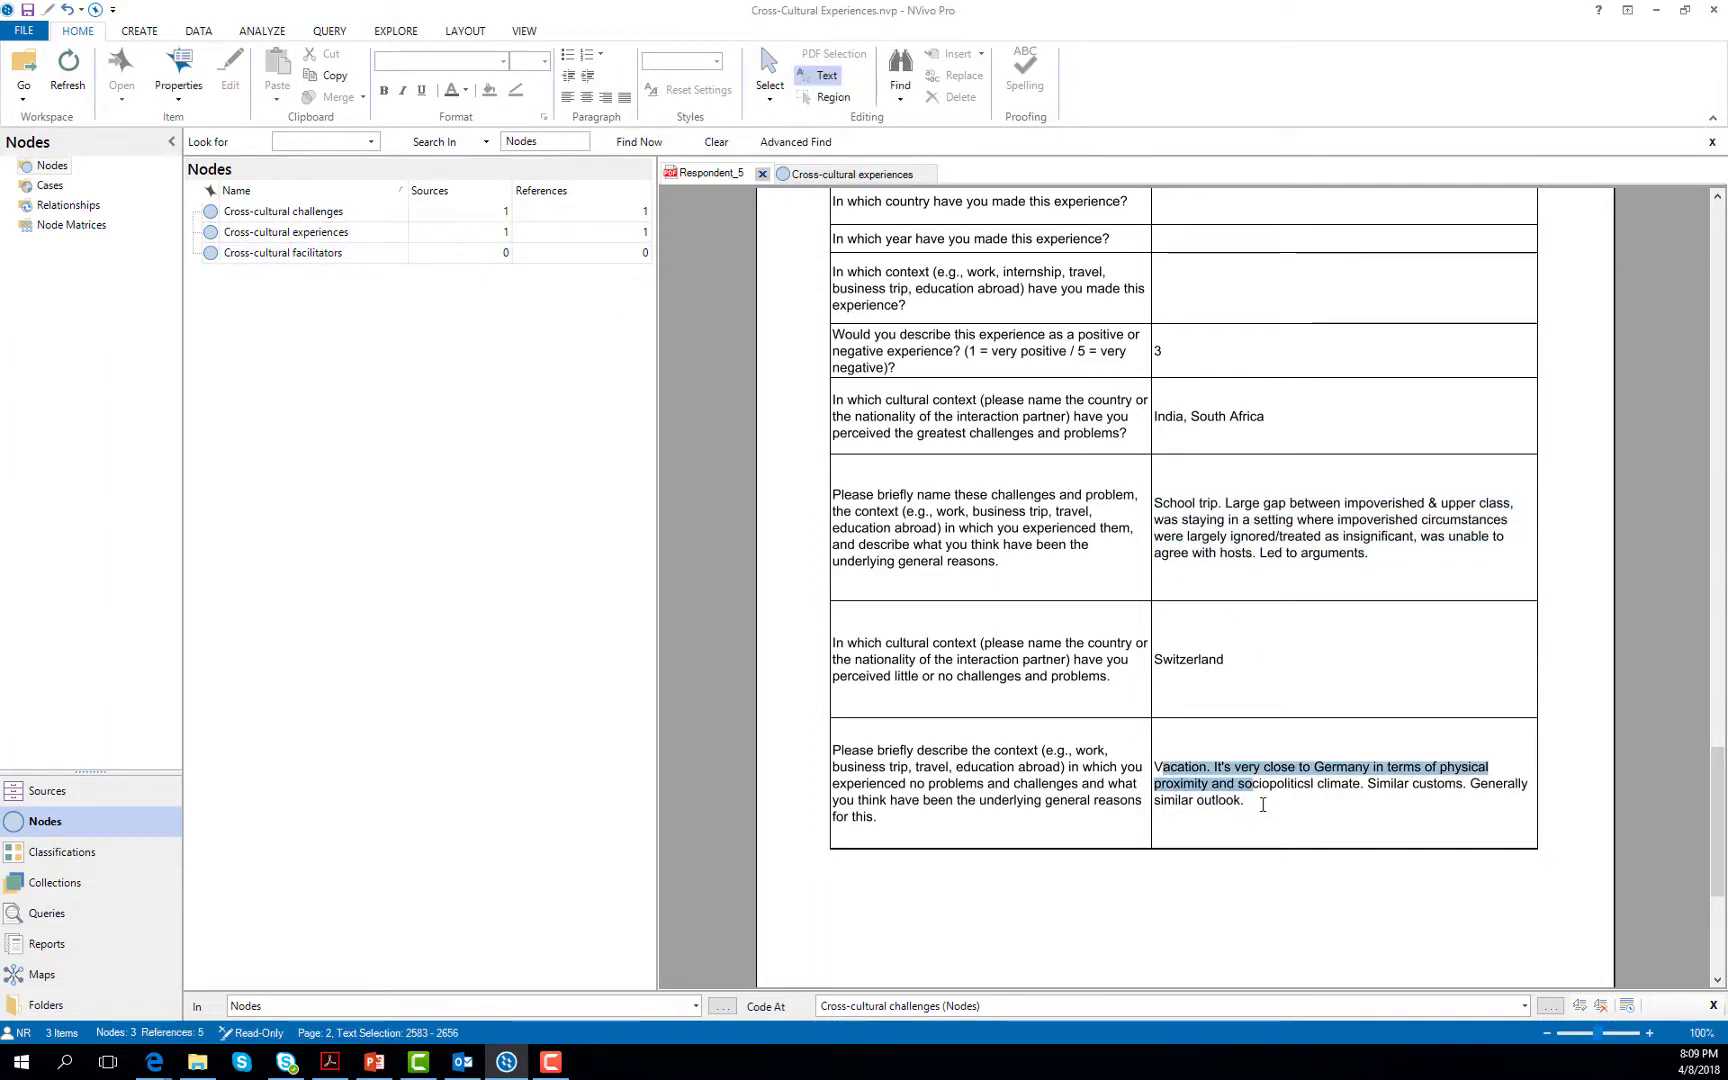
left_click_drag(1262, 805, 1156, 770)
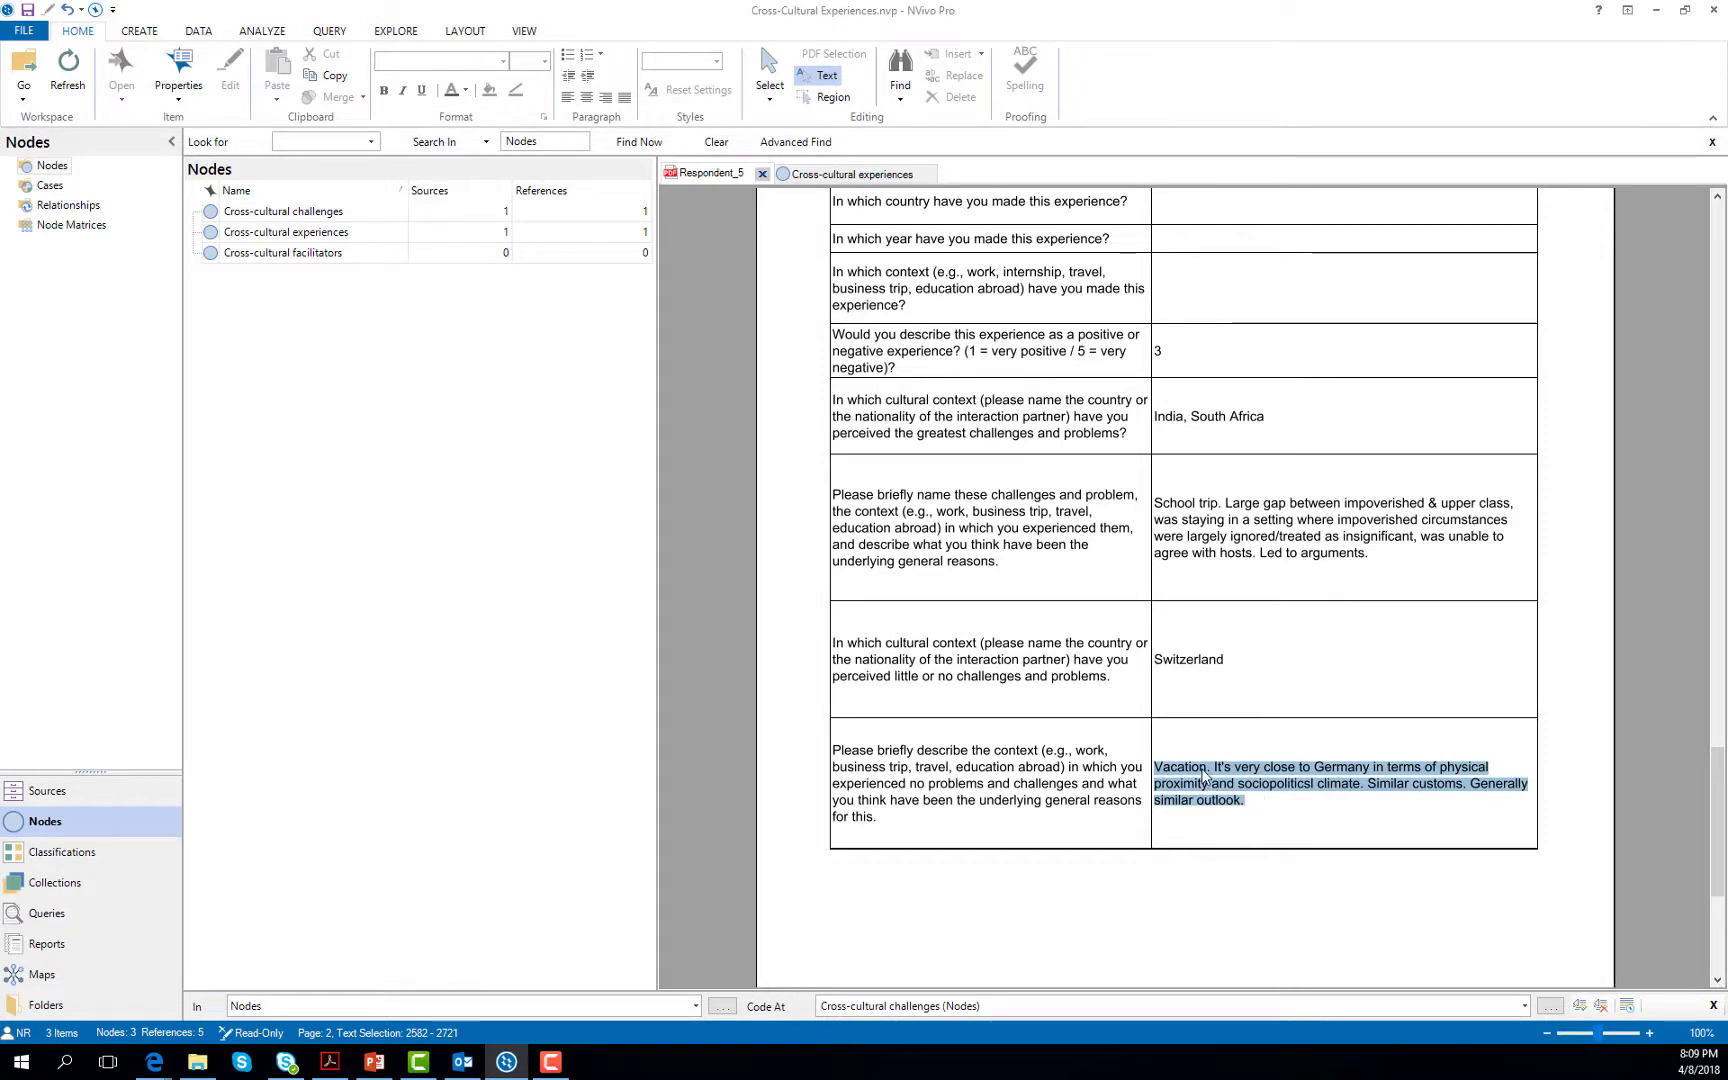
left_click_drag(1204, 776, 330, 265)
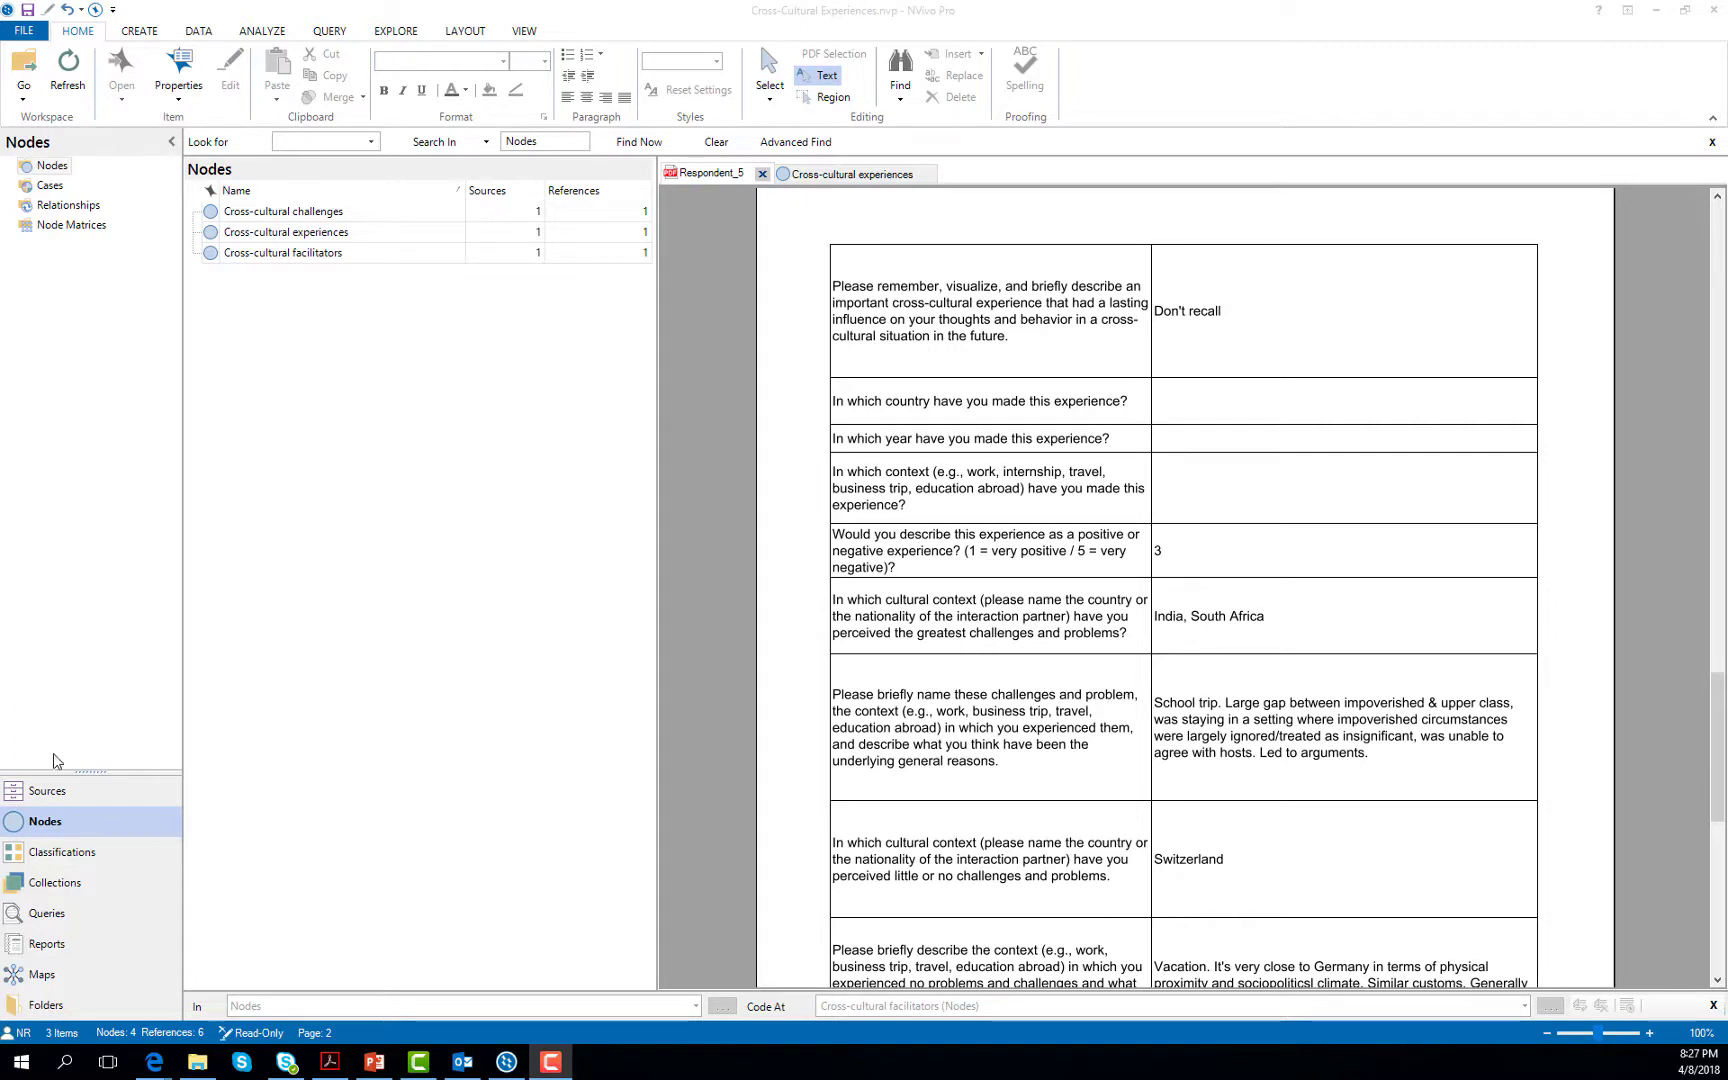
Step: Open the Respondent_1, Respondent_2, Respondent_3 and Respondent_4 questionnaires from the internal sources
left_click(47, 790)
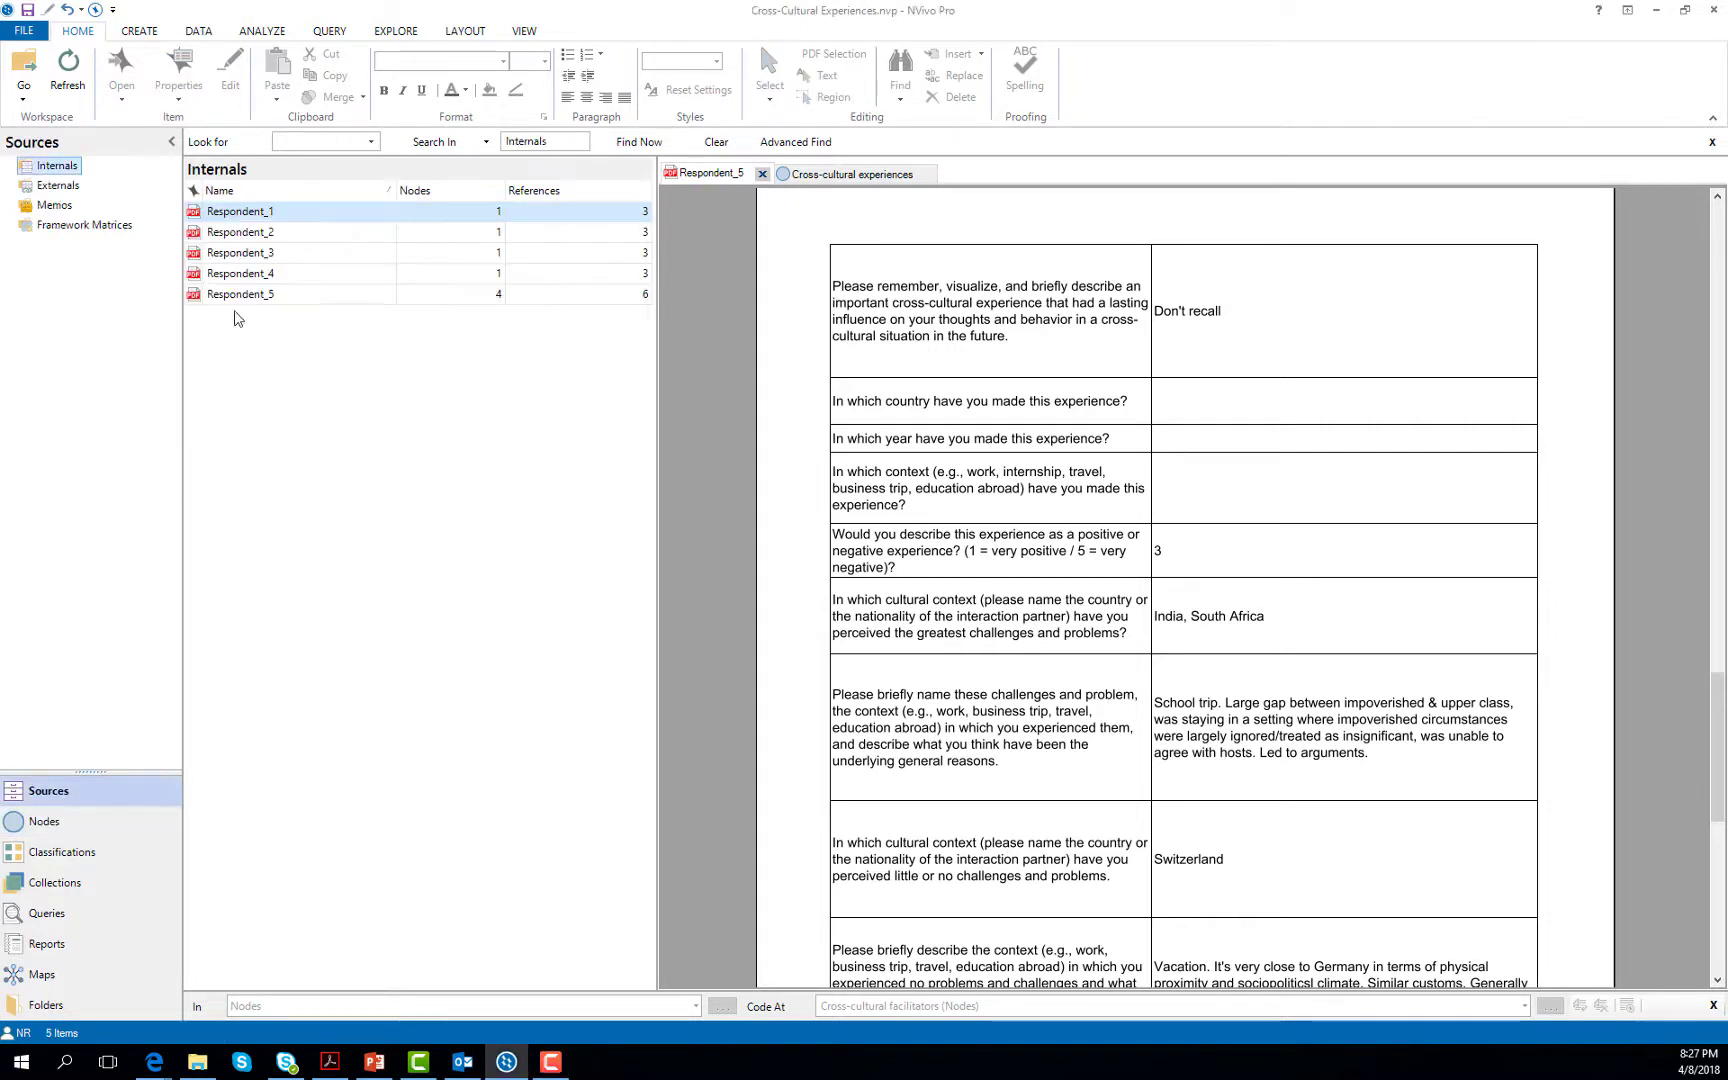
double_click(253, 214)
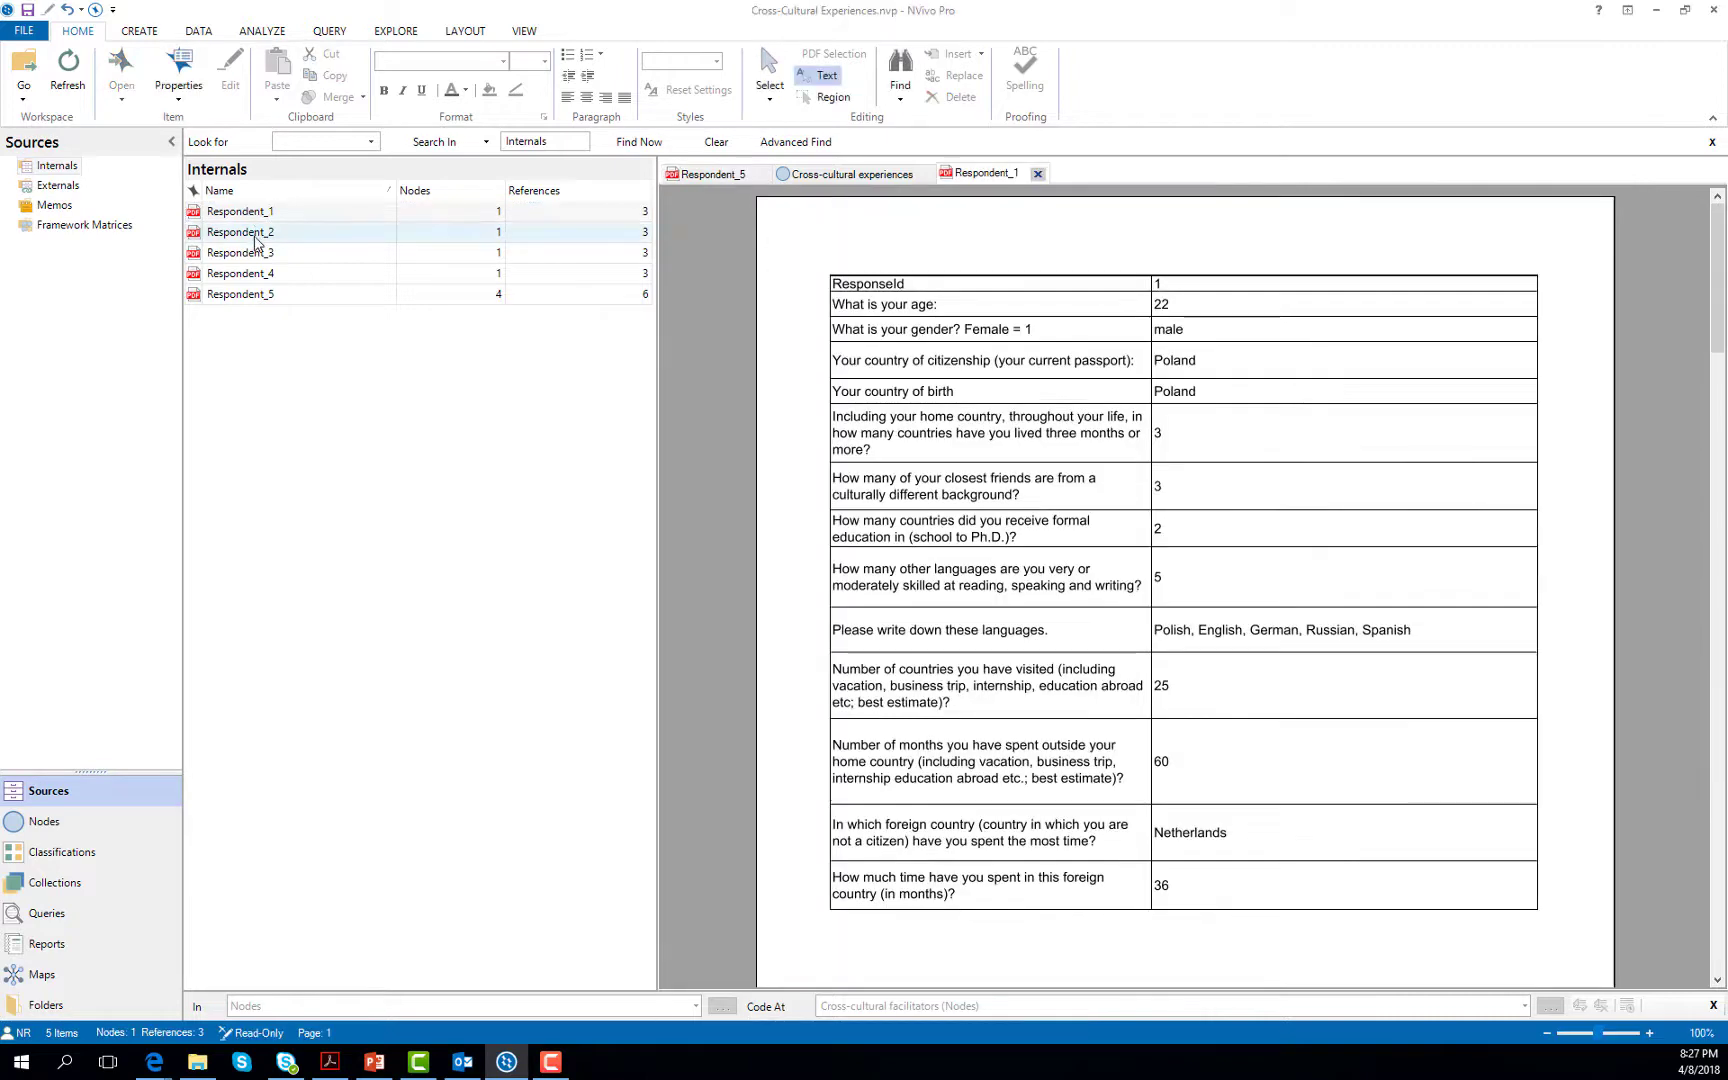
double_click(256, 235)
double_click(258, 258)
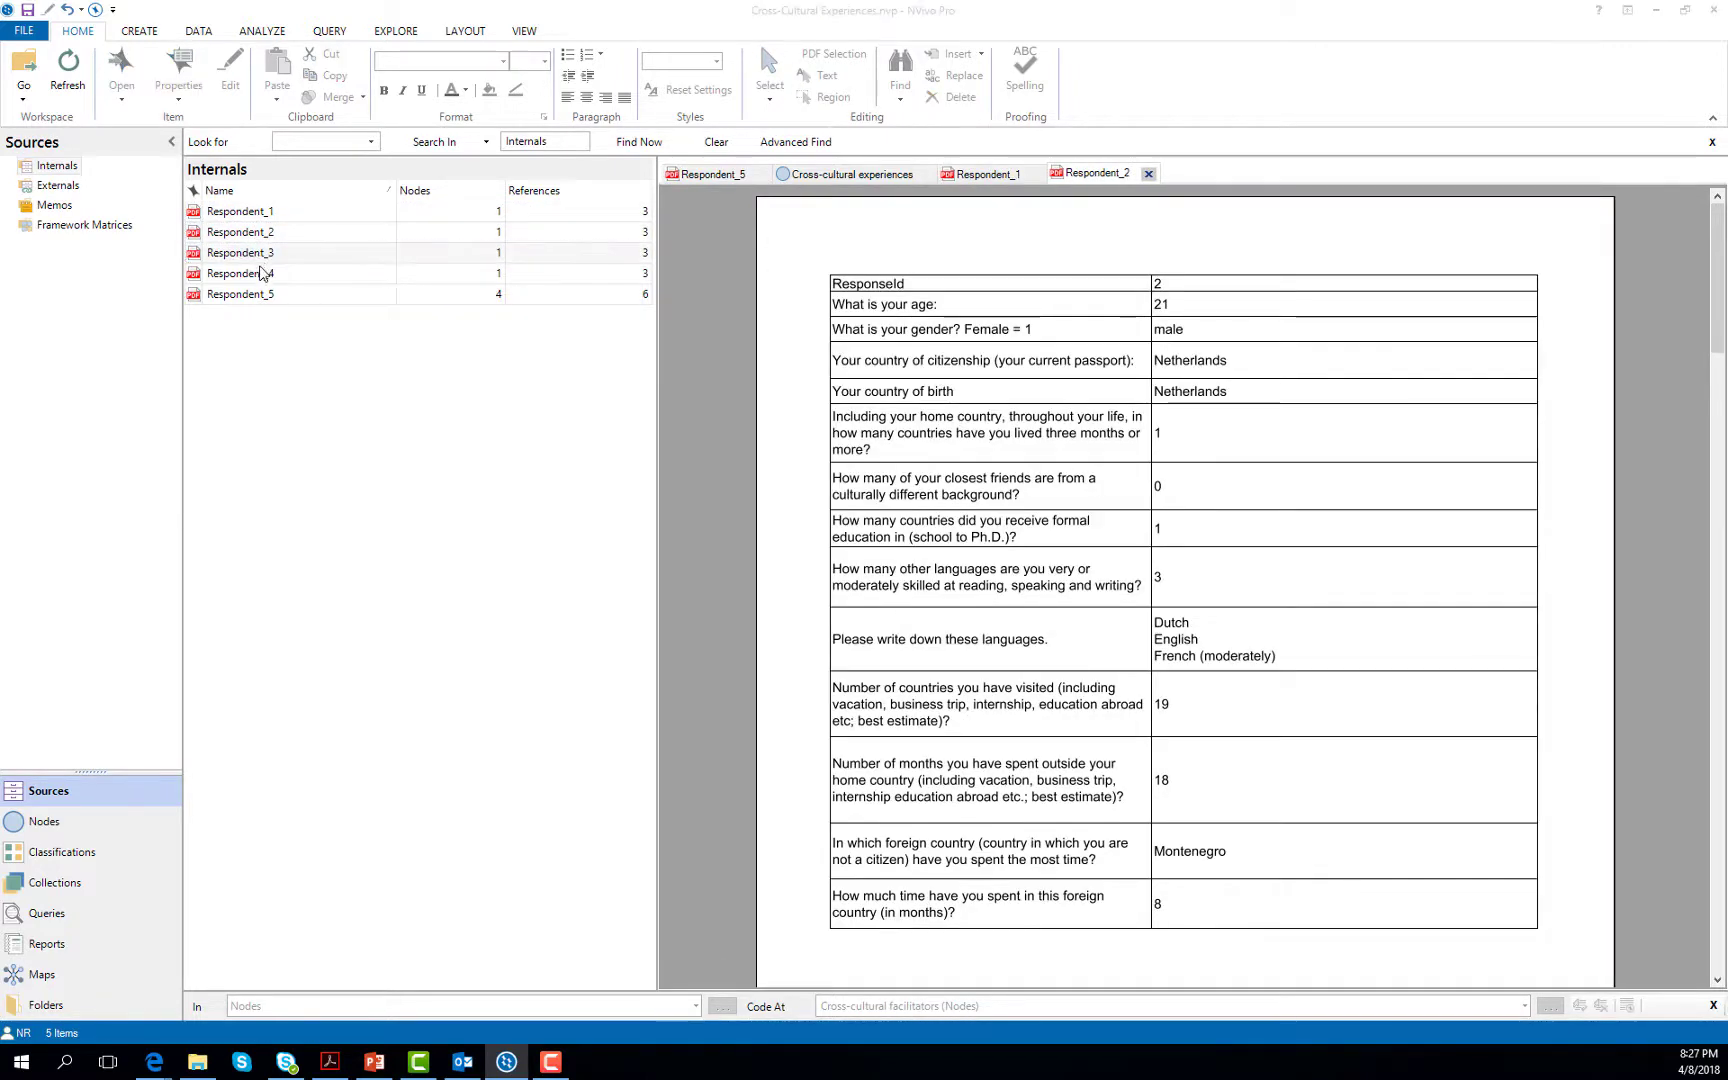
left_click(264, 278)
double_click(265, 281)
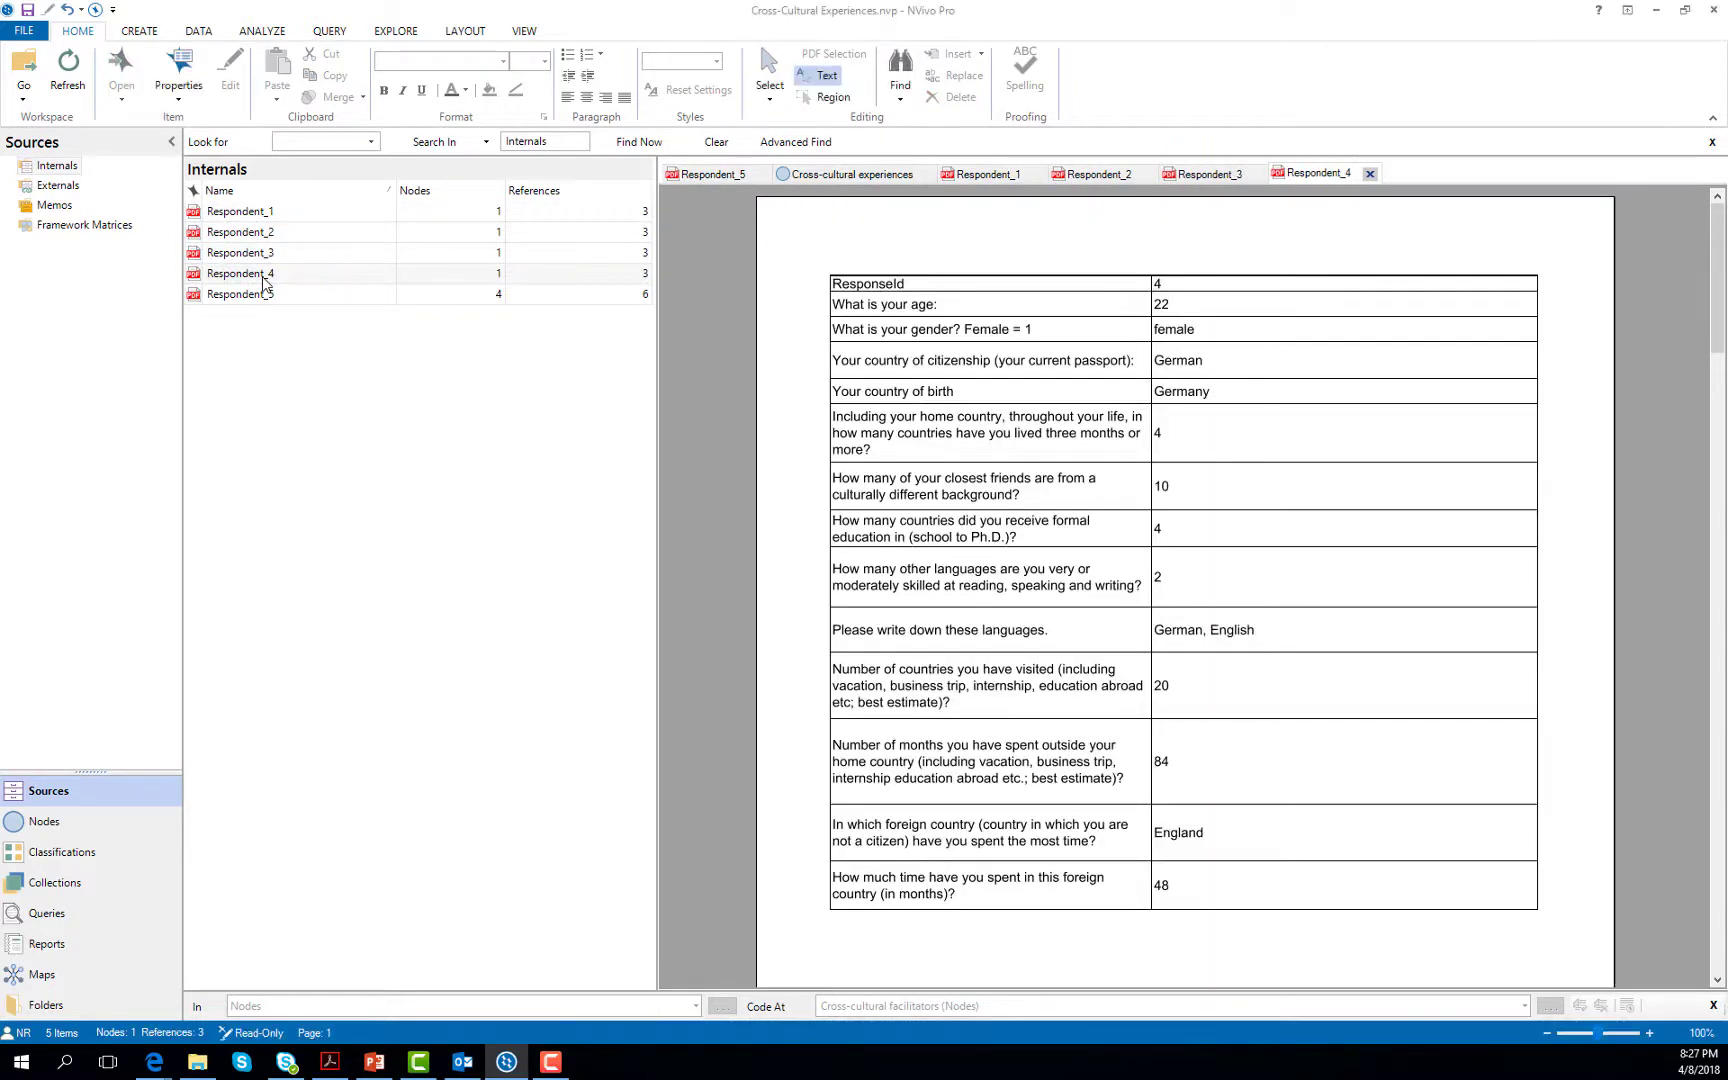
Step: Code Respondent_1's answer about the spiritual tour of India at the Cross-cultural experiences node
left_click(254, 220)
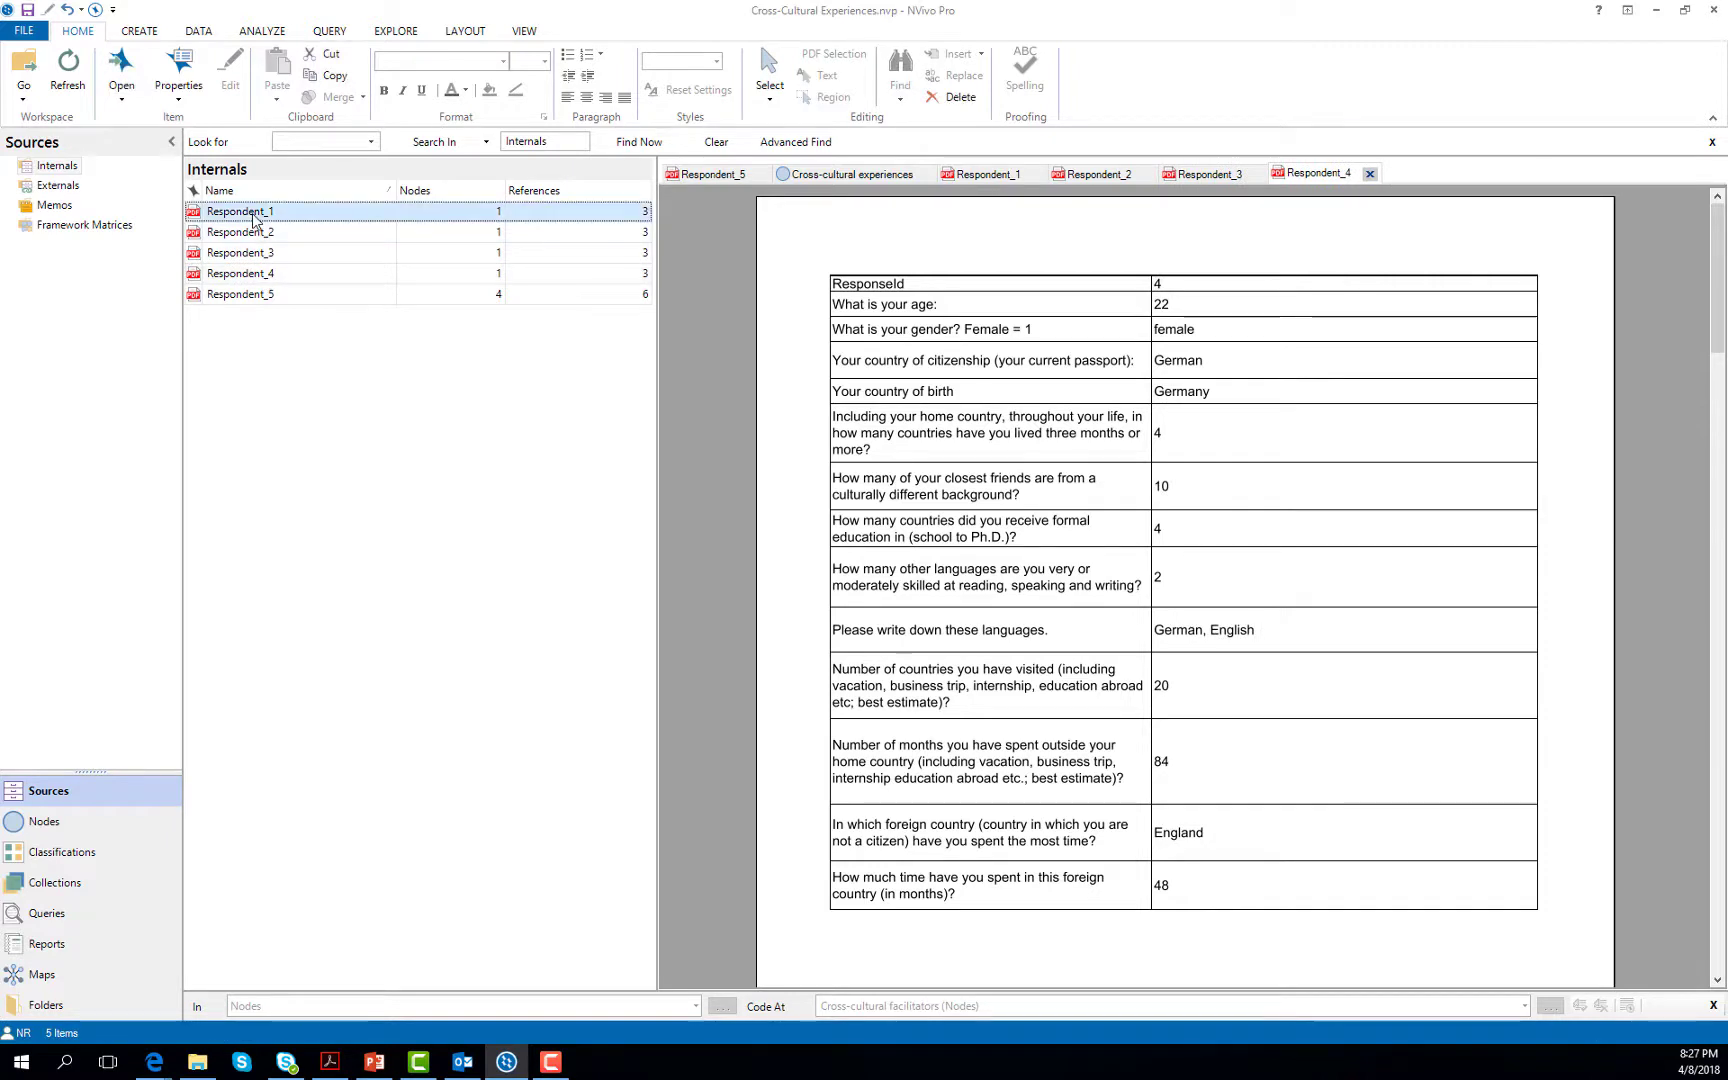
double_click(254, 220)
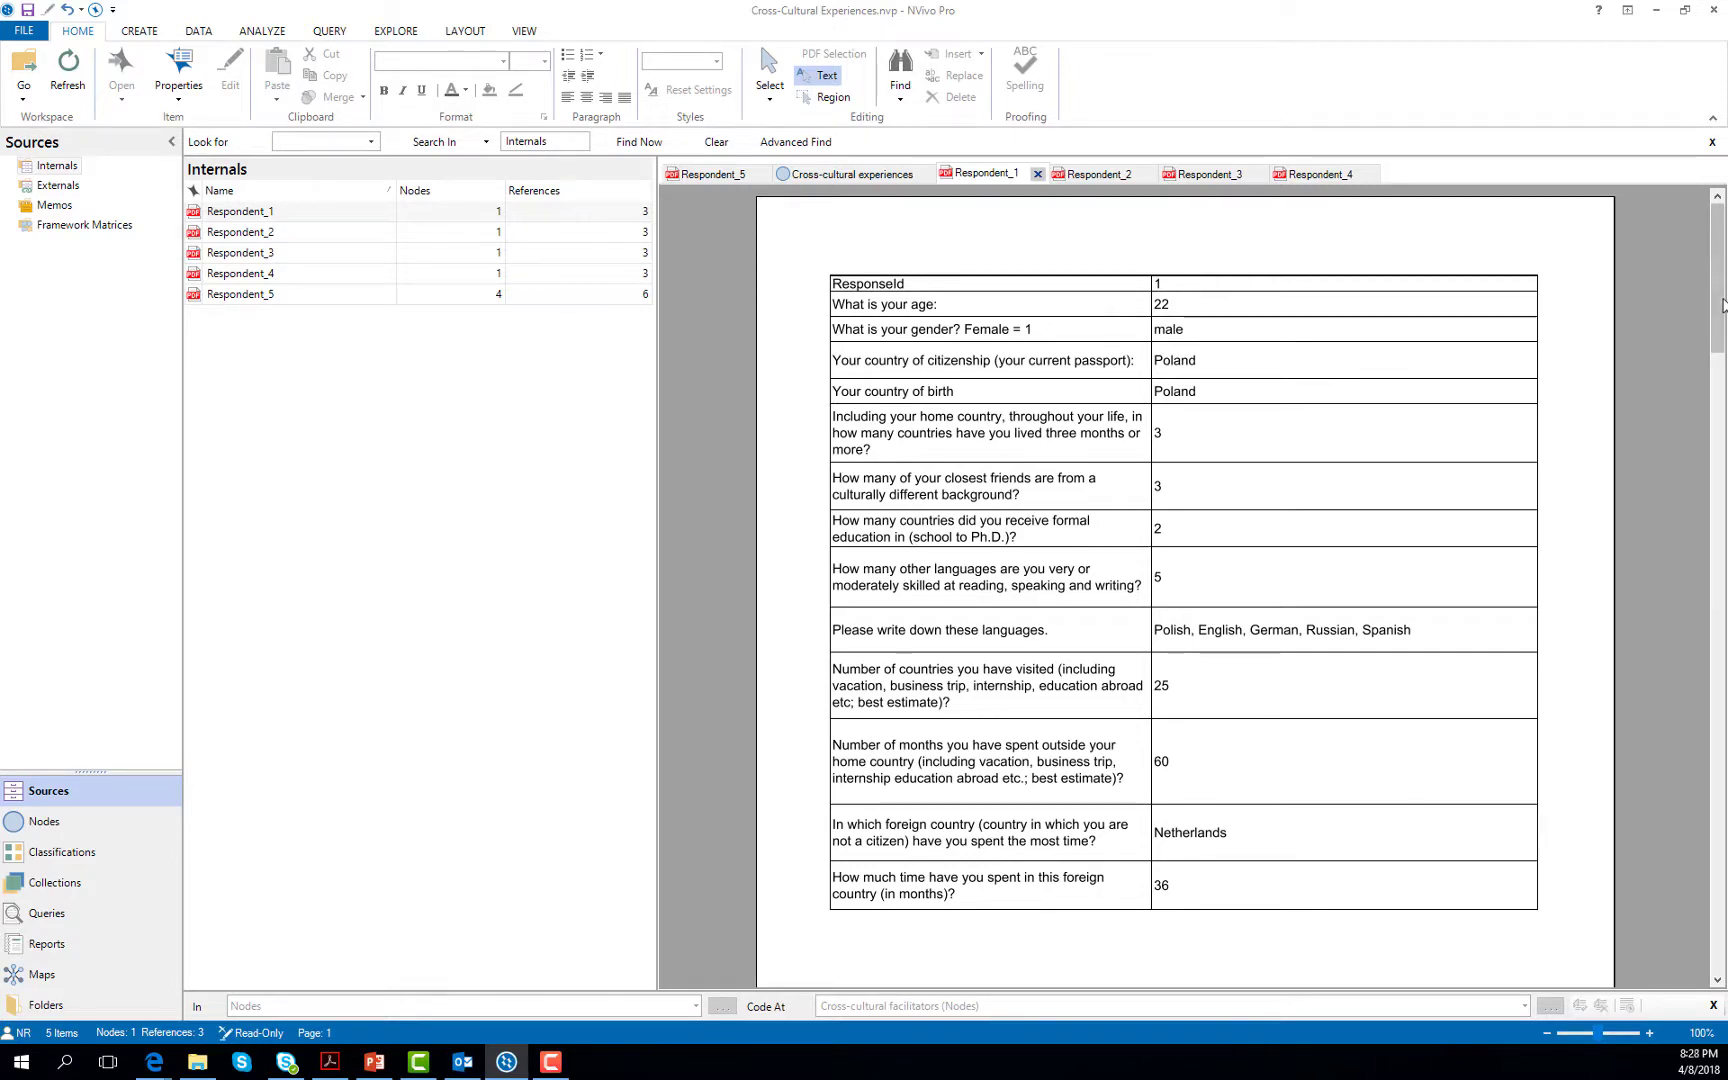
left_click_drag(1720, 303, 1723, 700)
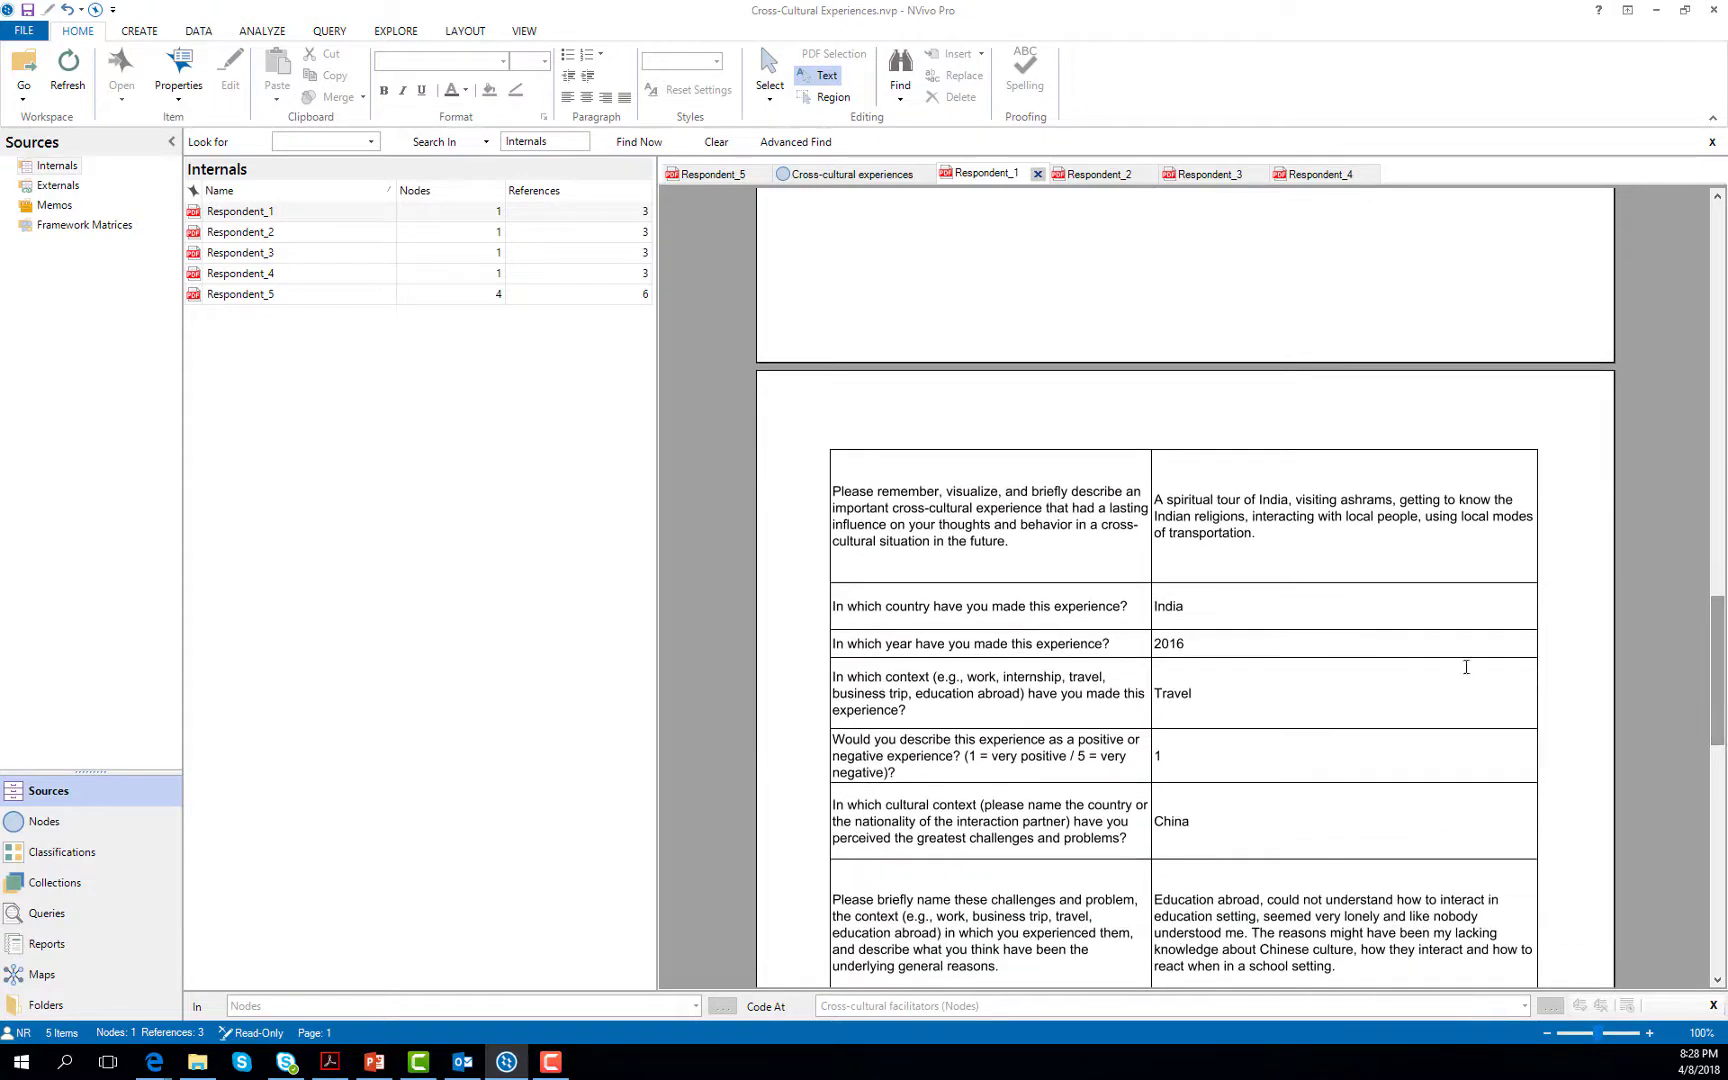
left_click(113, 824)
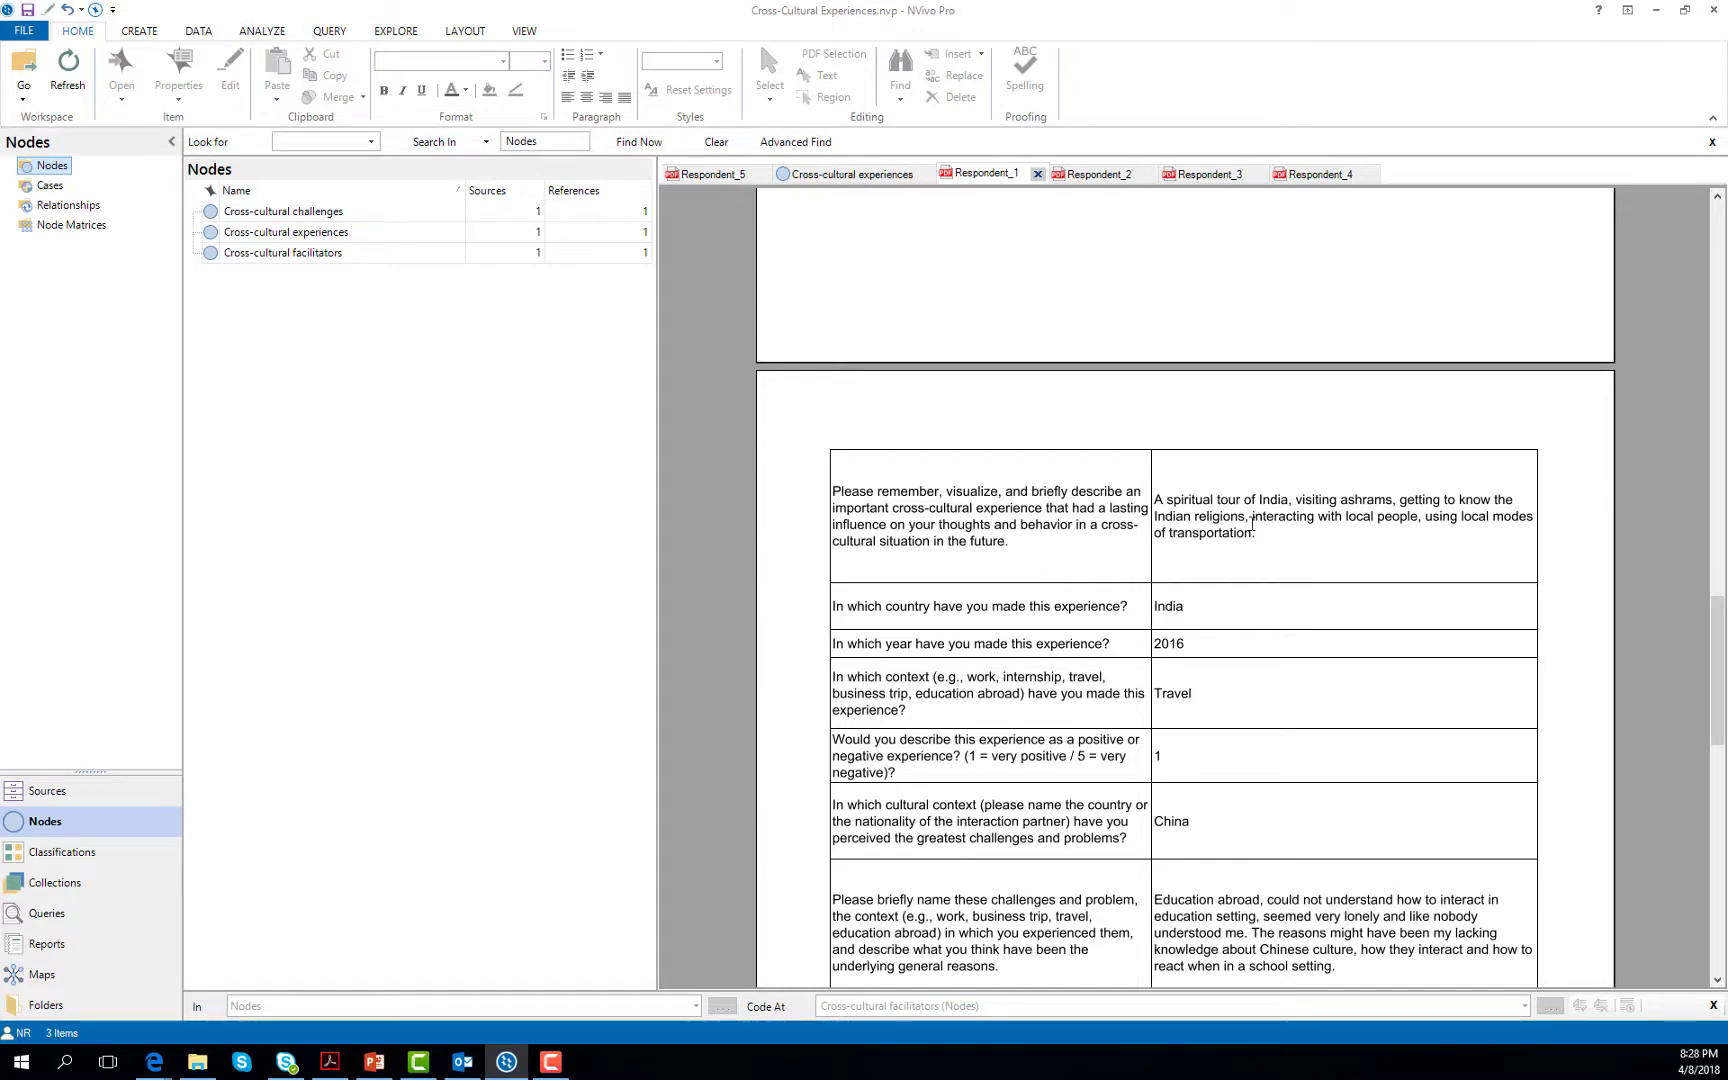
left_click_drag(1276, 546, 390, 232)
Step: Code Respondent_1's education abroad answer at Cross-cultural challenges and the answer about similar attitudes in Czech culture at Cross-cultural facilitators
left_click_drag(1719, 627, 1718, 722)
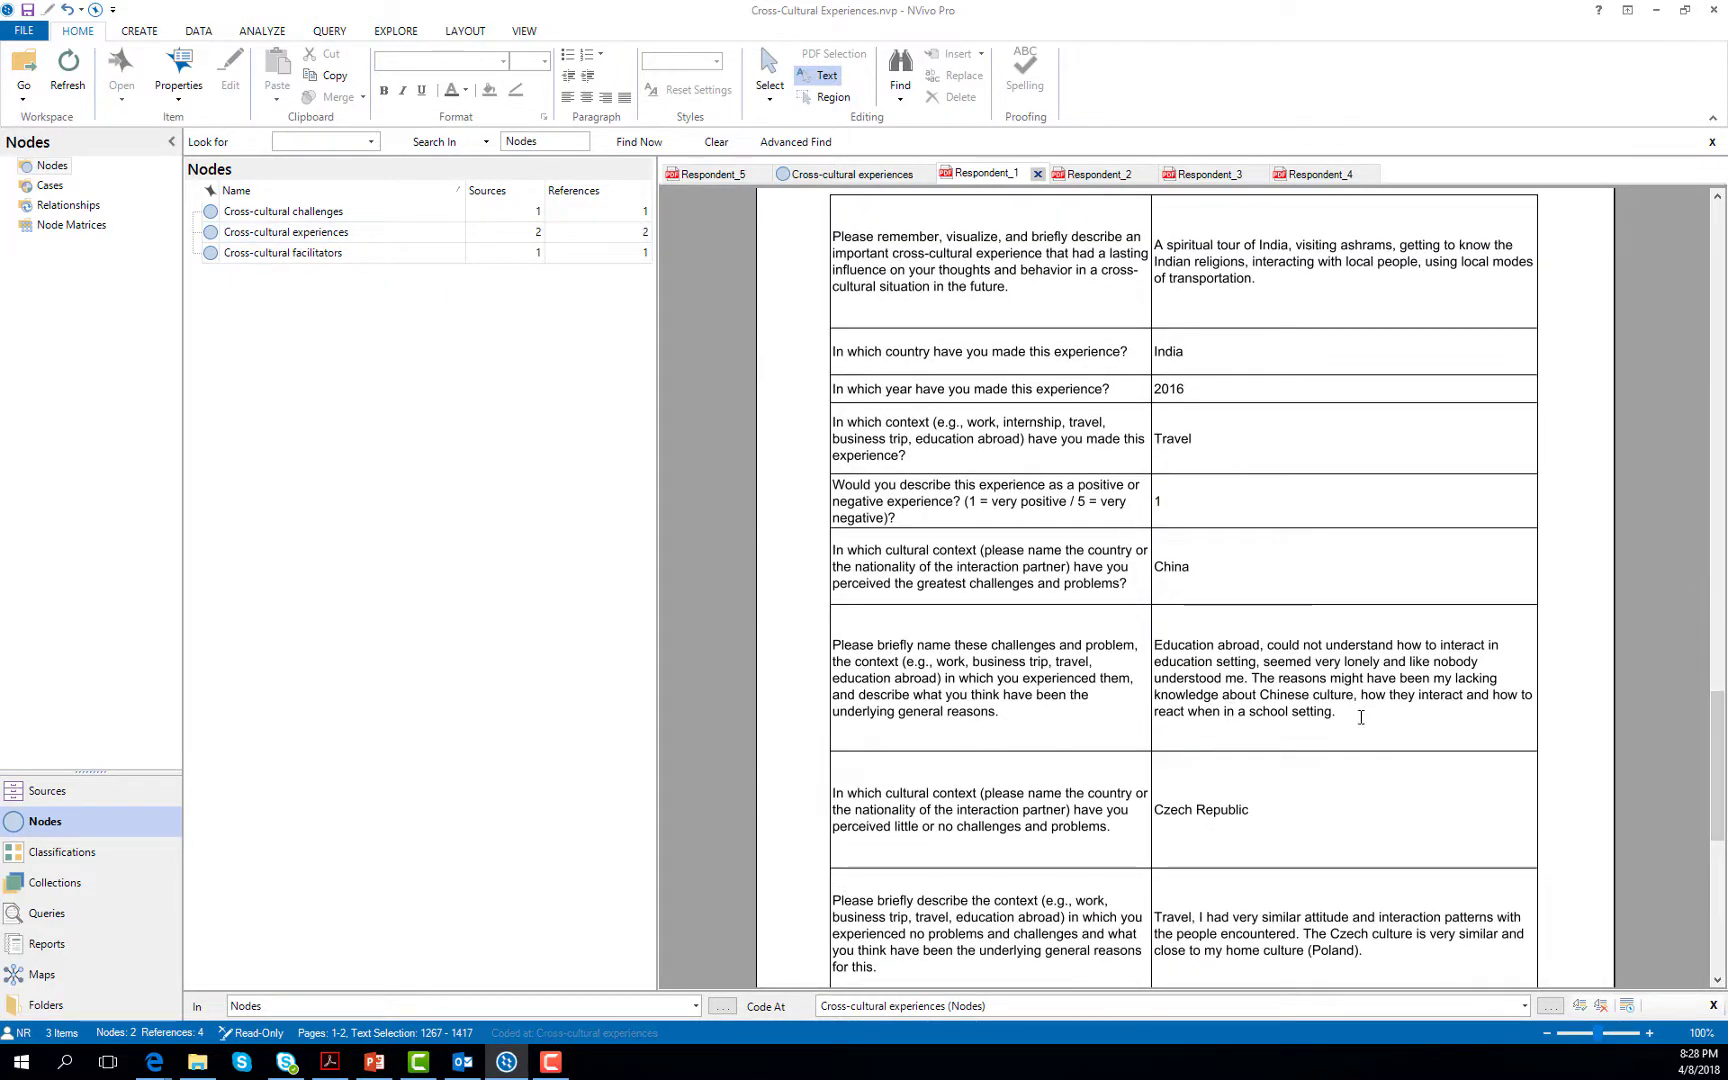
mouse_move(1360, 702)
left_mouse_down()
mouse_move(1242, 697)
mouse_move(1160, 660)
mouse_move(1349, 690)
mouse_move(1373, 721)
left_mouse_up()
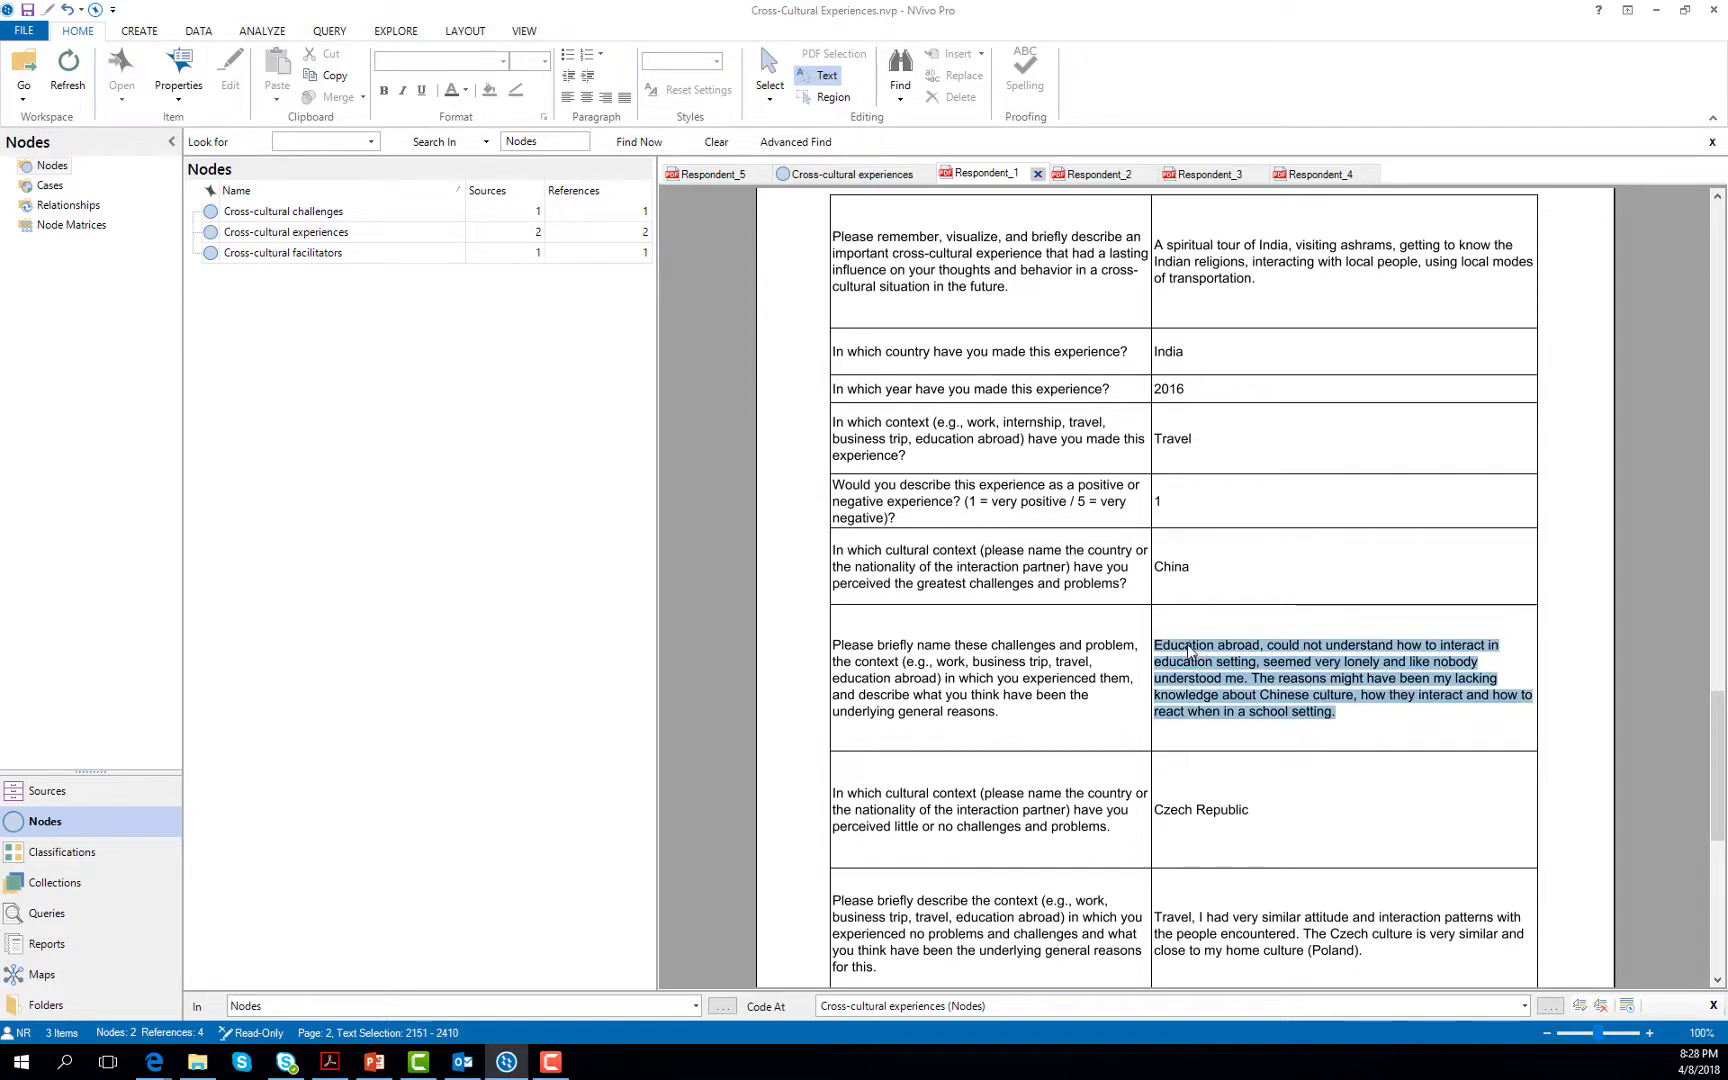
left_click_drag(1192, 652, 355, 213)
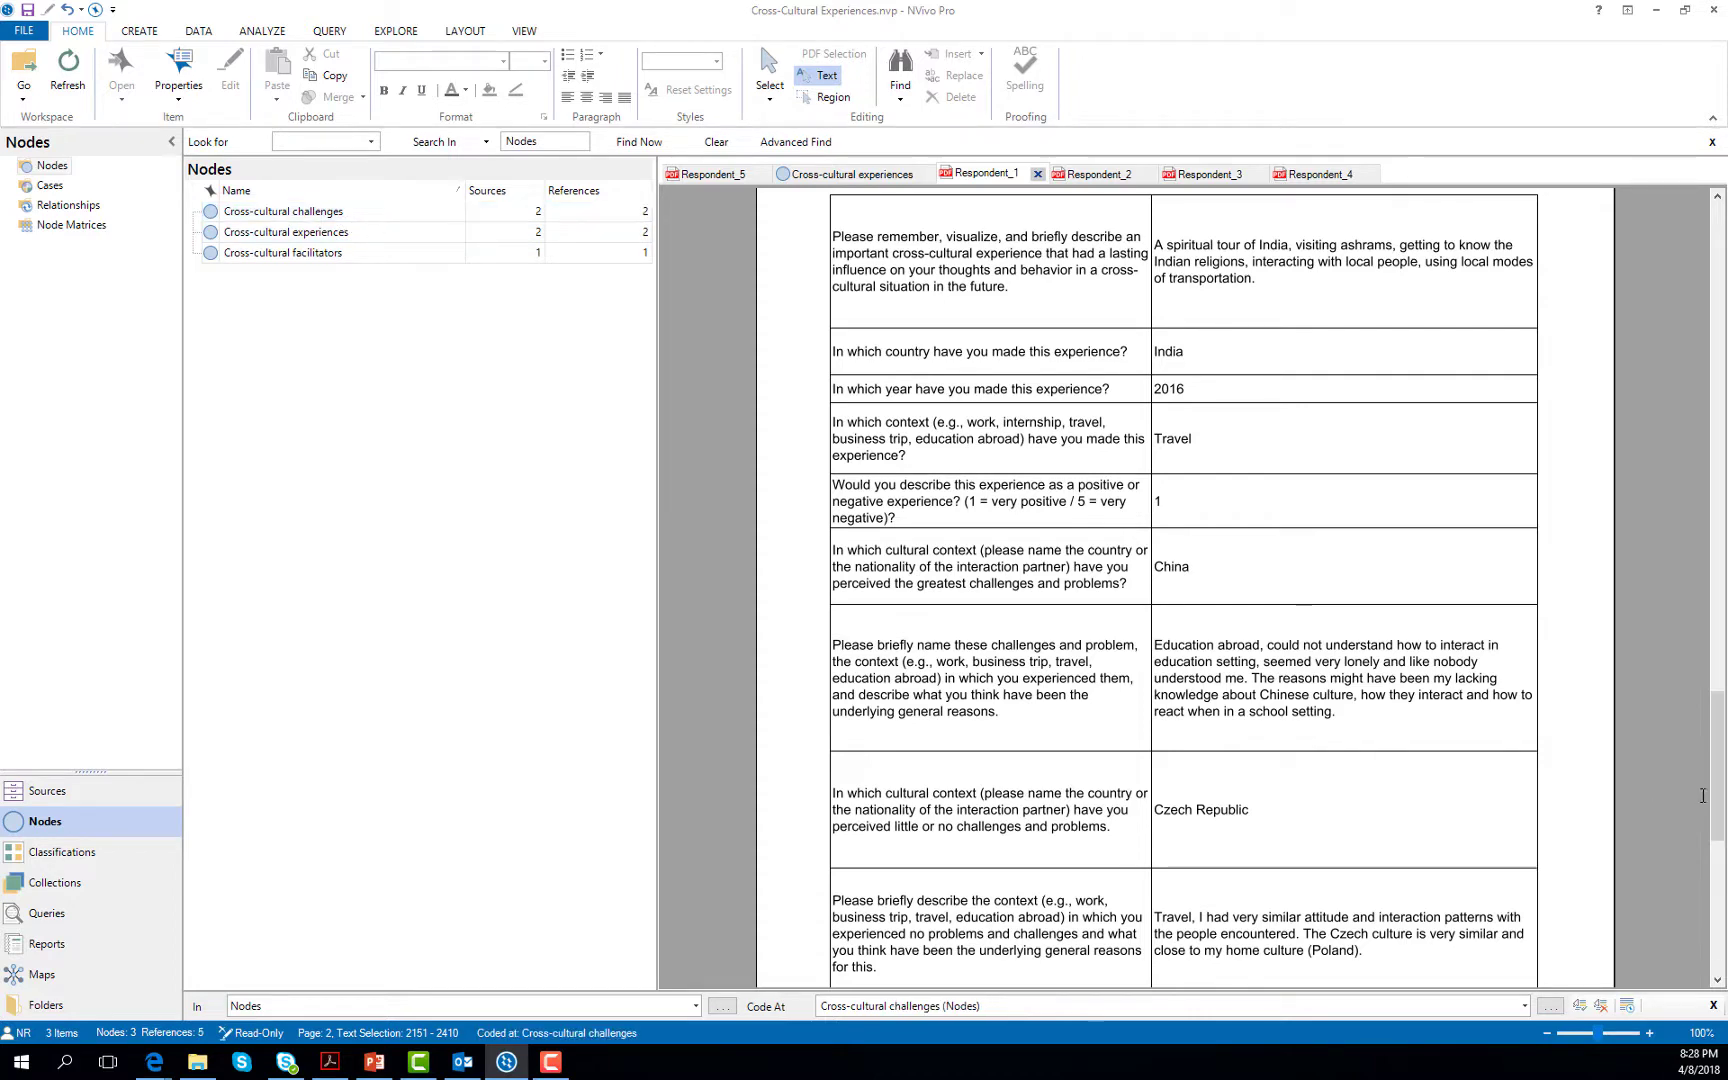
scroll(1700, 795, "down", 5)
left_click_drag(1389, 739, 324, 259)
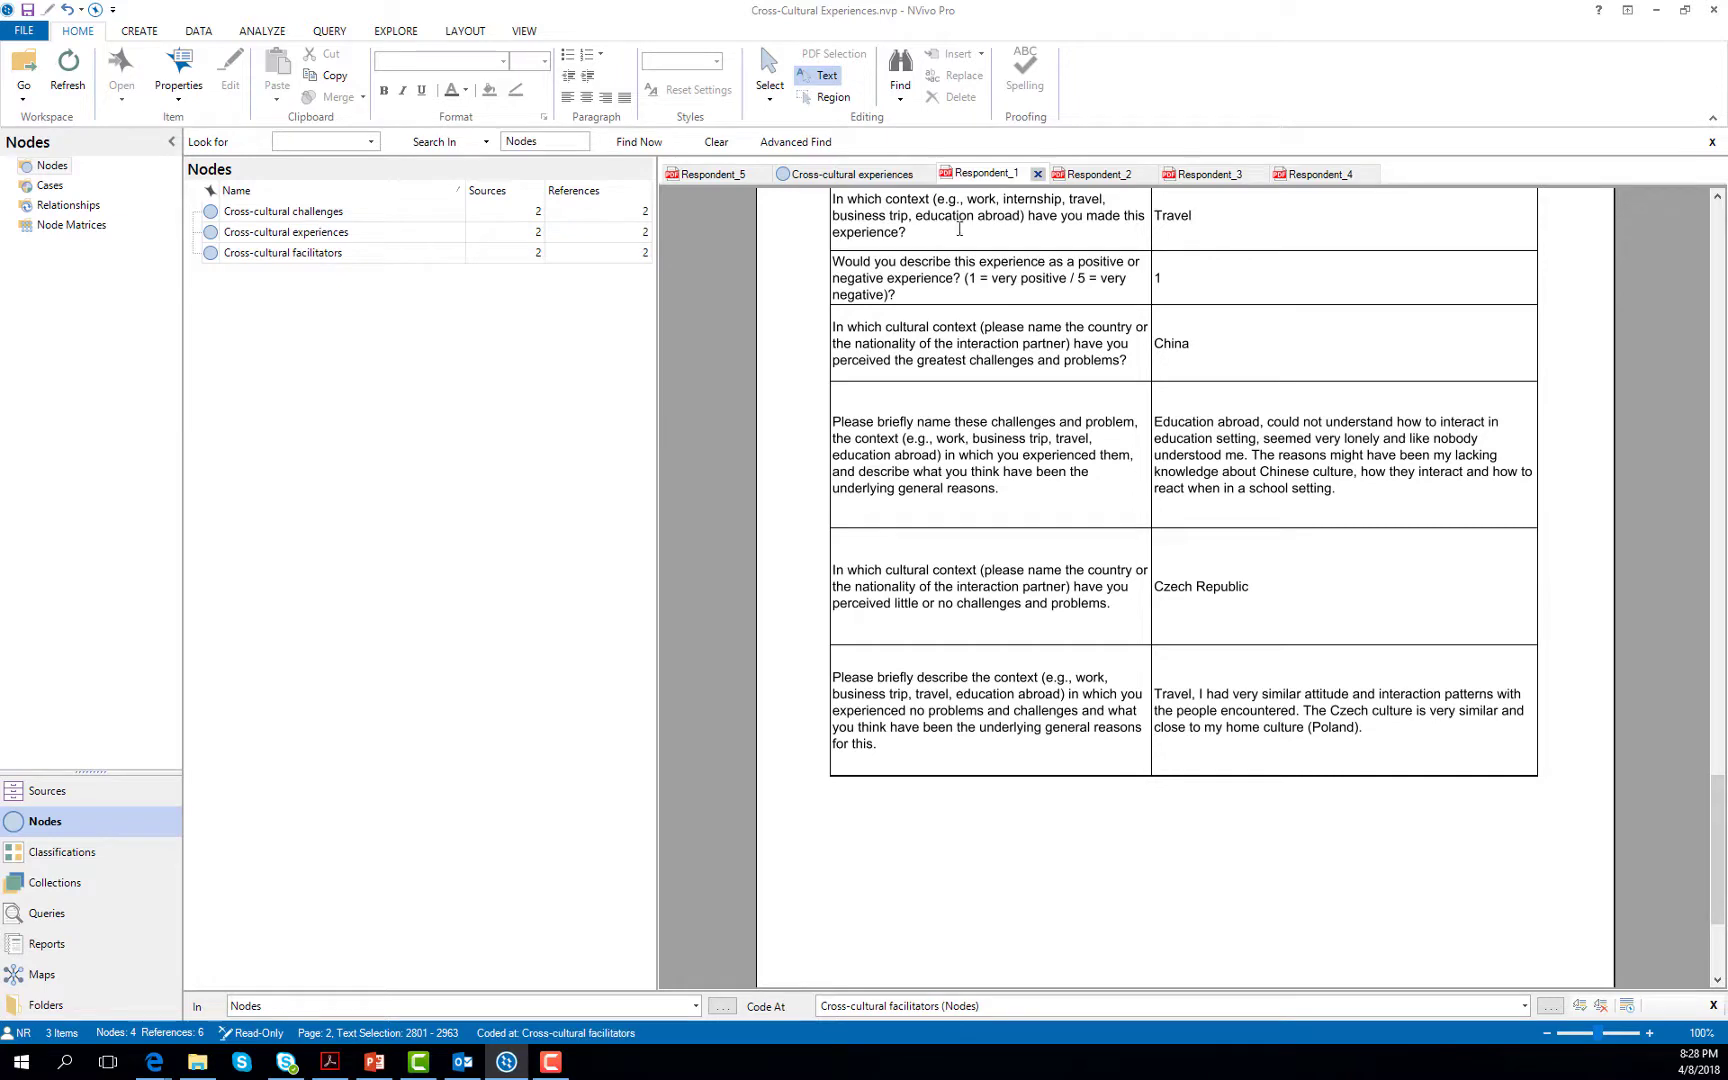
Step: Code Respondent_2's answer about natives appreciating interest in their language and ways at the Cross-cultural experiences node
left_click(1097, 175)
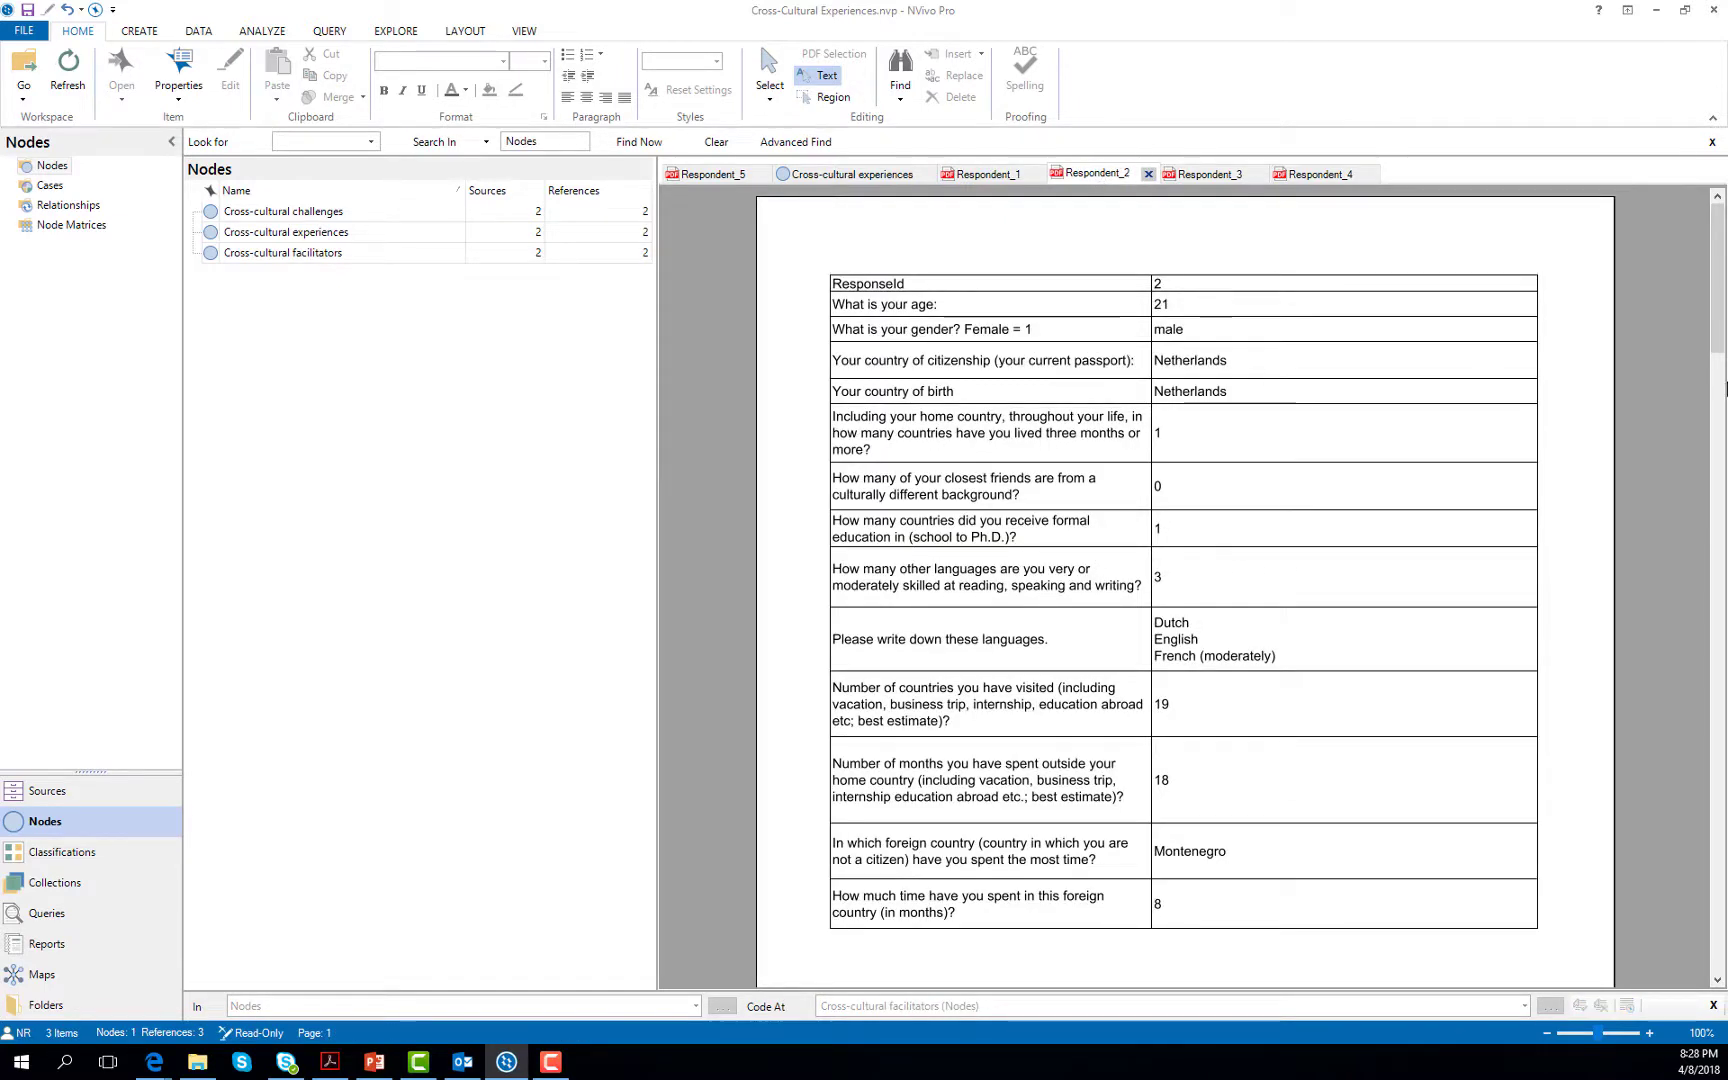
left_click_drag(1719, 337, 1720, 715)
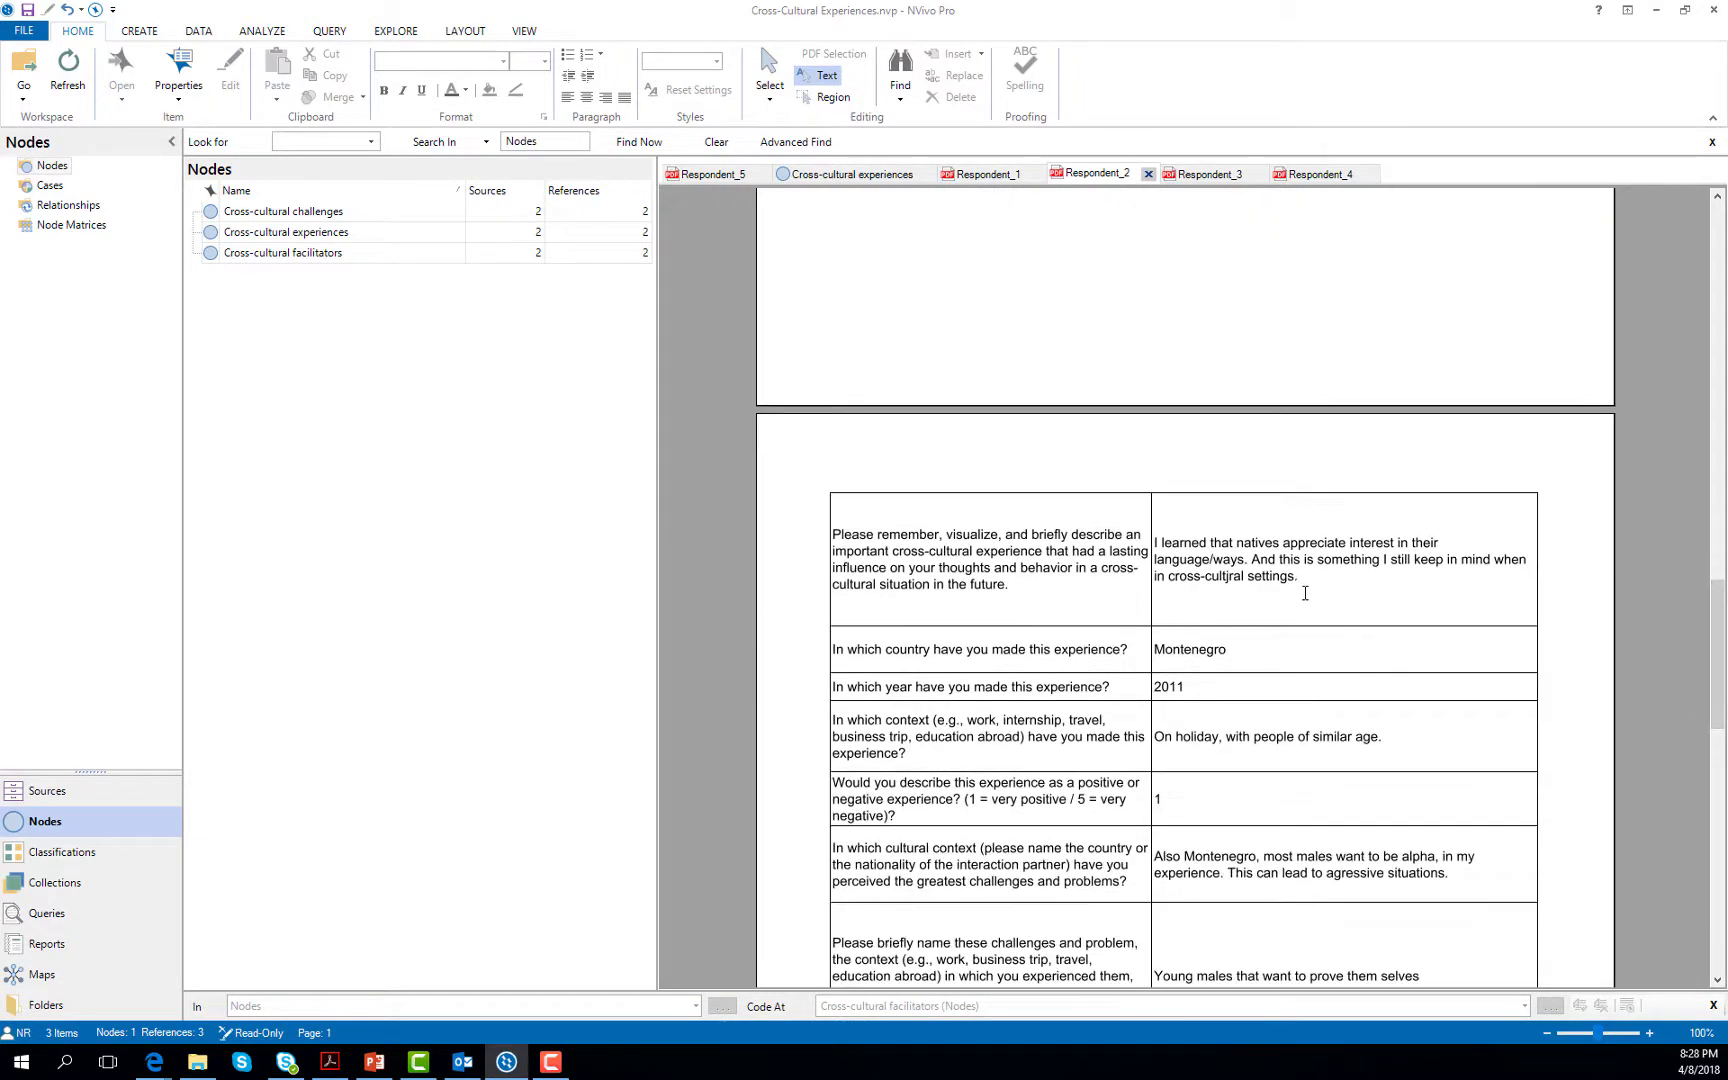
left_click_drag(1302, 580, 378, 243)
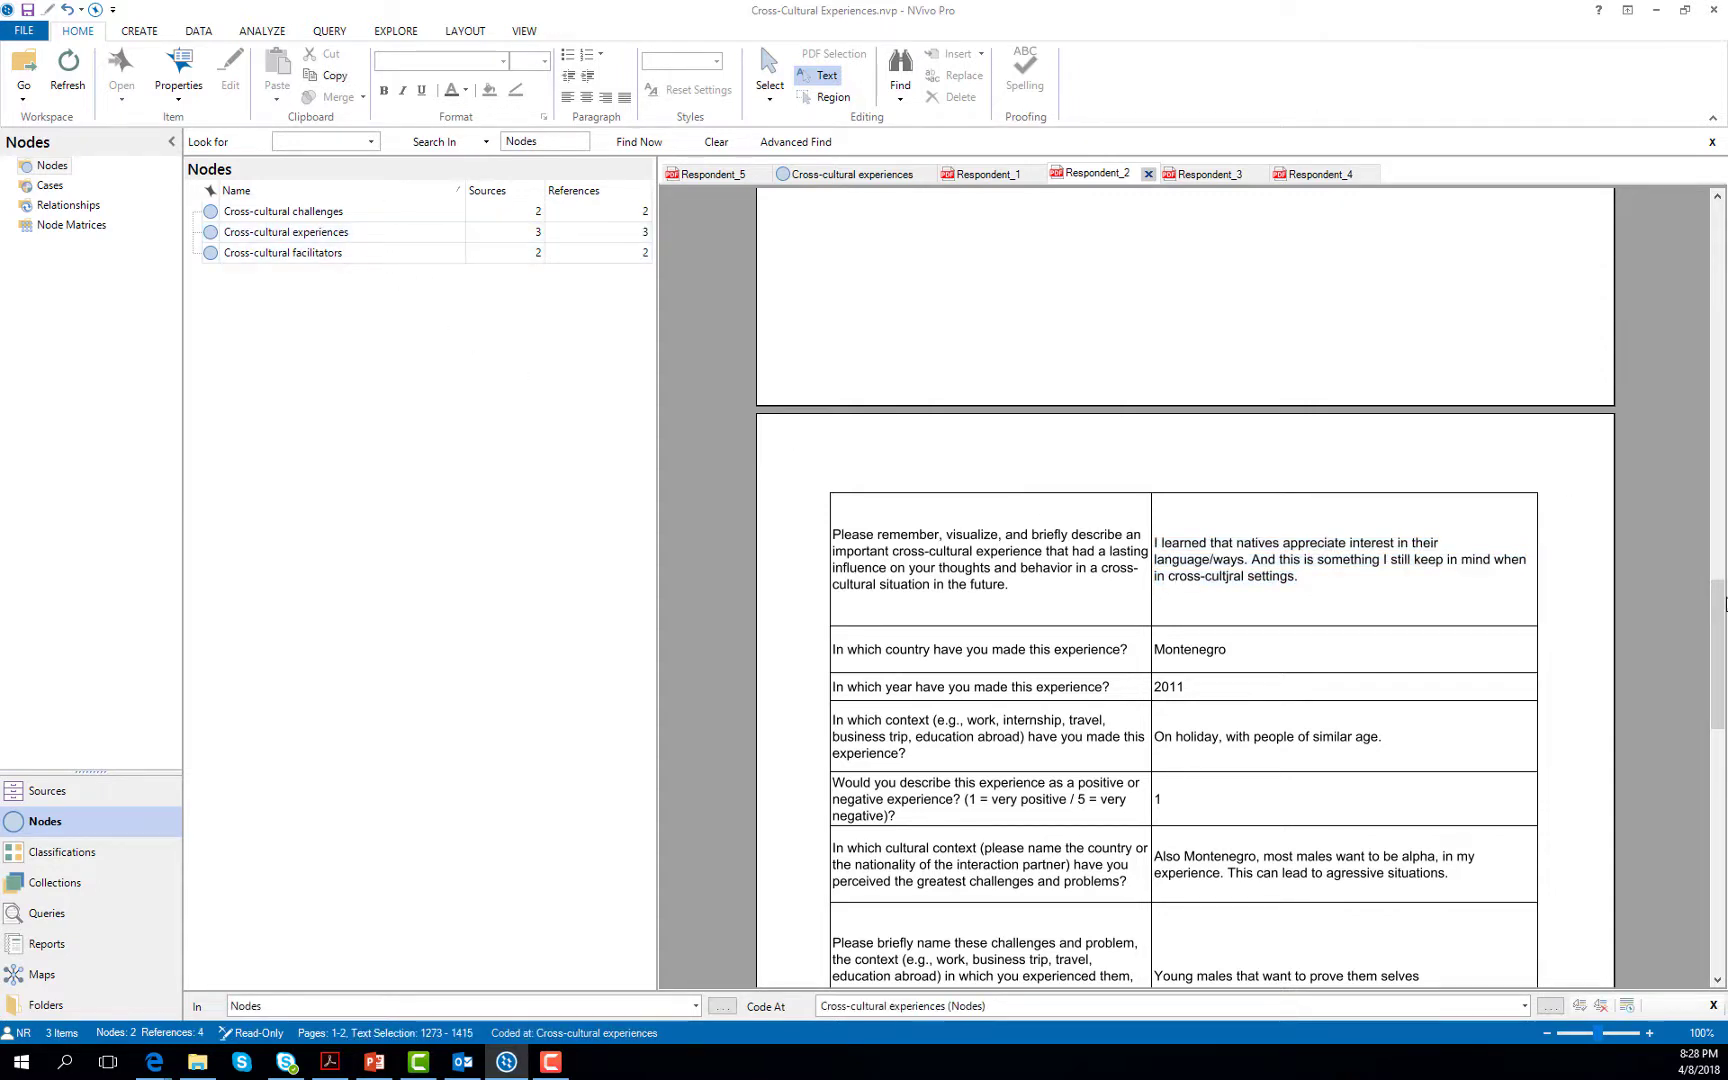
Step: Code Respondent_2's answer about young males proving themselves at Cross-cultural challenges and the family trip and political stability answer at Cross-cultural facilitators
left_click_drag(1724, 602, 1724, 756)
left_click_drag(1448, 573, 351, 212)
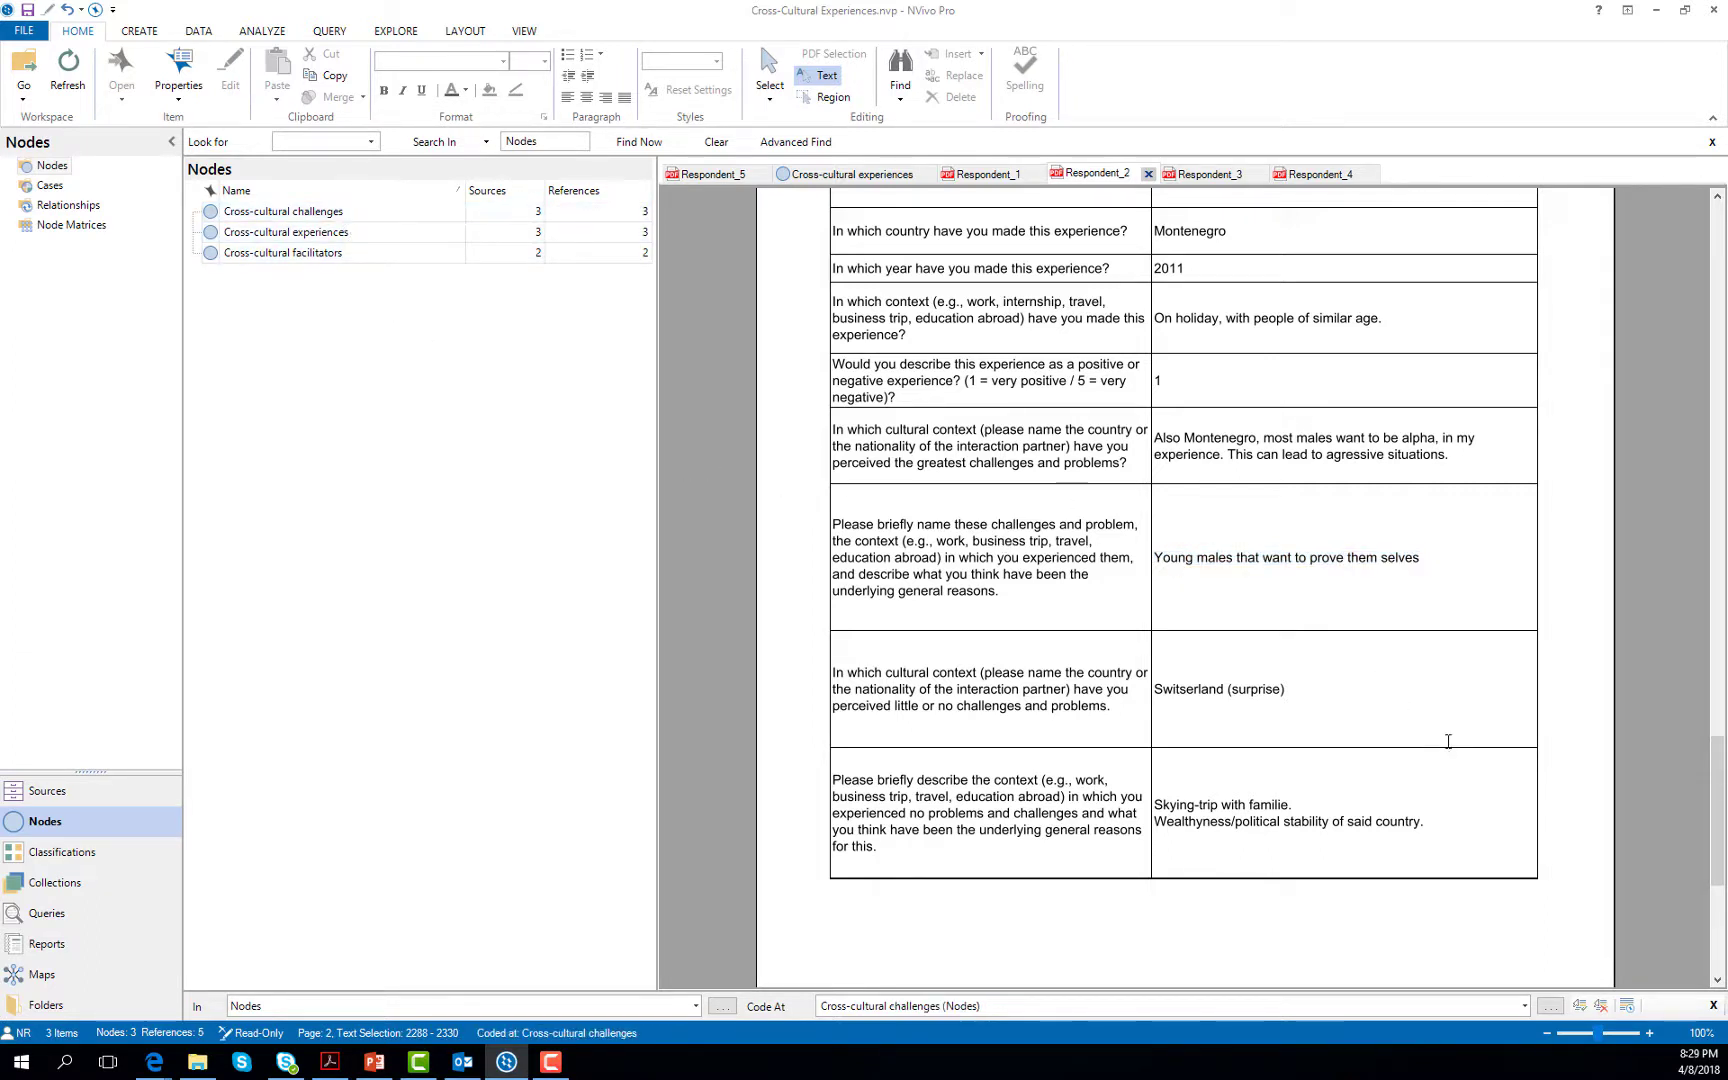
left_click_drag(1437, 822, 350, 256)
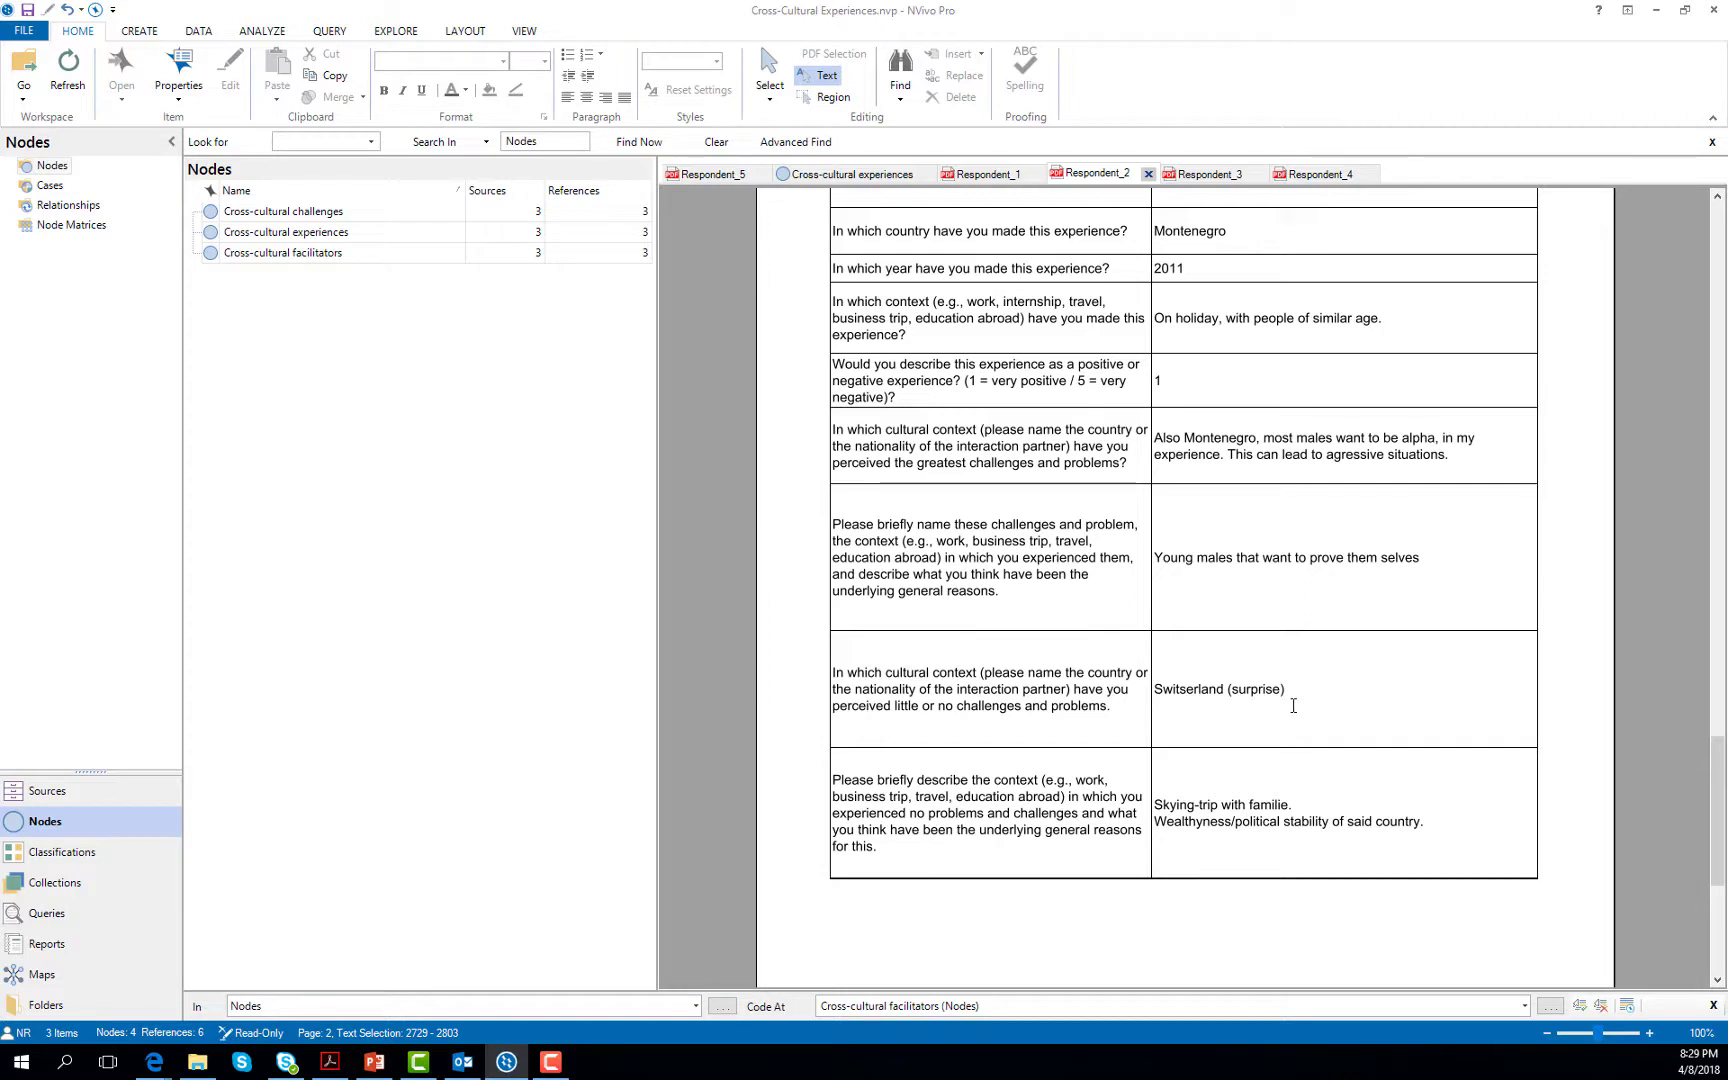
Step: Code Respondent_2's "Switserland (surprise)" answer at the Cross-cultural facilitators node and save the project
left_click_drag(1290, 689, 1155, 681)
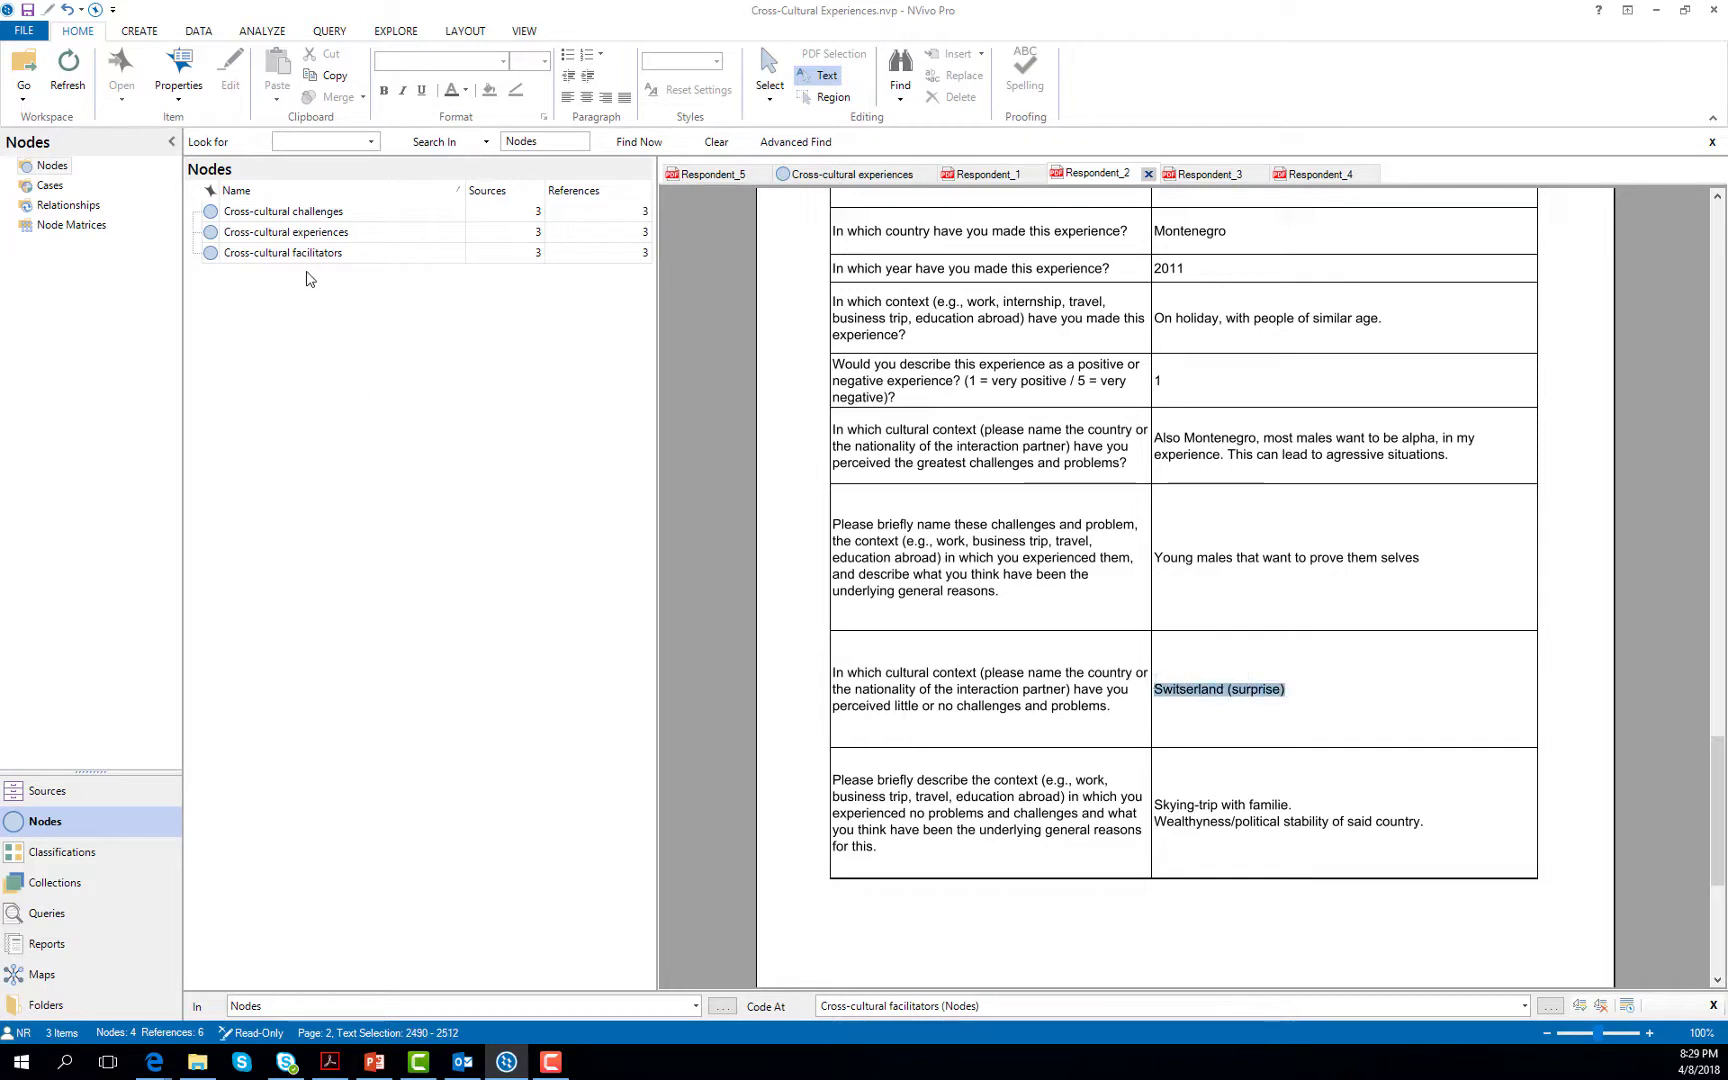
left_click_drag(1181, 690, 325, 260)
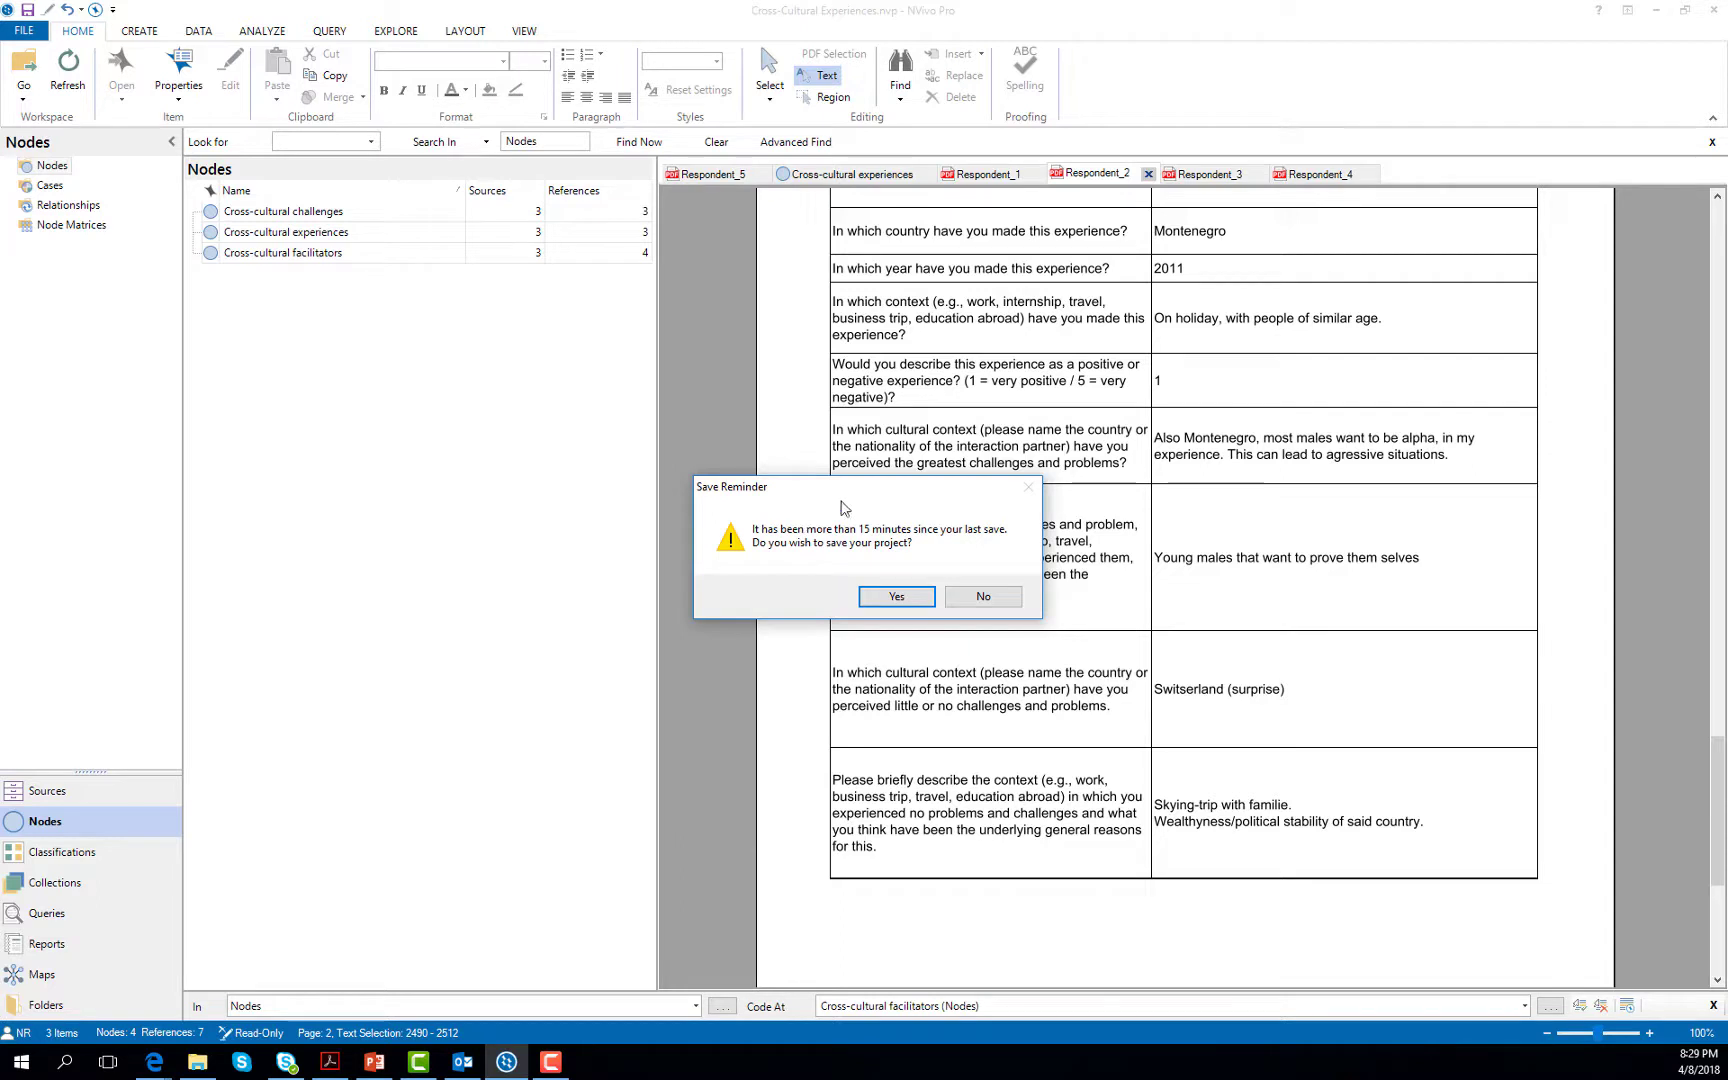
left_click(896, 597)
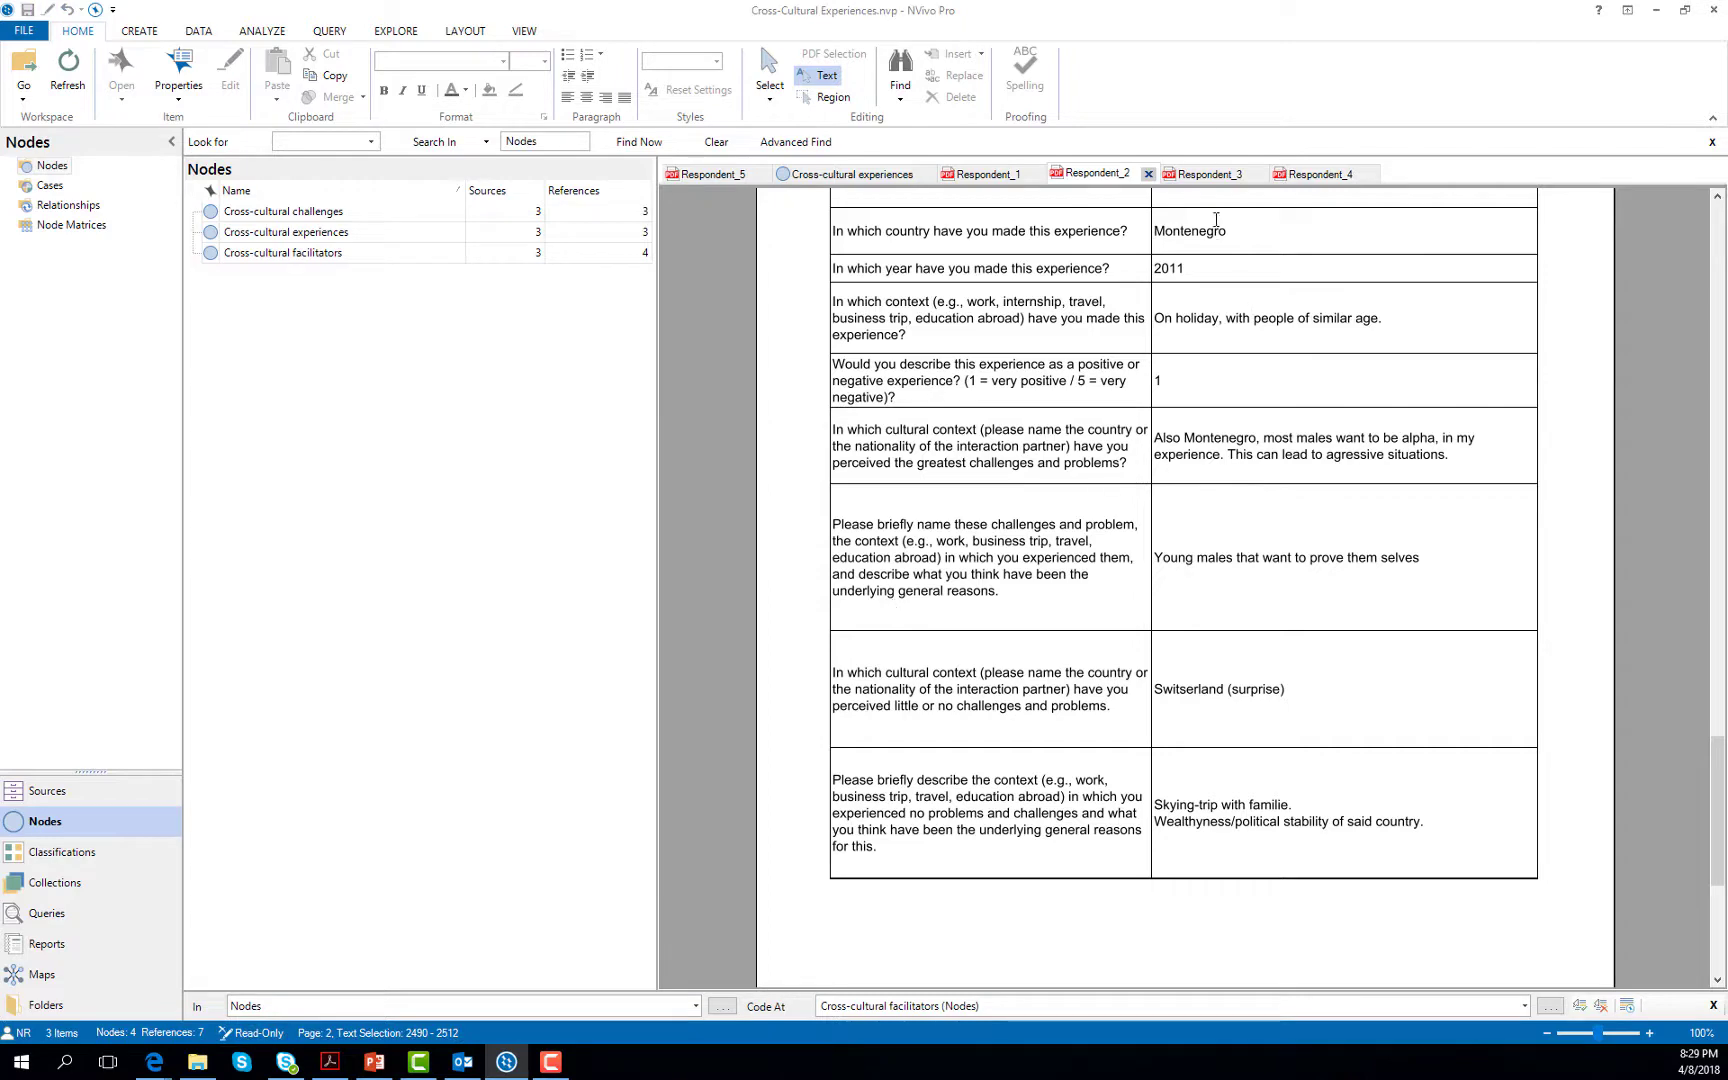
Step: Code Respondent_3's "communism" answer at the Cross-cultural experiences node
left_click(1196, 176)
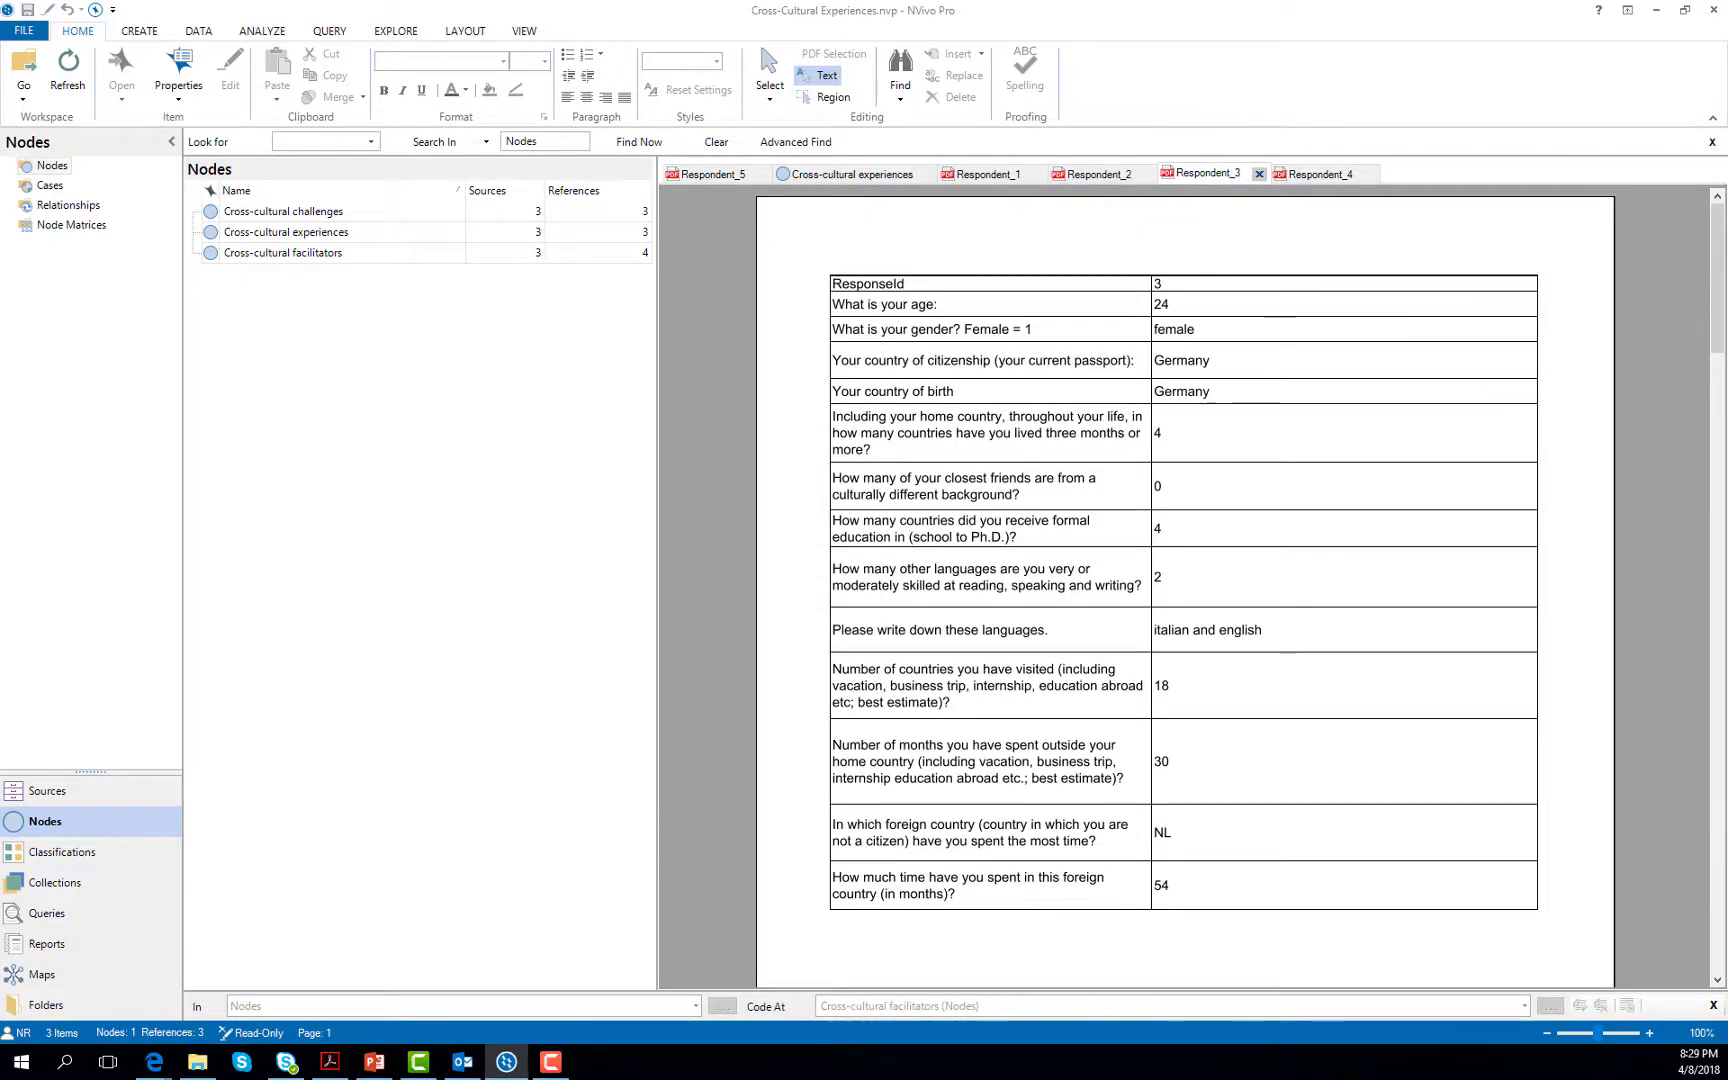
left_click_drag(1720, 333, 1720, 830)
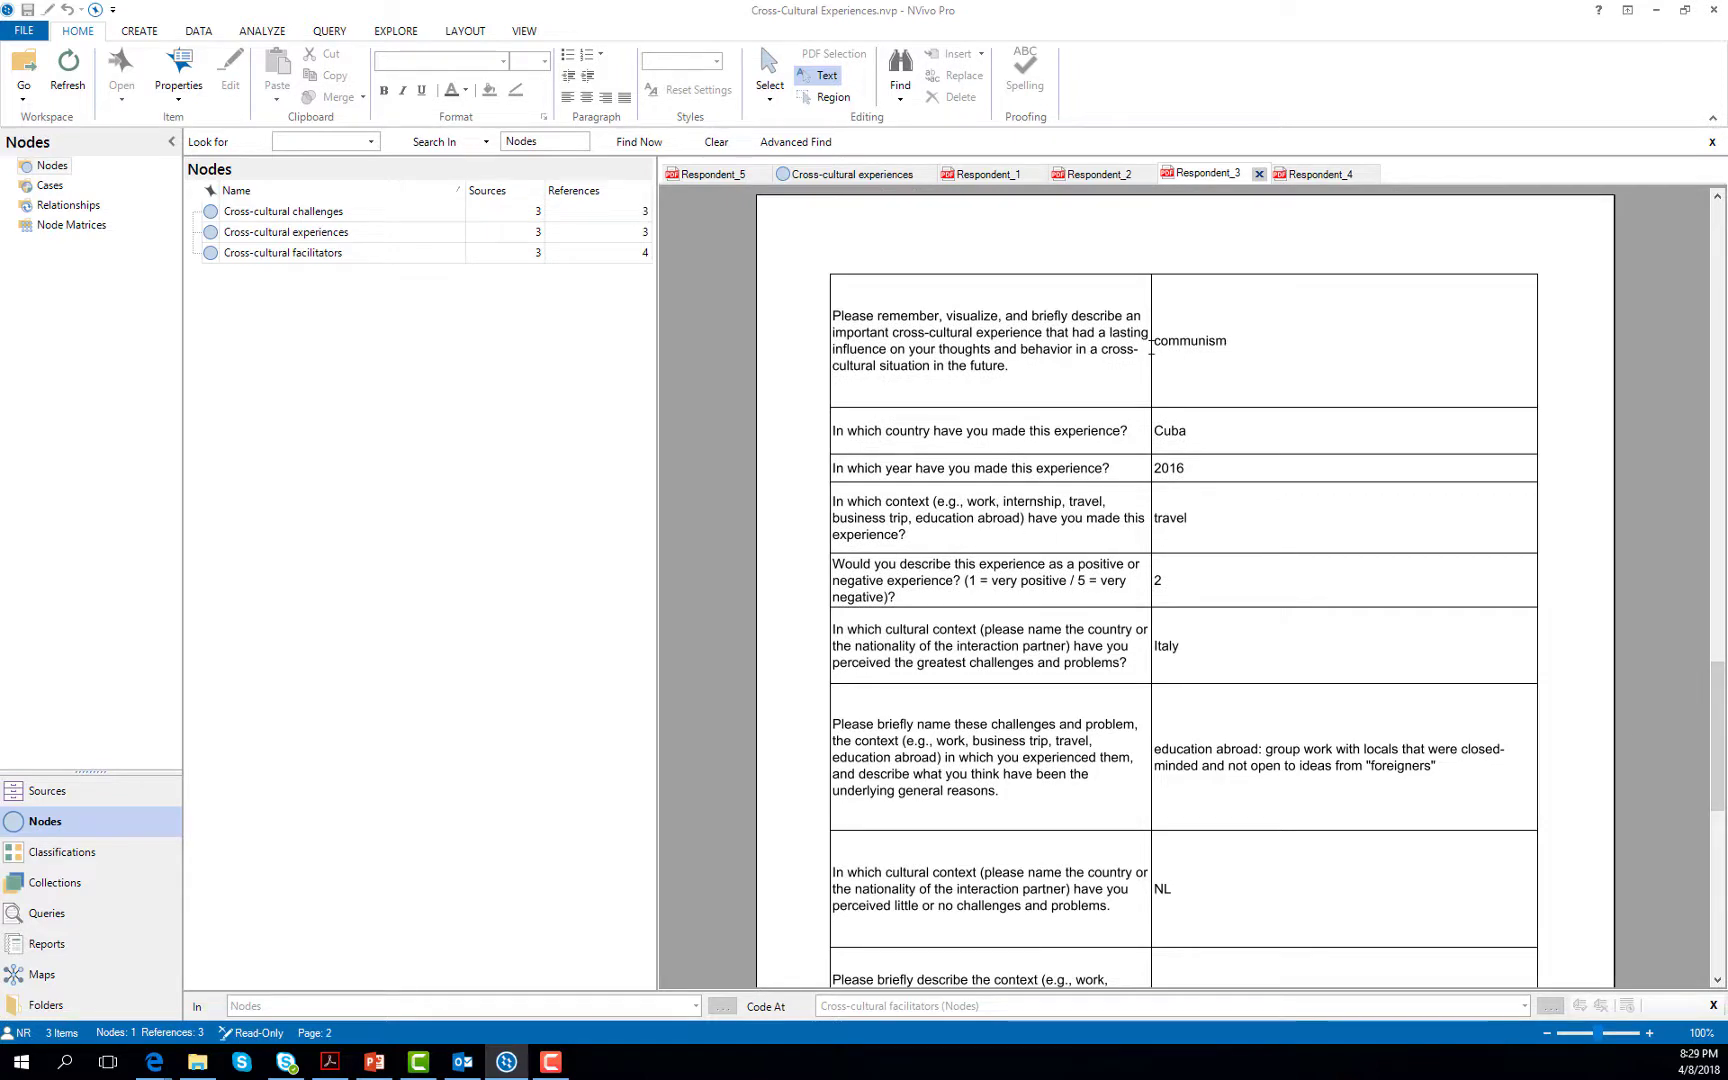
left_click_drag(1238, 343, 366, 234)
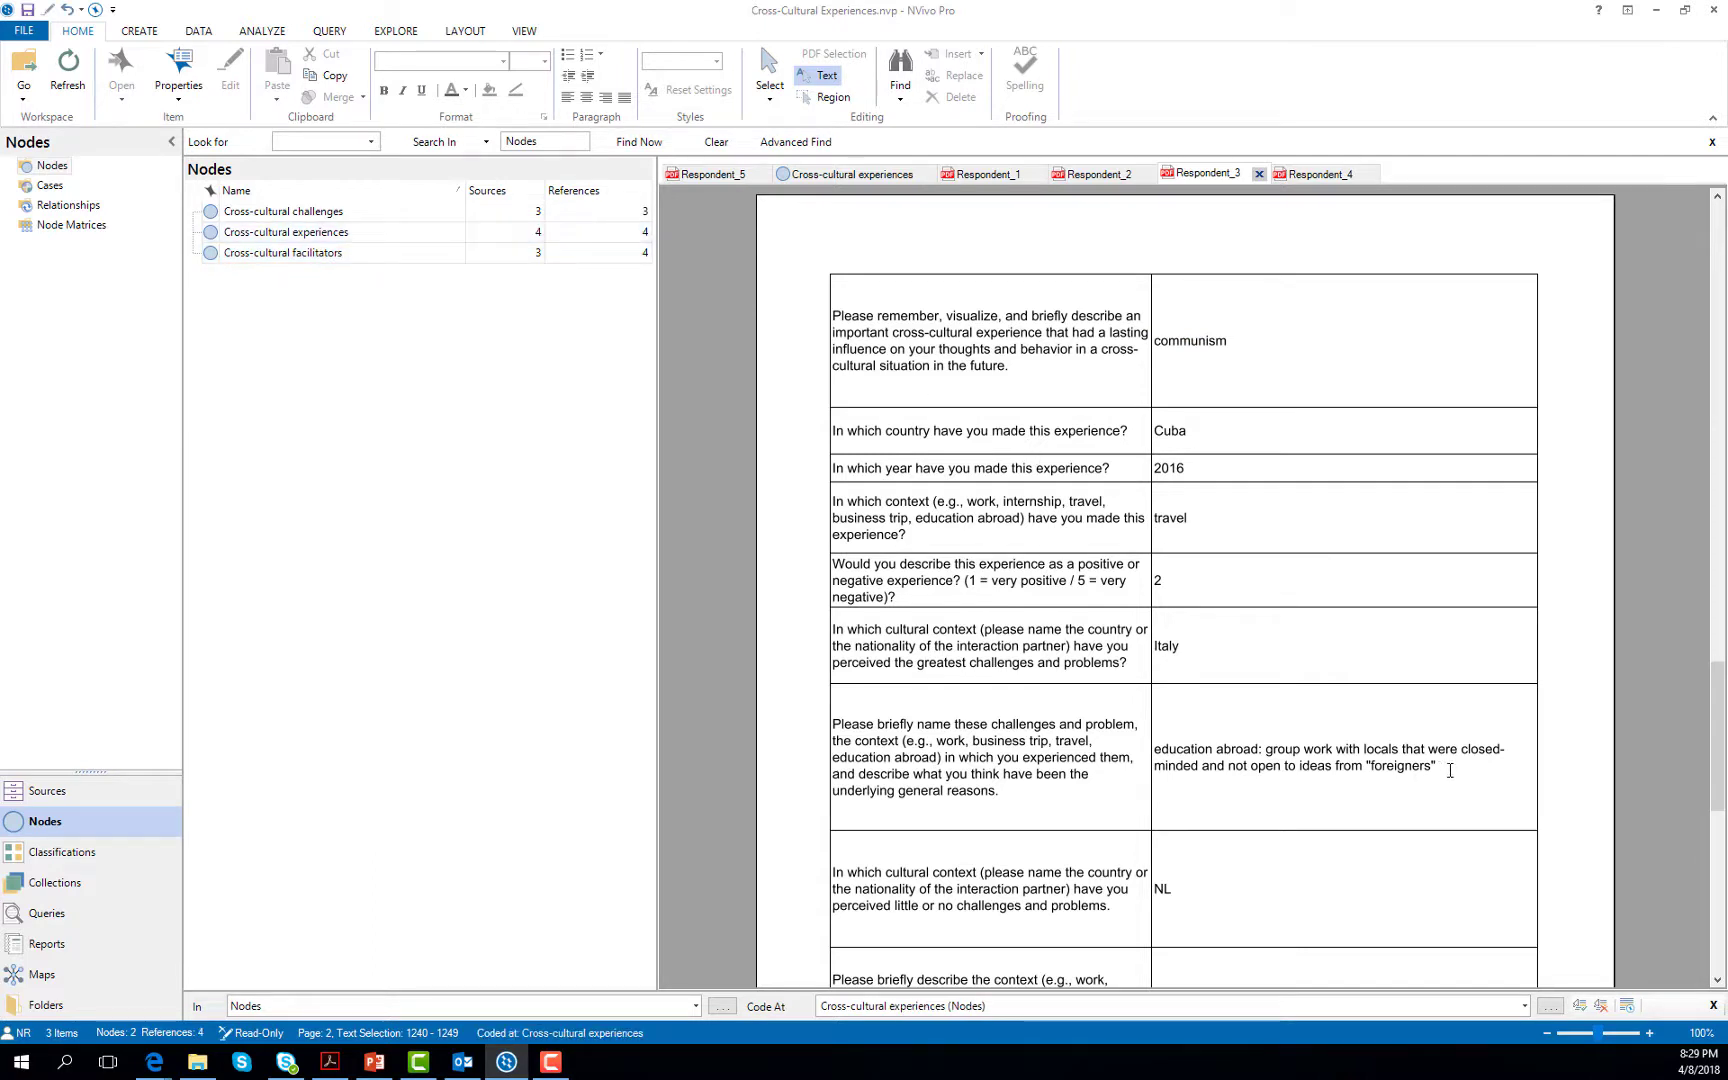
Step: Code Respondent_3's answer about group work with closed-minded locals at Cross-cultural challenges and "life in NL, it is similar to Germany" at Cross-cultural facilitators
left_click_drag(1447, 770, 1164, 750)
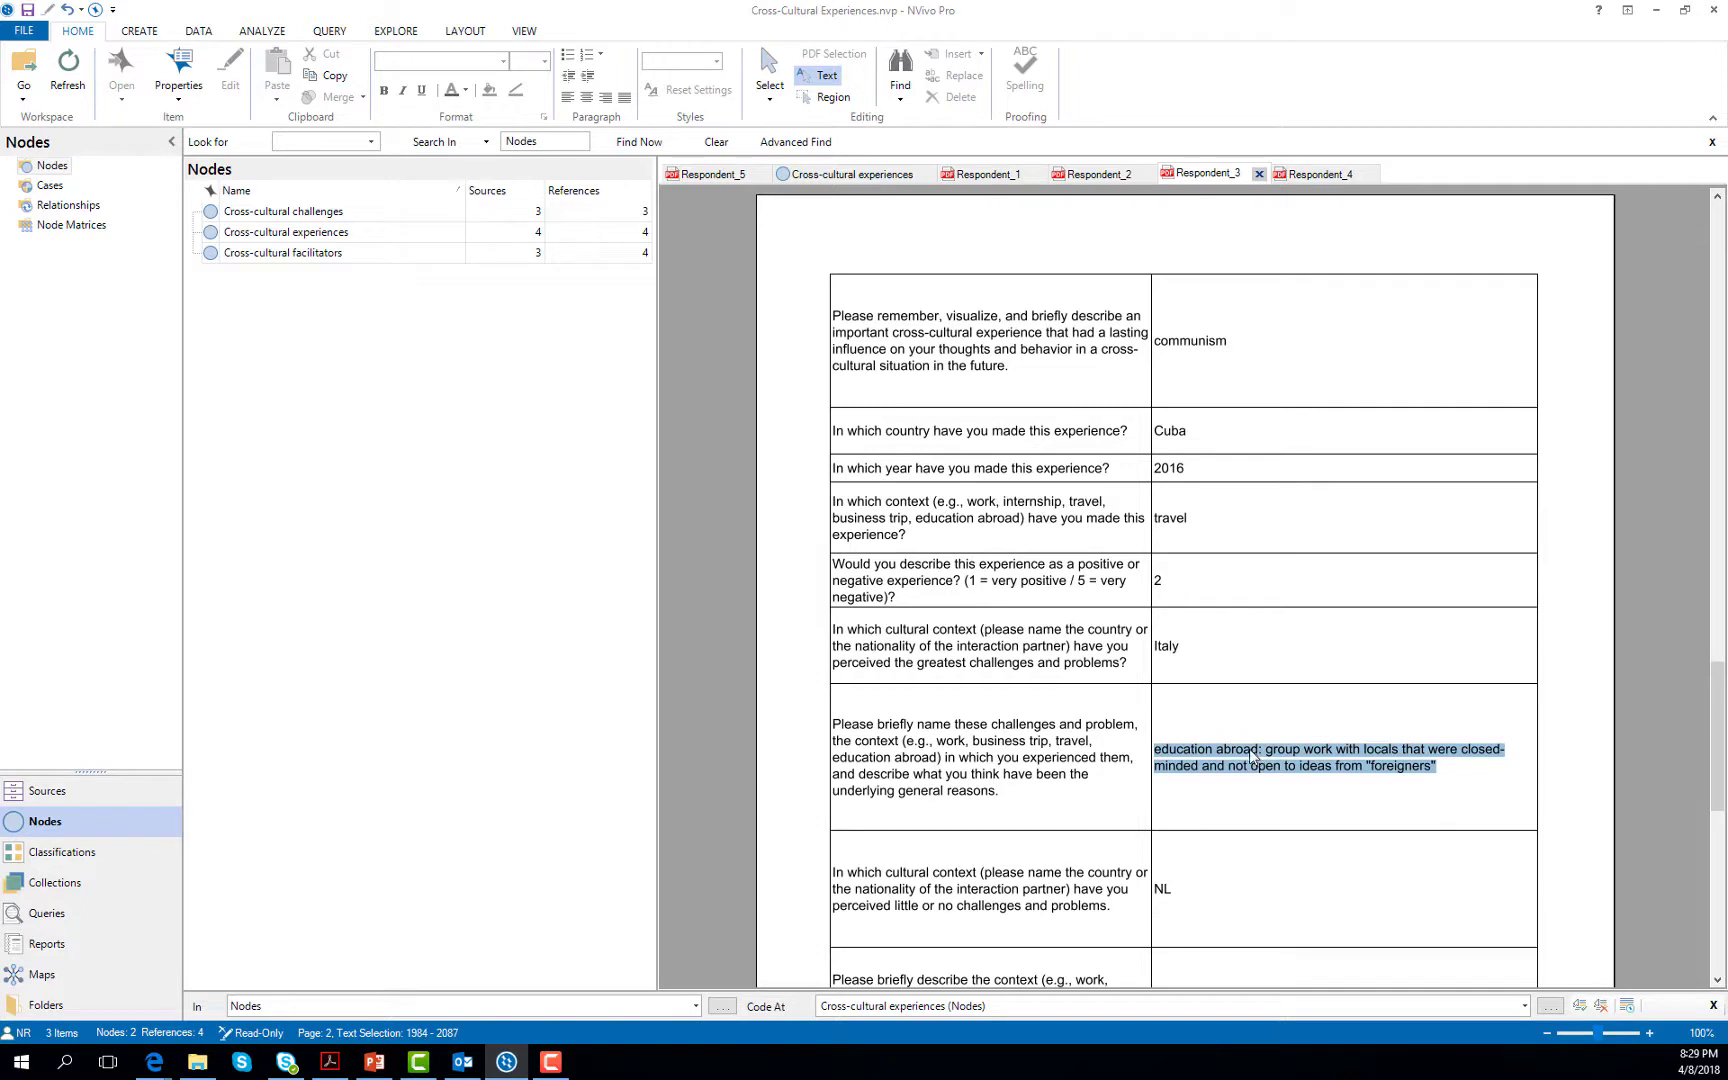
left_click_drag(1252, 757, 347, 212)
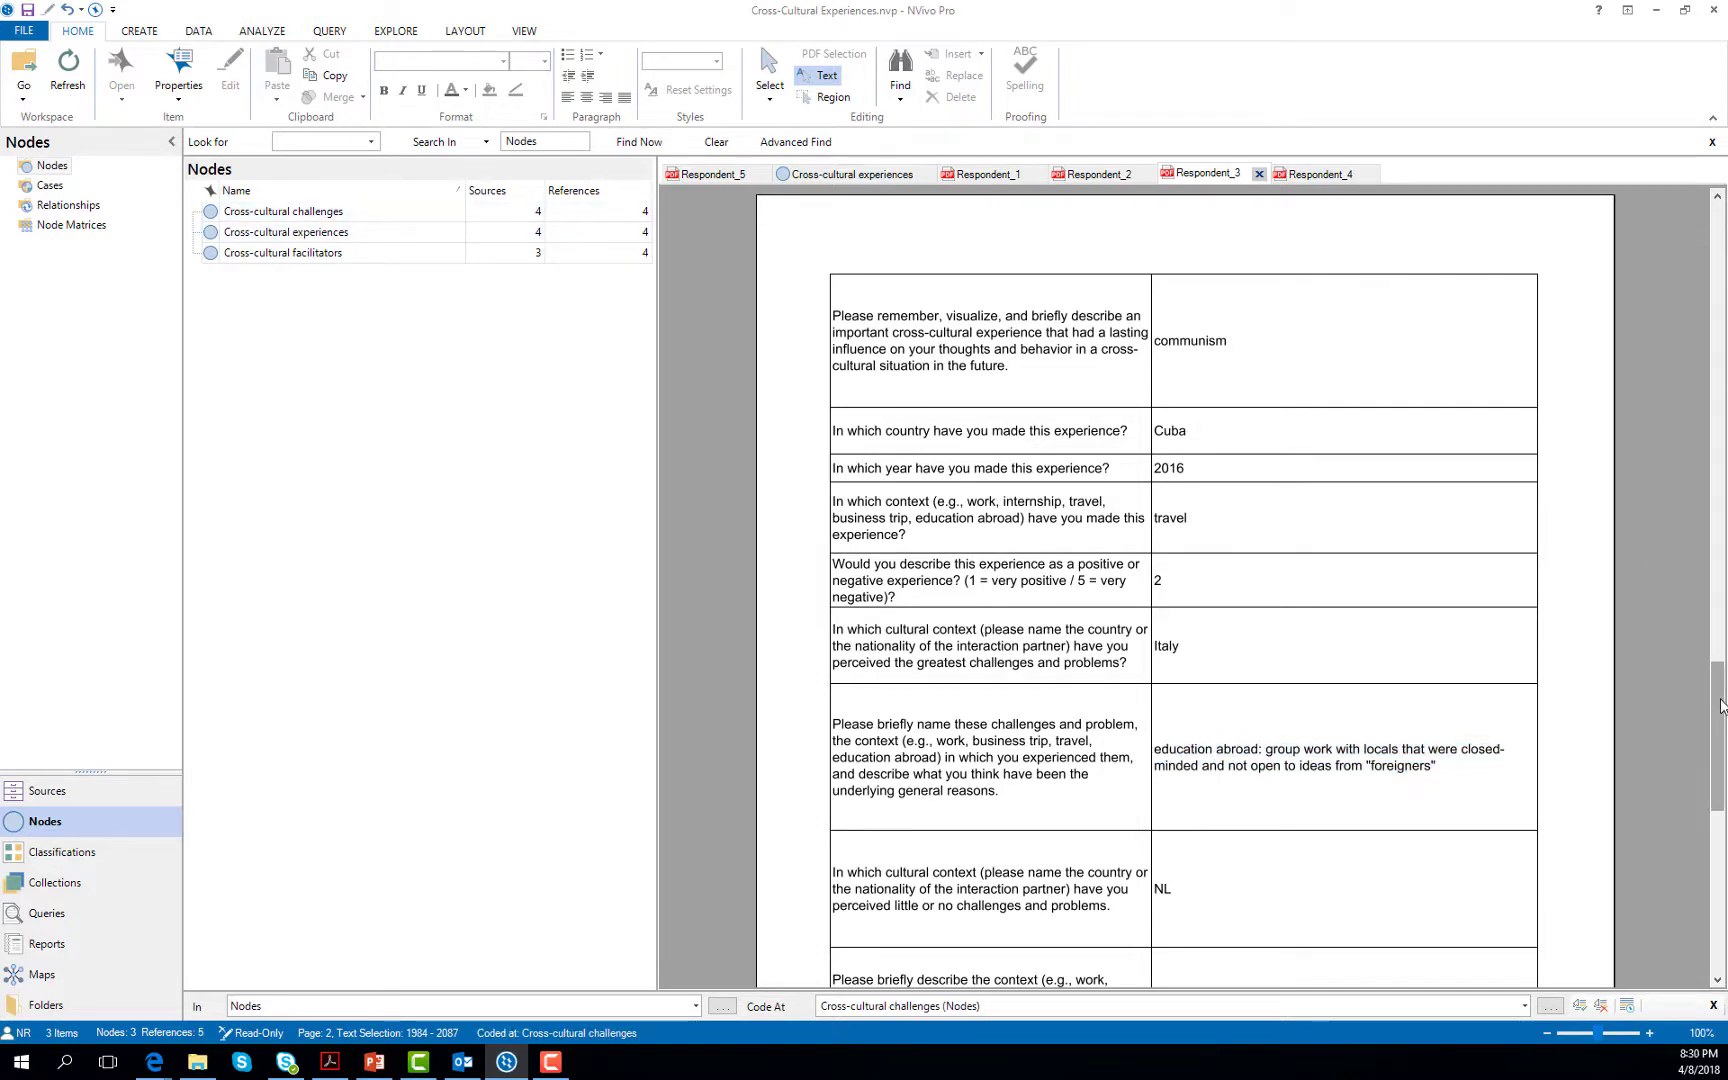
scroll(1720, 705, "down", 3)
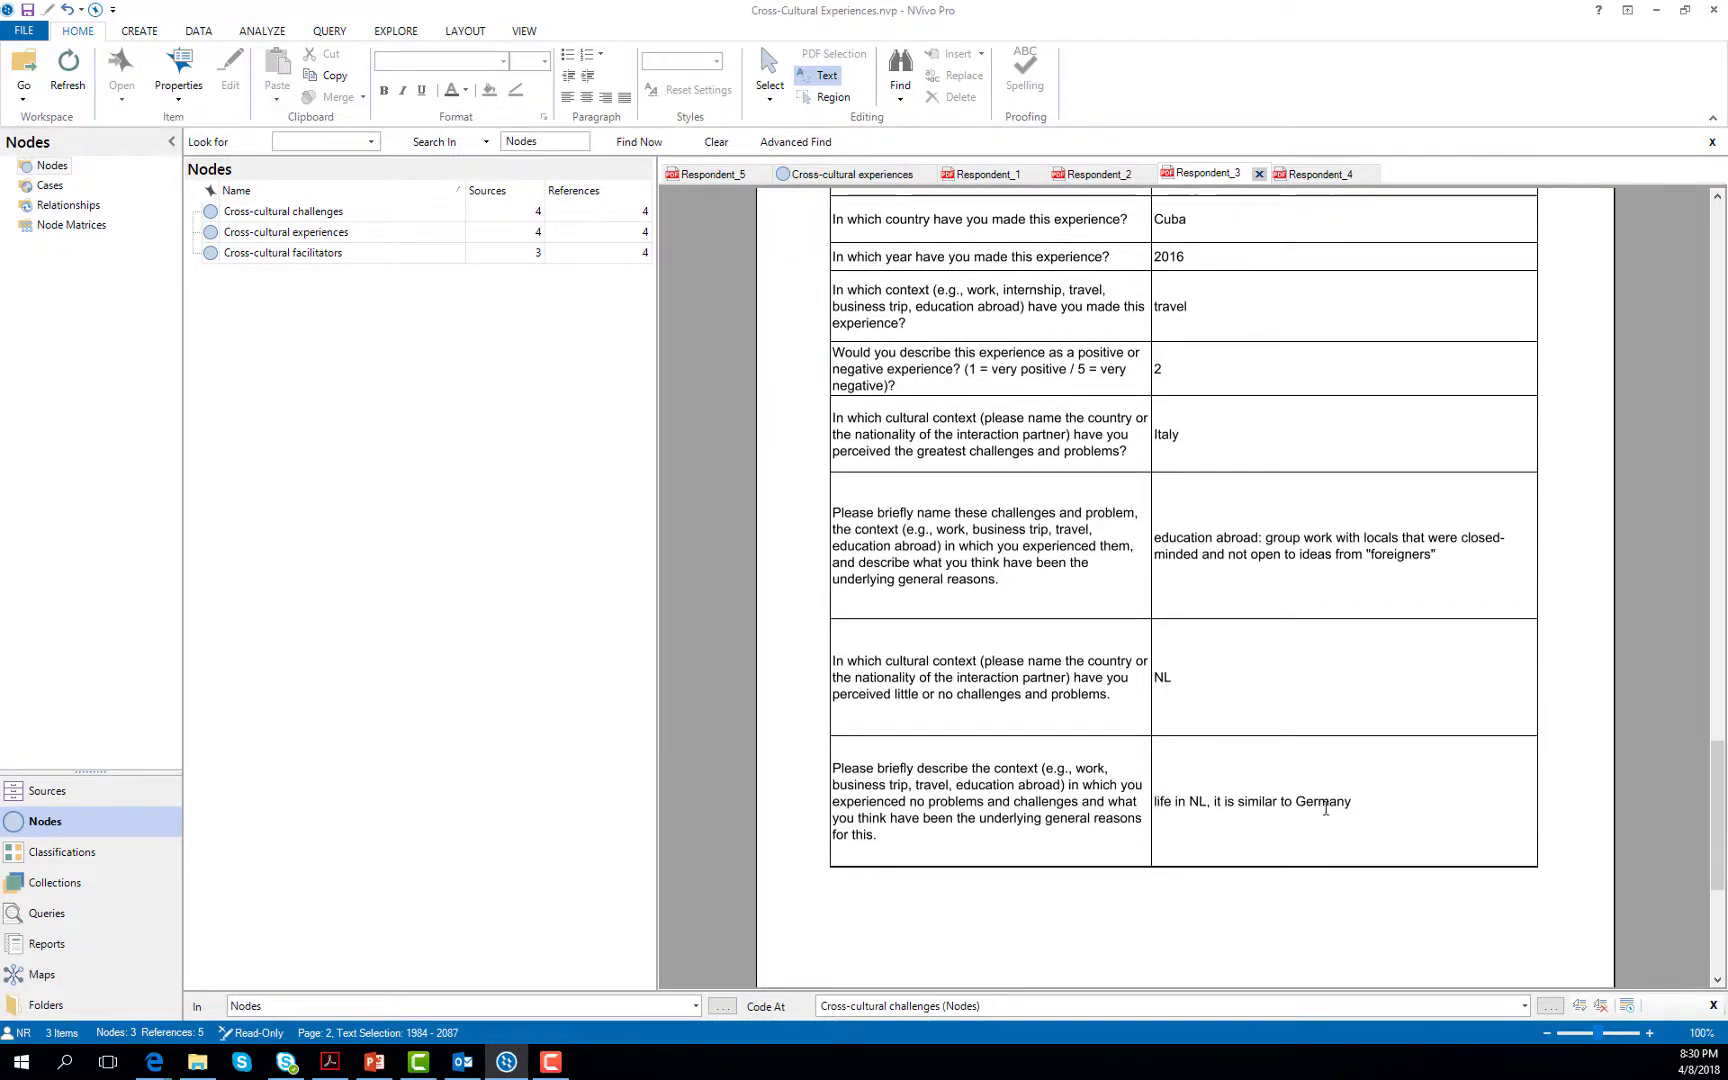
left_click_drag(1352, 803, 303, 267)
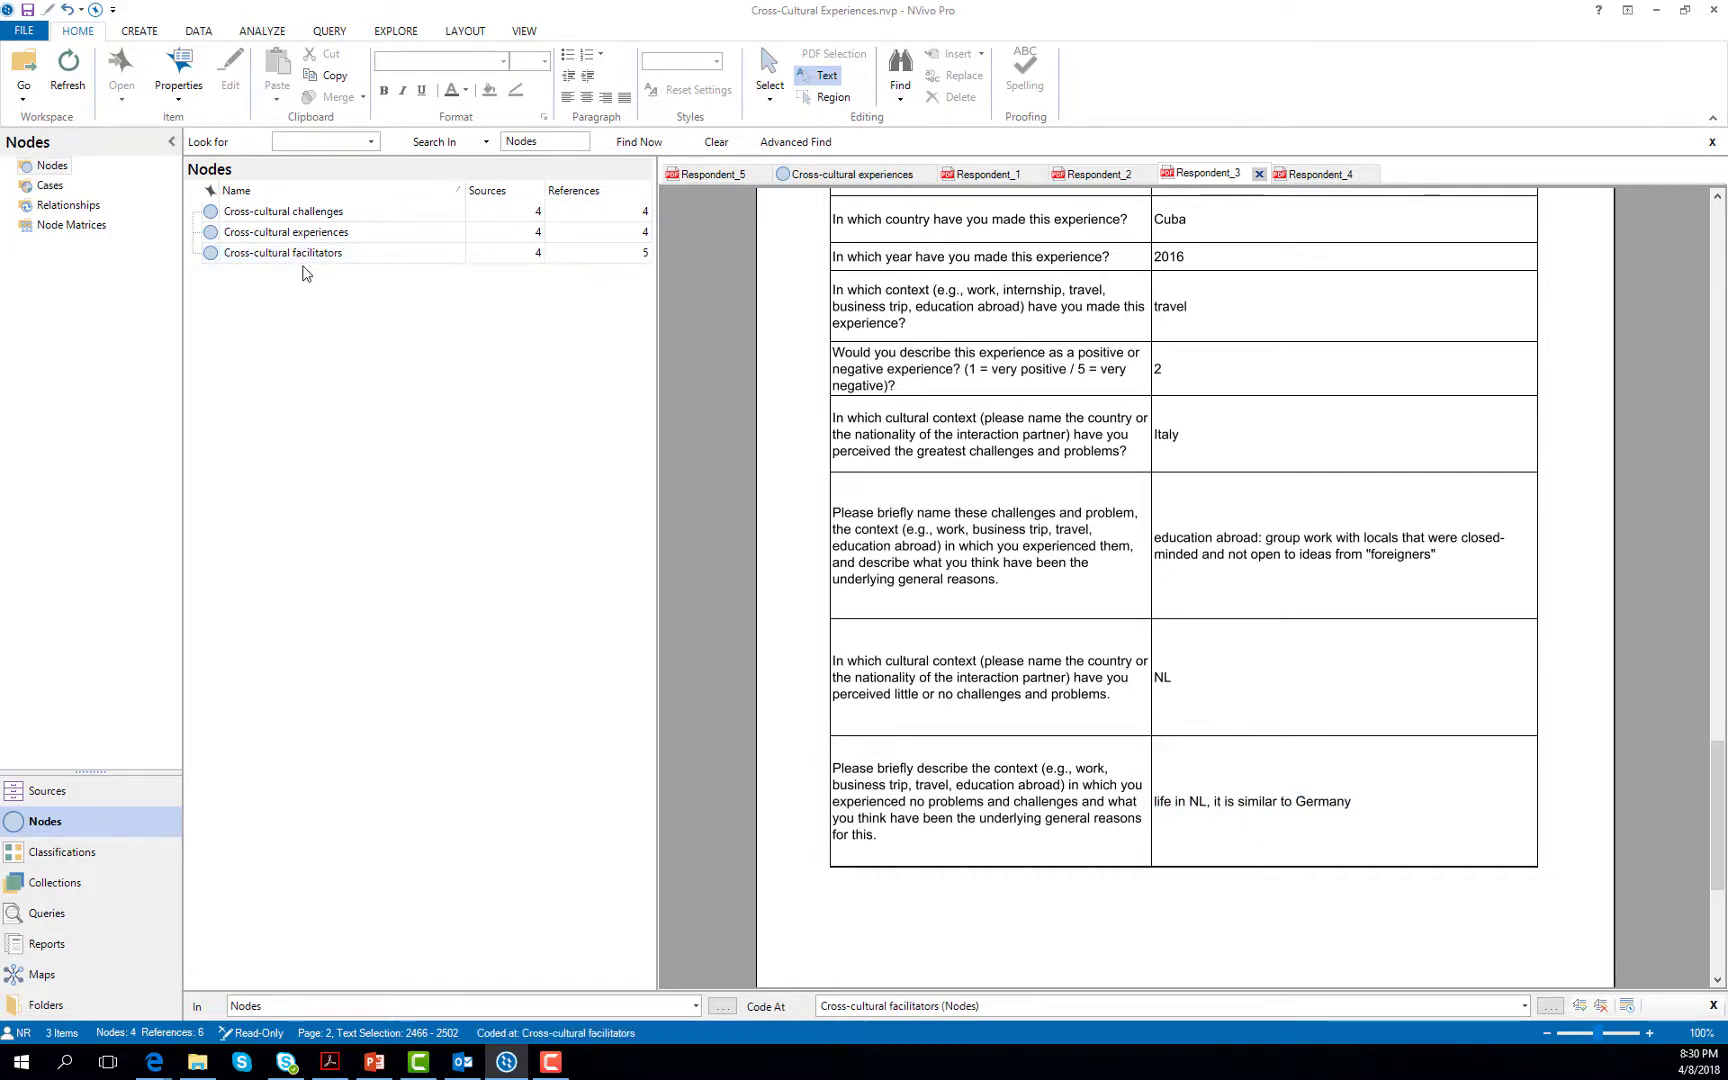
Step: Code Respondent_4's answer about not relating to German friends at Cross-cultural challenges and the international high schools answer at Cross-cultural facilitators
left_click(1323, 176)
left_click_drag(1723, 325, 1723, 668)
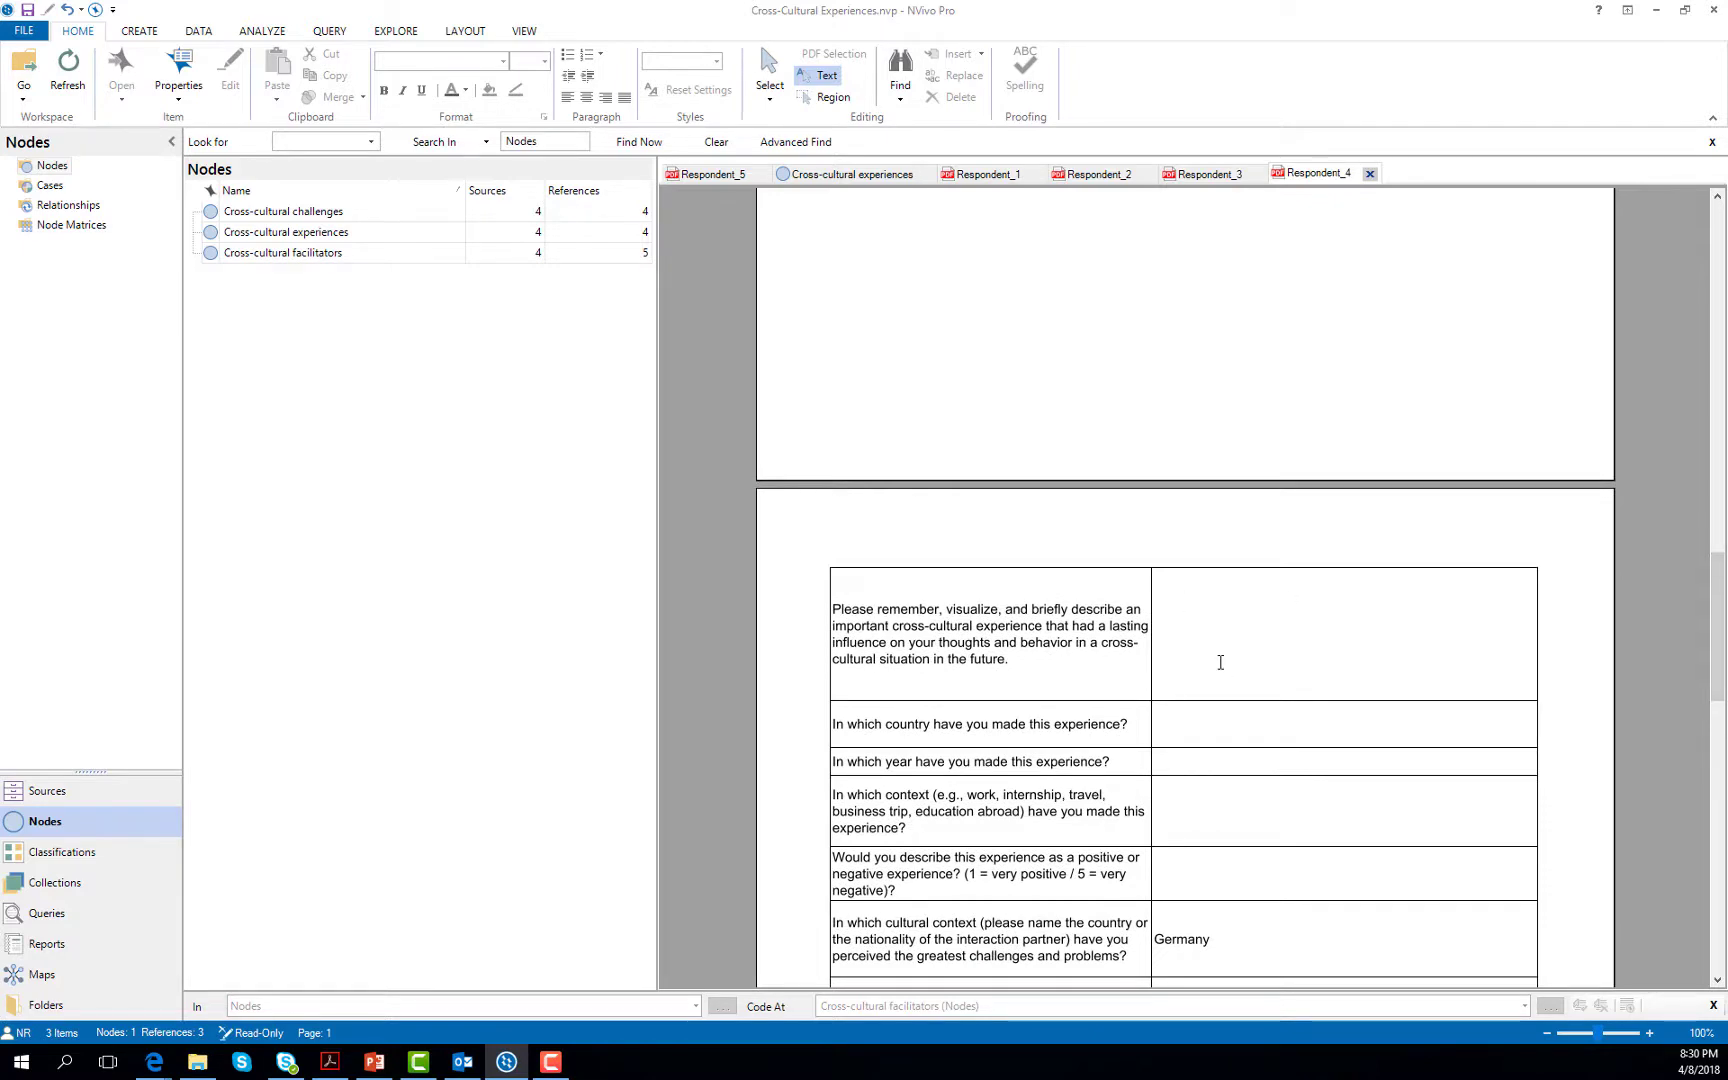
left_click_drag(1723, 662, 1709, 835)
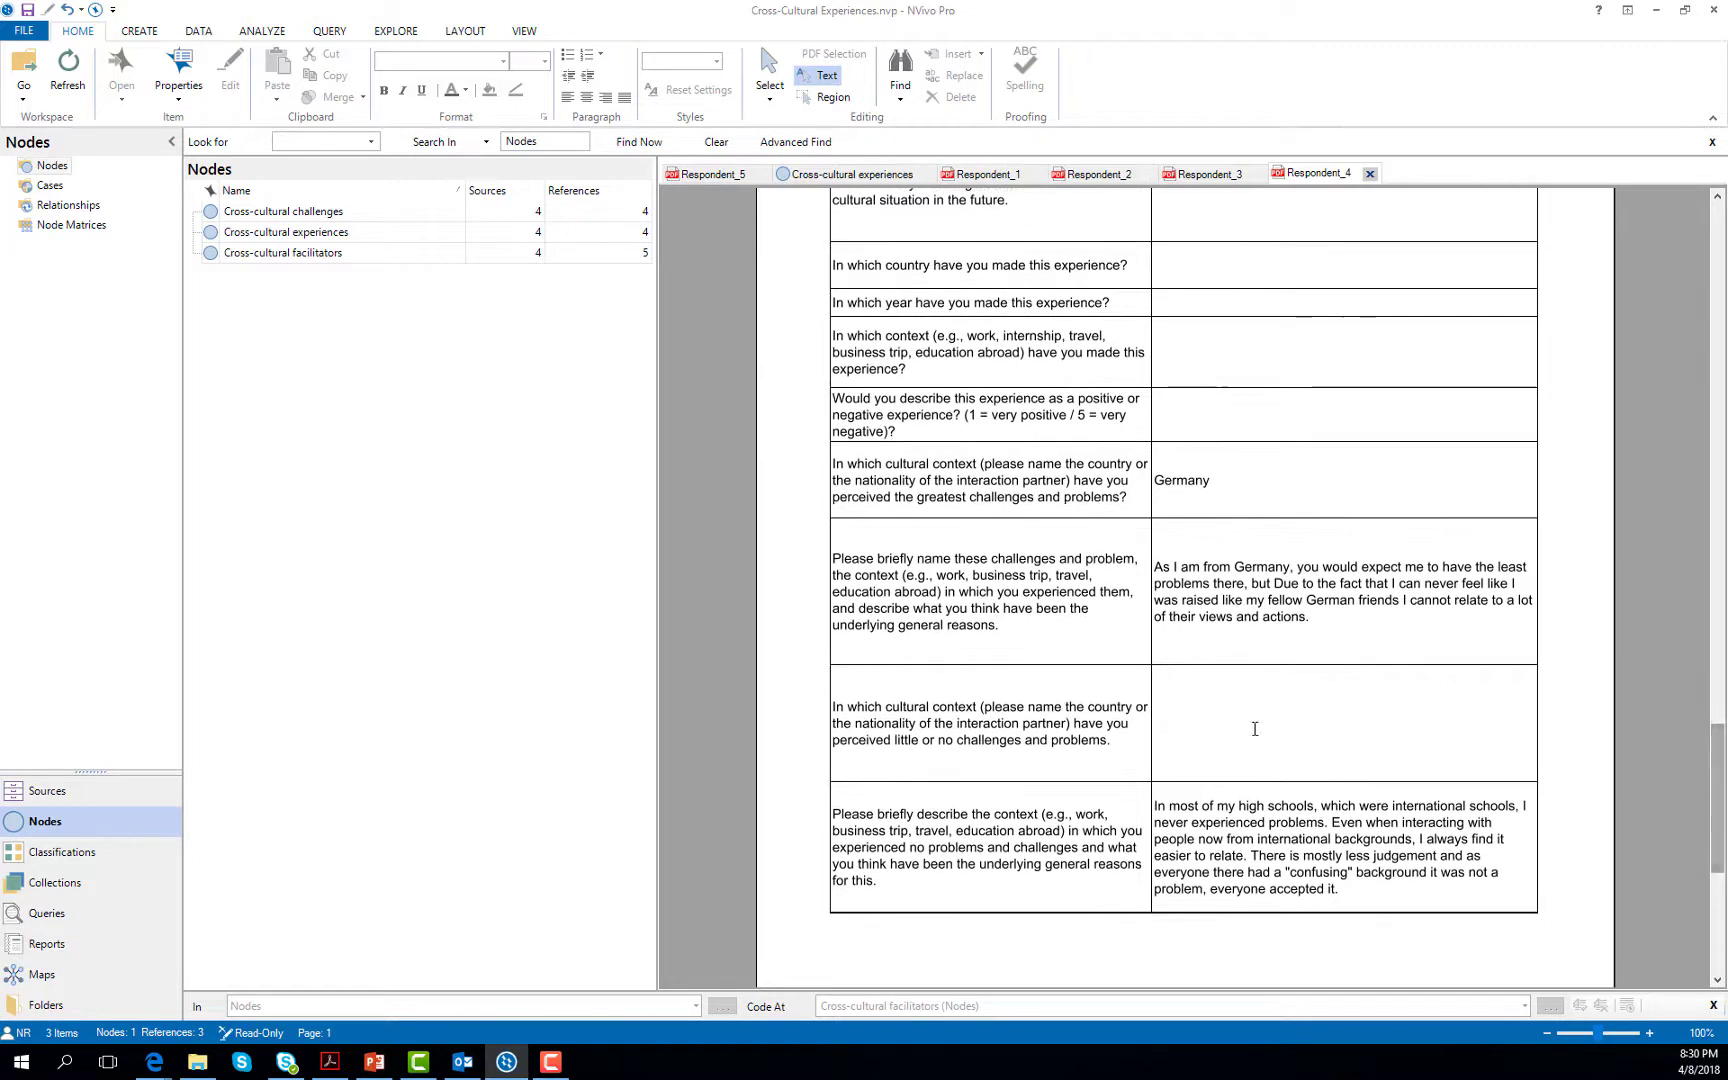
left_click_drag(1316, 620, 424, 217)
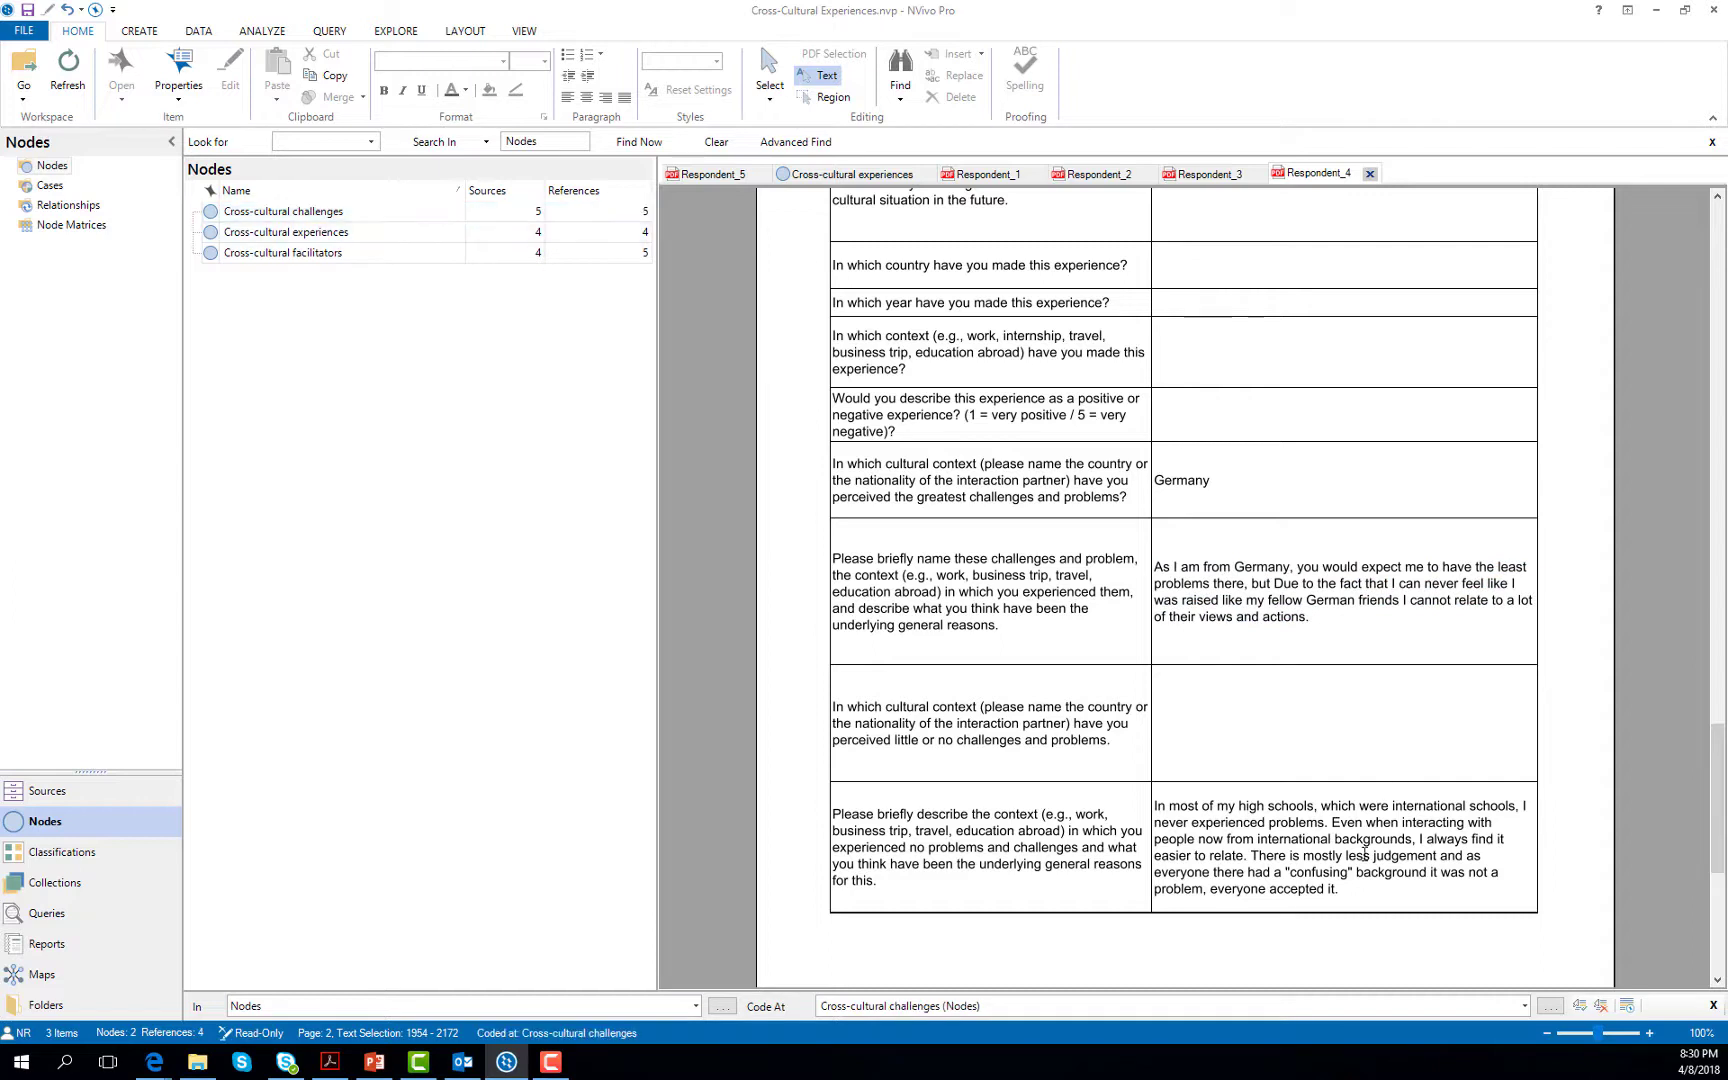
left_click_drag(1340, 889, 308, 262)
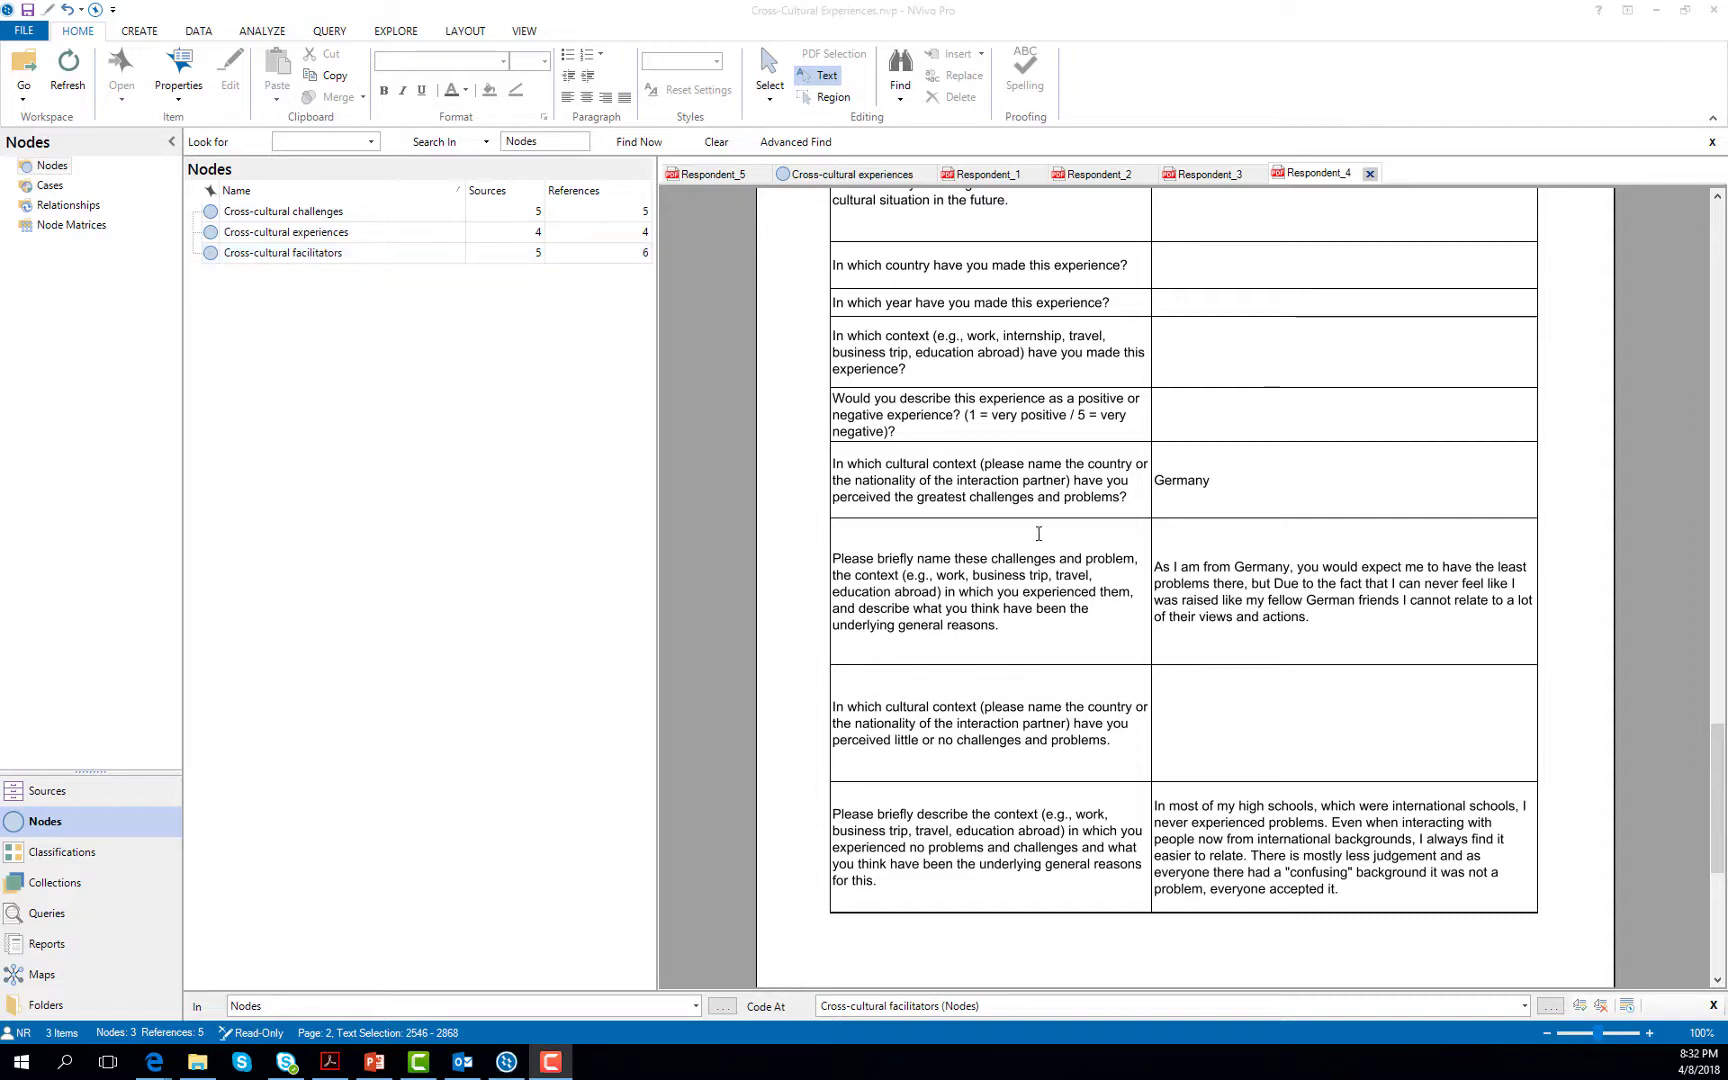
Step: Close the Respondent_1 to Respondent_4 questionnaires and show the coded references of the Cross-cultural experiences node
left_click(1370, 174)
left_click(1261, 174)
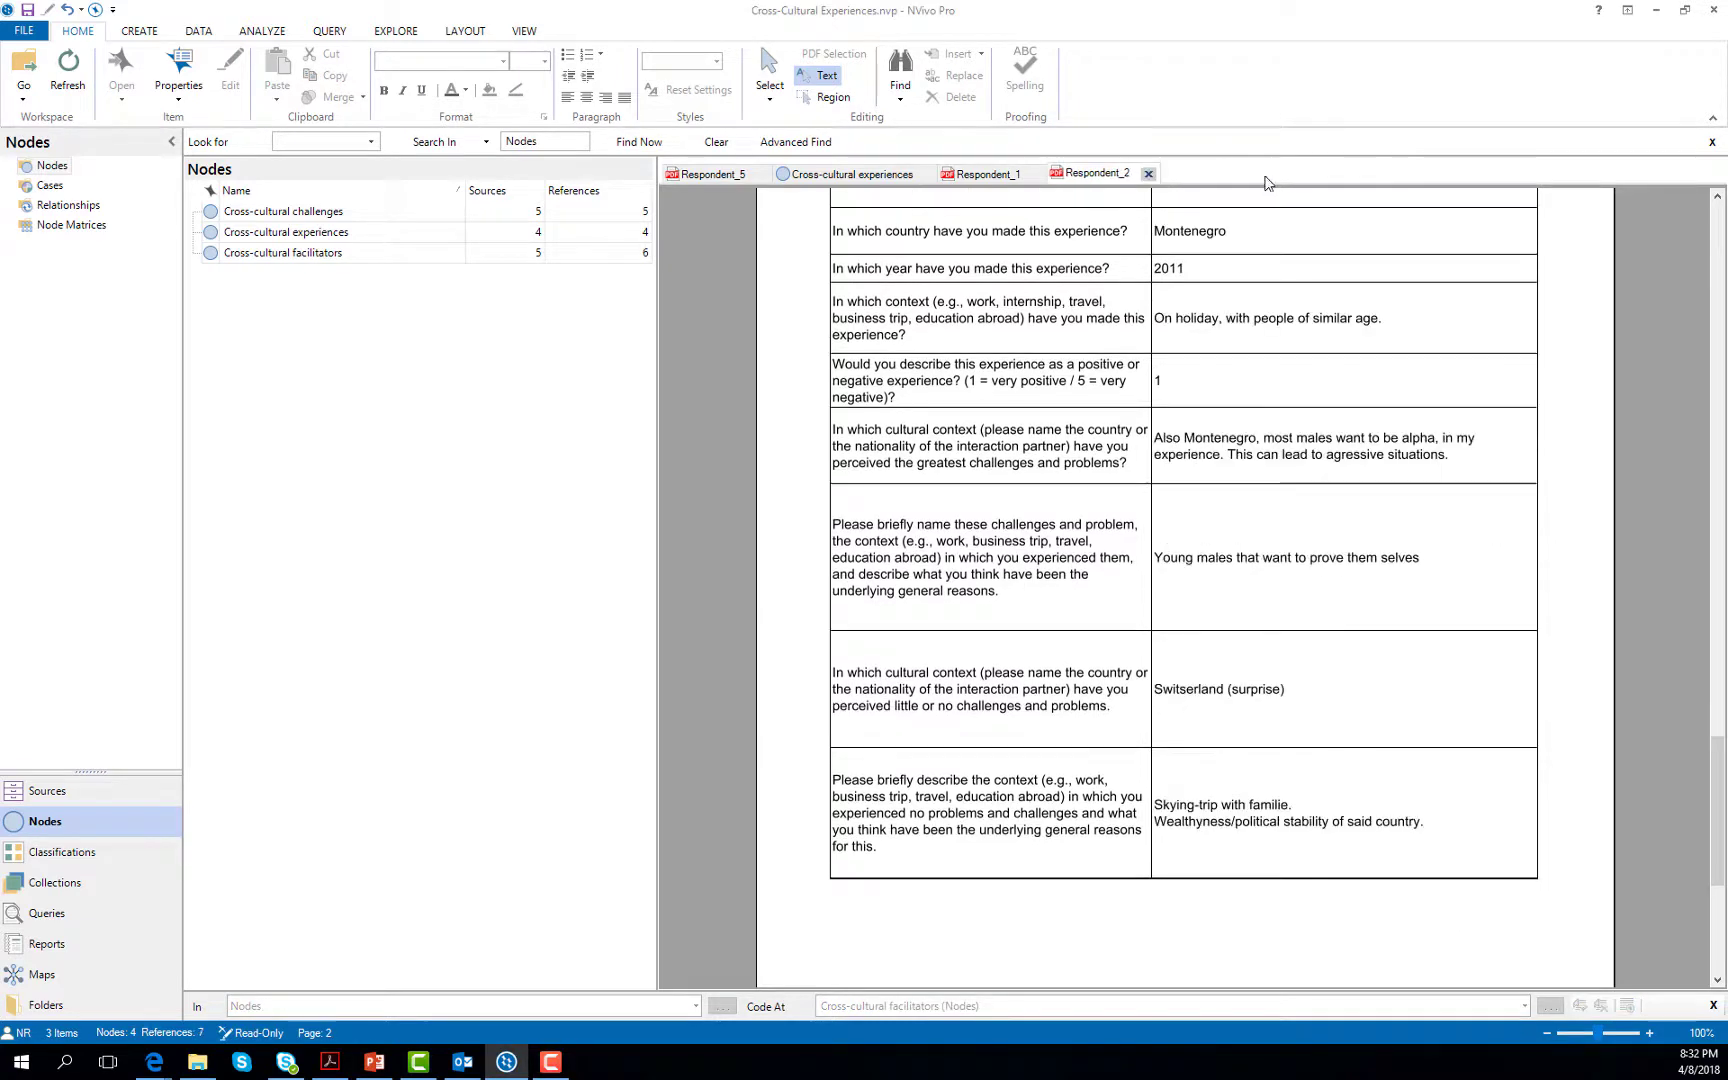
left_click(1148, 174)
left_click(1039, 174)
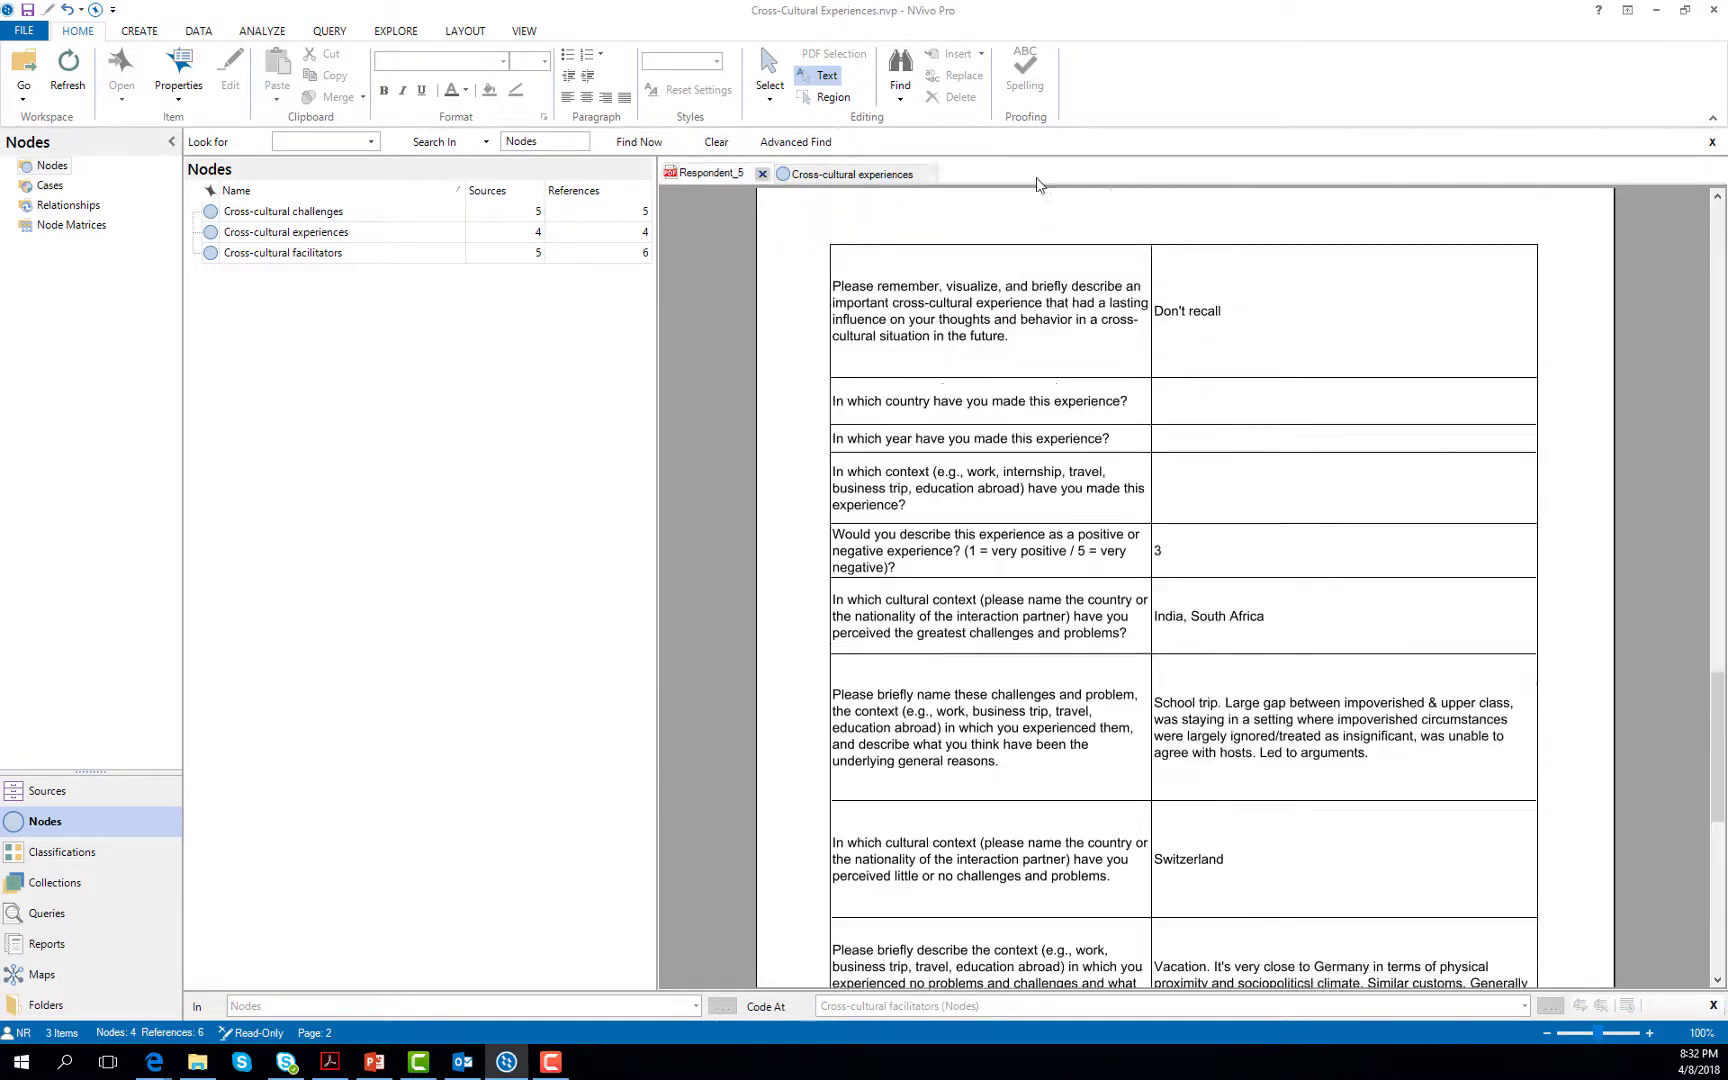
left_click(887, 174)
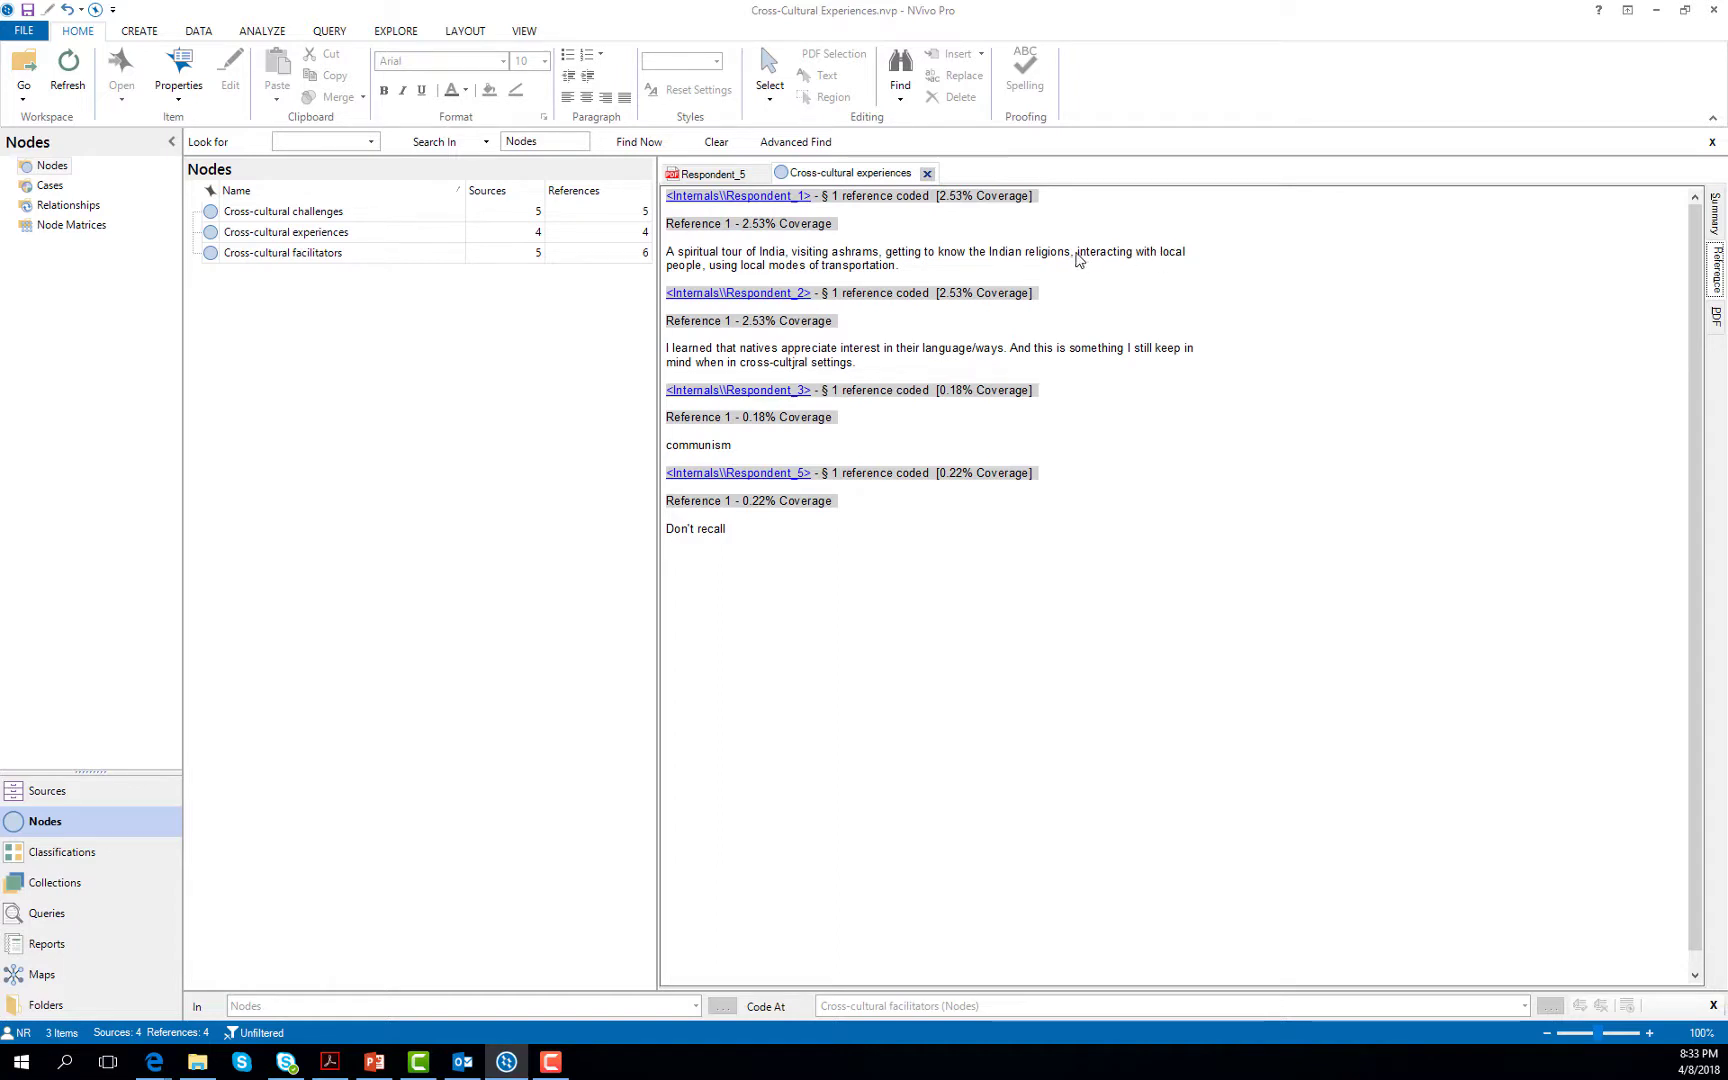
Step: Code the word "interacting" in Respondent_1's reference in vivo as a new node
left_click_drag(1078, 258, 1136, 260)
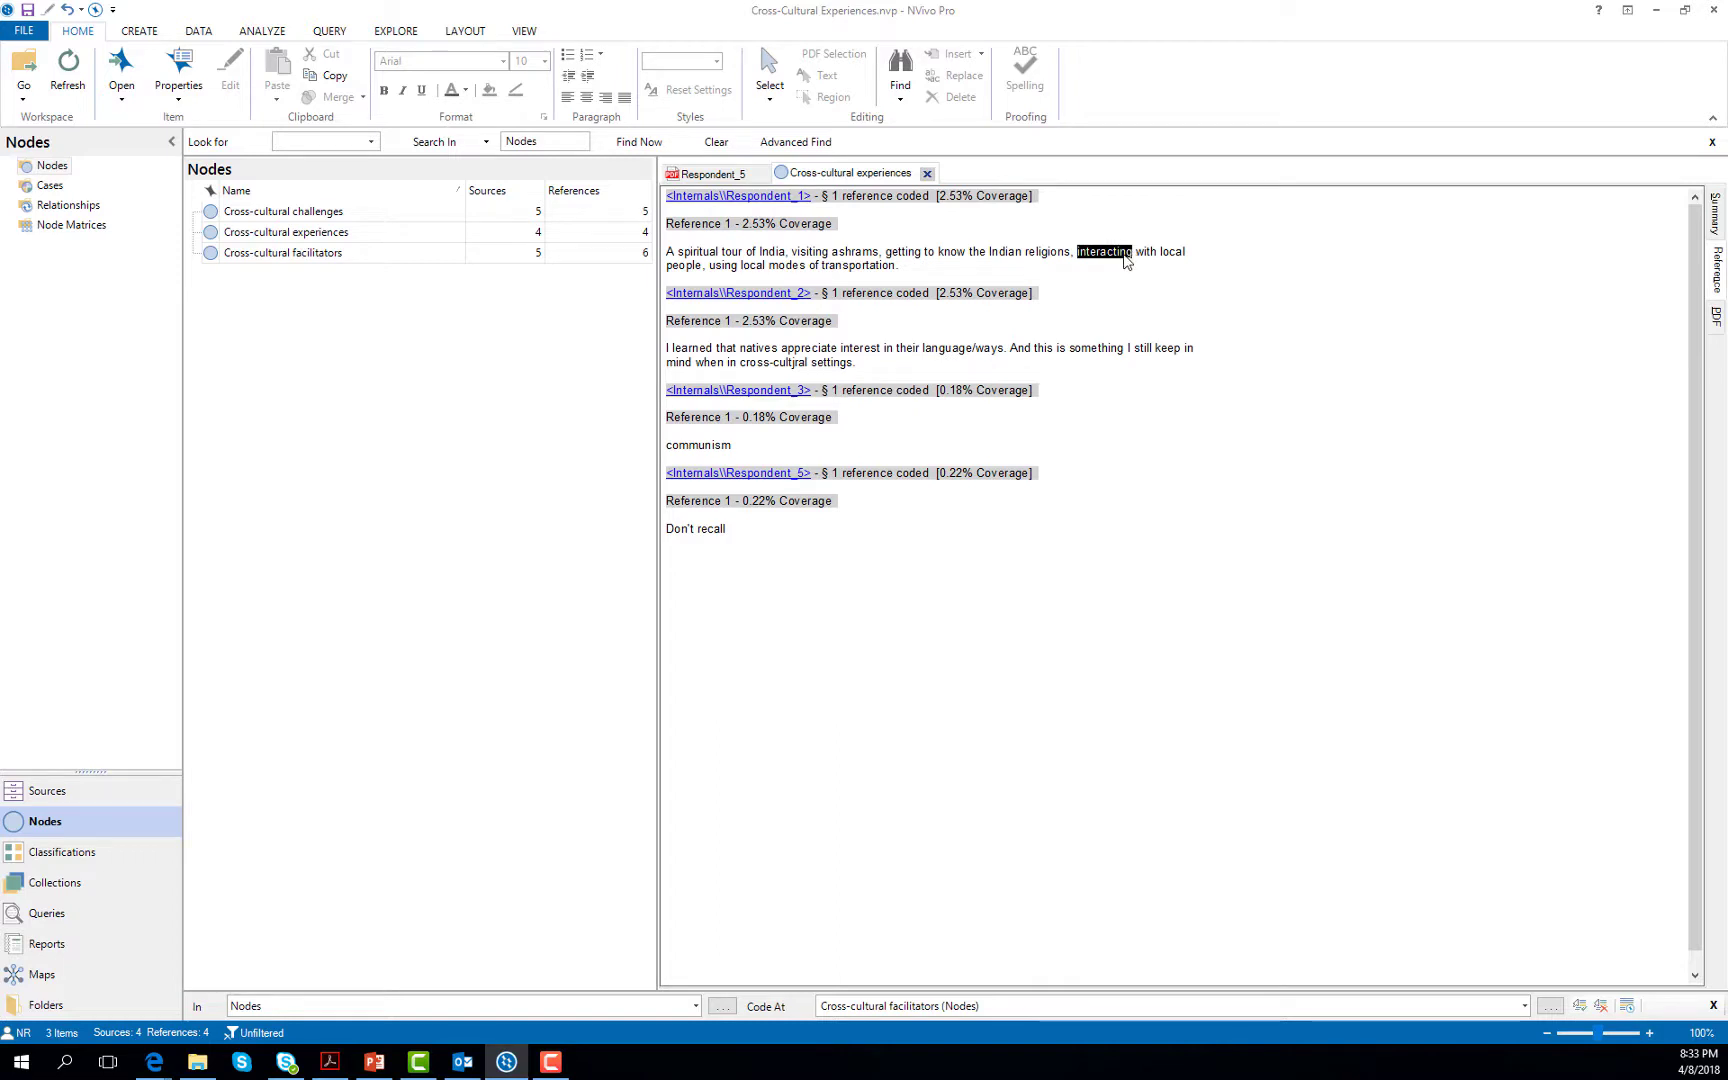
right_click(1126, 261)
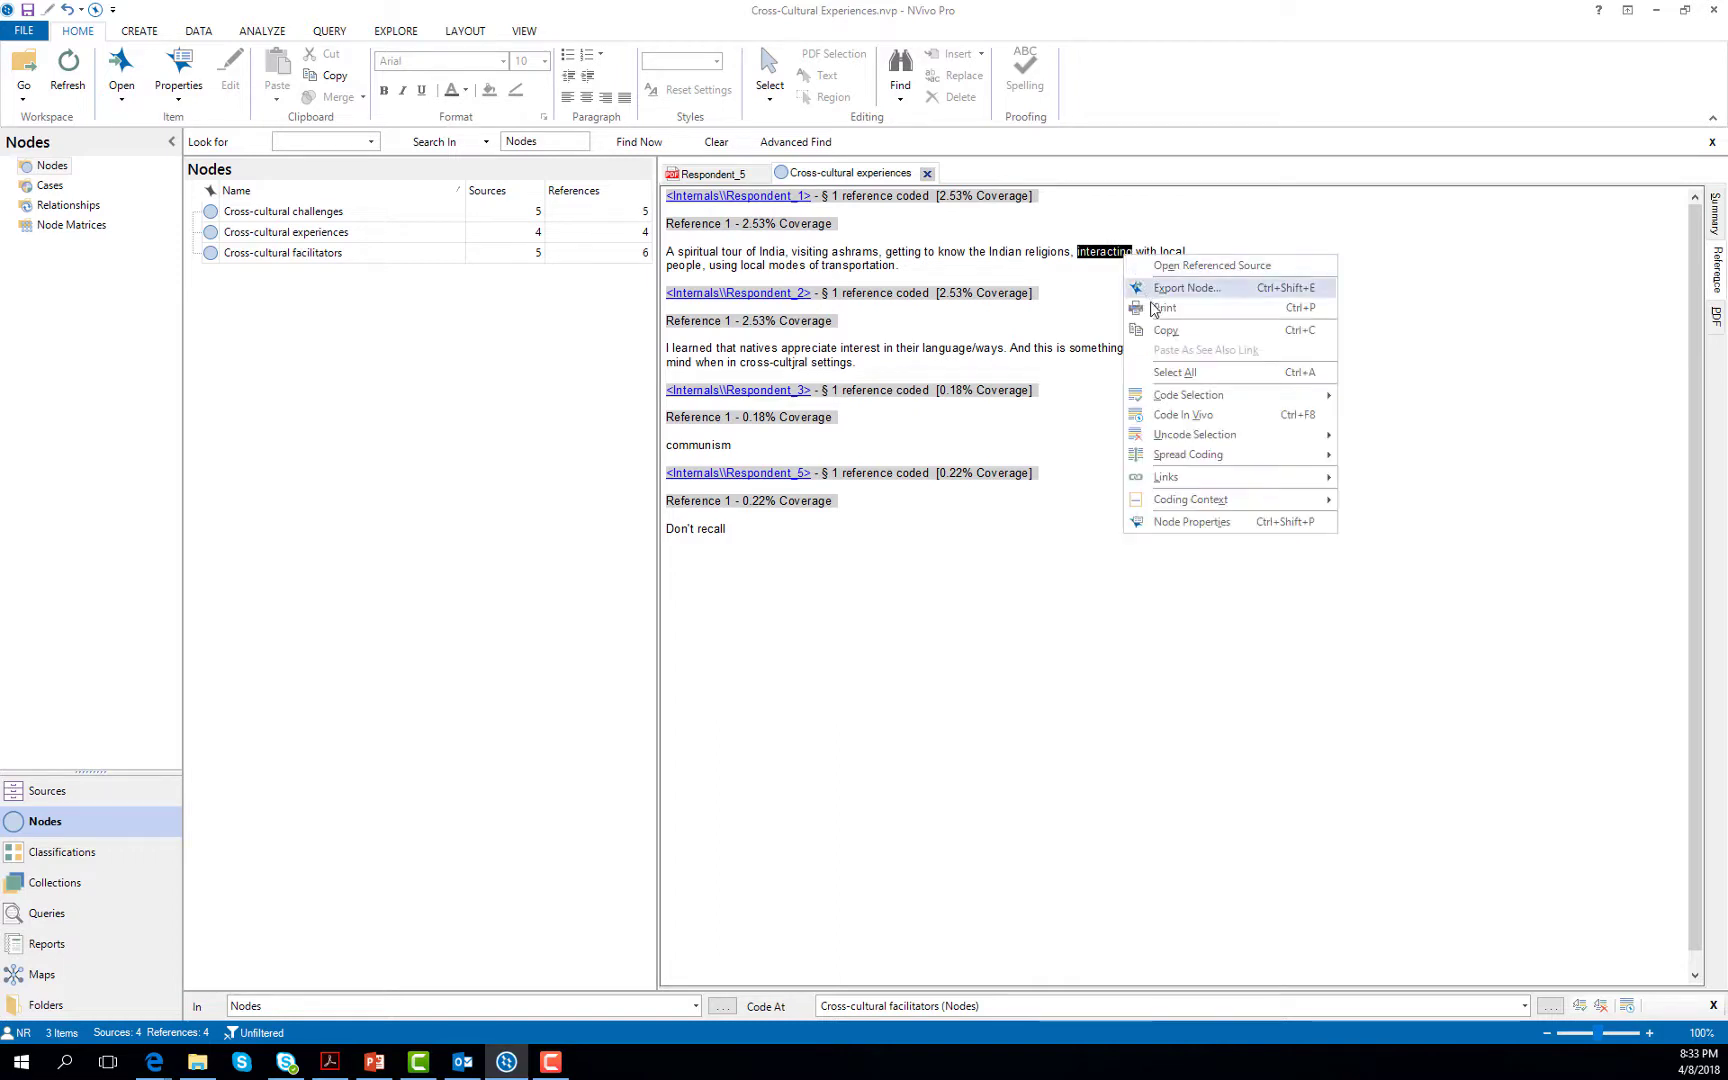
mouse_move(1187, 400)
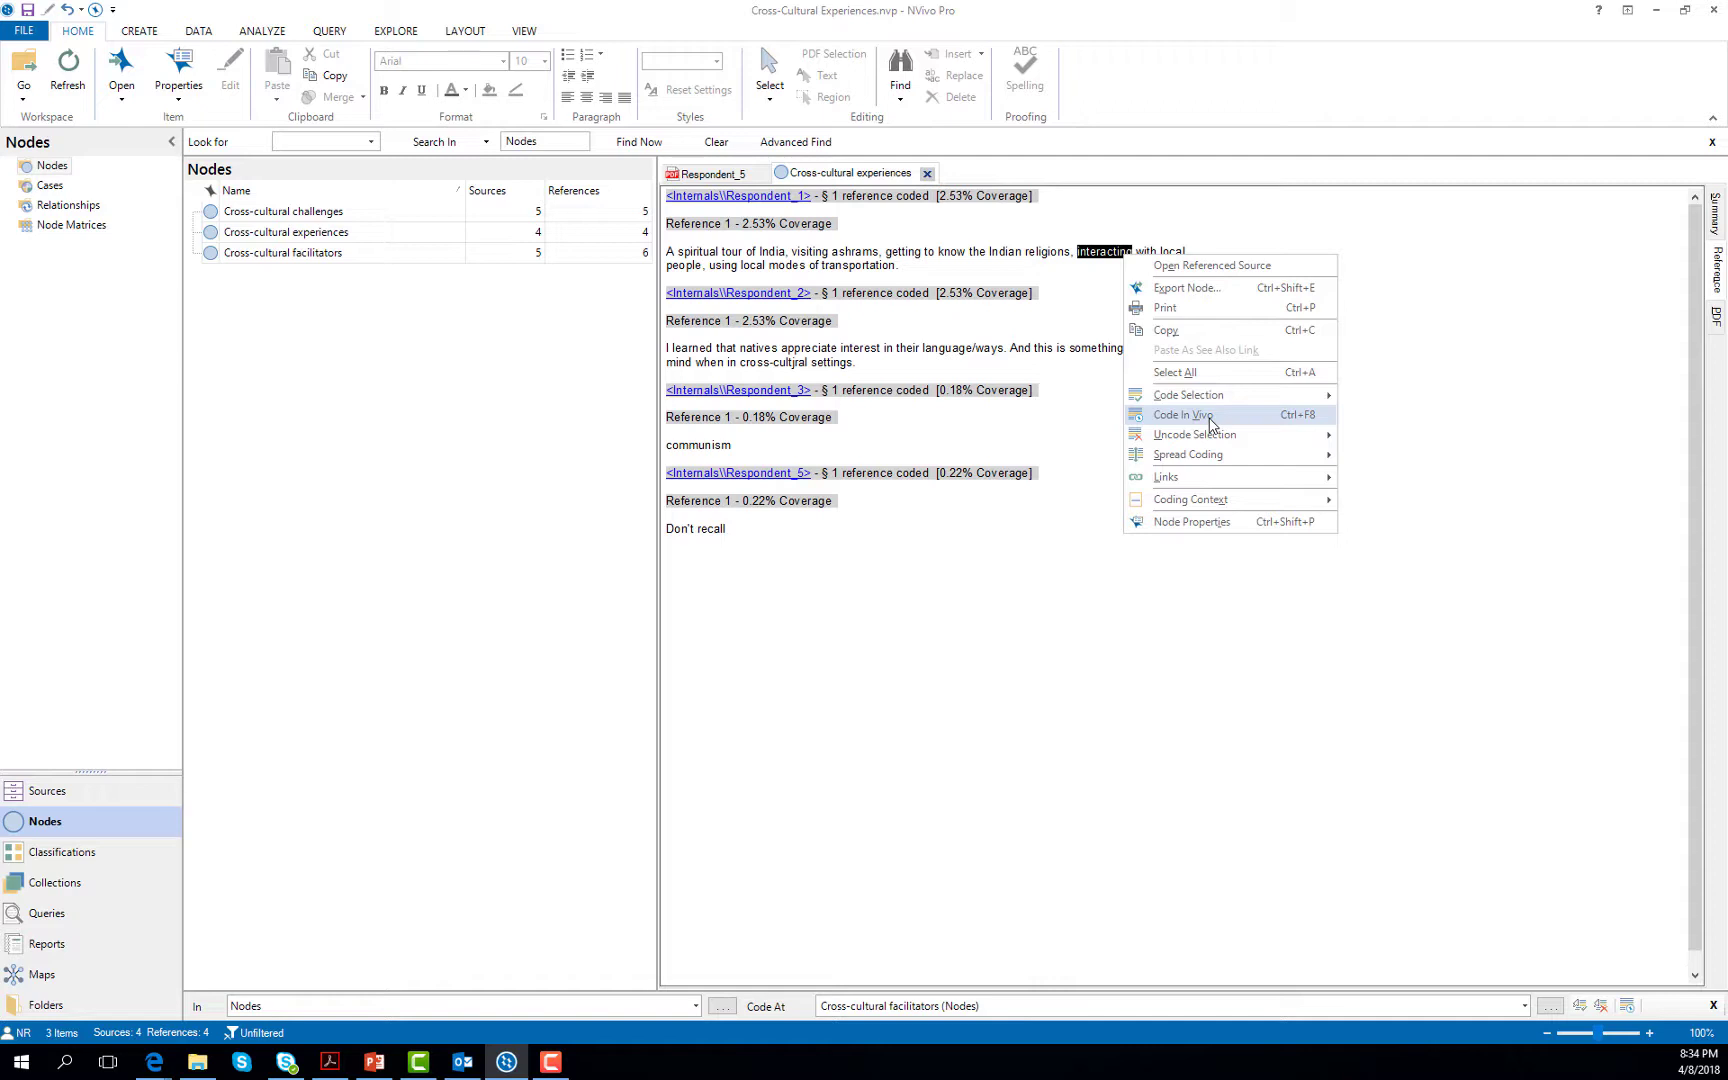
left_click(1211, 418)
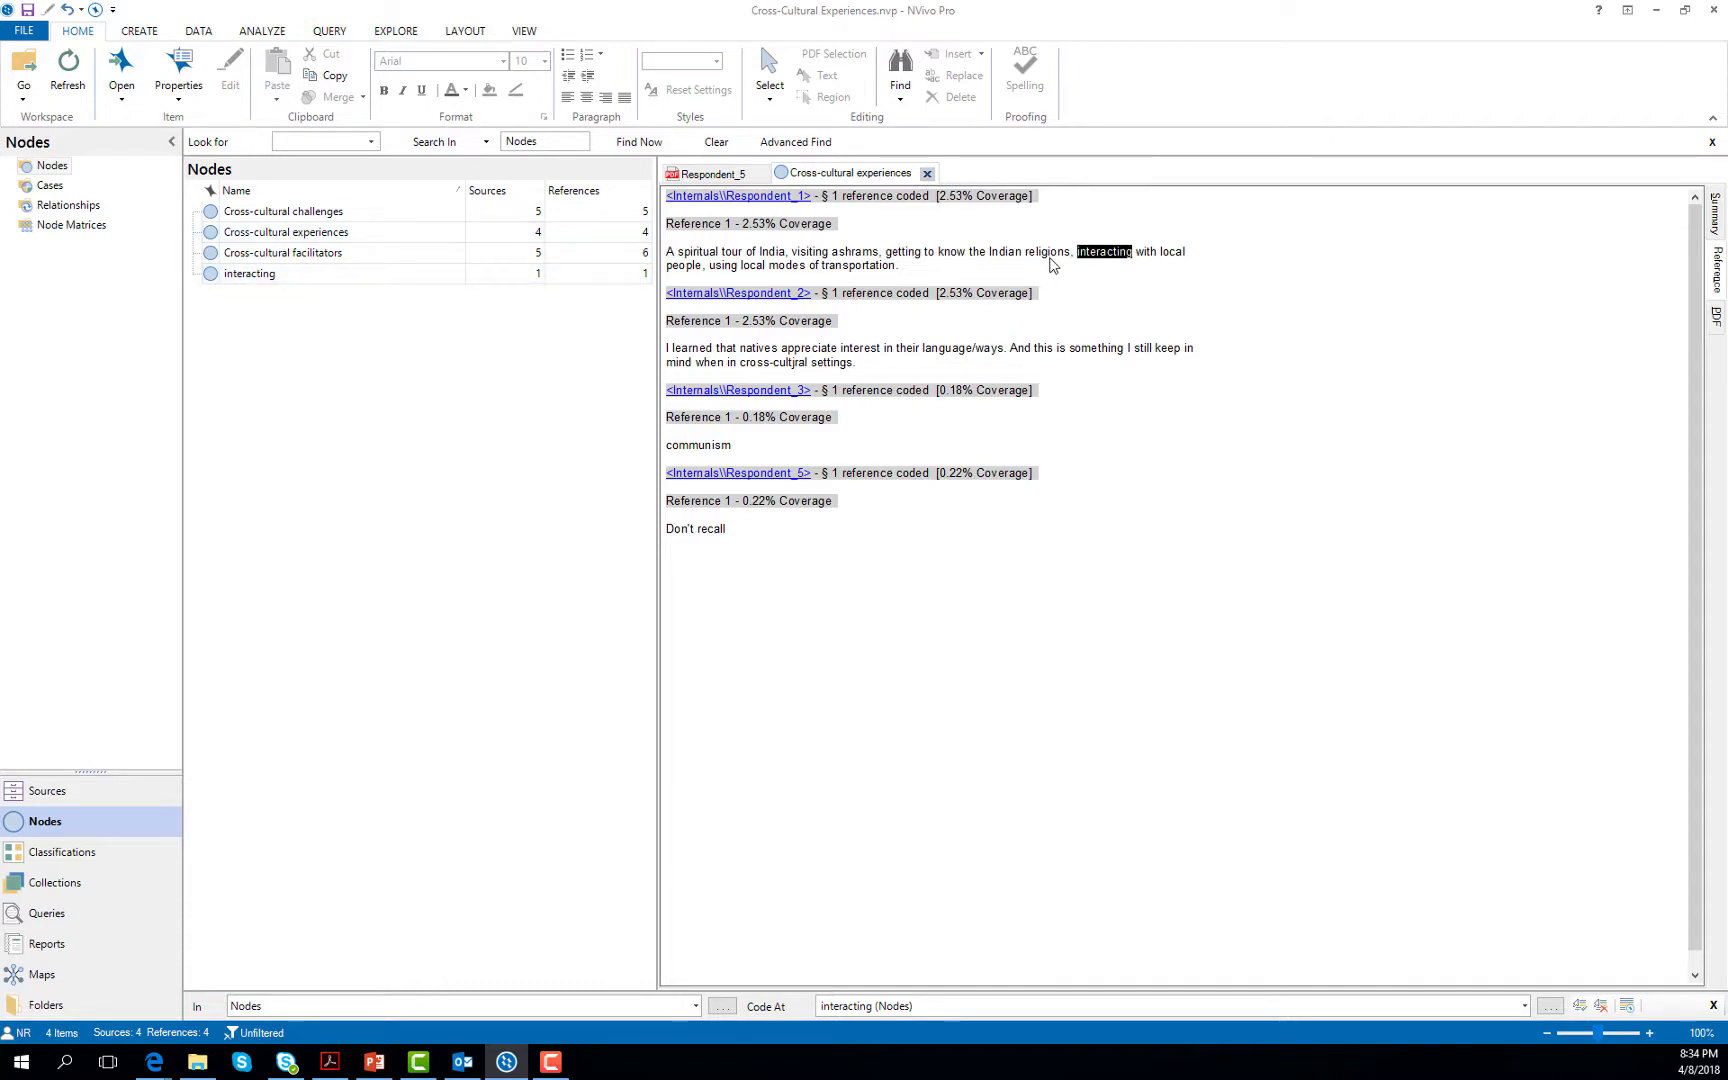
Step: Move the interacting node under Cross-cultural experiences and expand the parent node
left_click(245, 278)
left_click_drag(245, 278, 212, 233)
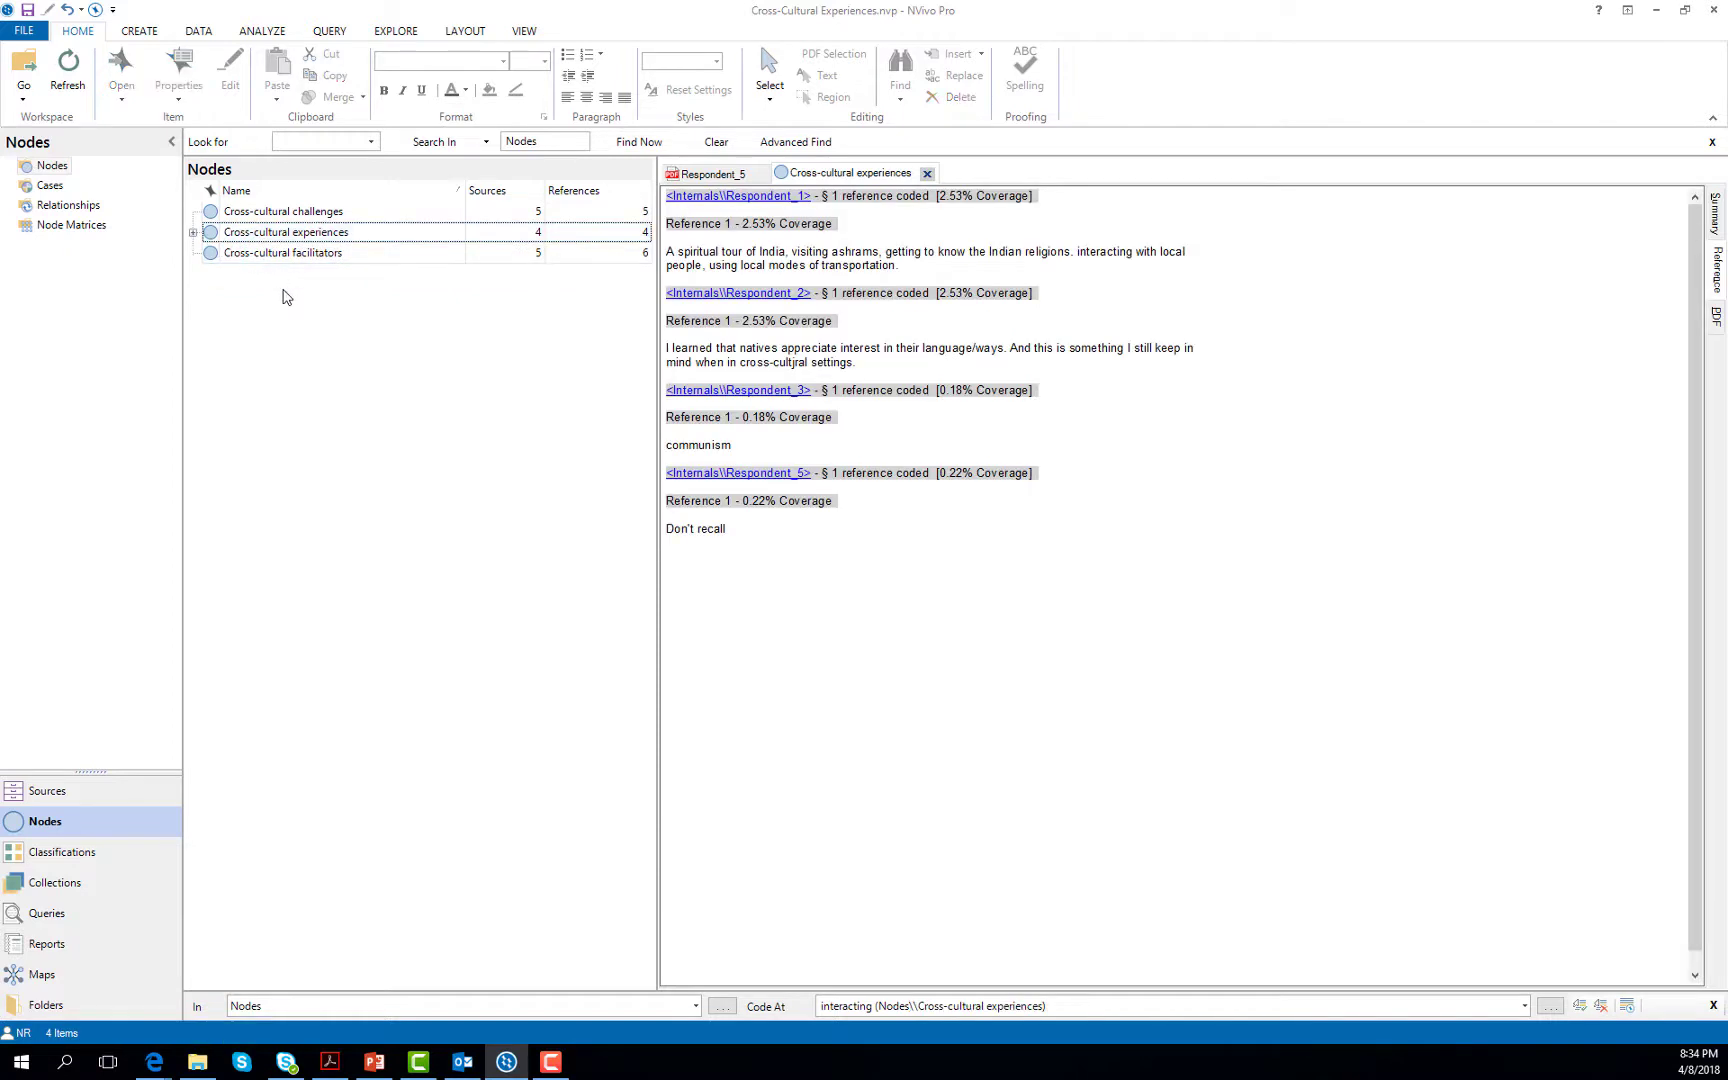
left_click(193, 232)
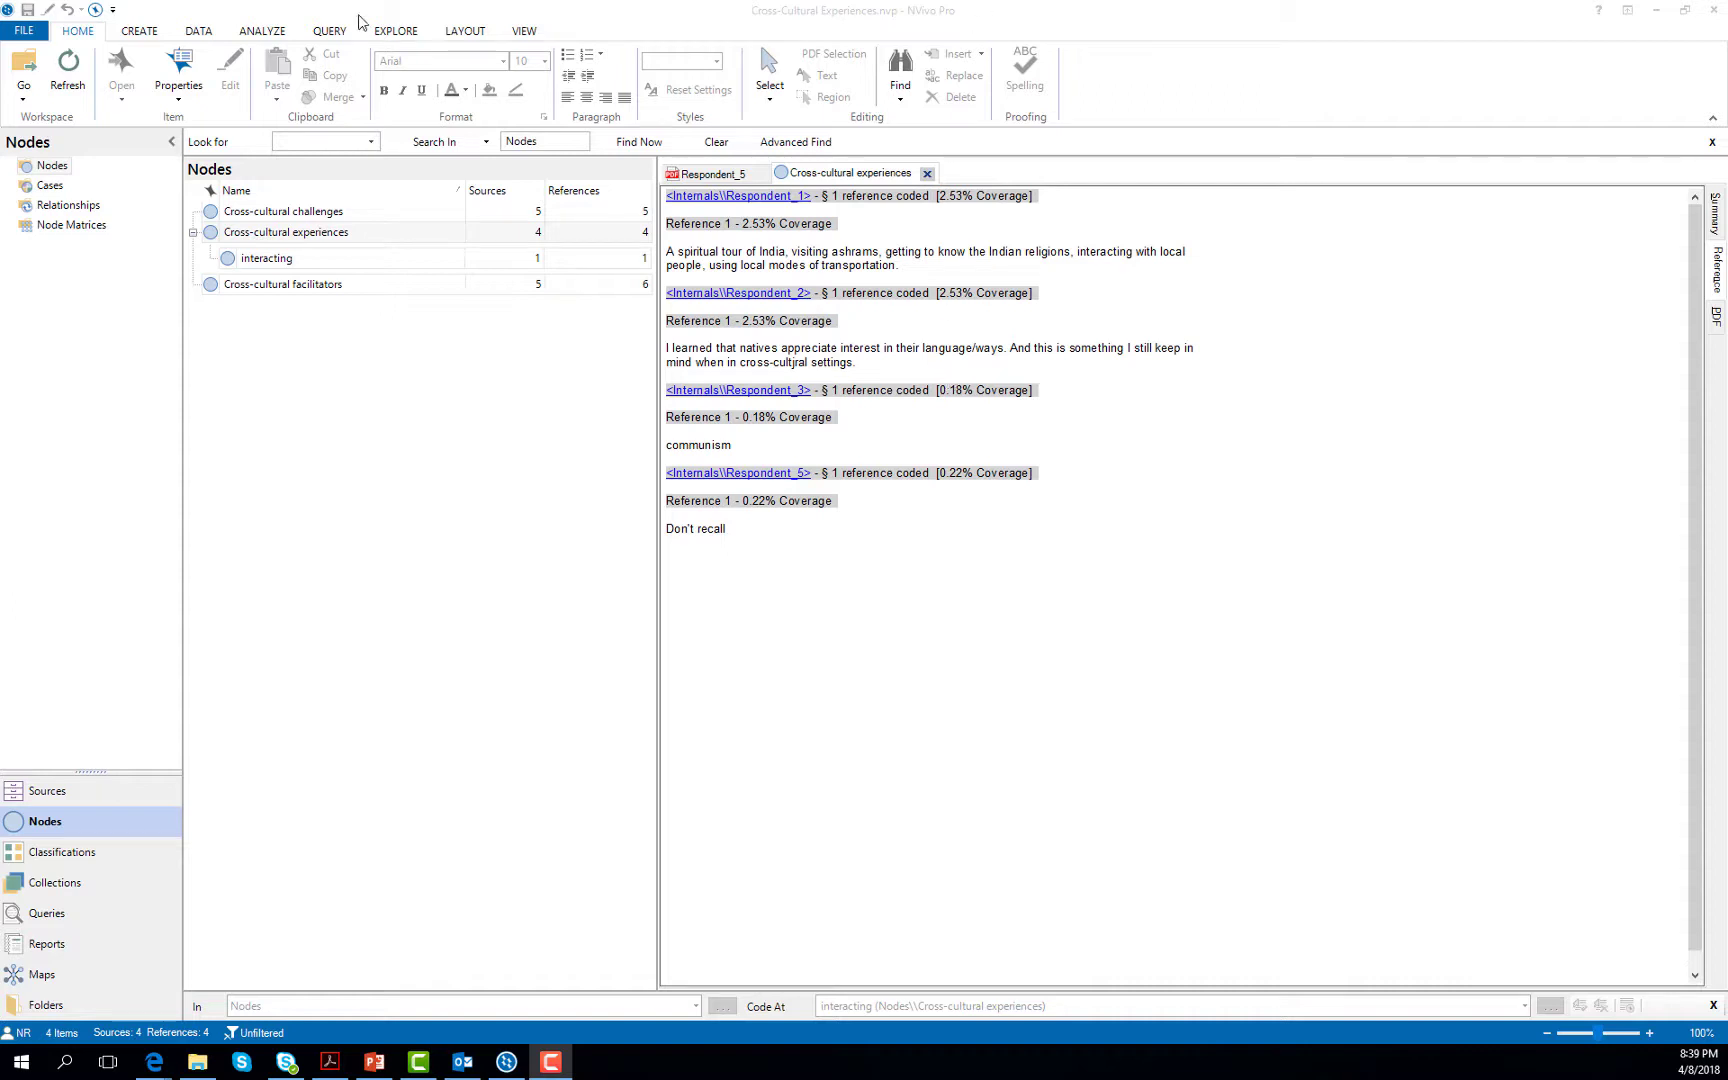
Step: Create a text search query for "interaction" that finds exact matches
left_click(322, 33)
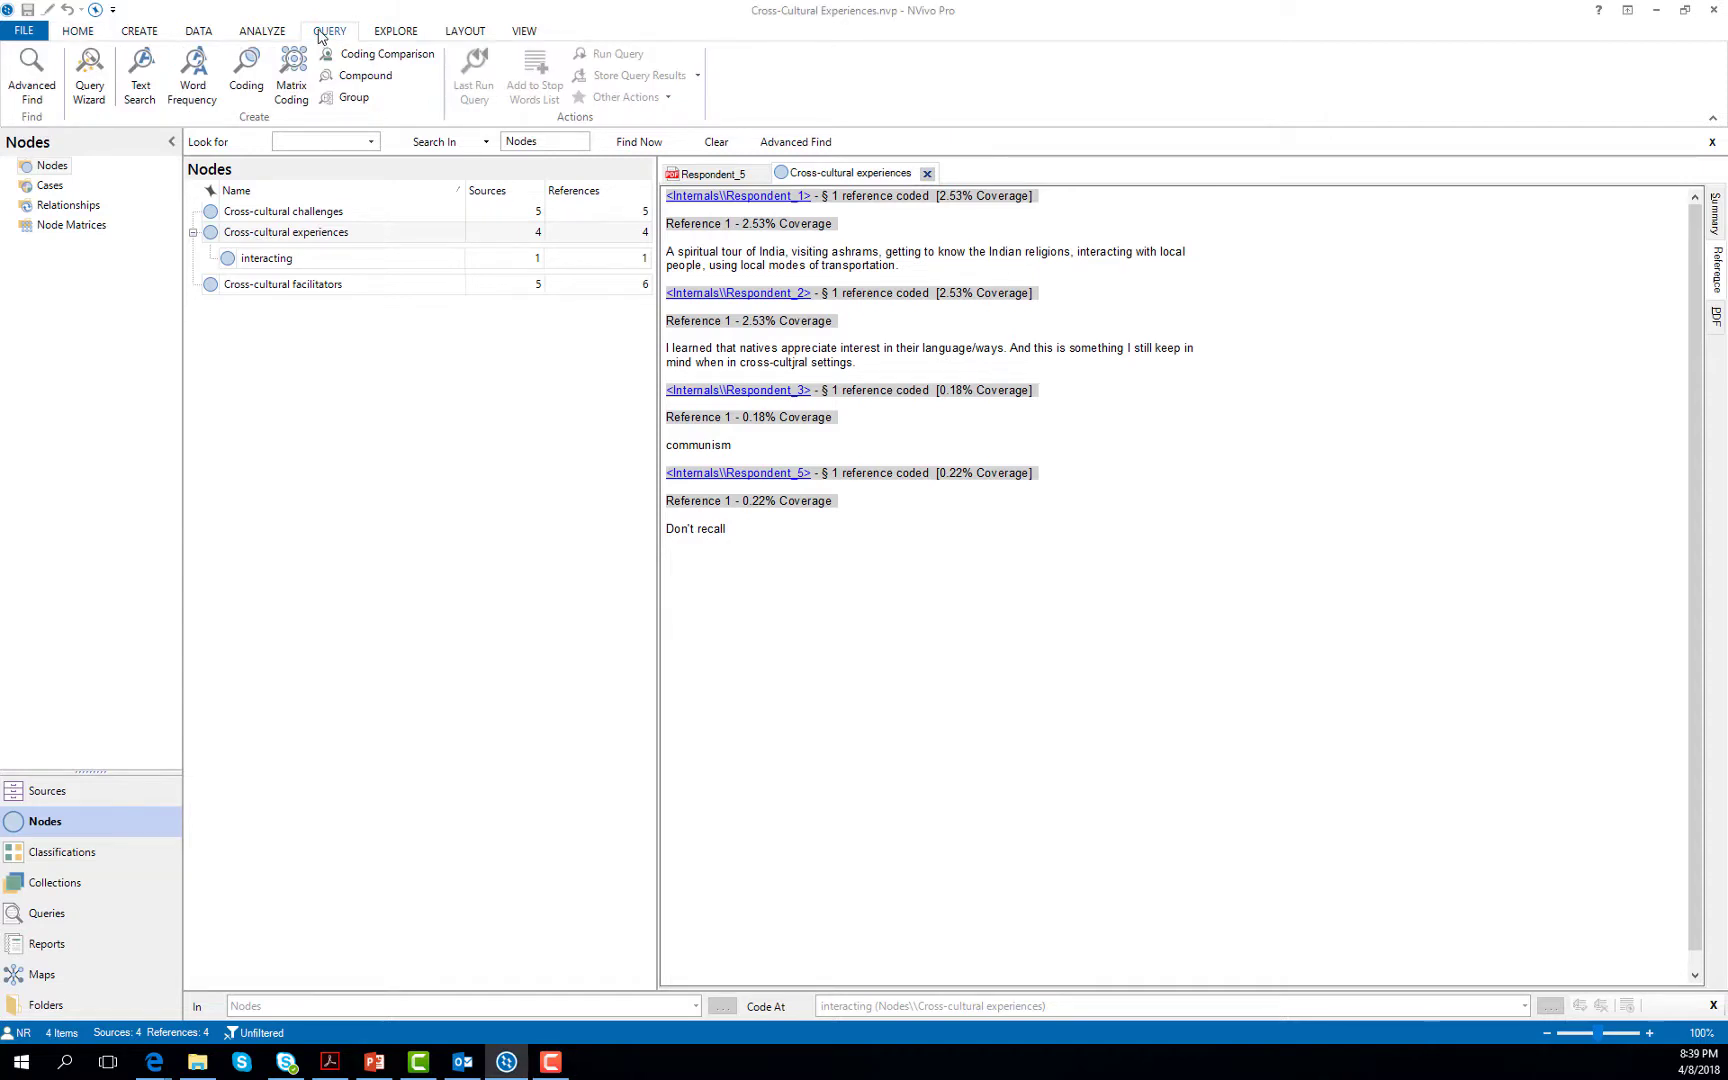
left_click(142, 76)
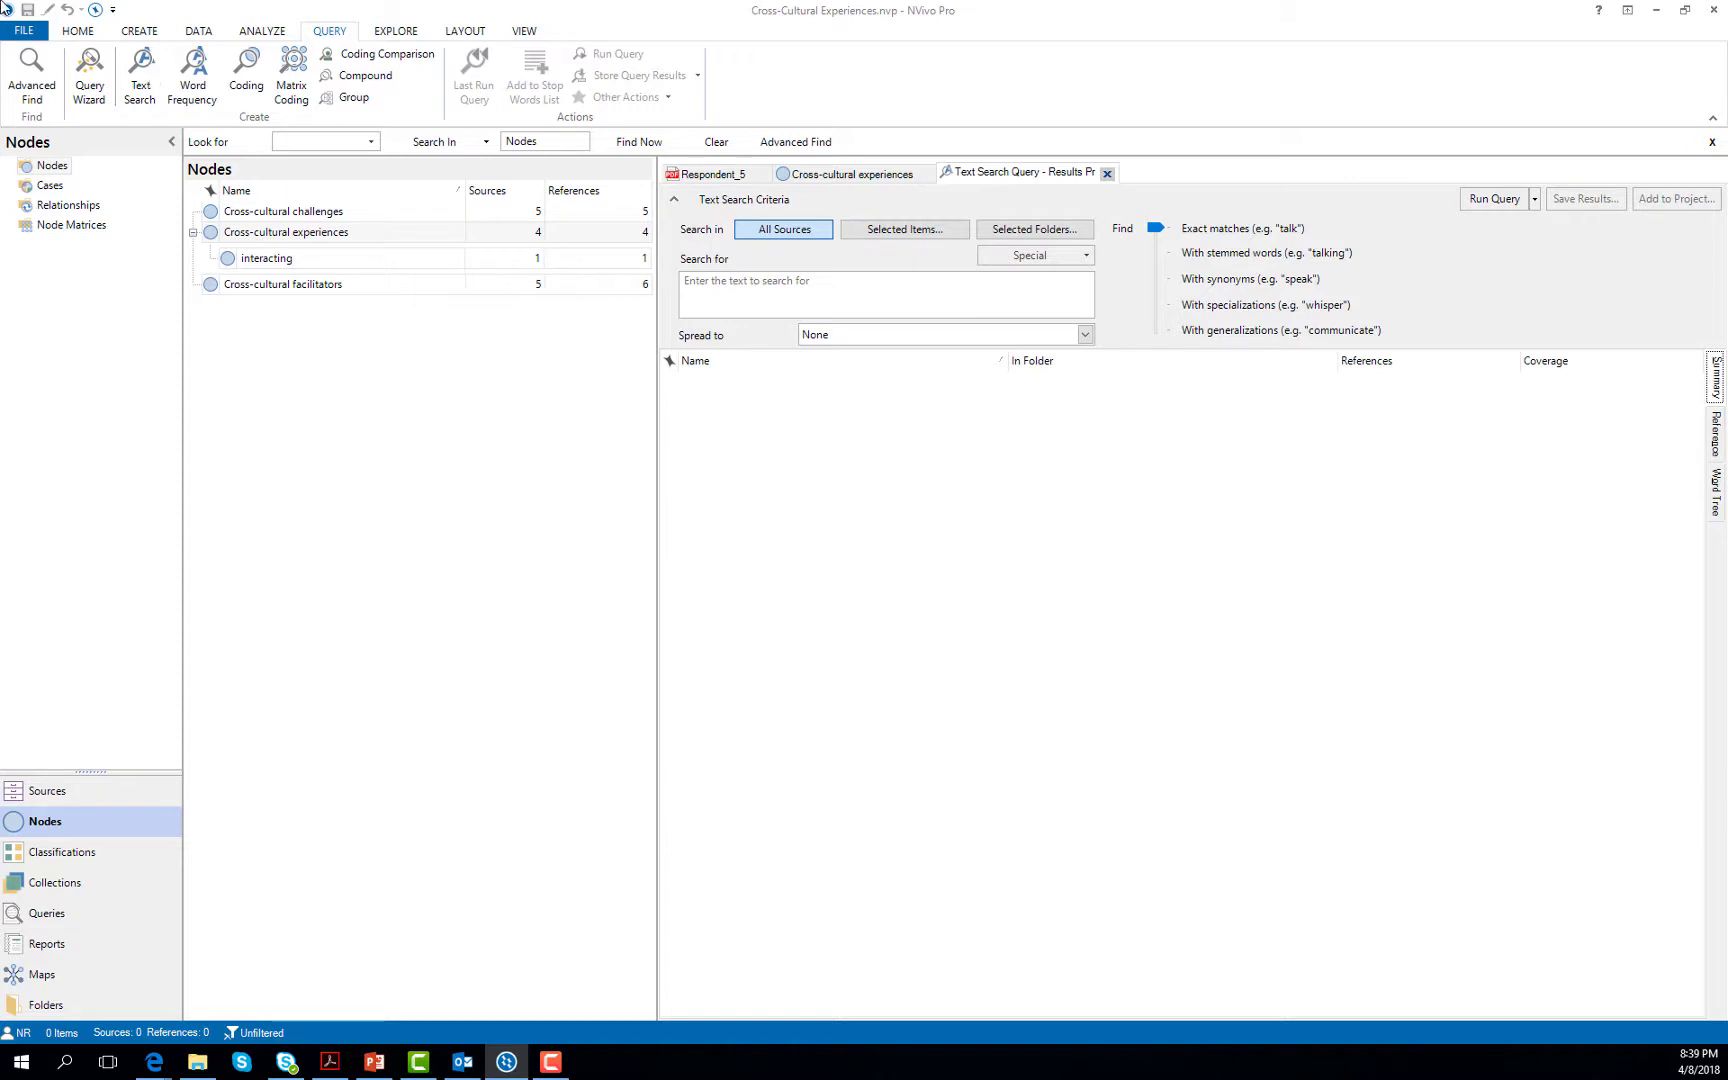
left_click(721, 280)
type("interact")
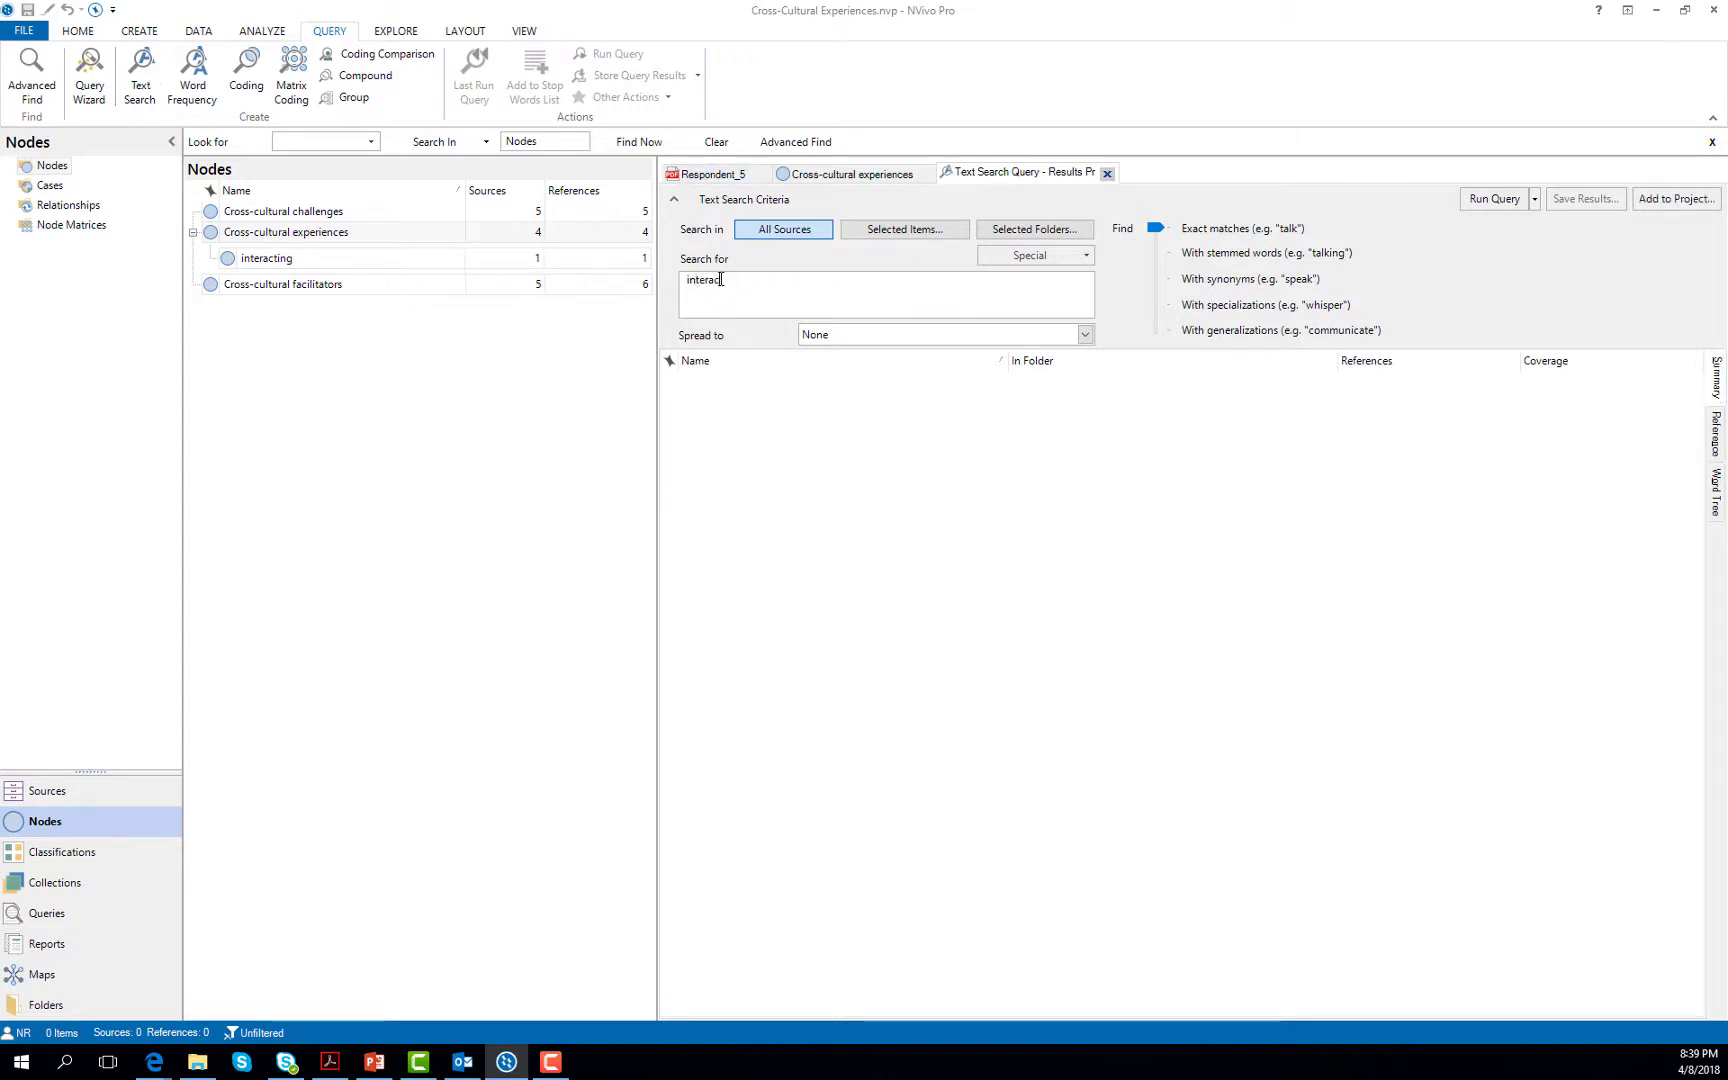
type("ion")
left_click_drag(1155, 236, 1155, 232)
Step: Restrict the text search query to the Cross-cultural challenges node
left_click(880, 238)
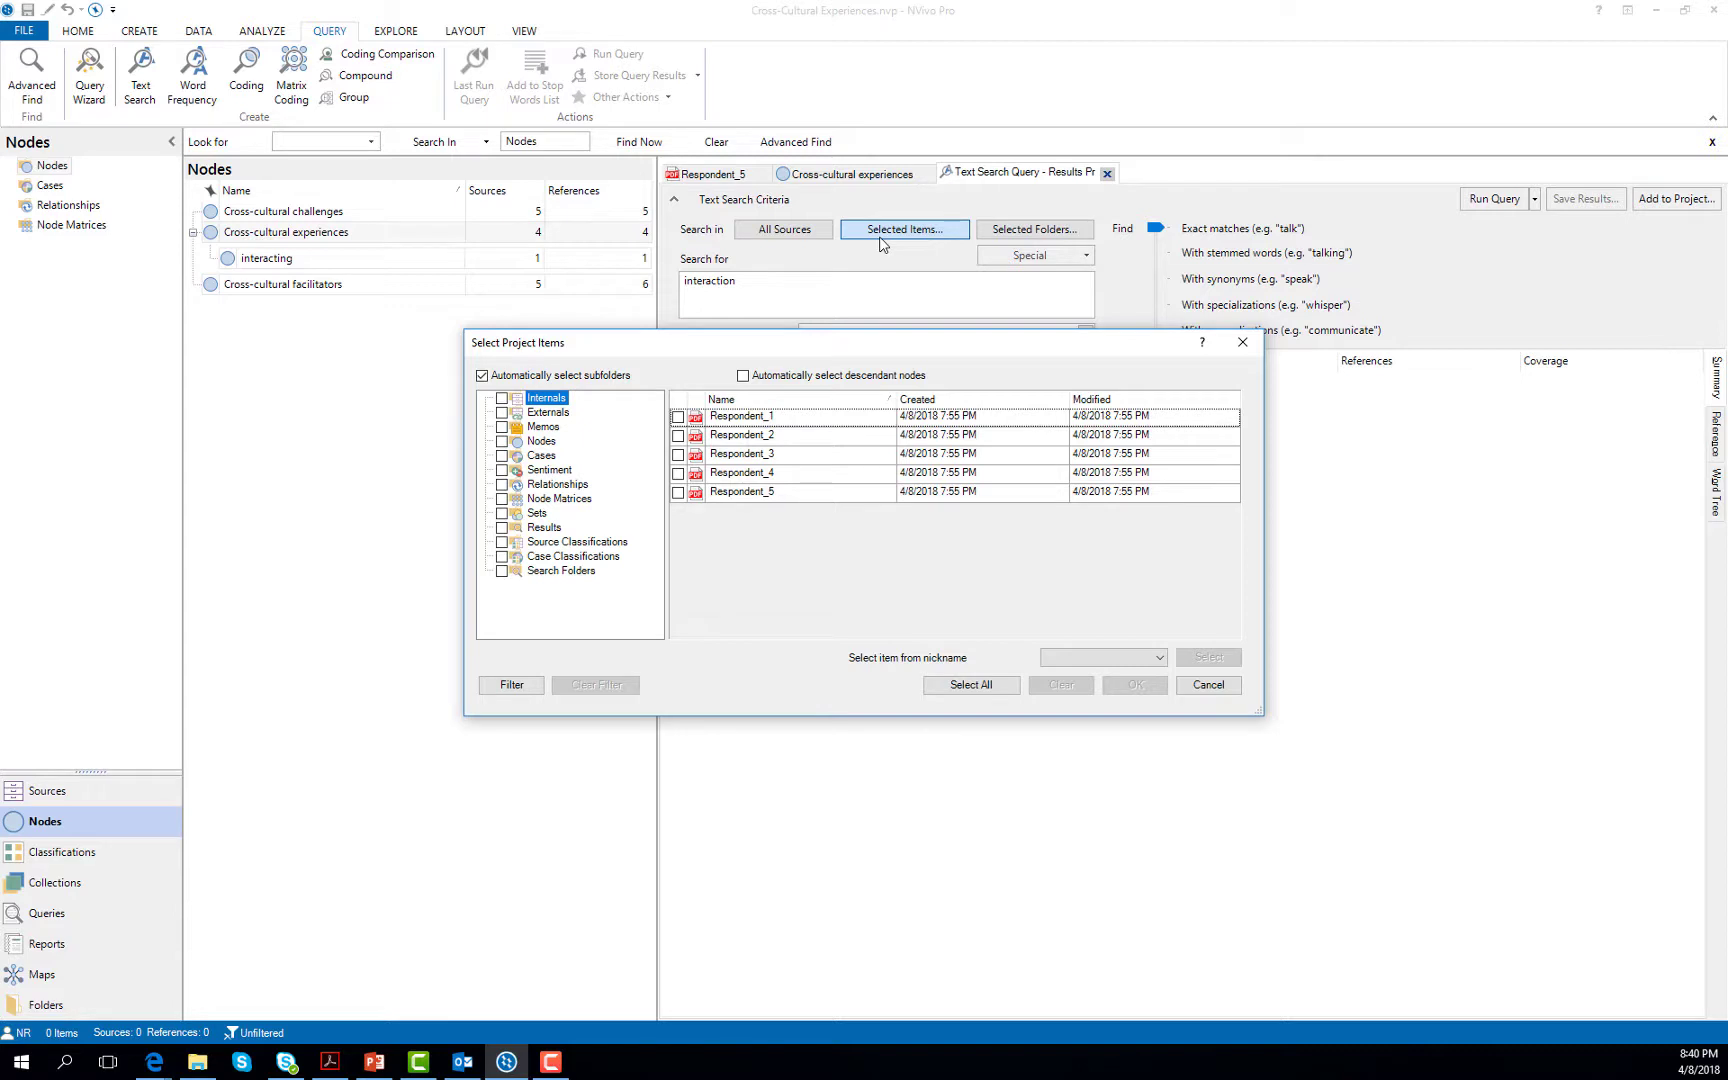
left_click(535, 445)
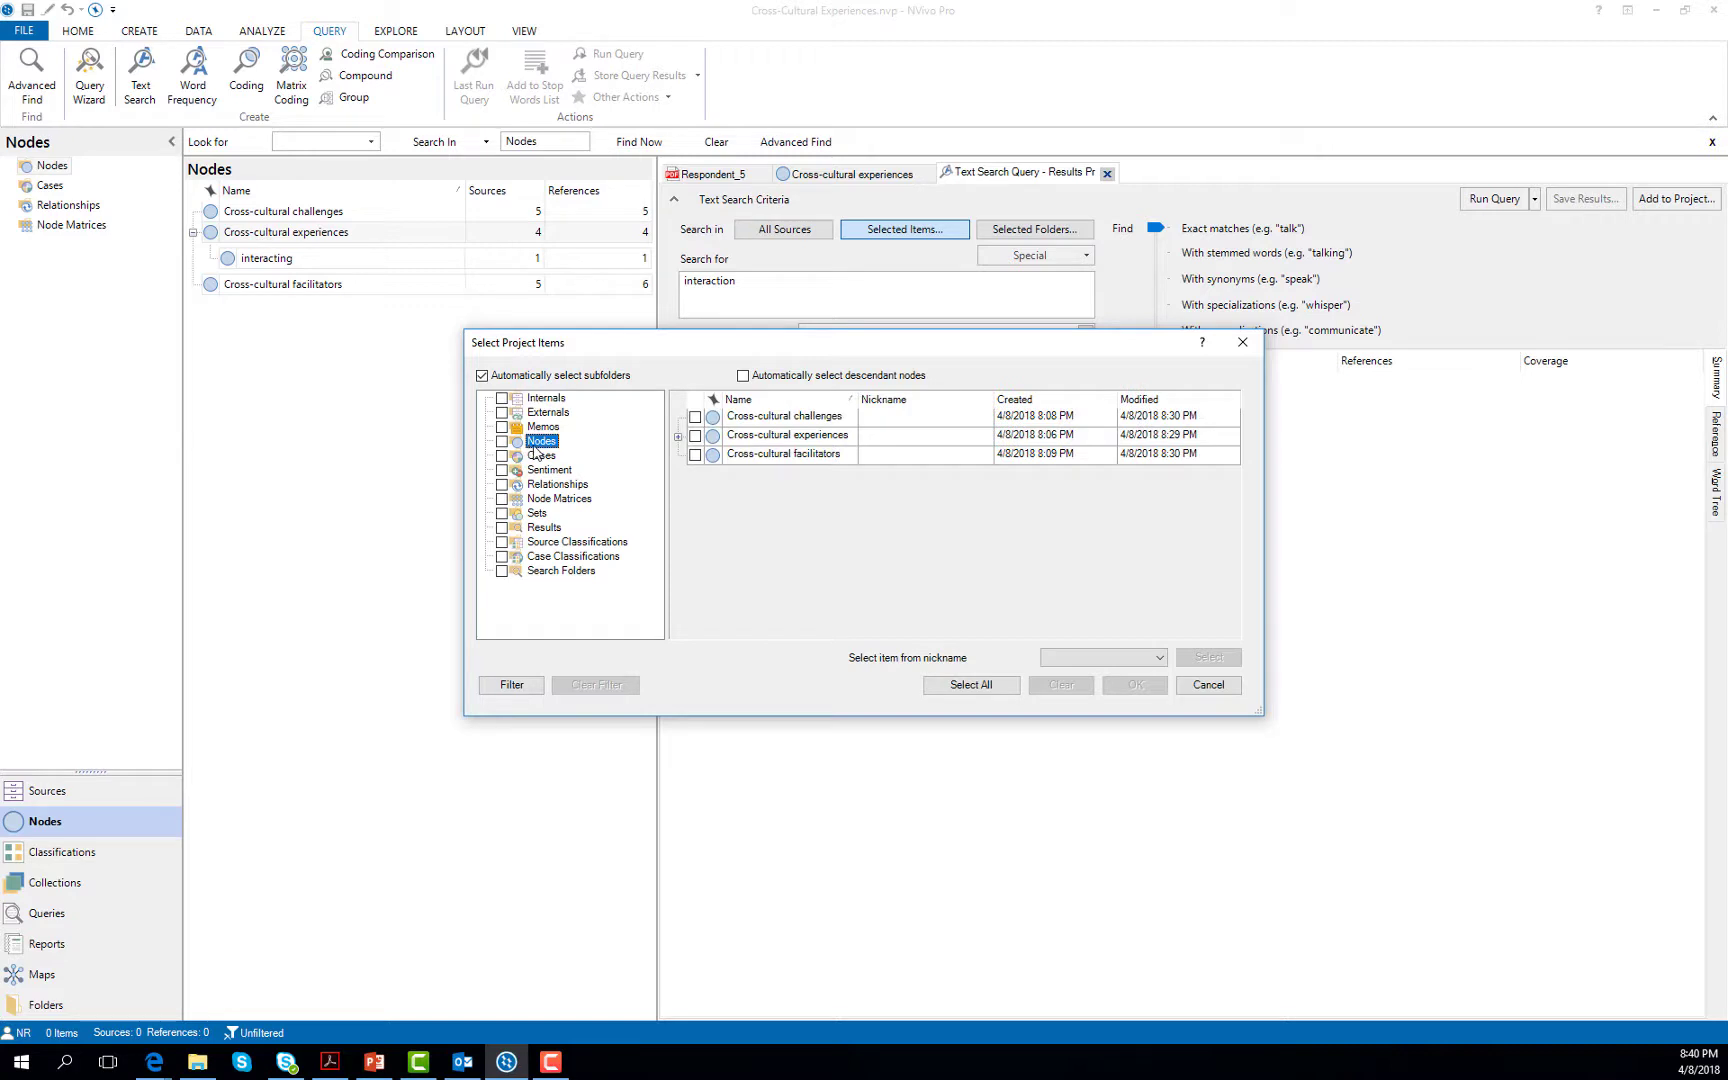
left_click(695, 418)
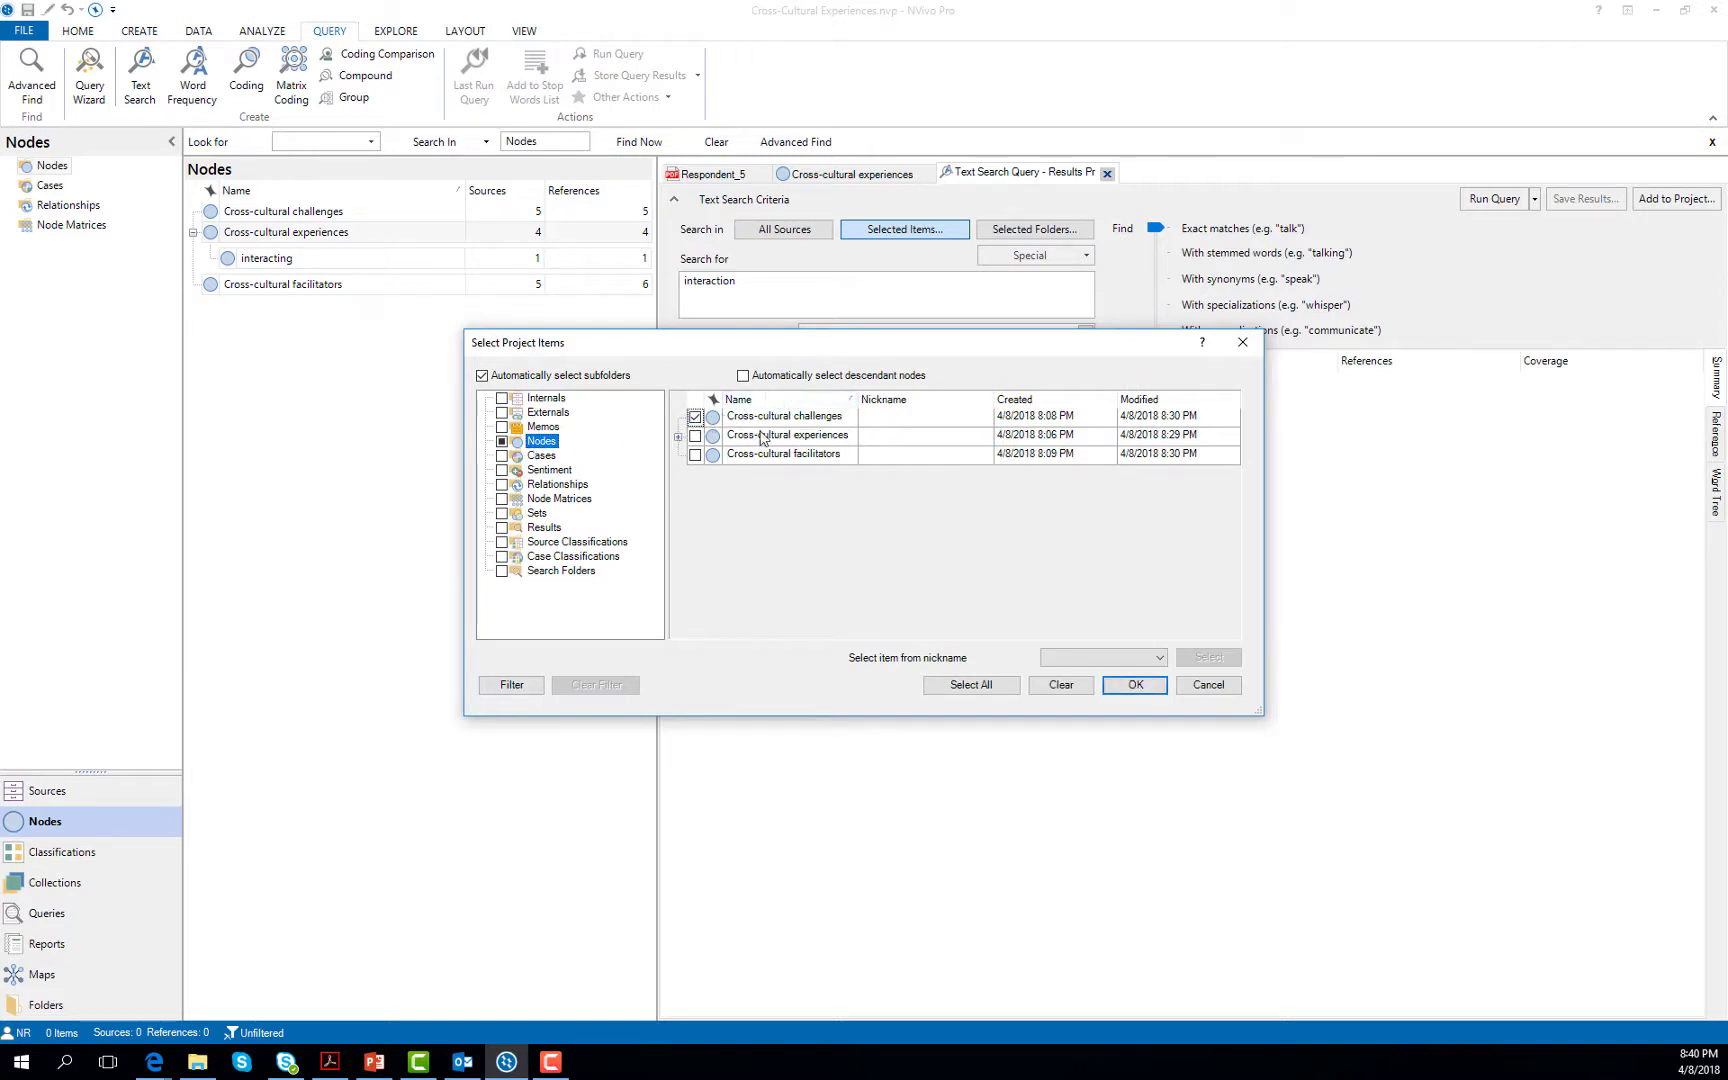
left_click(1132, 690)
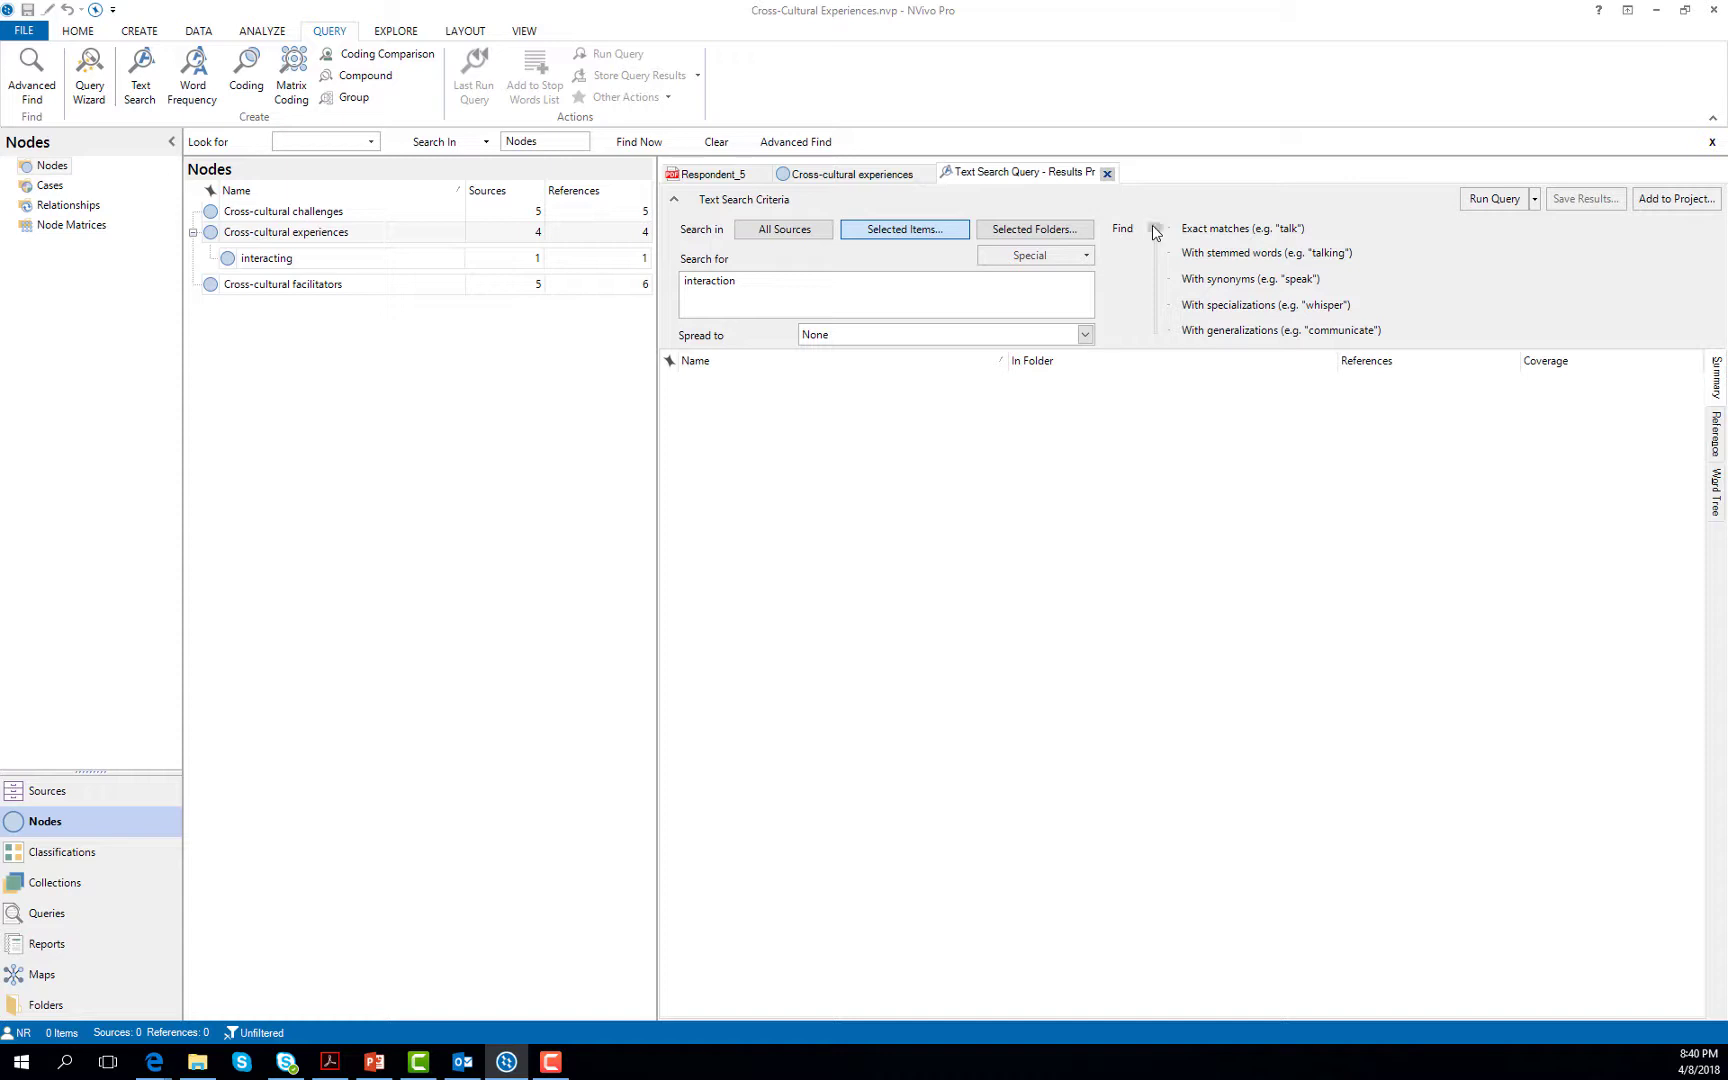
Step: Set the text search query for "interaction" to match stemmed words and run it
left_click_drag(1155, 245, 1160, 261)
mouse_move(1160, 261)
left_mouse_down()
mouse_move(1165, 276)
mouse_move(1158, 253)
left_mouse_up()
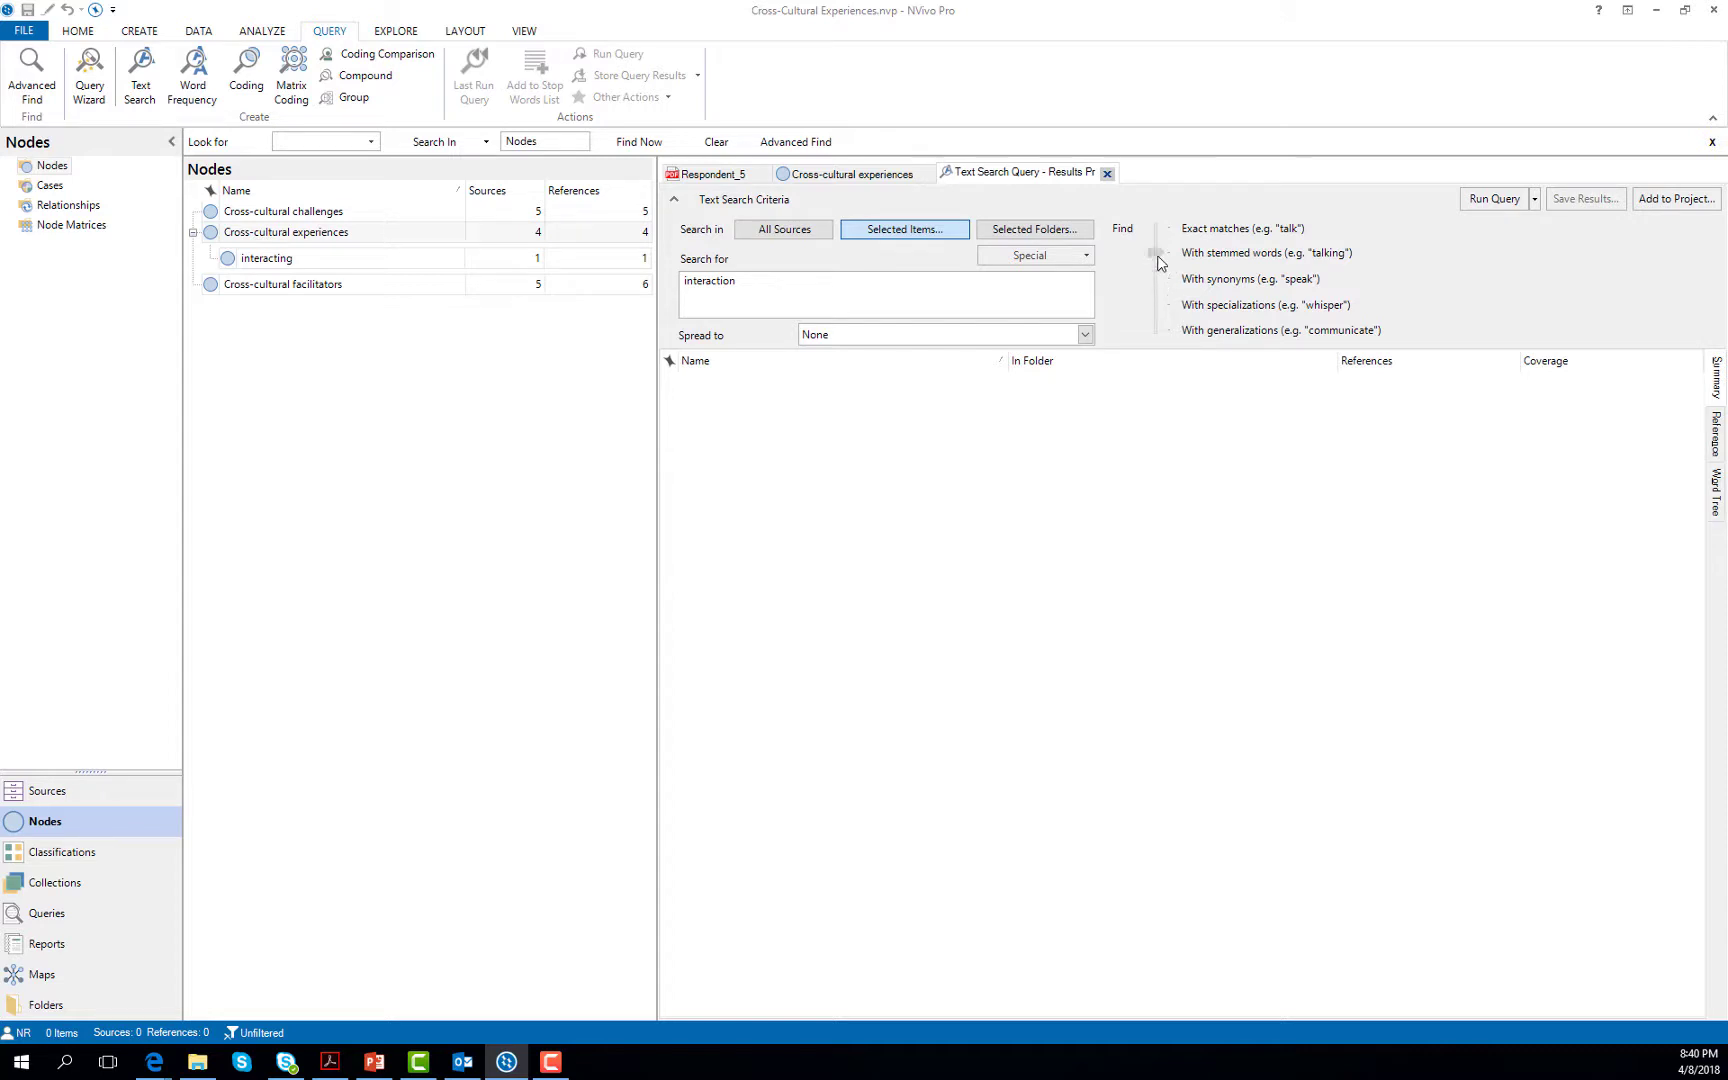
left_click(1494, 205)
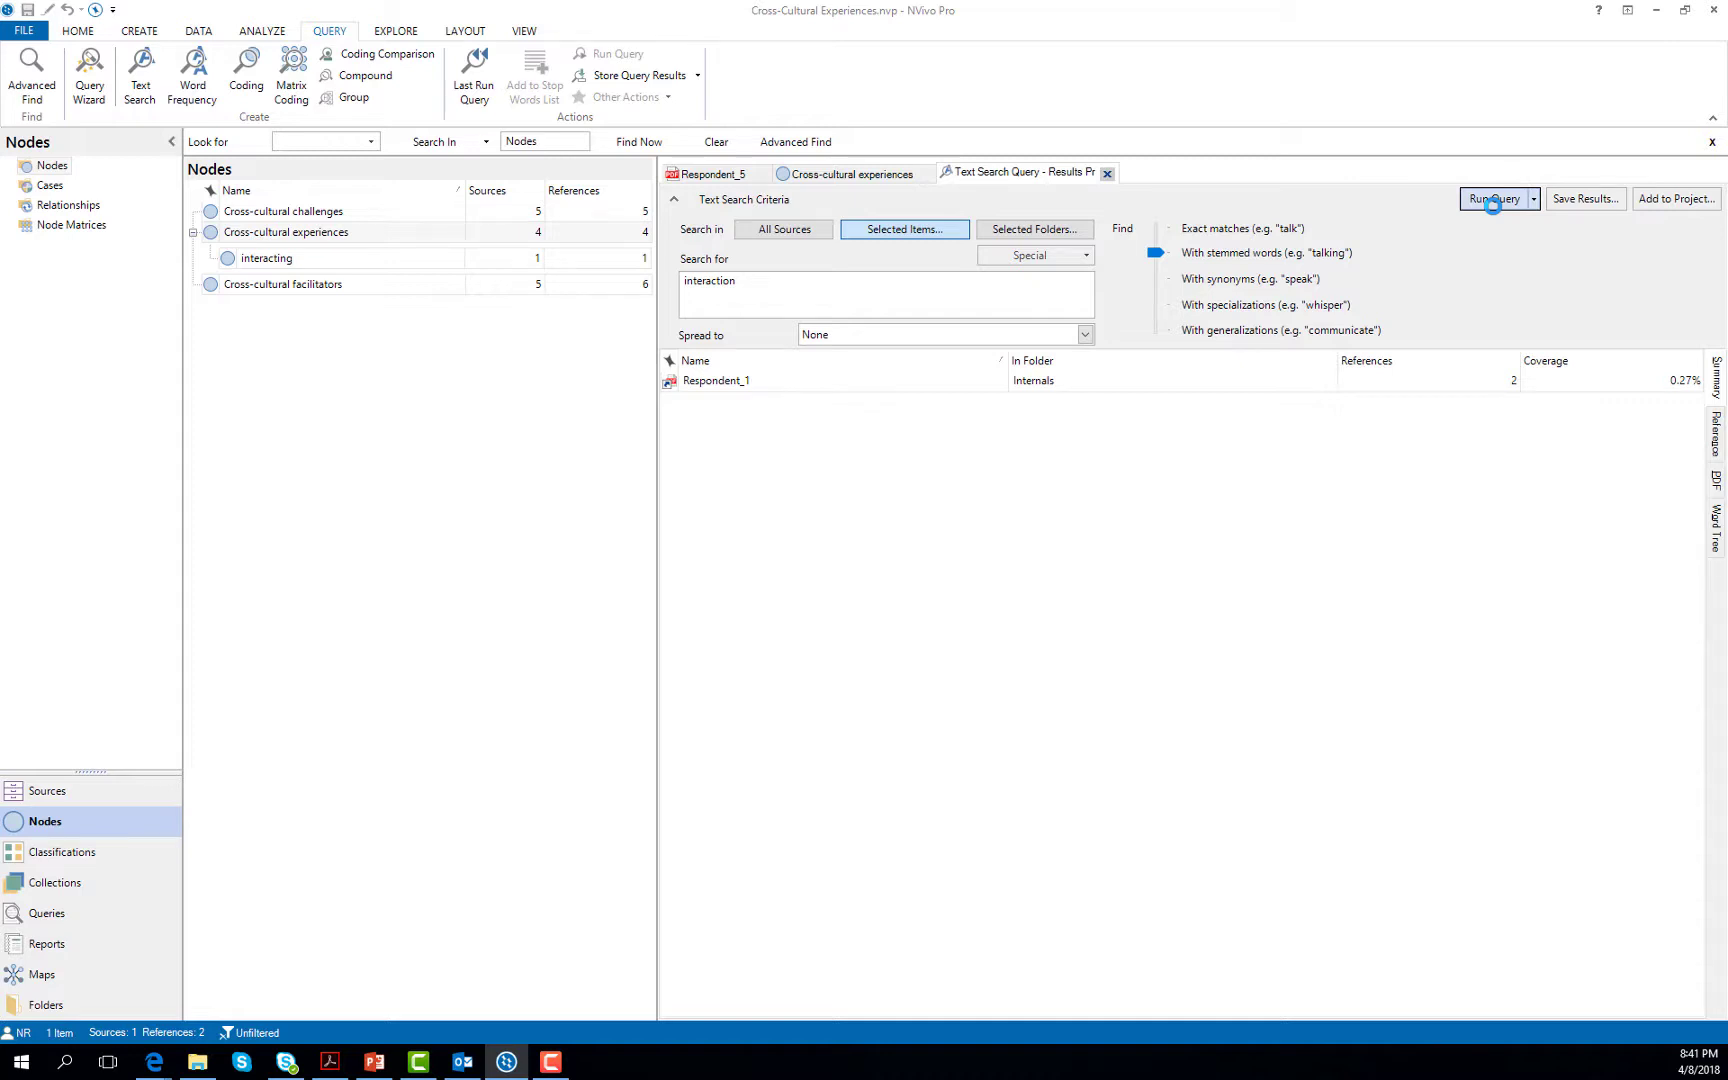
Step: Examine the text search results as coded references, in Respondent_1's highlighted PDF, and as a word tree
left_click(1715, 440)
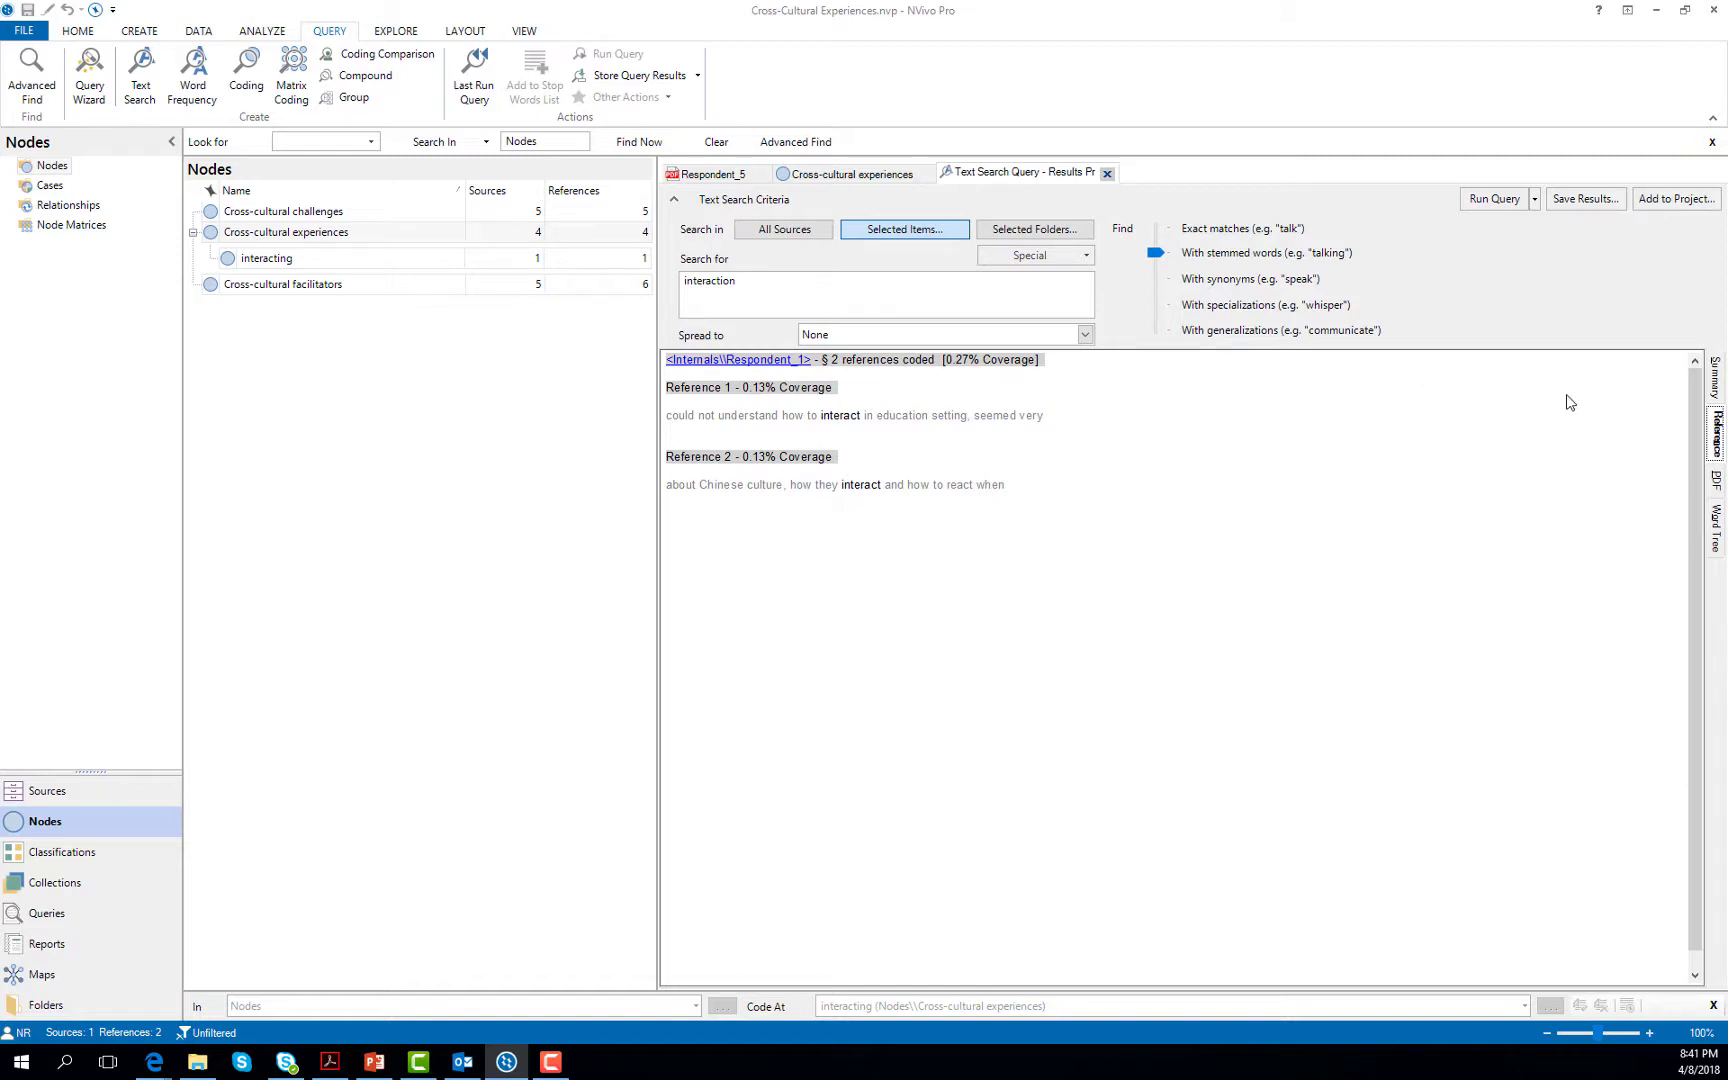
left_click(1716, 484)
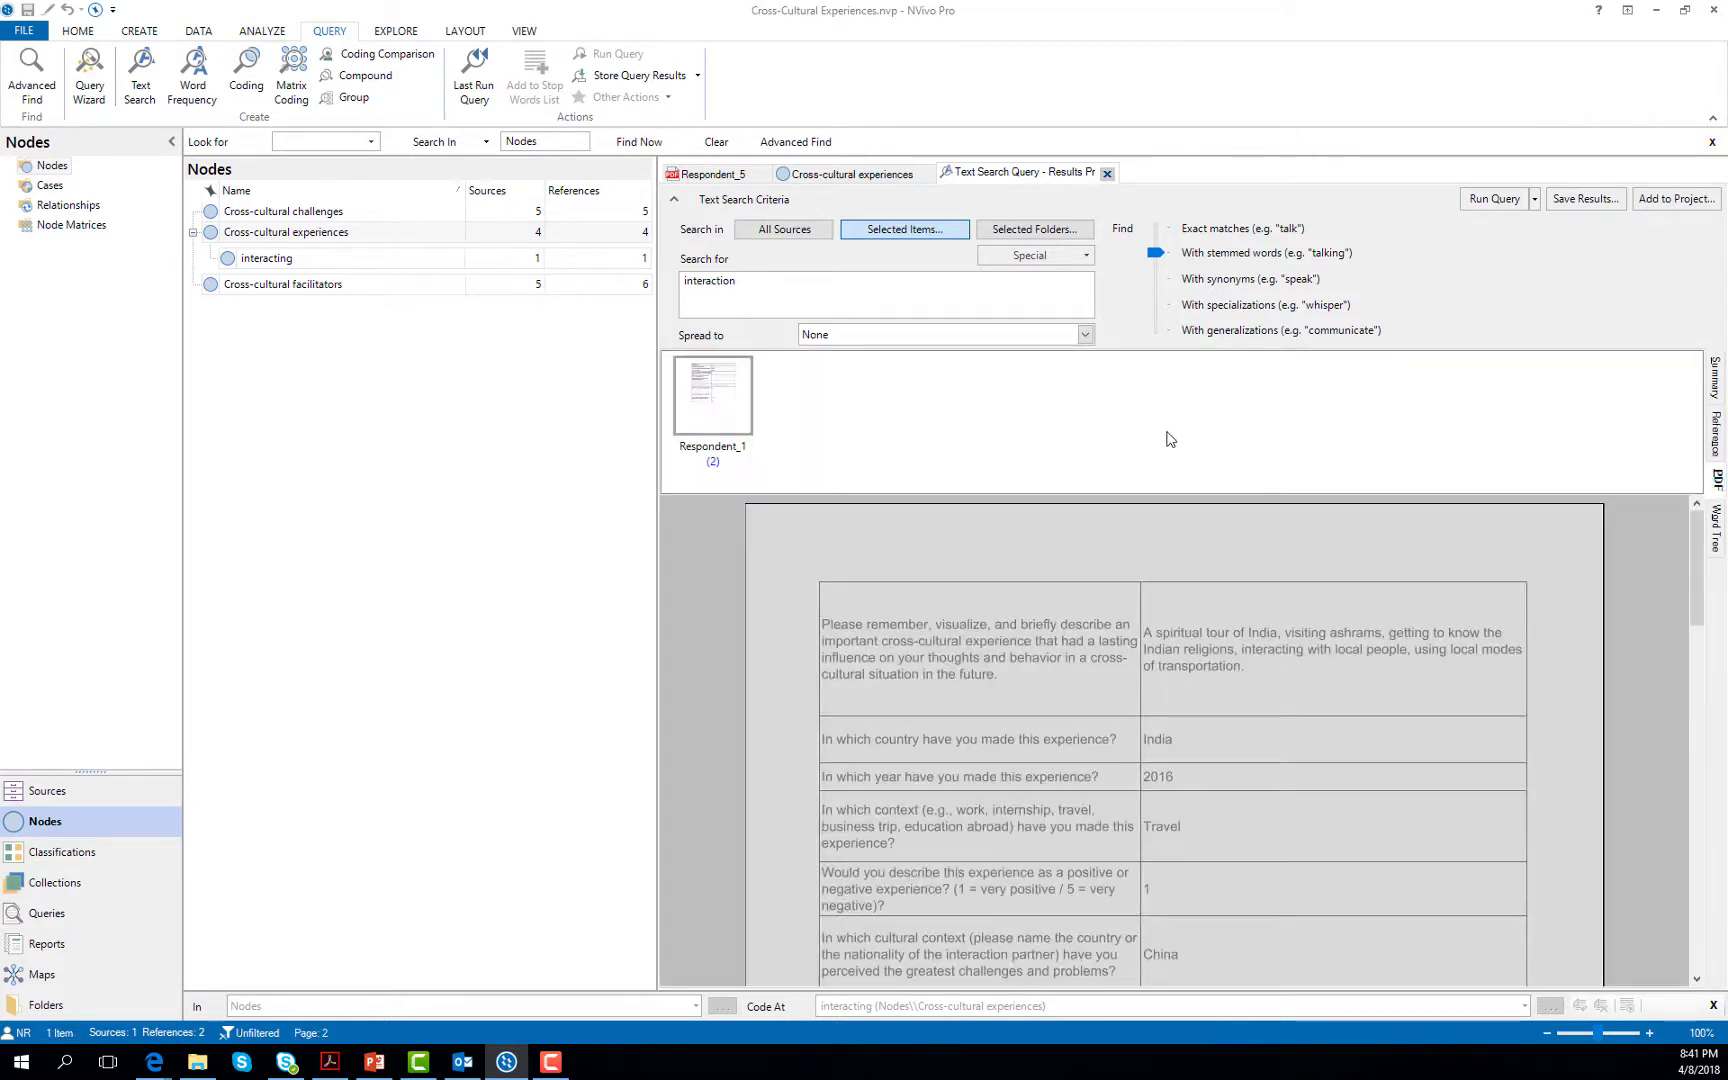
left_click_drag(1706, 573, 1718, 762)
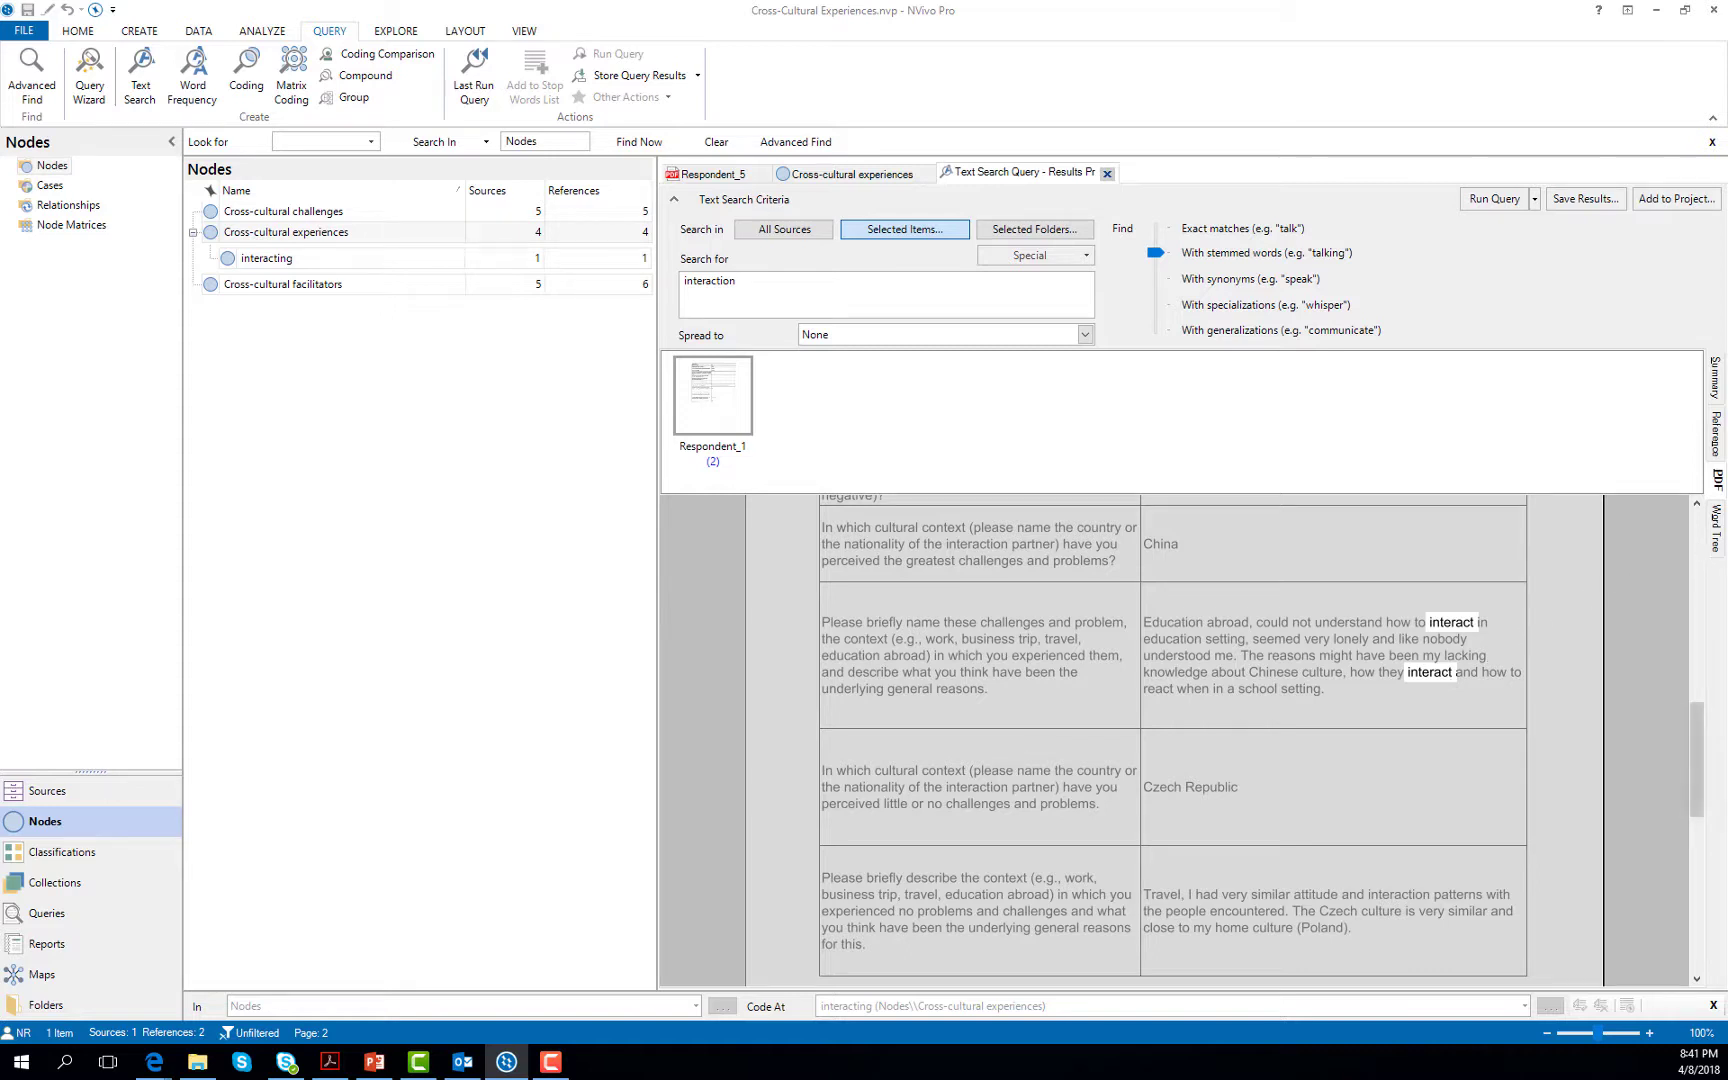
left_click(1716, 528)
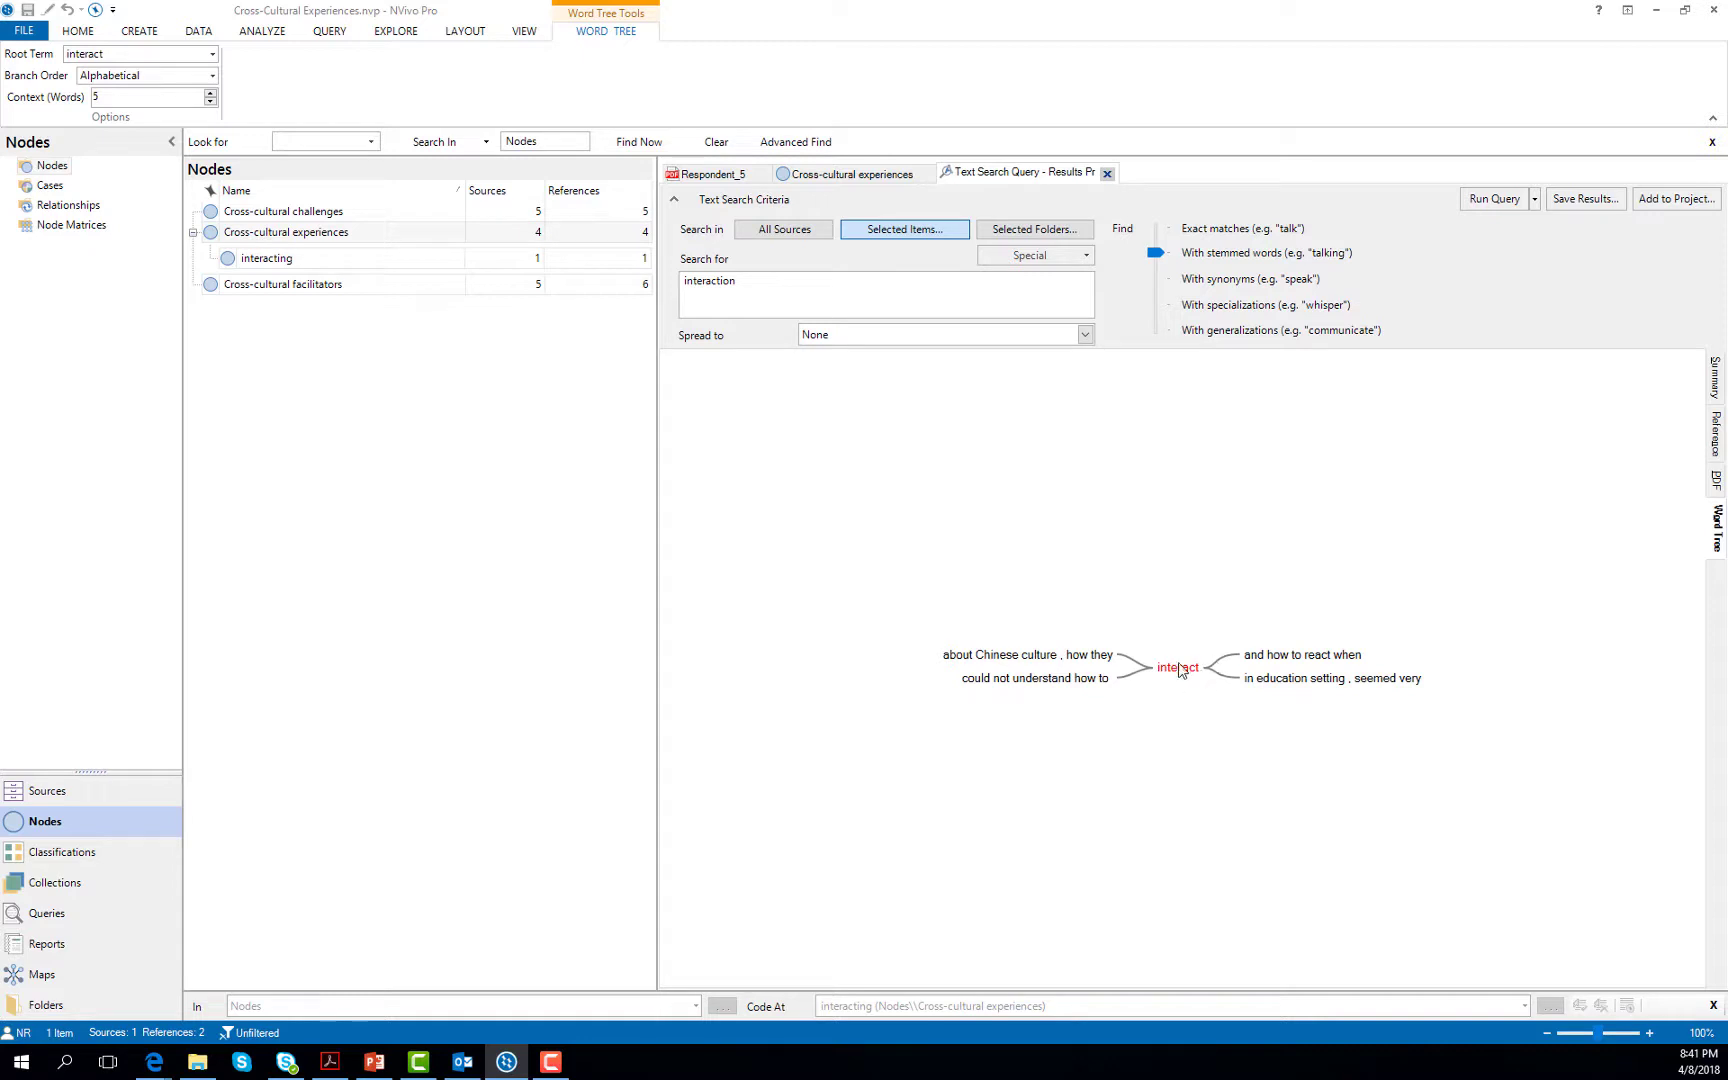
mouse_move(1191, 667)
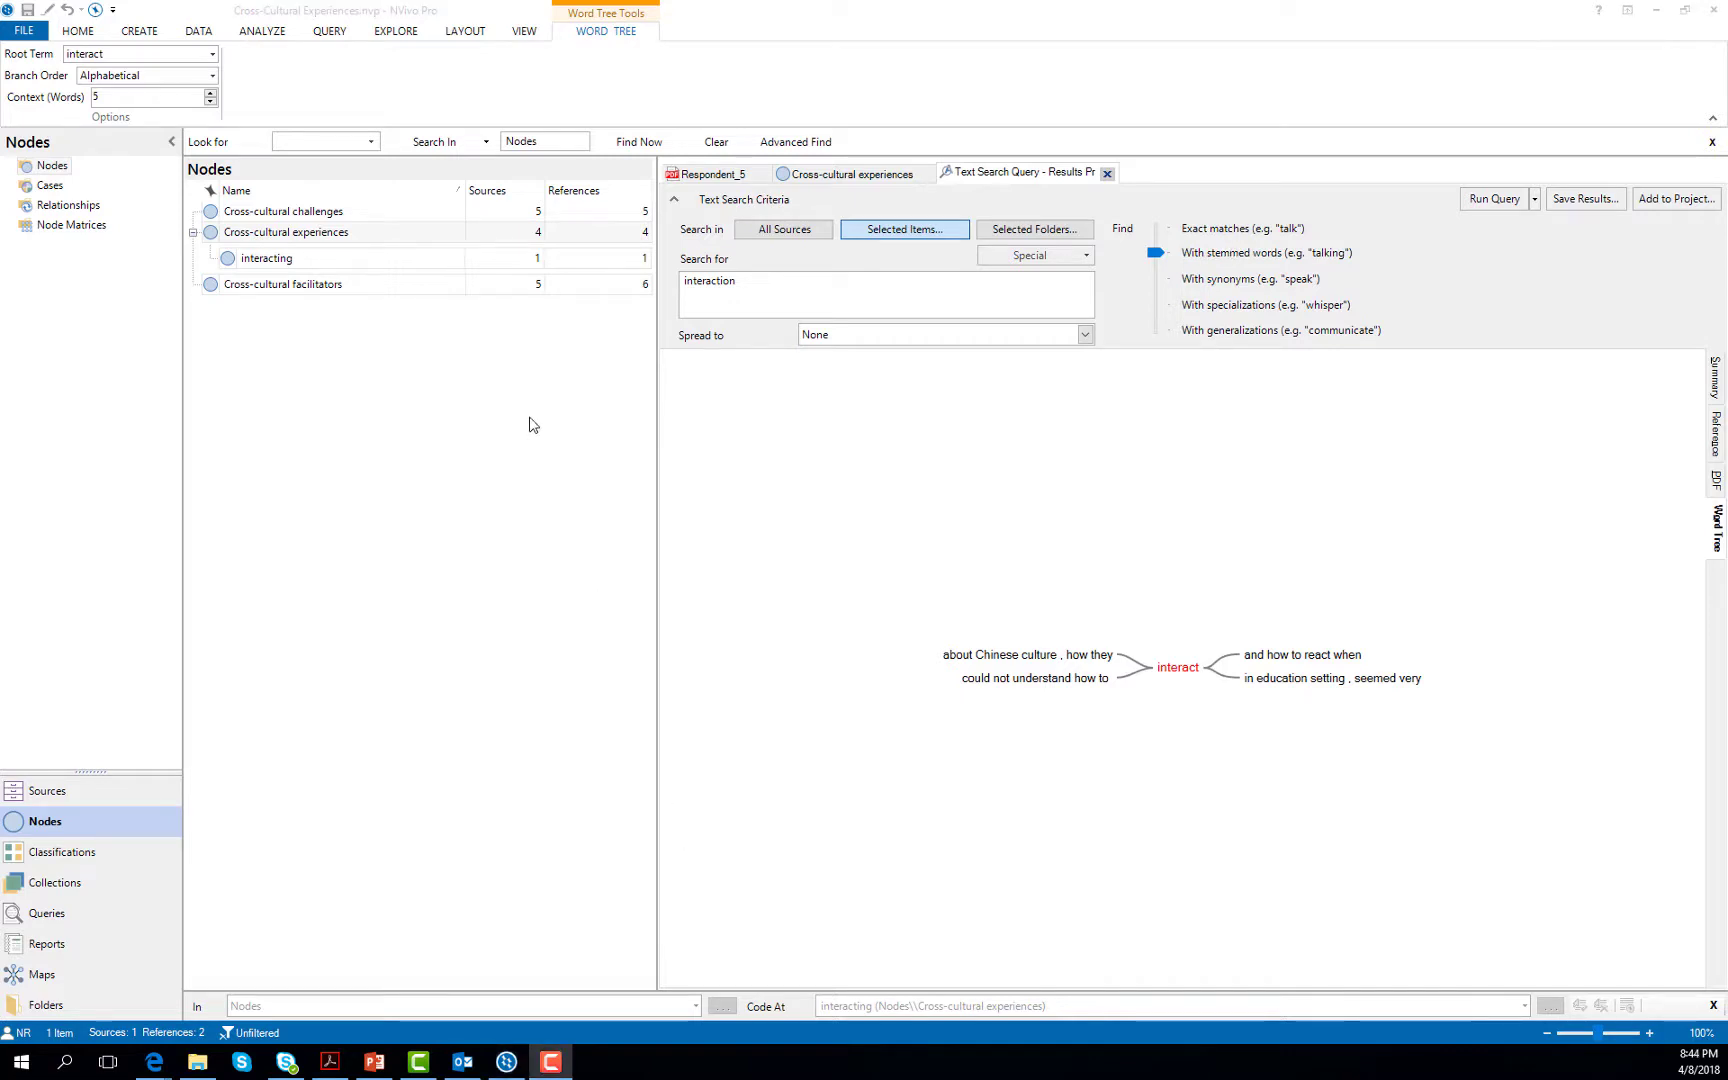
Step: Create a word frequency query restricted to the Cross-cultural challenges node
left_click(331, 33)
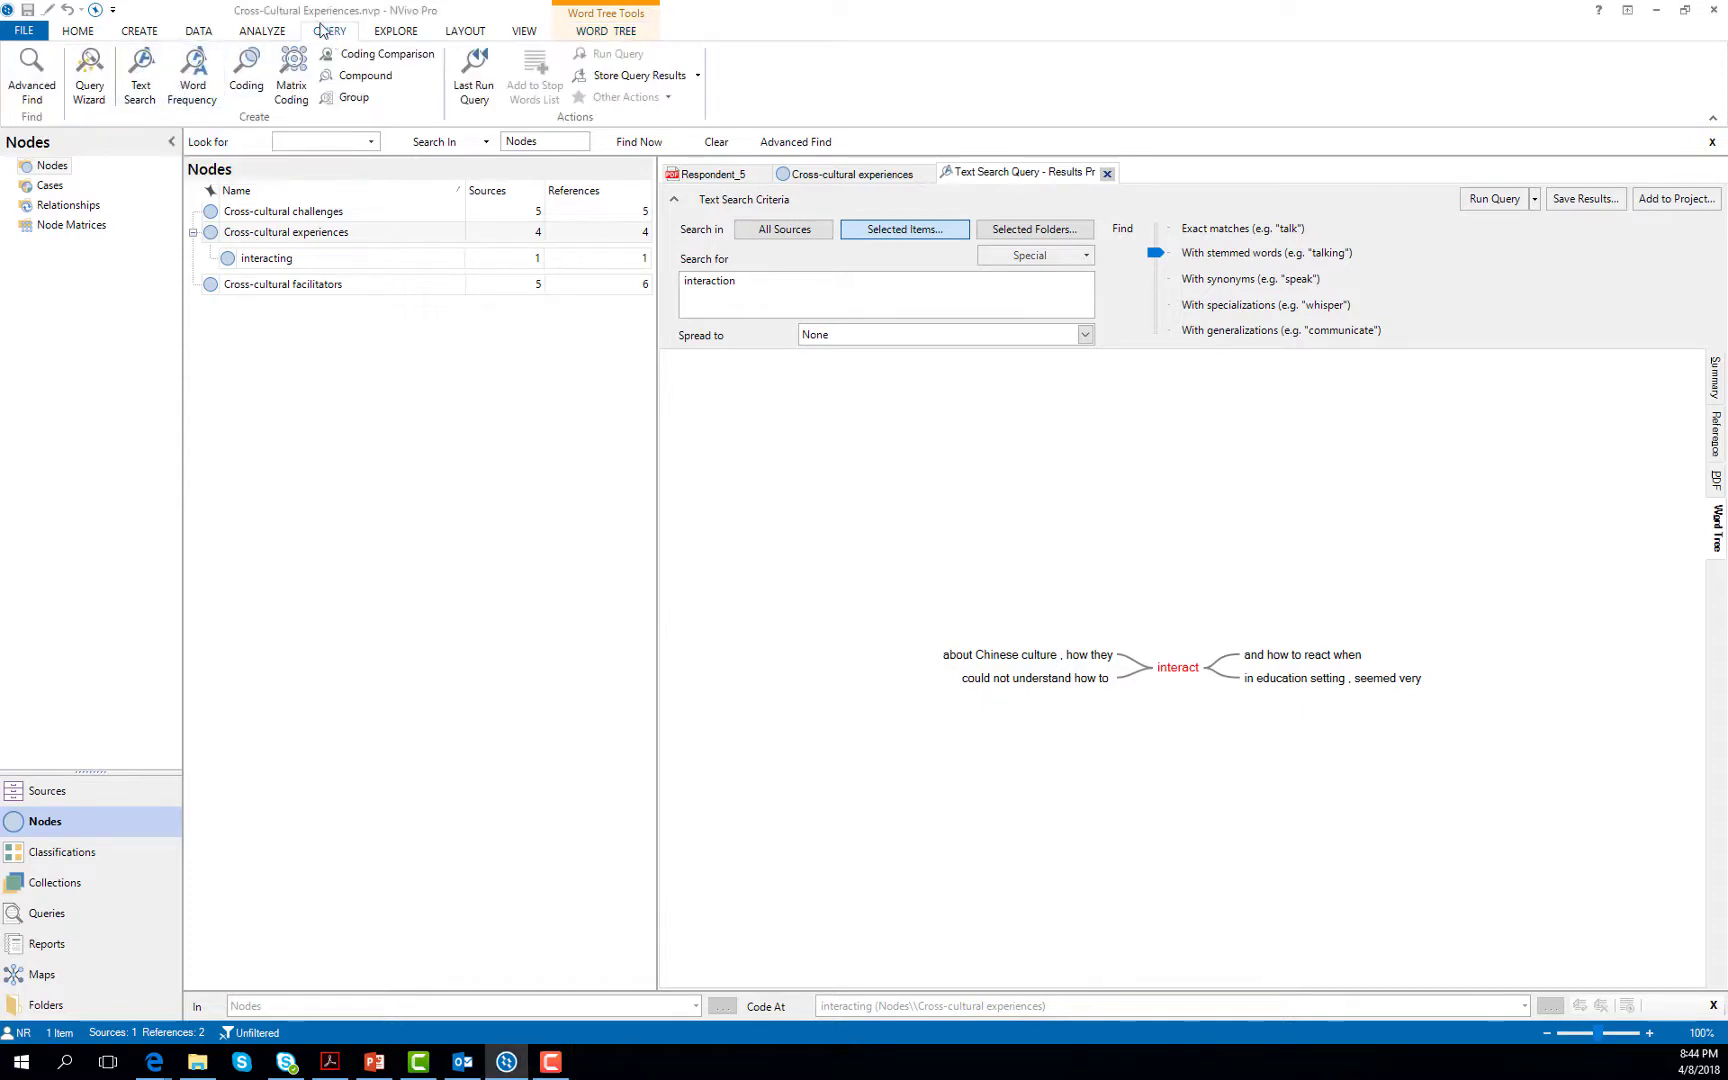
left_click(193, 80)
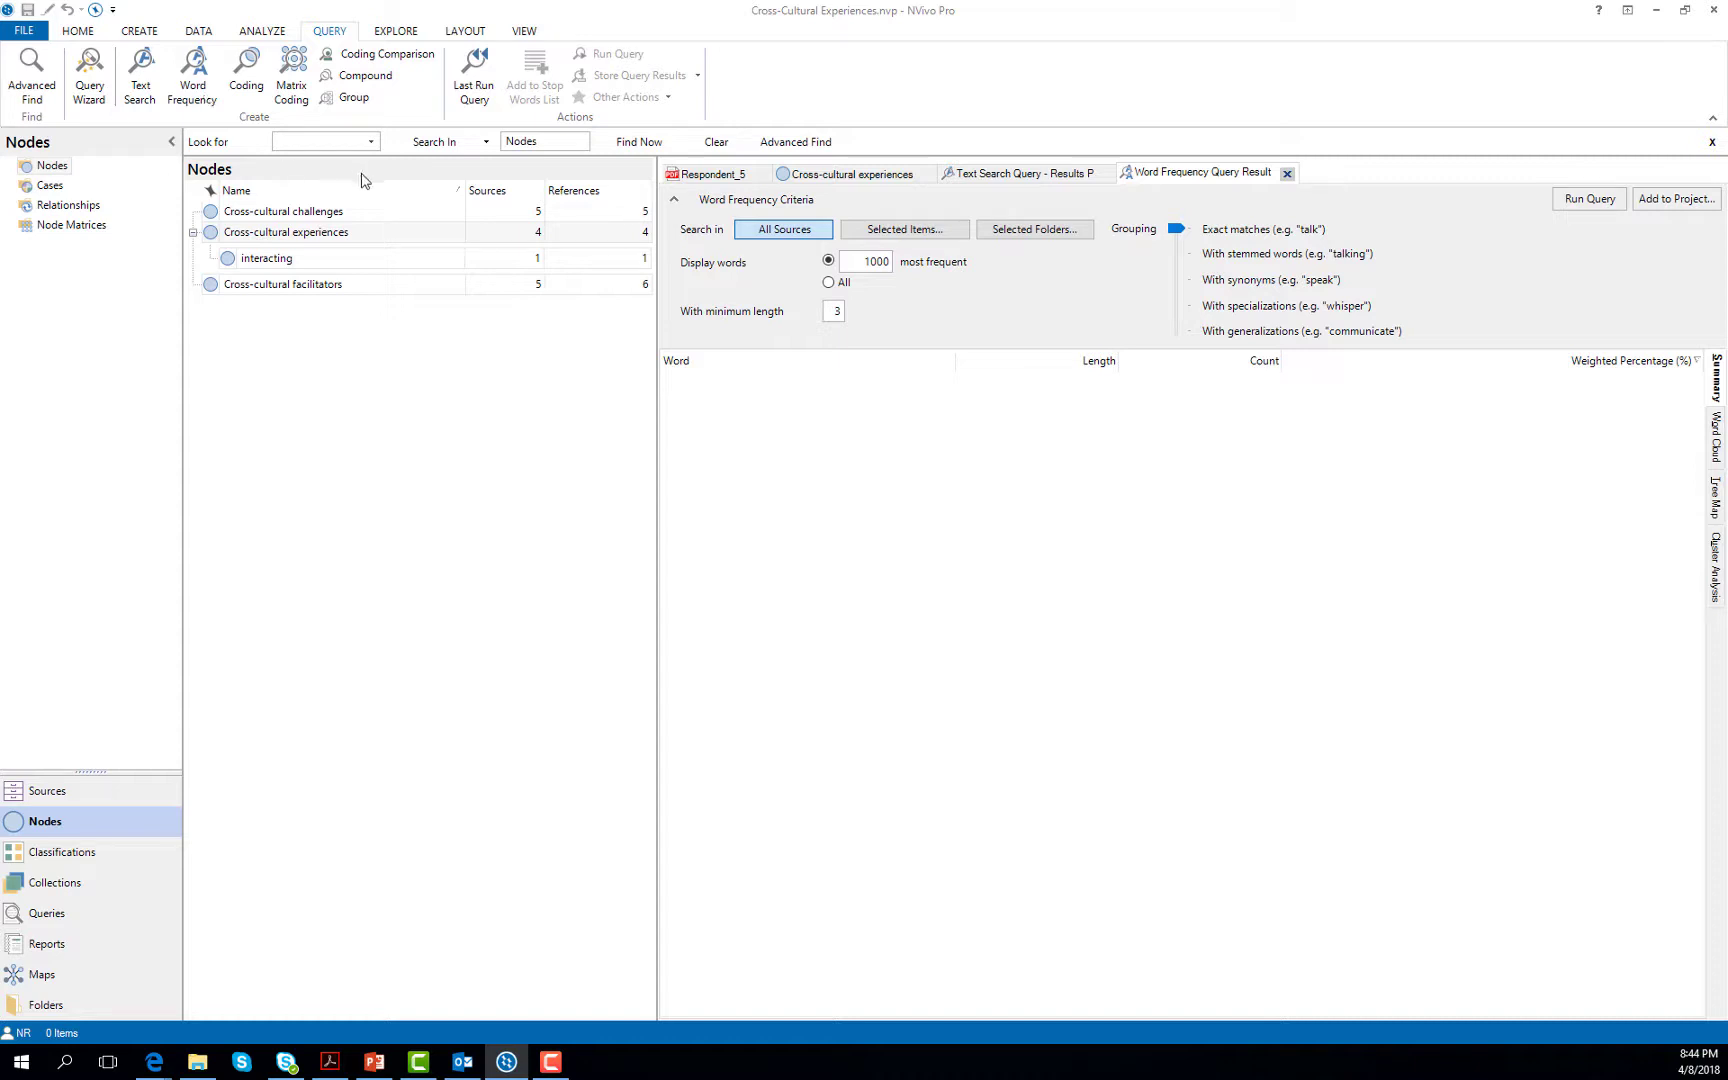
left_click(317, 219)
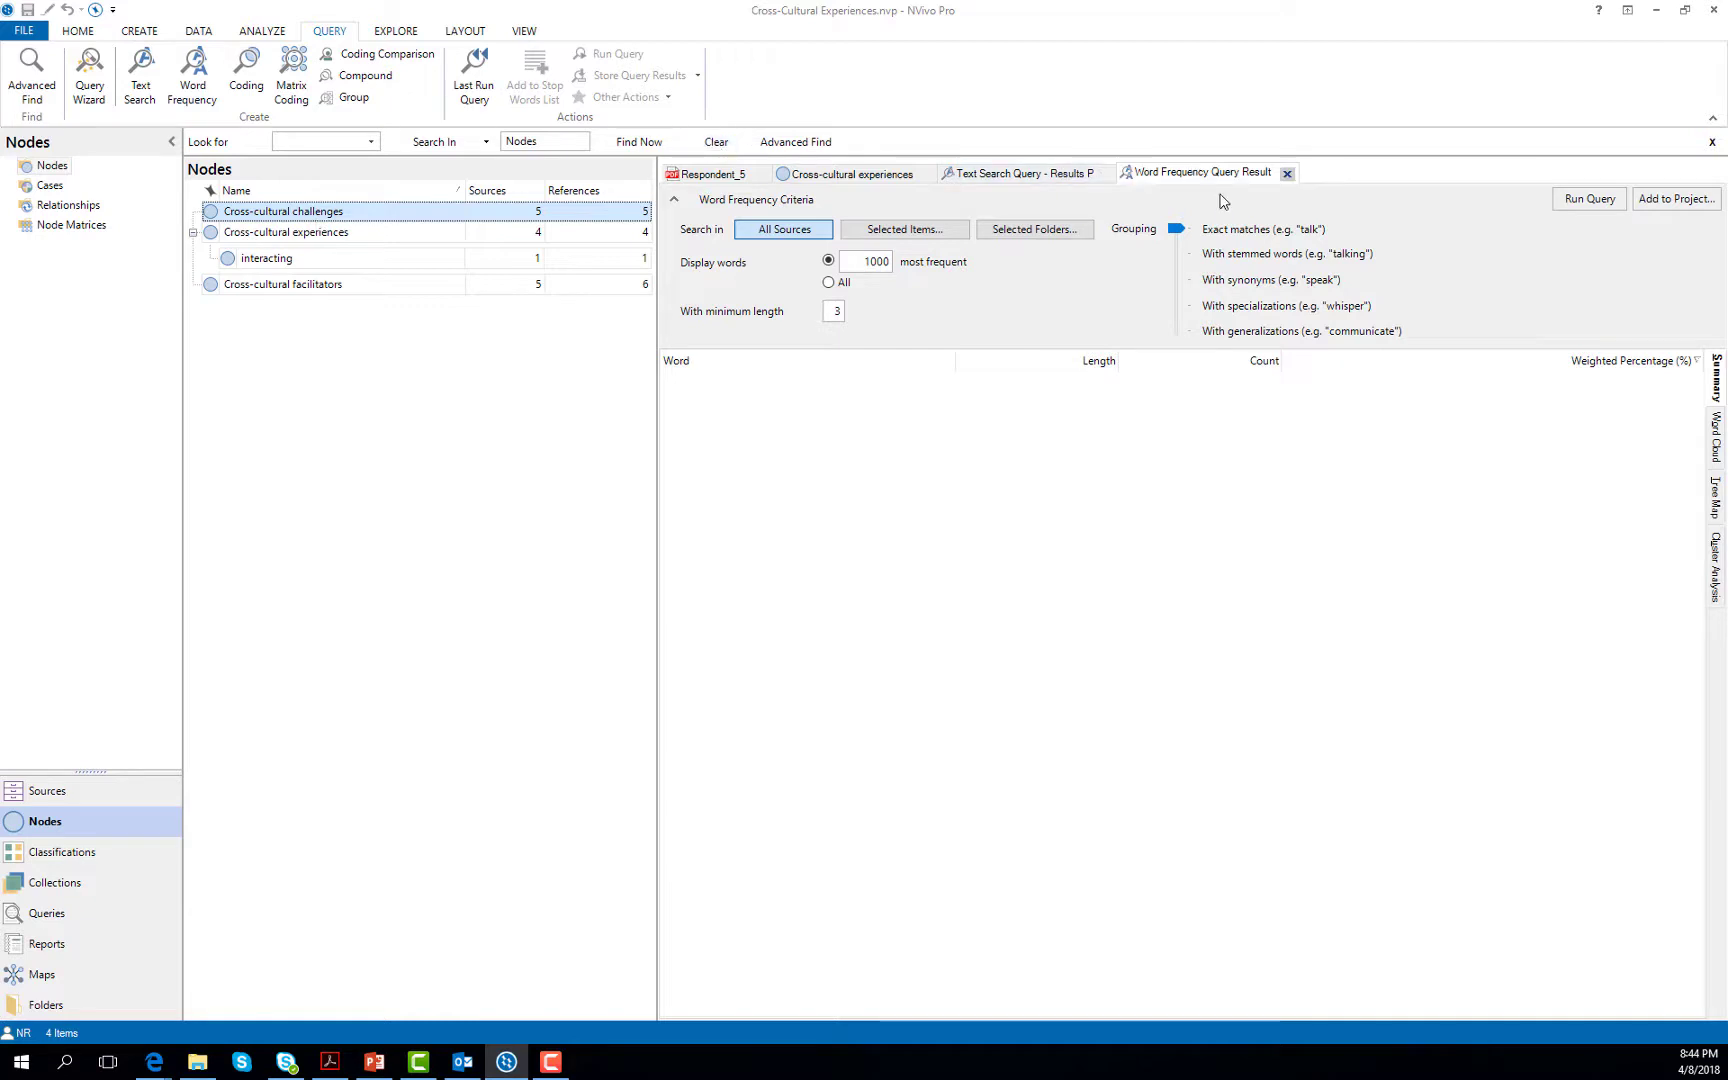
left_click(873, 231)
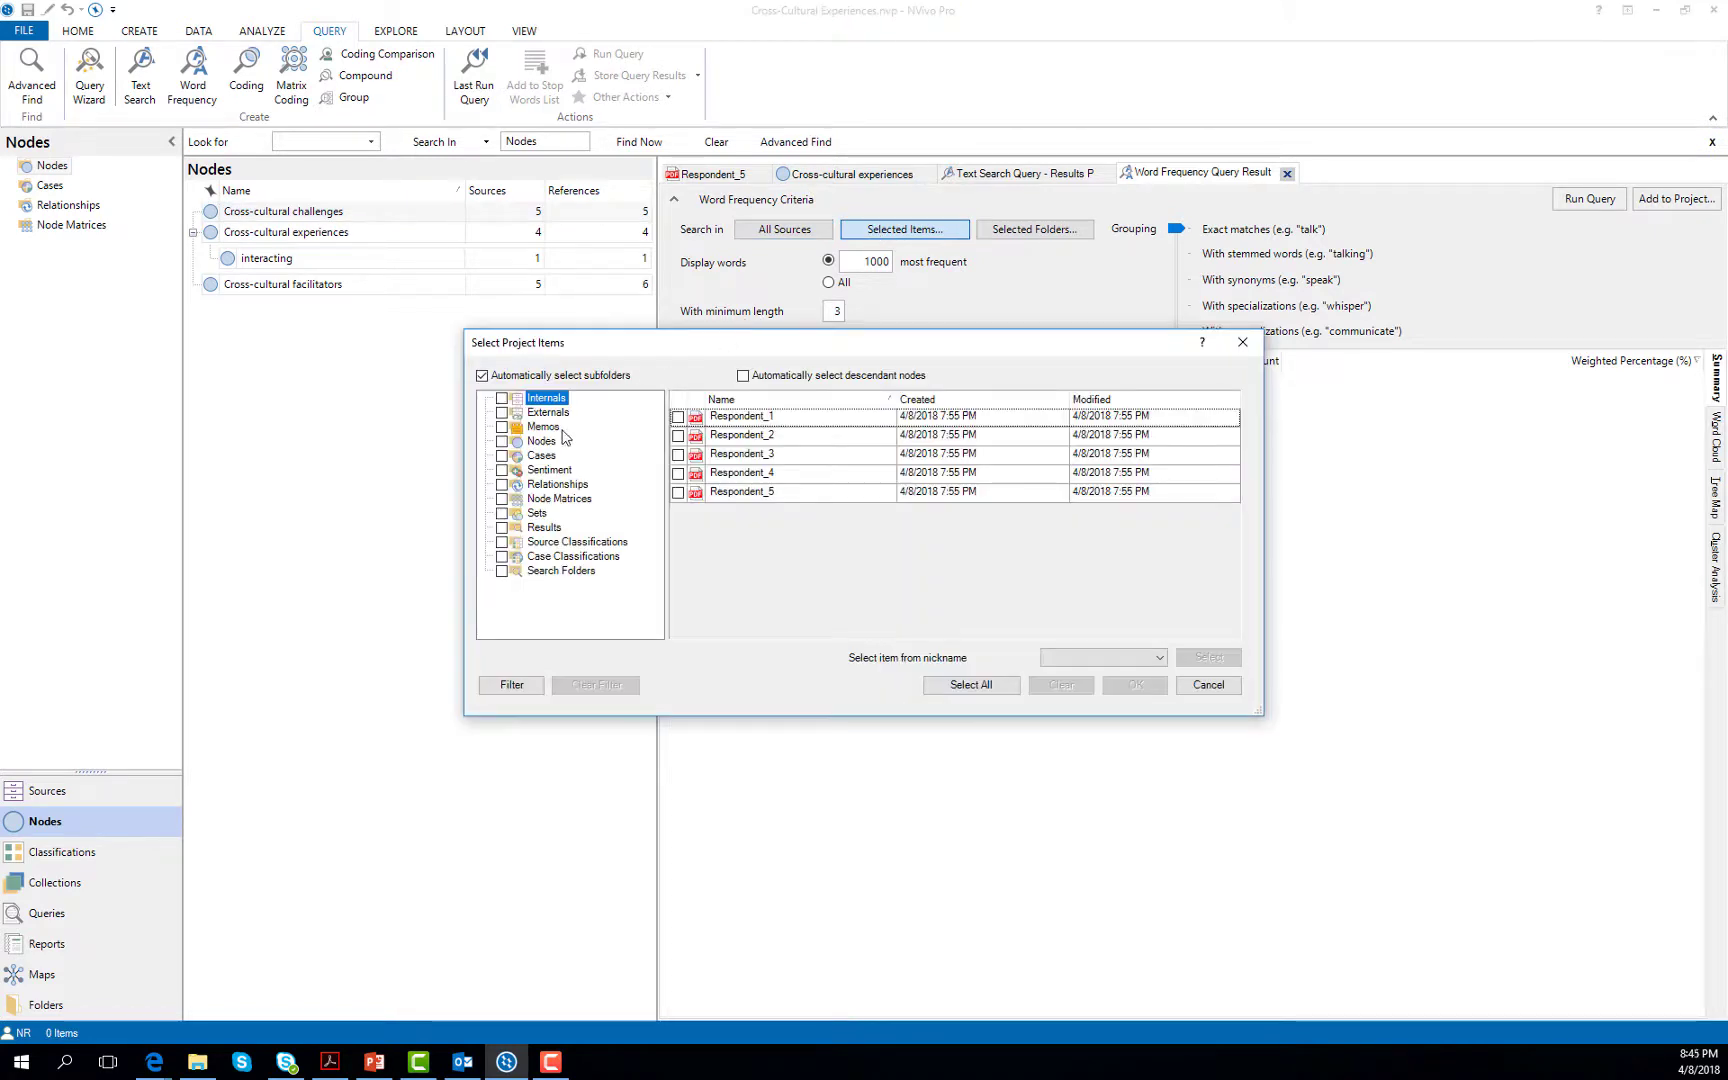
left_click(501, 443)
left_click(542, 442)
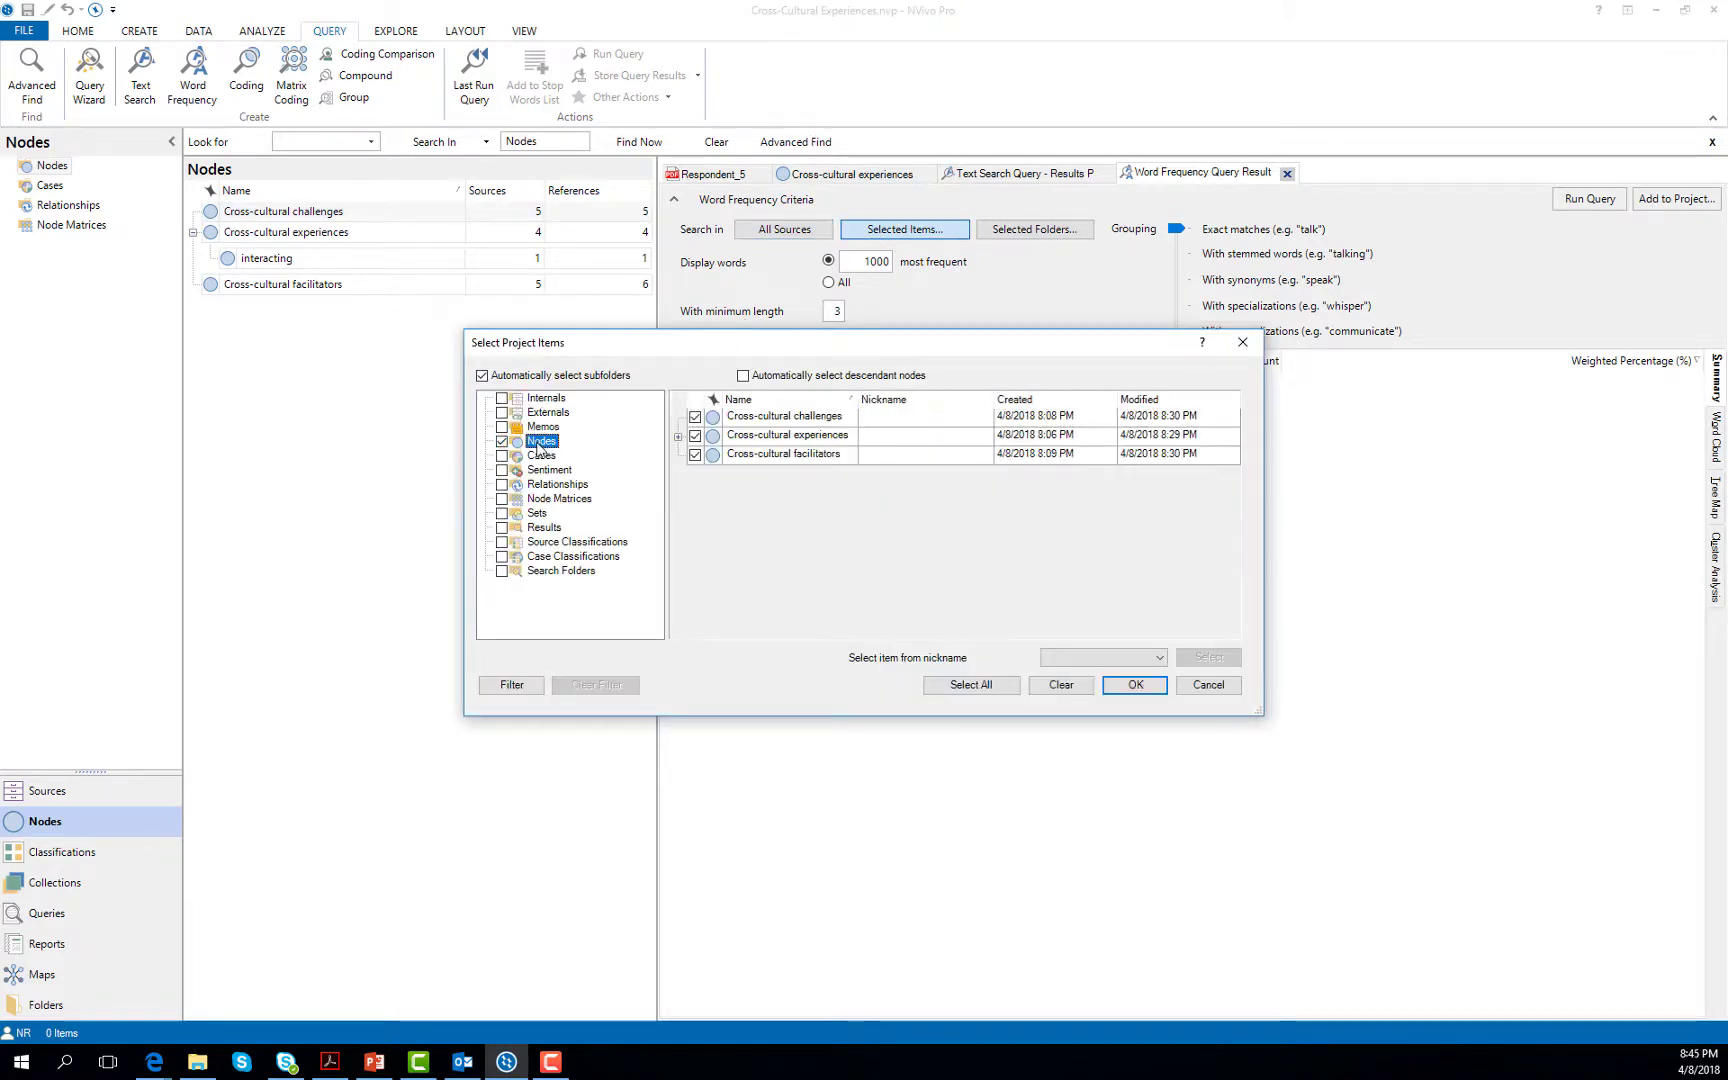
left_click(695, 436)
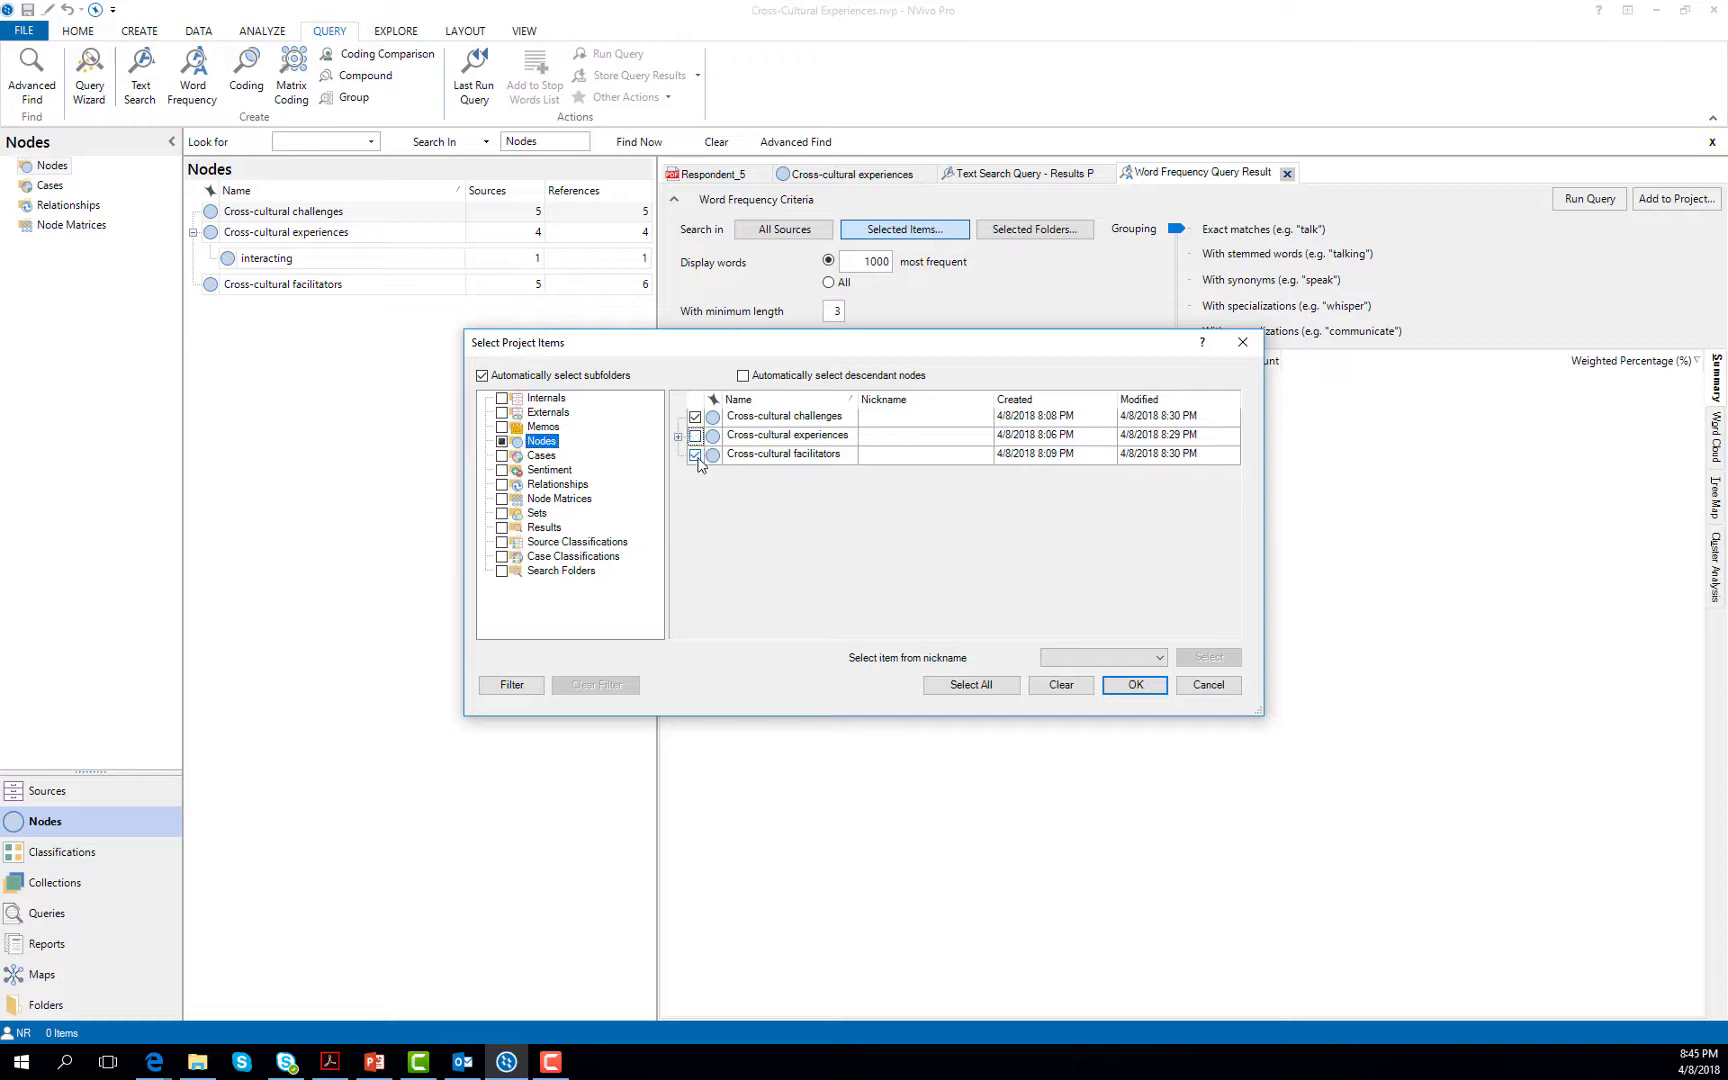
left_click(695, 455)
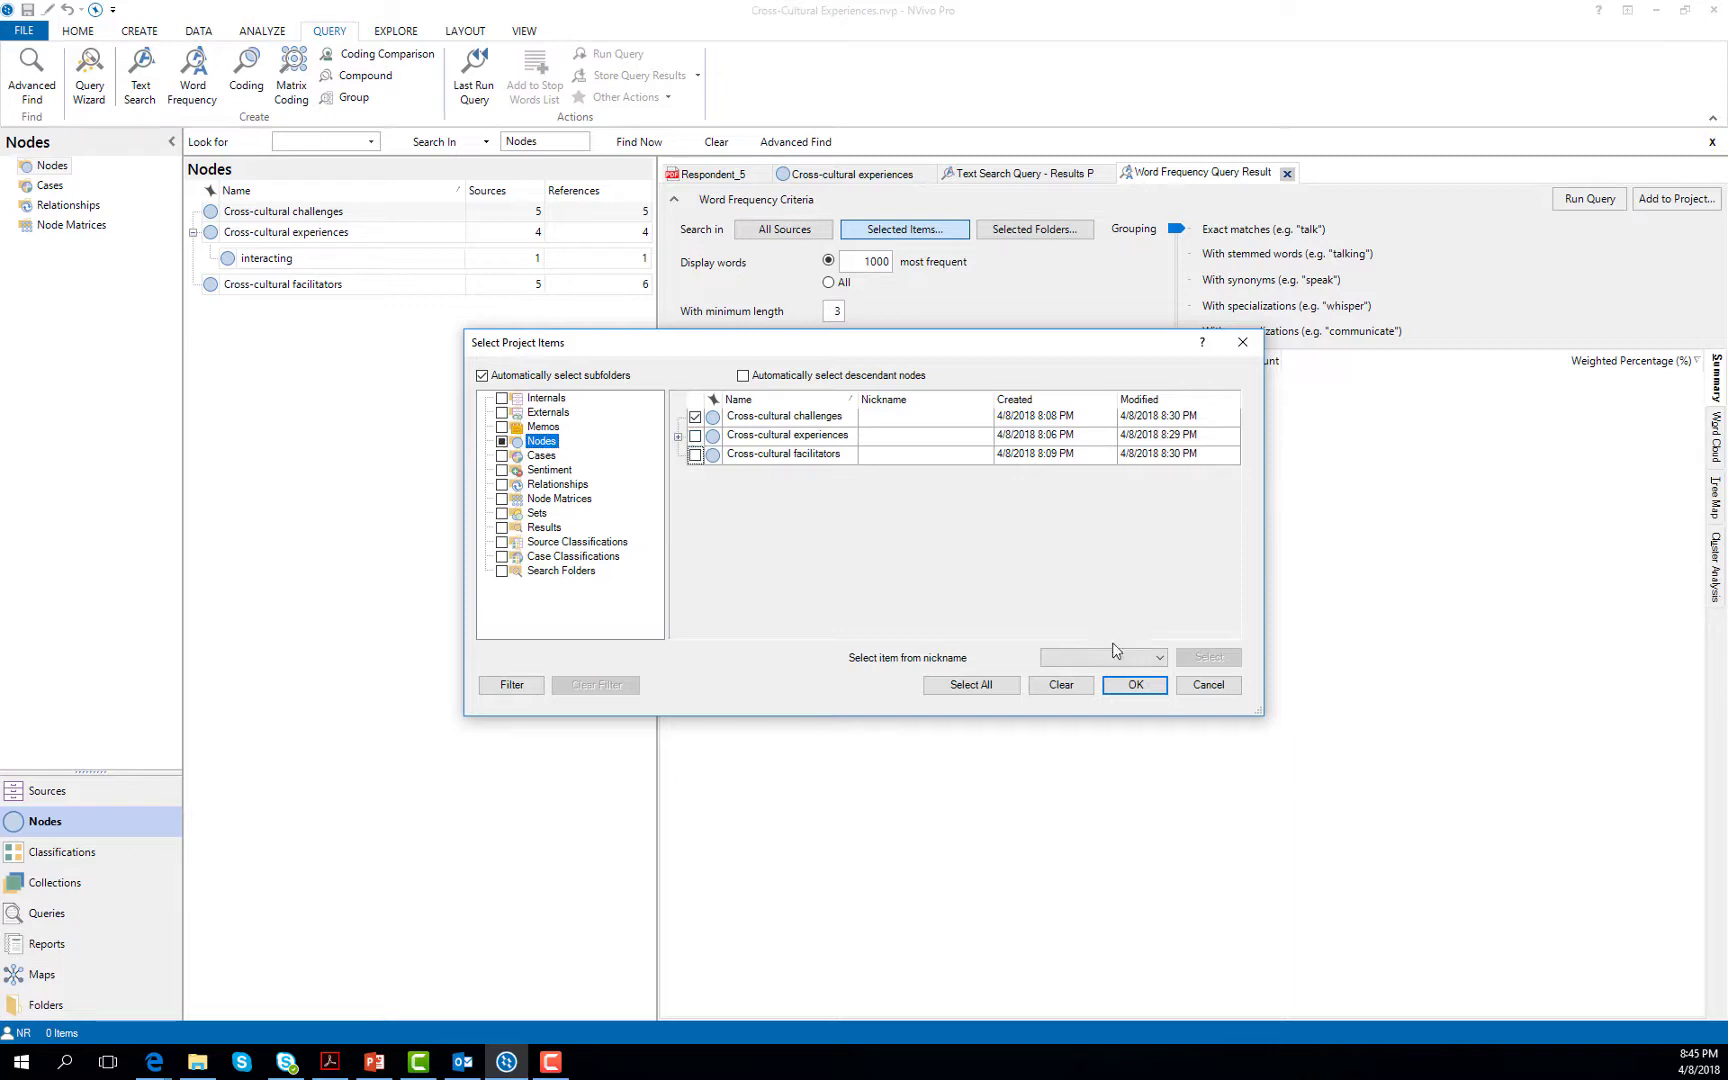
left_click(1136, 688)
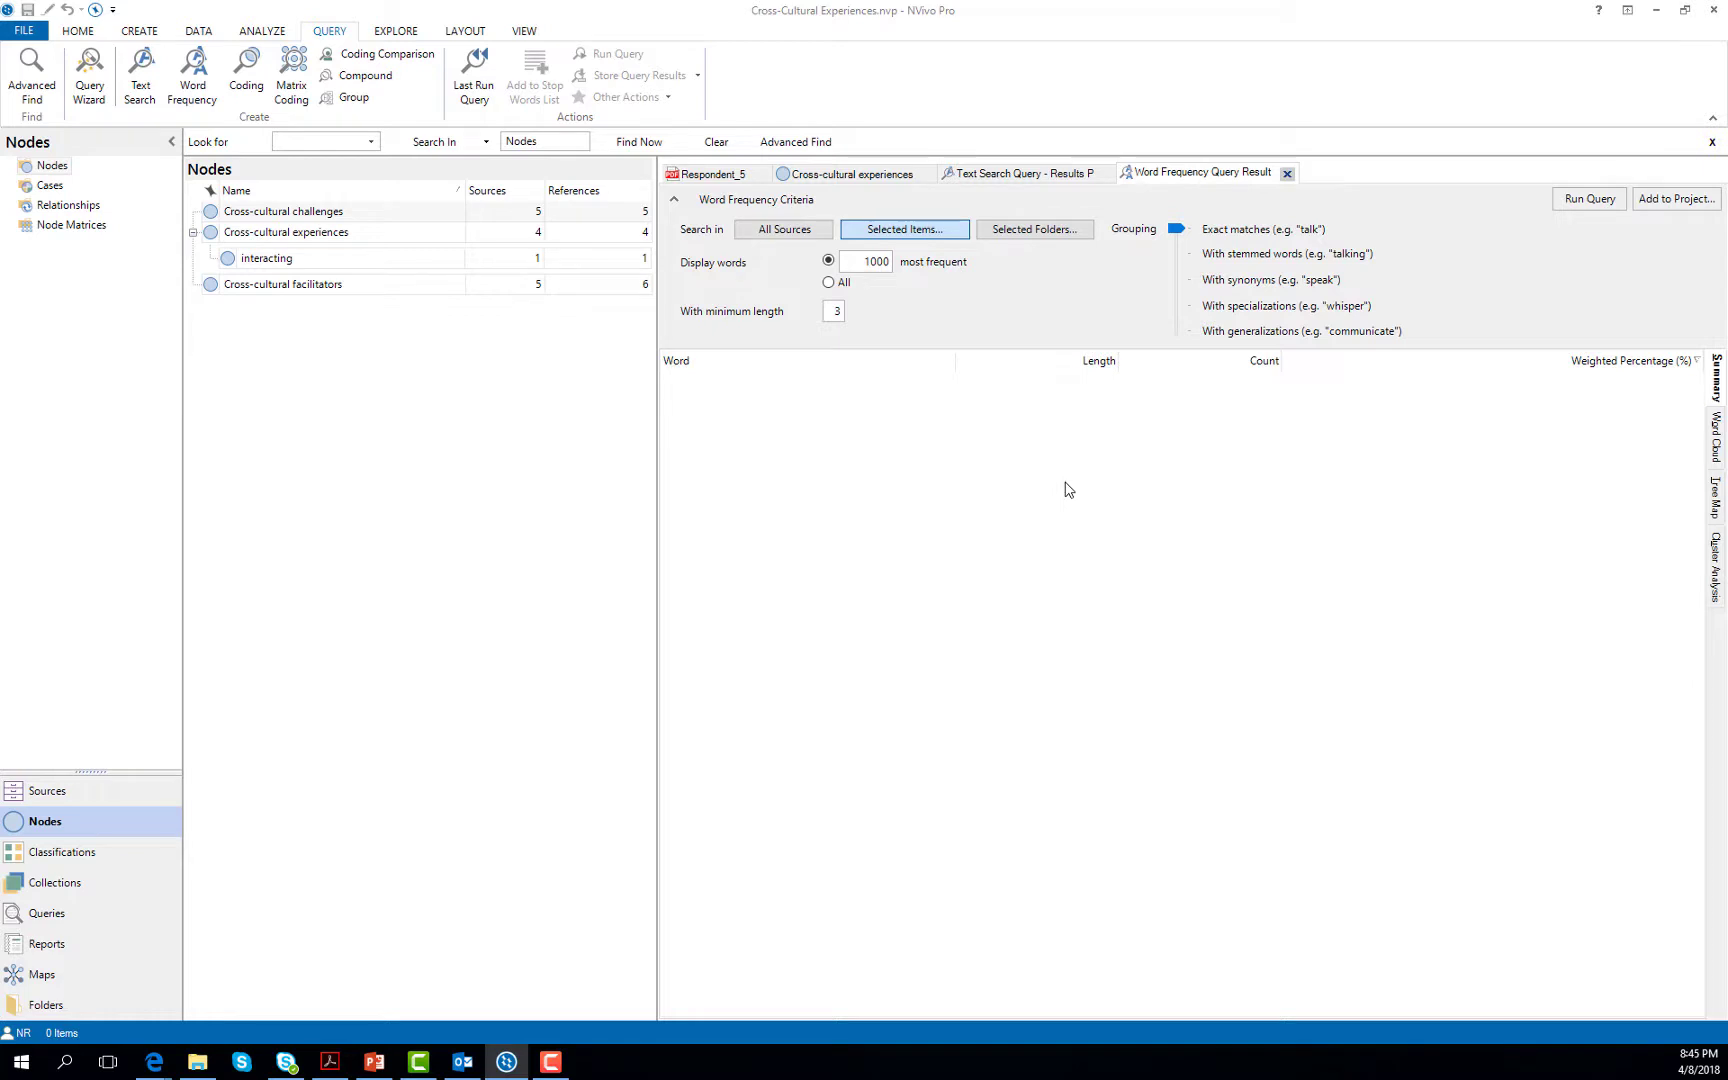
Step: Run the word frequency query with exact matches, and rerun it with words grouped by synonyms
left_click(1589, 202)
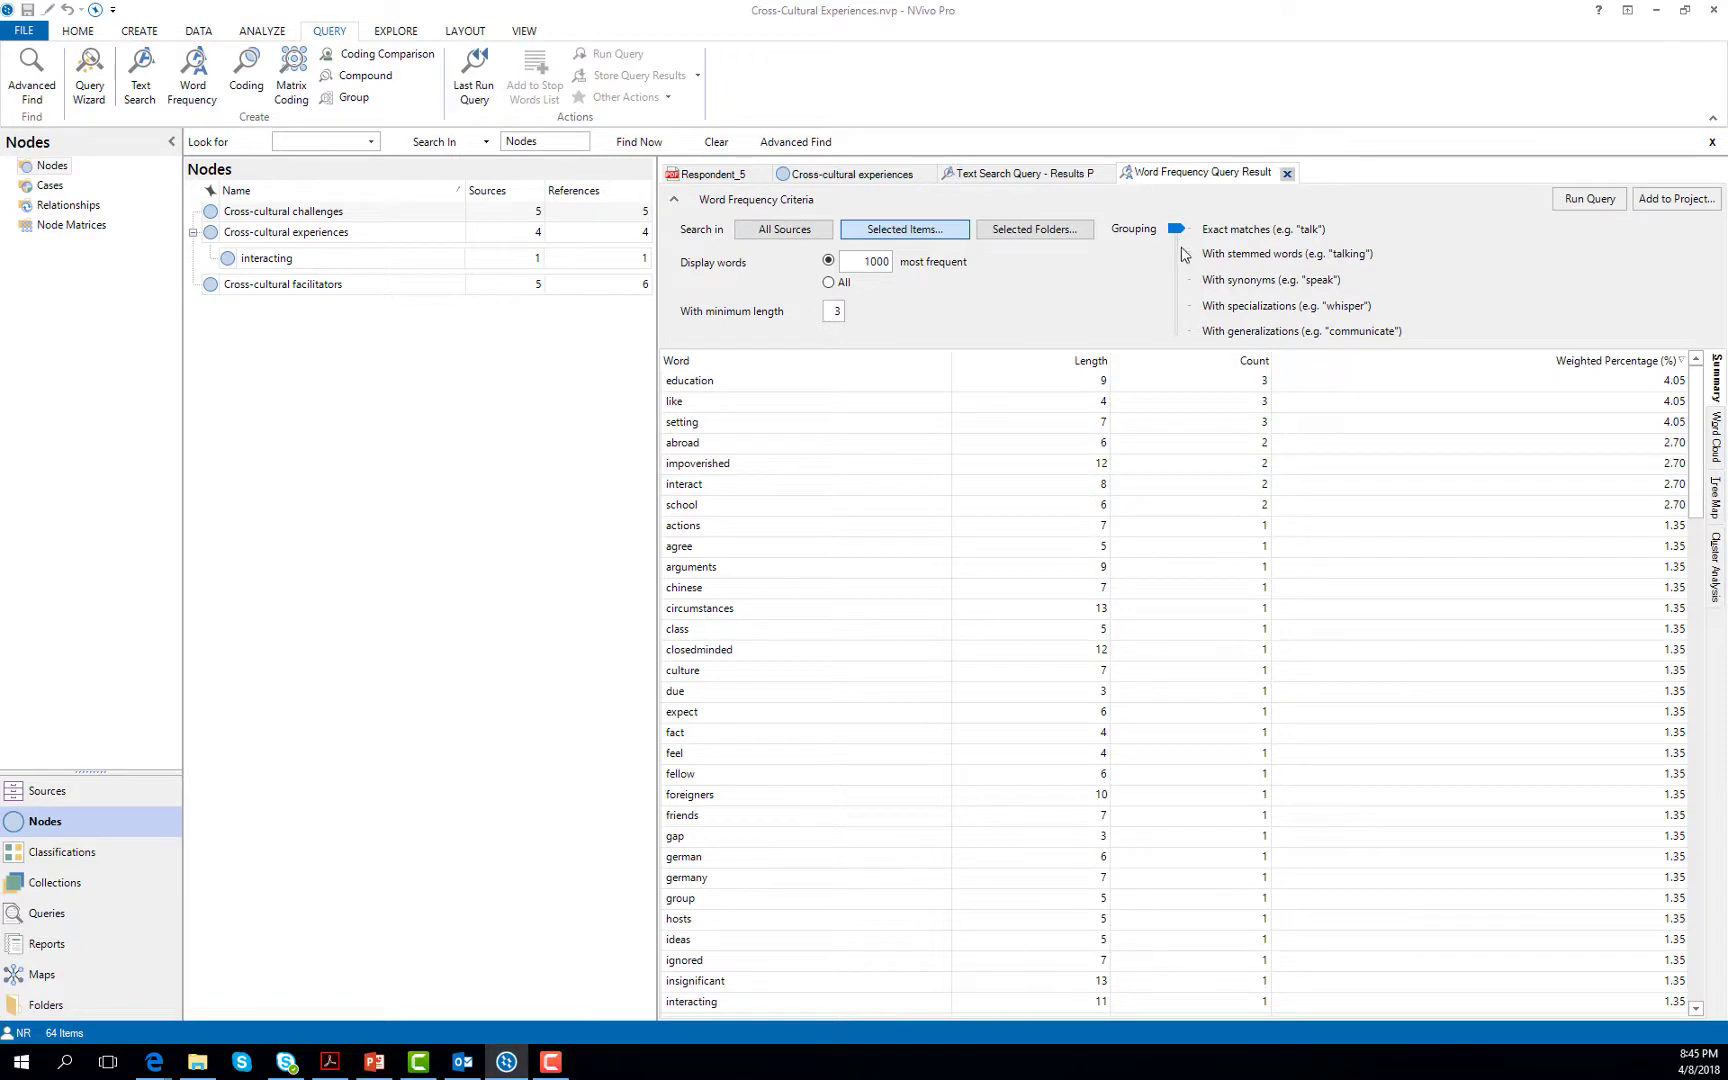
left_click_drag(1180, 252, 1178, 280)
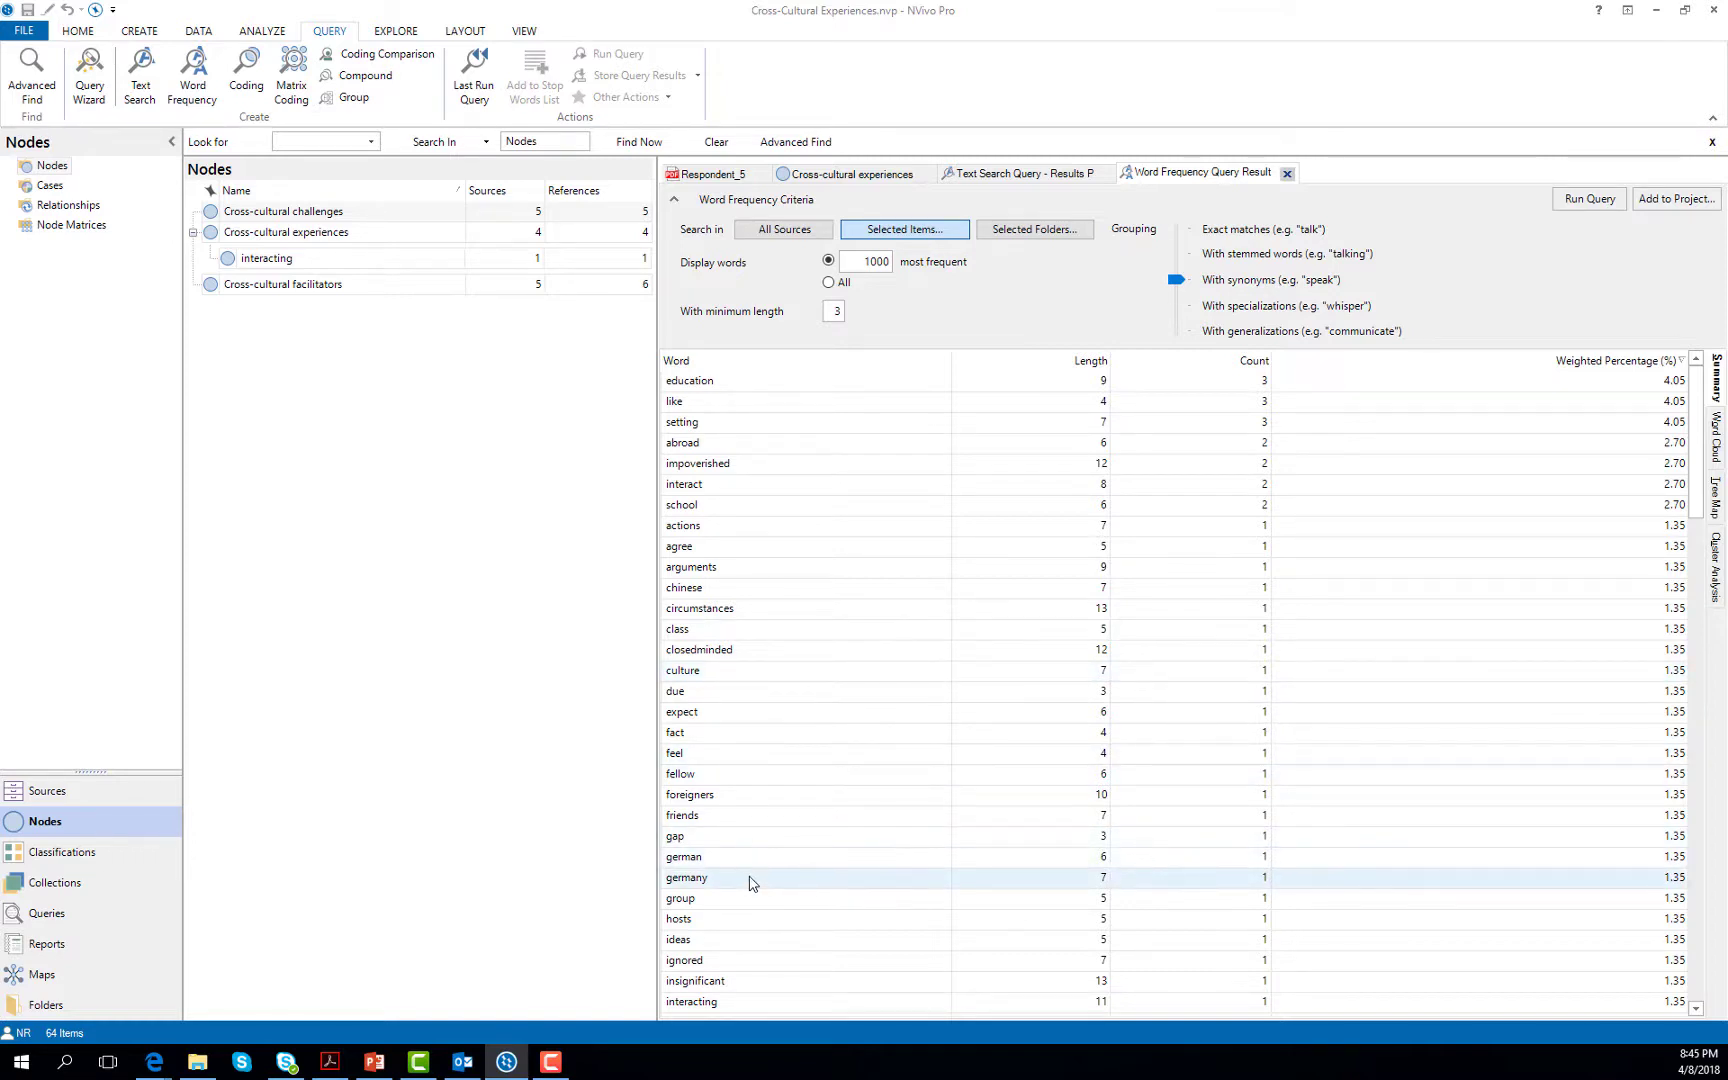
left_click(1594, 200)
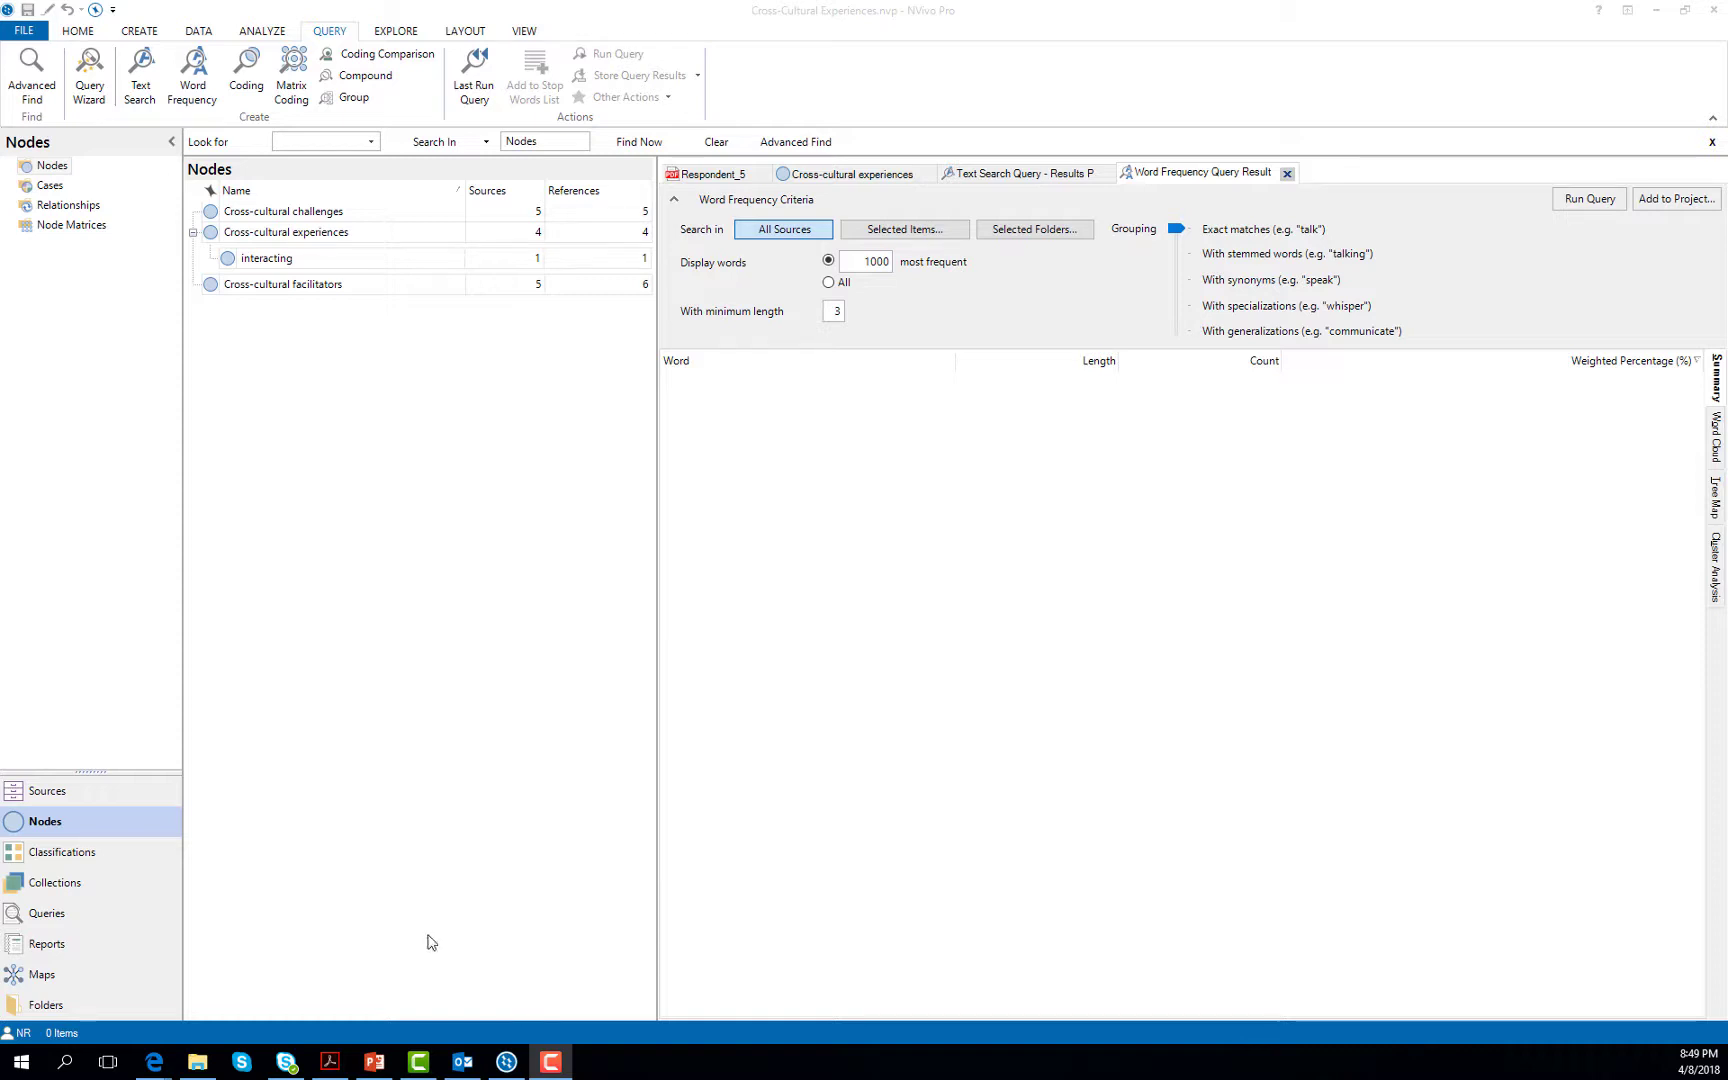
Step: Create a matrix coding query with the Demographics gender values Male and Female as rows
left_click(291, 82)
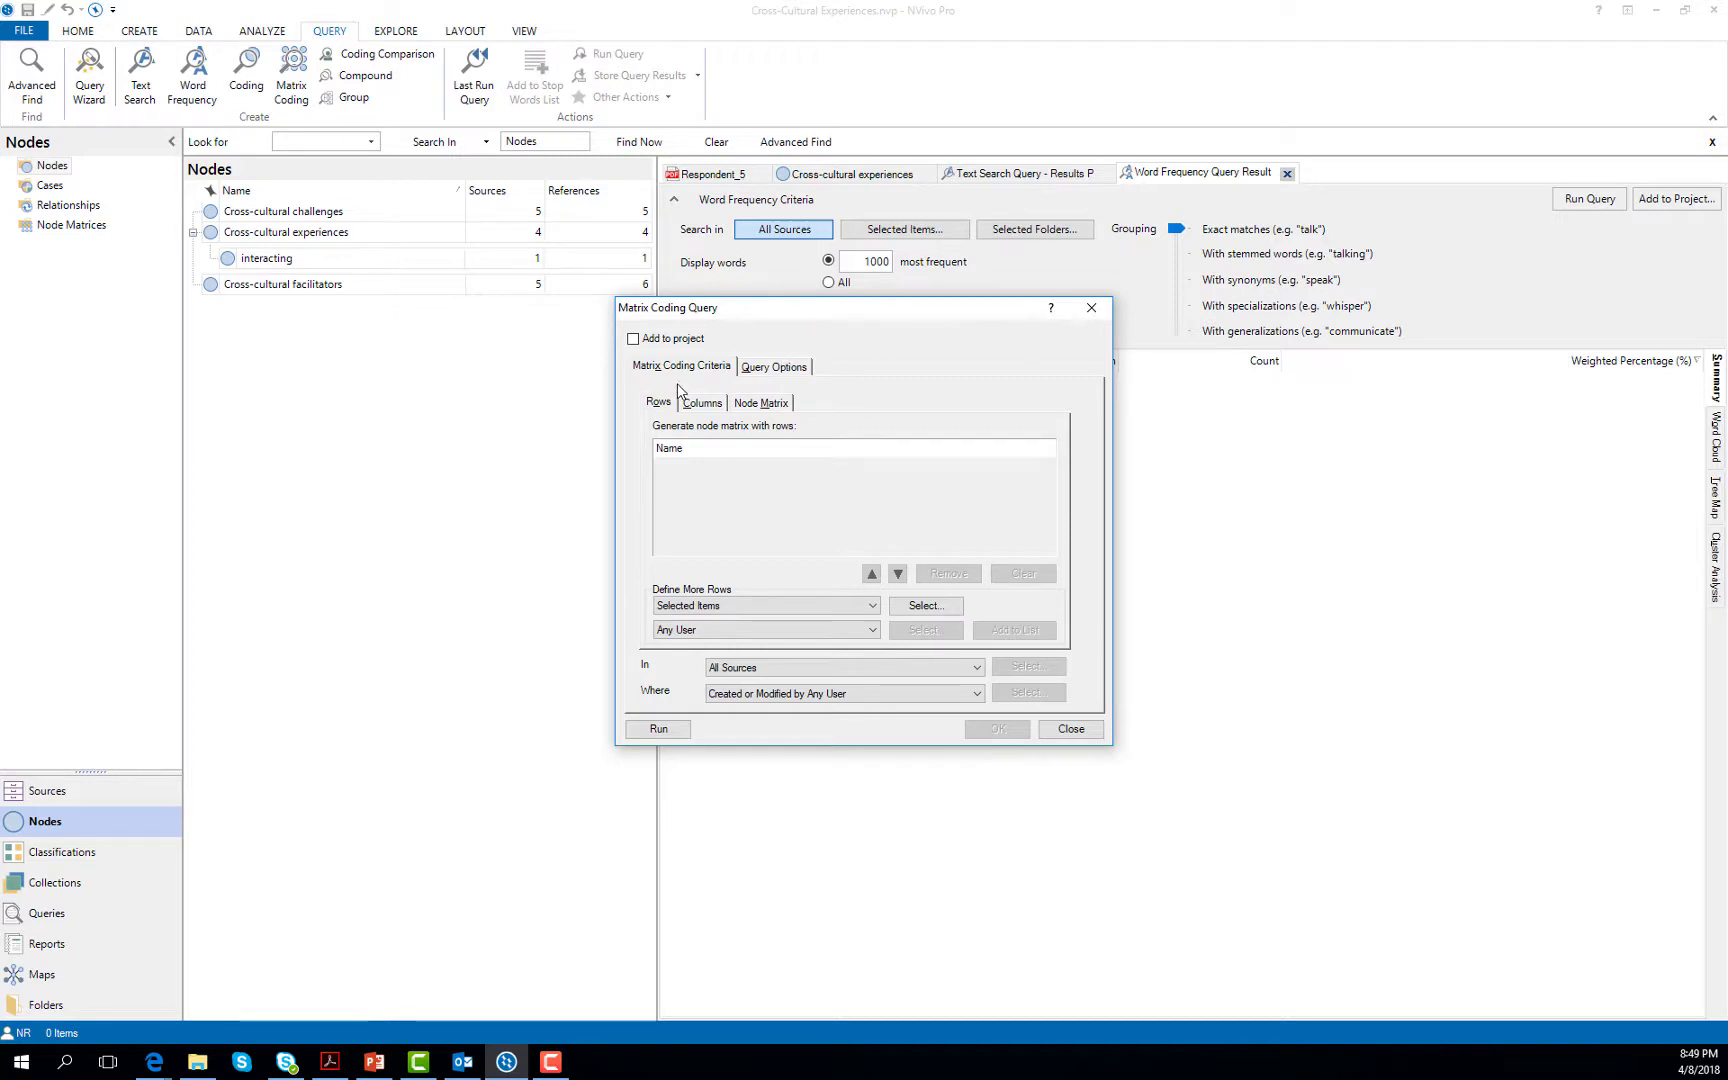
left_click(911, 610)
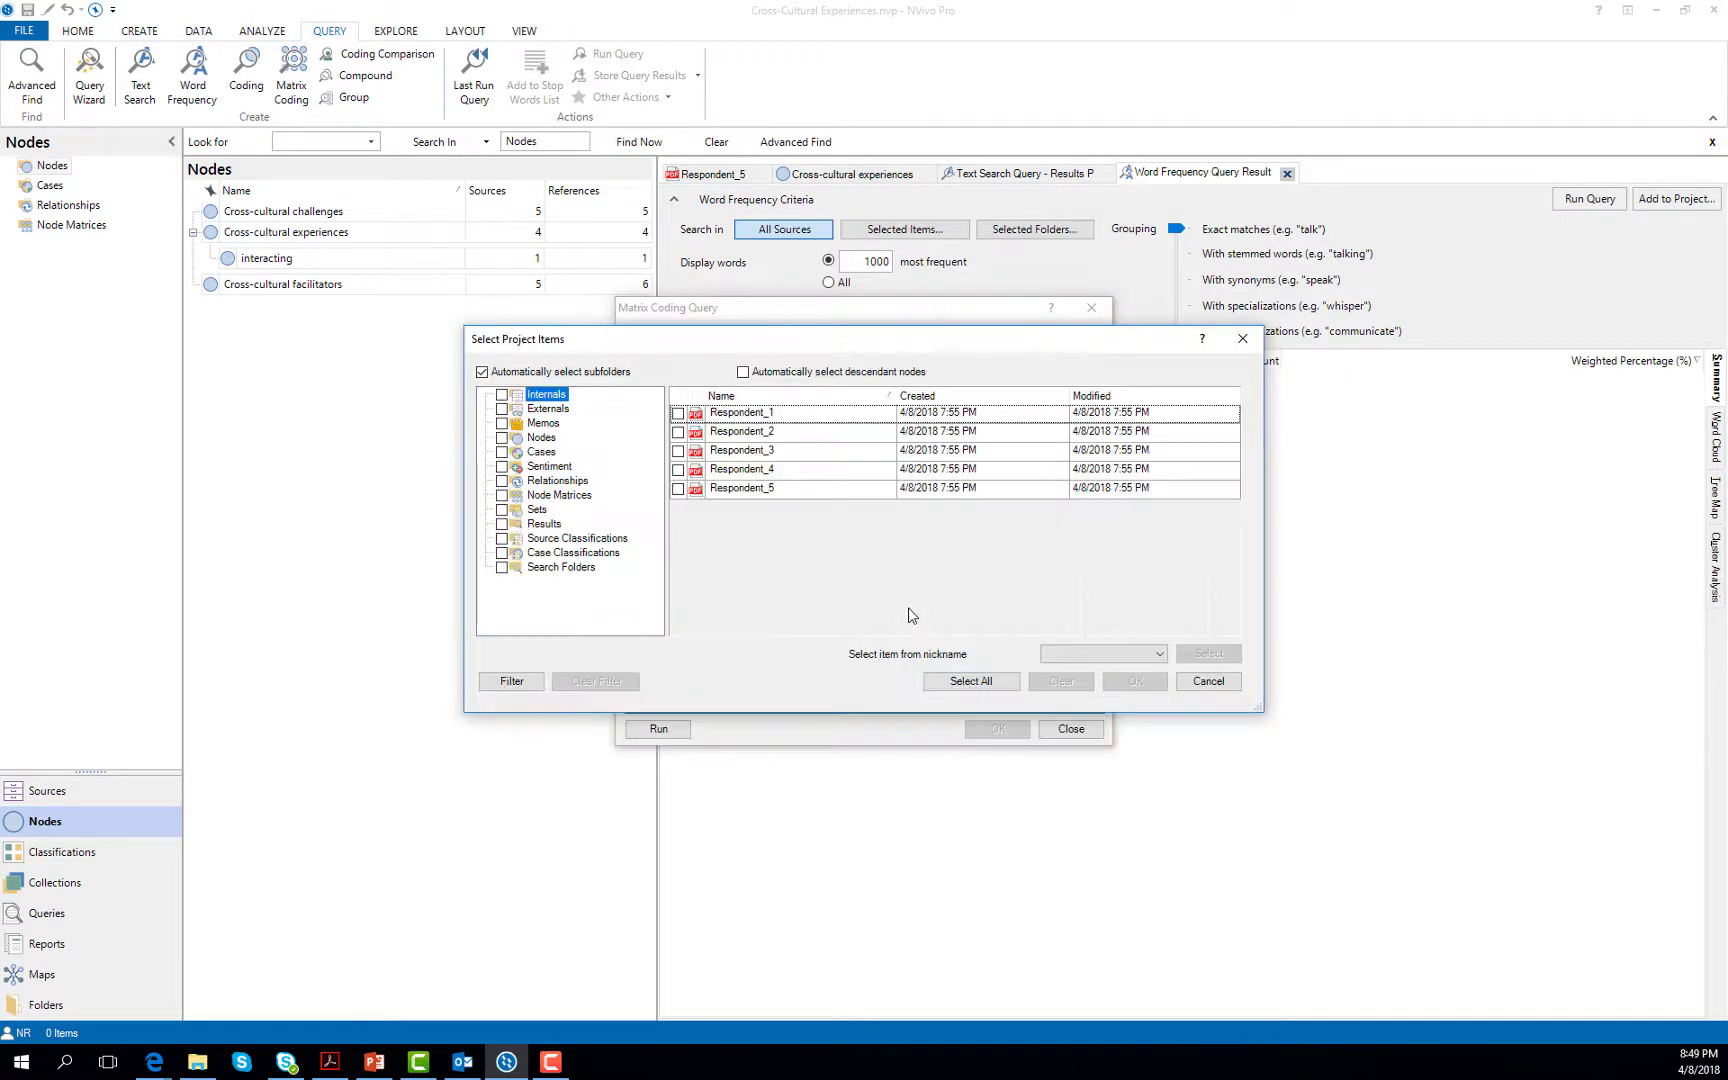
left_click(500, 556)
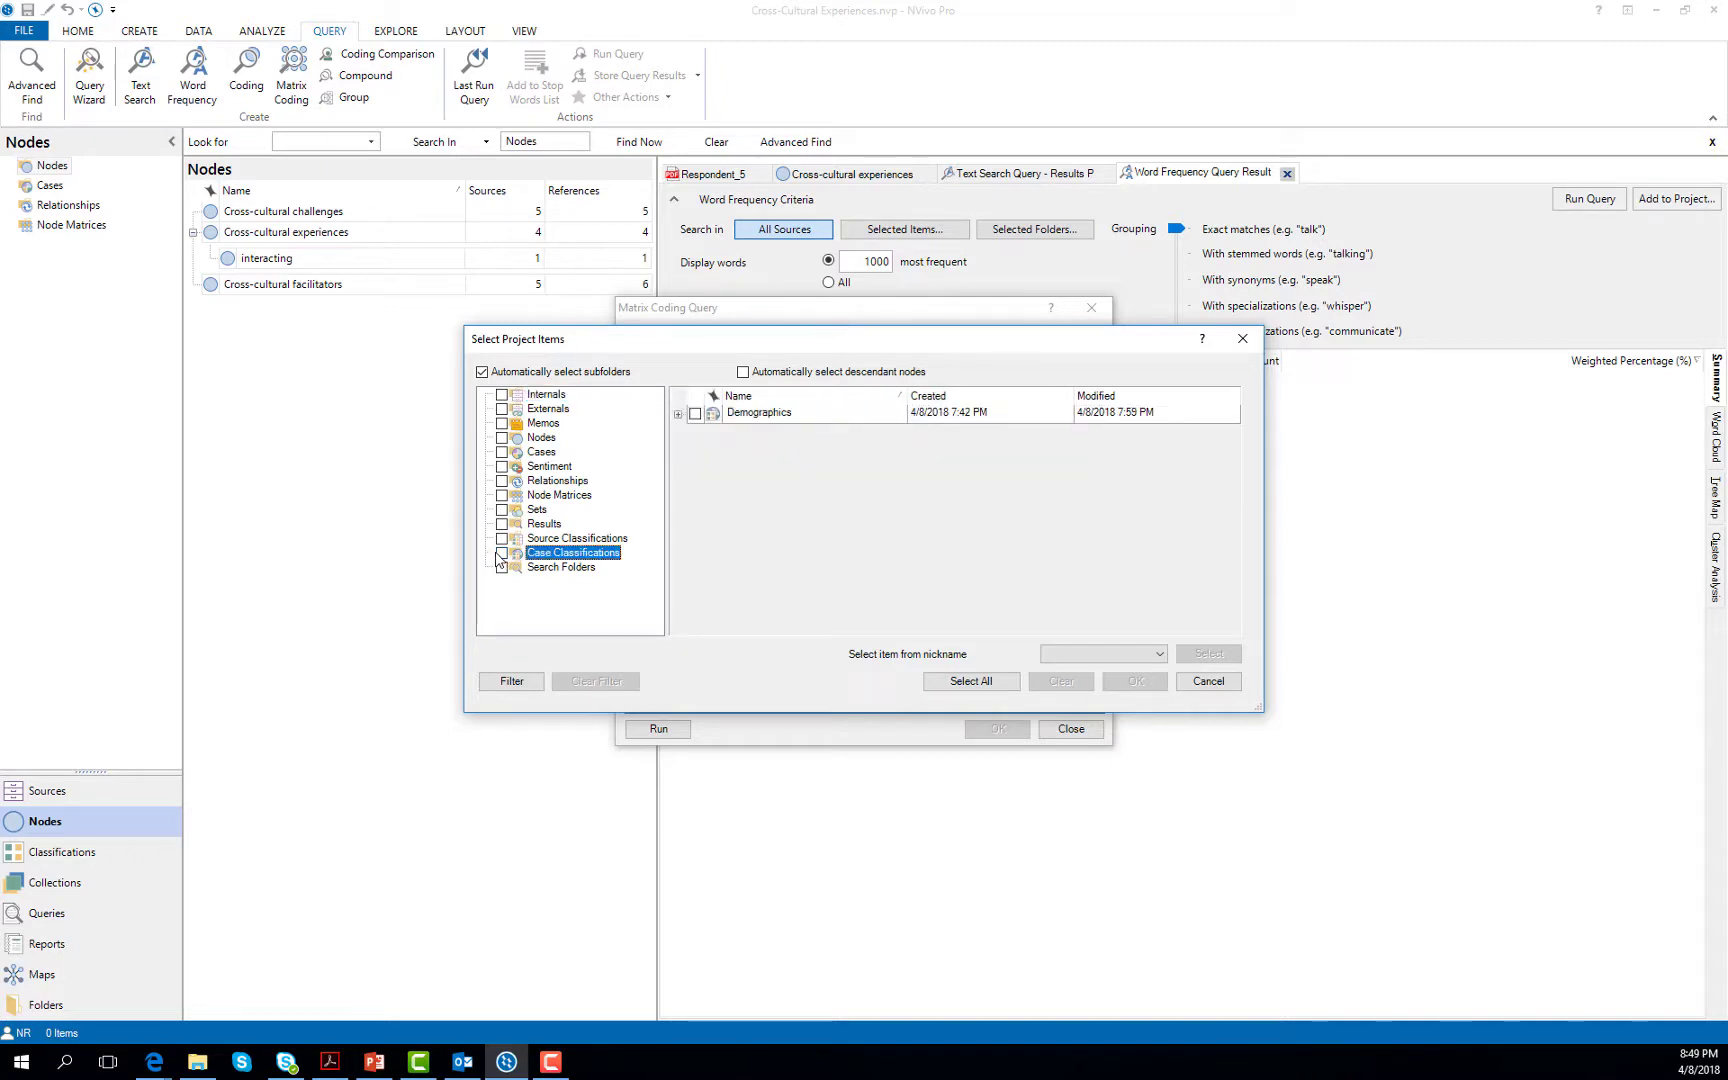
left_click(678, 414)
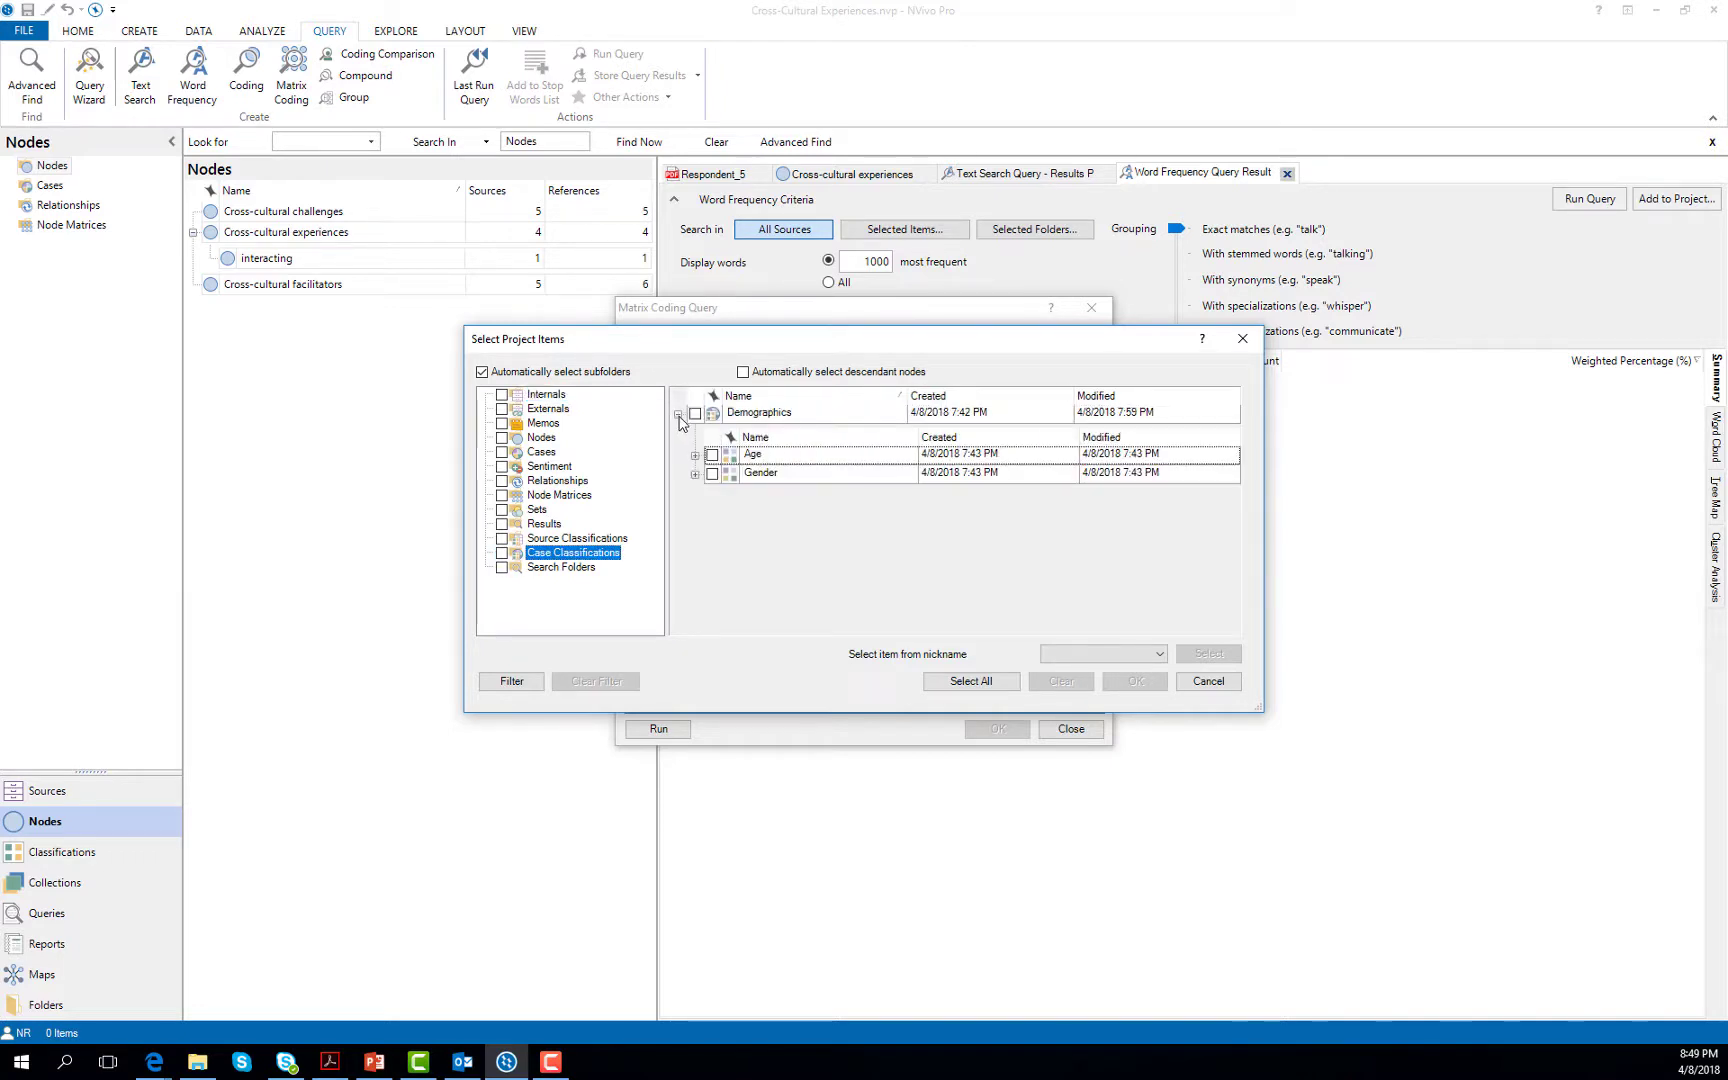
left_click(695, 476)
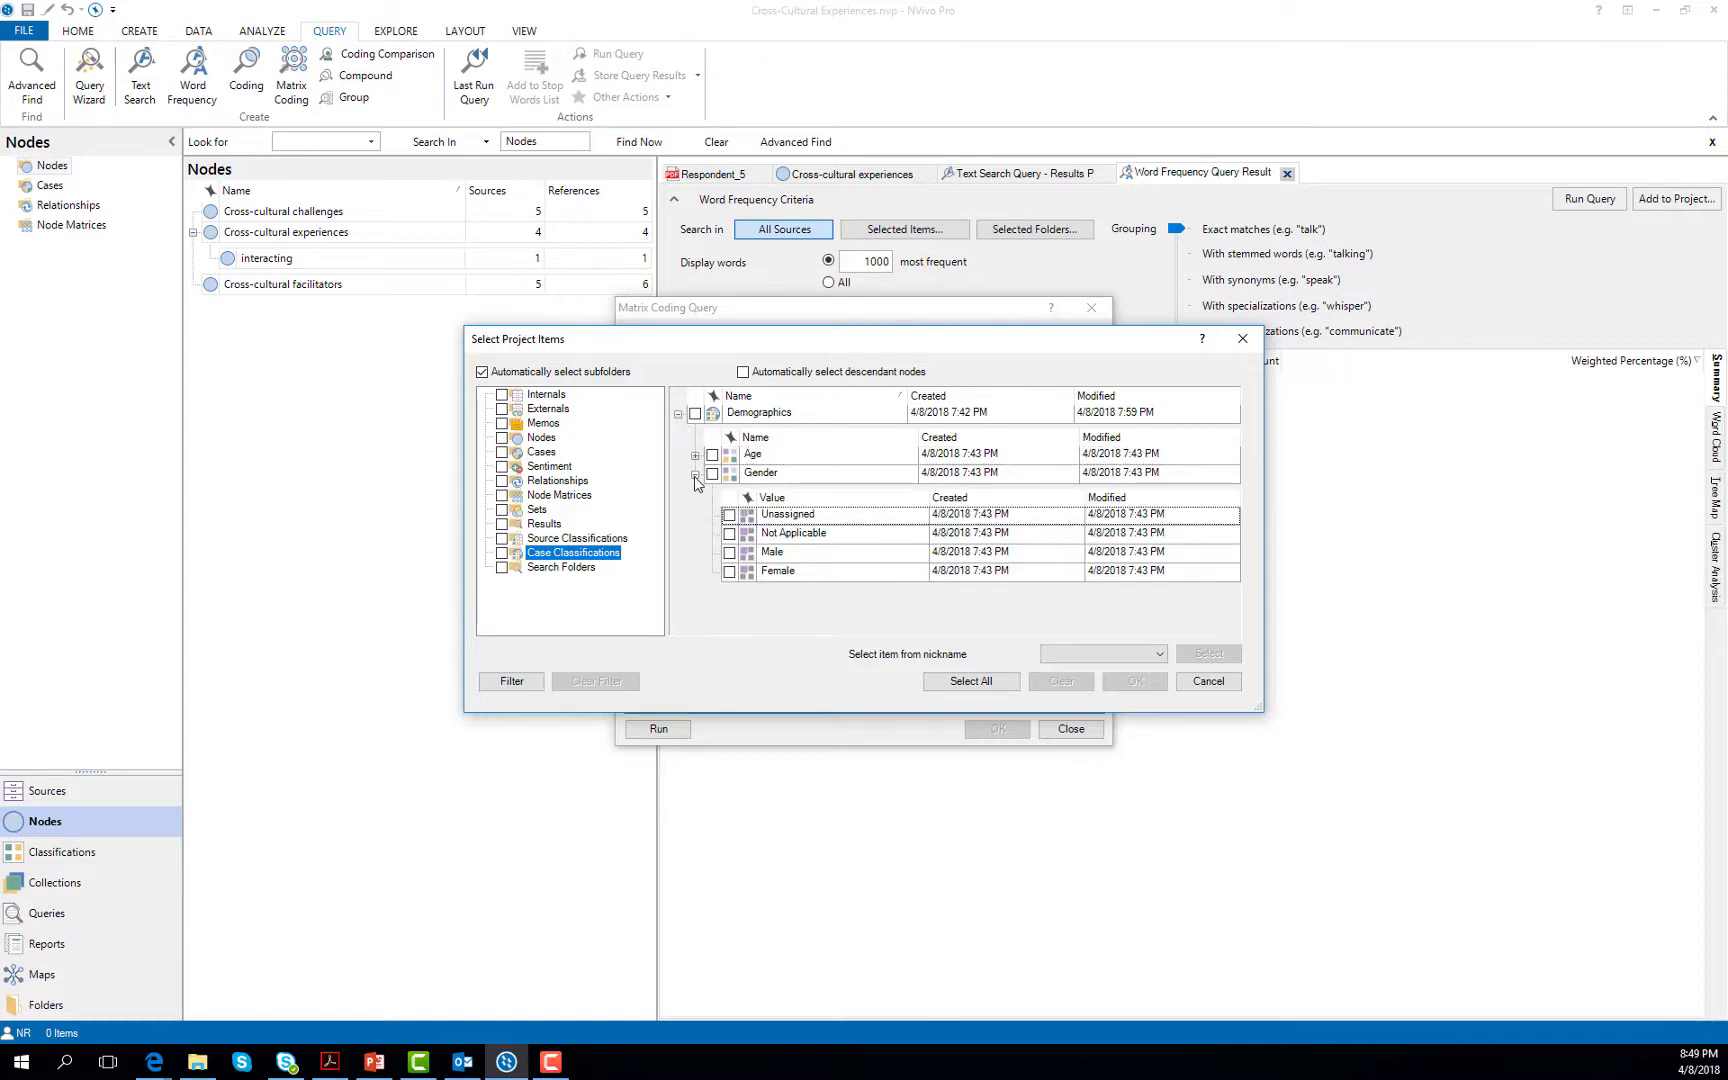
left_click(729, 552)
left_click(729, 571)
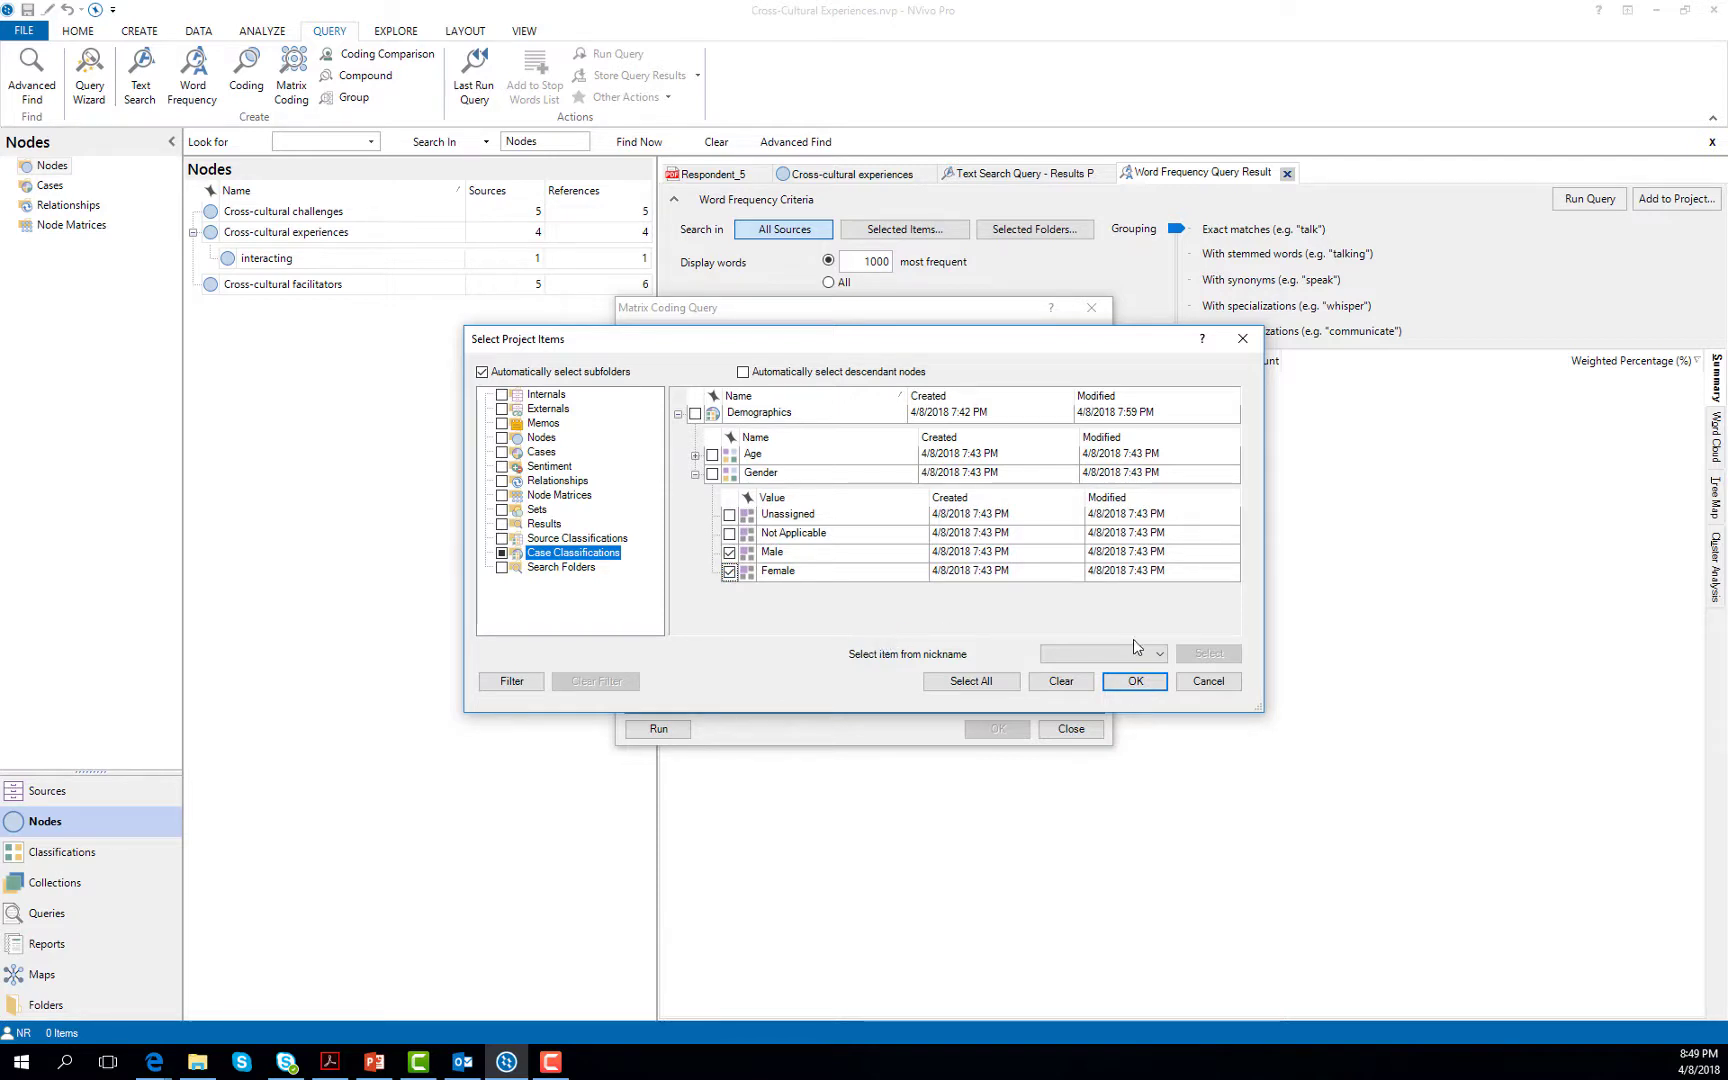
left_click(1137, 684)
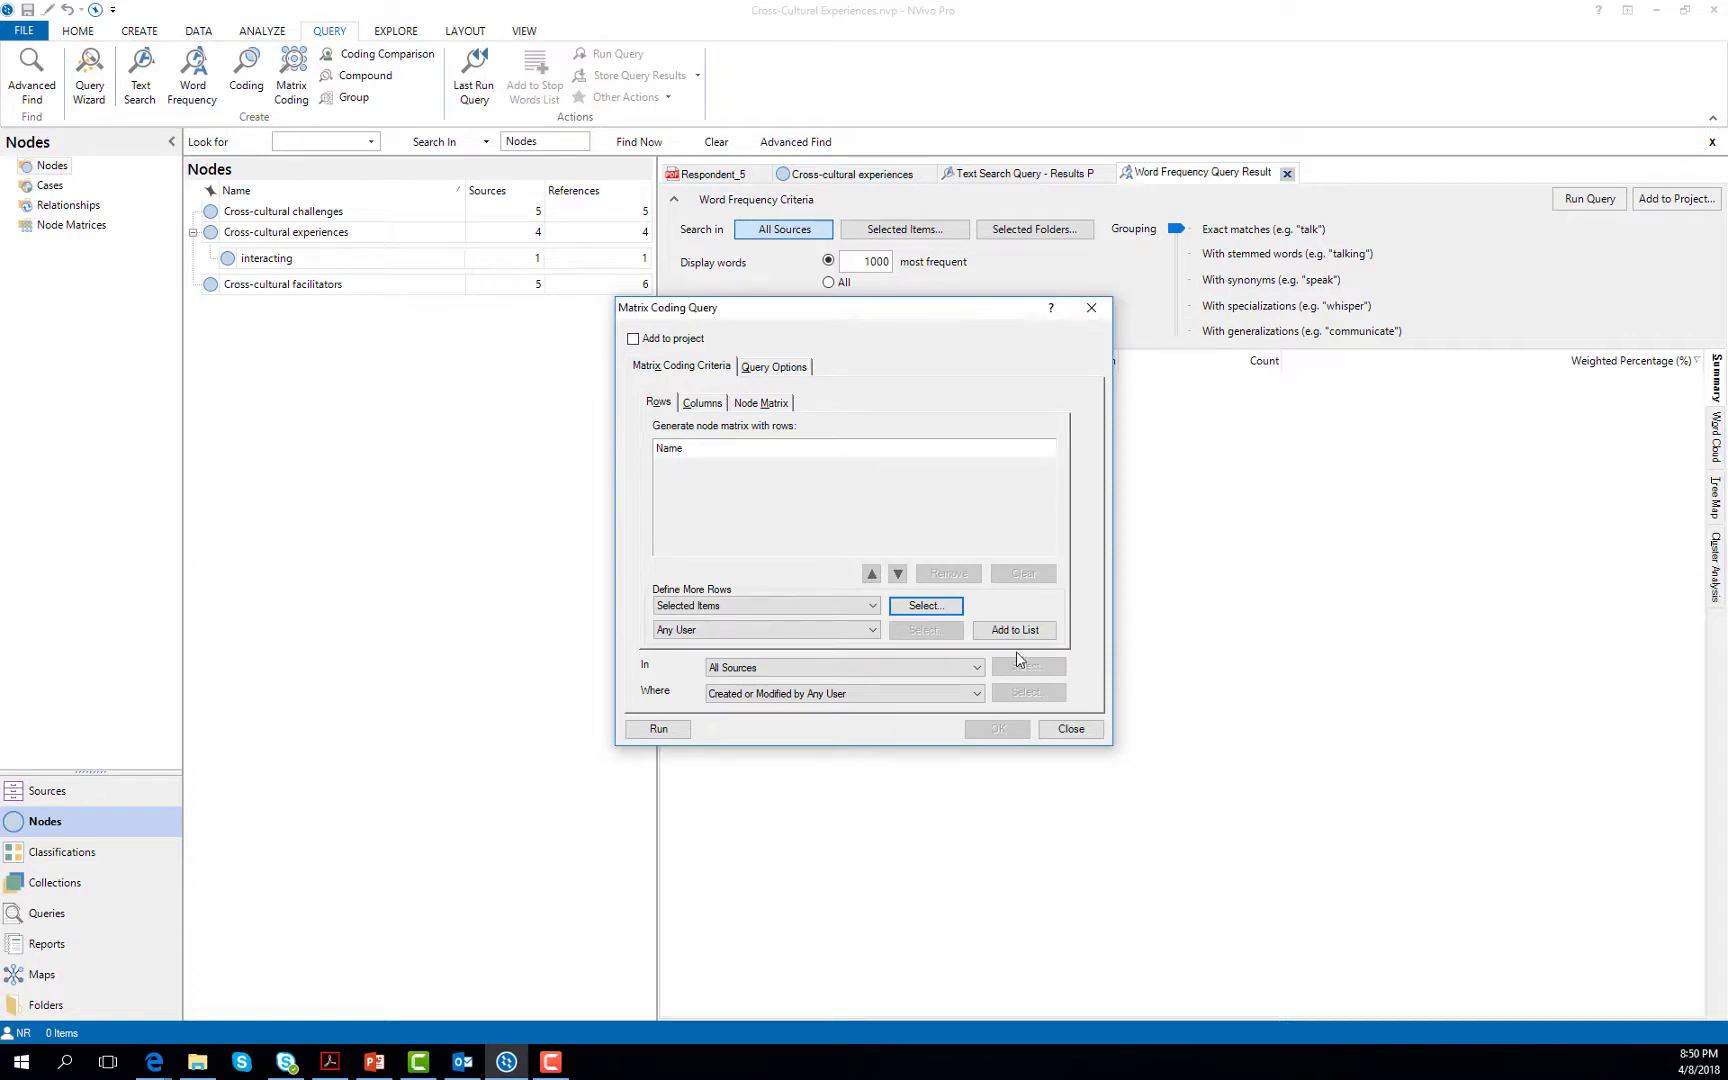
left_click(998, 632)
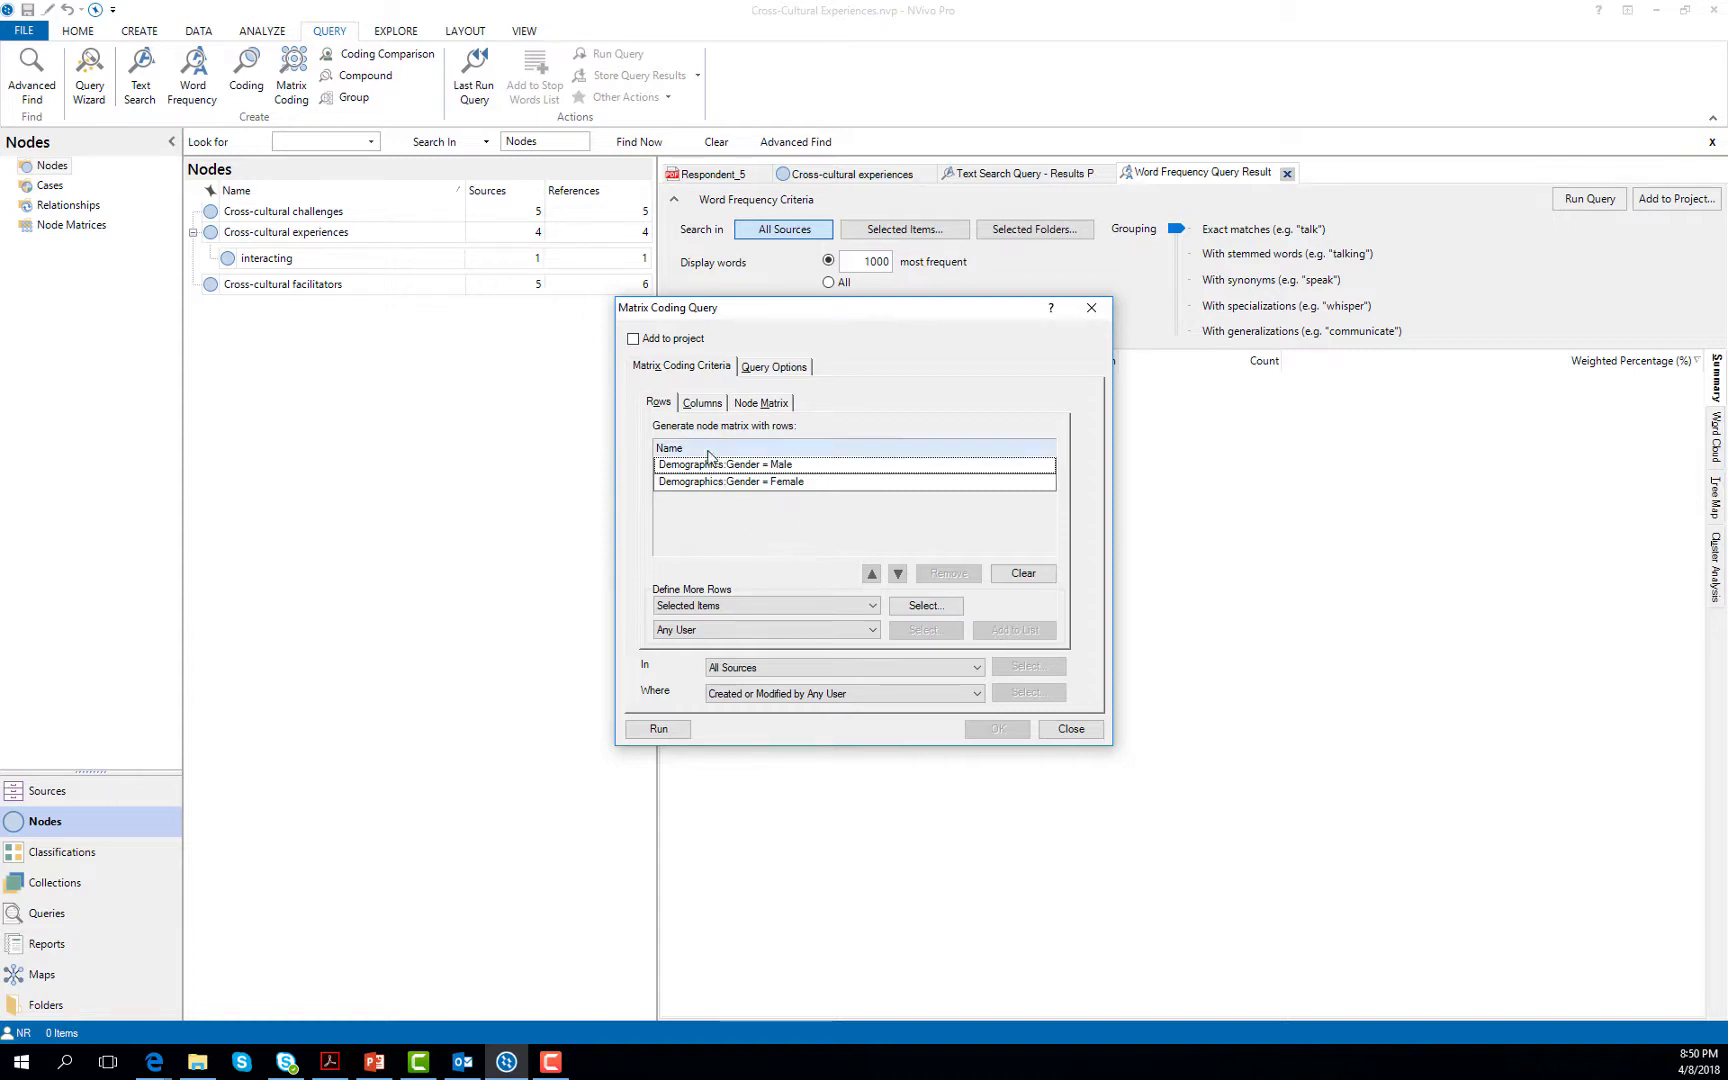
Step: Add the Cross-cultural challenges node as the column of the matrix coding query
left_click(702, 404)
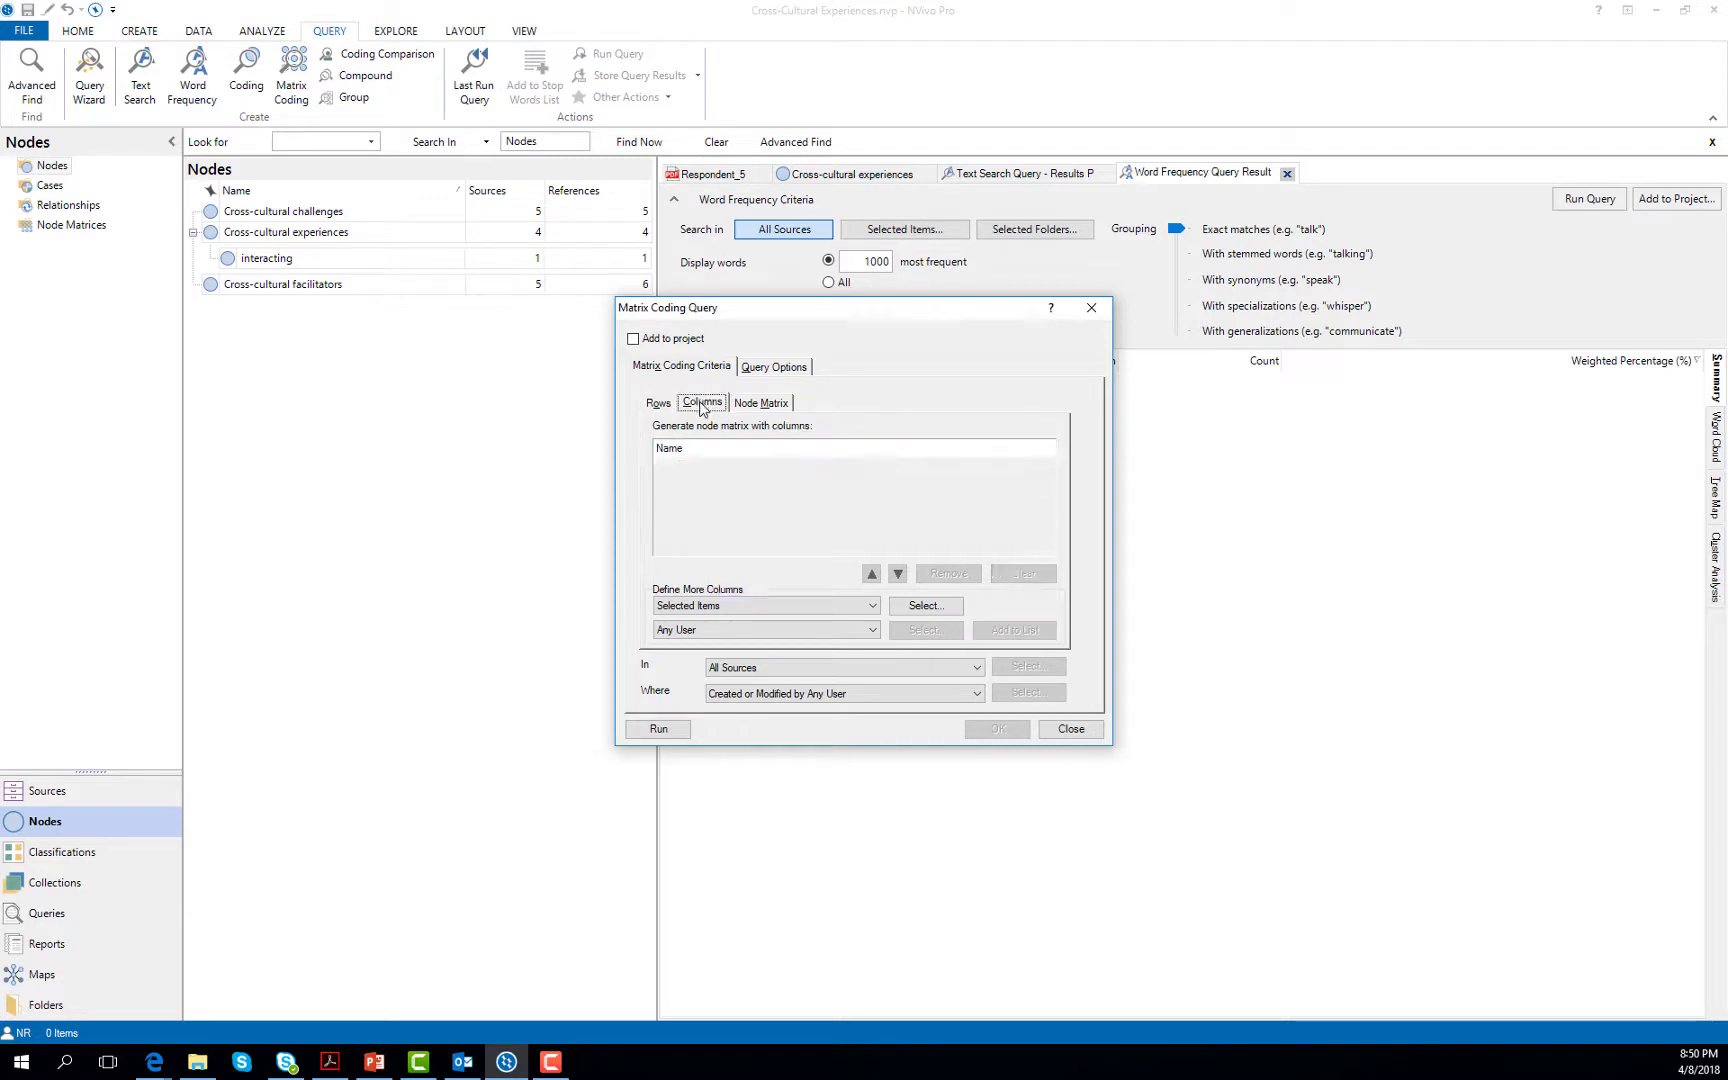
left_click(921, 606)
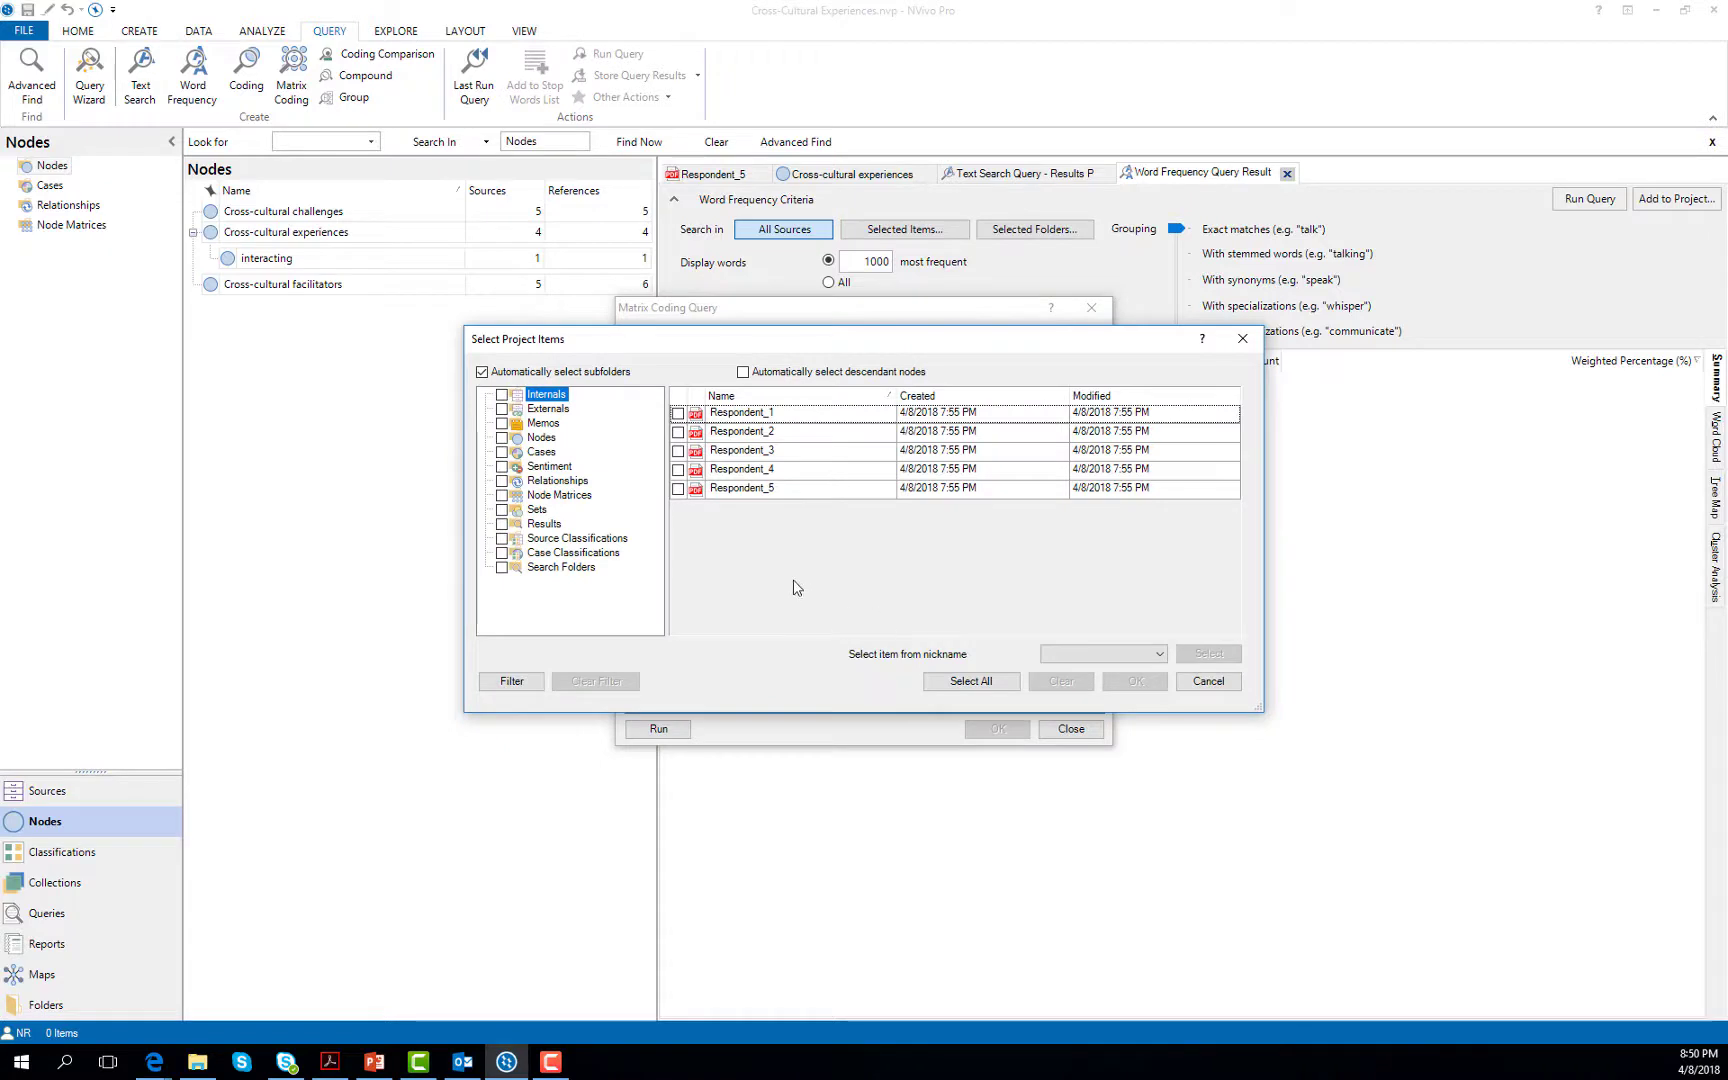
left_click(540, 438)
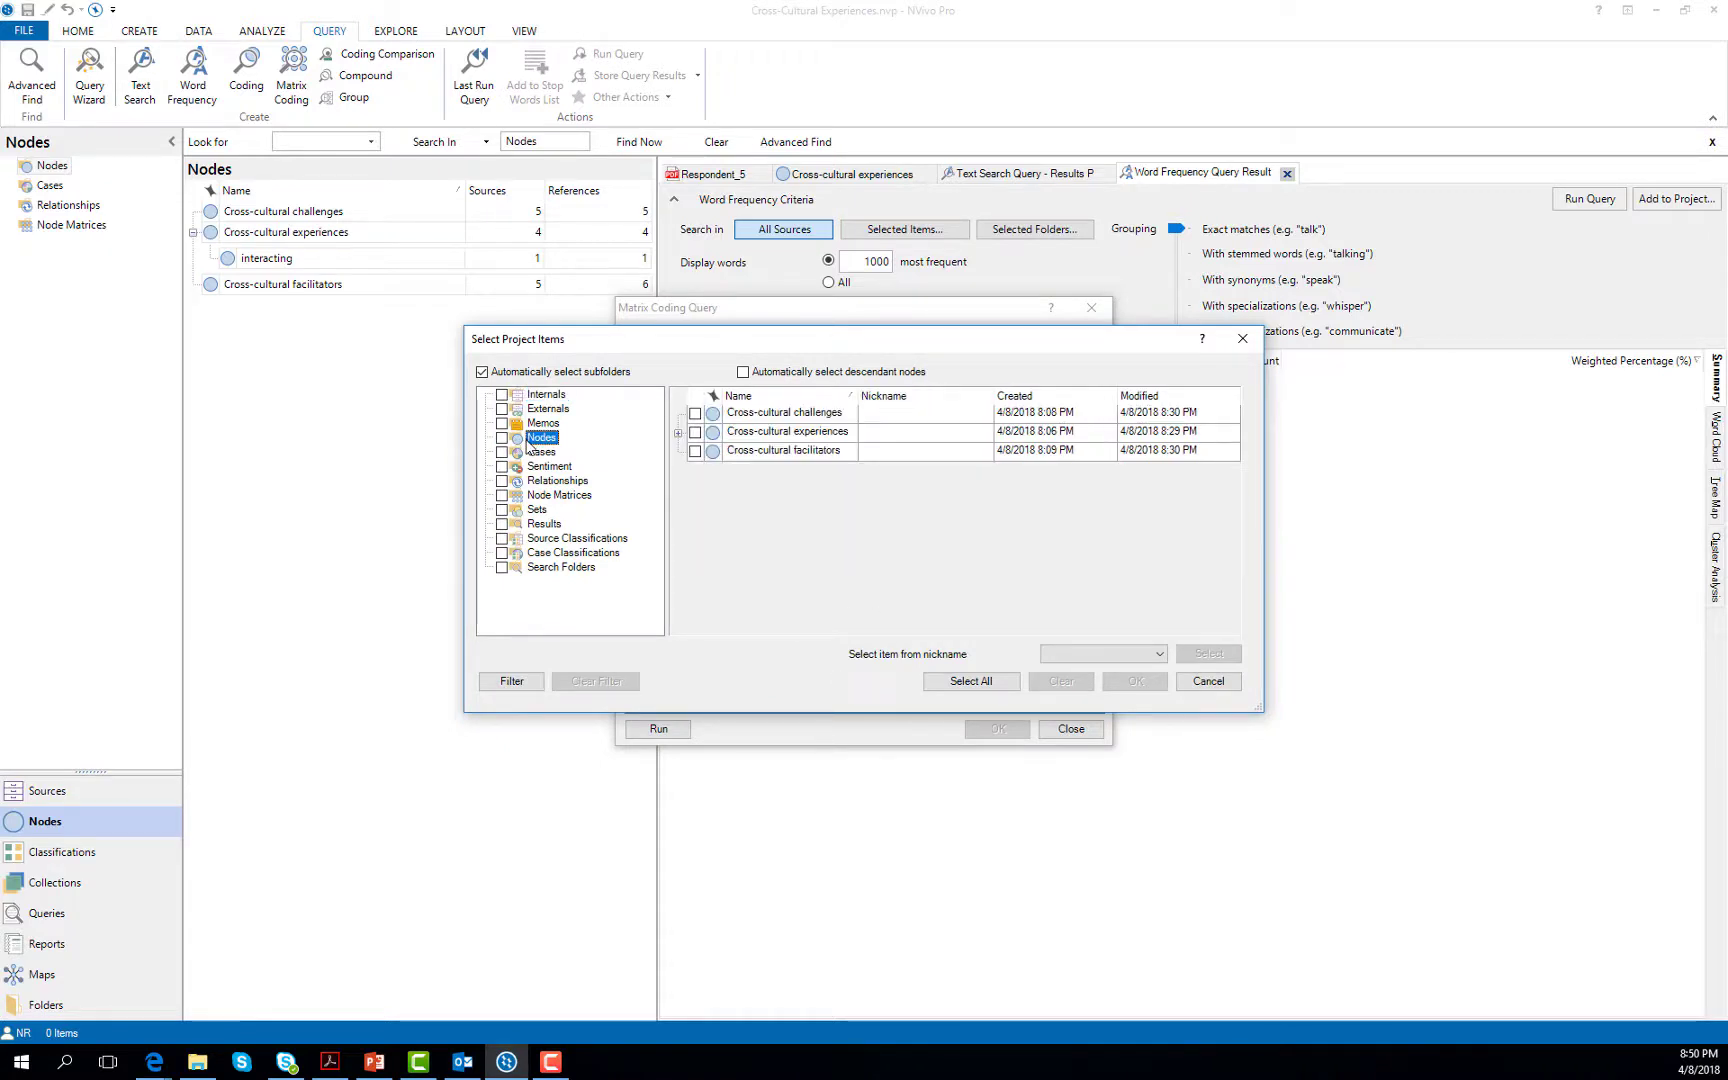
left_click(695, 414)
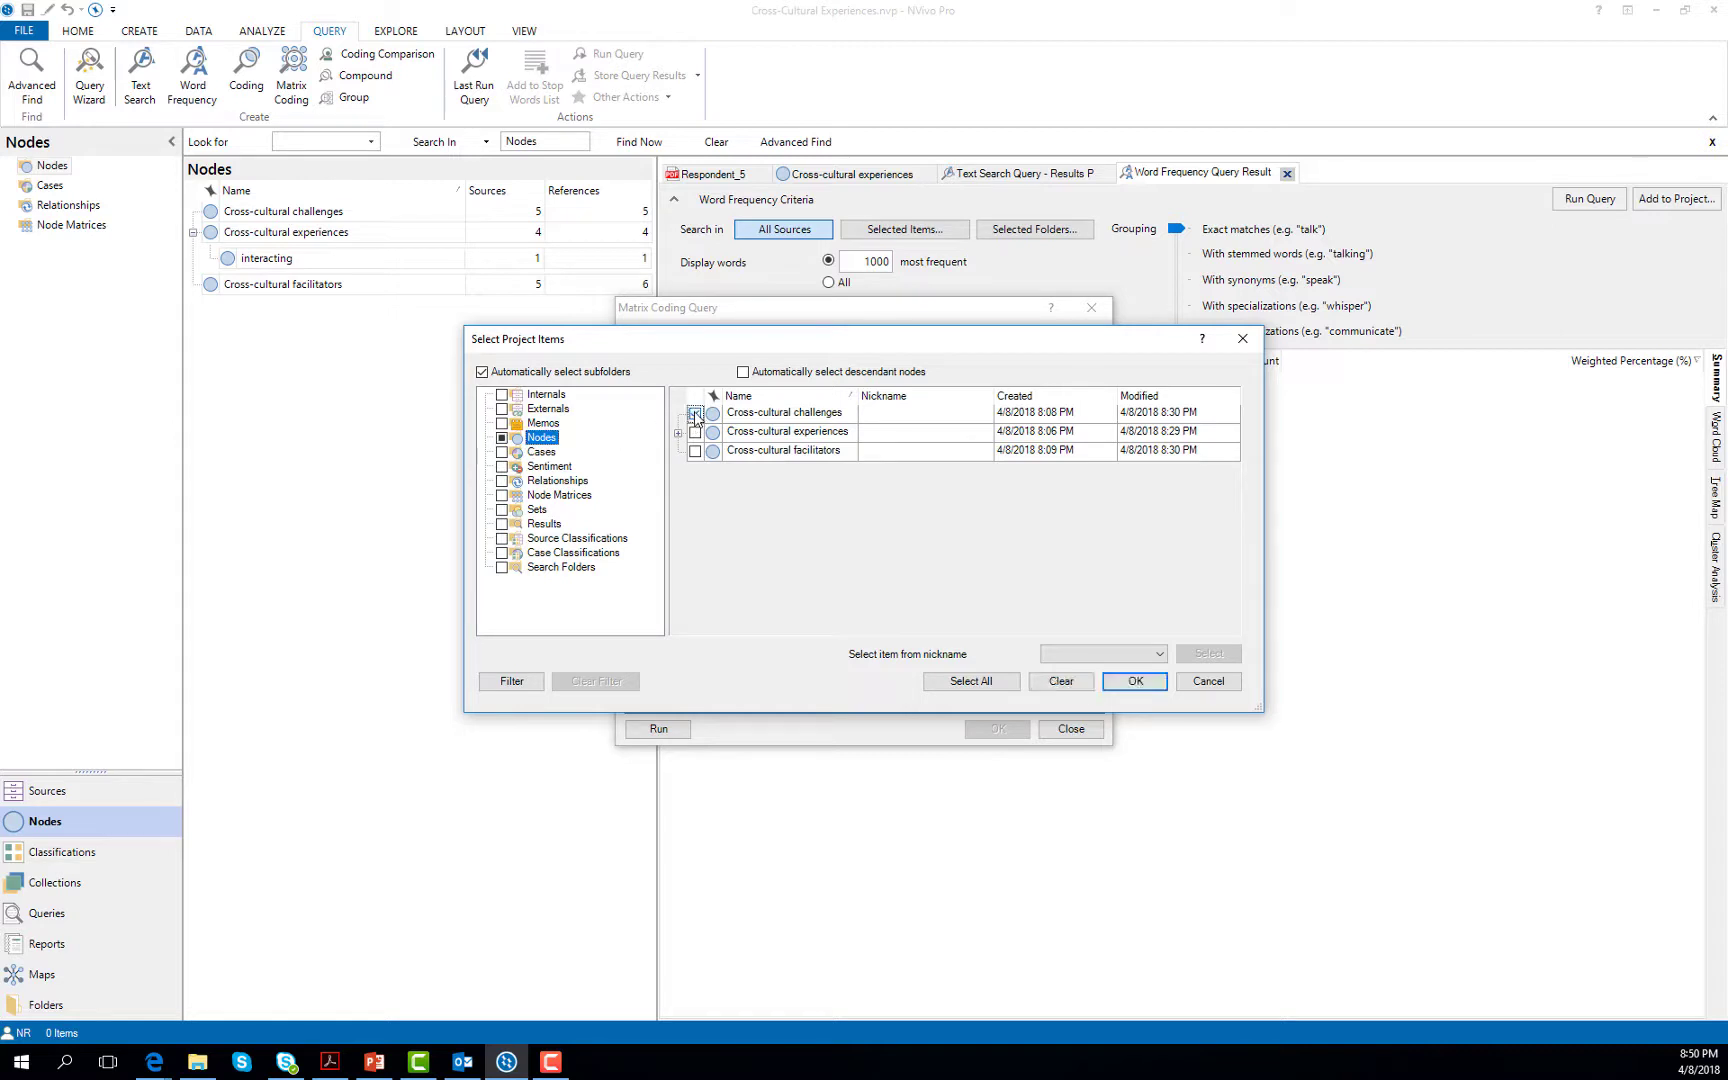
left_click(1136, 682)
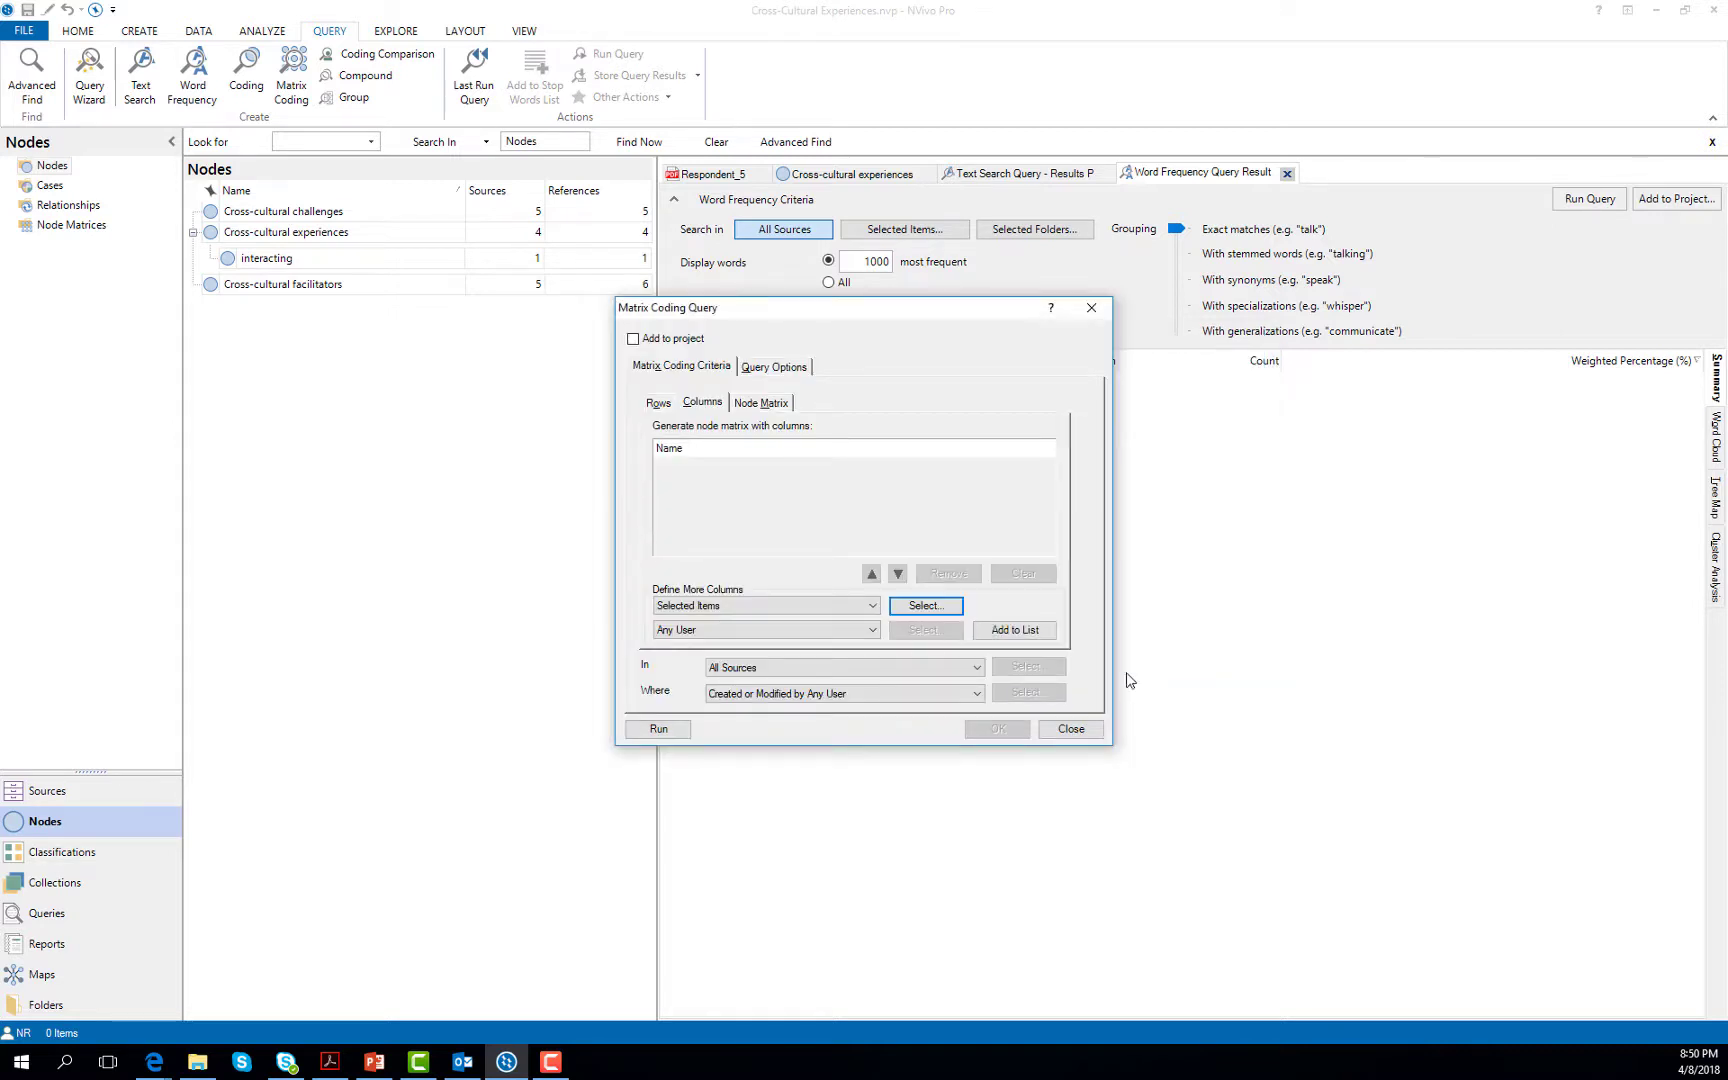
left_click(1037, 641)
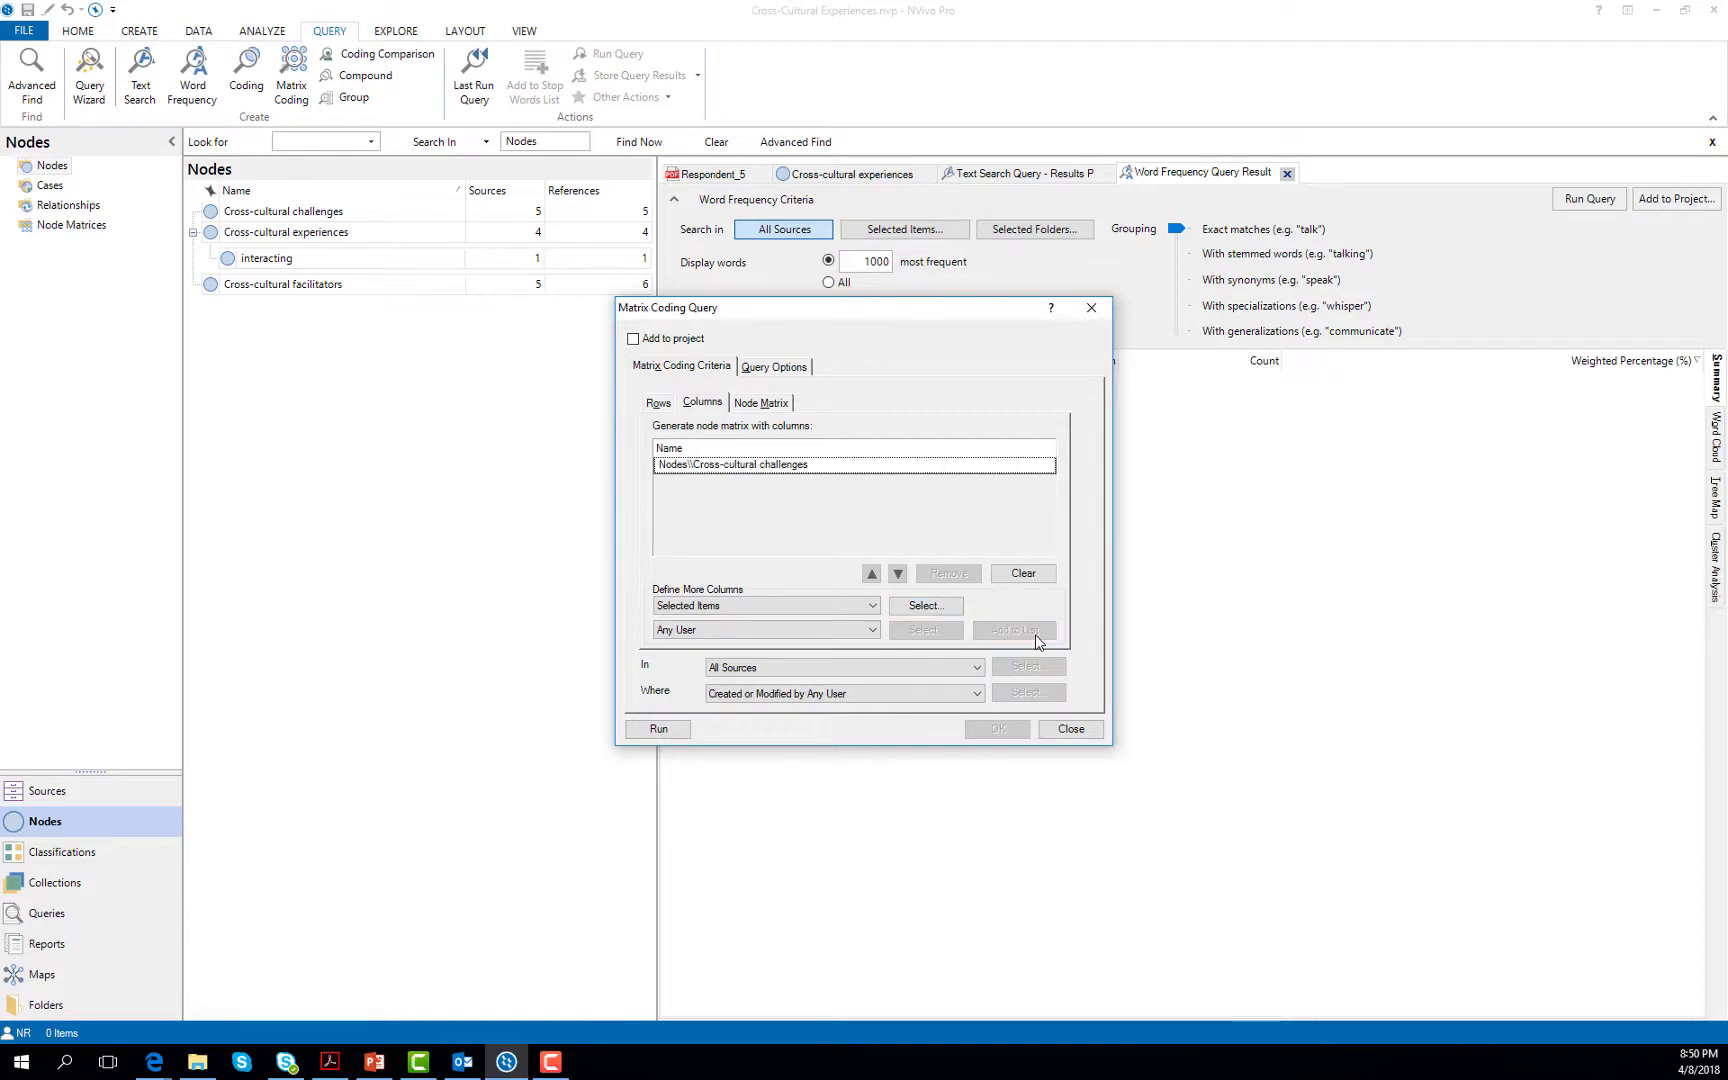
Step: Review the node matrix search operators for combining rows and columns, keeping AND
left_click(765, 404)
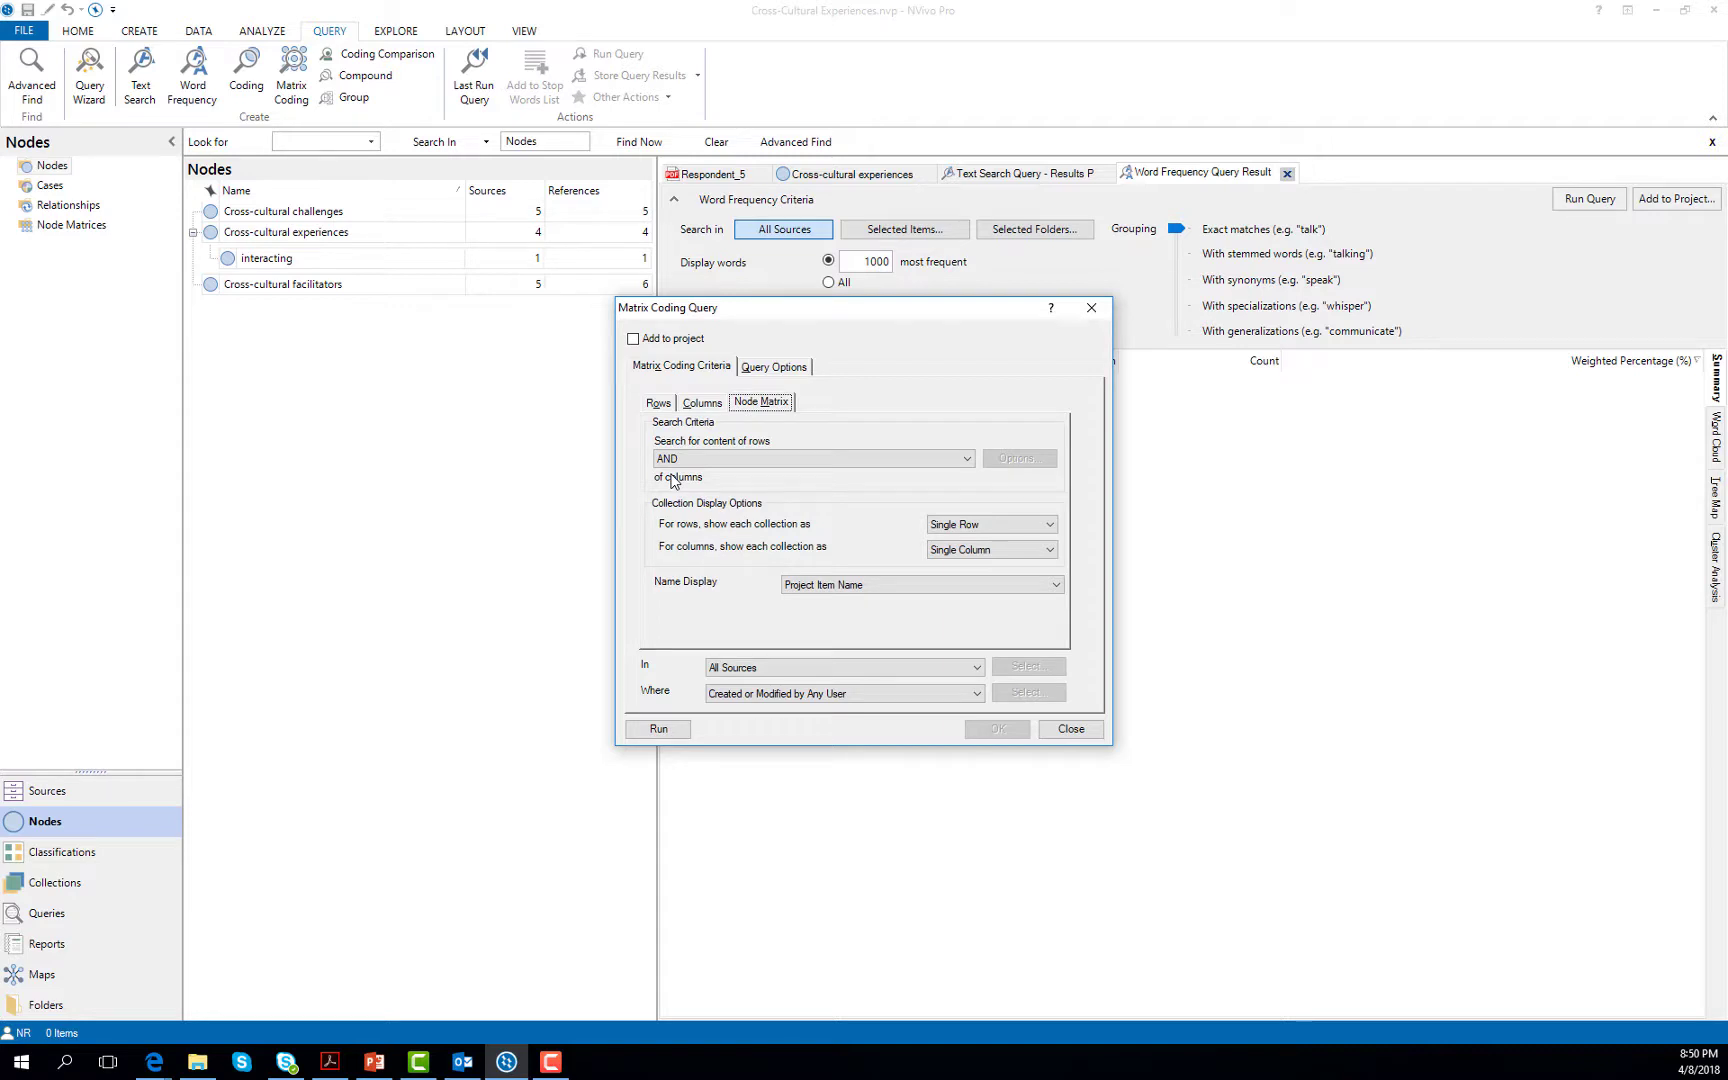
left_click(964, 460)
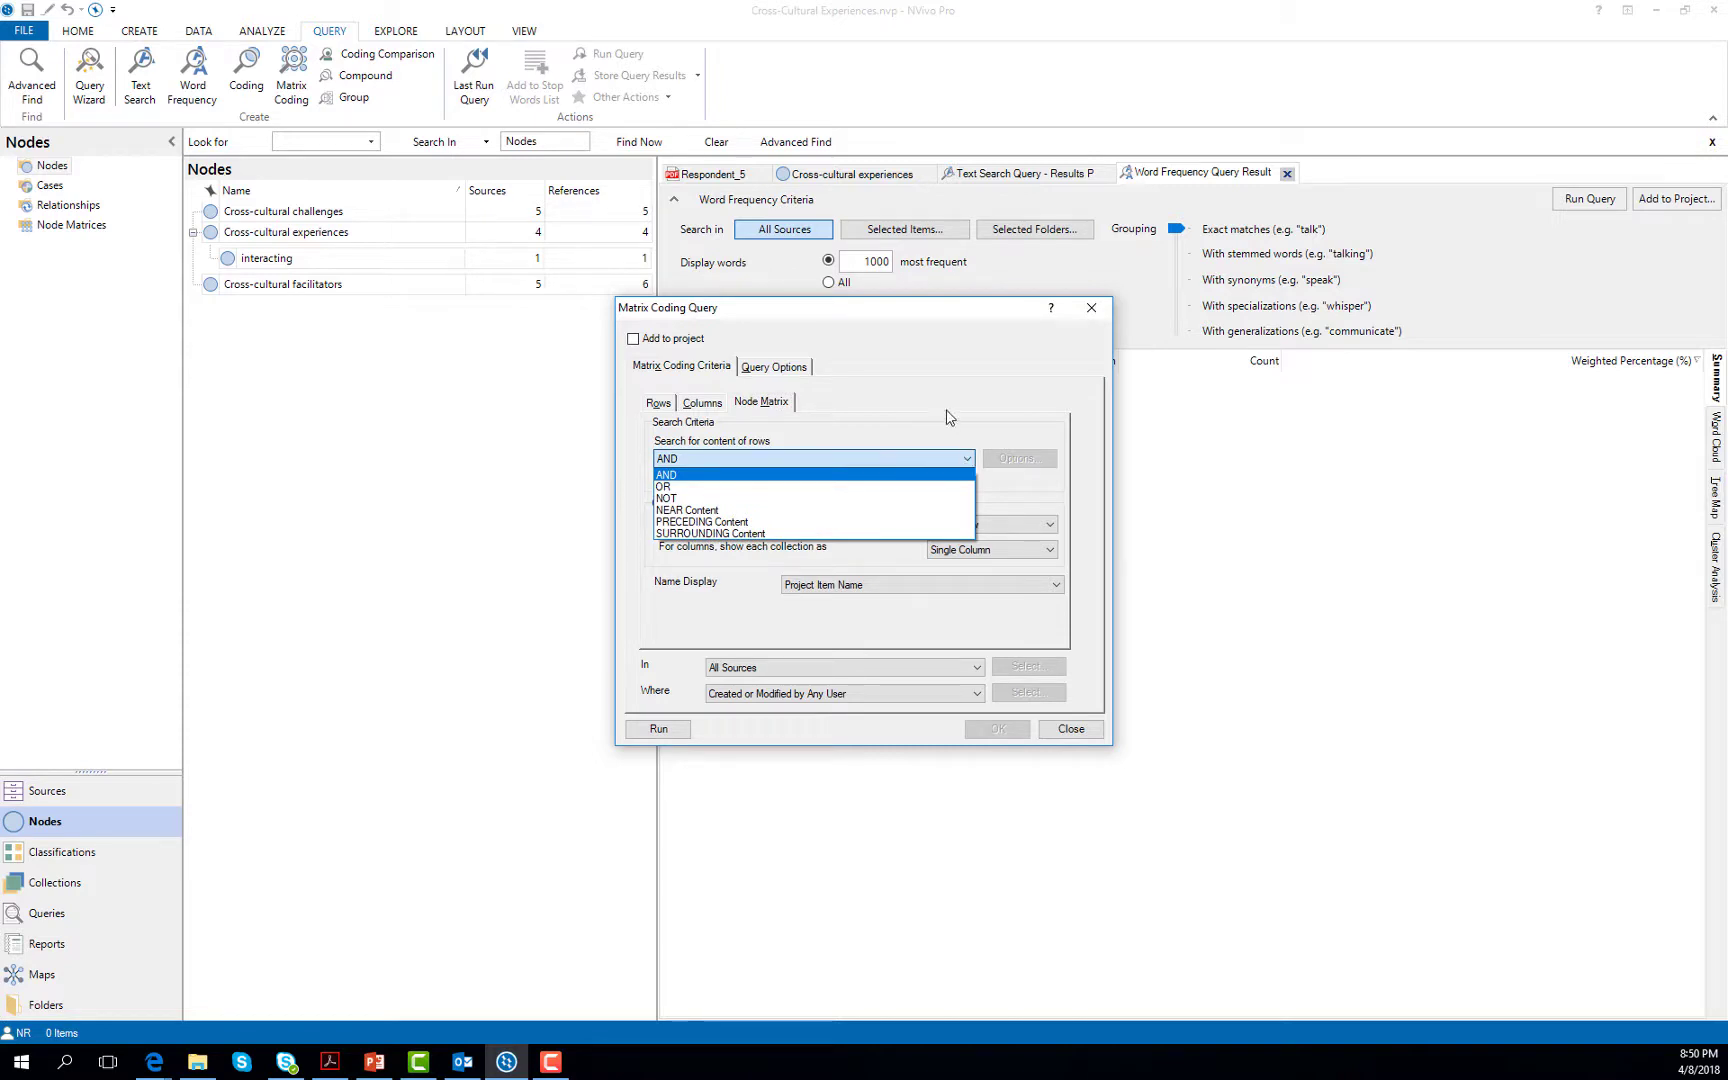
left_click(949, 416)
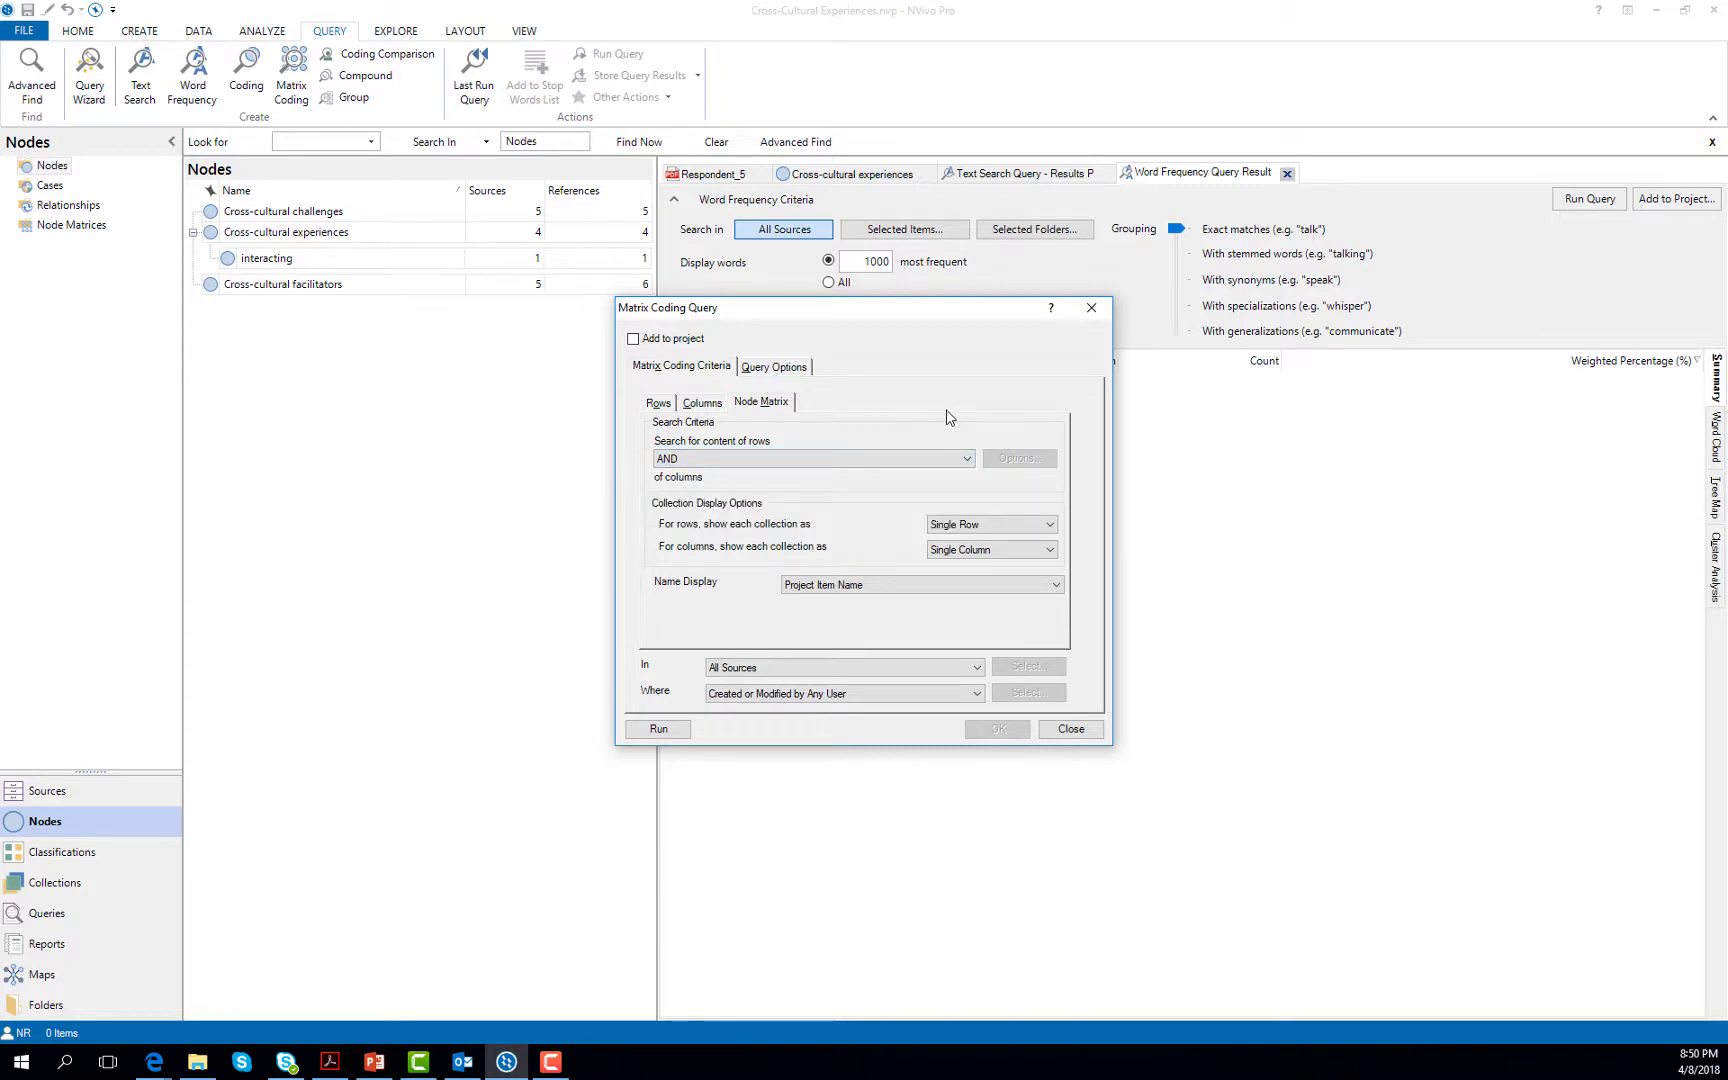
Step: Run the matrix coding query and set the result cells to show cases coded for all cases
left_click(660, 729)
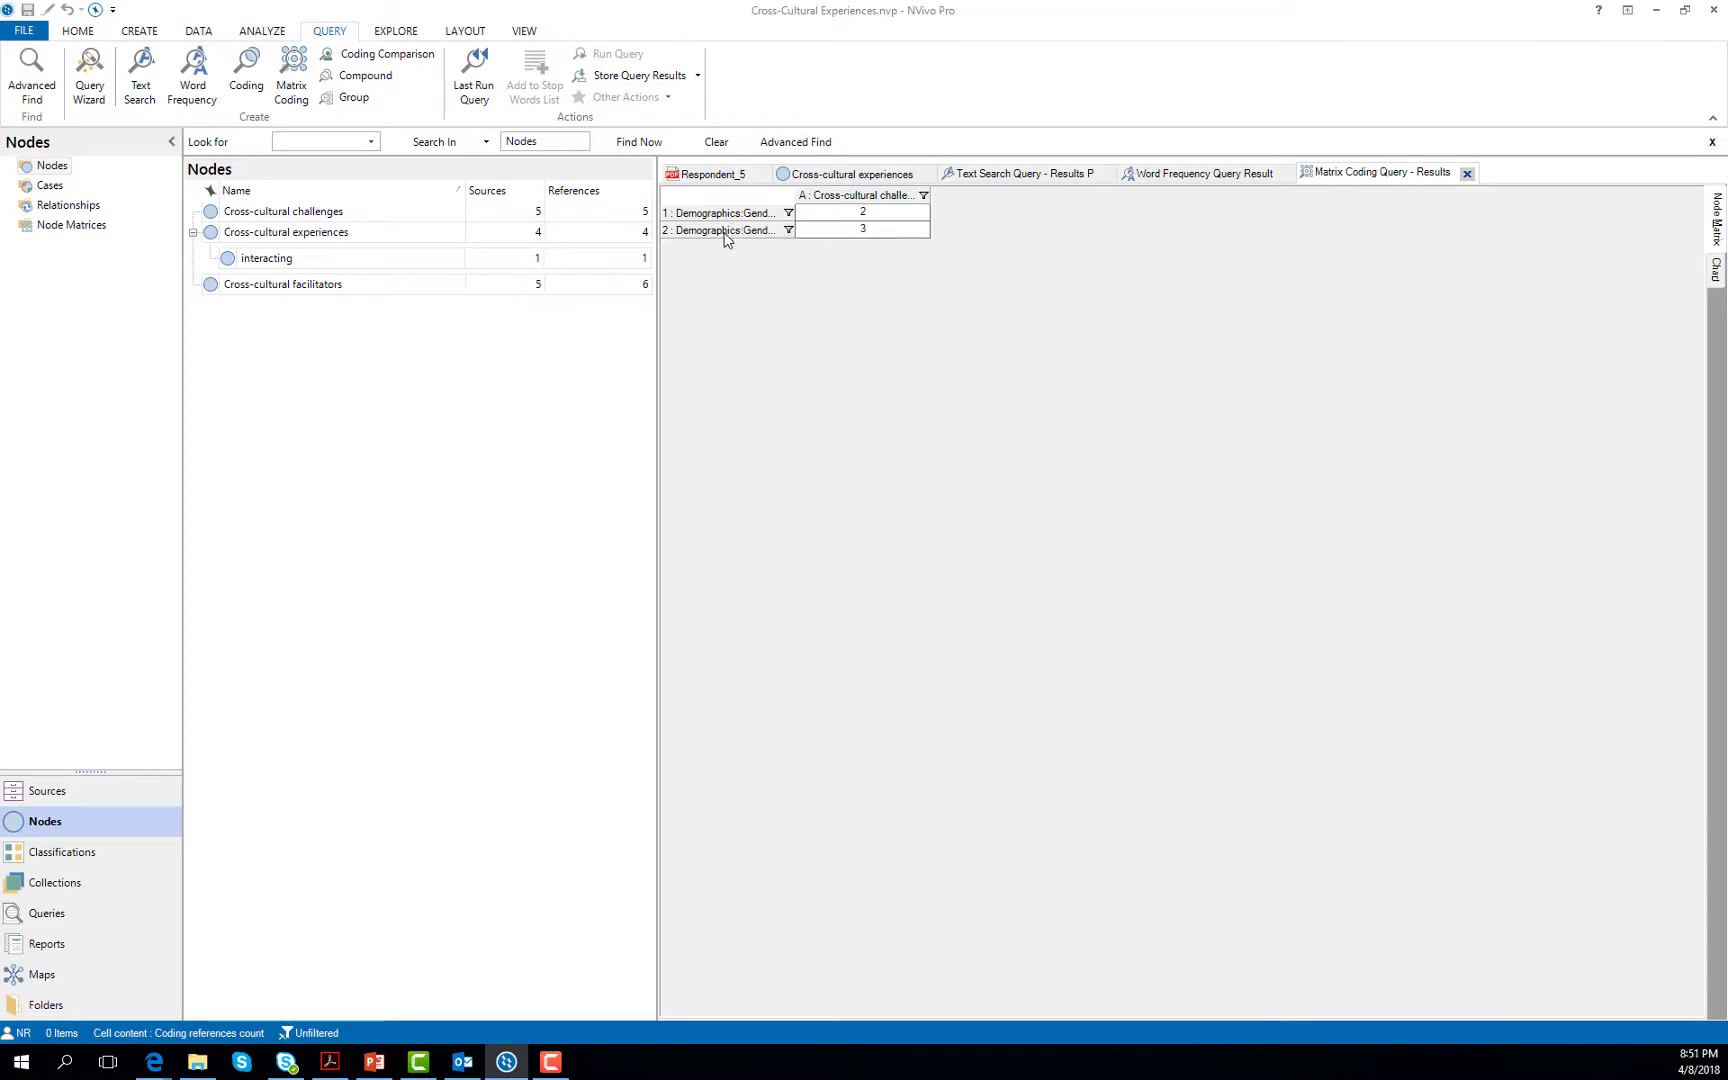
left_click(880, 215)
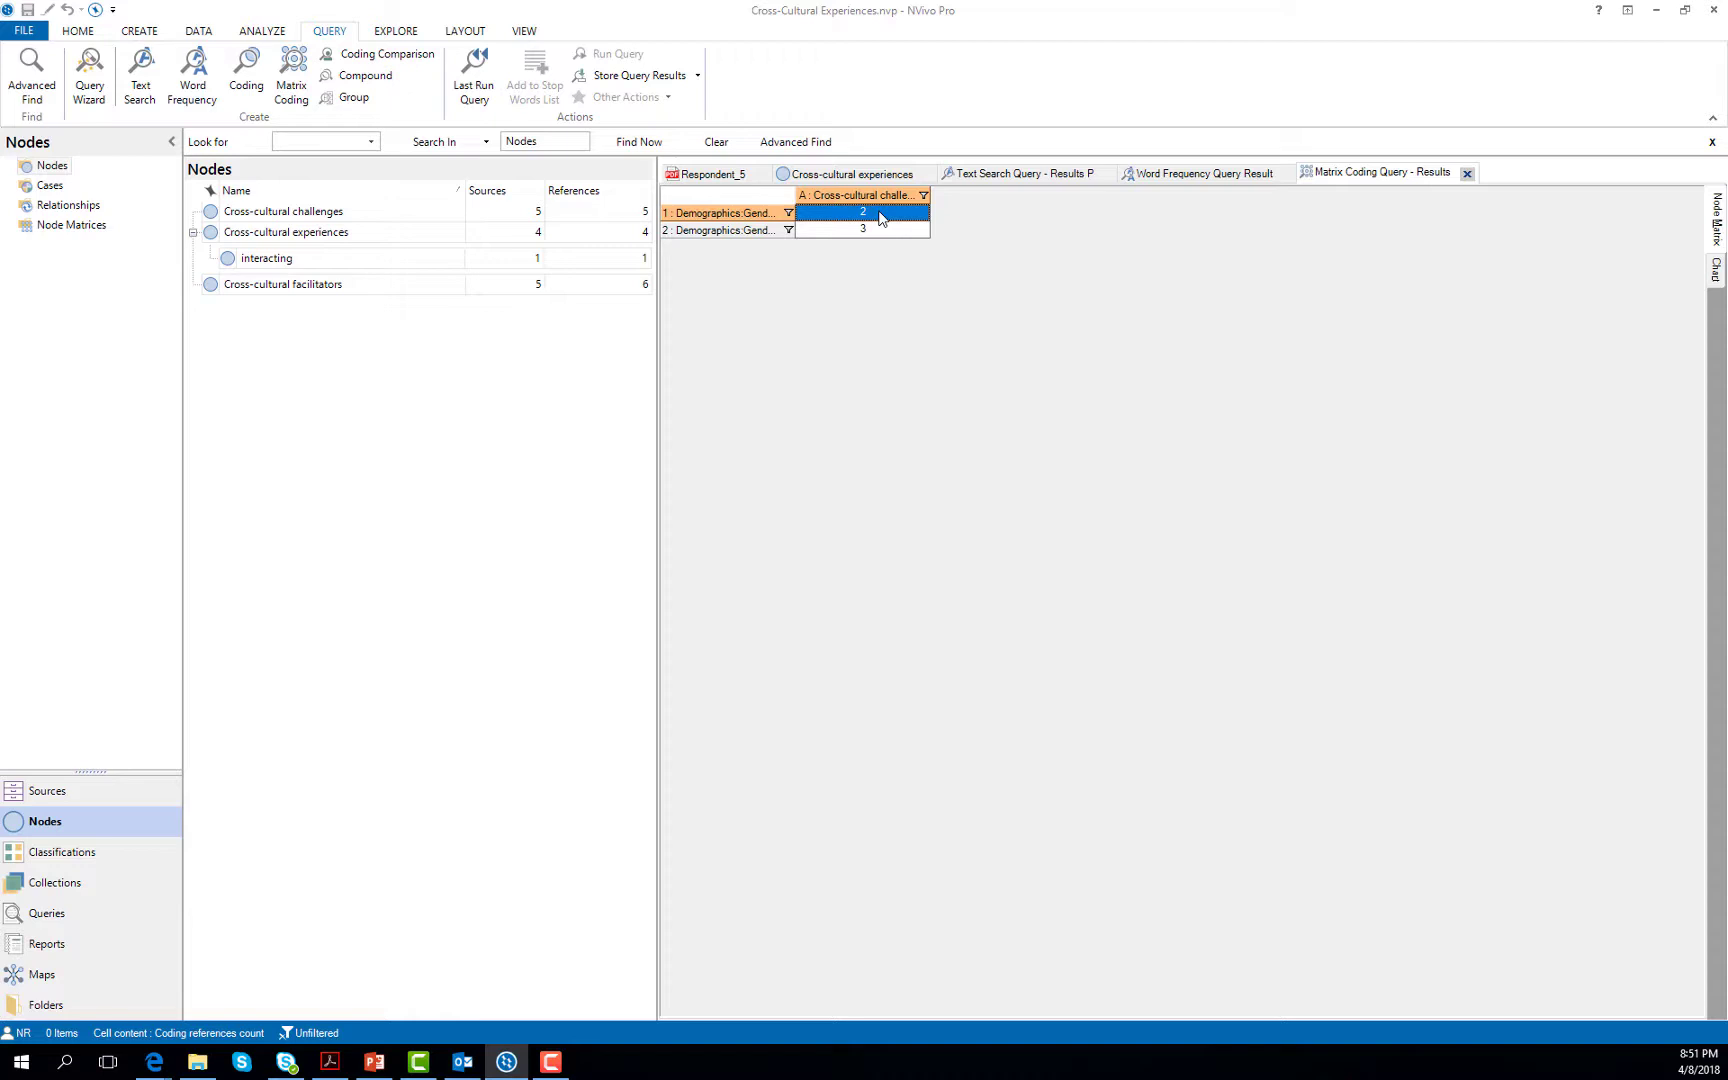
right_click(880, 217)
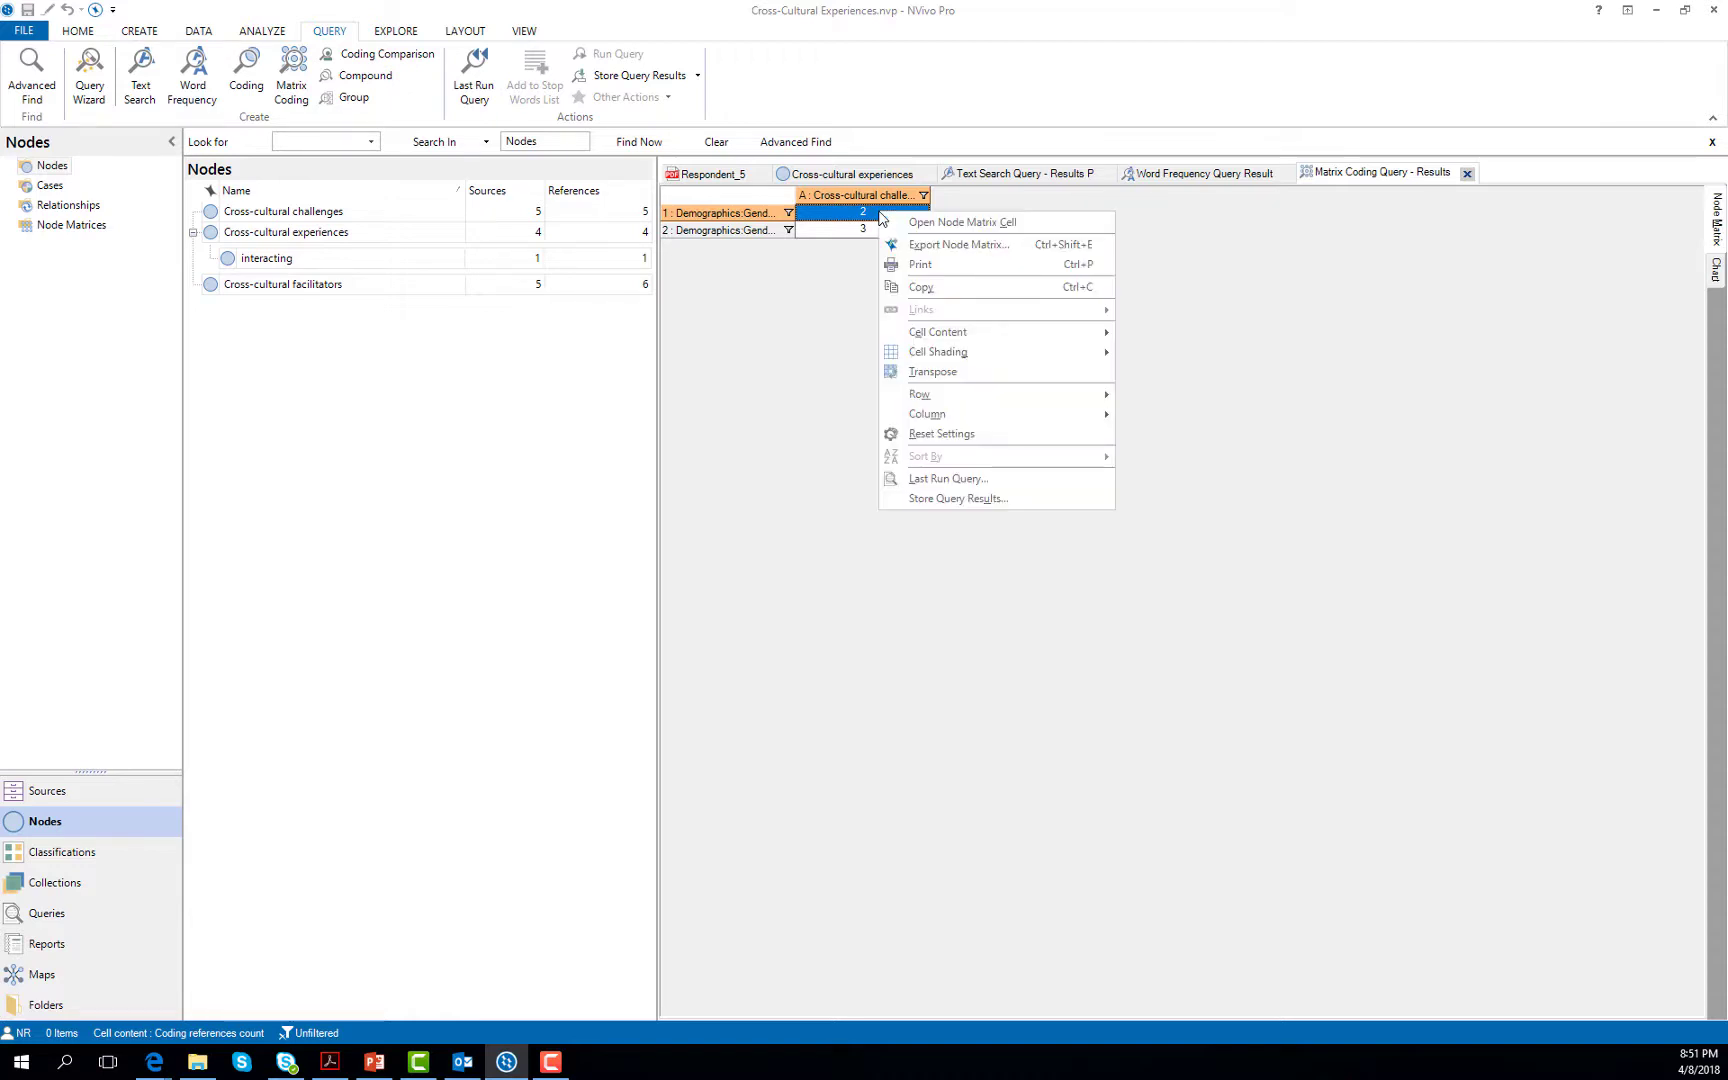
mouse_move(950, 337)
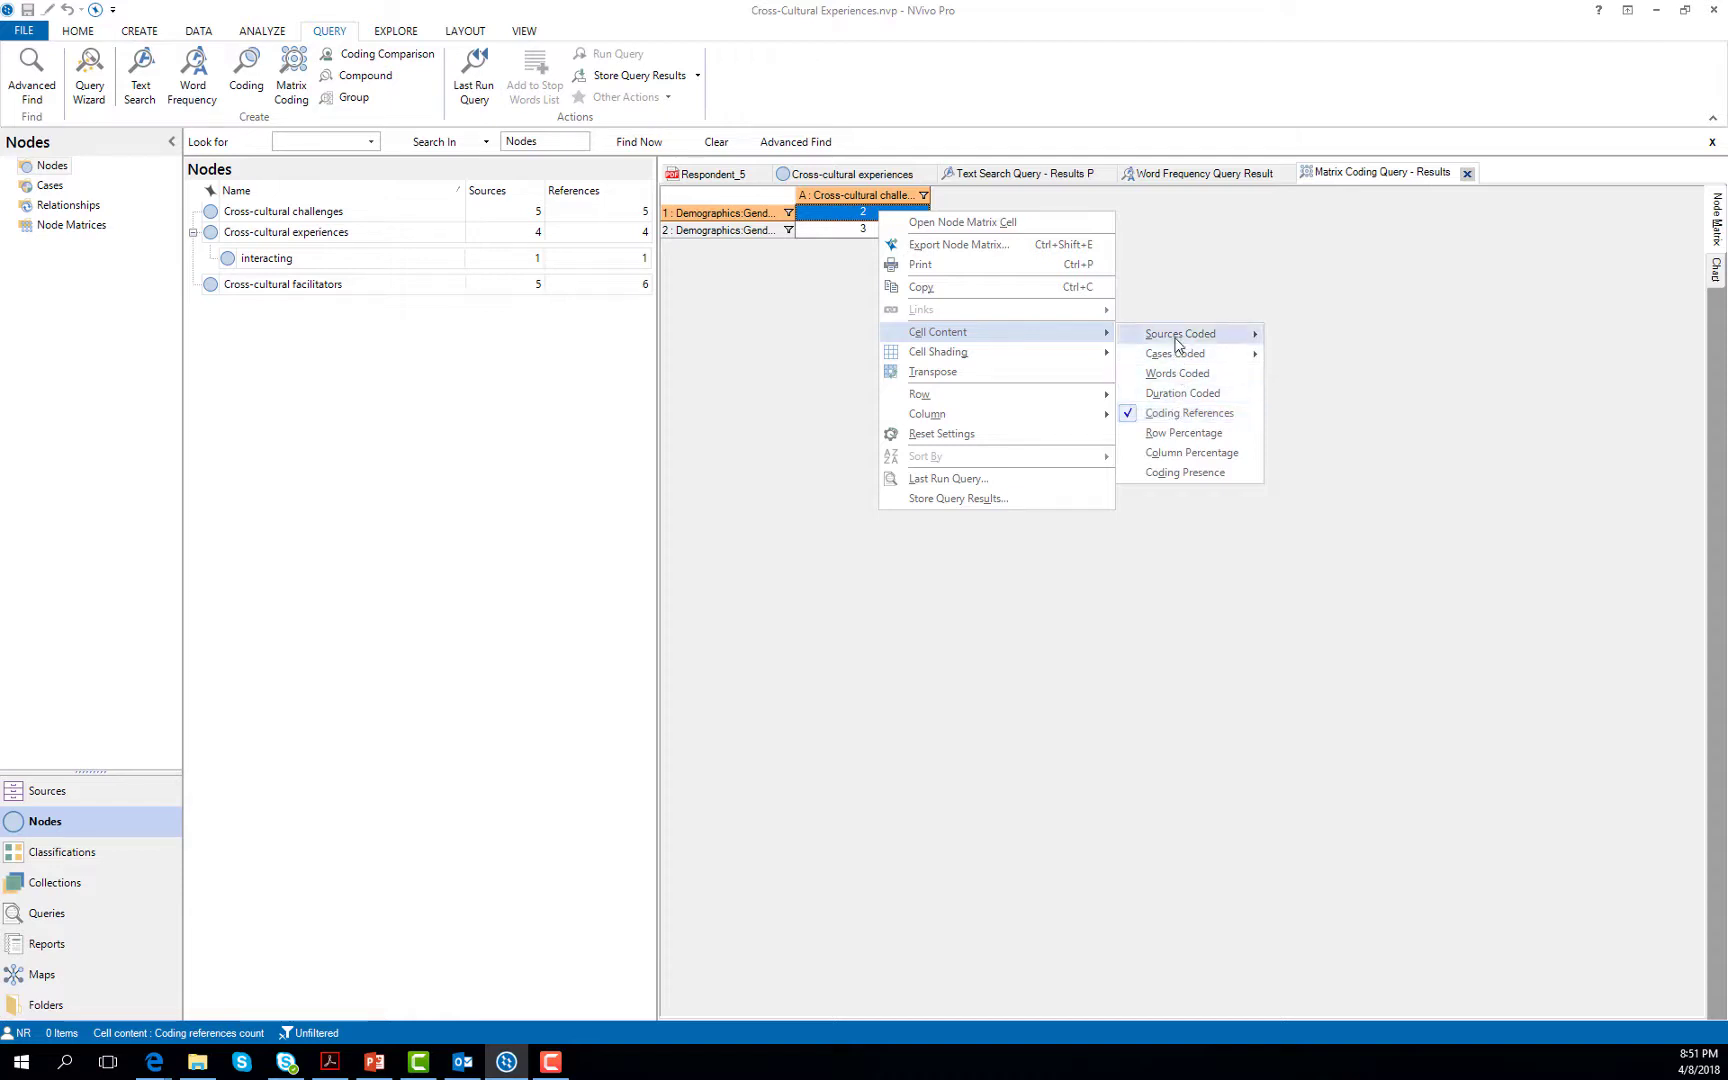
mouse_move(1176, 343)
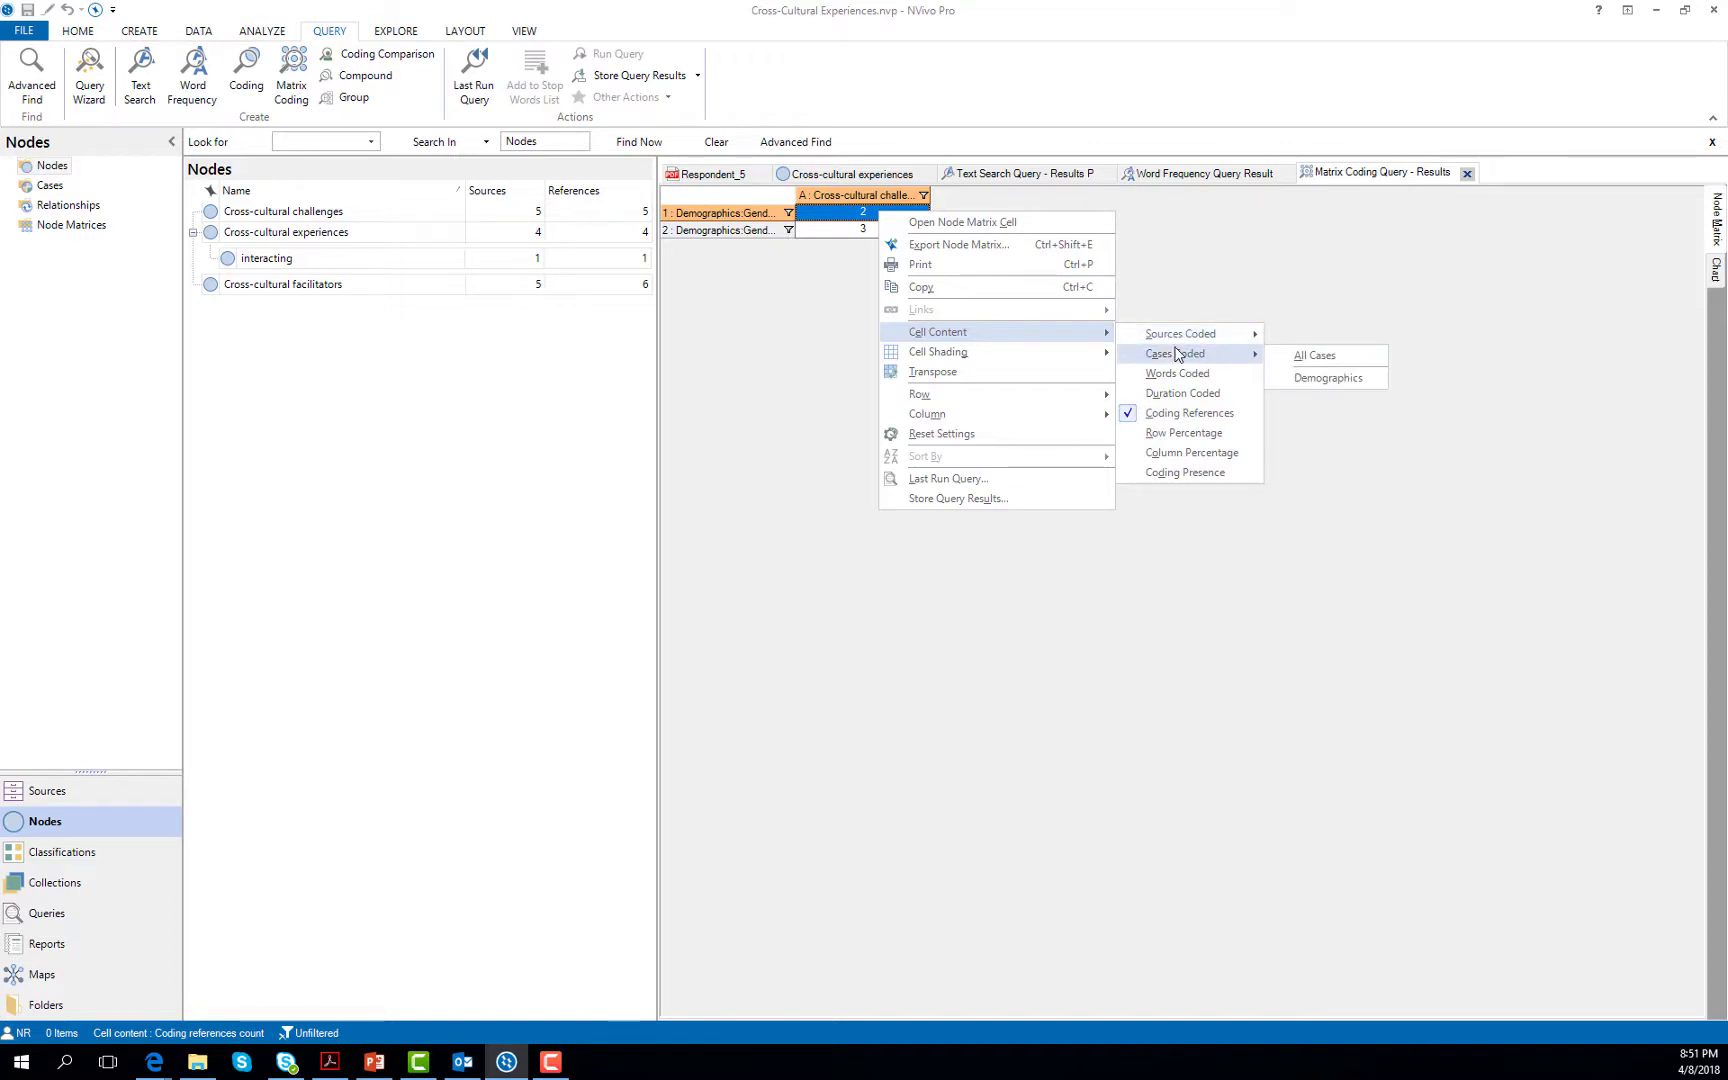
left_click(1287, 359)
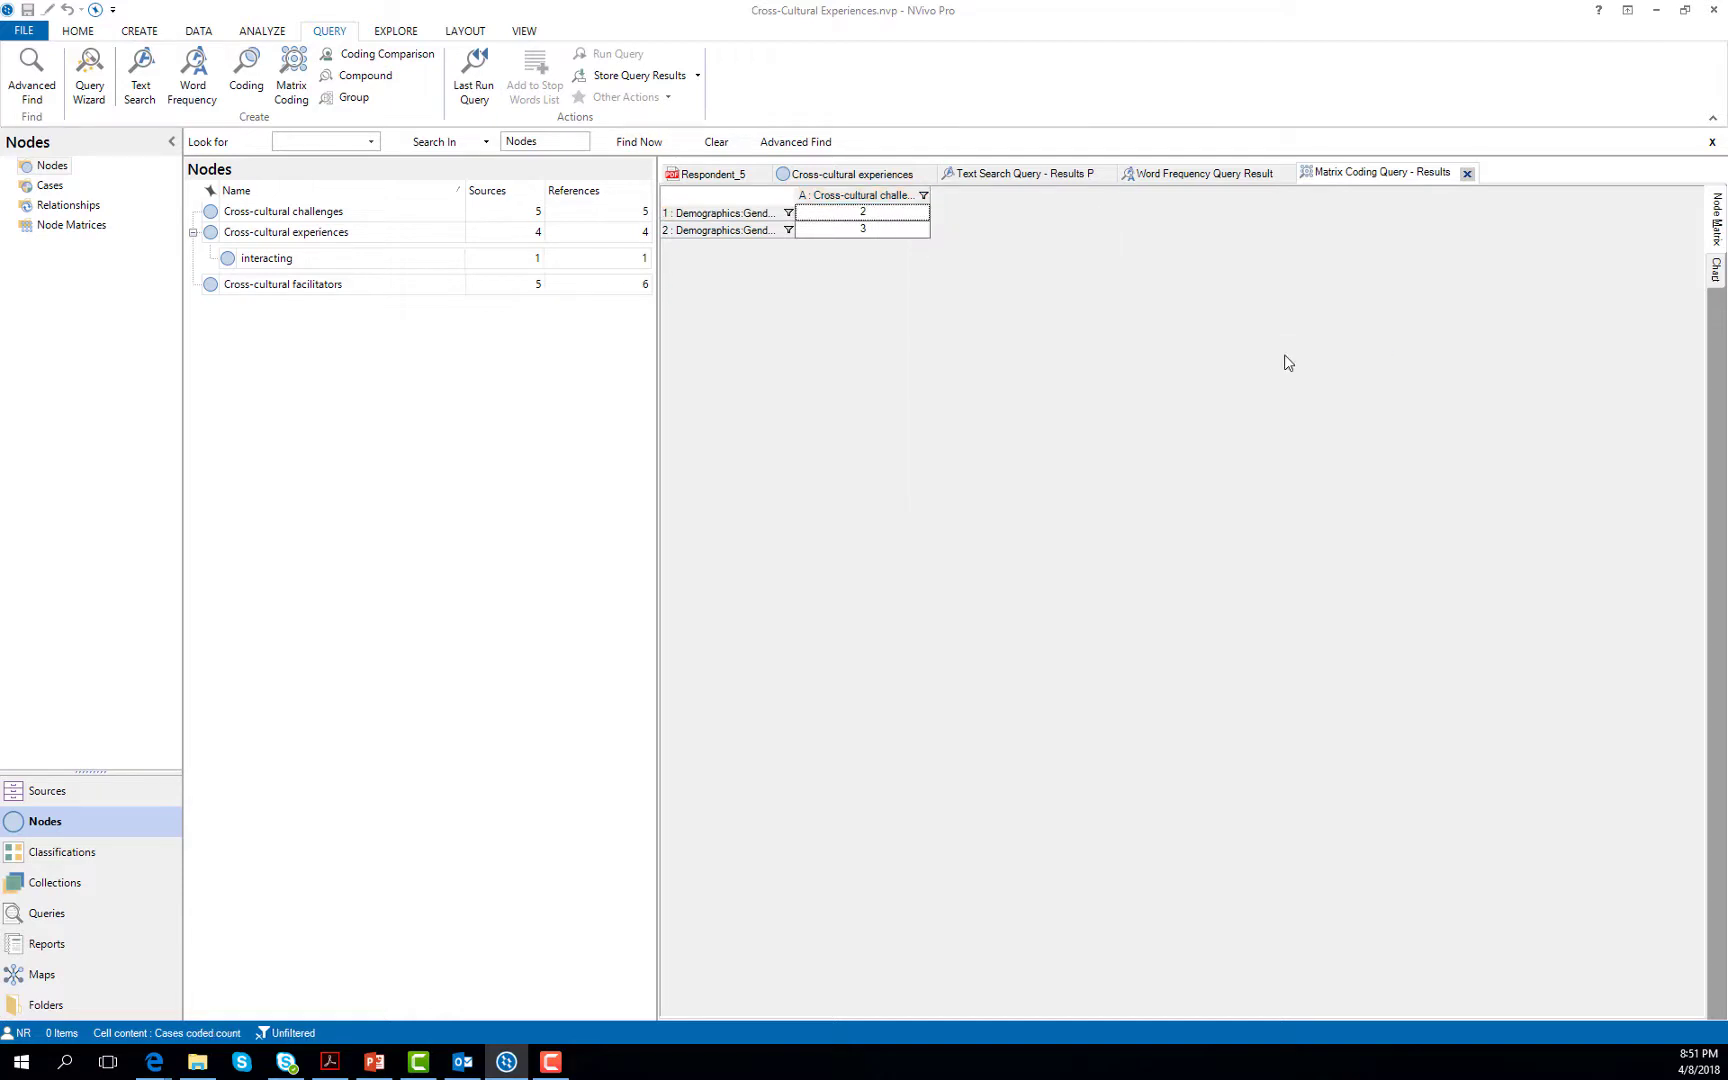
Step: Open the coded text behind each gender row's Cross-cultural challenges cell and compare the two groups' responses
left_click(866, 214)
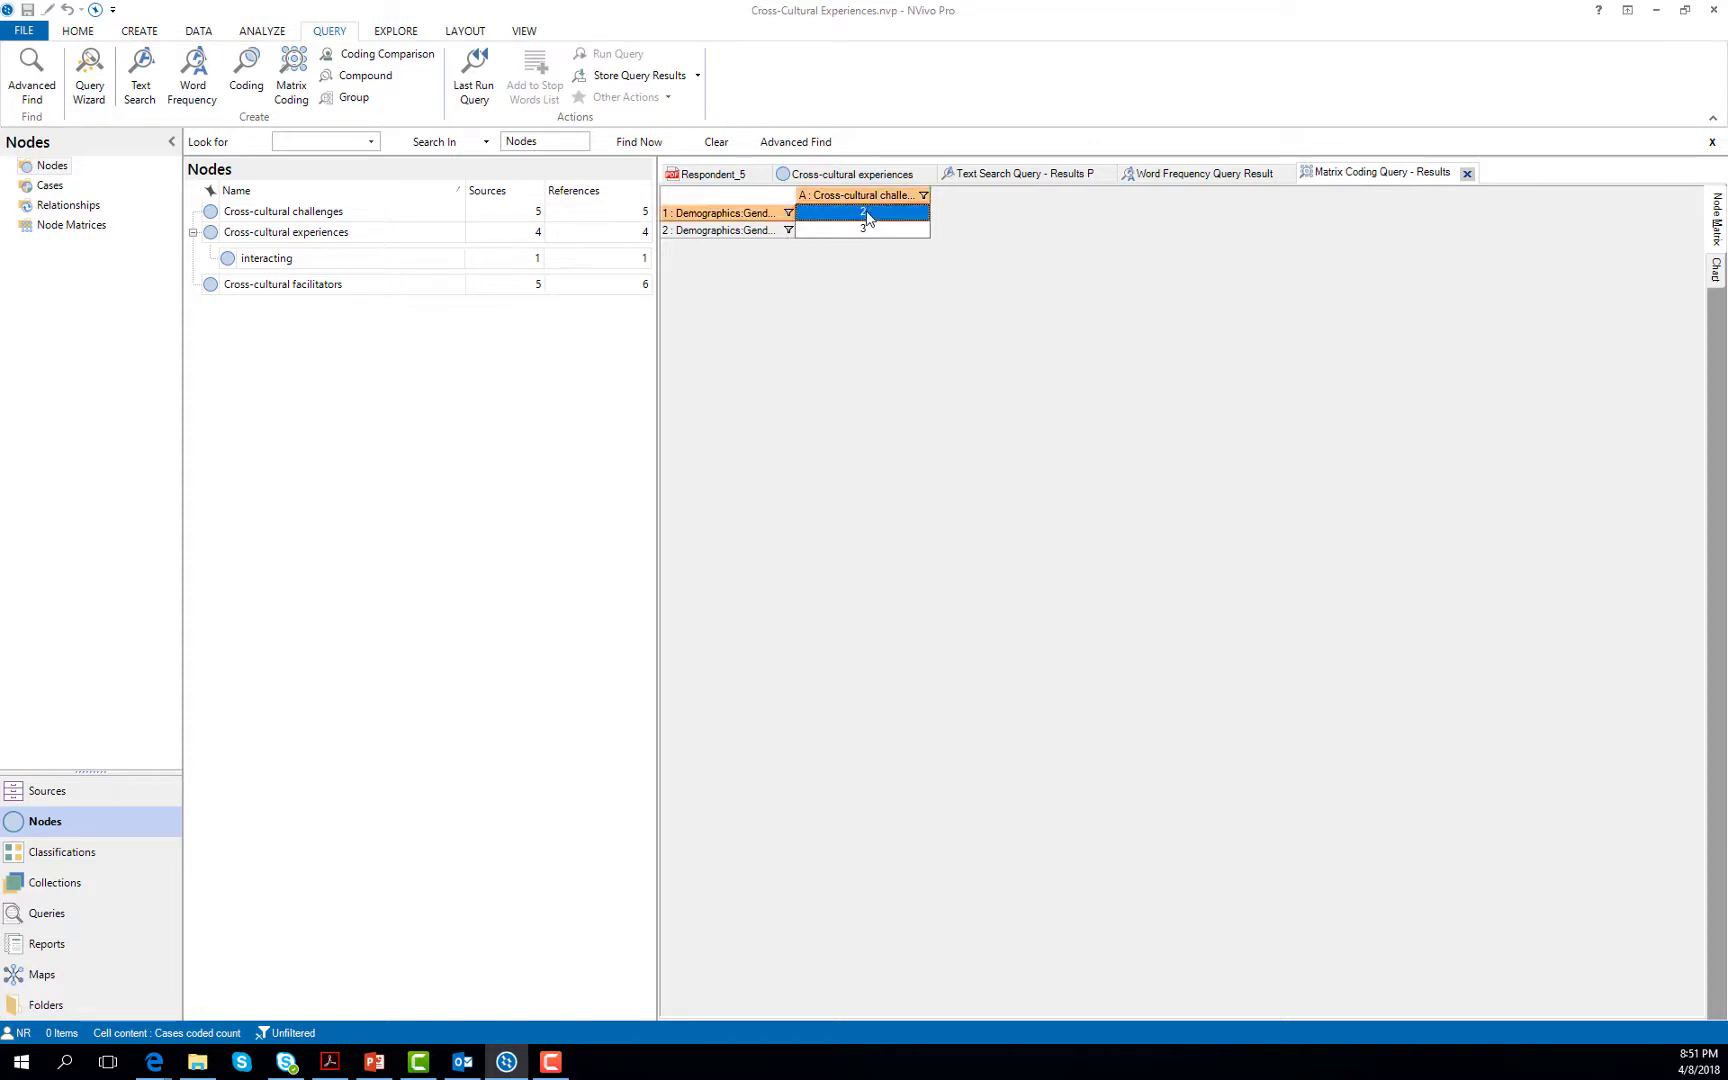
double_click(866, 214)
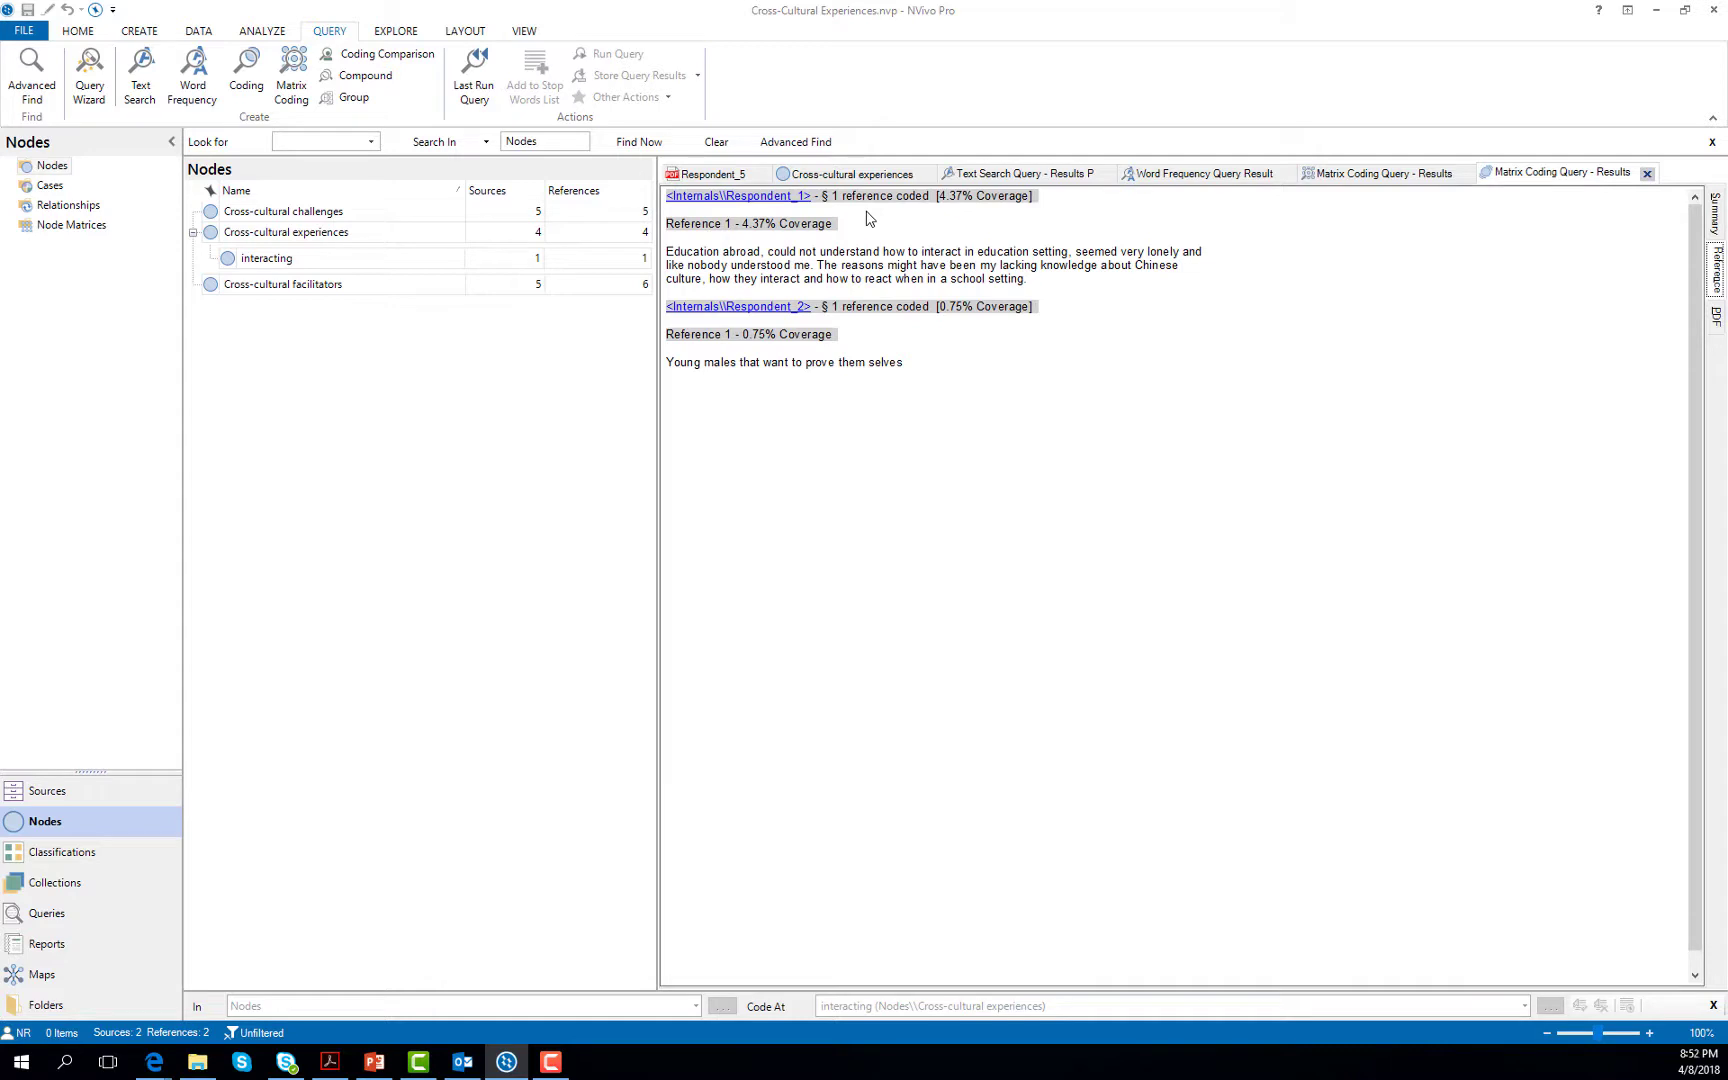
left_click(1348, 180)
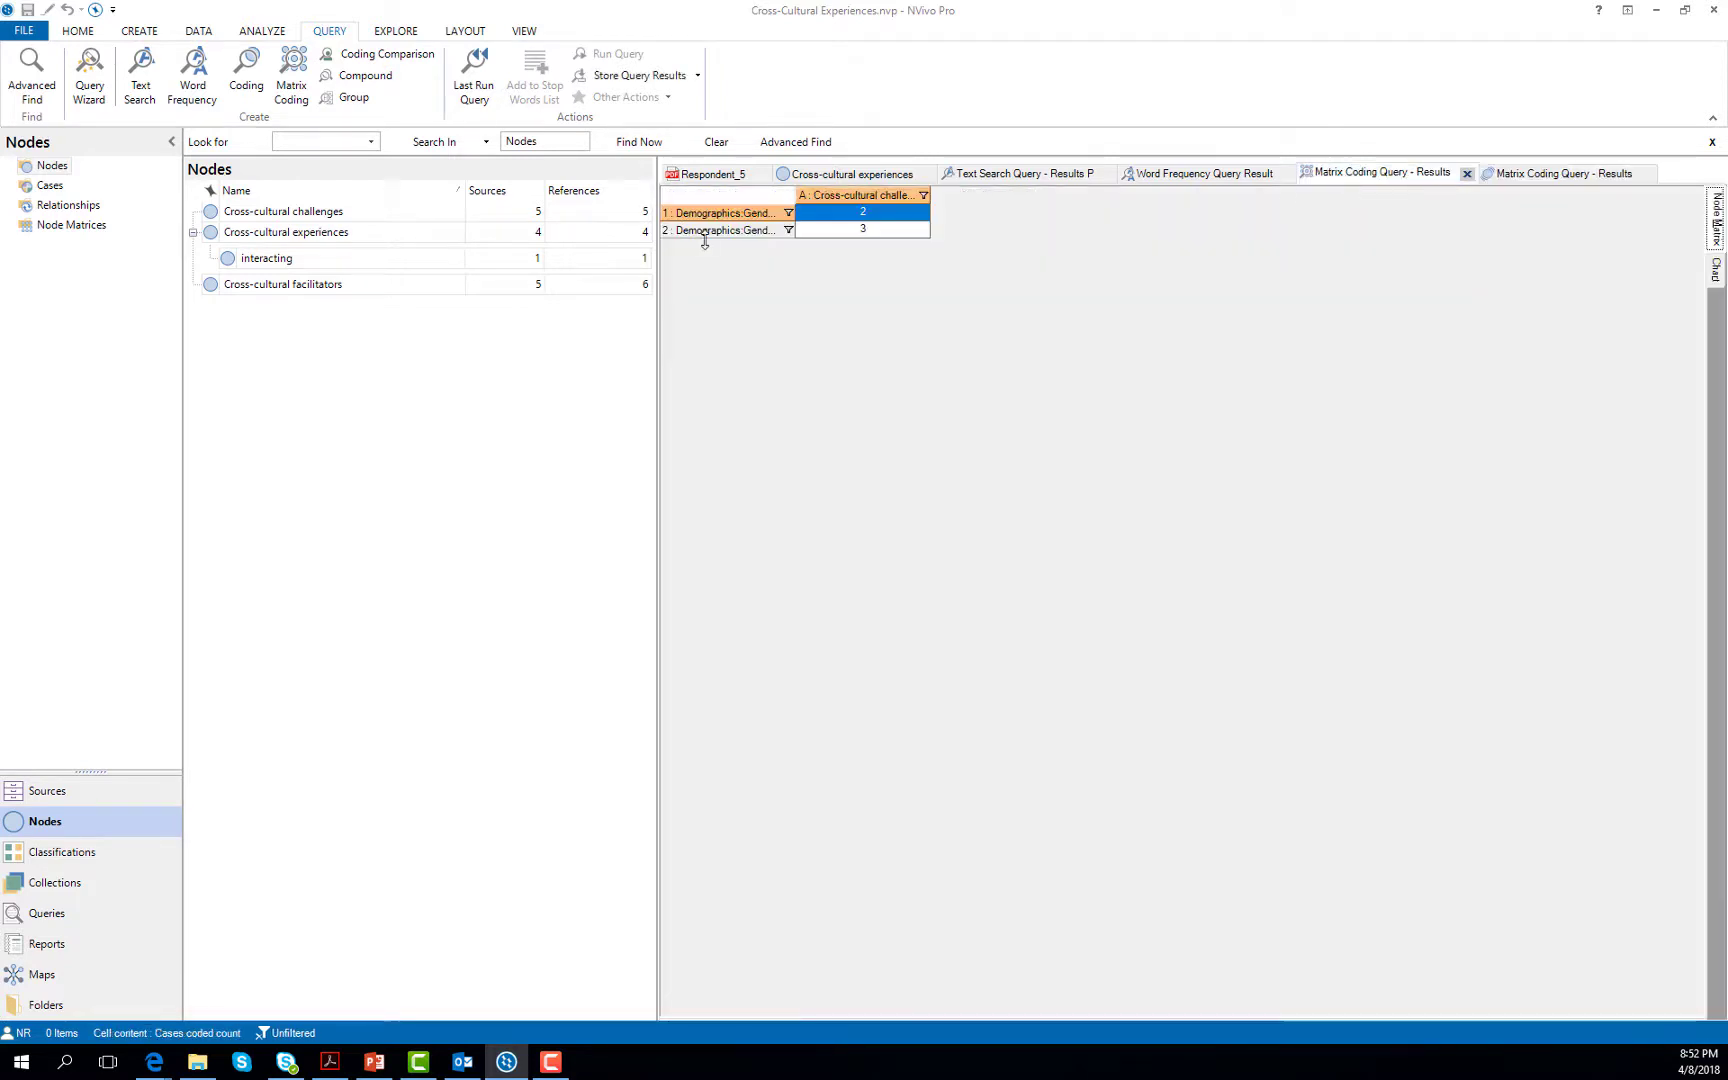
double_click(860, 234)
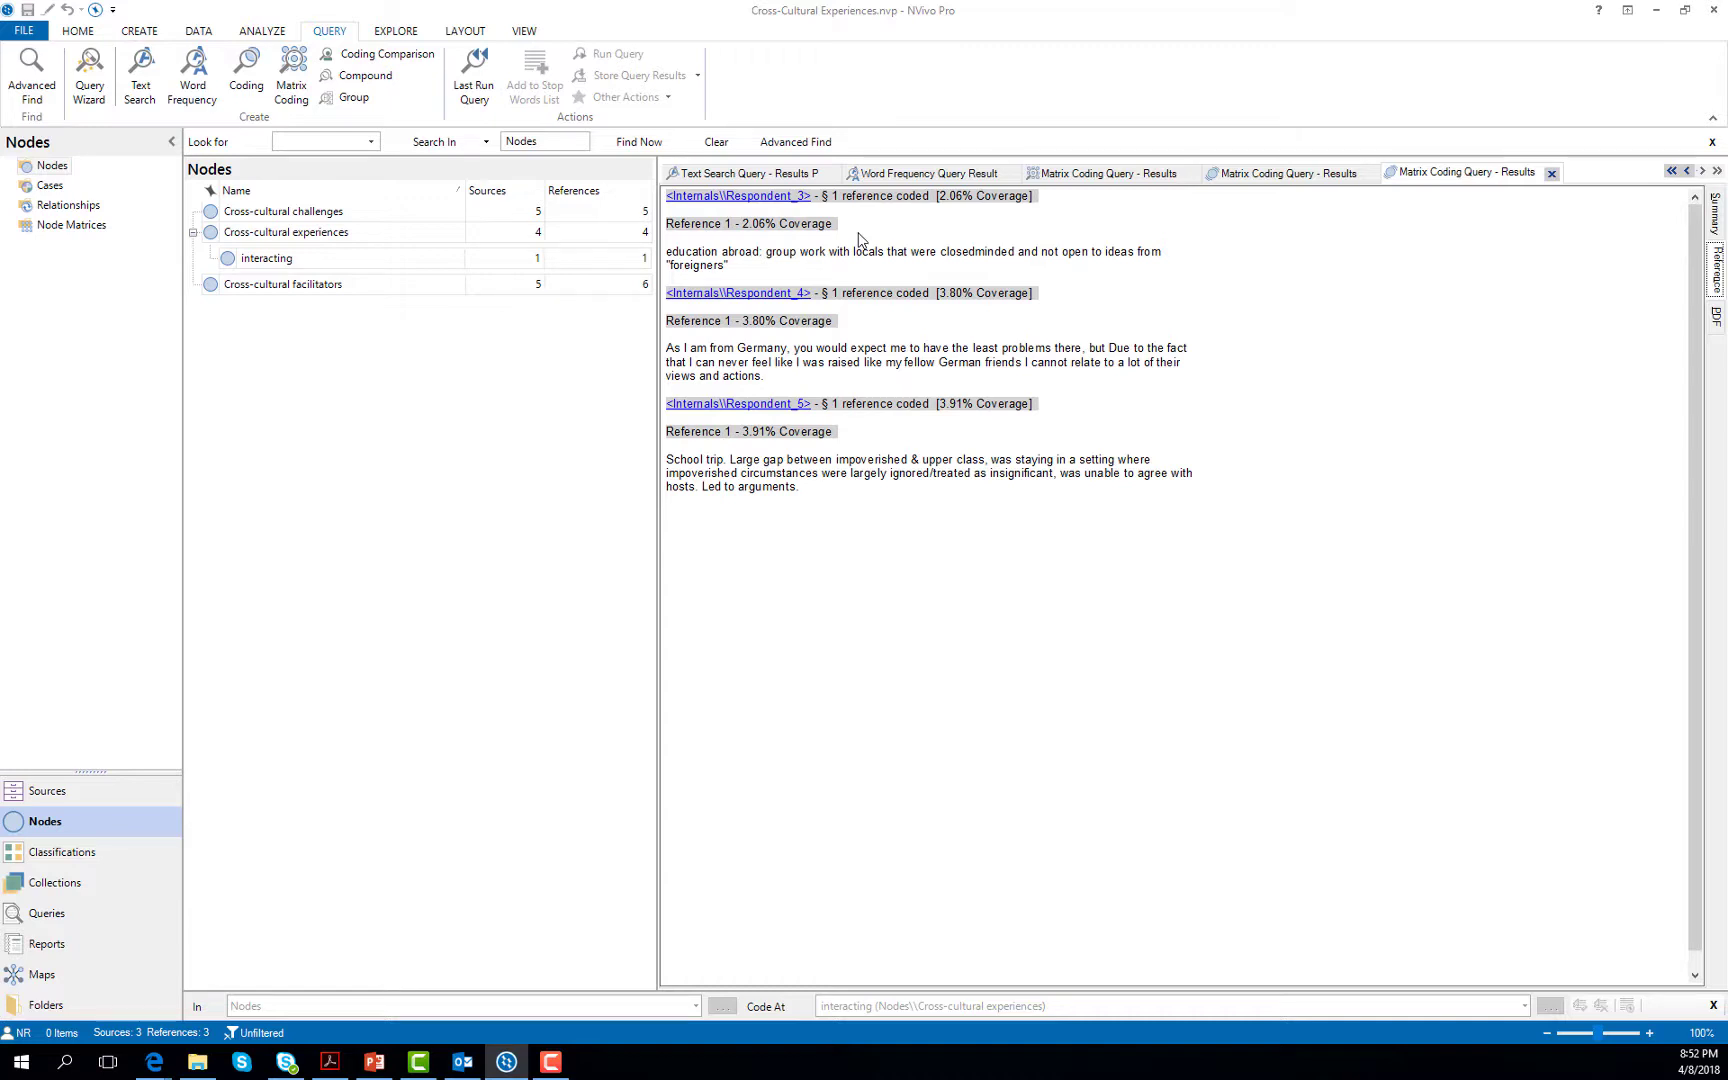
left_click(1303, 181)
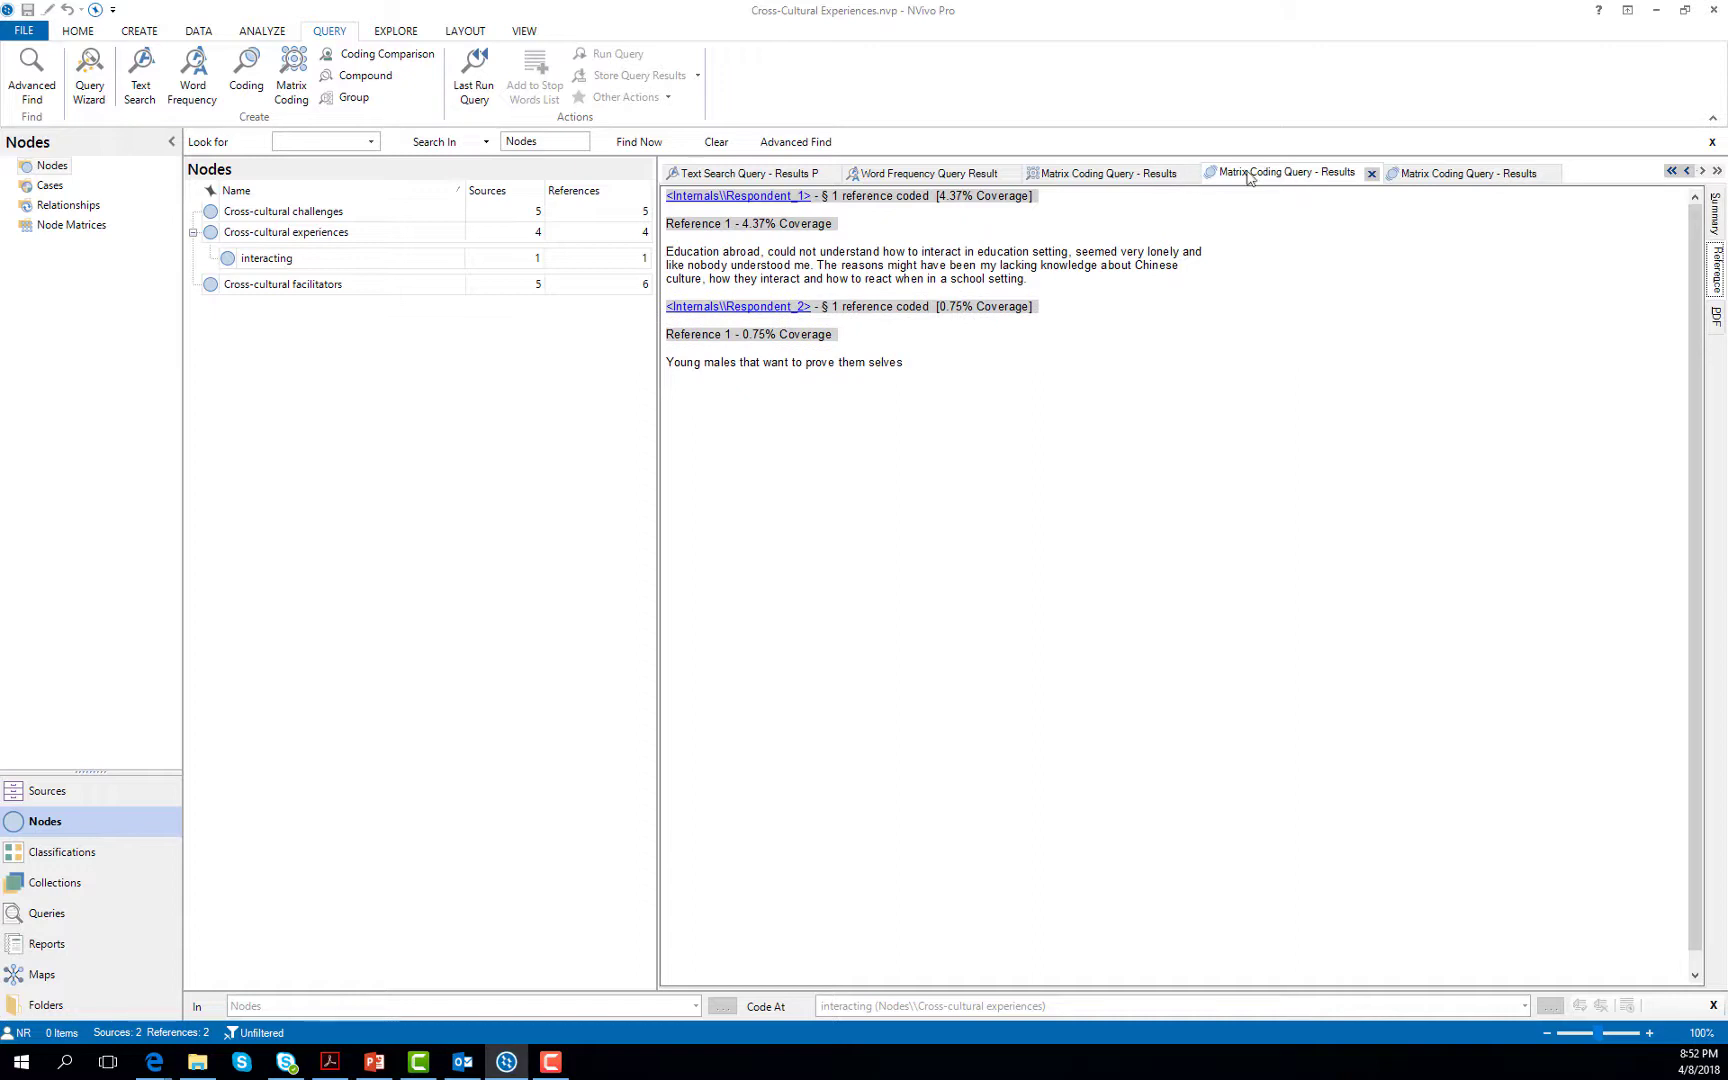
left_click(1132, 178)
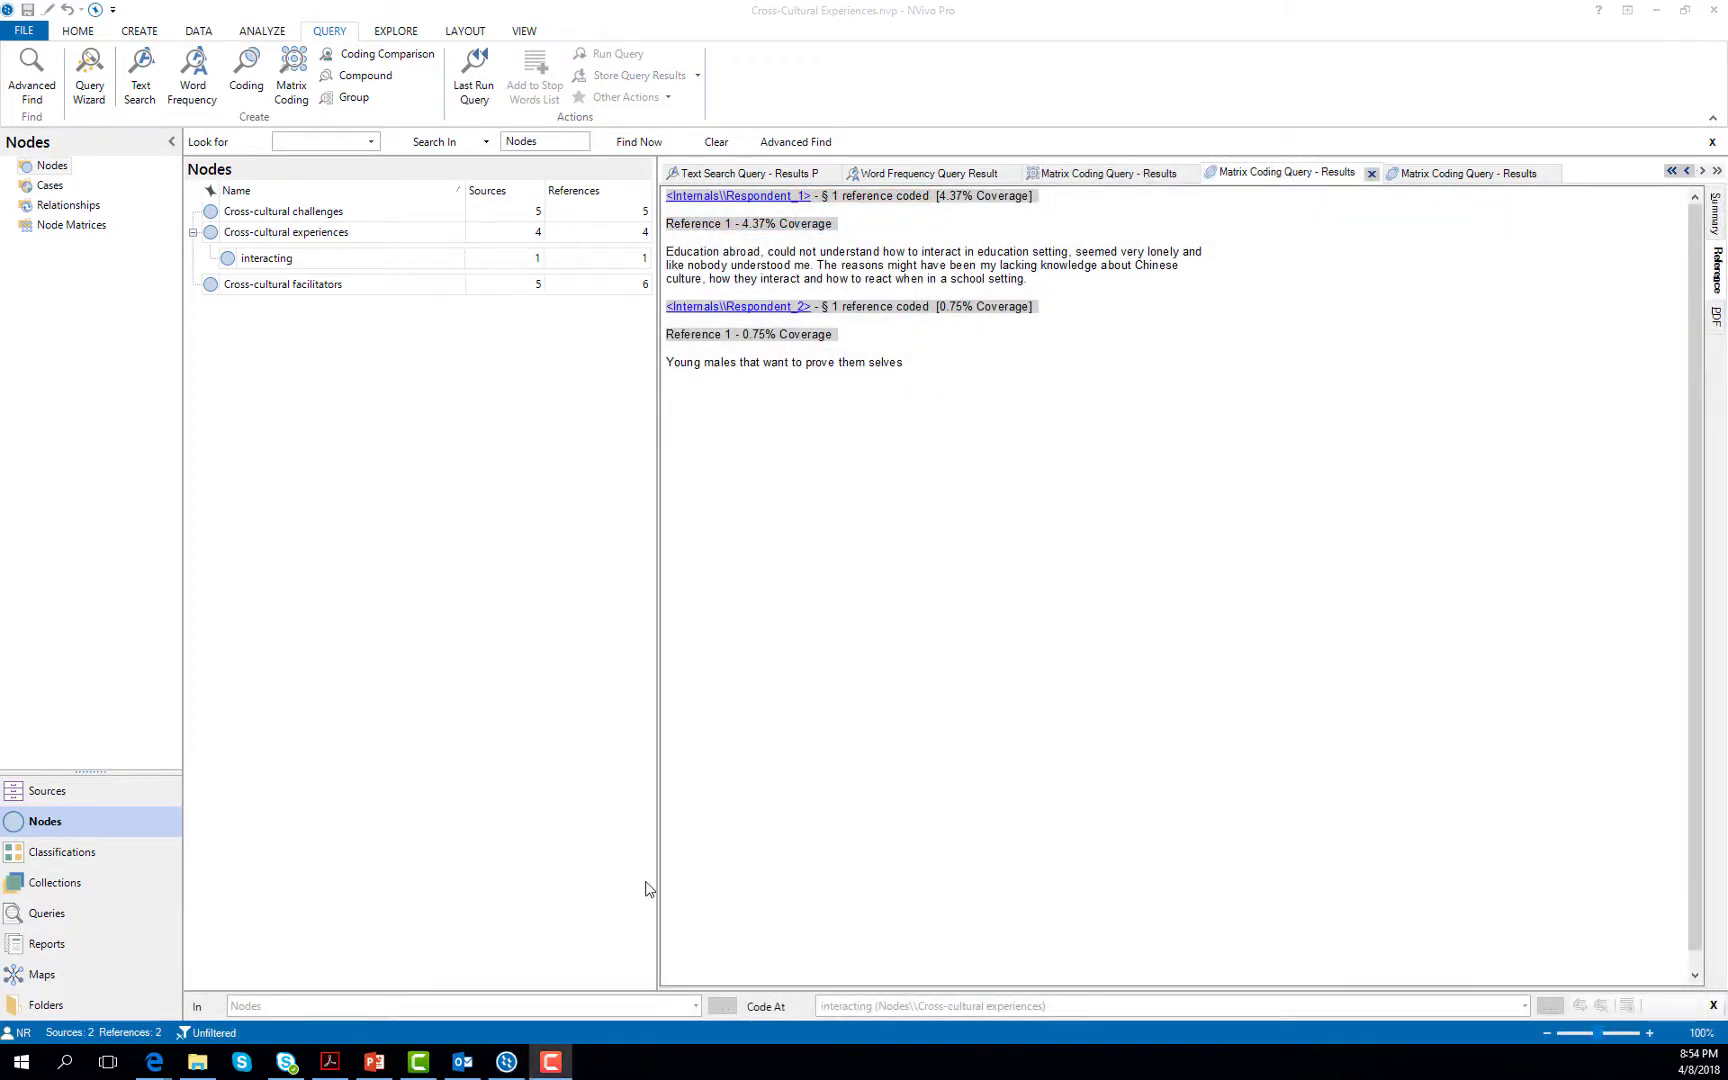
Step: Start the Query Wizard and choose to identify frequently occurring terms in content
left_click(91, 88)
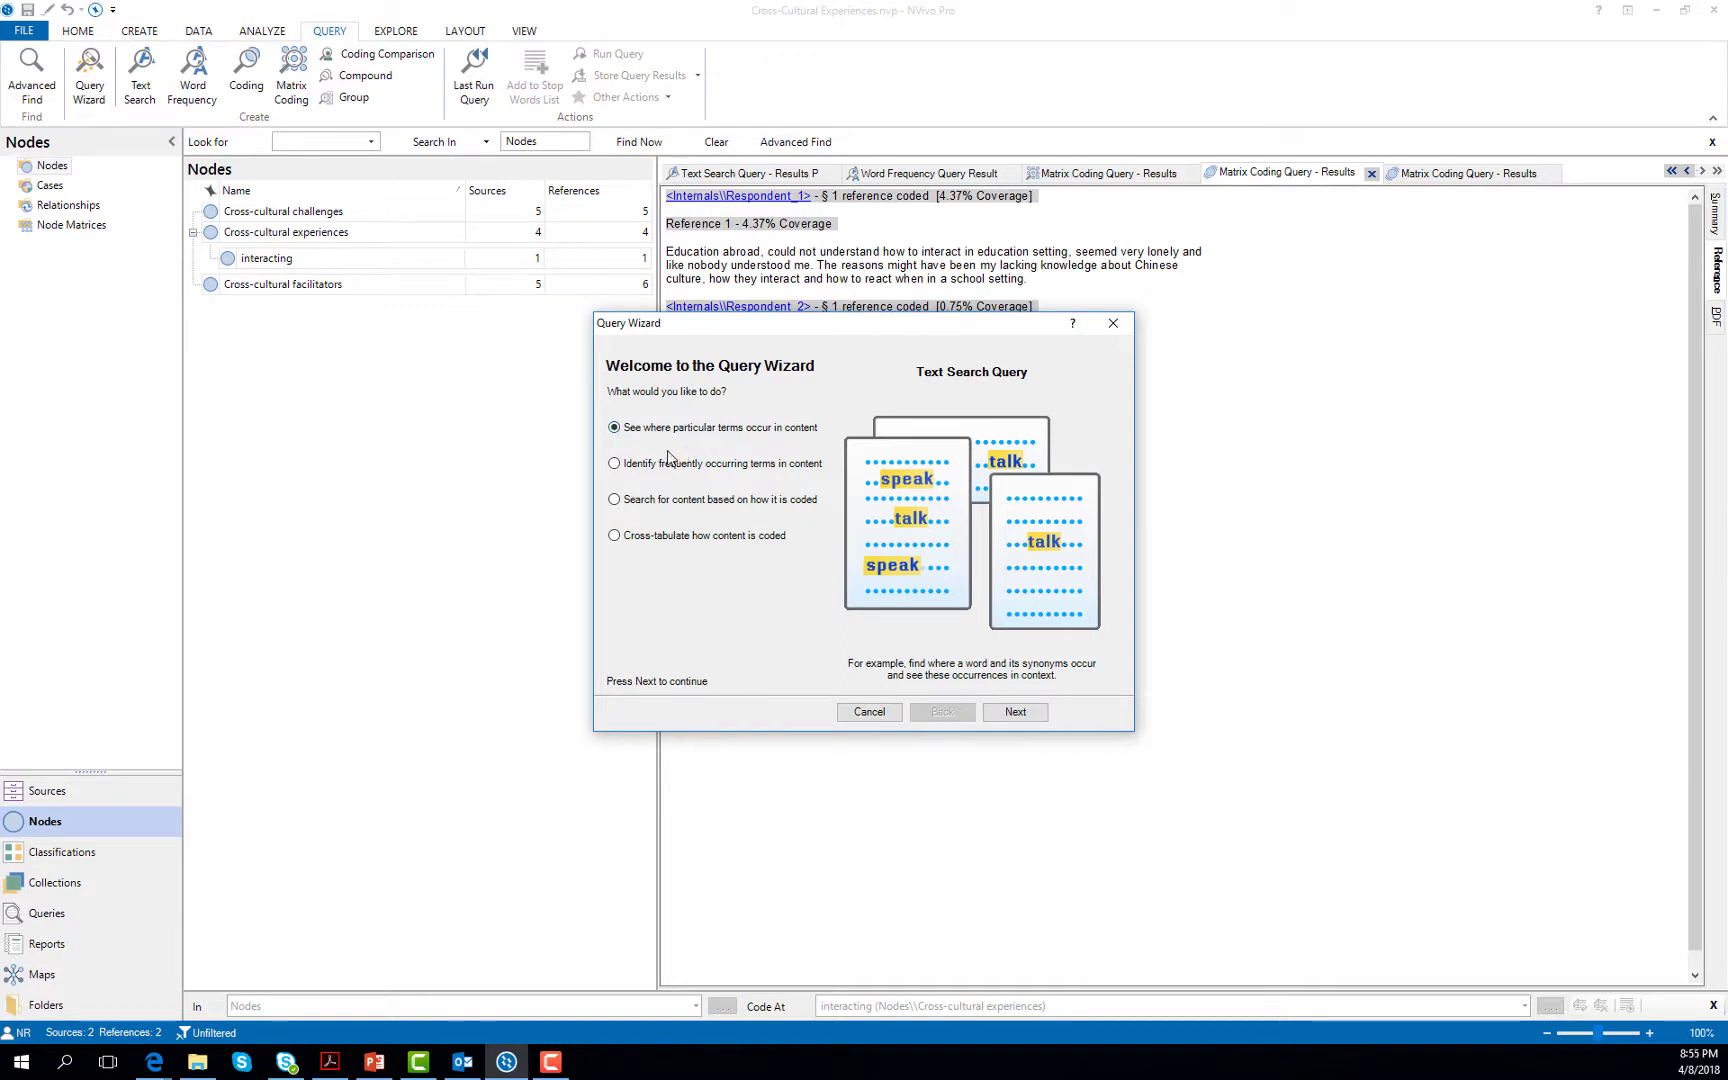
left_click(614, 465)
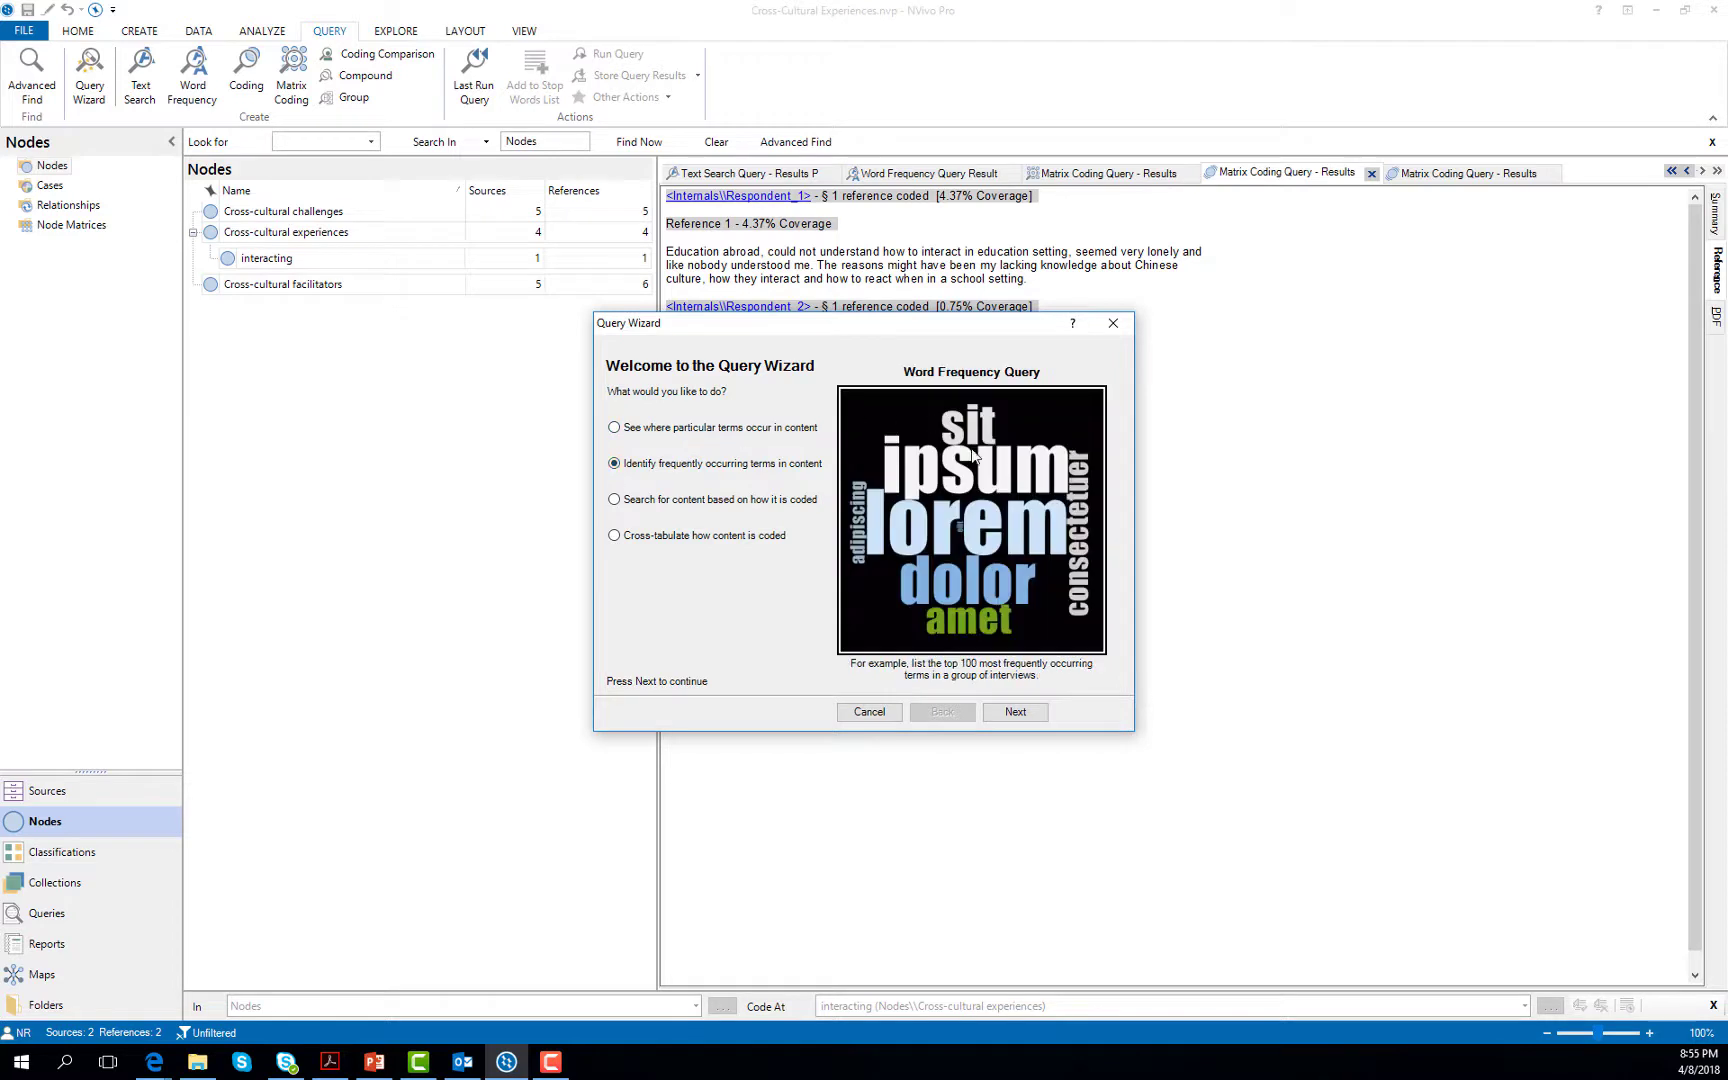